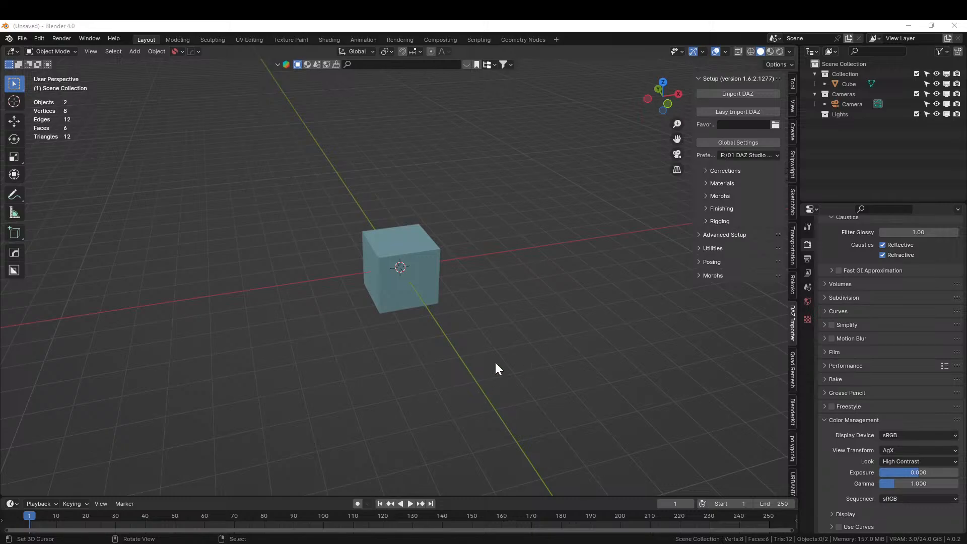
Delete the default cube from the scene.
middle_click_drag(477, 314, 421, 373)
scroll(446, 307, "down", 3)
scroll(421, 374, "up", 3)
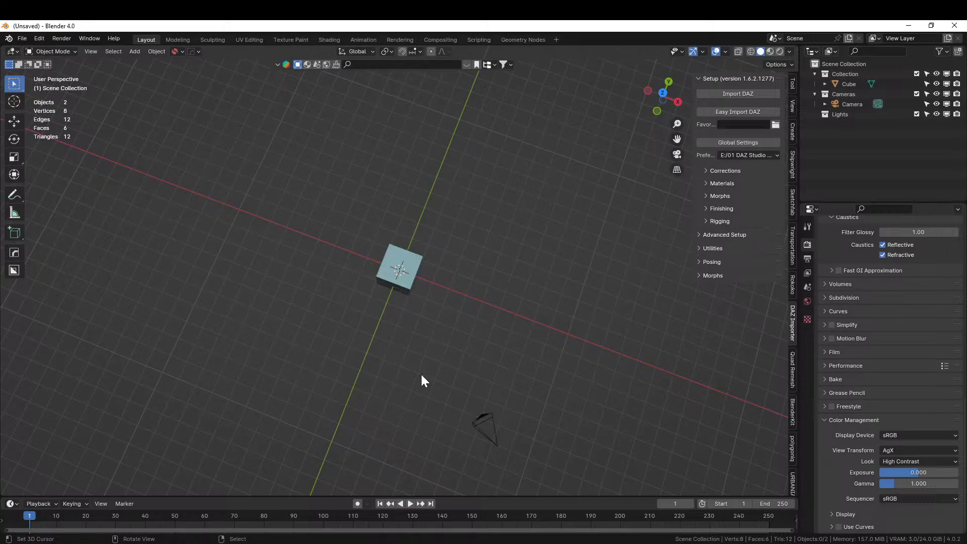
middle_click_drag(444, 296, 406, 258)
left_click(400, 257)
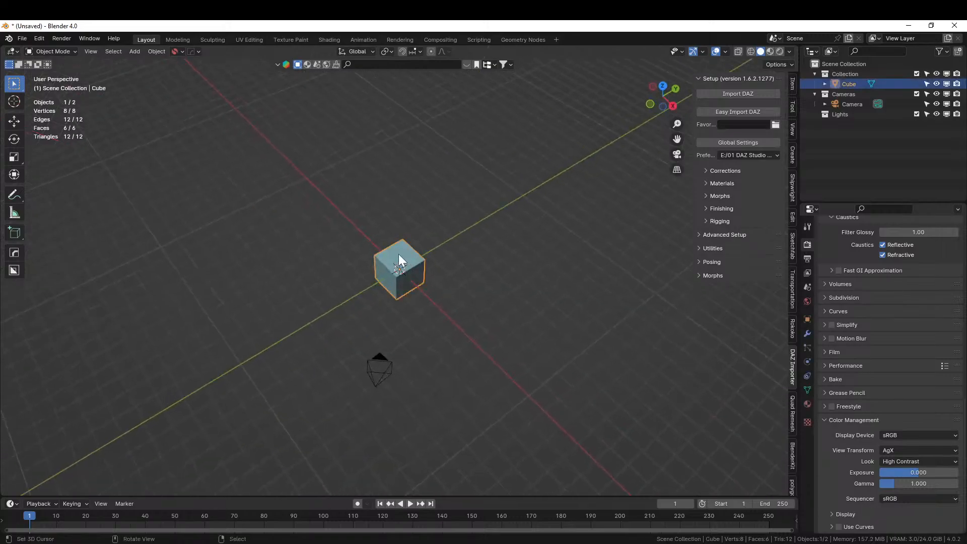
key("Delete")
Add a plane mesh and scale it by a factor of 30.
key("shift+a")
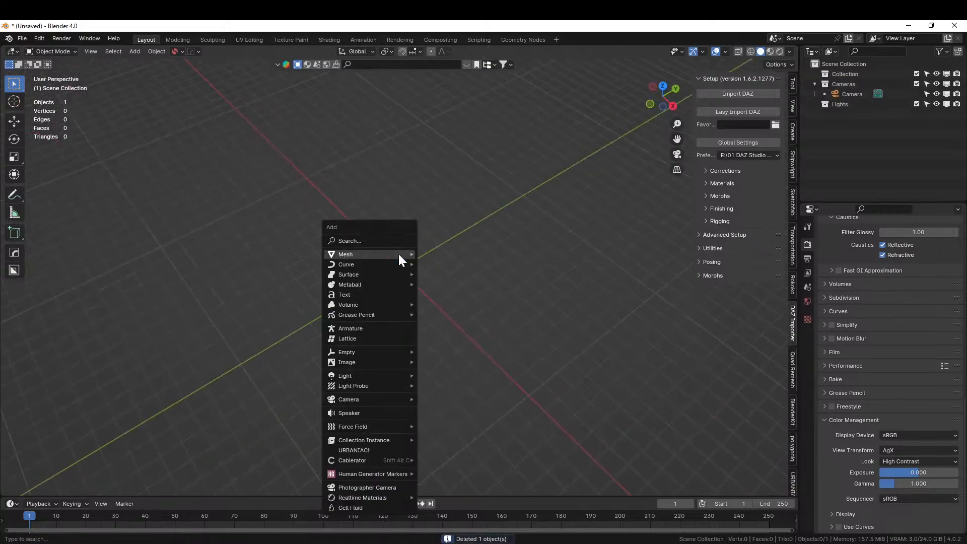
mouse_move(398, 255)
left_click(479, 272)
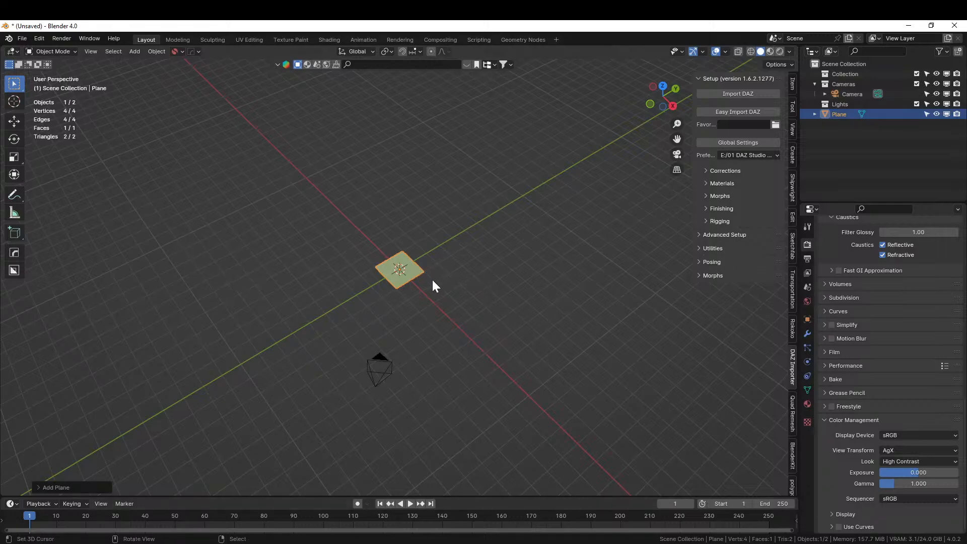
mouse_move(446, 288)
middle_mouse_down()
mouse_move(418, 291)
mouse_move(448, 298)
middle_mouse_up()
key("s")
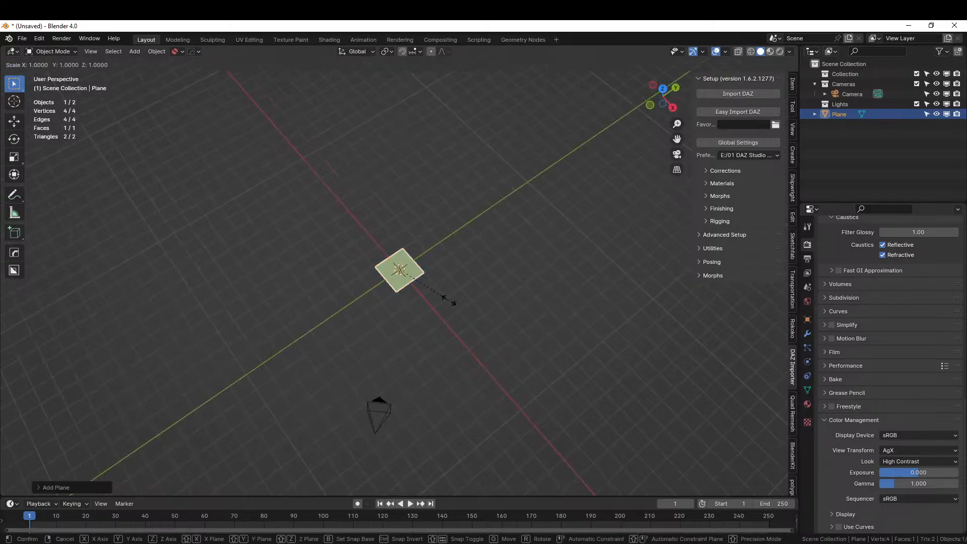
type("30")
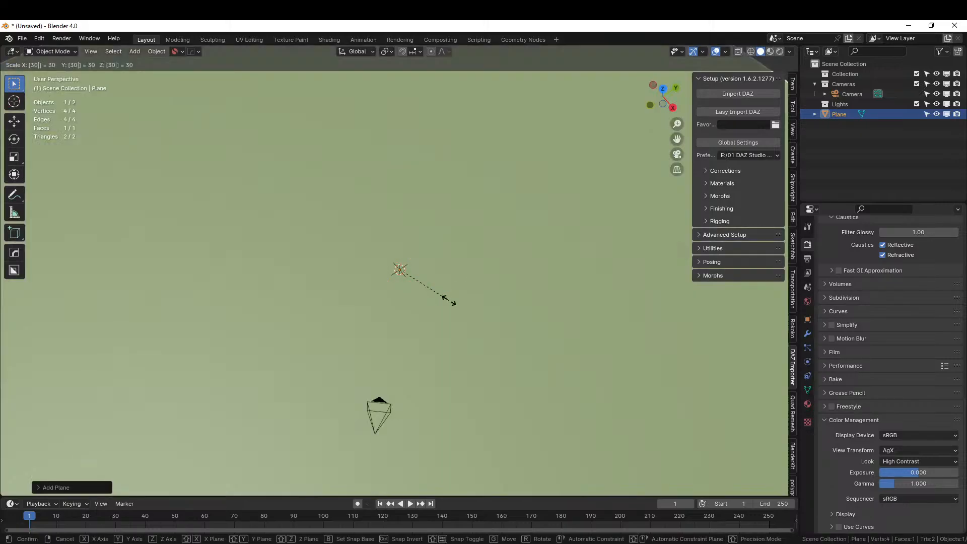
key("Return")
Apply the object transform of the enlarged plane.
scroll(448, 300, "down", 5)
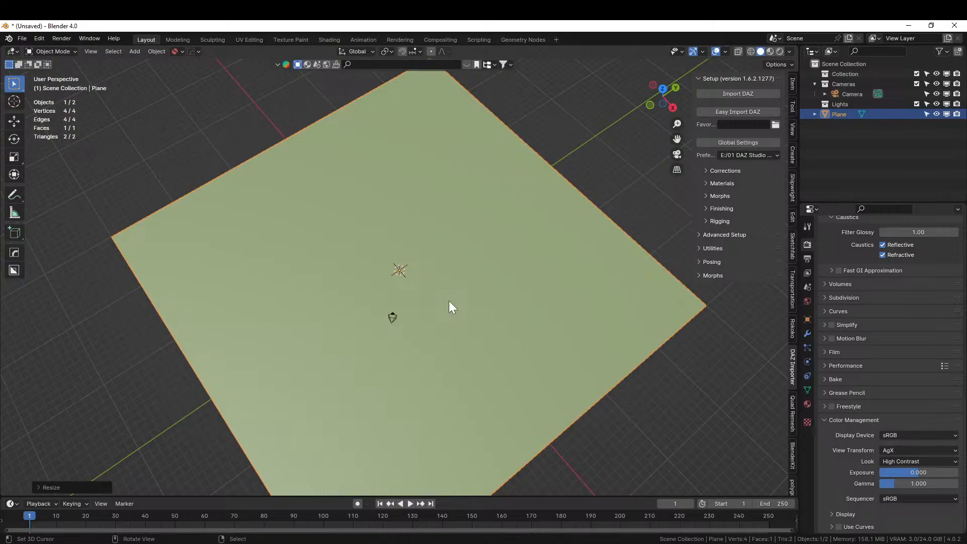
middle_click_drag(407, 269, 418, 225)
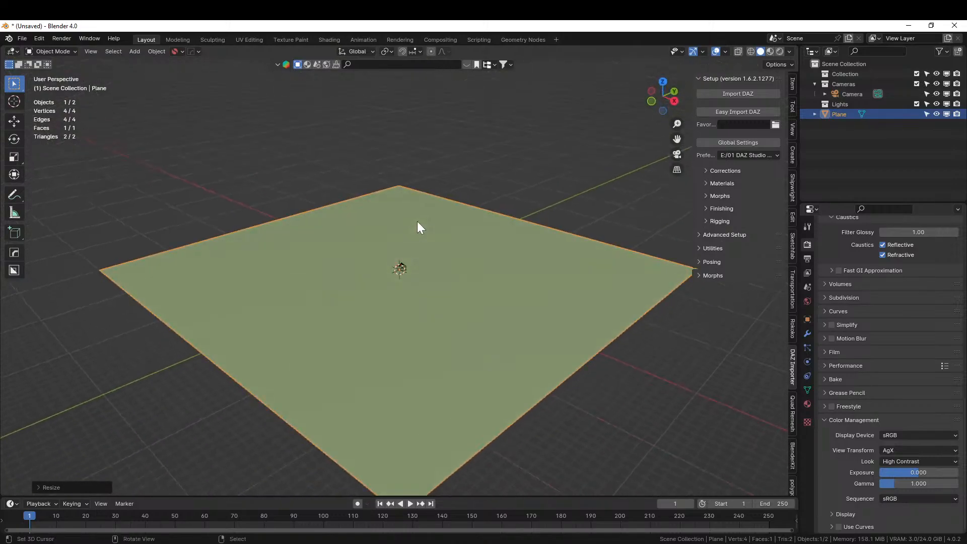
middle_click_drag(392, 269, 372, 302)
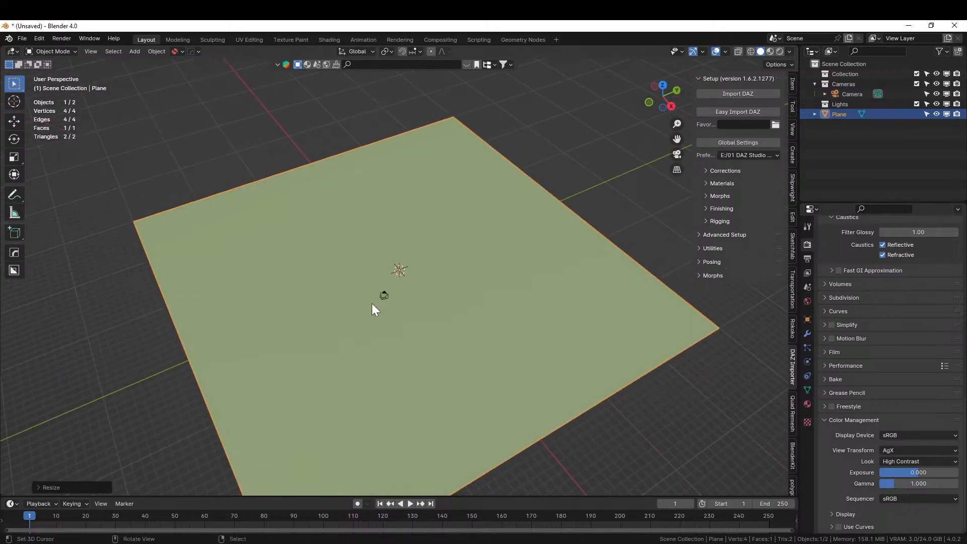
key("shift+a")
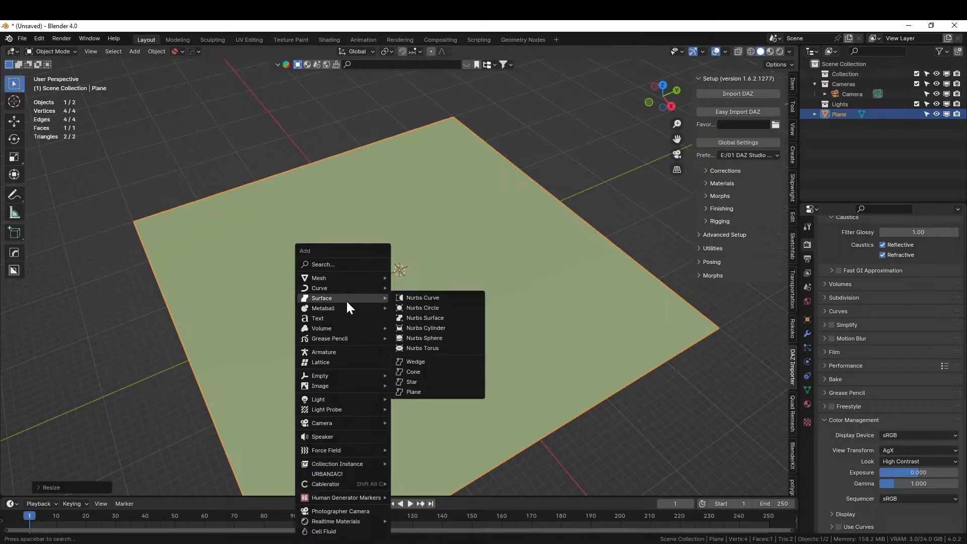
key("ctrl+a")
left_click(325, 271)
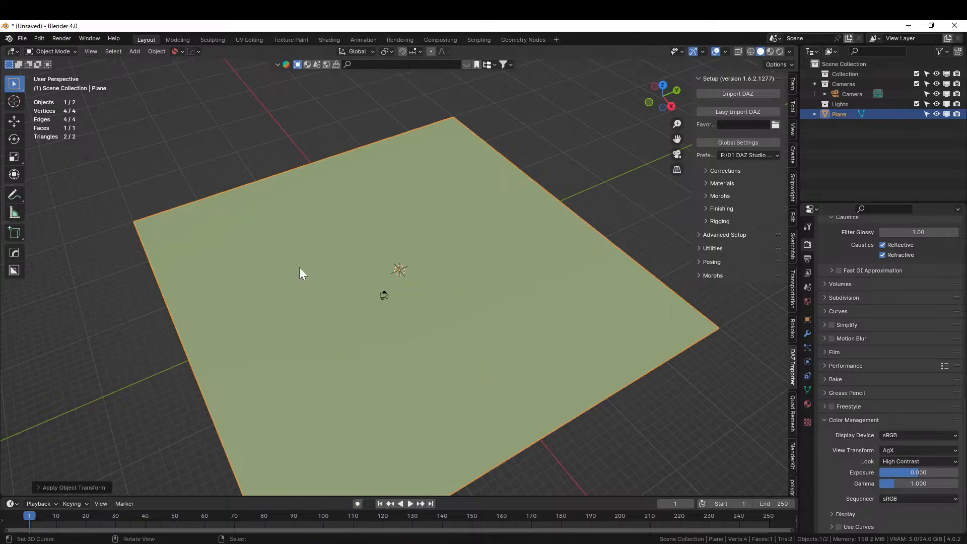
Viewed from above, knife-cut a winding line across the plane from its lower edge to its upper edge, bulging toward the right around the centre.
middle_click_drag(443, 297, 381, 346)
key("KP_7")
scroll(409, 313, "down", 3)
scroll(409, 313, "up", 2)
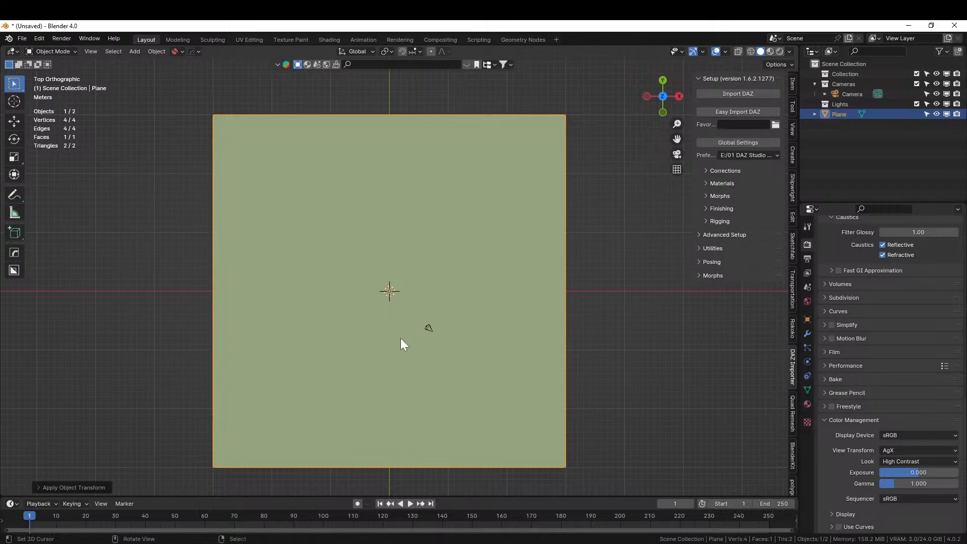
key("Tab")
key("k")
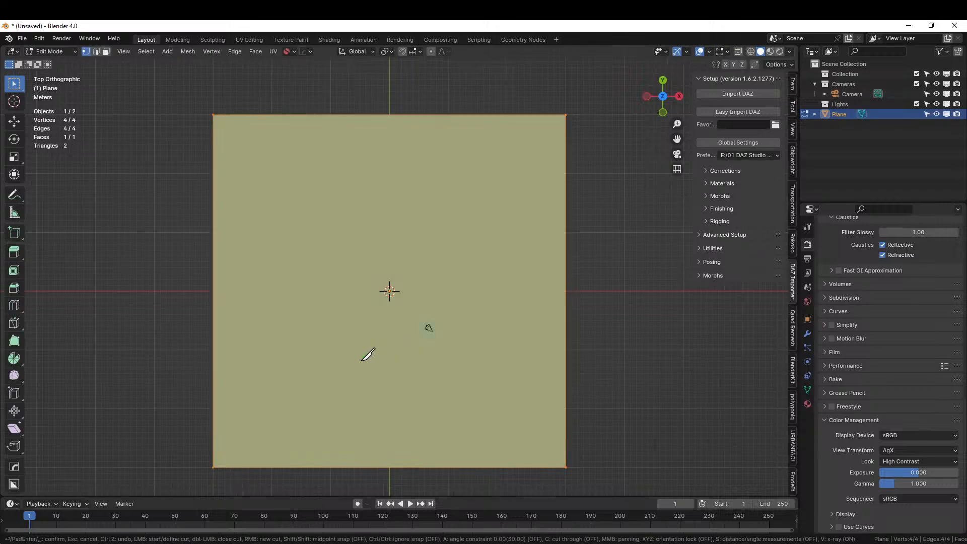
left_click(243, 468)
left_click(258, 458)
left_click(265, 453)
left_click(308, 384)
left_click(312, 365)
left_click(328, 351)
left_click(361, 338)
left_click(384, 337)
left_click(426, 330)
left_click(445, 289)
left_click(460, 278)
left_click(460, 261)
left_click(453, 242)
left_click(392, 222)
left_click(355, 219)
left_click(323, 207)
left_click(301, 179)
left_click(288, 159)
left_click(276, 130)
left_click(272, 115)
key("Return")
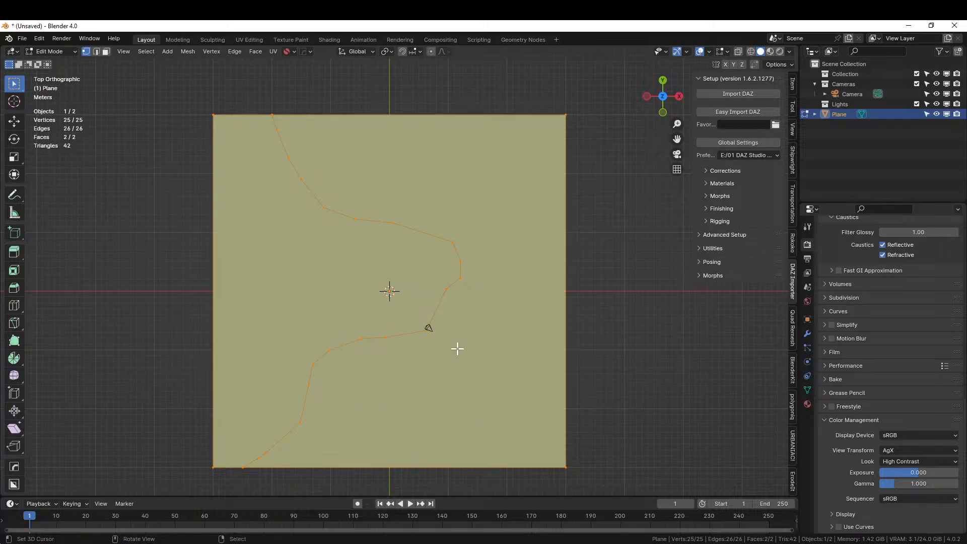
Knife-cut a second winding line across the plane to the right of the first, roughly following its curve from lower to upper edge.
key("k")
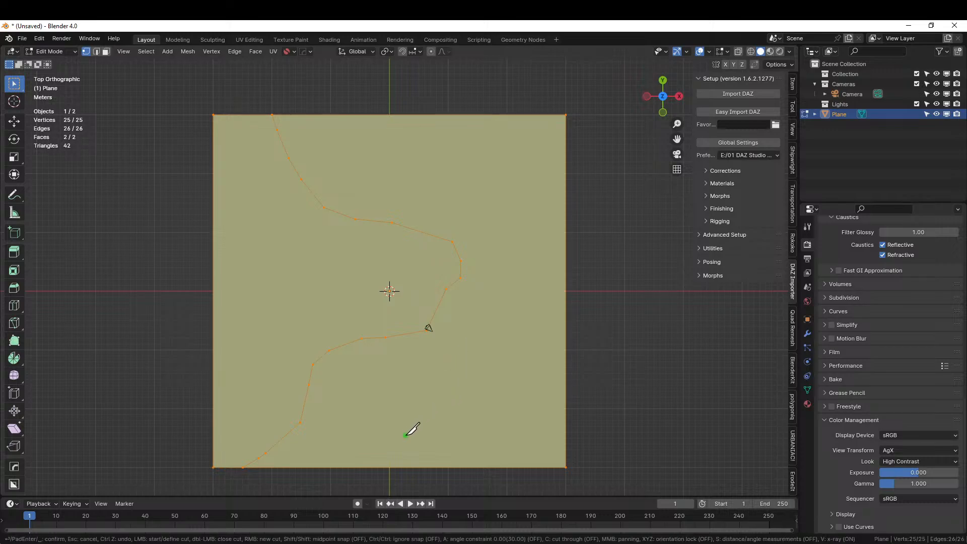
left_click(359, 468)
left_click(387, 418)
left_click(393, 388)
left_click(376, 367)
left_click(371, 347)
left_click(388, 344)
left_click(407, 344)
left_click(421, 345)
left_click(436, 340)
left_click(449, 308)
left_click(462, 288)
left_click(473, 274)
left_click(460, 245)
left_click(457, 238)
left_click(426, 227)
left_click(403, 214)
left_click(371, 205)
left_click(340, 193)
left_click(329, 194)
left_click(313, 167)
left_click(310, 139)
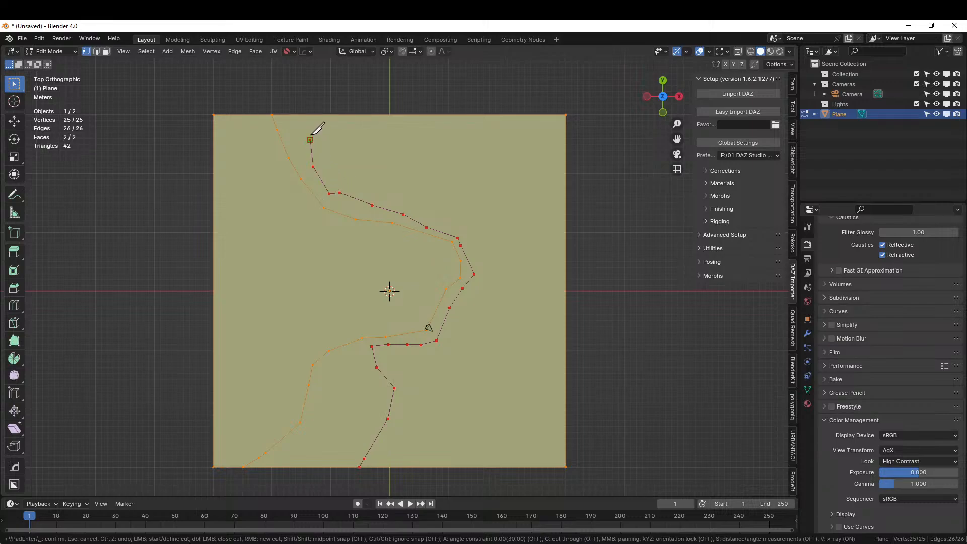
left_click(329, 114)
key("Return")
Delete the winding face strip between the two knife cuts.
middle_click_drag(432, 441, 445, 373)
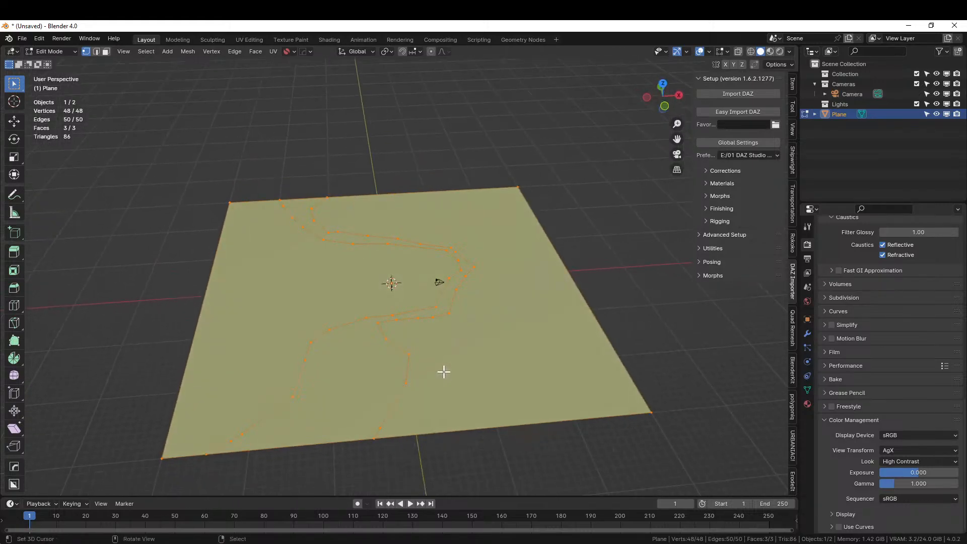
key("3")
left_click(364, 372)
key("x")
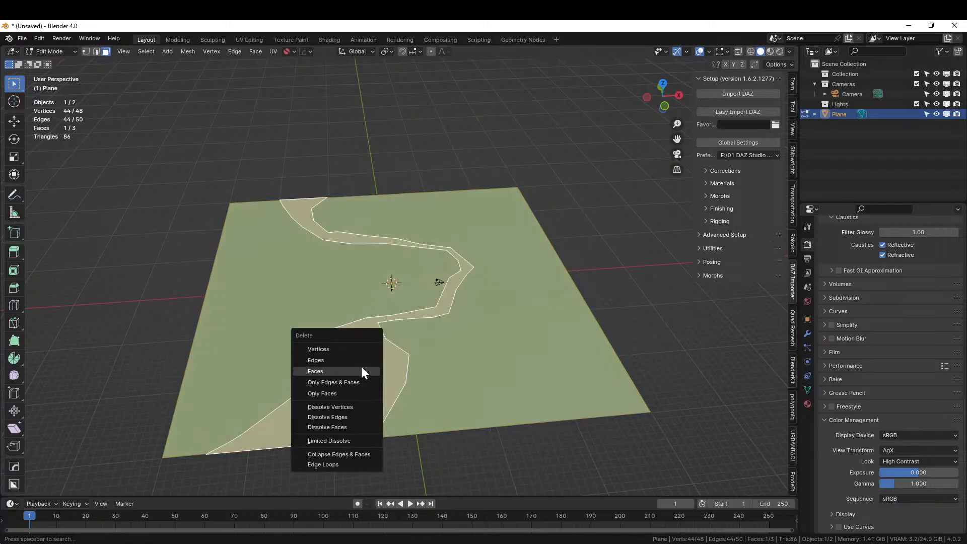
left_click(341, 374)
Raise the left face about 15.3 m along the Z axis and open the settings of that move.
middle_click_drag(338, 370, 322, 358)
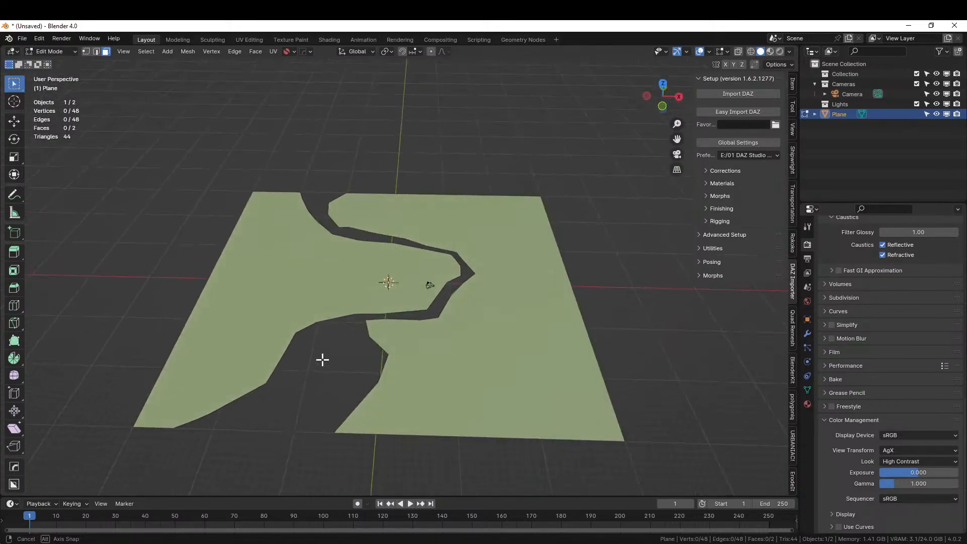
left_click(240, 311)
middle_click_drag(240, 310, 249, 274)
key("g")
key("z")
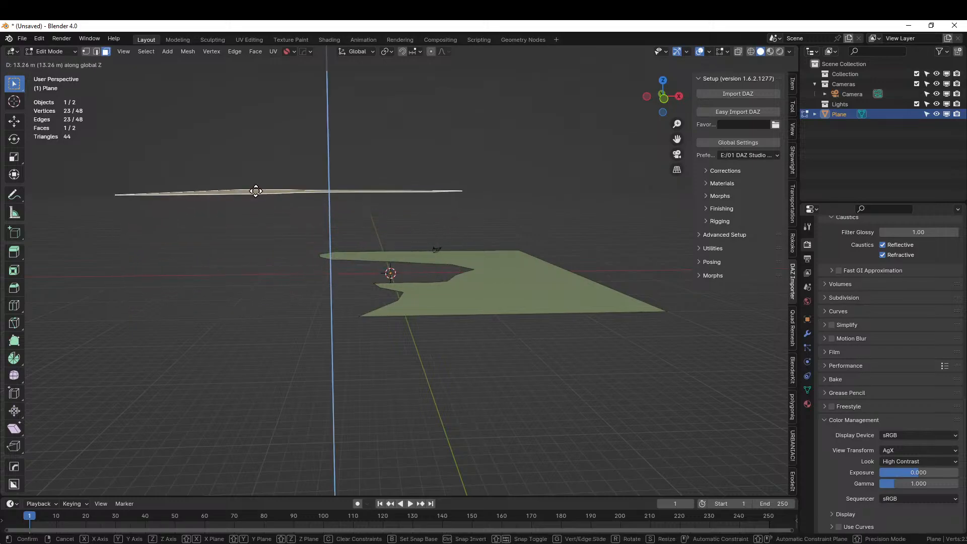
left_click(260, 178)
middle_click_drag(270, 192, 250, 239)
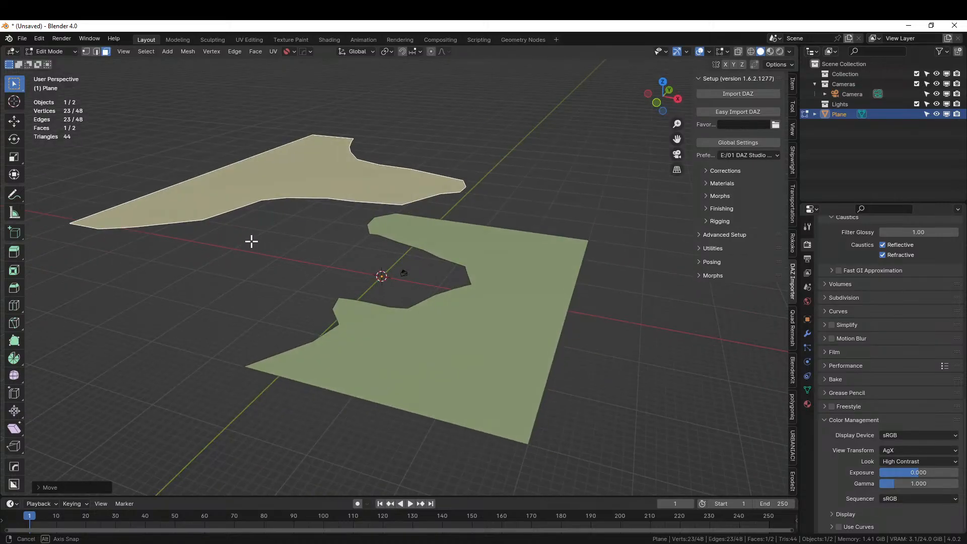
left_click(43, 488)
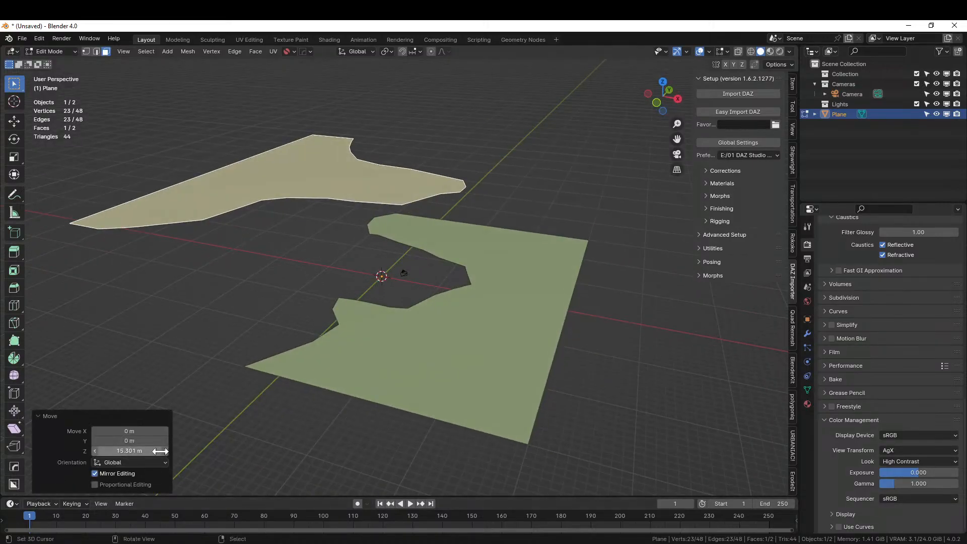
Bridge the facing curved edge loops of the raised and lower faces, leaving out their straight outer edges, to form a cliff wall.
mouse_move(293, 407)
middle_mouse_down()
mouse_move(308, 409)
mouse_move(287, 392)
mouse_move(291, 406)
mouse_move(308, 399)
mouse_move(311, 419)
mouse_move(237, 443)
mouse_move(177, 446)
mouse_move(308, 419)
middle_mouse_up()
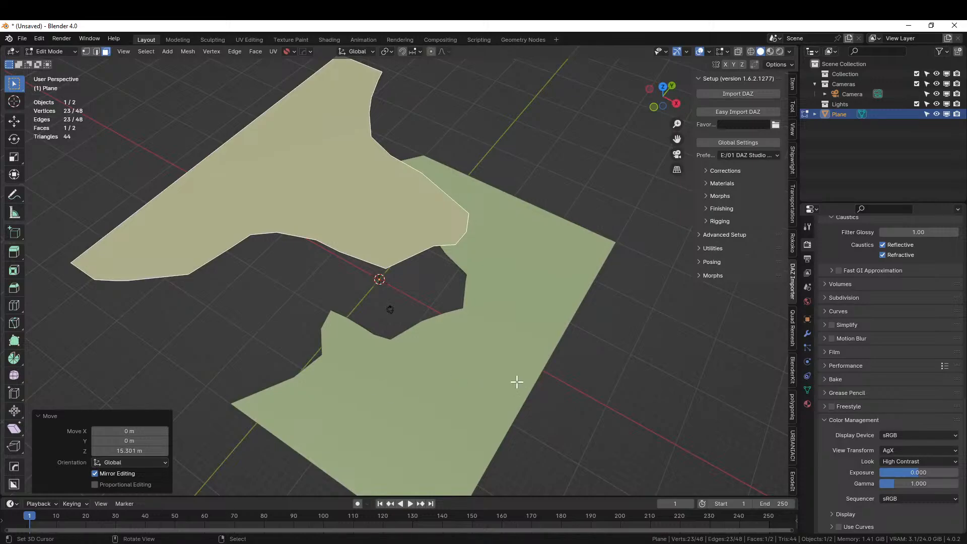
middle_click_drag(548, 393, 484, 395)
key("2")
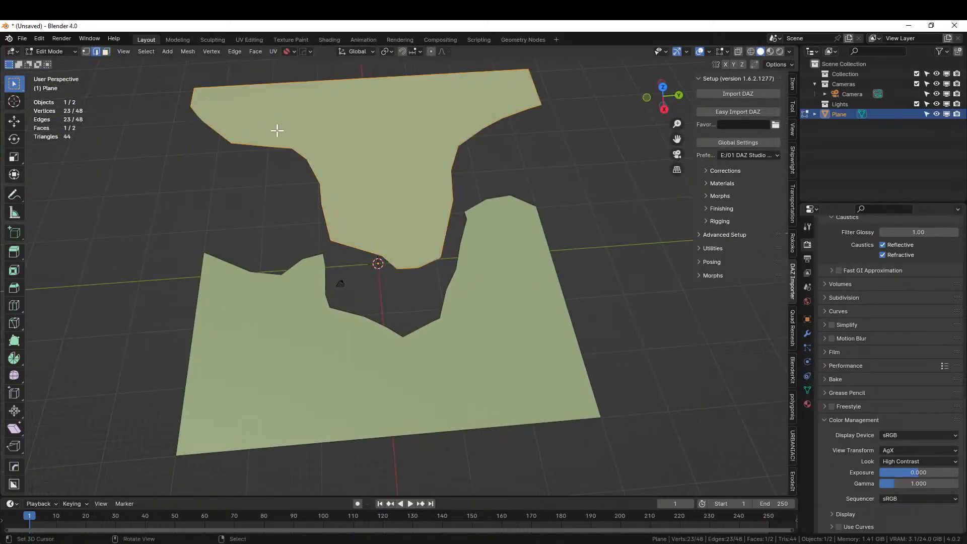
left_click(253, 84, "shift")
left_click(192, 99, "shift")
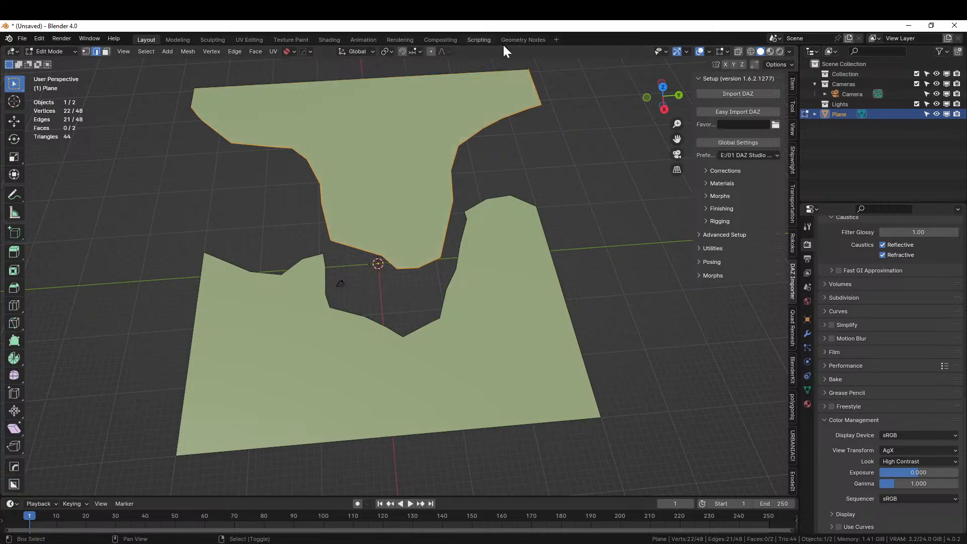
left_click(494, 428, "alt+shift")
left_click(206, 376, "shift")
left_click(294, 443, "shift")
left_click(568, 321, "shift")
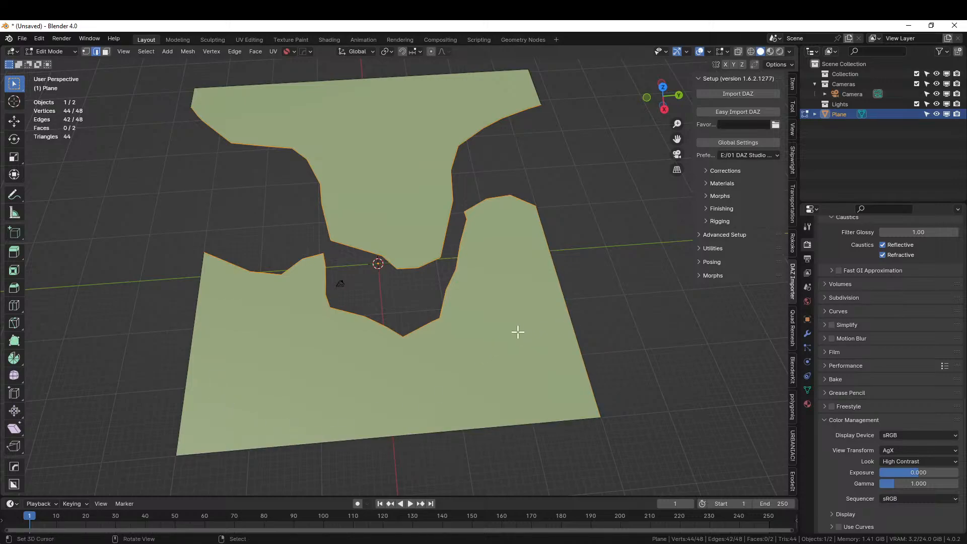
left_click(233, 51)
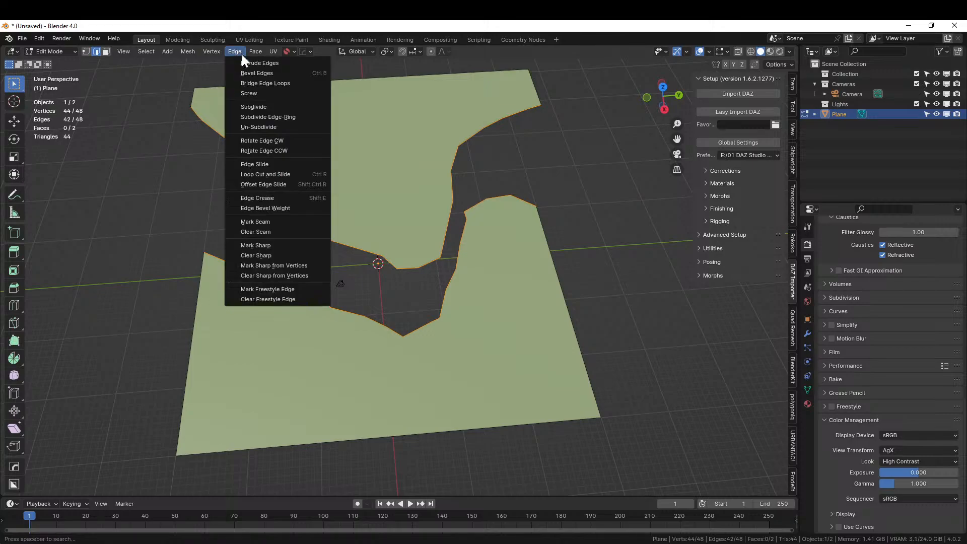
left_click(277, 83)
Clear the bridged selection and examine the triangulated cliff wall from several angles.
middle_click_drag(276, 79, 434, 166)
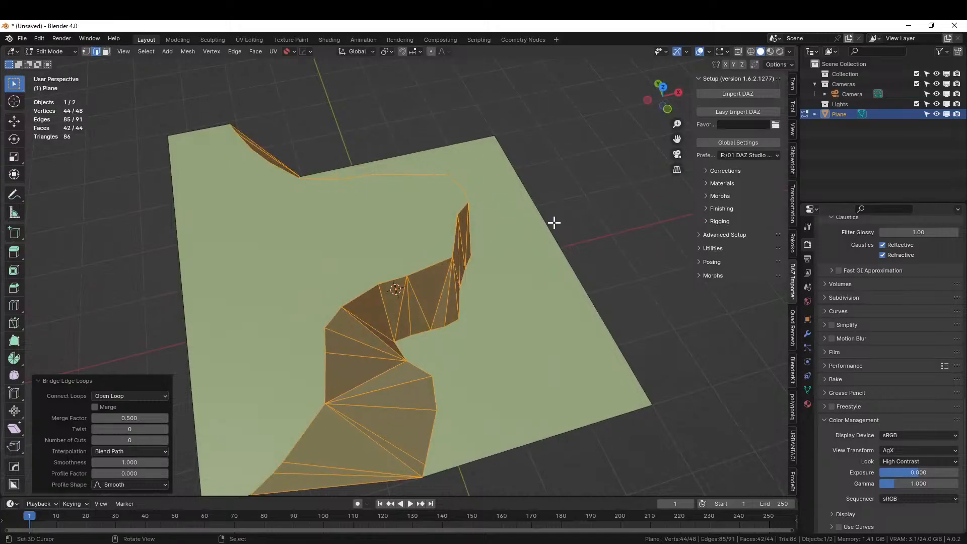
left_click(583, 233)
middle_click_drag(583, 233, 579, 196)
middle_click_drag(296, 262, 545, 341)
middle_click_drag(449, 280, 398, 299)
middle_click_drag(331, 272, 358, 294)
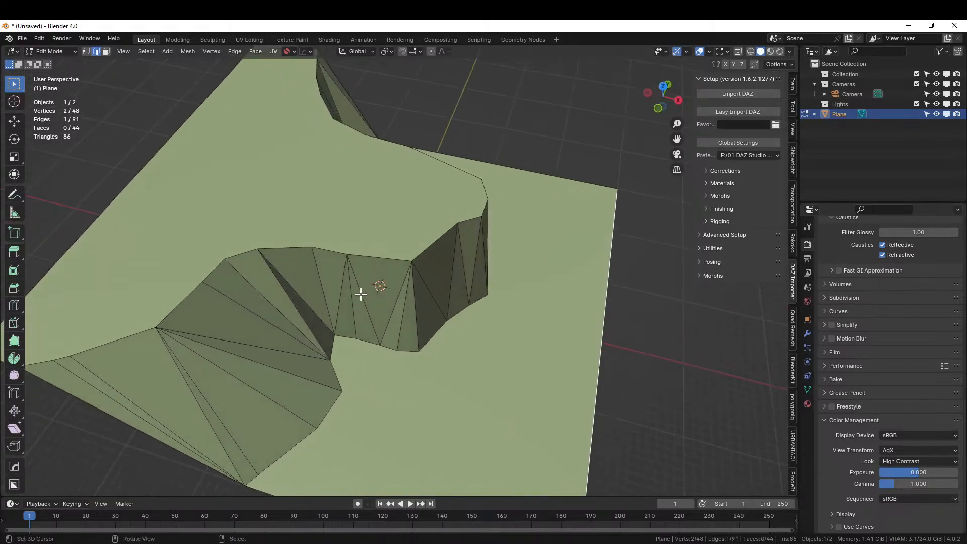
middle_click_drag(502, 251, 420, 247)
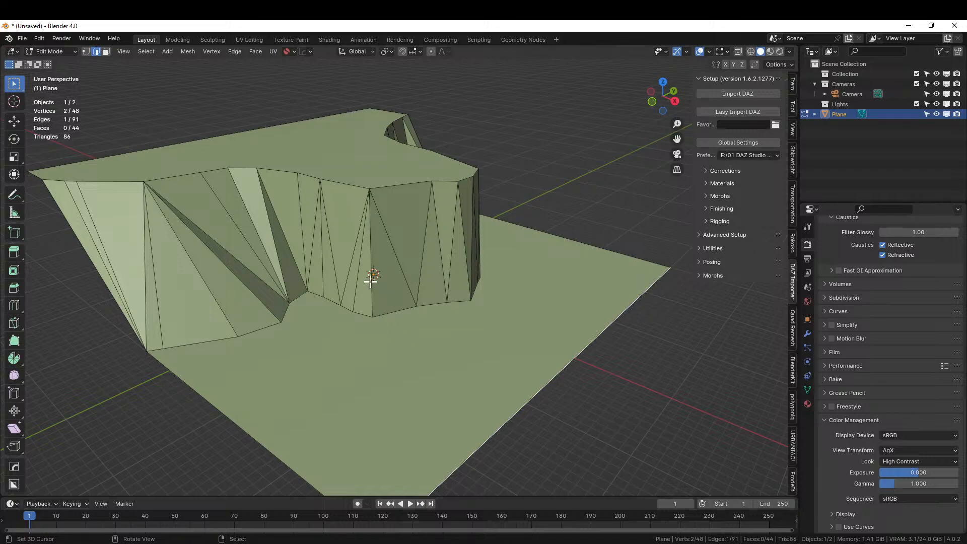
middle_click_drag(573, 366, 492, 387)
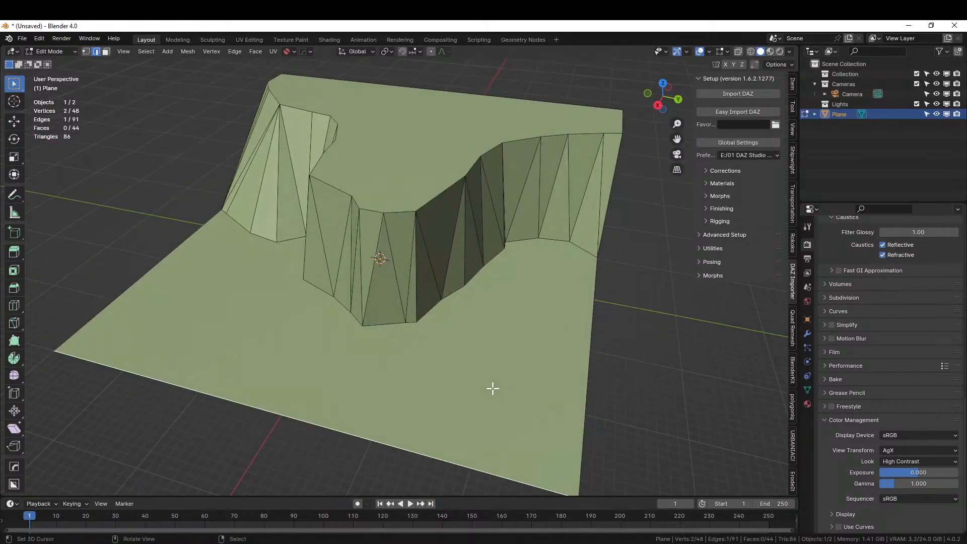
Remesh the cliff terrain with Quad Remesher using a quad count of 200.
left_click(791, 325)
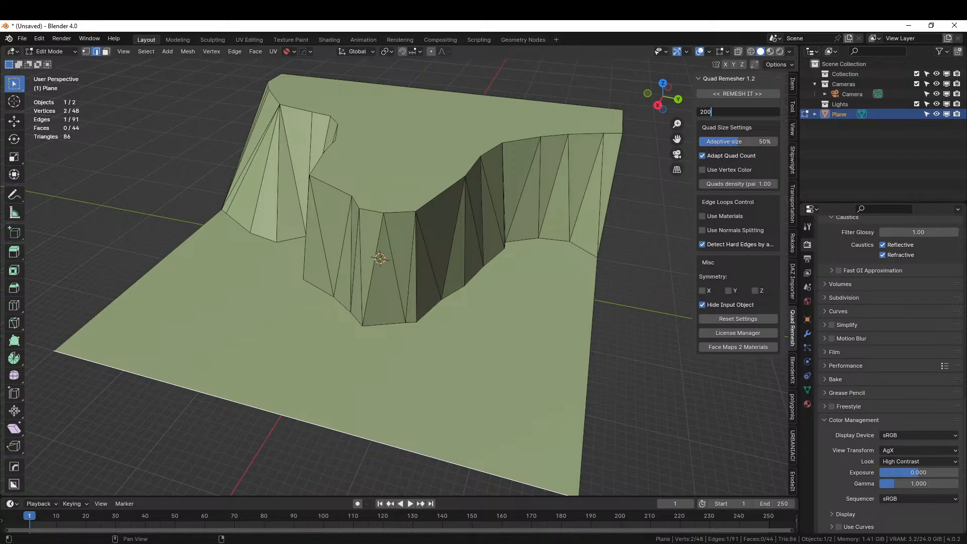
type("200")
key("Return")
left_click(746, 93)
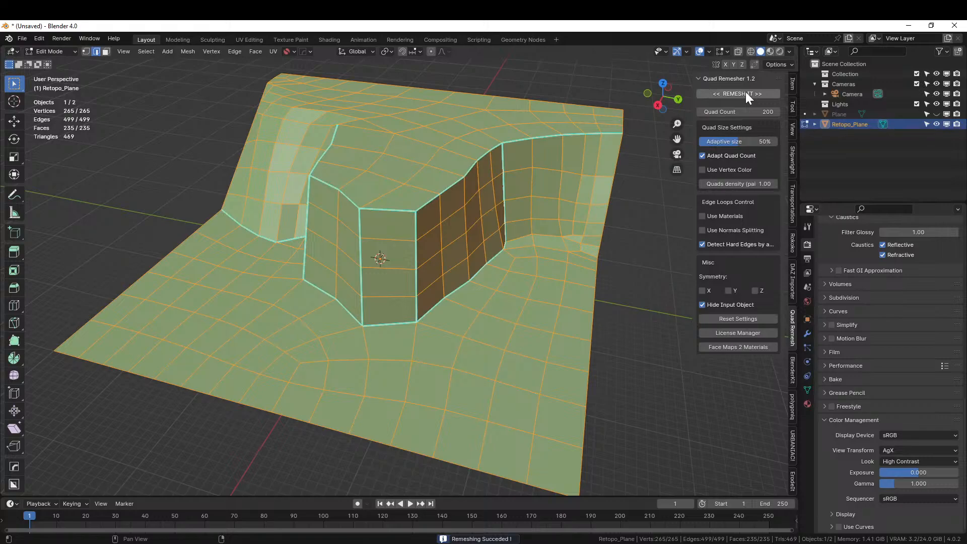
Delete the hidden original plane, keeping only the remeshed terrain.
middle_click_drag(408, 249, 596, 250)
left_click(842, 112)
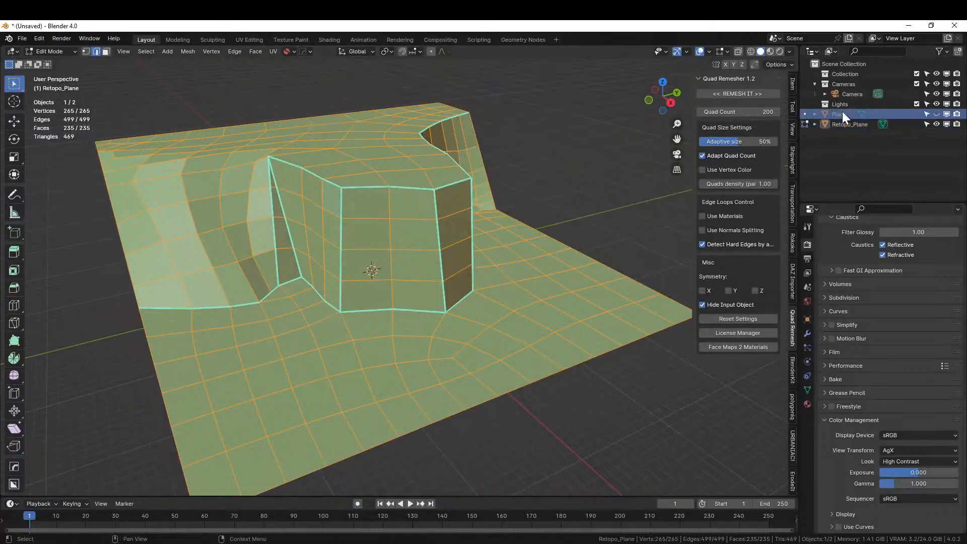
key("x")
middle_click_drag(511, 281, 567, 319)
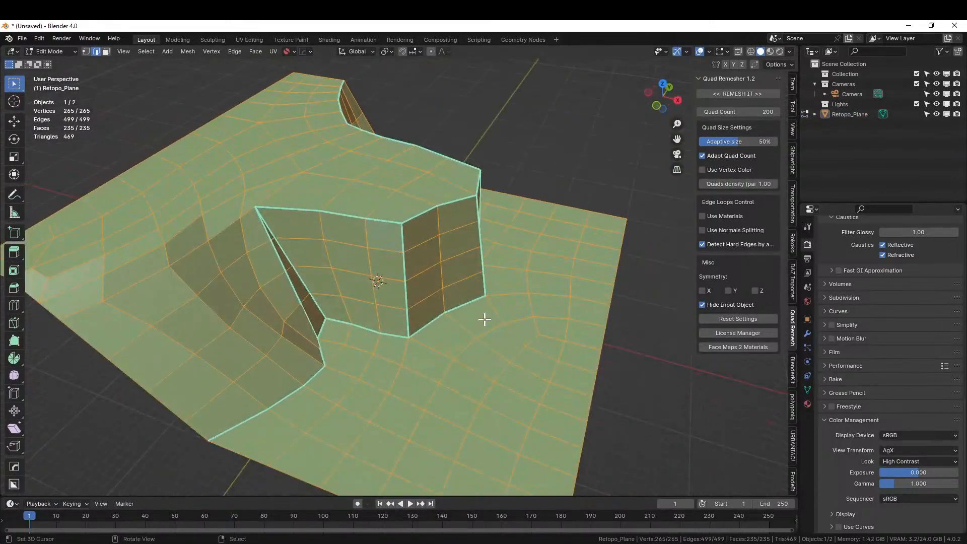
Select the vertical sharp edge chains at the cliff wall's inner corner and along the front corners of the protruding ledge.
middle_click_drag(432, 325, 306, 319)
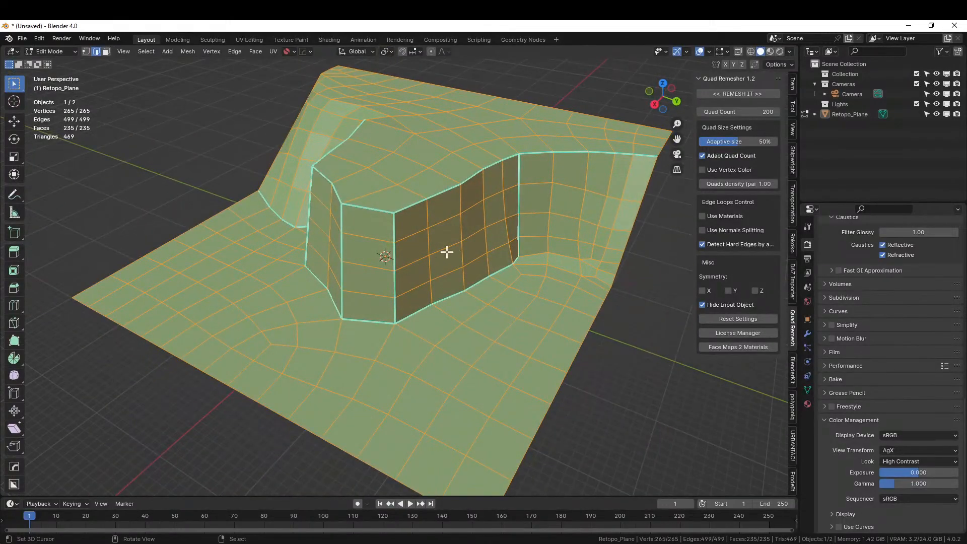
left_click(519, 197)
left_click(519, 196, "alt")
left_click(519, 195)
left_click(518, 165)
left_click(518, 250, "ctrl")
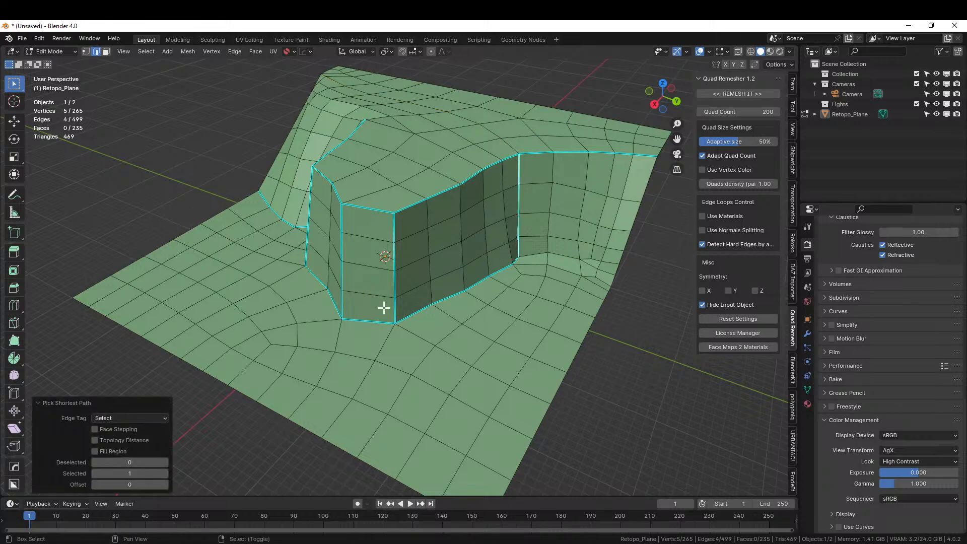
left_click(396, 313, "shift")
left_click(395, 221, "ctrl")
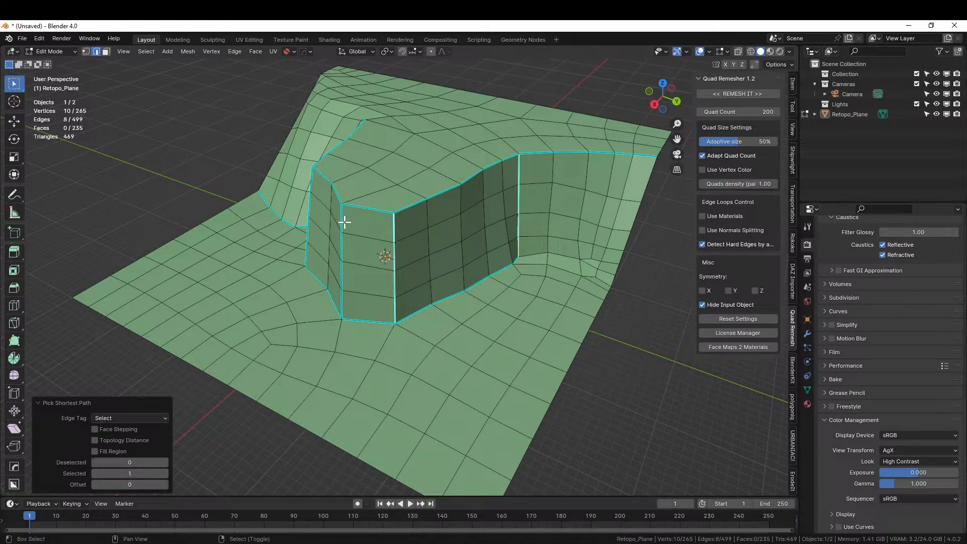
left_click(342, 252, "shift")
left_click(341, 308, "ctrl")
Add the remaining vertical sharp edge chains around the ledge and its creased side to the selection, and clear their sharp marks.
middle_click_drag(341, 308, 395, 310)
left_click(346, 311, "shift")
left_click(347, 227, "ctrl")
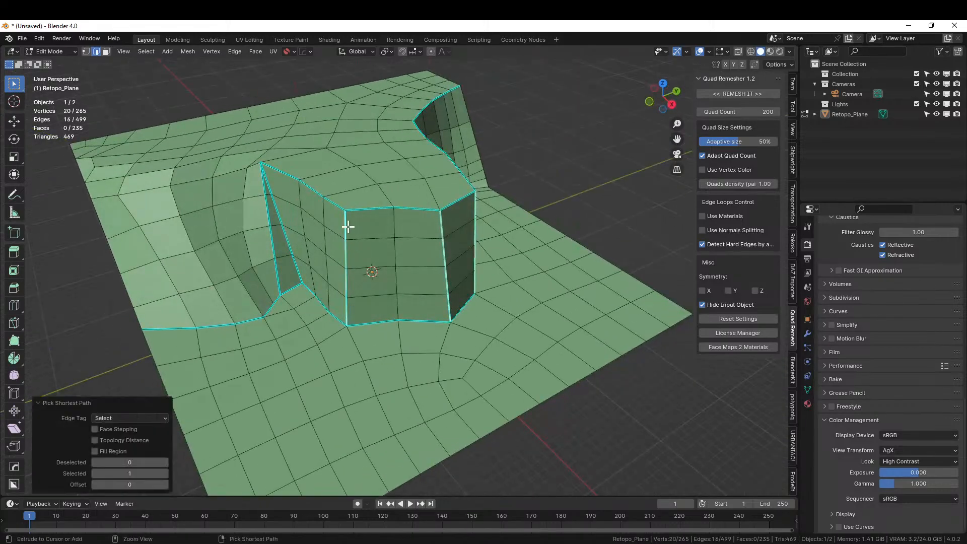
left_click(293, 267, "shift")
left_click(268, 183, "ctrl")
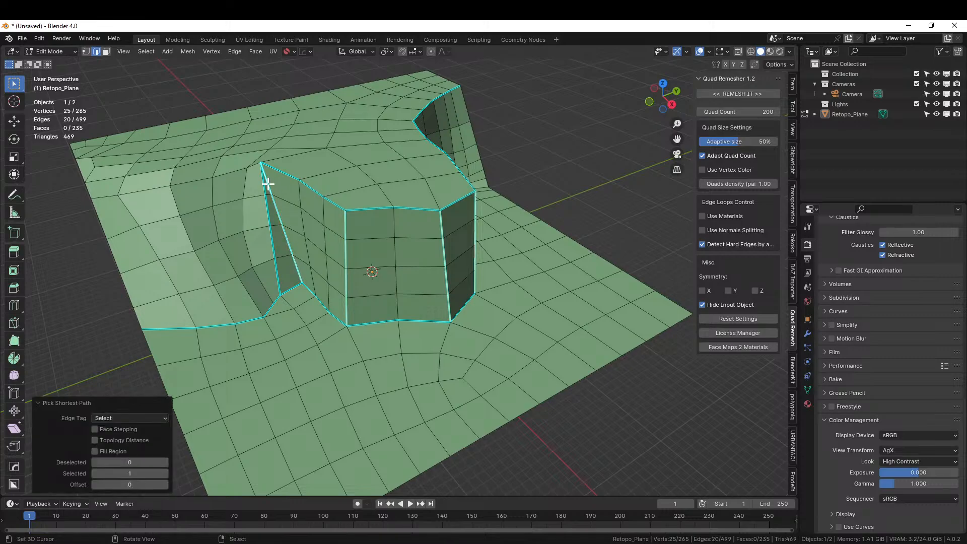
left_click(267, 285, "shift")
left_click(280, 281, "ctrl")
key("q")
left_click(321, 285)
key("q")
left_click(320, 282)
key("Tab")
middle_click_drag(438, 314, 362, 296)
key("Tab")
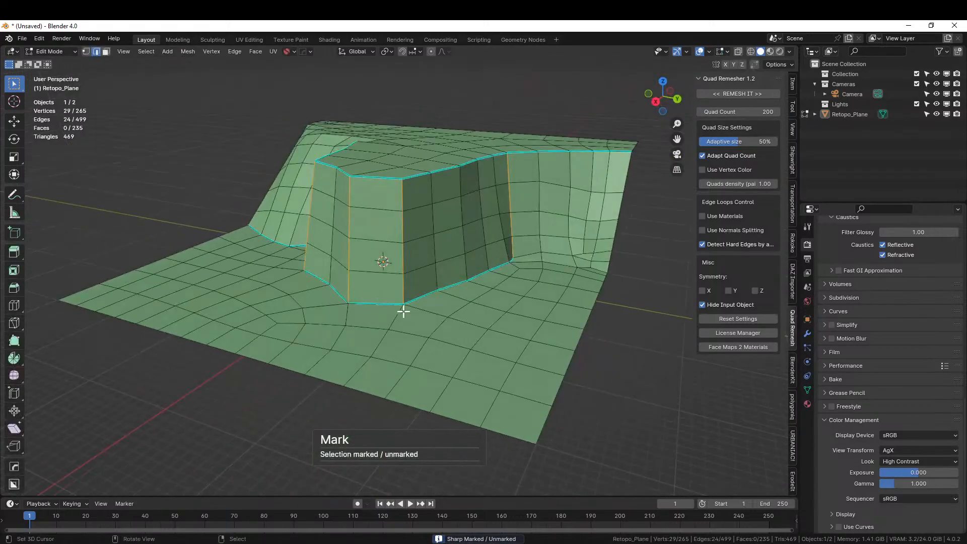
Mark as sharp the edge path that continues the cliff's upper rim from the peak to the terrain's outer border.
middle_click_drag(643, 395, 615, 440)
middle_click_drag(368, 377, 429, 384, "shift")
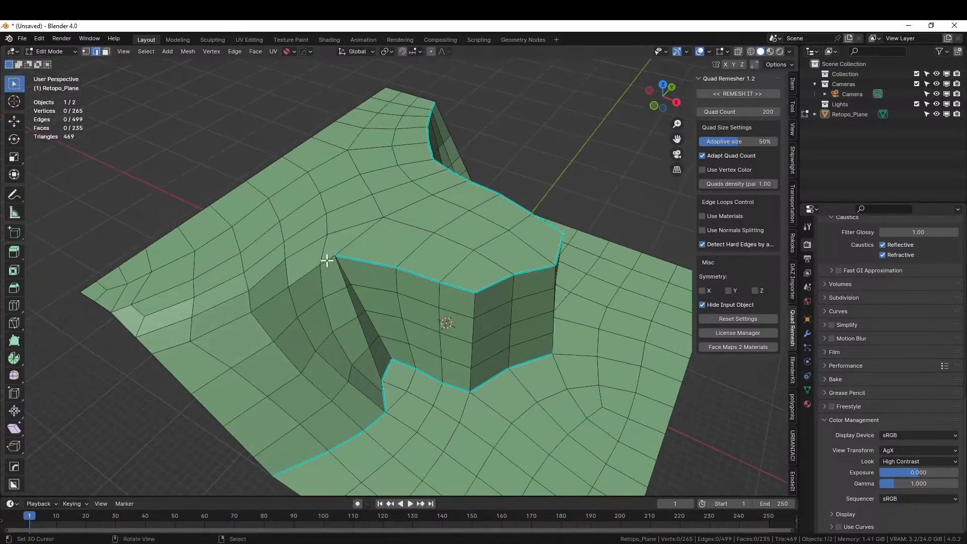
left_click(184, 343, "ctrl")
right_click(244, 331)
left_click(246, 334)
Clear the sharp mark from the short stray edge at the foot of the cliff wall's inner corner.
middle_click_drag(315, 329, 257, 343)
scroll(332, 361, "up", 2)
middle_click_drag(430, 387, 411, 387)
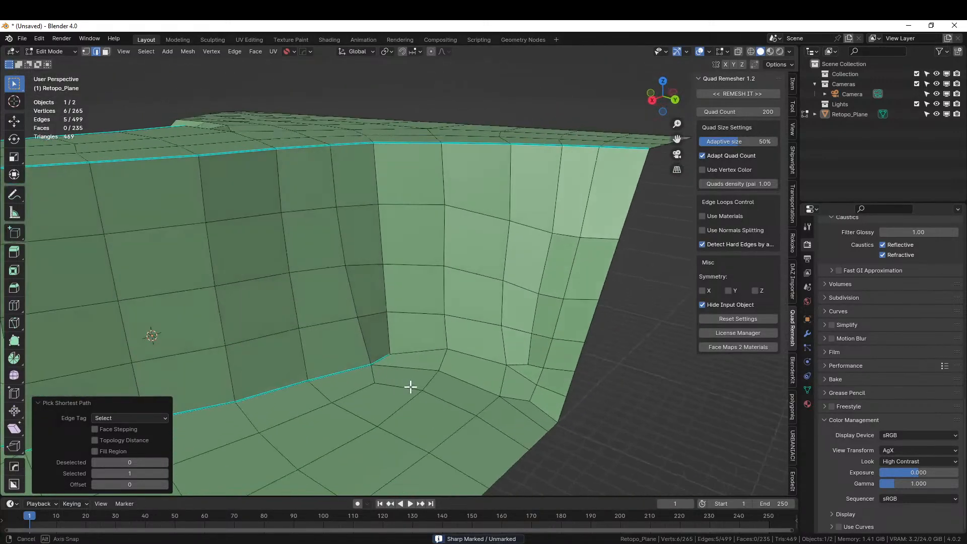
left_click(378, 357)
key("q")
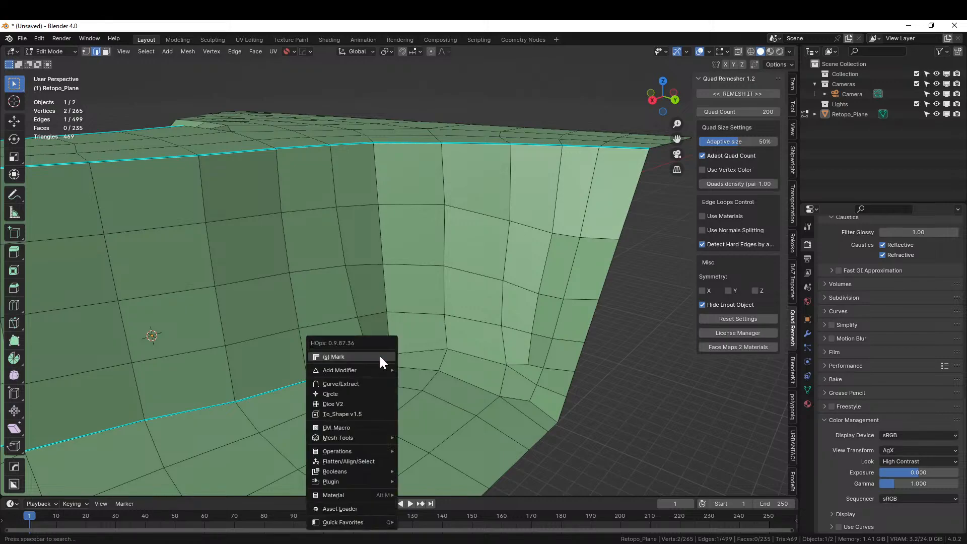
left_click(380, 357)
key("q")
left_click(382, 359)
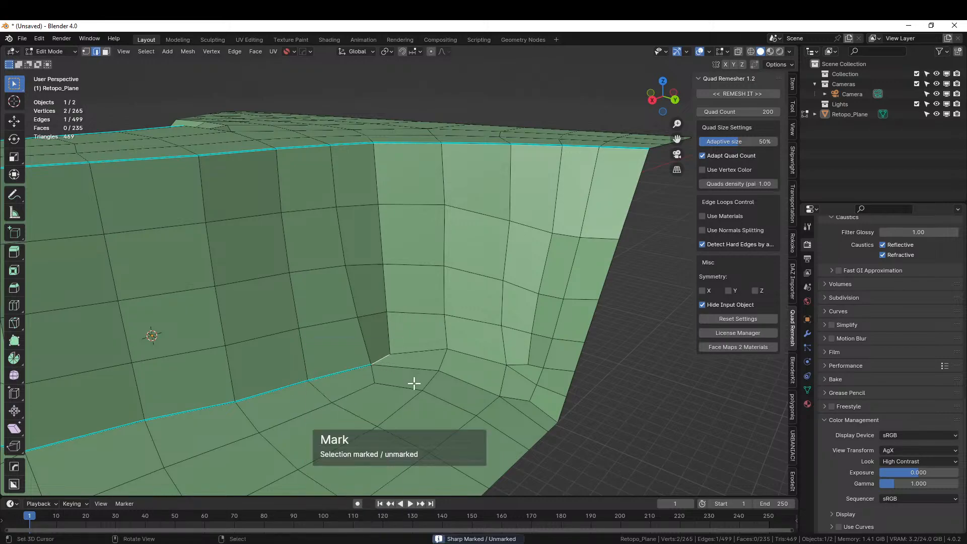
Mark the base edge path from the wall's inner corner to the terrain's outer border as sharp, and clear the selection.
left_click(552, 416, "ctrl")
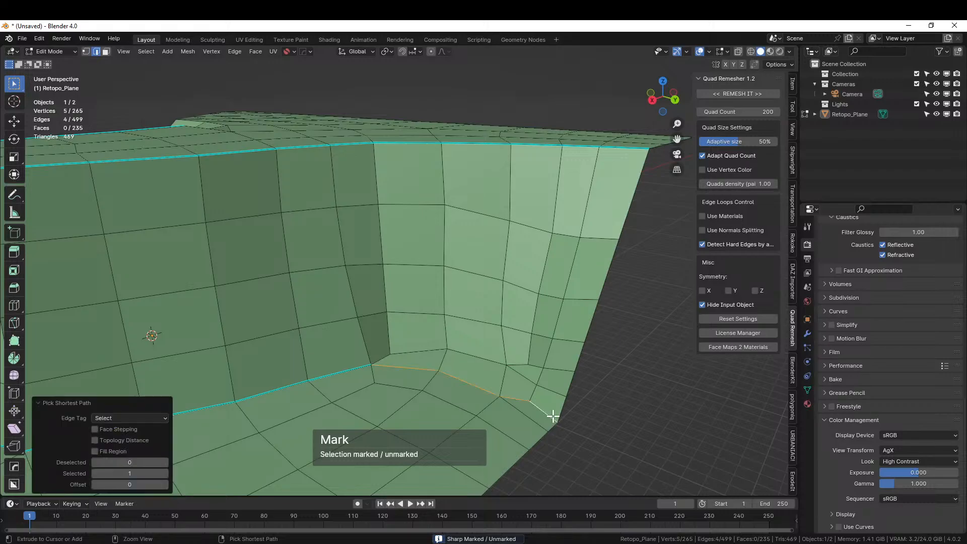
key("q")
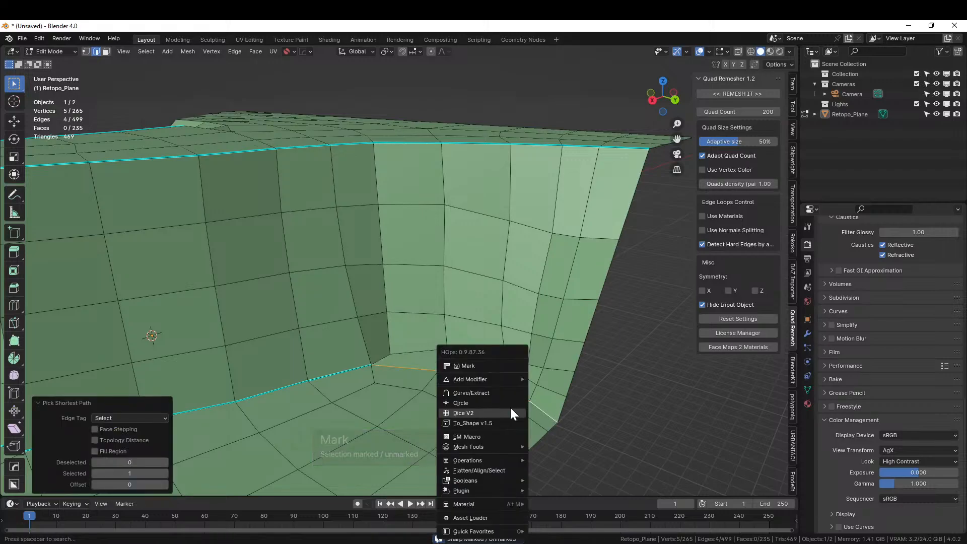
left_click(464, 363)
scroll(572, 410, "down", 3)
key("alt+a")
middle_click_drag(490, 385, 531, 403)
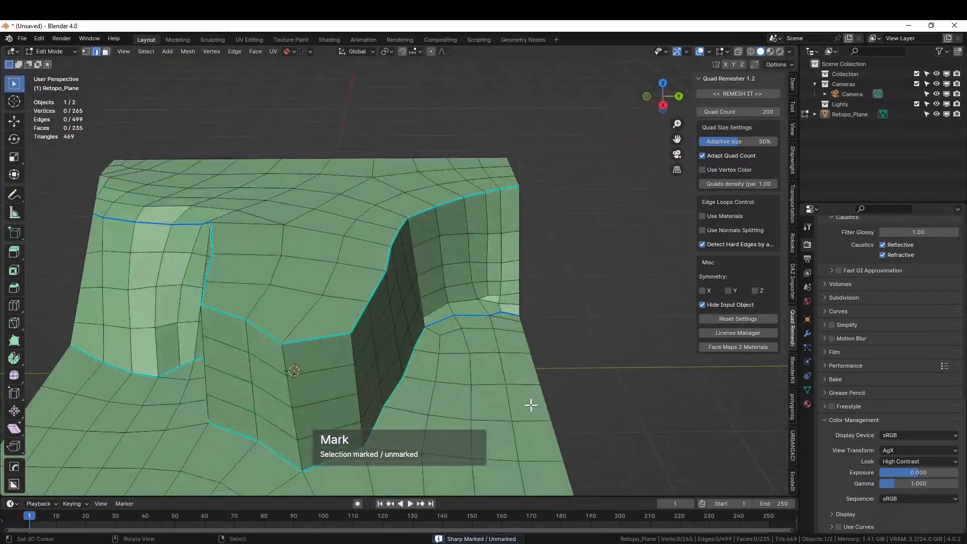
Raise the ledge's outer top corner vertex about 3 m using smooth proportional editing with a size of about 23 m.
scroll(531, 403, "down", 2)
middle_click_drag(284, 217, 380, 277)
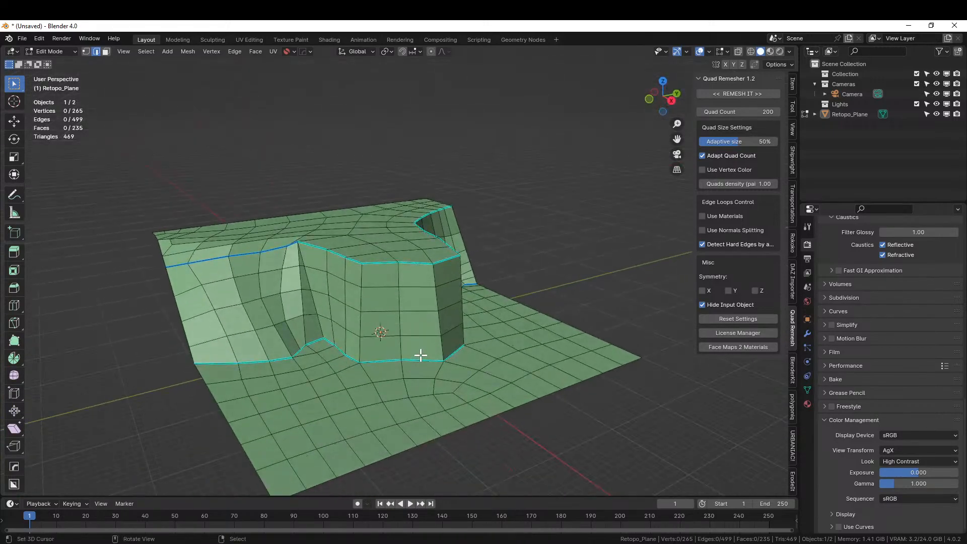
mouse_move(516, 297)
middle_mouse_down()
mouse_move(583, 270)
mouse_move(609, 281)
mouse_move(606, 310)
mouse_move(629, 270)
mouse_move(639, 274)
mouse_move(626, 287)
mouse_move(499, 287)
mouse_move(457, 298)
mouse_move(540, 311)
mouse_move(498, 300)
mouse_move(521, 282)
middle_mouse_up()
key("1")
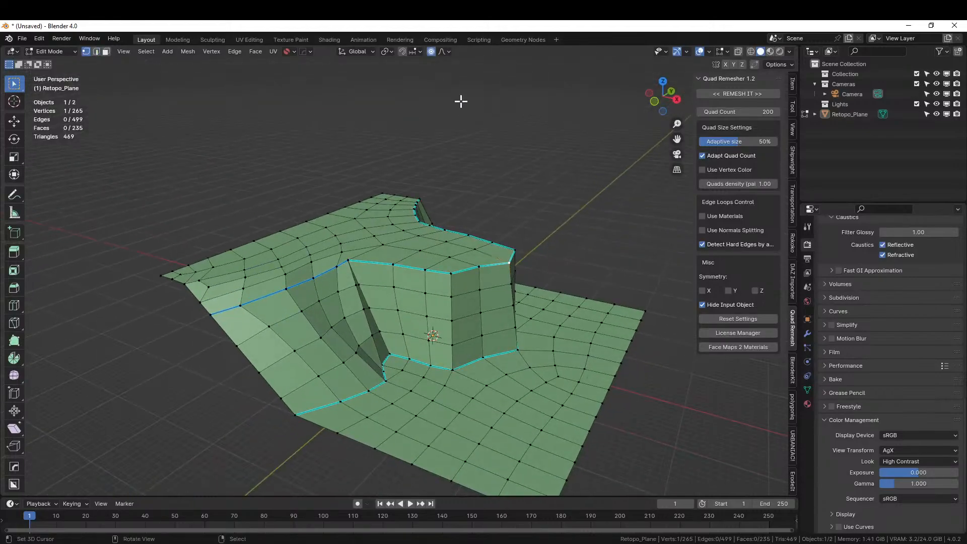
middle_click_drag(525, 327, 542, 271)
key("g")
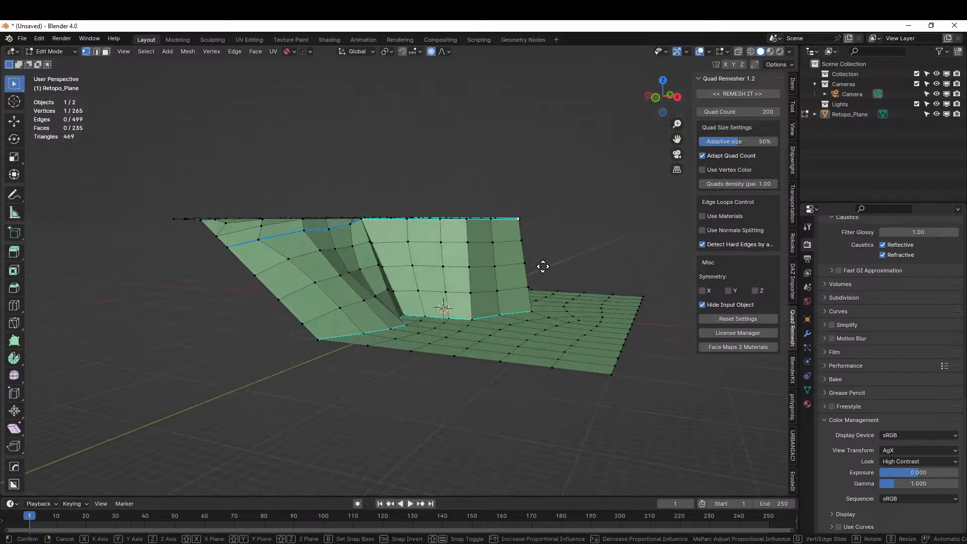
scroll(554, 252, "down", 20)
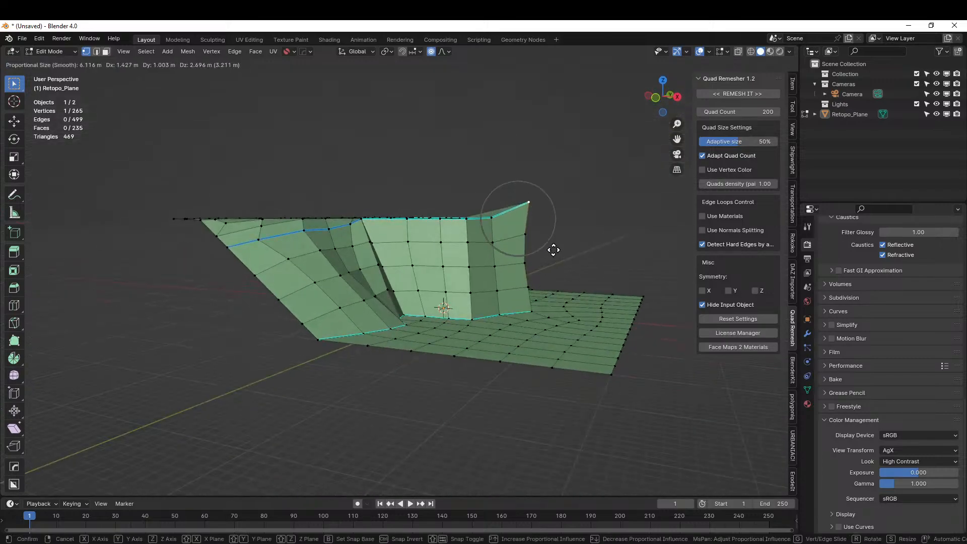
scroll(556, 249, "down", 11)
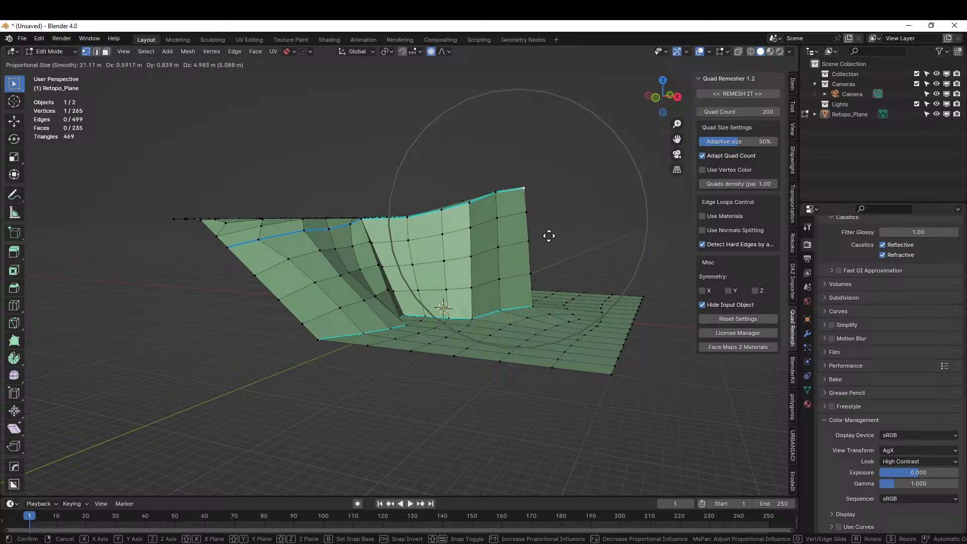
left_click(539, 248)
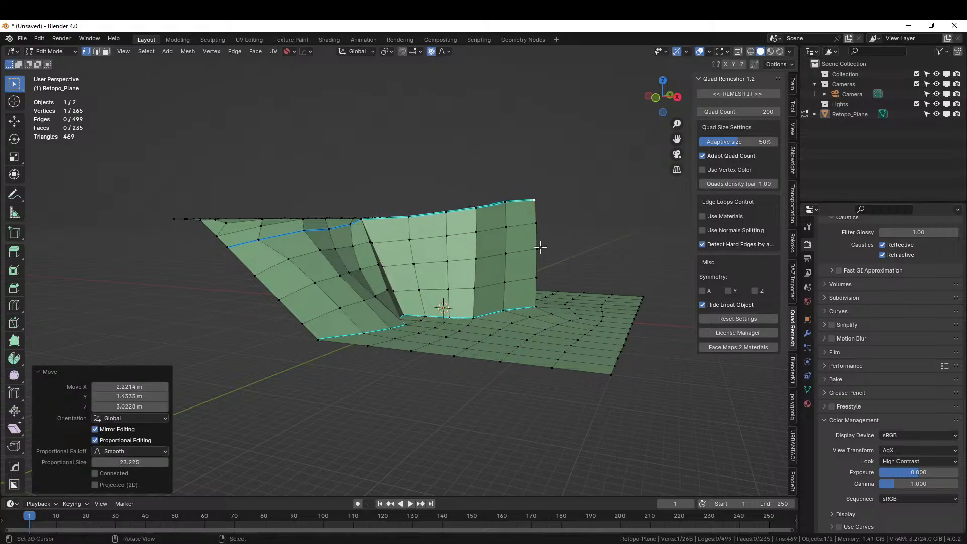
Push the wall vertex below the ledge's outer corner inward about 3 m with a proportional size of about 13 m.
key("g")
scroll(521, 255, "up", 7)
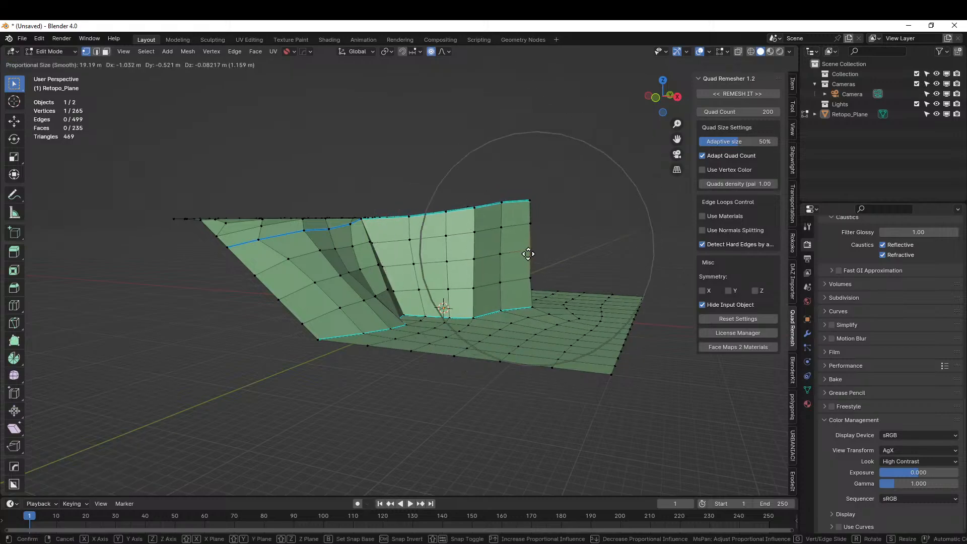
left_click(516, 257)
Raise three separate vertices on the rear plateau with smooth proportional editing to make the upper ground uneven.
middle_click_drag(512, 262, 422, 282)
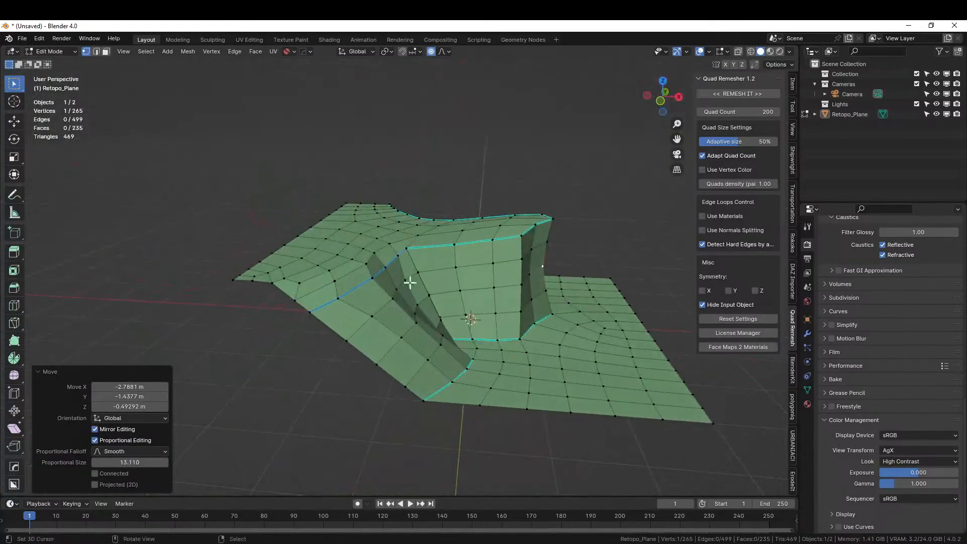
right_click(306, 255)
key("g")
left_click(304, 244)
right_click(334, 218)
key("g")
left_click(333, 209)
right_click(366, 238)
key("g")
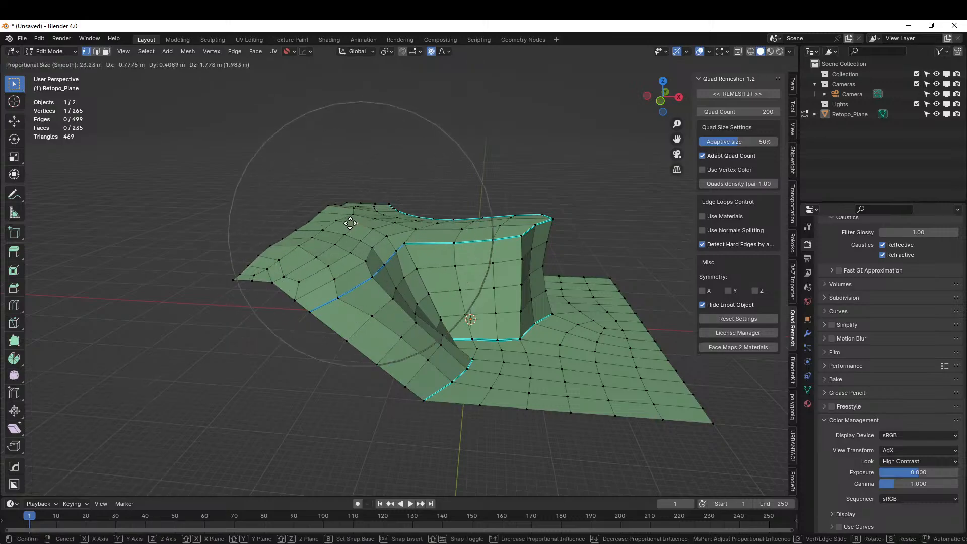
left_click(355, 214)
Lower a vertex midway along the cliff's top rim and raise one near its far end, using a proportional size of about 12 m.
middle_click_drag(358, 212, 177, 214)
scroll(356, 273, "up", 2)
middle_click_drag(379, 296, 395, 261)
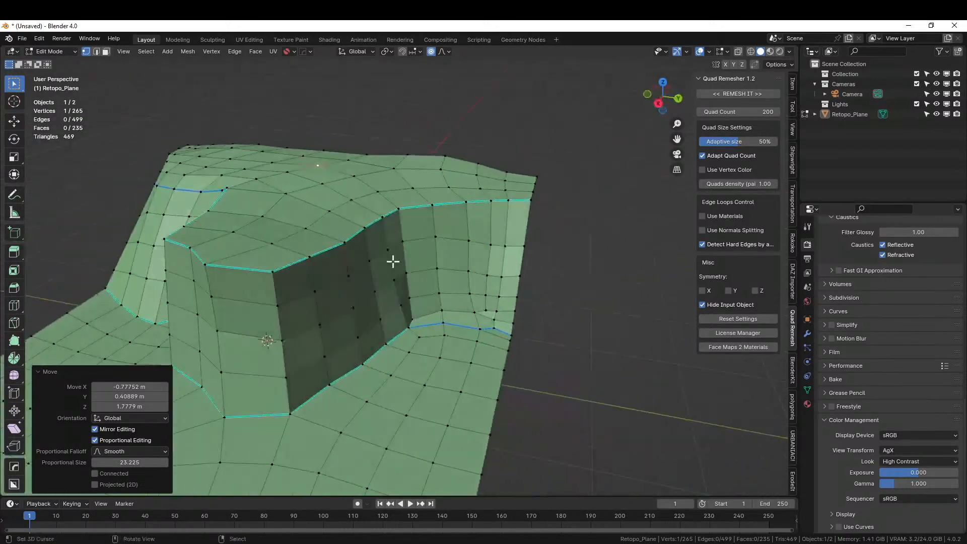
left_click(367, 232)
key("g")
scroll(395, 242, "up", 4)
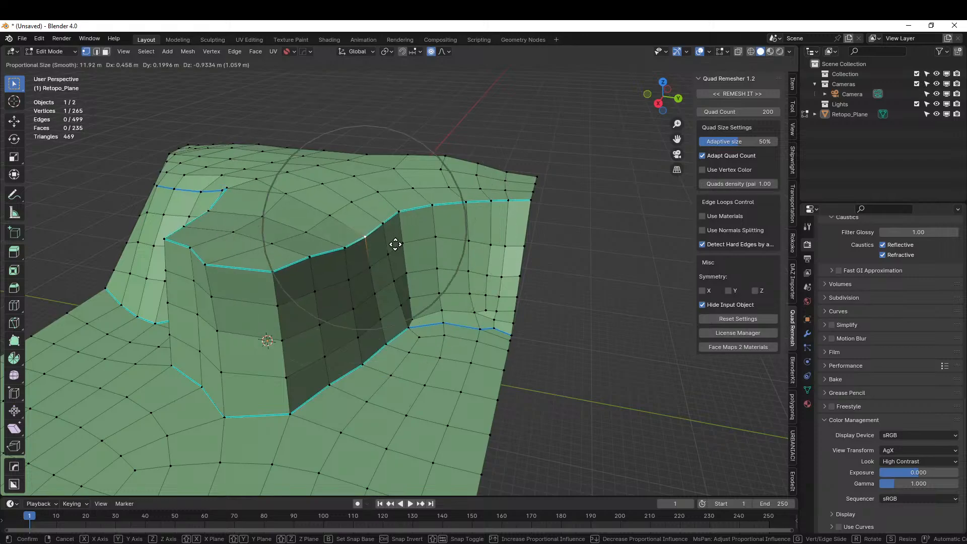
left_click(395, 249)
left_click(460, 212)
key("g")
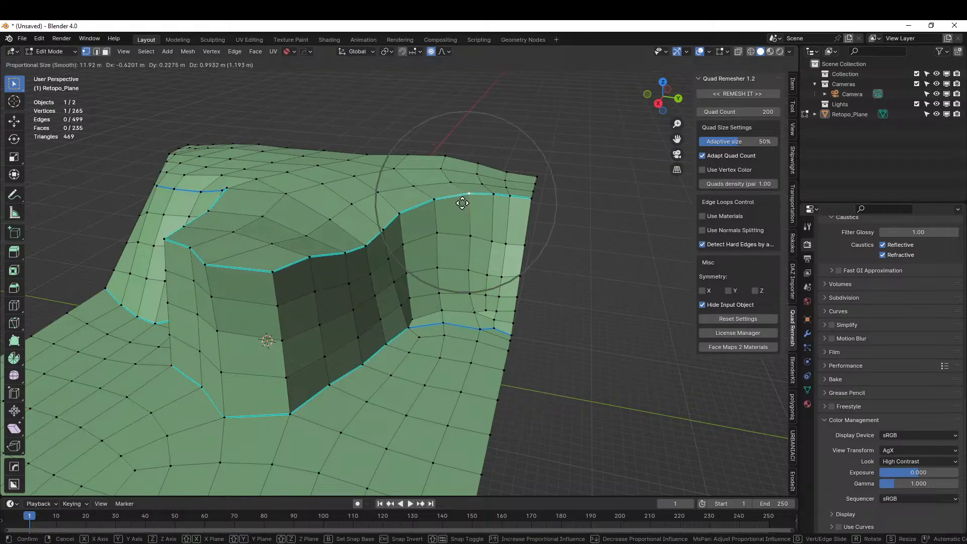
left_click(459, 198)
Lower one rim vertex beside the peak and one on the adjoining slope's crest with a proportional size of about 9 m.
middle_click_drag(445, 256, 464, 256)
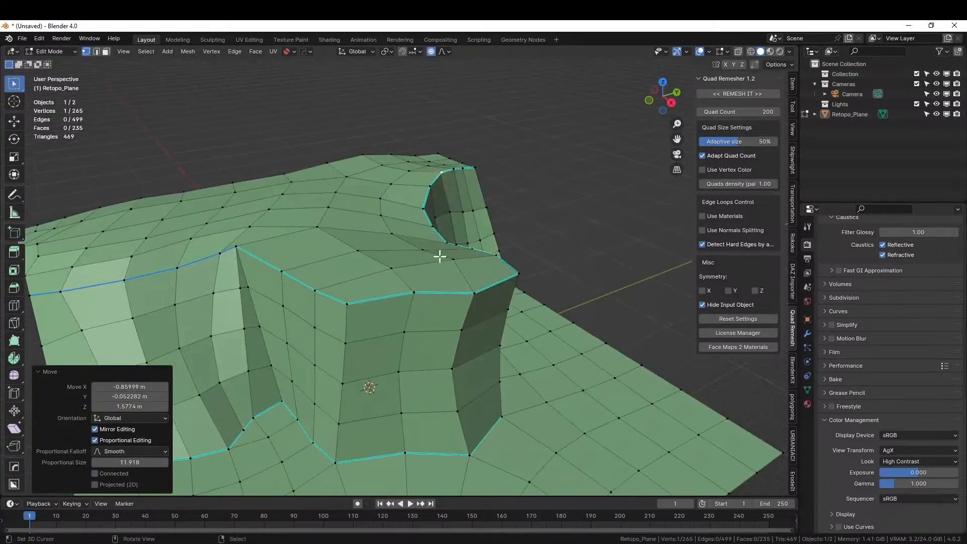
key("g")
scroll(287, 294, "up", 3)
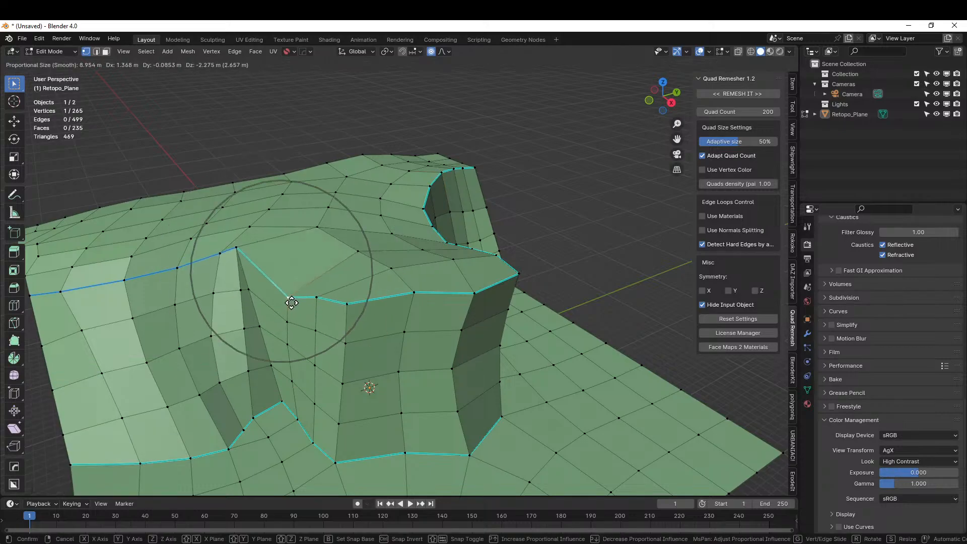
left_click(291, 303)
key("g")
left_click(130, 300)
Raise the slope's crest vertex again and shift the plateau vertex behind it along the Z axis with a proportional size of 5.56 m.
middle_click_drag(129, 300, 242, 287)
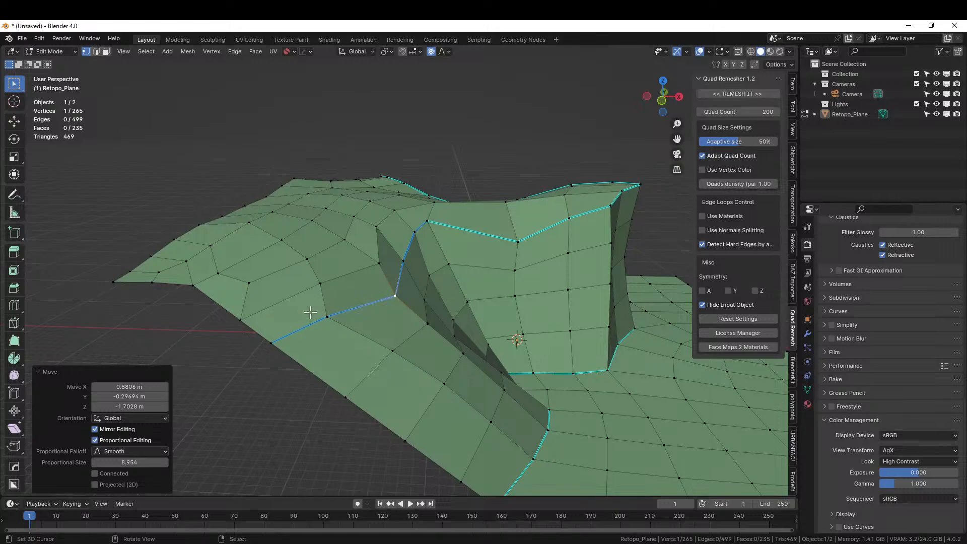
middle_click_drag(309, 313, 293, 313)
key("g")
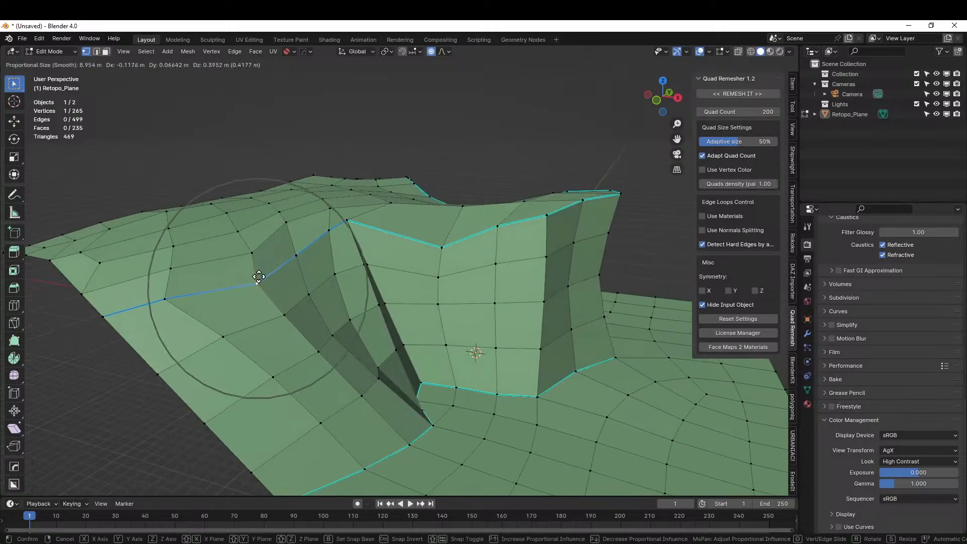
left_click(257, 246)
right_click(253, 230)
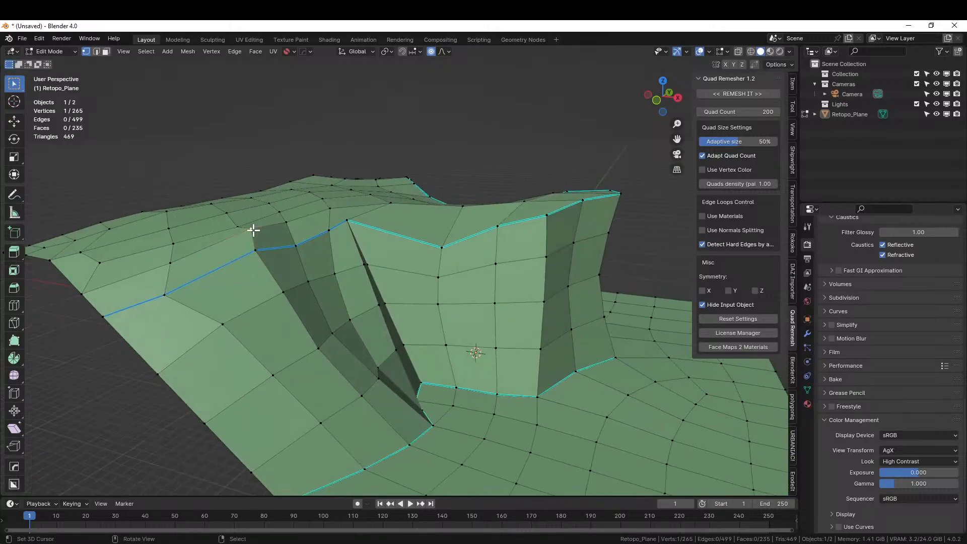
key("z")
key("g")
key("z")
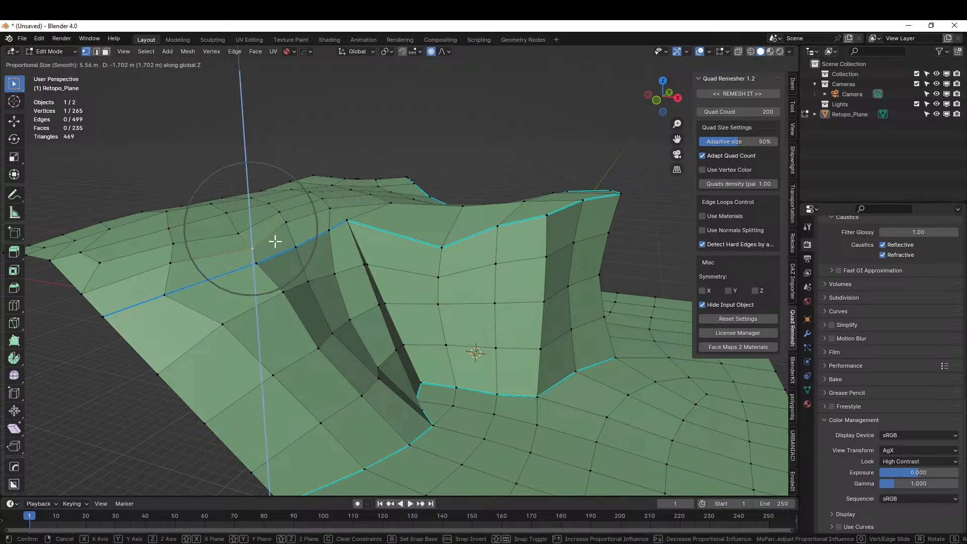
left_click(276, 226)
key("Tab")
mouse_move(373, 244)
middle_mouse_down()
mouse_move(412, 240)
mouse_move(380, 238)
mouse_move(373, 251)
middle_mouse_up()
key("Tab")
Pull the ledge's front rim corner inward about 2 m with a proportional size of 5.56 m, and reposition the wall vertex below it.
middle_click_drag(563, 273, 531, 363)
key("g")
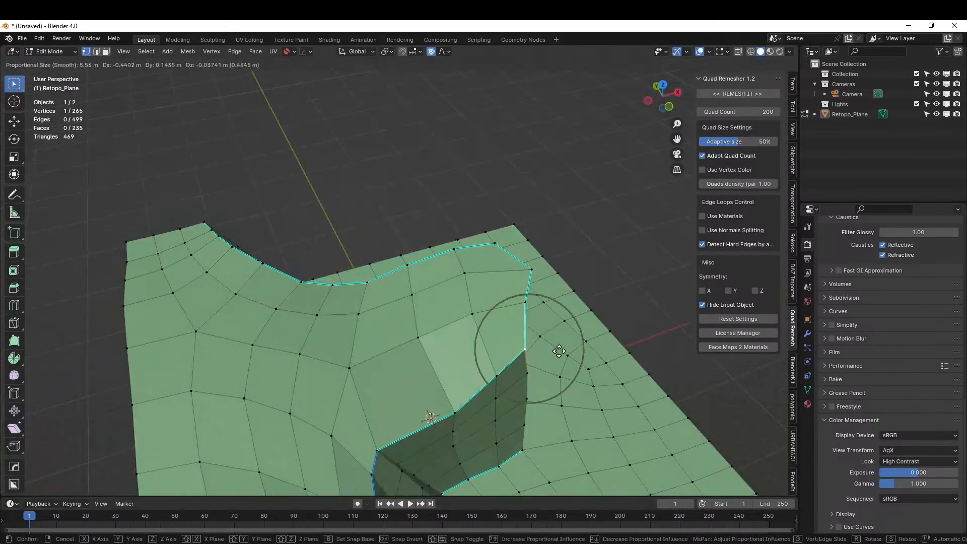
left_click(534, 381)
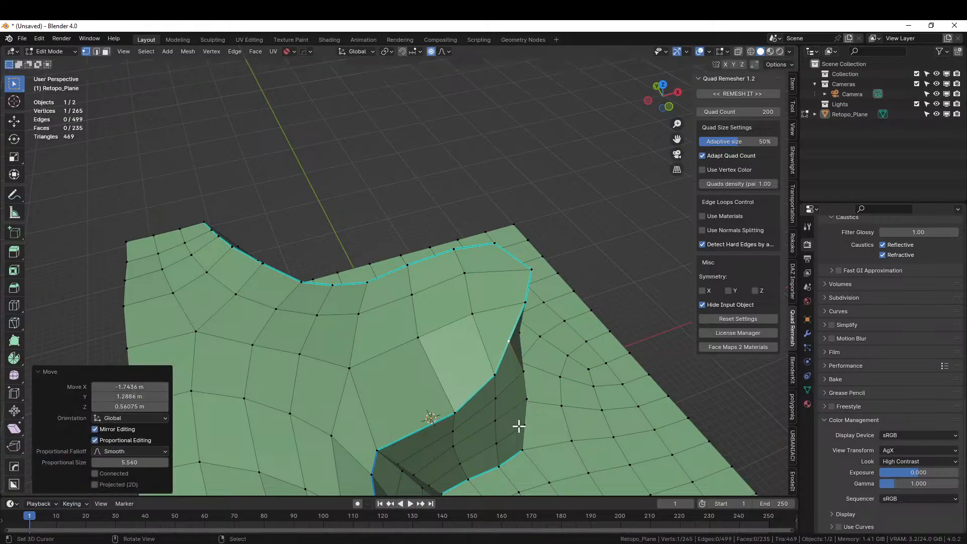
key("g")
left_click(536, 450)
Move the ledge tip's three top faces about 3.15 m in X, 0.72 m in Y and 2.38 m in Z, using proportional size 5.56 m.
middle_click_drag(537, 450, 490, 394)
key("Tab")
key("Tab")
mouse_move(457, 331)
middle_mouse_down()
mouse_move(431, 303)
mouse_move(441, 328)
middle_mouse_up()
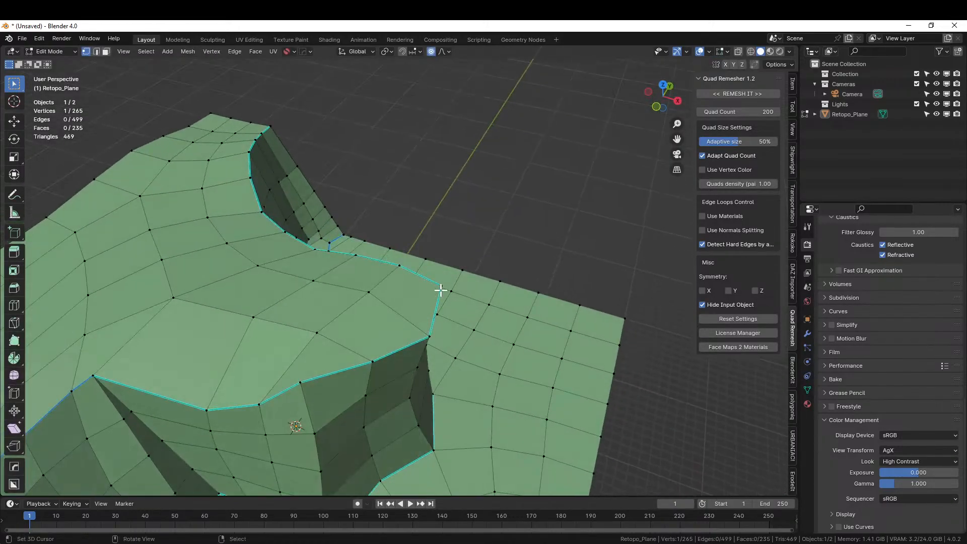
right_click(398, 358, "ctrl")
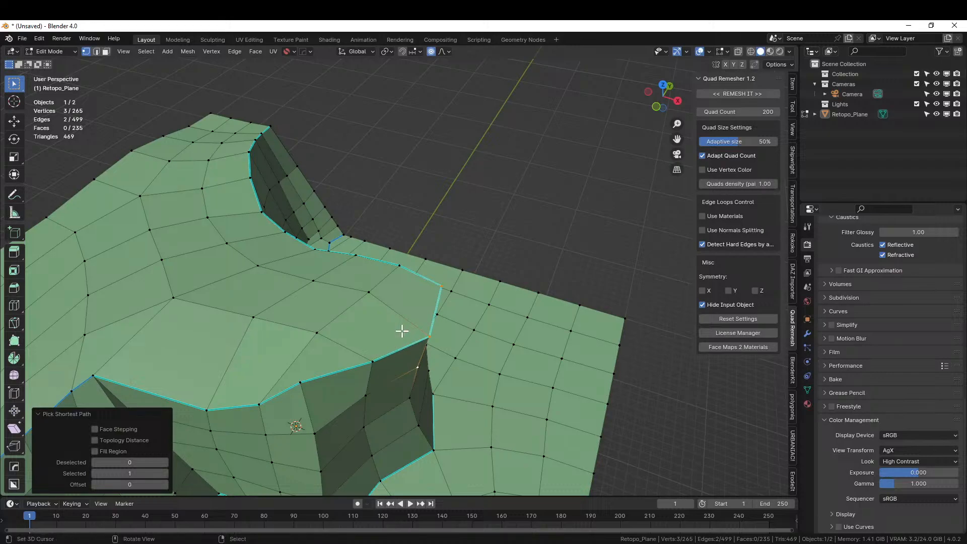
key("3")
right_click(403, 306)
right_click(366, 331, "shift")
right_click(325, 357, "shift")
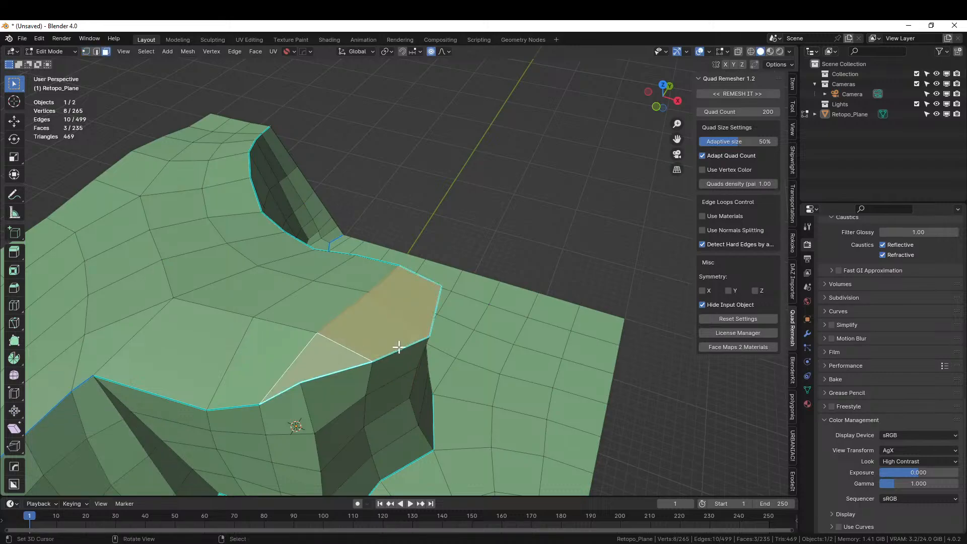
middle_click_drag(394, 348, 426, 309)
key("g")
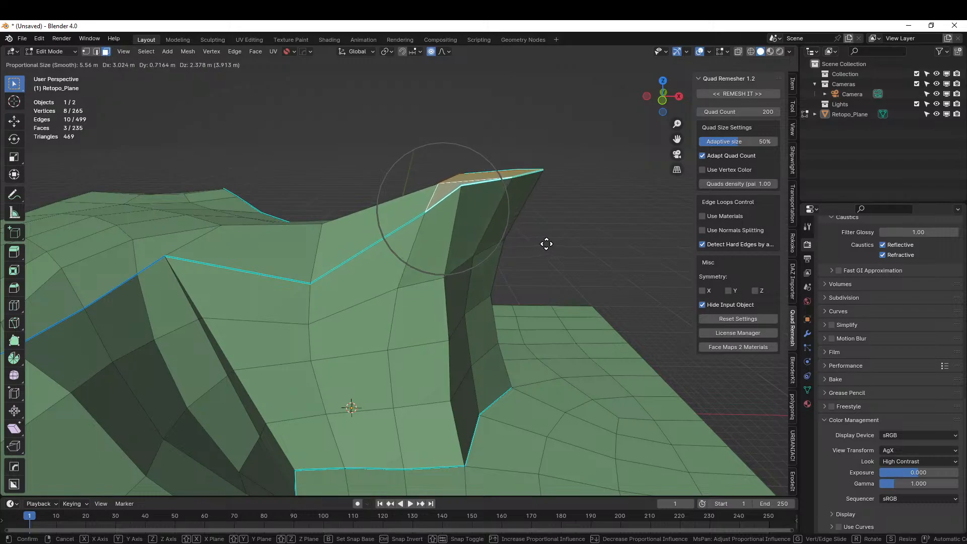
left_click(546, 242)
middle_click_drag(546, 244, 559, 281)
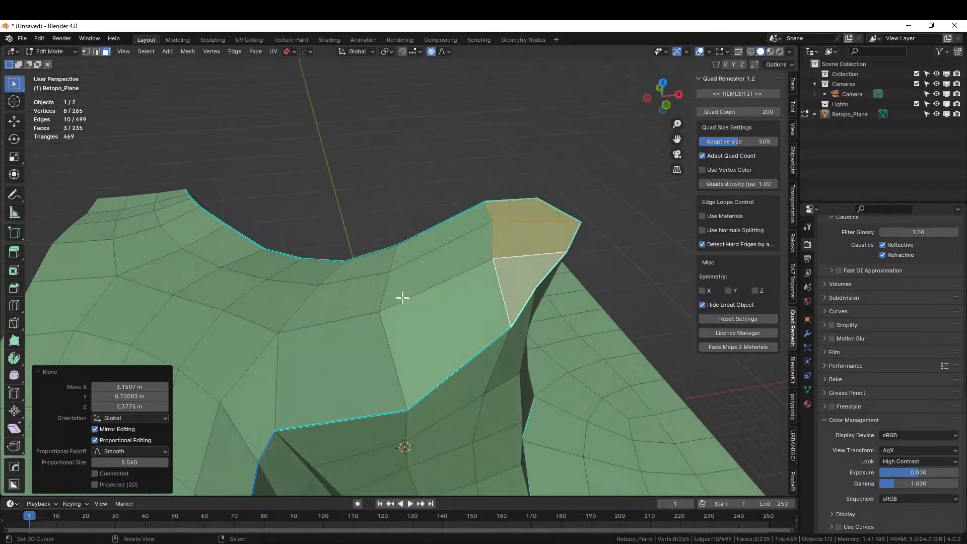
Reposition one plateau face behind the ledge with proportional editing, and return to Object Mode.
left_click(321, 300)
key("g")
left_click(316, 284)
mouse_move(315, 283)
middle_mouse_down()
mouse_move(376, 280)
mouse_move(341, 261)
mouse_move(302, 270)
middle_mouse_up()
mouse_move(342, 312)
middle_mouse_down()
mouse_move(356, 315)
mouse_move(328, 323)
middle_mouse_up()
key("Tab")
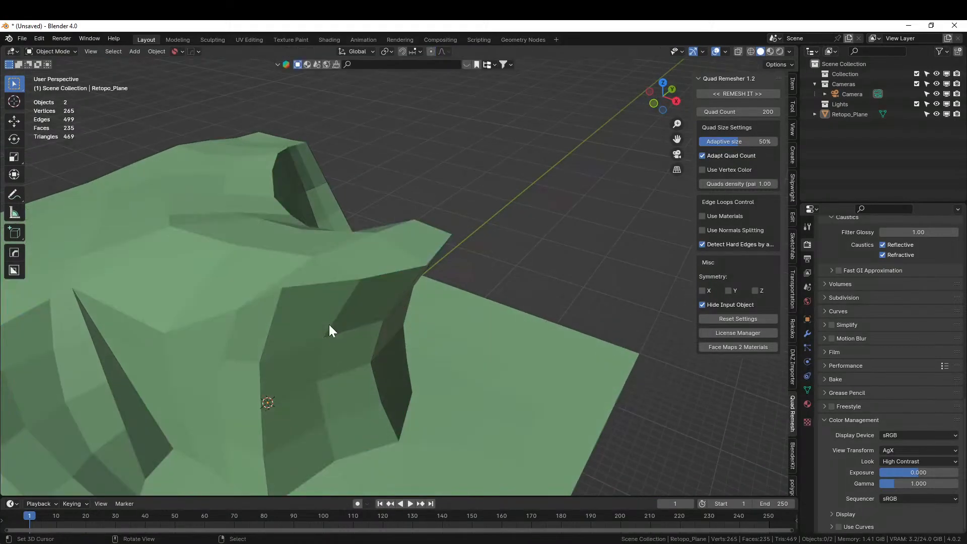
Start saving the file, and create and open a folder named 240216-1 Livestream Cliff Tower inside 000 2024 Paintings.
key("ctrl+s")
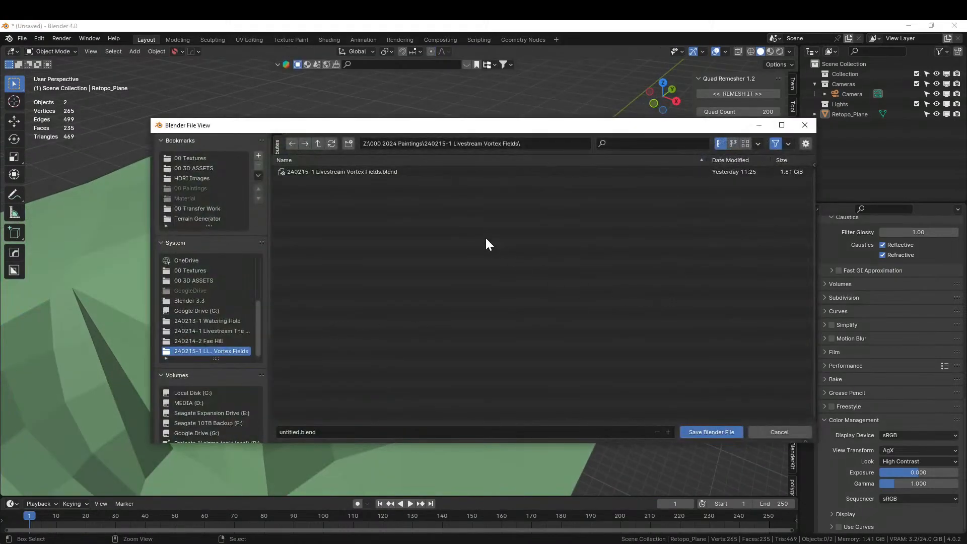
left_click(318, 144)
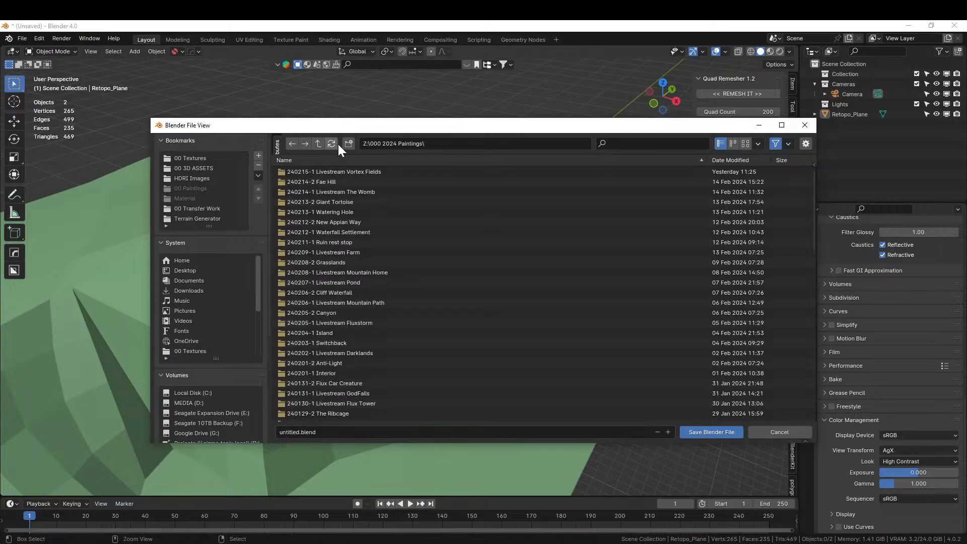
left_click(347, 144)
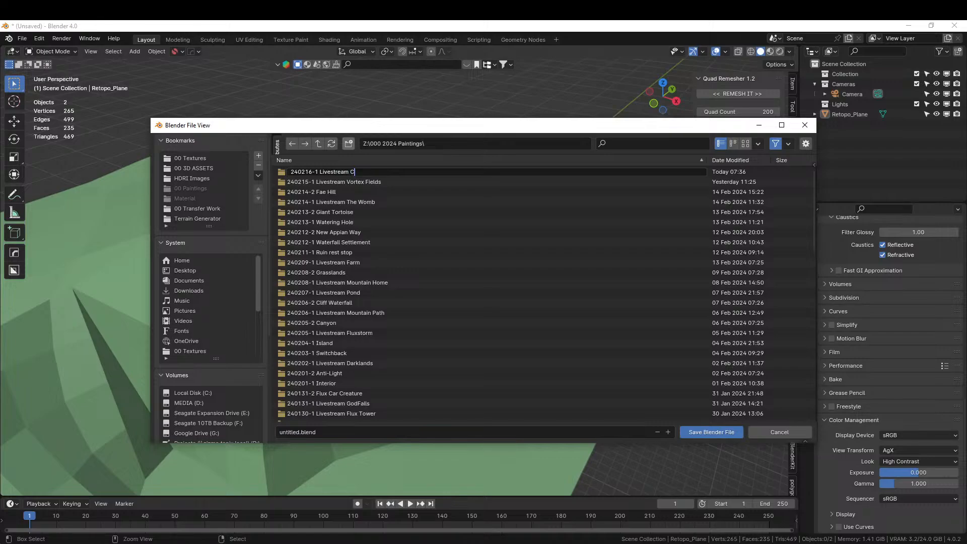
key("Return")
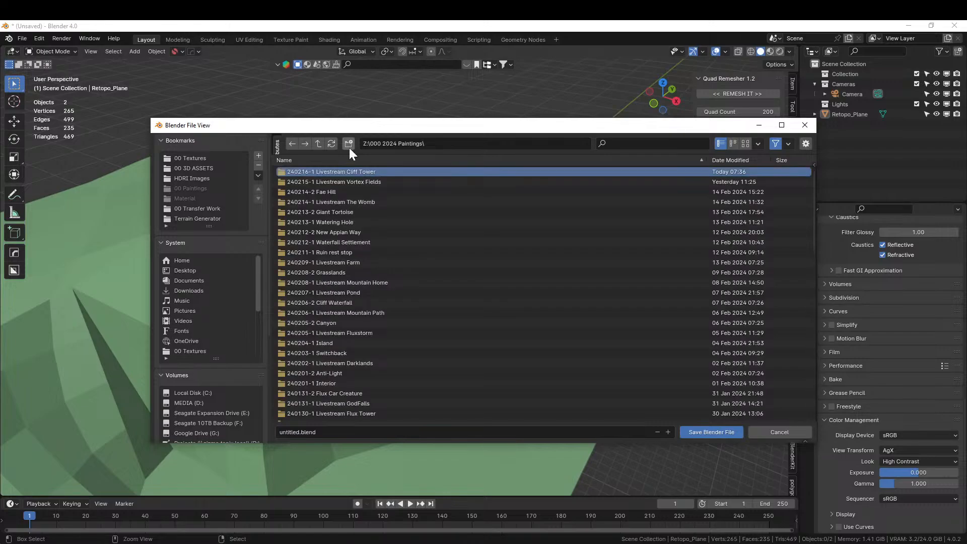
double_click(324, 172)
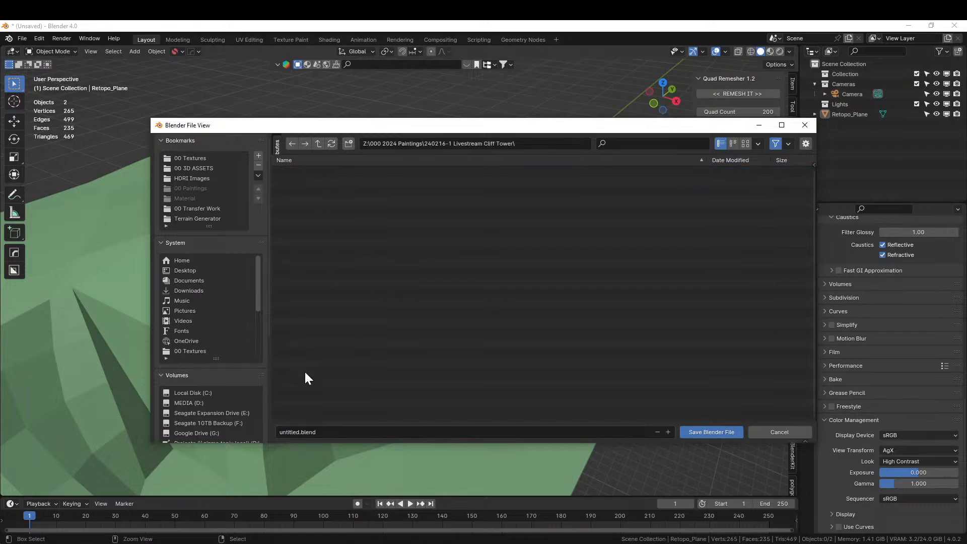
Save the Blender file as 240216-1 Livestream Cliff Tower in the new folder.
left_click(328, 432)
type("240216-1 Livestream Cliff Tower")
key("Return")
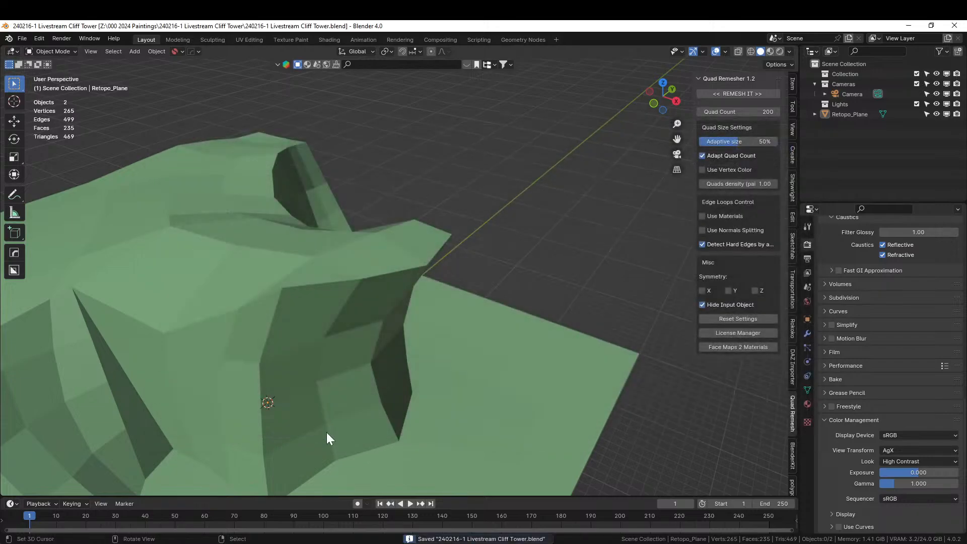
Place the 3D cursor on top of the ledge and generate a new male human there with HumGen.
middle_click_drag(452, 247, 431, 294)
scroll(372, 290, "up", 2)
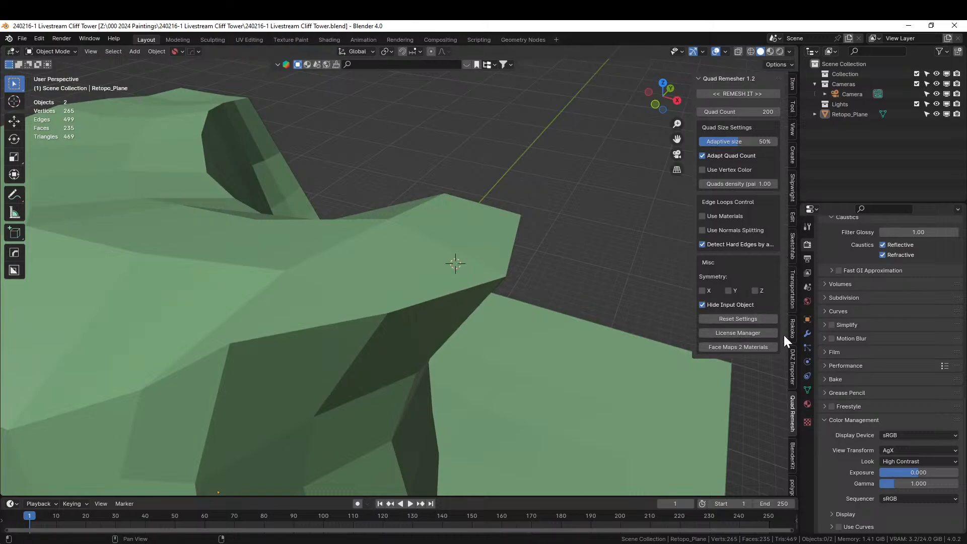
scroll(790, 428, "down", 5)
left_click(792, 481)
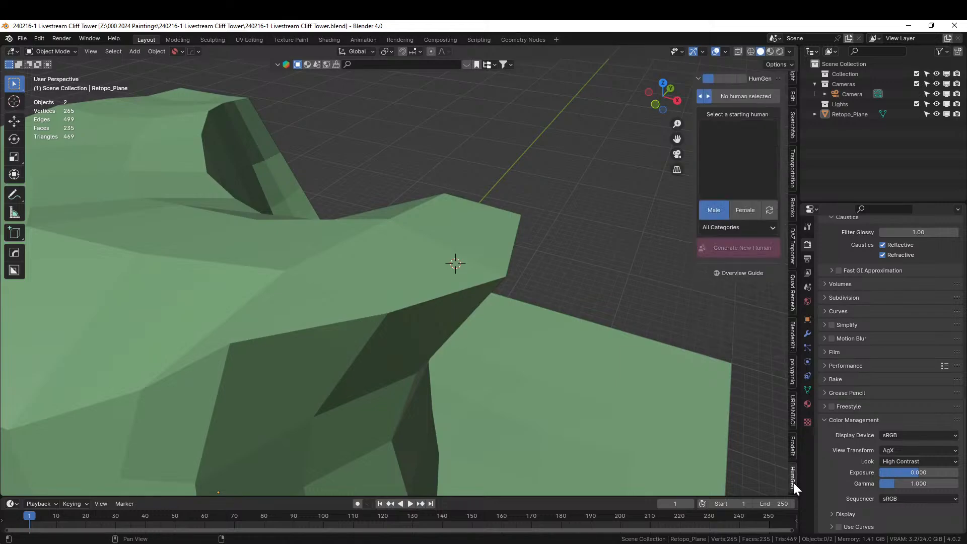
left_click(733, 197)
left_click(670, 229)
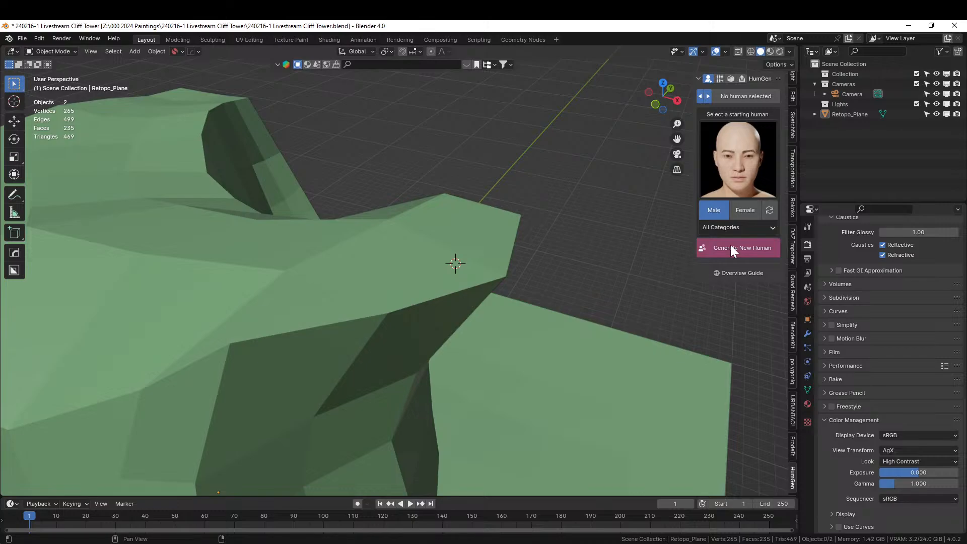
left_click(730, 247)
Scale the cliff terrain up uniformly by about 1.41 and apply its rotation and scale.
middle_click_drag(588, 244, 326, 258)
scroll(434, 265, "down", 5)
left_click(327, 258)
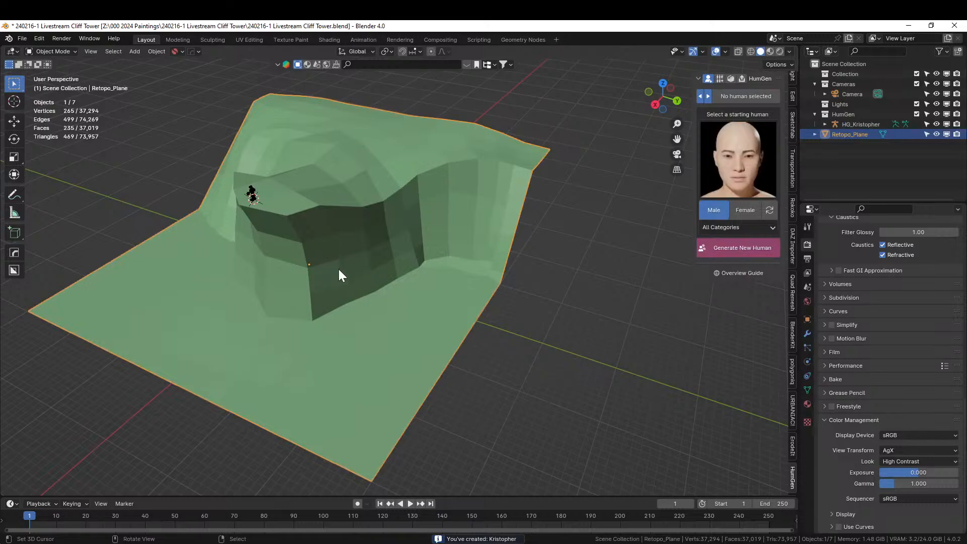
key("s")
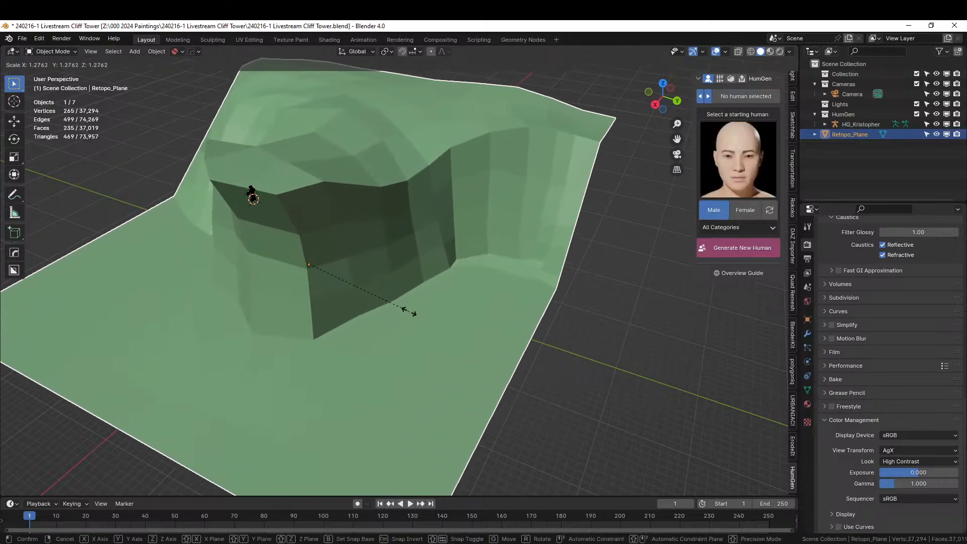
left_click(409, 319)
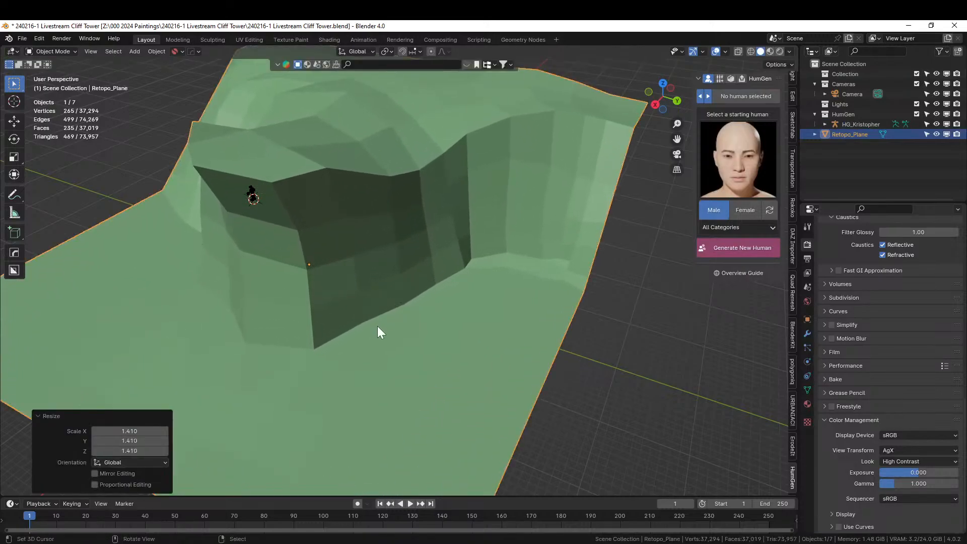
key("ctrl+a")
left_click(423, 293)
Raise the human figure about 7.9 m along the Z axis onto the ledge's top surface.
scroll(424, 293, "down", 4)
middle_click_drag(424, 293, 540, 283)
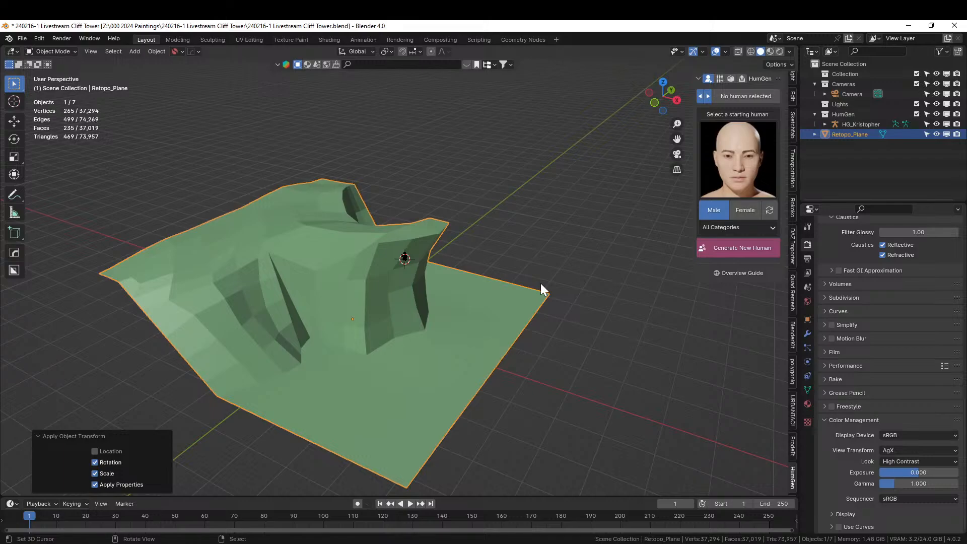
middle_click_drag(379, 155, 406, 194)
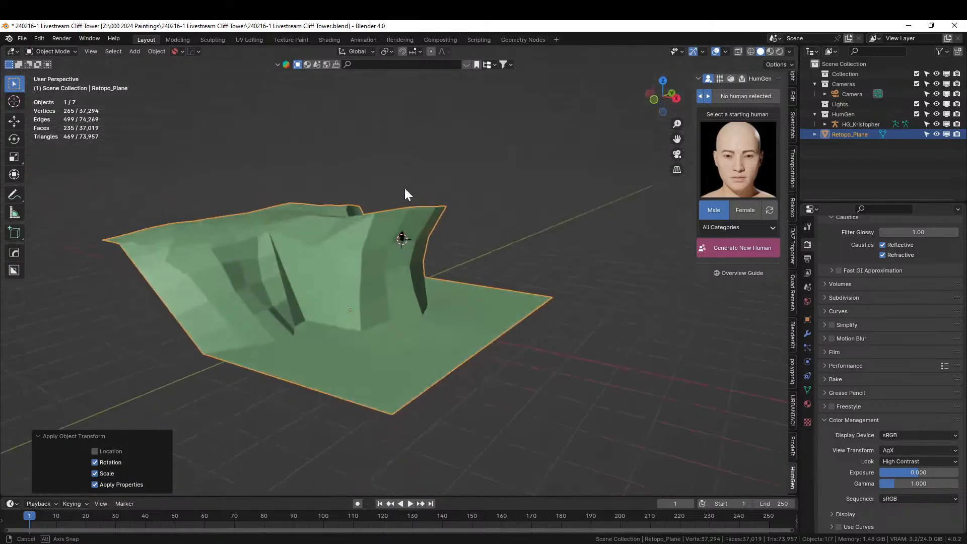
scroll(438, 237, "up", 3)
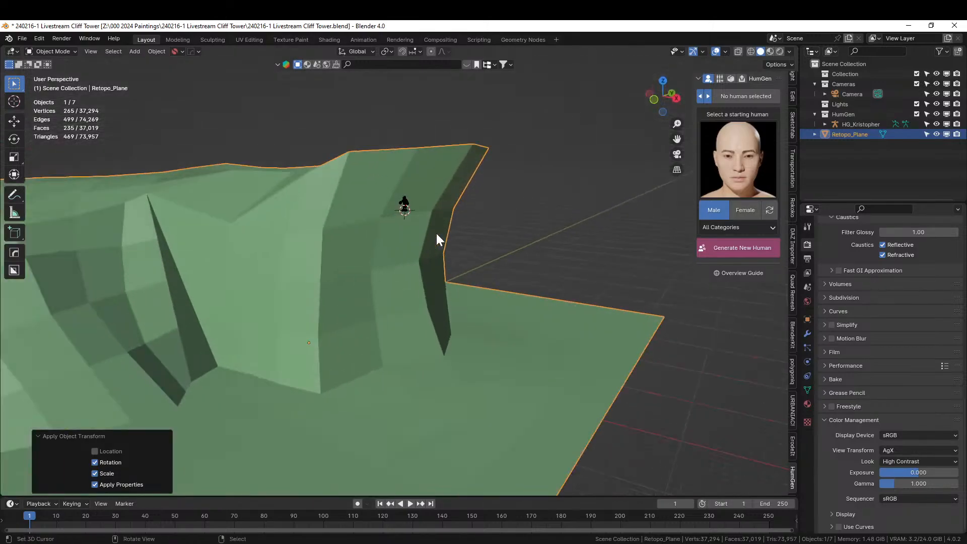
left_click(866, 126)
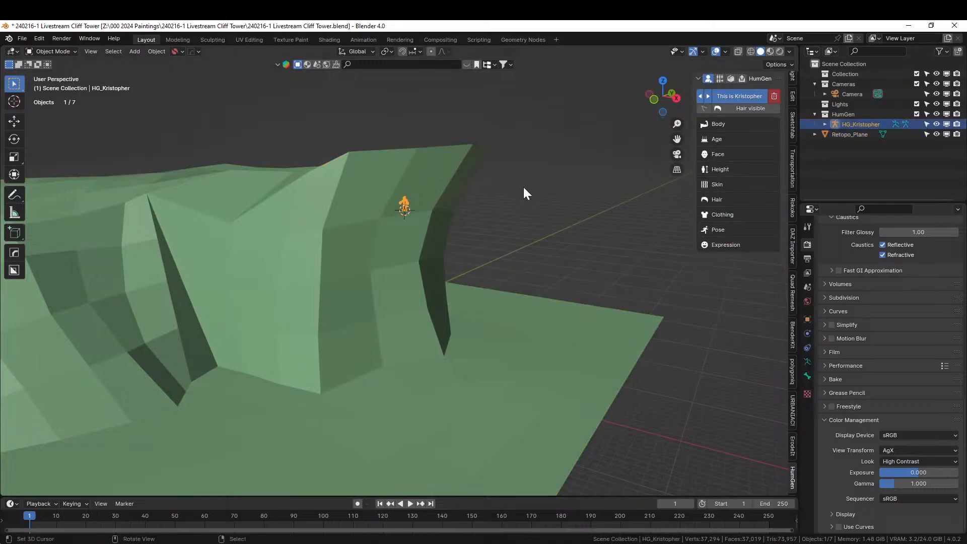
key("g")
key("z")
left_click(515, 125)
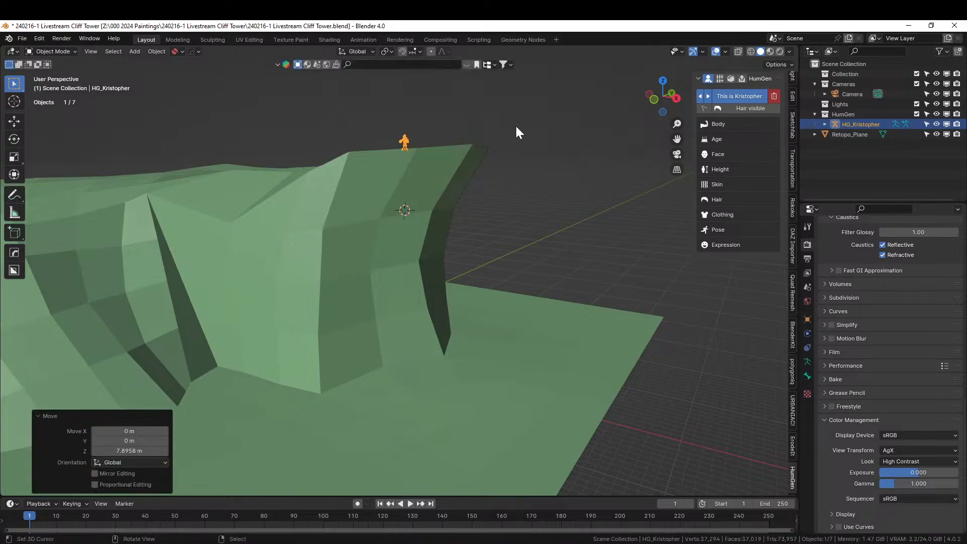
key("KP_Decimal")
scroll(486, 240, "down", 9)
middle_click_drag(488, 243, 229, 287)
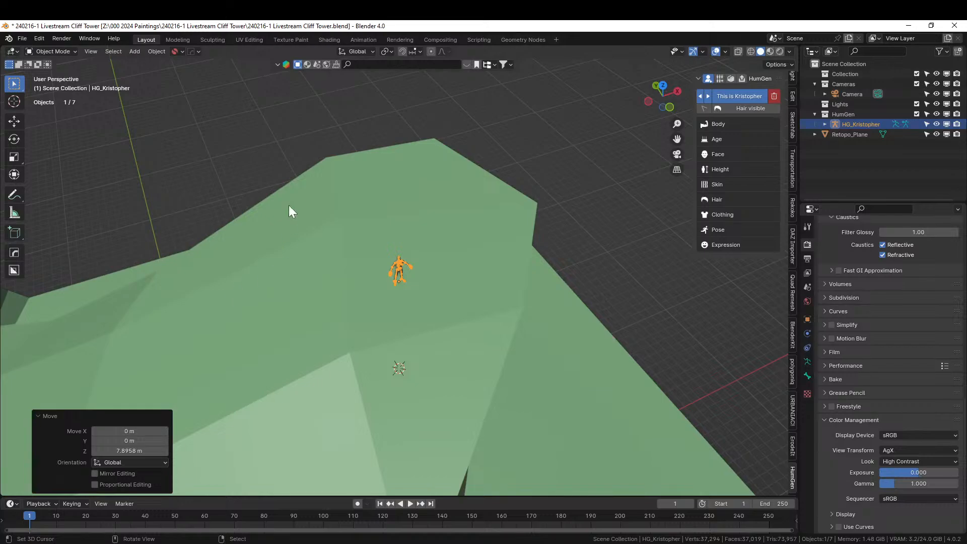
middle_click_drag(687, 256, 501, 277)
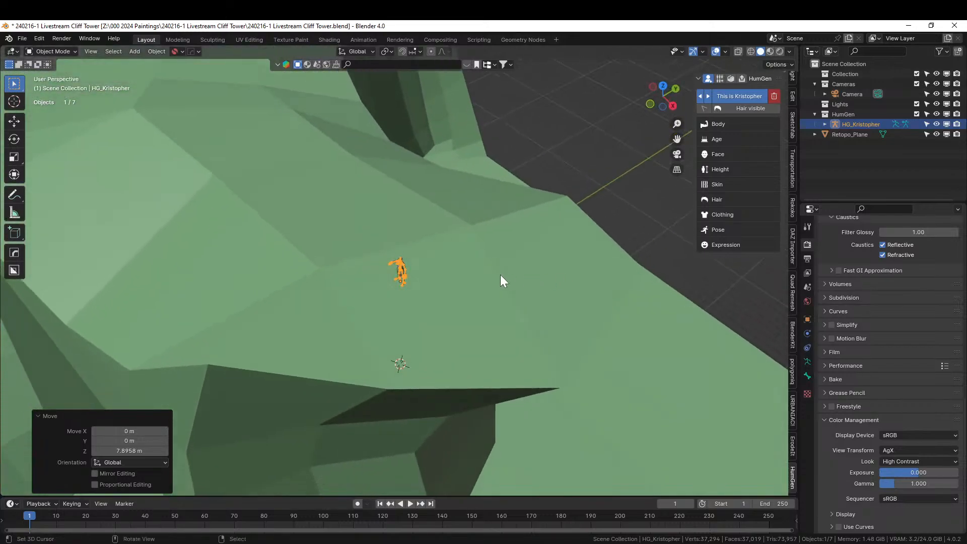
Inset the six ledge-top faces around the human figure as one region, with a thickness of about 0.71 m.
left_click(464, 274)
key("Tab")
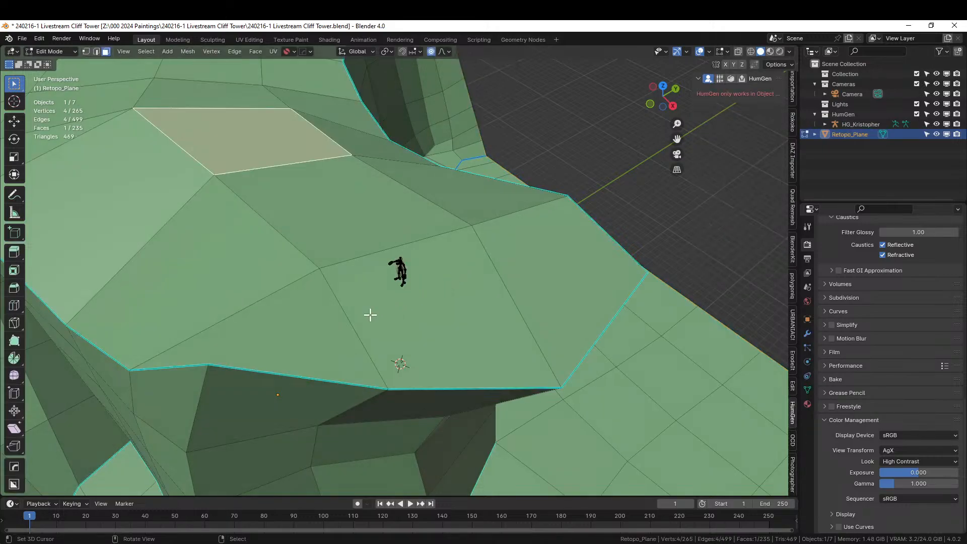
left_click(291, 309)
left_click(275, 251, "shift")
left_click(353, 214, "shift")
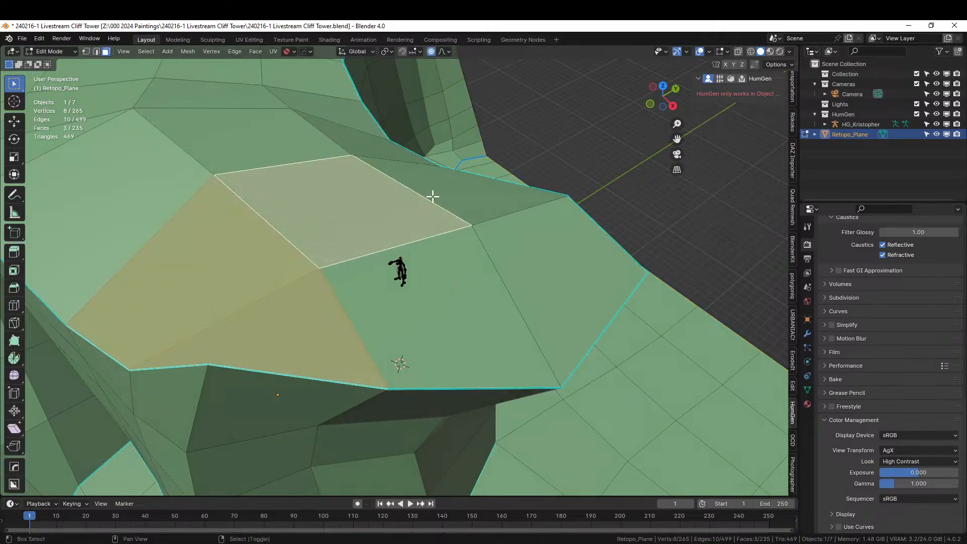
left_click(433, 197, "shift")
left_click(446, 283, "shift")
left_click(596, 307, "shift")
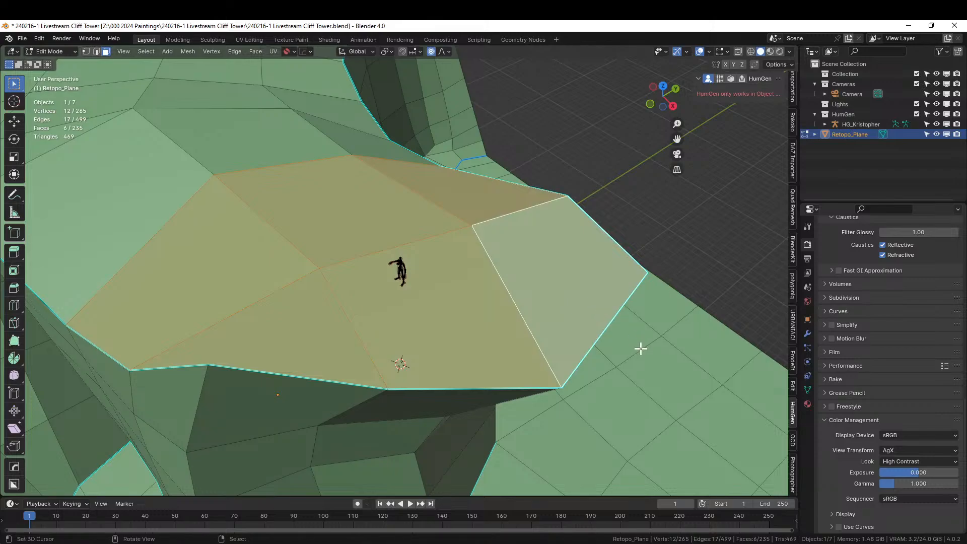
key("i")
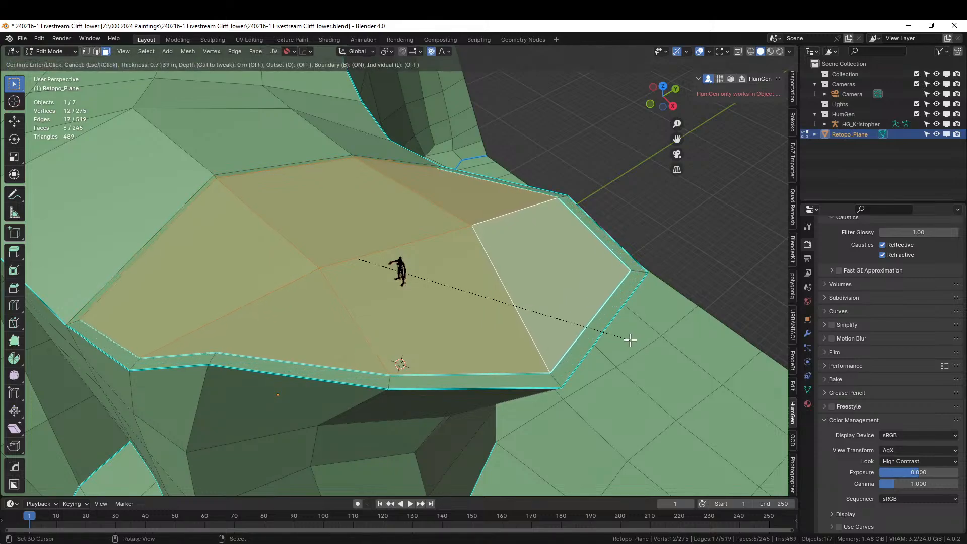
left_click(630, 340)
Create a vertex group named Detail on the terrain mesh, assign the inset ledge faces to it, and leave Edit Mode.
middle_click_drag(605, 341, 802, 371)
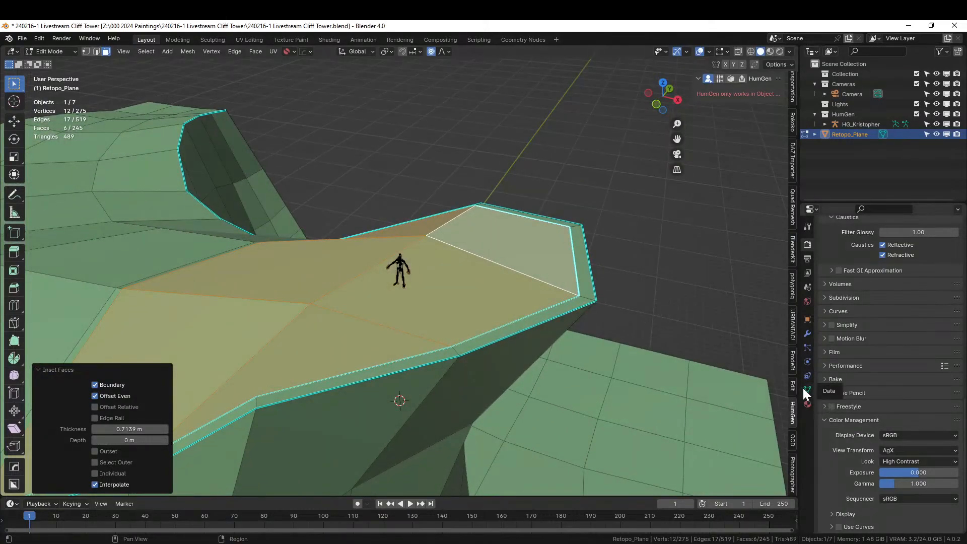
left_click(806, 390)
scroll(881, 302, "up", 3)
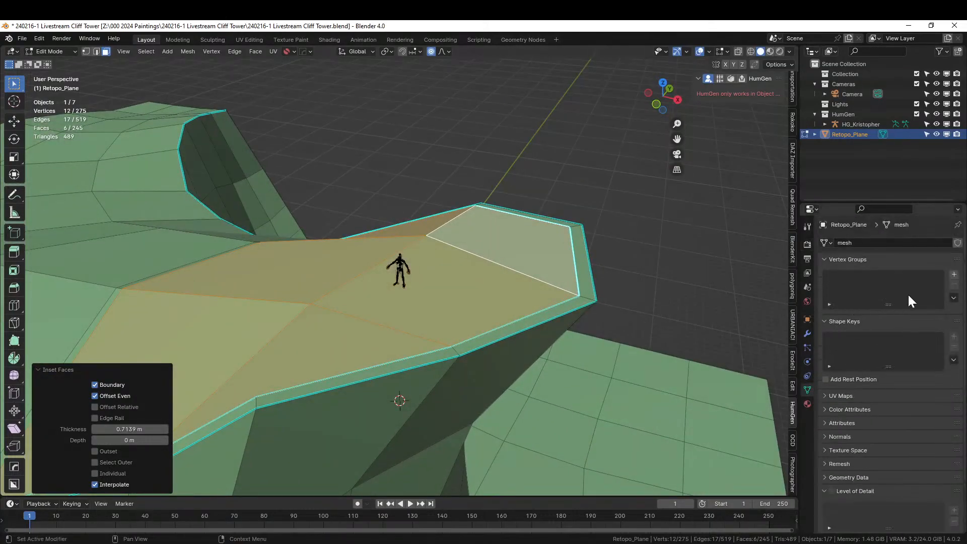
left_click(953, 275)
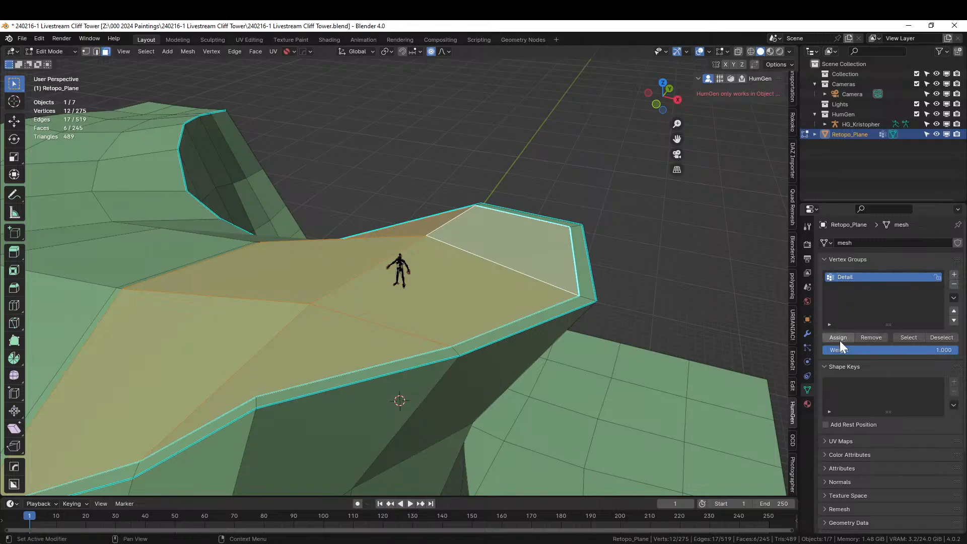
key("Tab")
Apply rotation and scale to the terrain object.
middle_click_drag(610, 280, 590, 281)
middle_click_drag(341, 298, 274, 280)
key("ctrl+a")
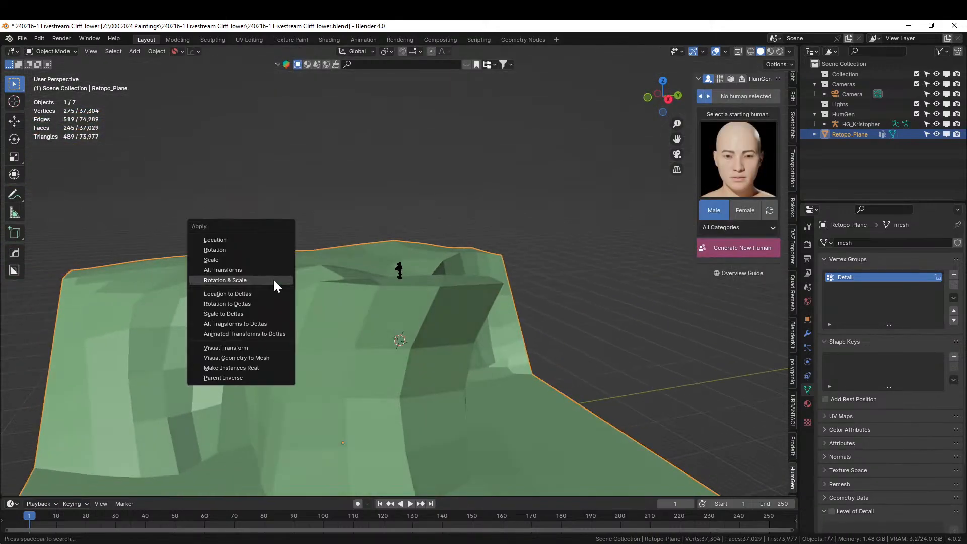
left_click(275, 280)
Append the Terrain node group from AutoRockyDesert.blend.
key("F4")
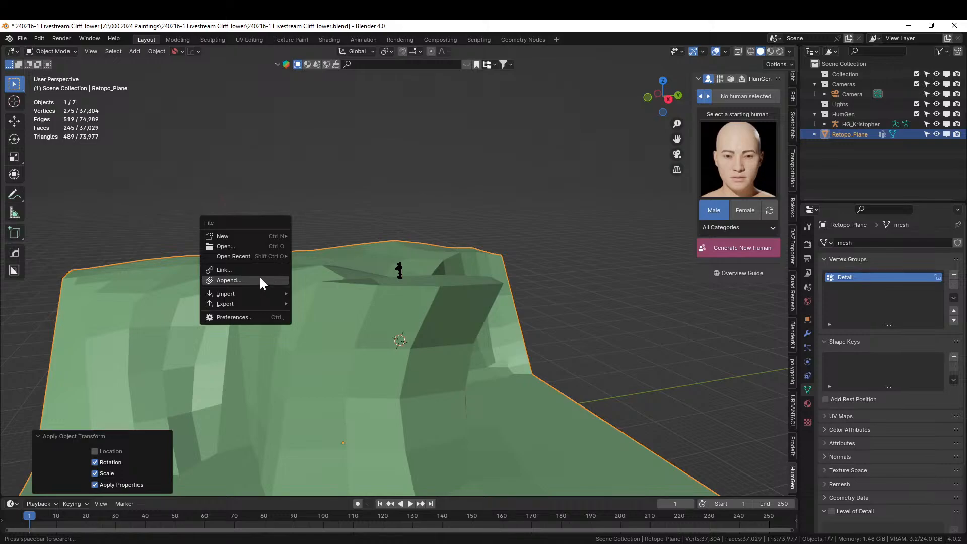
left_click(260, 280)
left_click(292, 173)
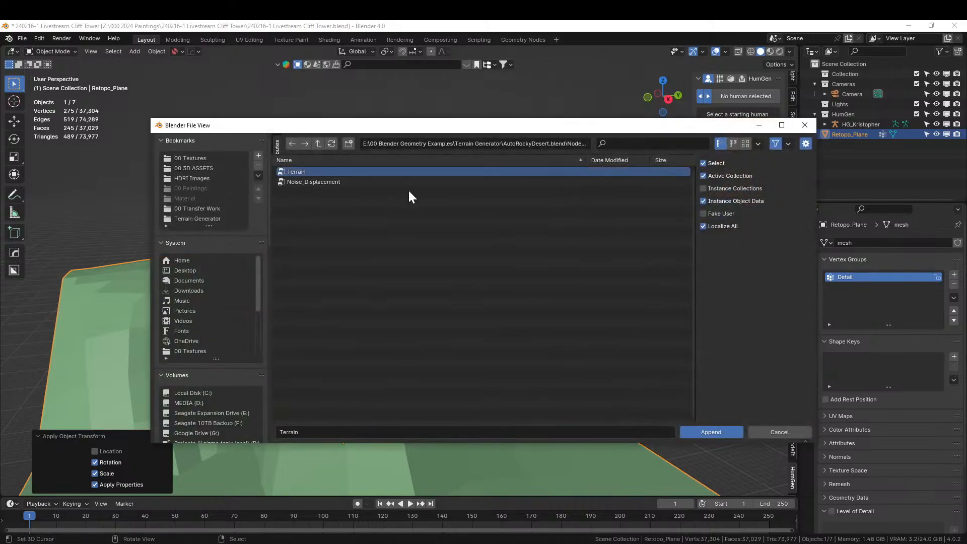
left_click(720, 432)
Add a Geometry Nodes modifier to the terrain object and assign the Terrain node group to it.
middle_click_drag(526, 372, 627, 335)
scroll(566, 363, "up", 3)
left_click(807, 333)
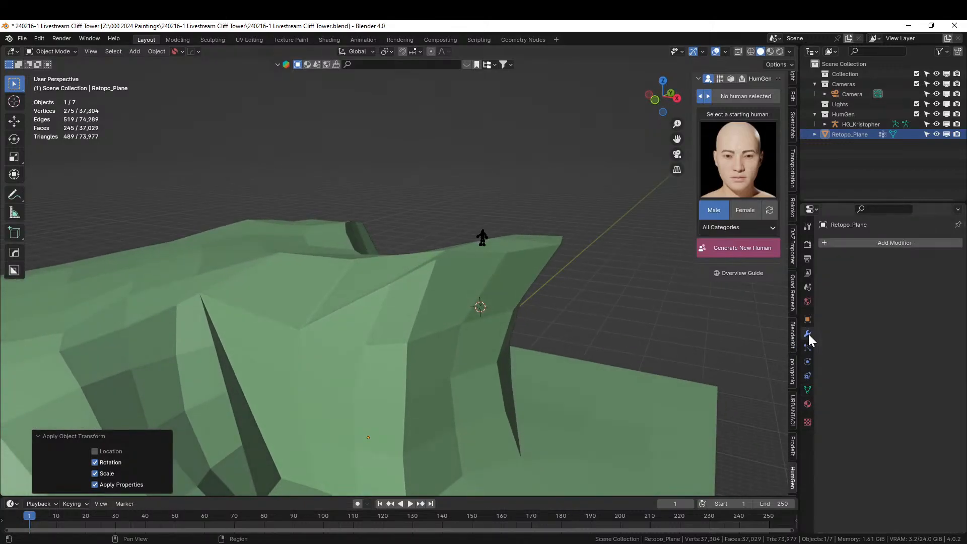
left_click(858, 242)
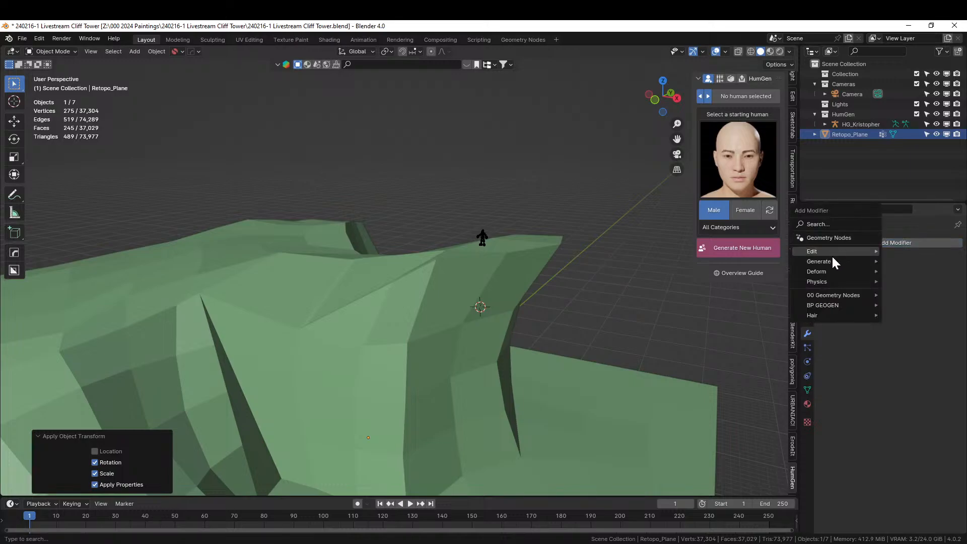
left_click(833, 237)
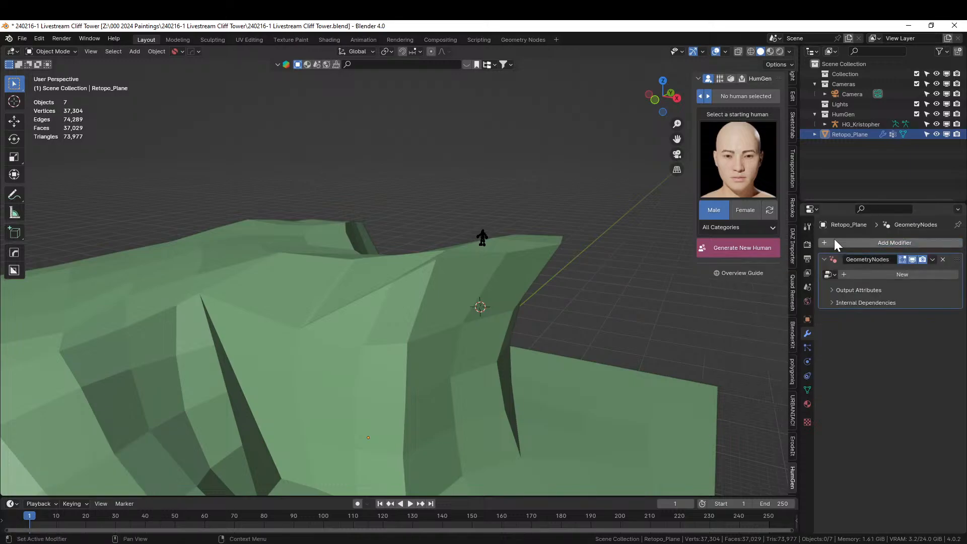
left_click(831, 273)
left_click(729, 289)
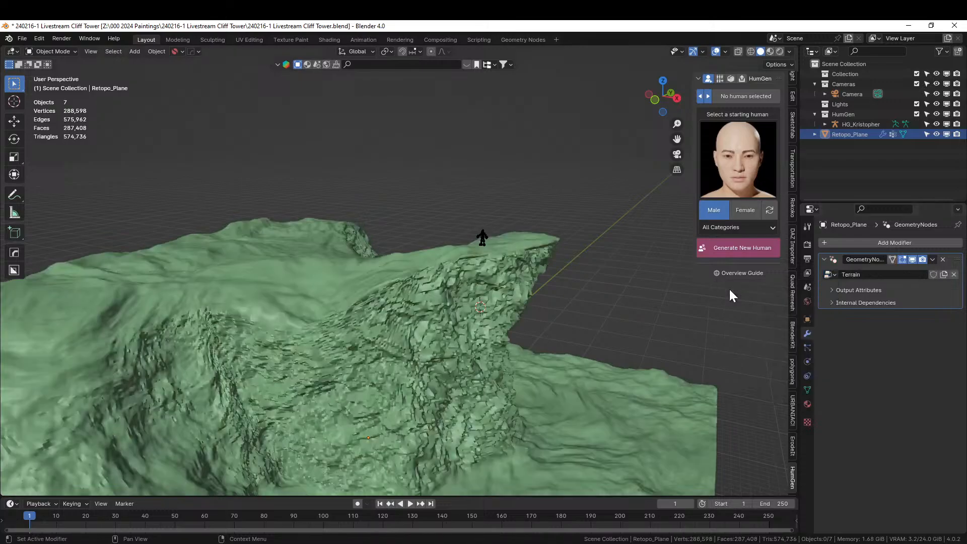
In the Displacement section of the Terrain node group, connect the Ground node's Vector output to the Mix node's B input.
middle_click_drag(494, 310, 498, 228)
scroll(502, 332, "down", 2)
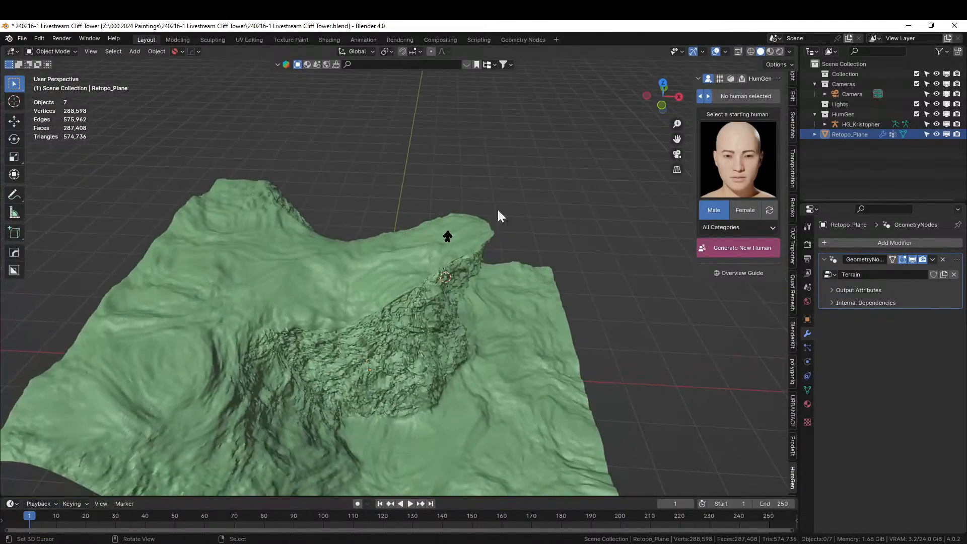
left_click(532, 40)
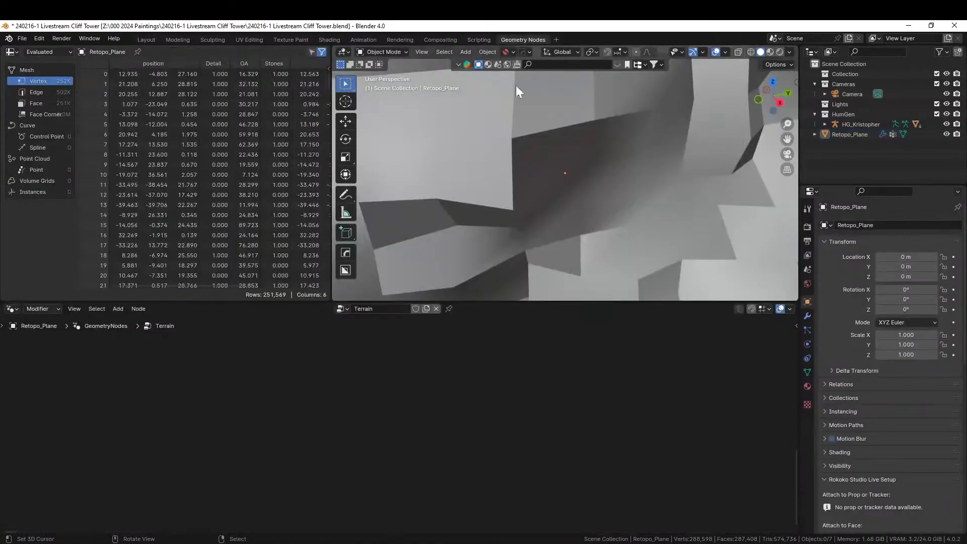
key("Home")
scroll(458, 410, "up", 18)
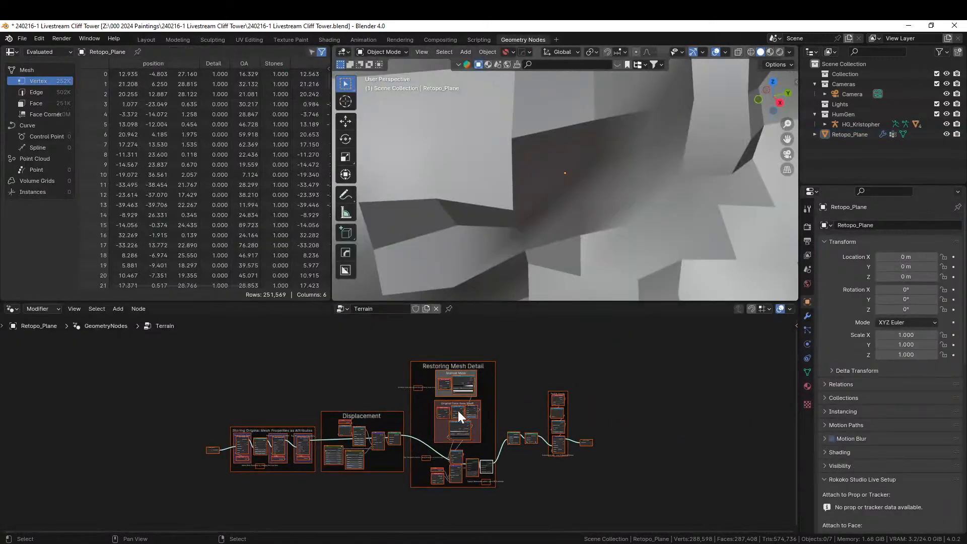
middle_click_drag(381, 430, 457, 331)
scroll(378, 408, "up", 4)
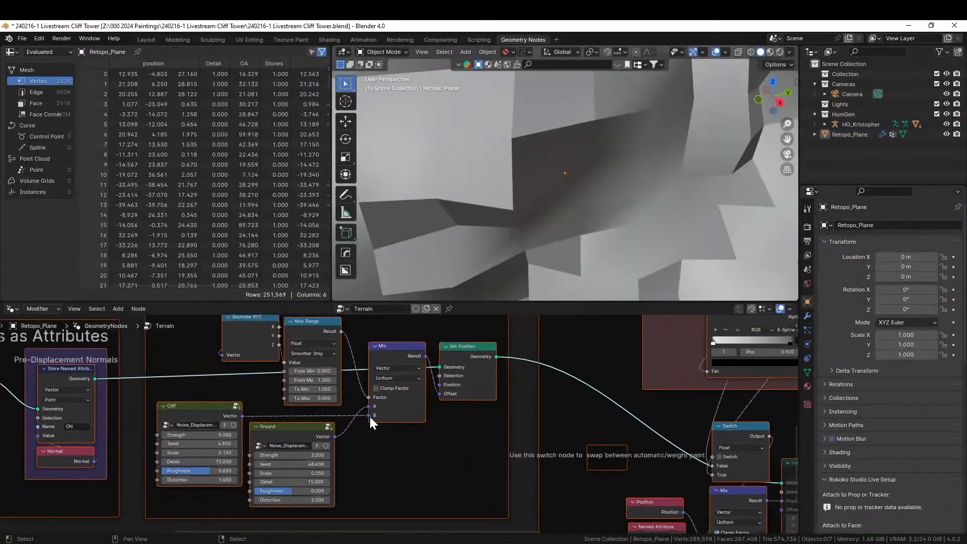
left_click_drag(323, 436, 365, 414)
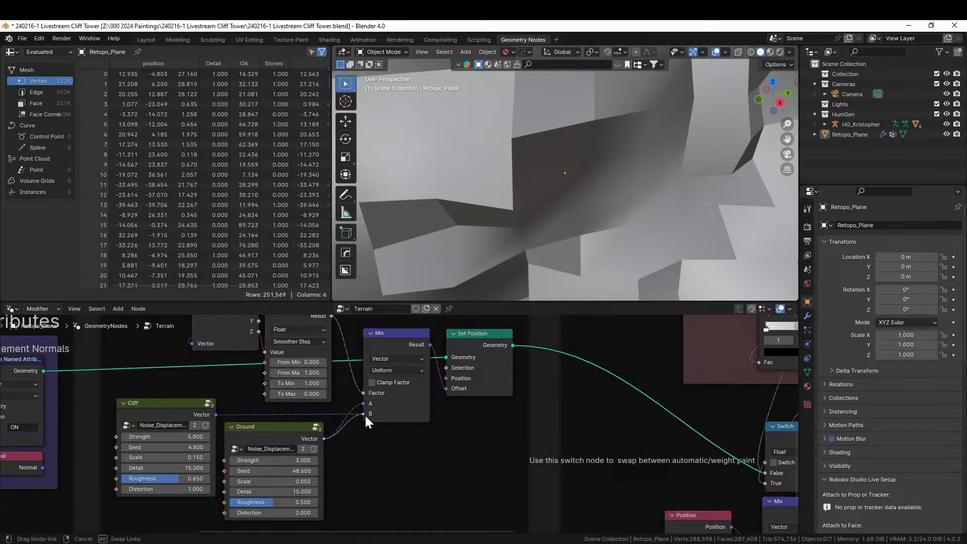
Unmute the Set Position and Merge by Distance nodes in the Restoring Mesh Detail section.
scroll(579, 183, "down", 8)
middle_click_drag(580, 192, 494, 189)
middle_click_drag(582, 498, 252, 399)
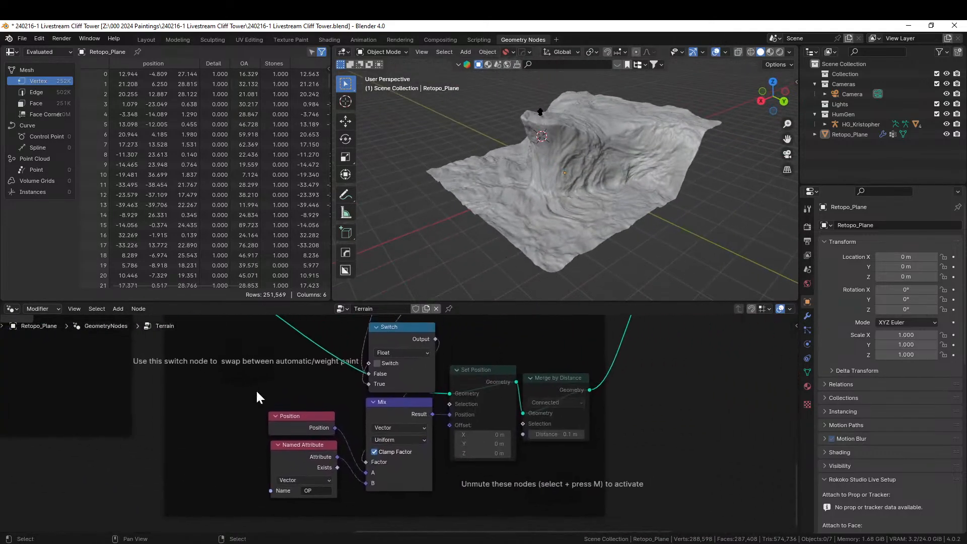
left_click(473, 374)
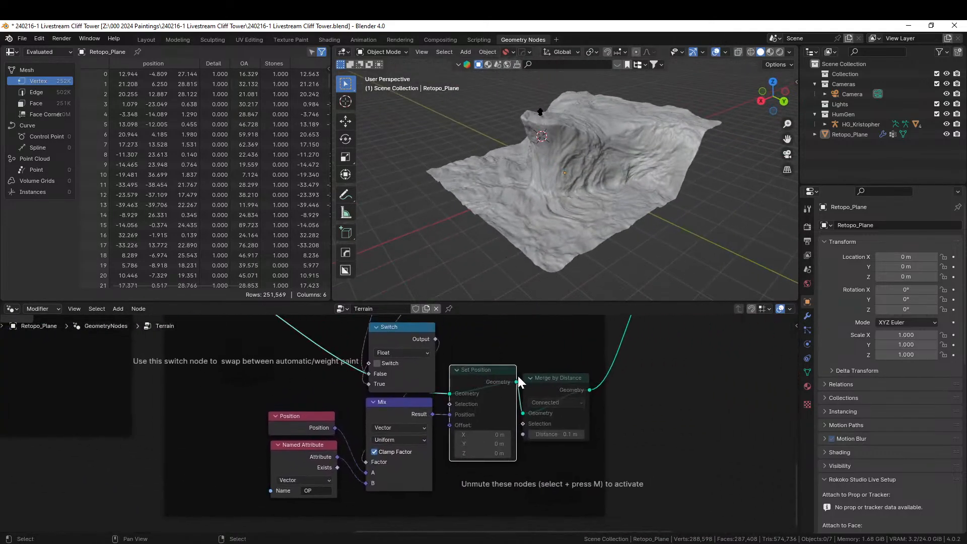
key("m")
left_click(554, 379)
key("m")
middle_click_drag(577, 215, 486, 236)
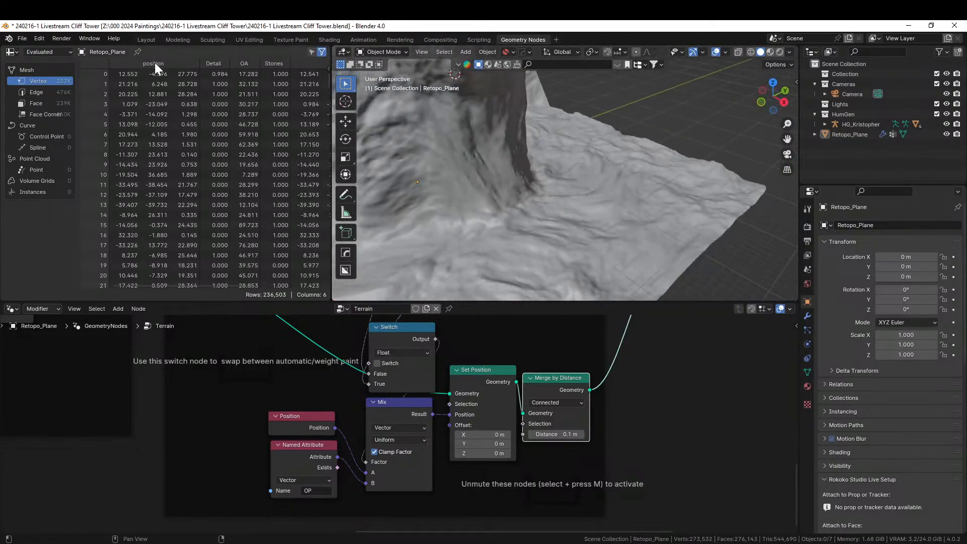
Return to the Layout workspace and, in Edit Mode, subdivide the terrain face bordering the inset ledge top on the cliff side.
left_click(146, 40)
scroll(427, 237, "down", 3)
middle_click_drag(427, 237, 482, 224)
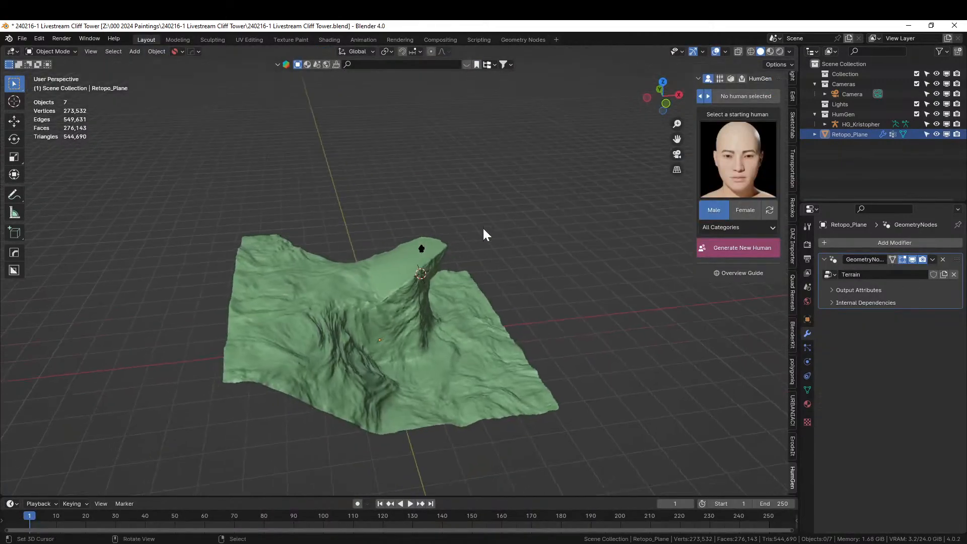
scroll(455, 273, "up", 5)
mouse_move(455, 273)
middle_mouse_down()
mouse_move(513, 259)
mouse_move(469, 277)
middle_mouse_up()
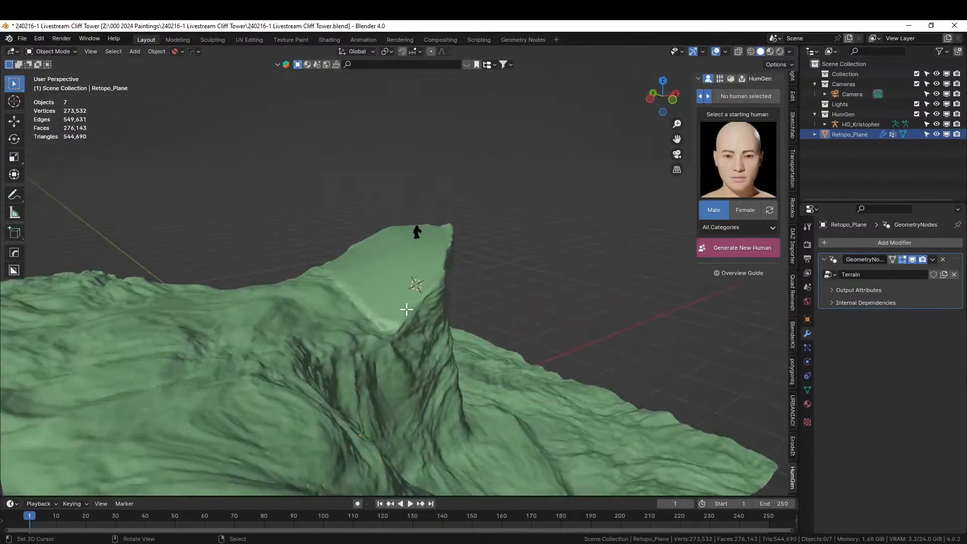
key("Tab")
left_click(342, 362)
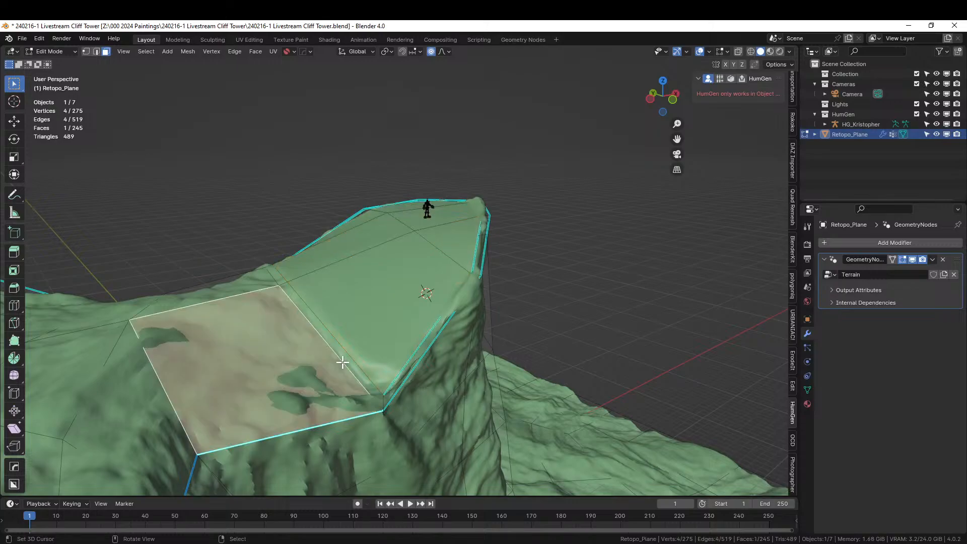
right_click(342, 361)
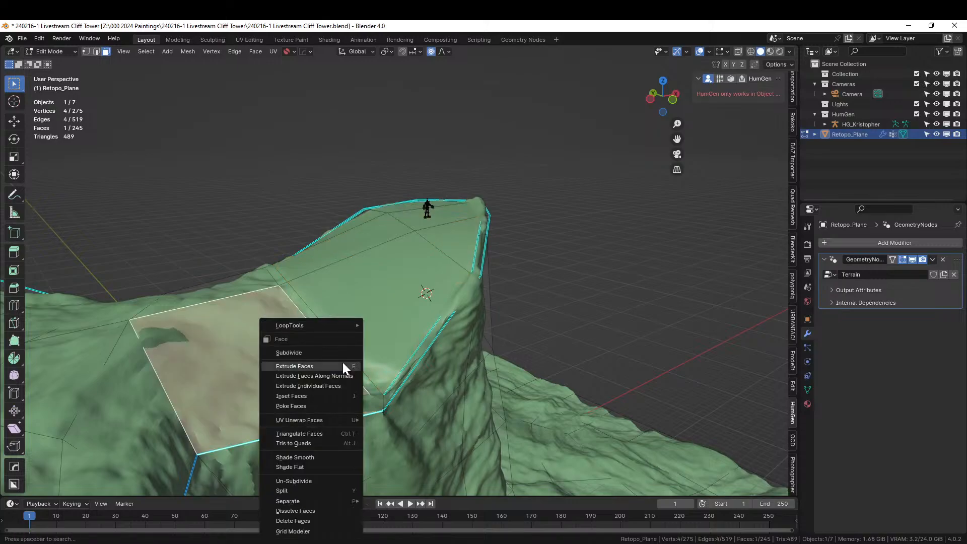
left_click(315, 353)
Subdivide the second terrain face bordering the inset ledge top with one cut.
middle_click_drag(292, 349, 277, 337)
left_click(262, 335)
right_click(261, 334)
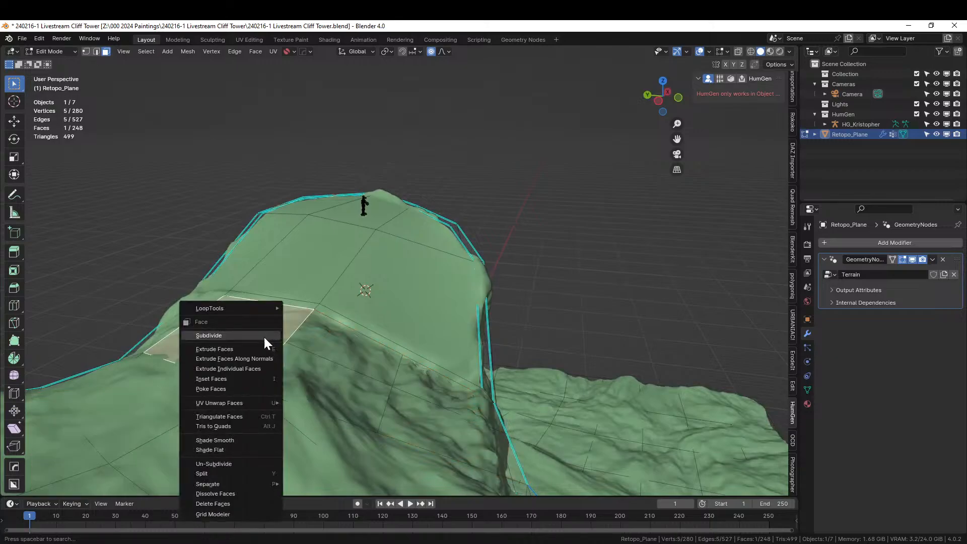
left_click(261, 334)
Assign the three vertices along the subdivided boundary behind the ledge top to the Detail vertex group with a weight of 1.000.
middle_click_drag(359, 363, 314, 360)
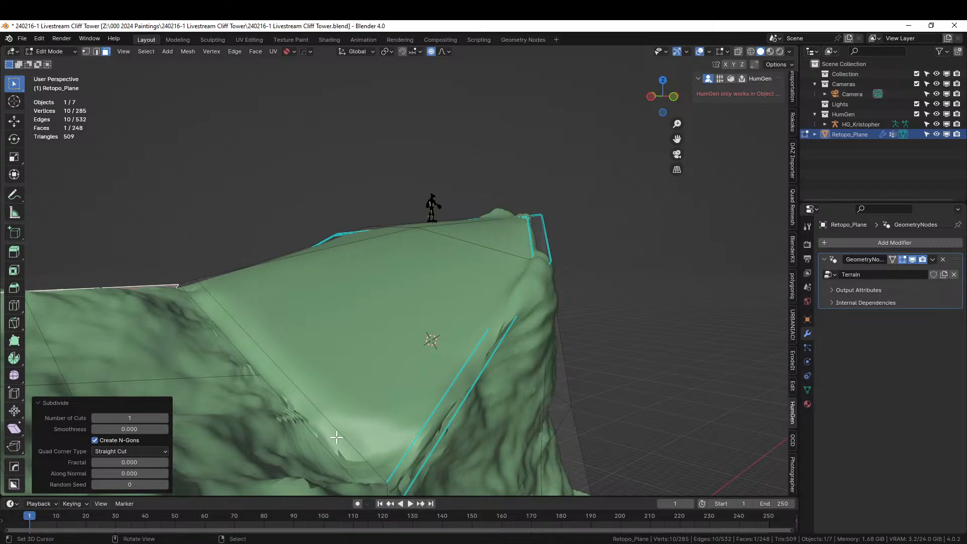
key("1")
right_click(266, 374)
key("g")
left_click(277, 378)
middle_click_drag(254, 340, 283, 352)
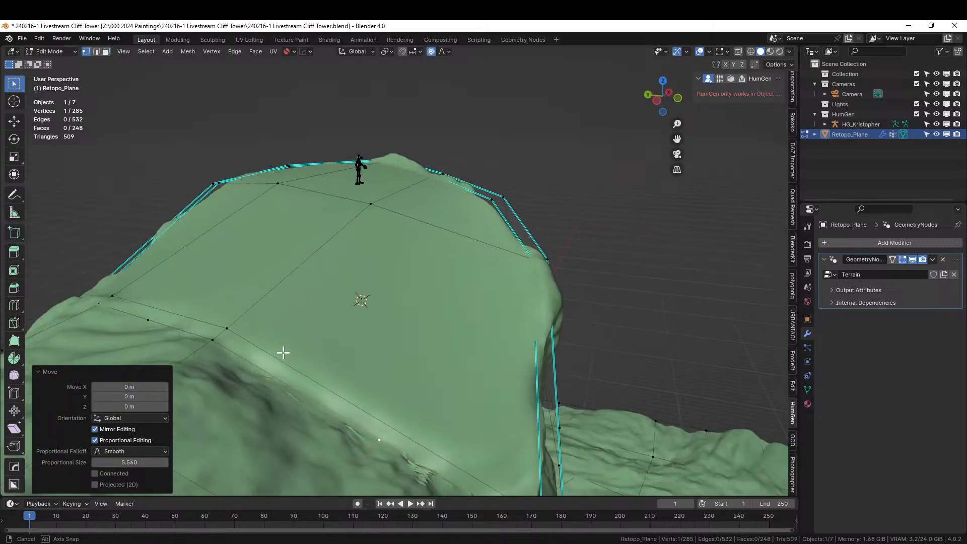
left_click(211, 340, "shift")
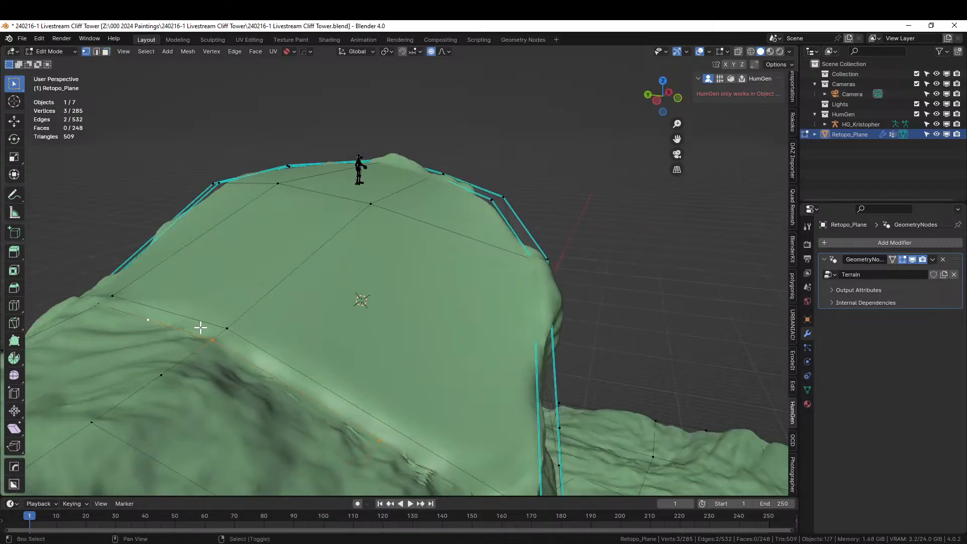
left_click(806, 389)
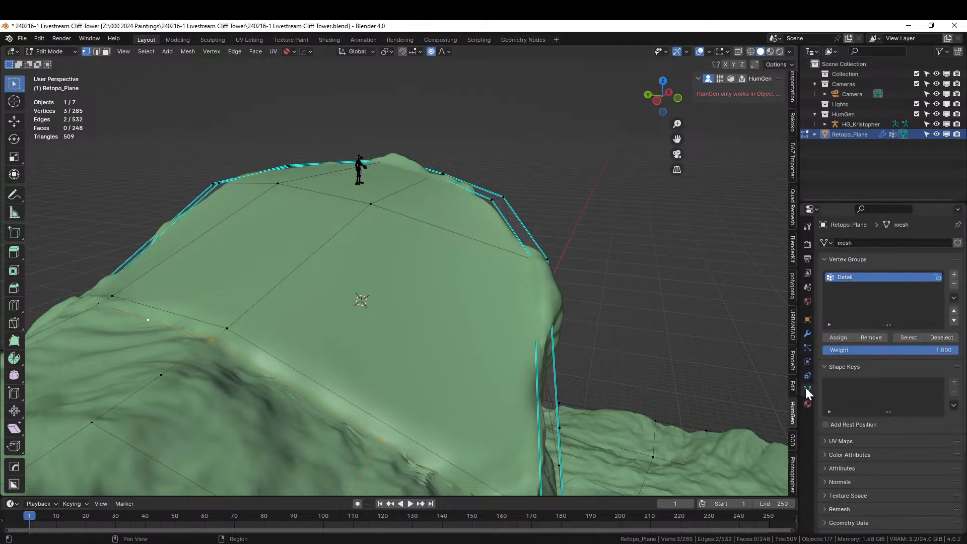
left_click(838, 337)
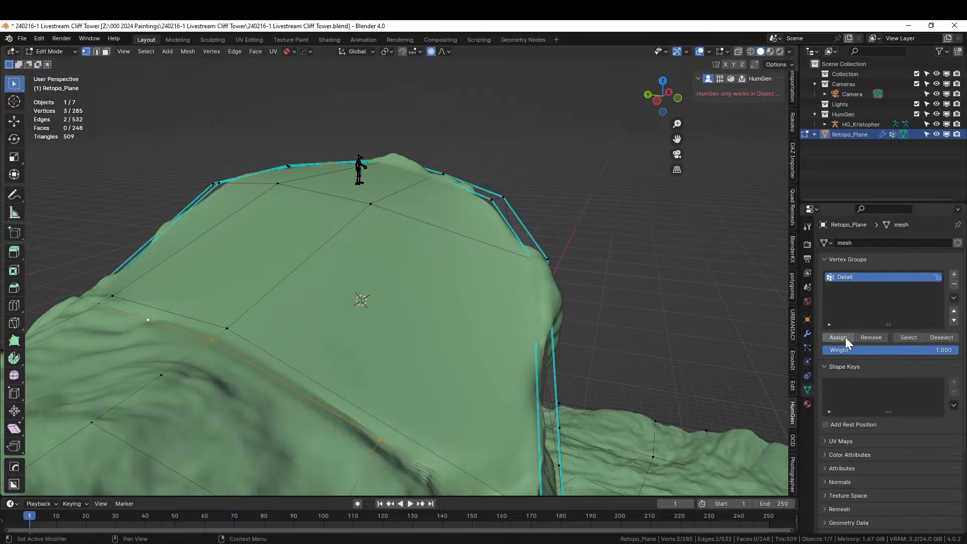
Deselect the vertices, leave Edit Mode, and save the file.
middle_click_drag(615, 354, 506, 338)
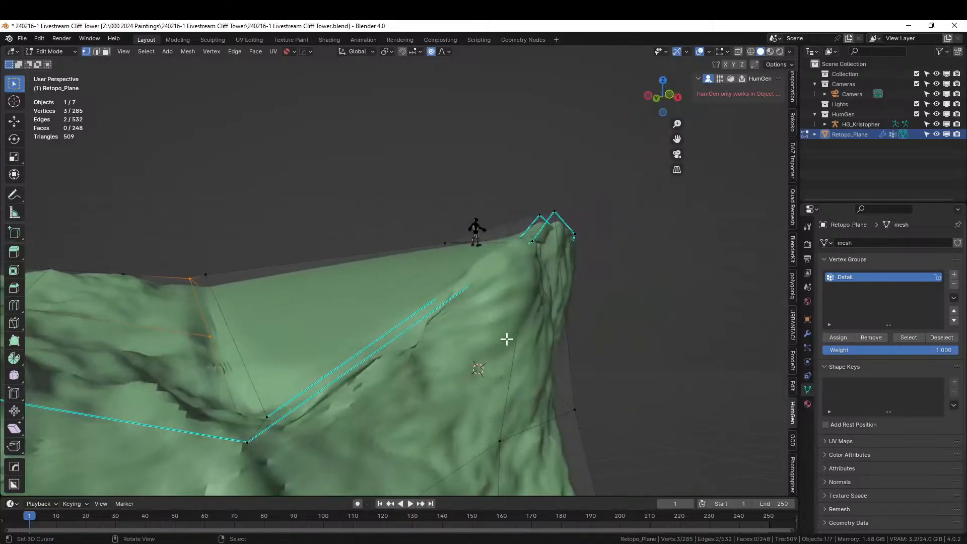
scroll(707, 415, "down", 2)
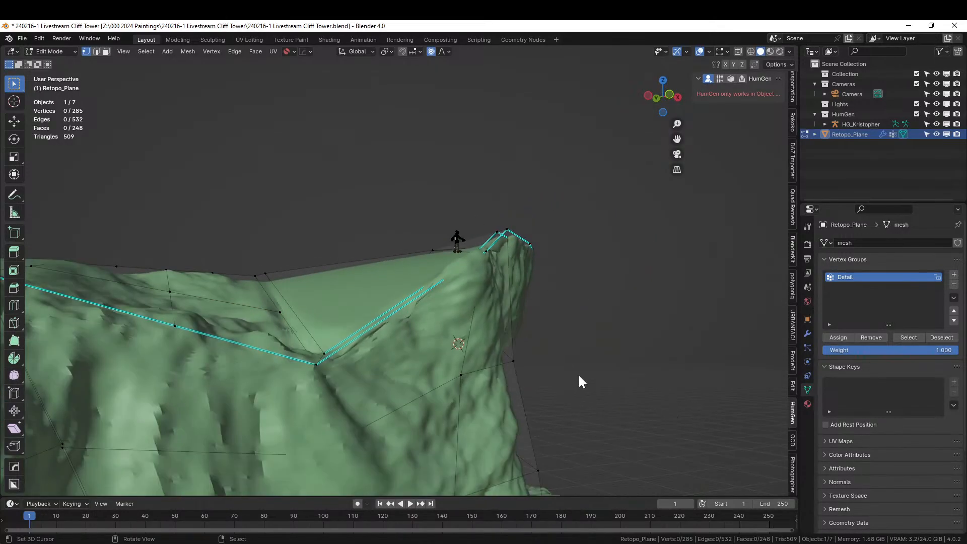
key("Tab")
middle_click_drag(583, 371, 1, 454)
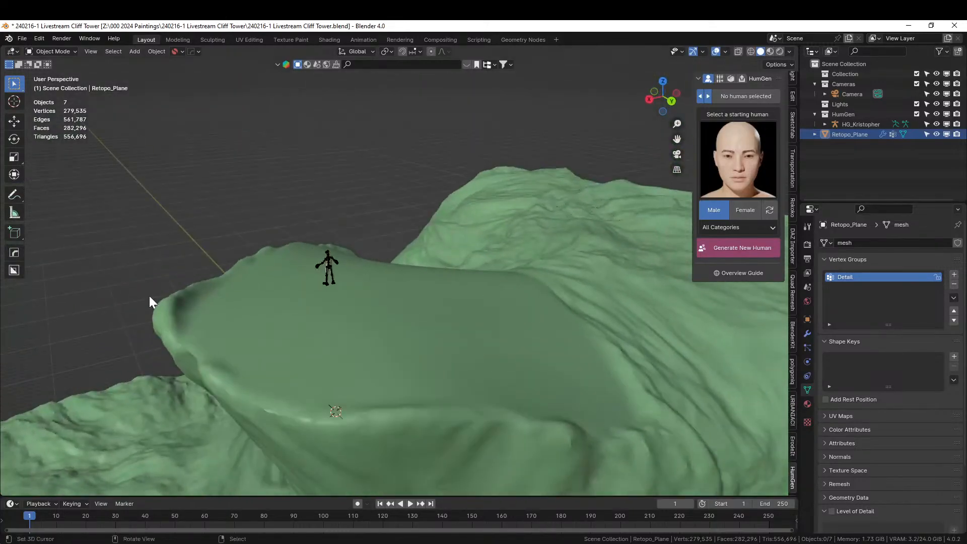
middle_click_drag(531, 396, 459, 373)
scroll(421, 375, "down", 6)
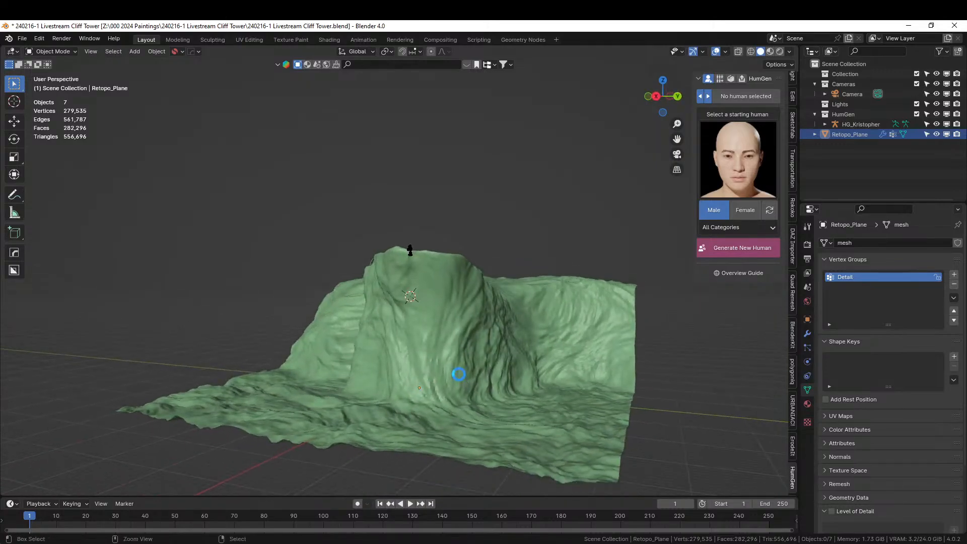
key("ctrl+s")
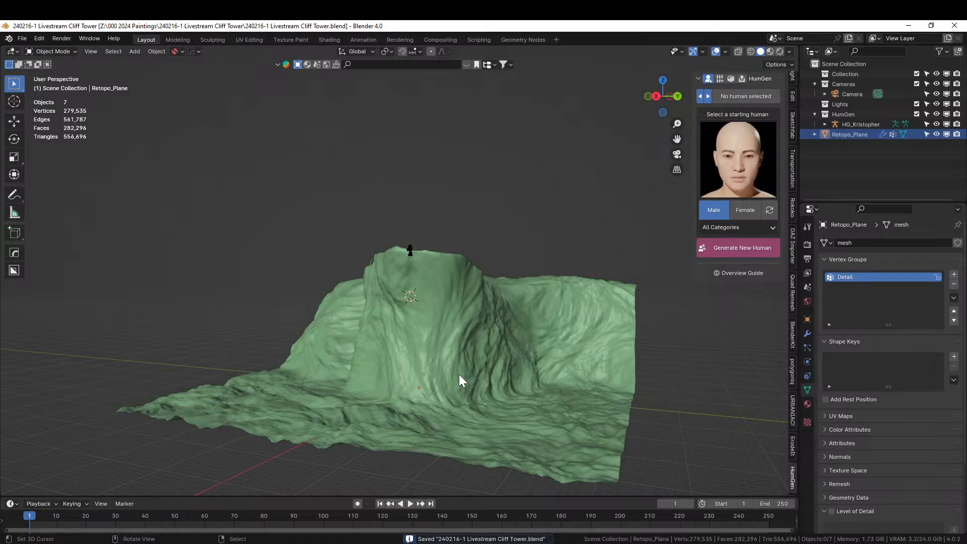
Bevel the nine-edge path from the ledge top across the plateau to the terrain's outer edge, with one segment and a width of about 1.38 m.
middle_click_drag(390, 399, 533, 465)
scroll(415, 442, "up", 3)
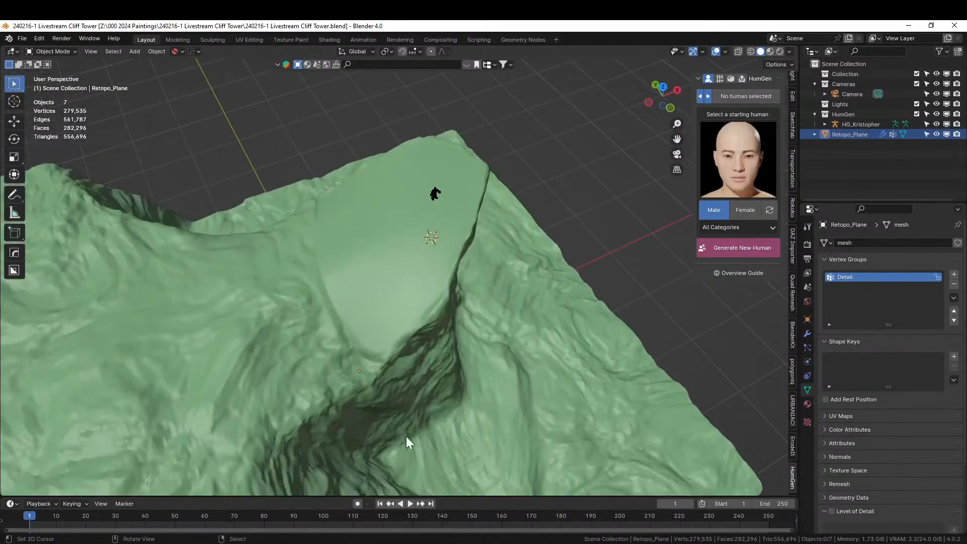
middle_click_drag(394, 406, 522, 346)
key("Tab")
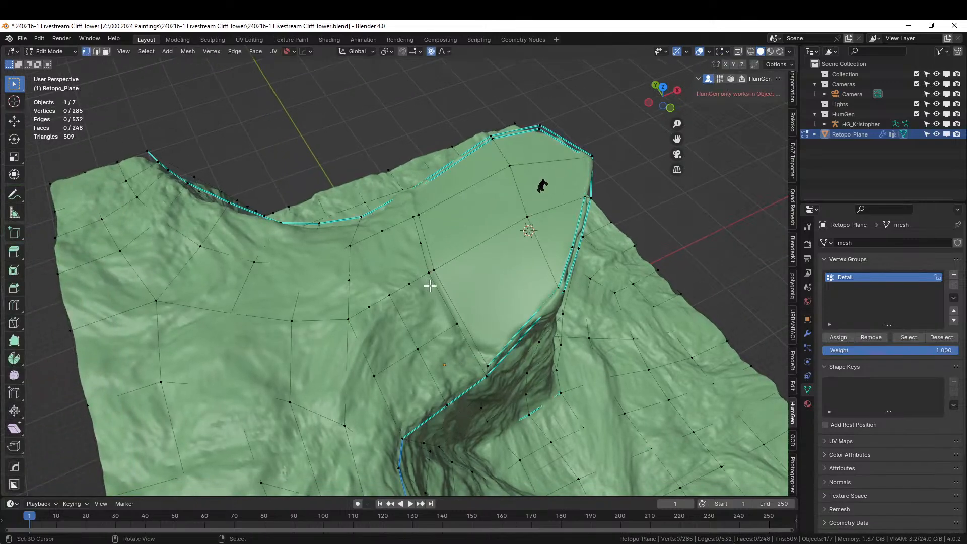
left_click(348, 319, "ctrl")
left_click(278, 318, "ctrl")
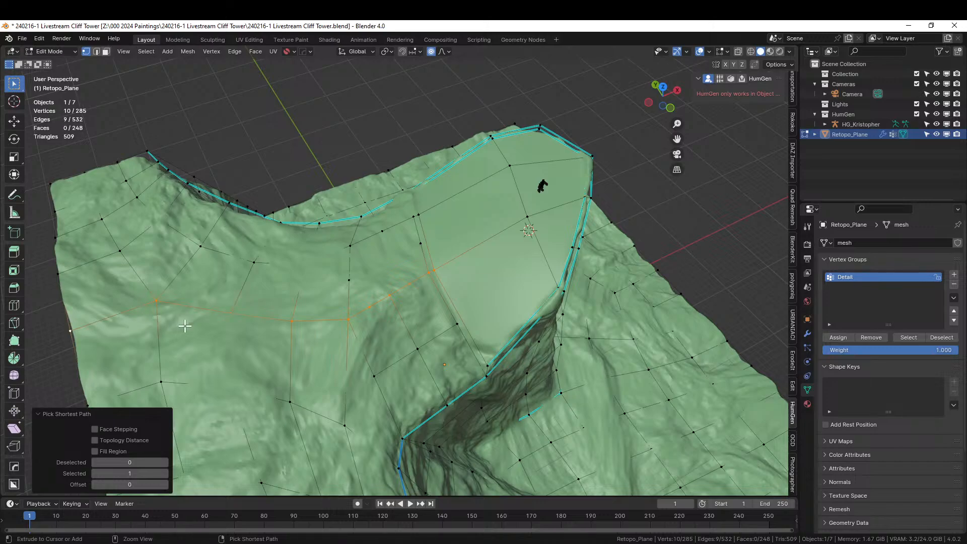
key("ctrl+b")
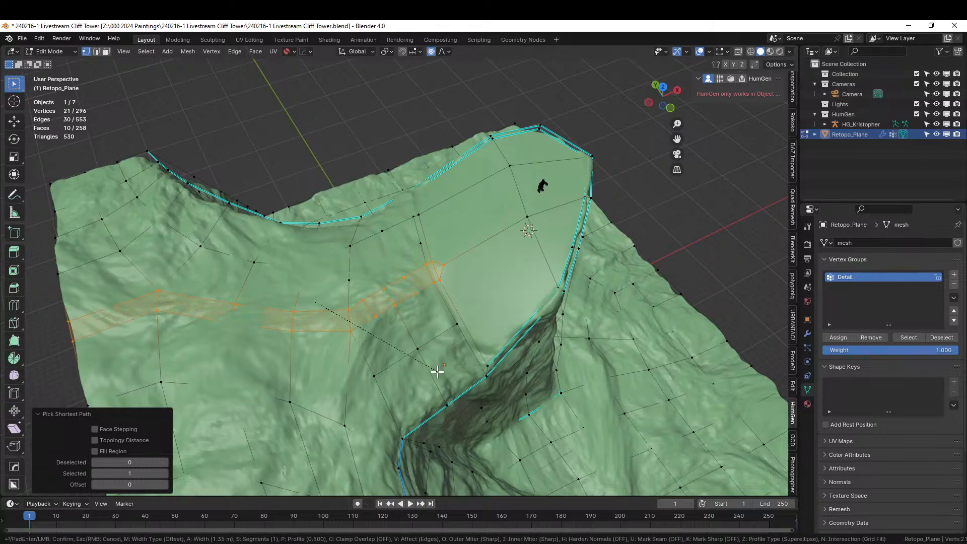
left_click(437, 372)
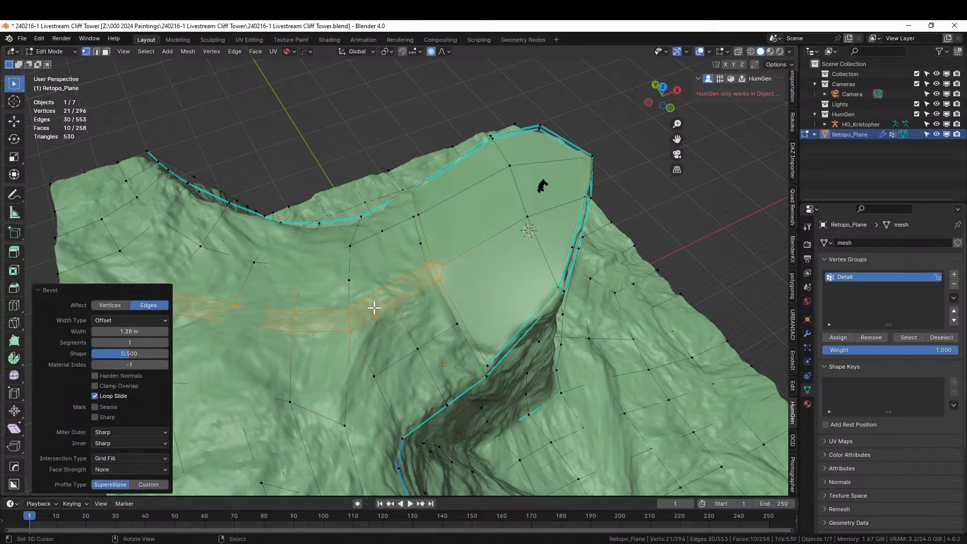
middle_click_drag(350, 299, 421, 300)
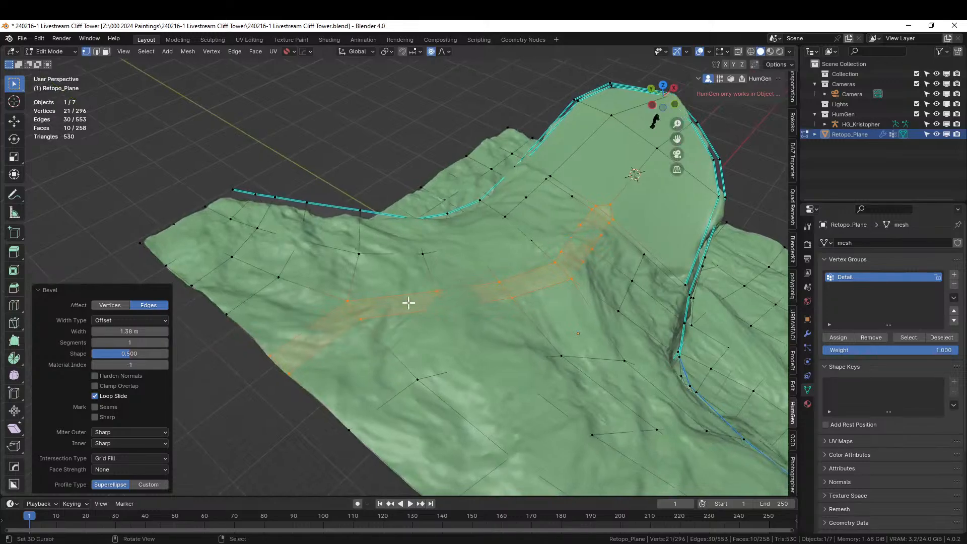
Add one centred loop cut along the beveled path from the terrain's outer edge to the ledge top.
key("2")
right_click(277, 356)
key("ctrl+r")
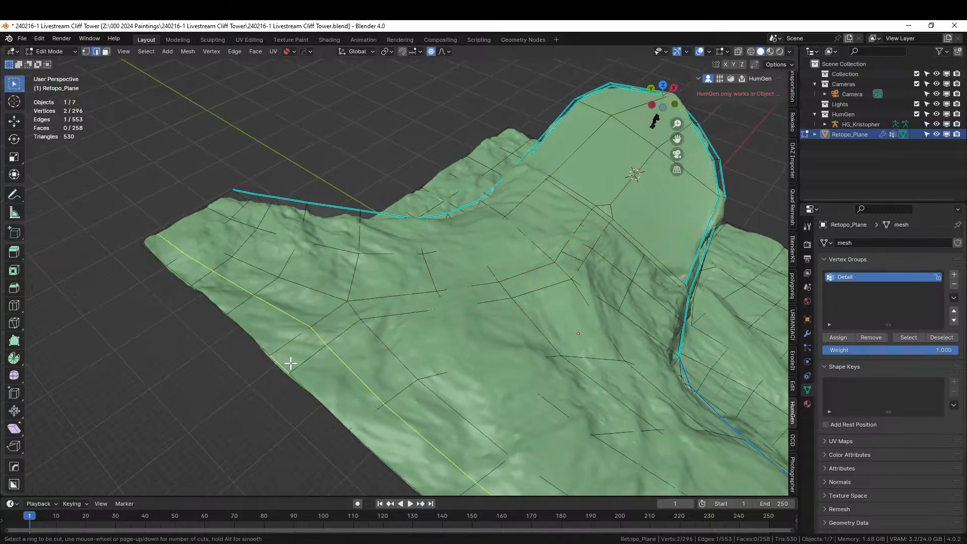
left_click(352, 316)
right_click(355, 317)
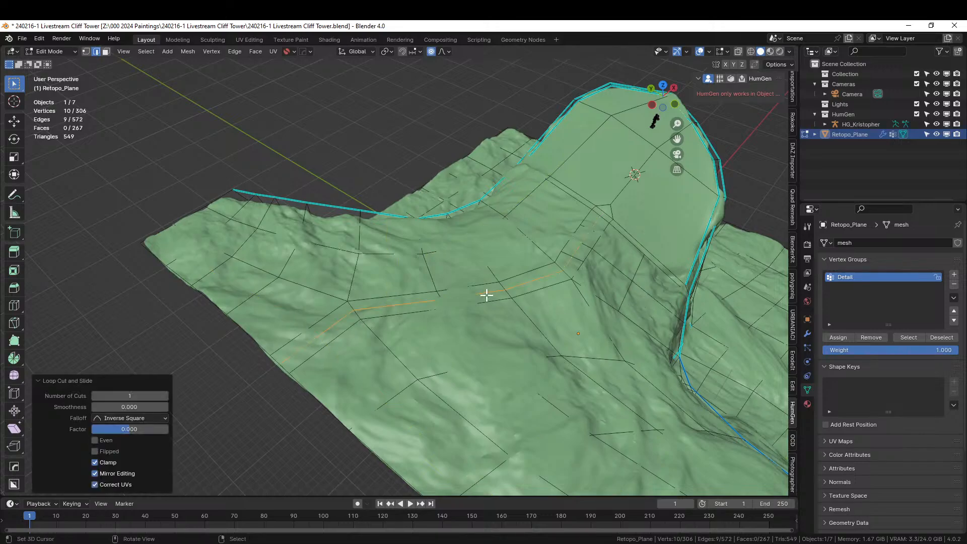
Assign the vertices of the path's centre loop to the Detail vertex group with a weight of 1.000.
key("1")
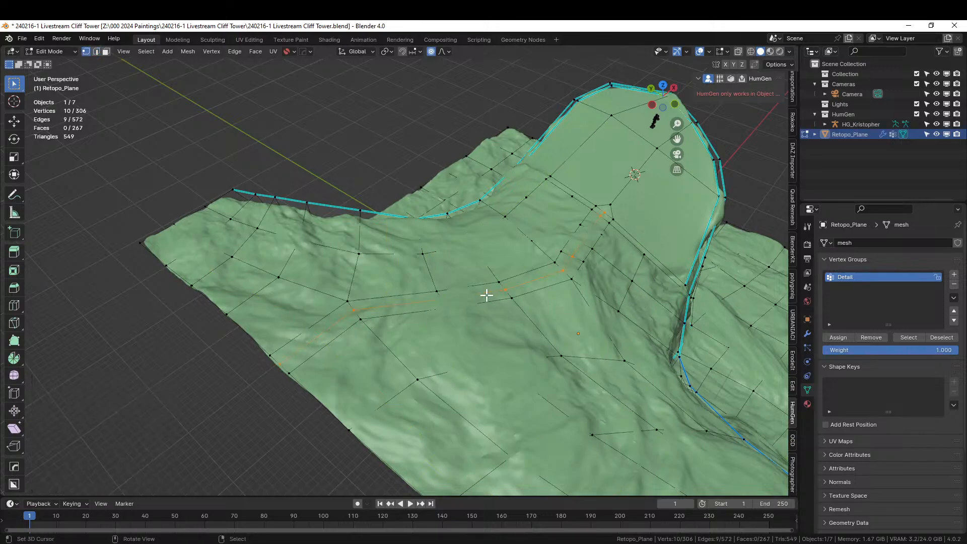
left_click(838, 335)
middle_click_drag(695, 325, 460, 286)
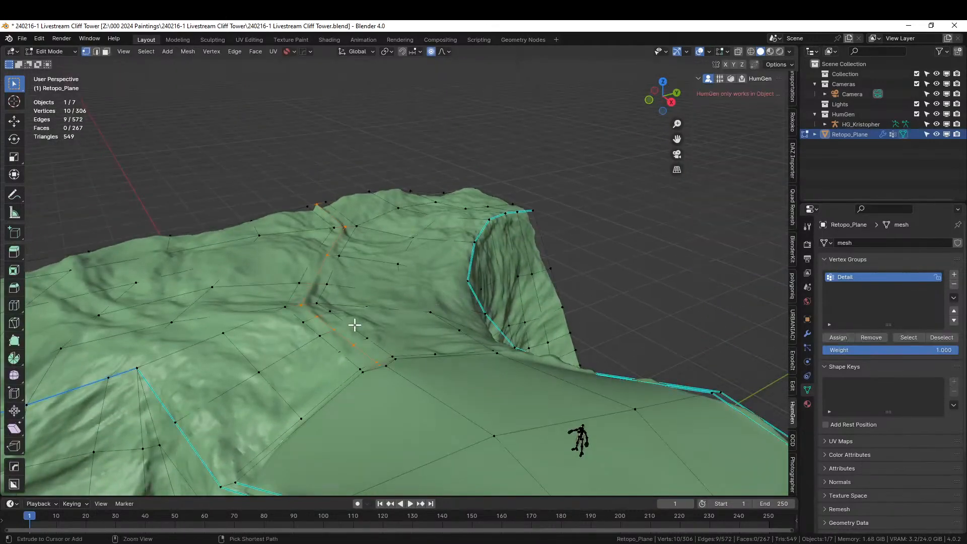
key("Tab")
key("Tab")
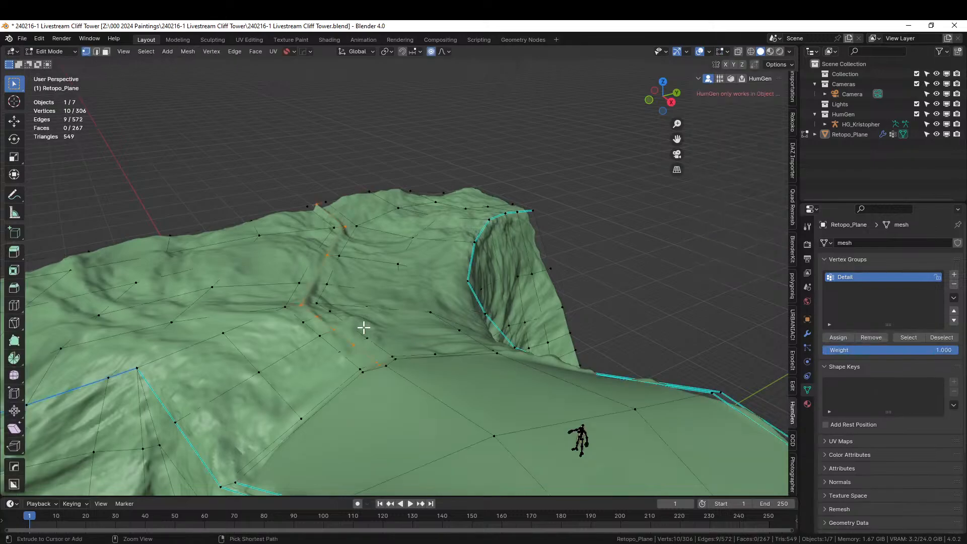
Undo the centre loop's group assignment and the loop cut, restoring the selection of the beveled path faces.
key("ctrl+z")
key("2")
key("ctrl+z")
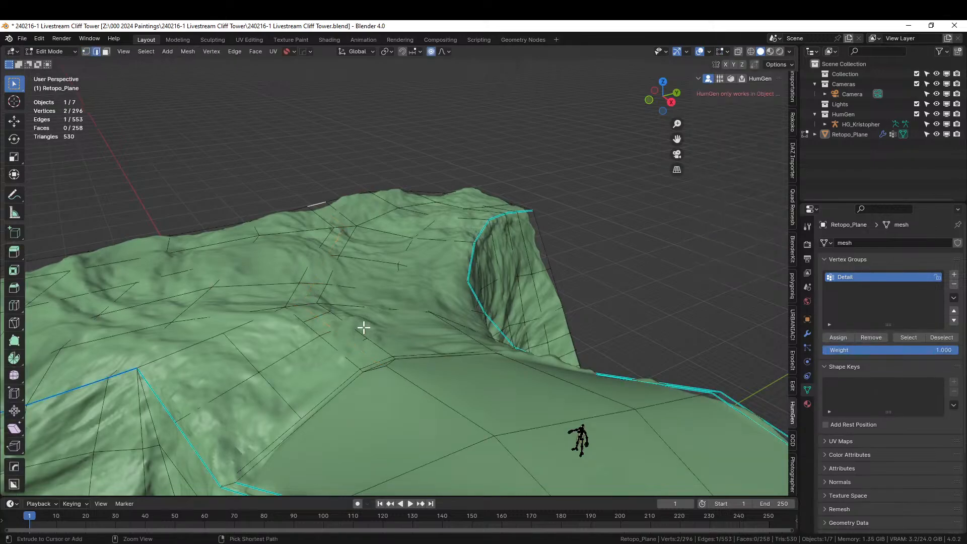
left_click(363, 328, "ctrl")
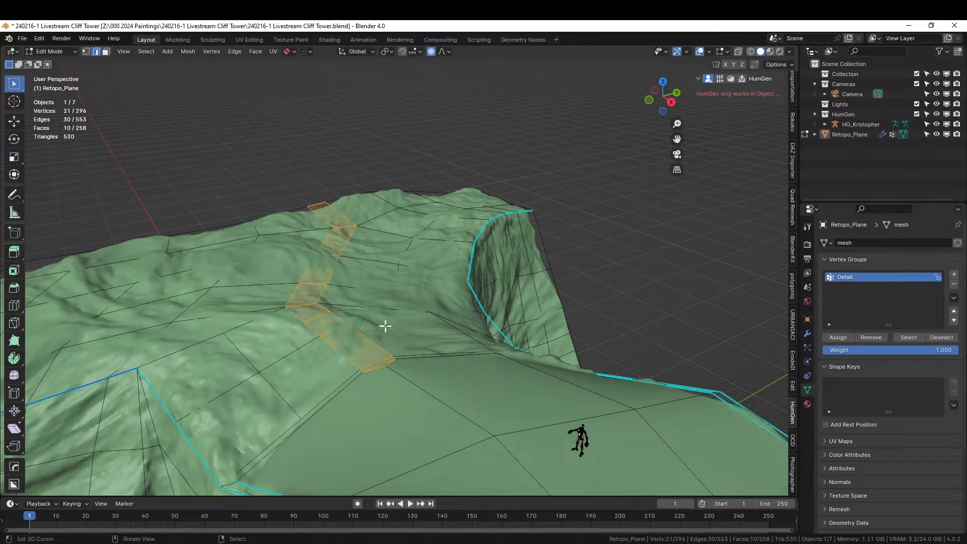
Assign the beveled path faces to the Detail vertex group with a weight of 1.000, leave Edit Mode and save the file.
left_click(836, 337)
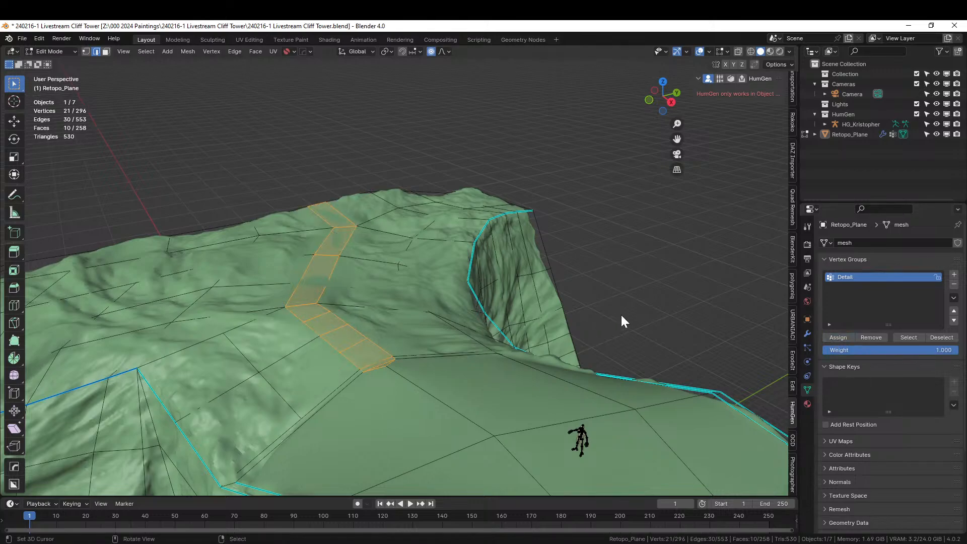
key("Tab")
middle_click_drag(640, 312, 259, 309)
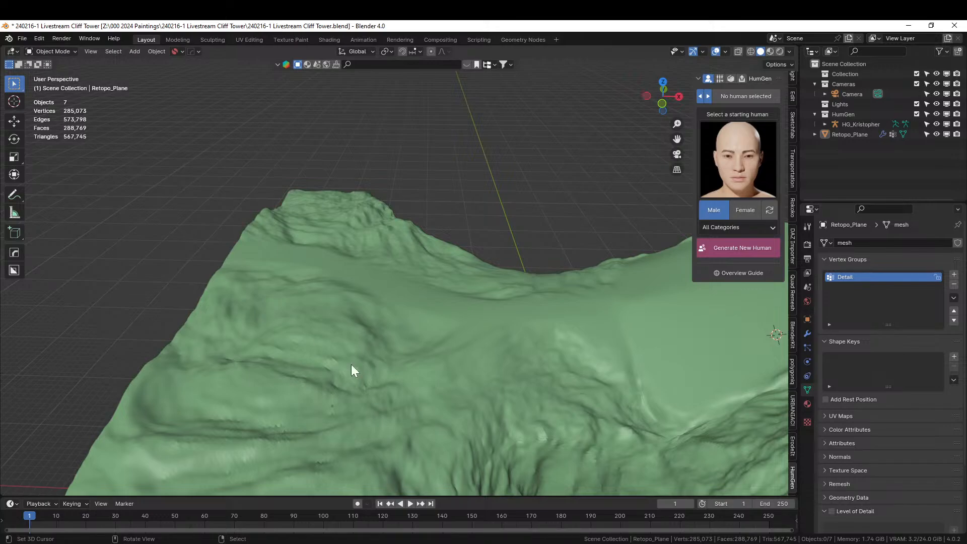
middle_click_drag(280, 309, 393, 267)
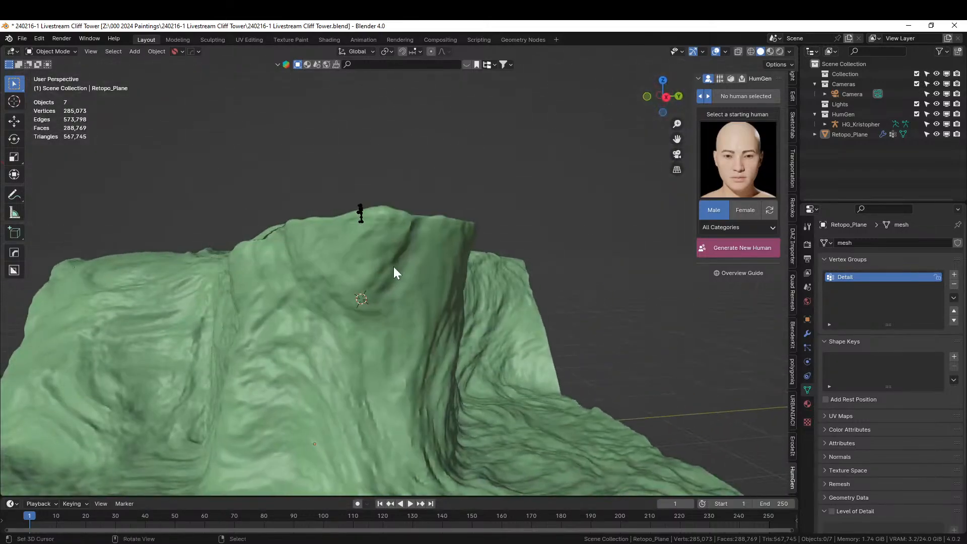
key("ctrl+s")
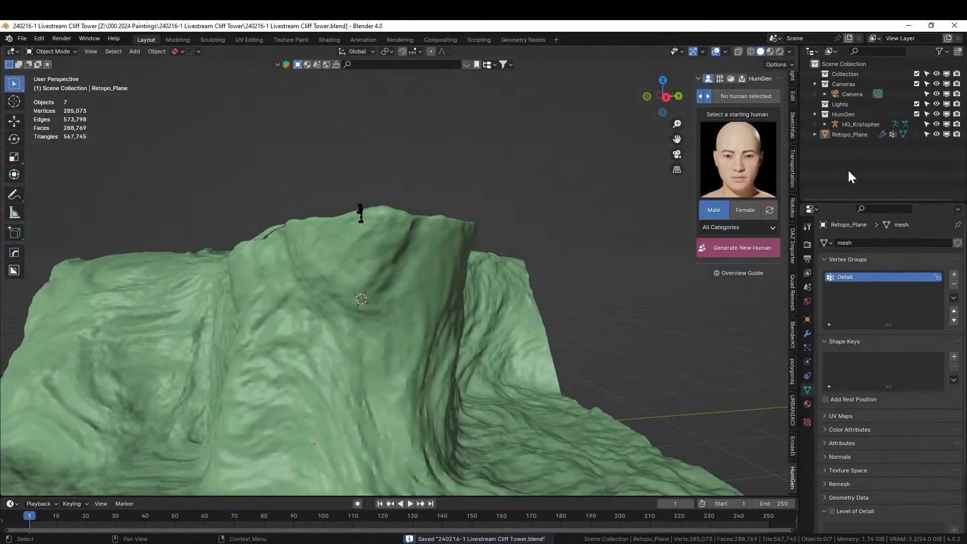
Apply the Terrain geometry nodes modifier on Retopo_Plane.
left_click(846, 134)
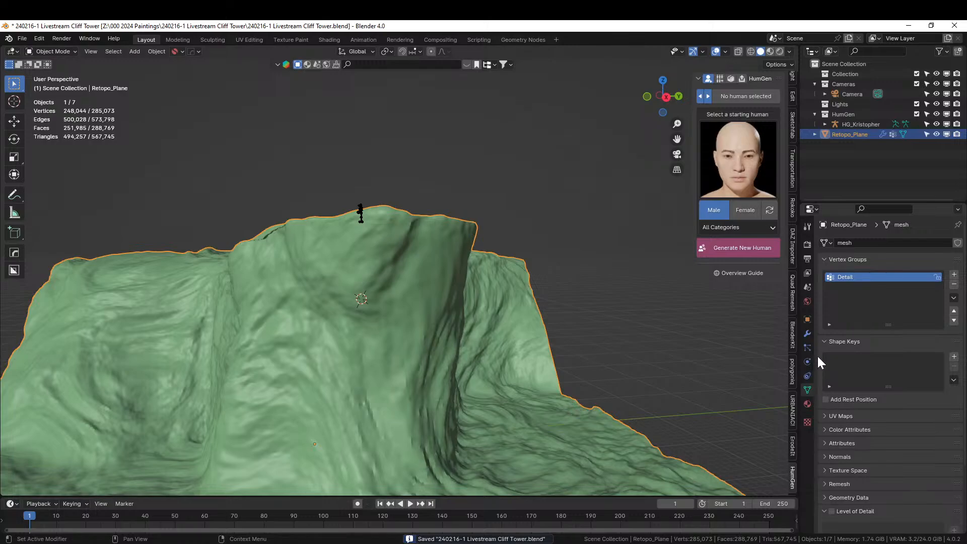
left_click(807, 333)
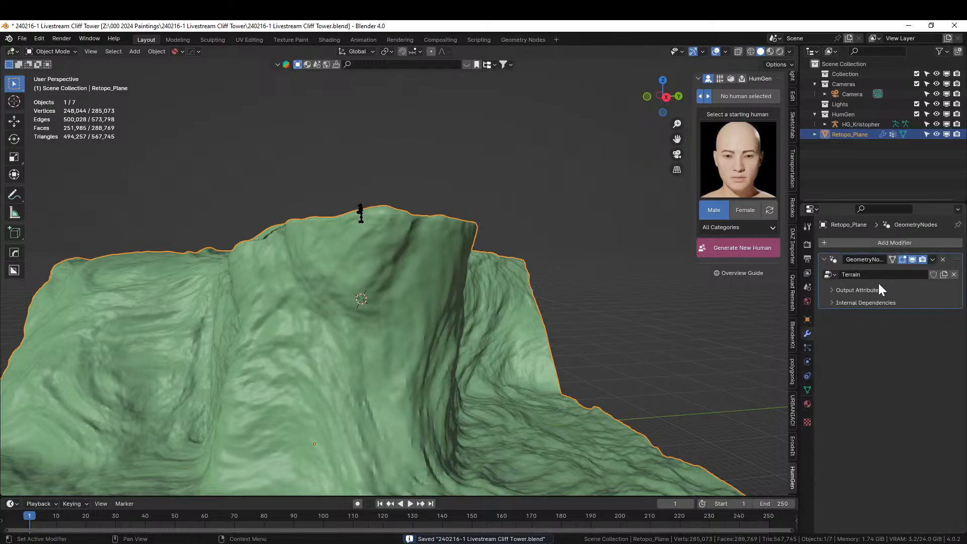
key("ctrl+a")
middle_click_drag(655, 327, 434, 355)
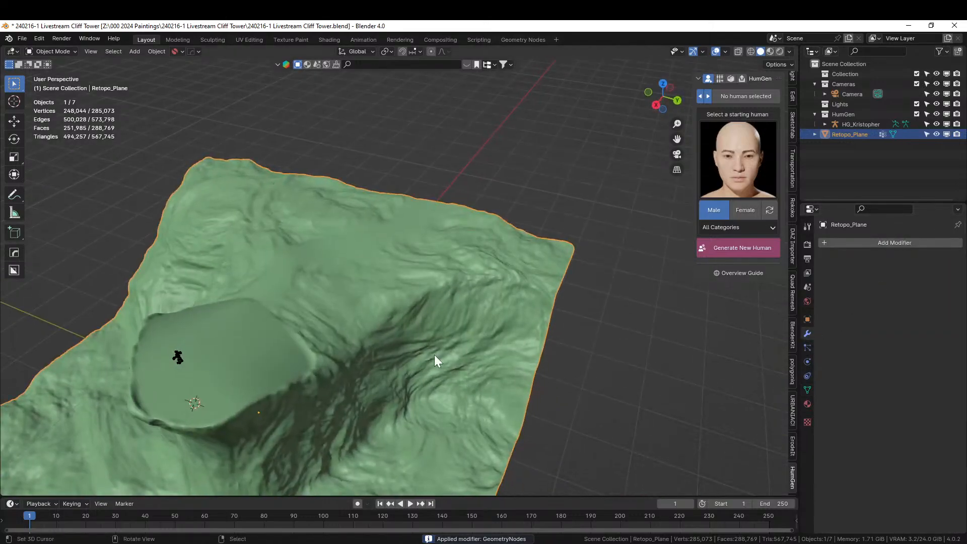
Check in Edit Mode which vertices of the applied mesh belong to the Detail vertex group, and clear the selection.
key("Tab")
middle_click_drag(643, 352, 599, 367)
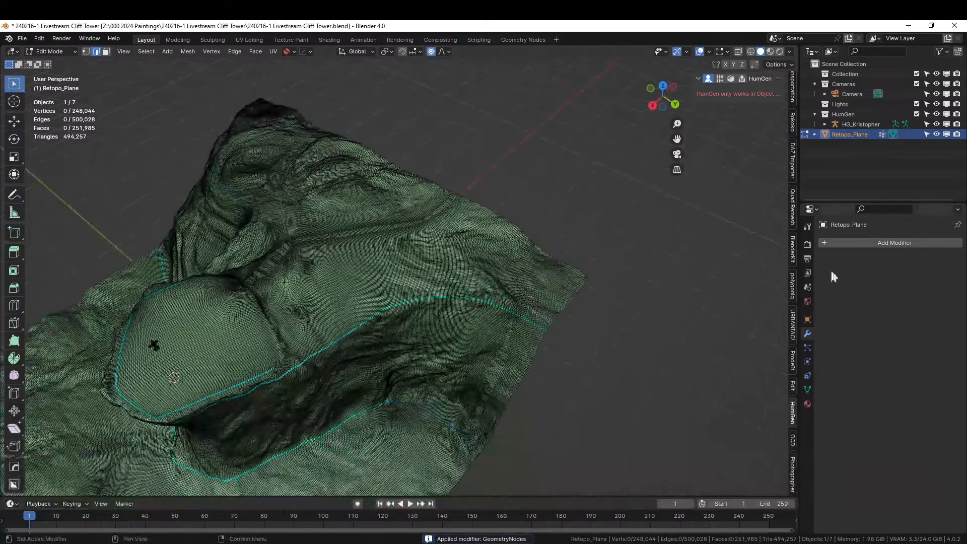
left_click(807, 347)
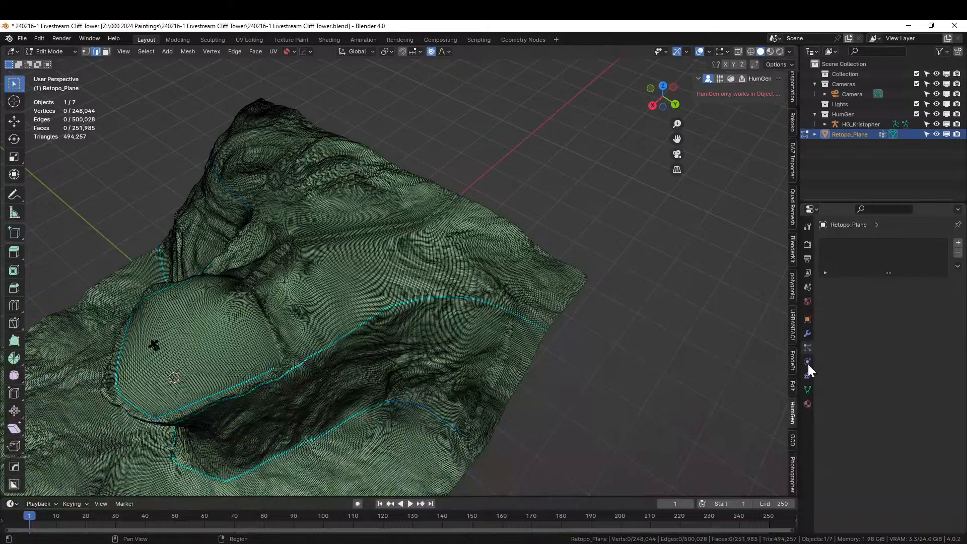
left_click(807, 388)
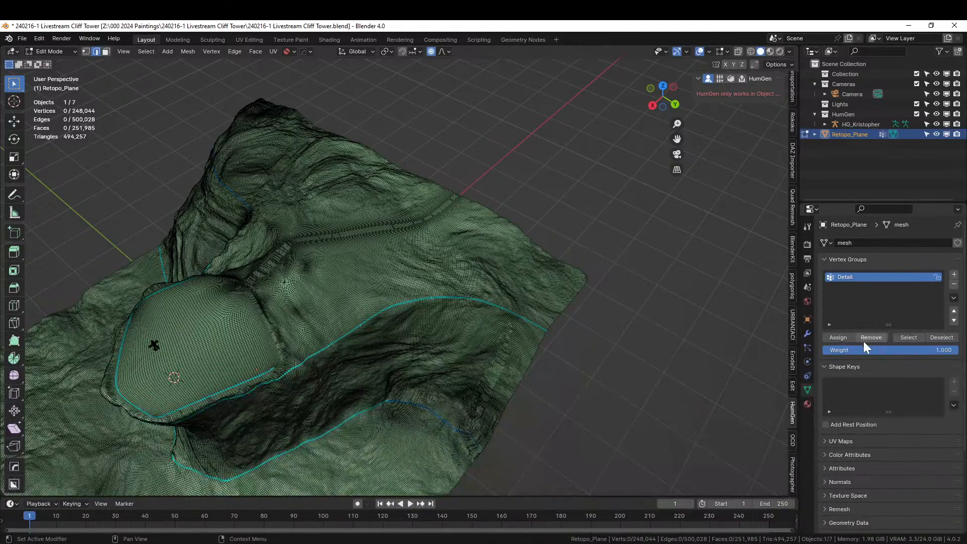
left_click(903, 337)
middle_click_drag(596, 311, 647, 322)
key("alt+a")
Select the terrain's upper surface with Select Linked delimited by Sharp, and add a vertex group named Top.
middle_click_drag(660, 265, 652, 300)
left_click(456, 260)
key("l")
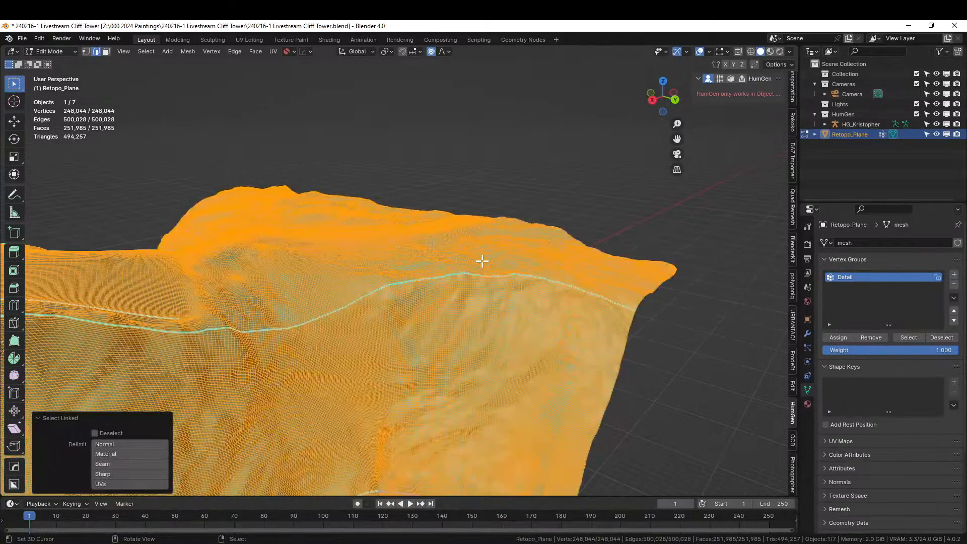
left_click(113, 474)
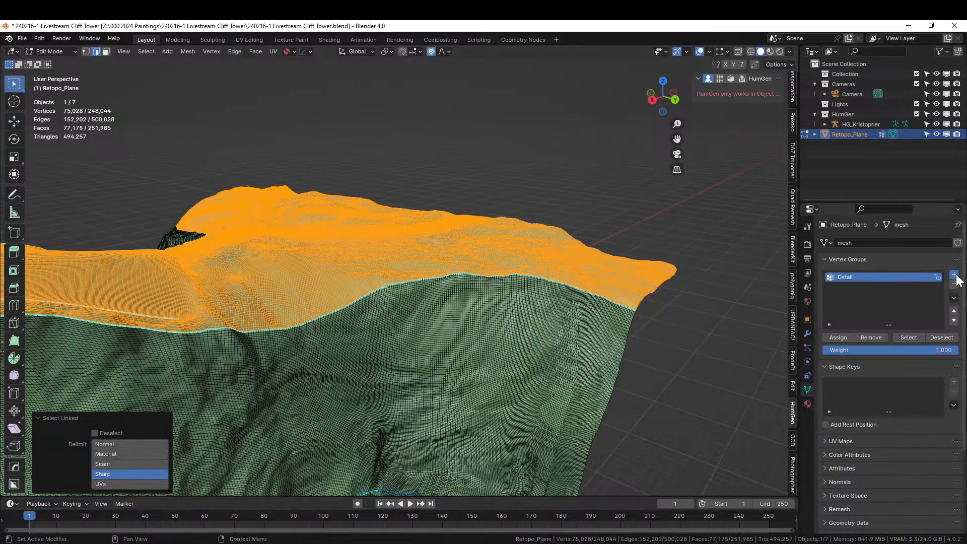
left_click(952, 275)
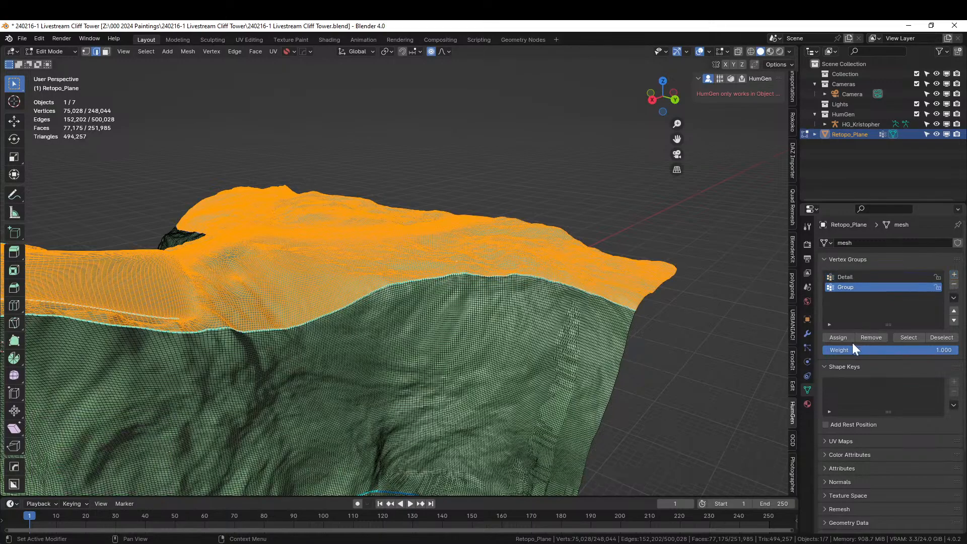
double_click(848, 286)
type("Top")
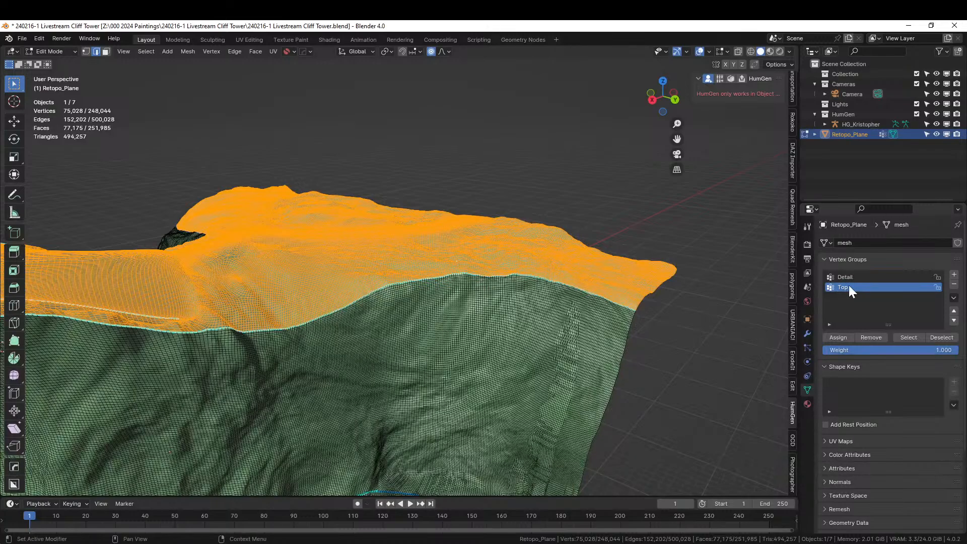
Select the cliff face up to its sharp edges and assign it to a new vertex group named Cliff with a weight of 1.000.
left_click(482, 374)
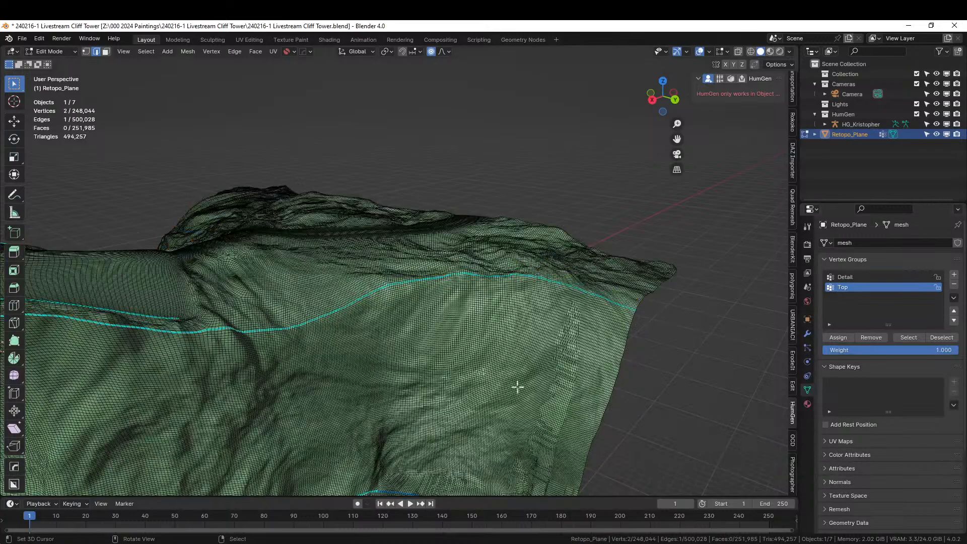
key("ctrl+l")
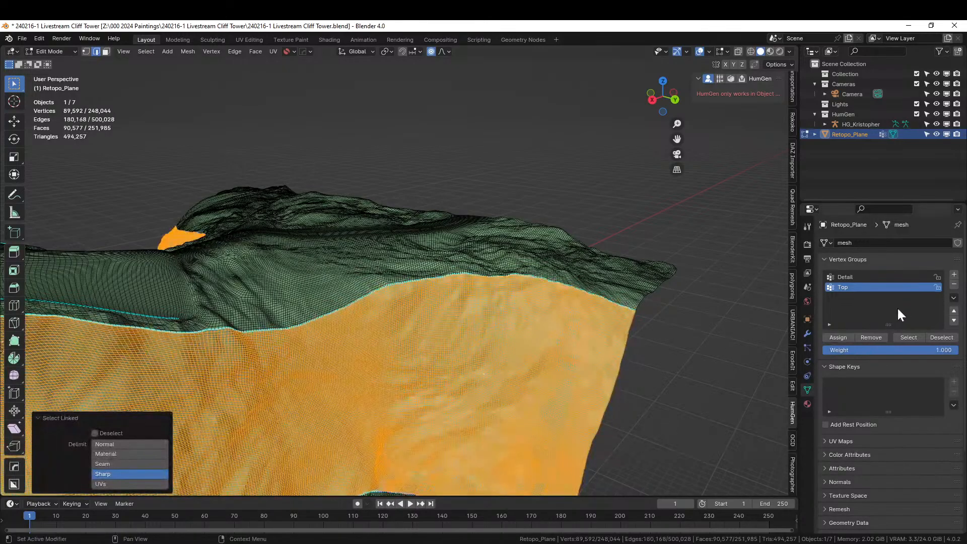
left_click(954, 274)
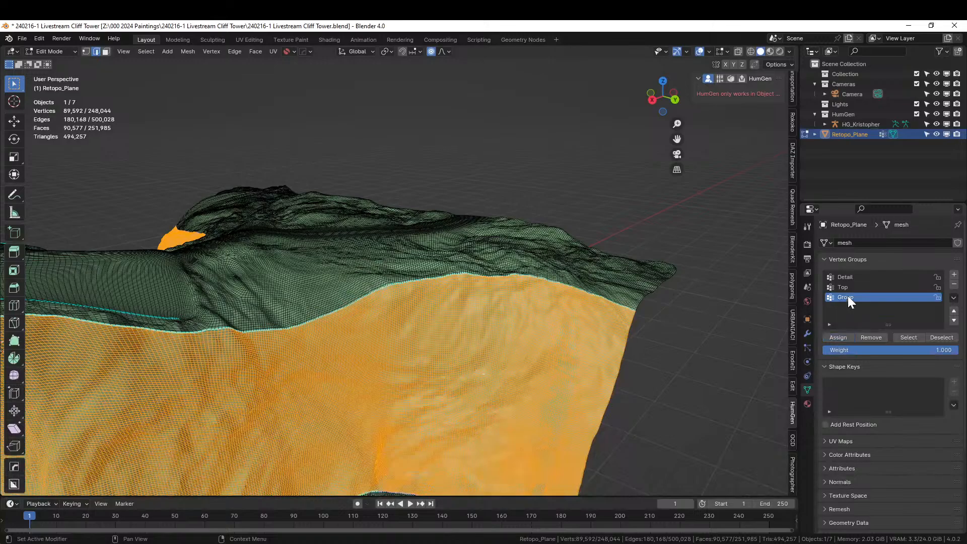
type("Cliff")
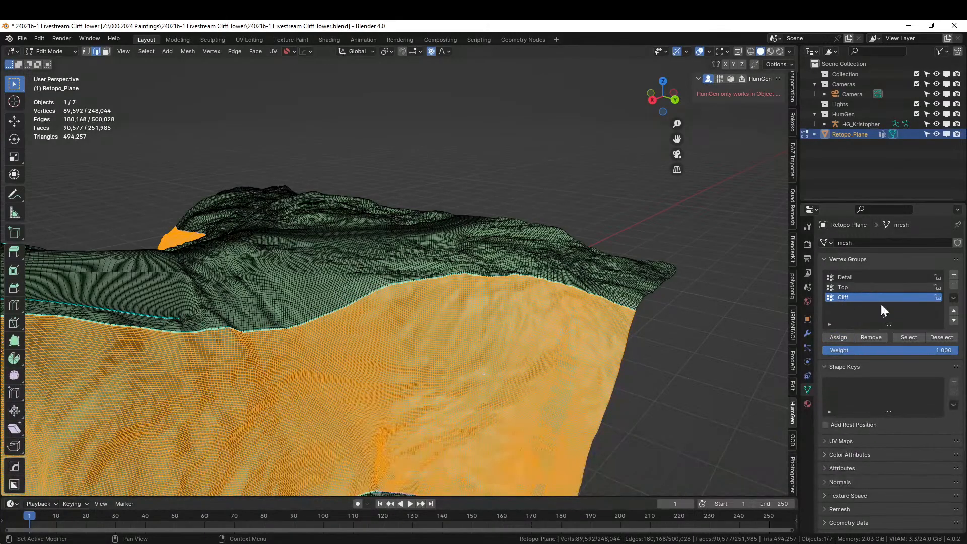
left_click(841, 334)
Select the lower ground surface up to its sharp edges, add a vertex group named Base, and leave Edit Mode.
scroll(596, 332, "down", 5)
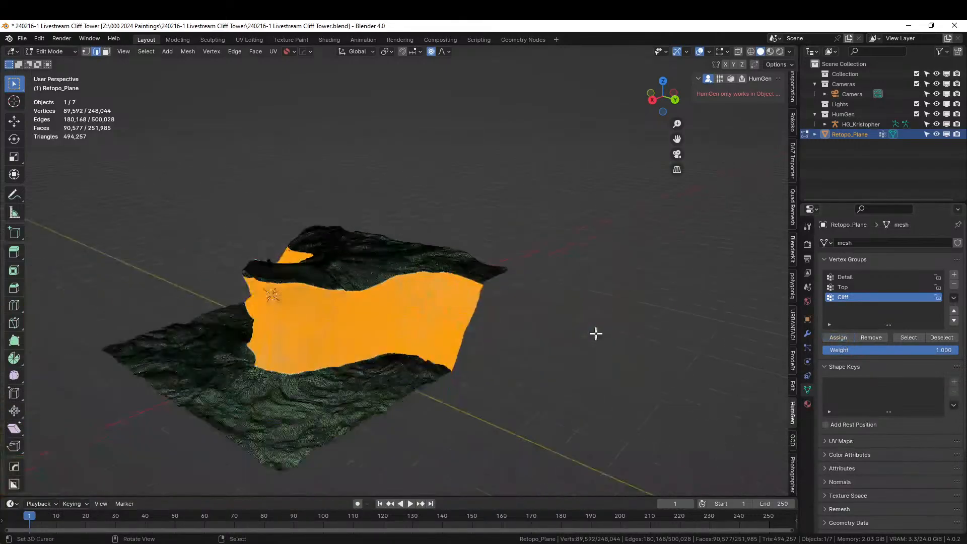
left_click(360, 391)
key("l")
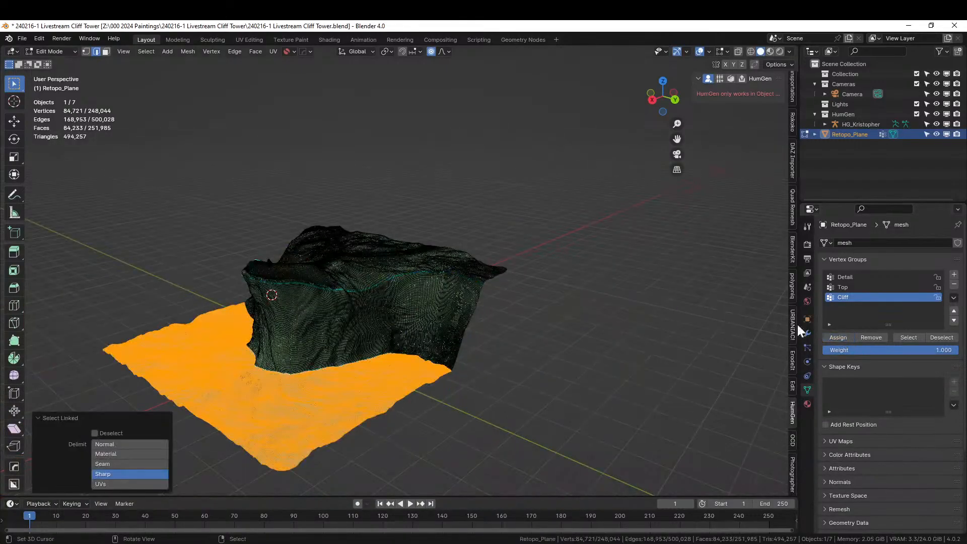
left_click(953, 274)
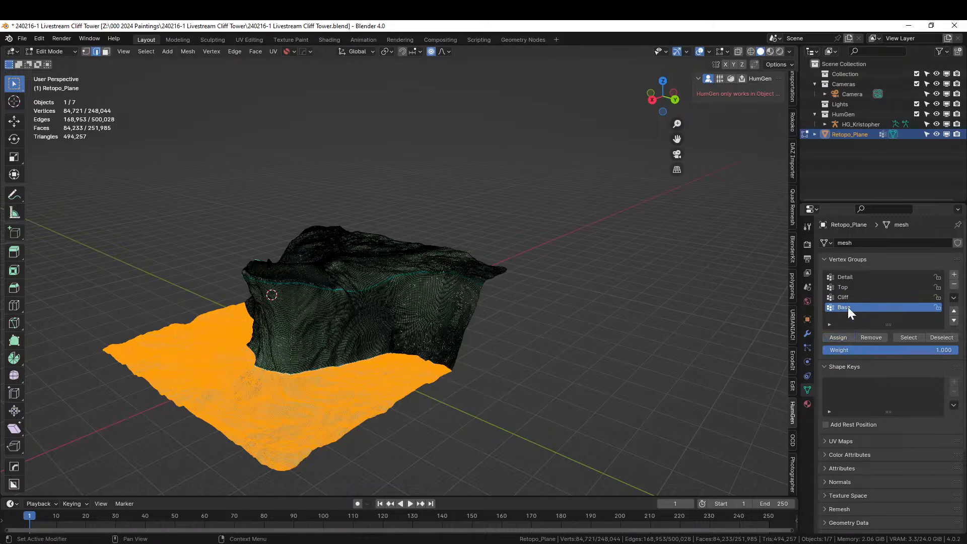
key("Tab")
mouse_move(546, 325)
middle_mouse_down()
mouse_move(648, 326)
mouse_move(551, 391)
mouse_move(502, 413)
mouse_move(468, 413)
middle_mouse_up()
scroll(551, 392, "up", 3)
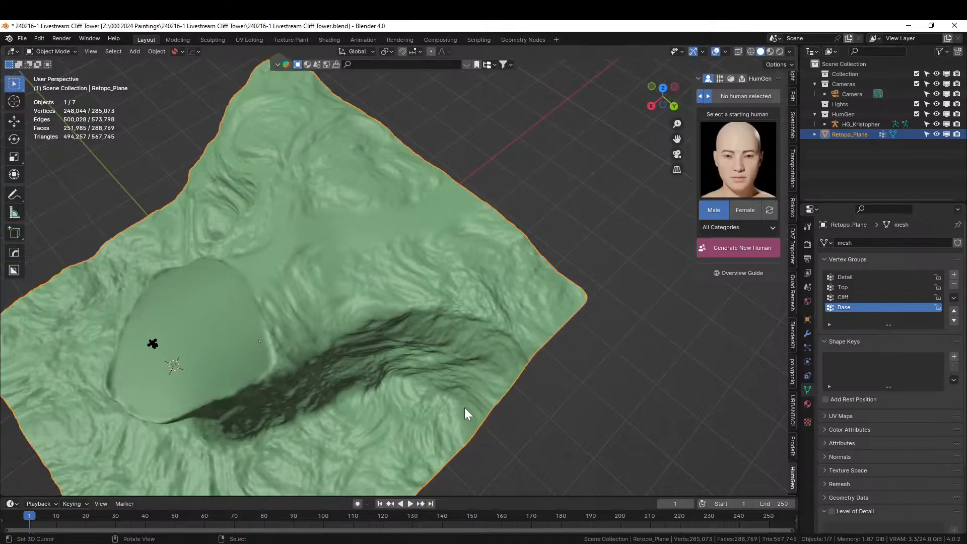
Select the vertices of the Detail vertex group in Edit Mode.
key("Tab")
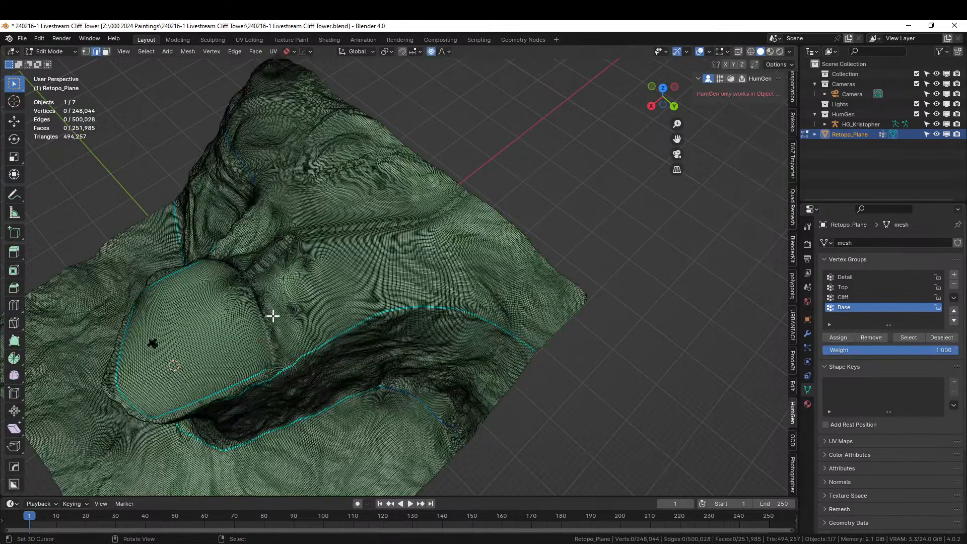
left_click(231, 304)
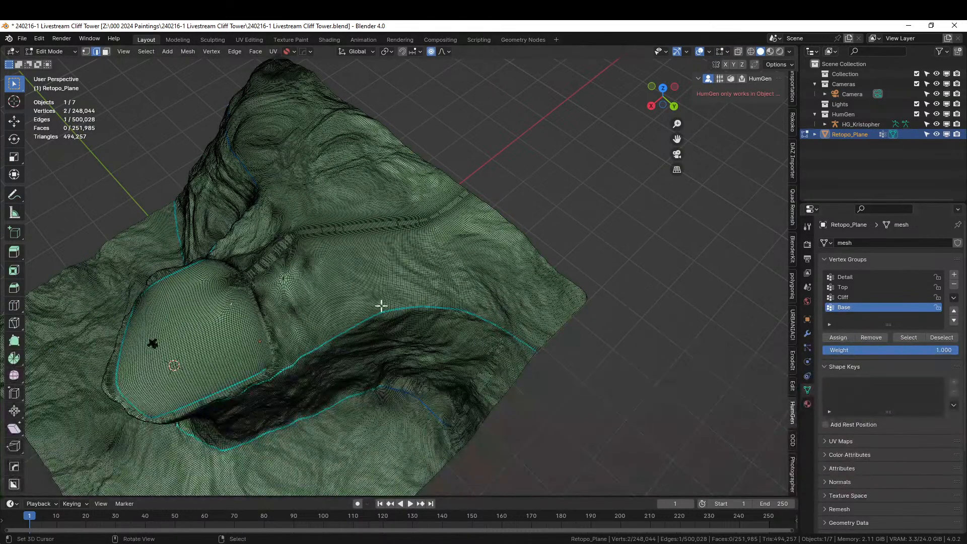
left_click(848, 277)
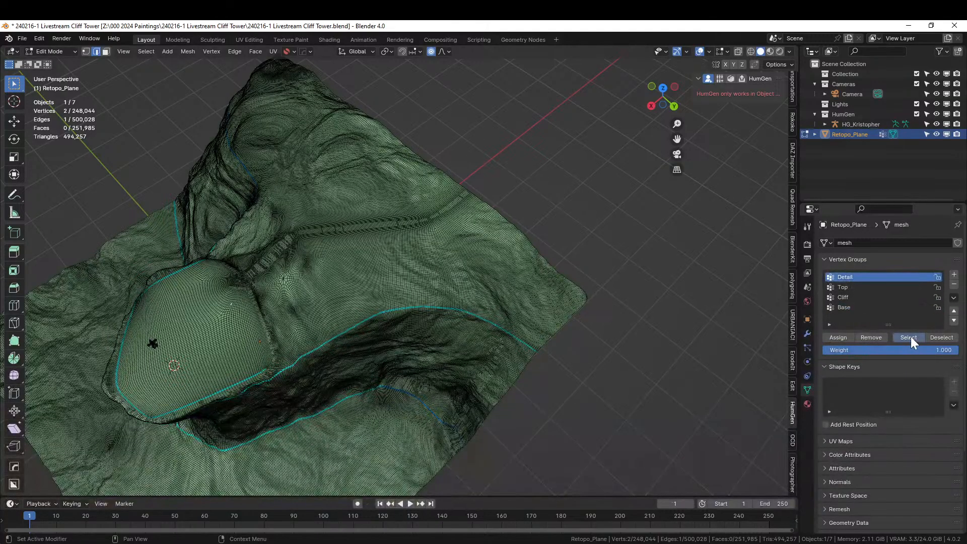
left_click(908, 336)
Circle-deselect the ground on both sides of the path and around the plateau, leaving only the path and flat plateau selected.
scroll(511, 285, "up", 5)
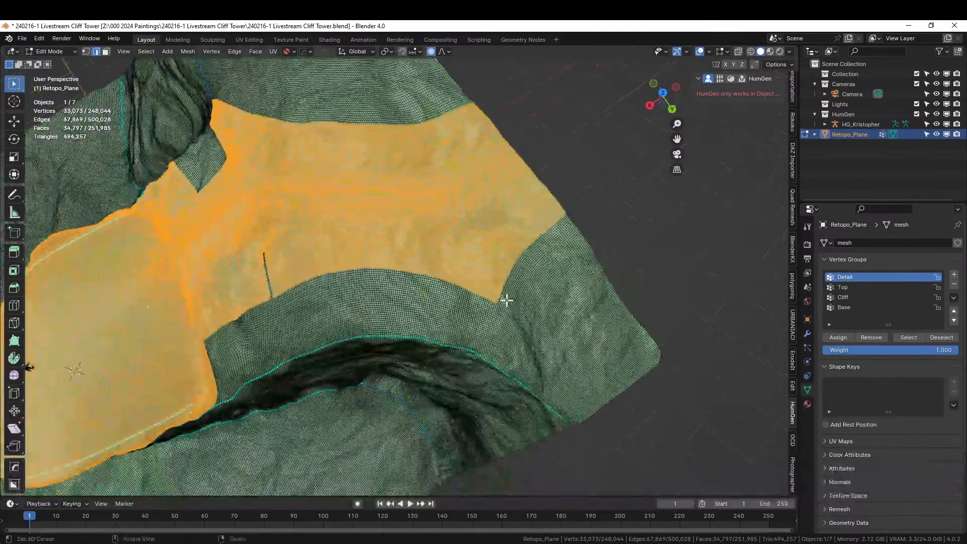
key("KP_7")
middle_click_drag(500, 304, 471, 246, "shift")
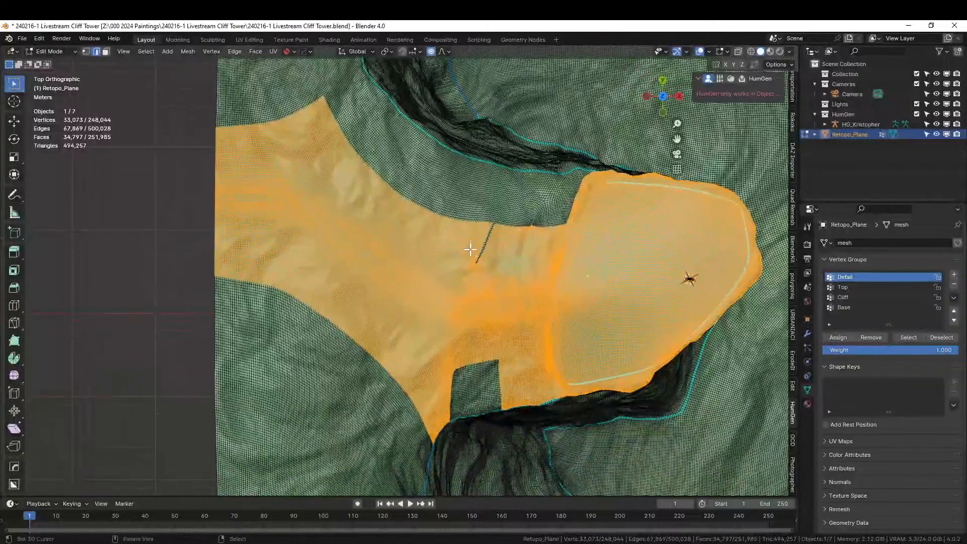
key("c")
mouse_move(225, 166)
left_mouse_down("shift")
mouse_move(279, 168)
mouse_move(347, 198)
mouse_move(447, 268)
mouse_move(495, 278)
mouse_move(536, 262)
mouse_move(552, 216)
left_mouse_up("shift")
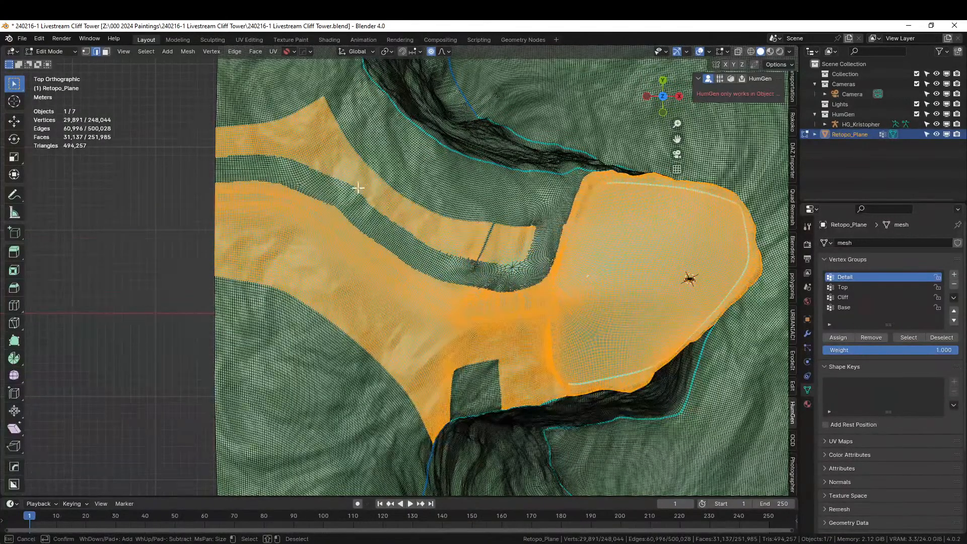
mouse_move(258, 136)
left_mouse_down()
mouse_move(229, 130)
mouse_move(255, 121)
mouse_move(231, 141)
mouse_move(313, 119)
mouse_move(315, 150)
mouse_move(442, 226)
mouse_move(500, 242)
mouse_move(514, 223)
left_mouse_up()
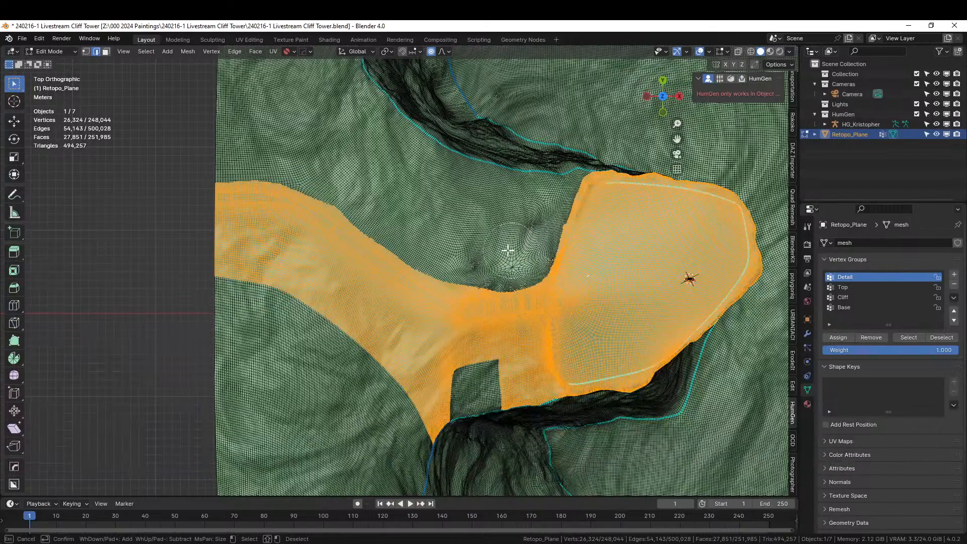
mouse_move(534, 413)
left_mouse_down("shift")
mouse_move(512, 351)
mouse_move(399, 334)
mouse_move(349, 289)
mouse_move(244, 247)
mouse_move(269, 281)
mouse_move(386, 346)
mouse_move(443, 438)
mouse_move(443, 379)
mouse_move(597, 418)
mouse_move(660, 406)
mouse_move(609, 417)
left_mouse_up("shift")
right_click(706, 386)
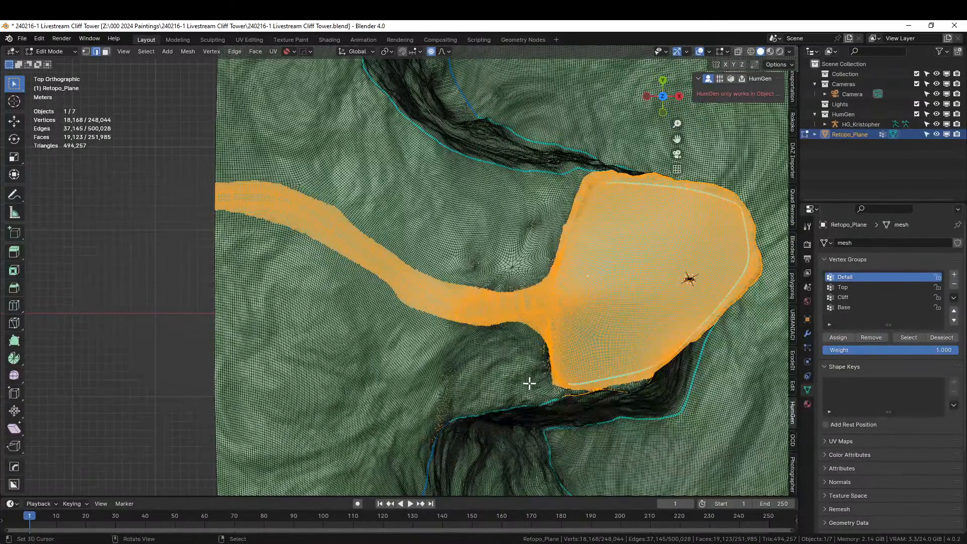
Shrink the path and plateau selection with Select Less twice, invert it, and remove the inverted vertices from the Detail group.
key("ctrl+i")
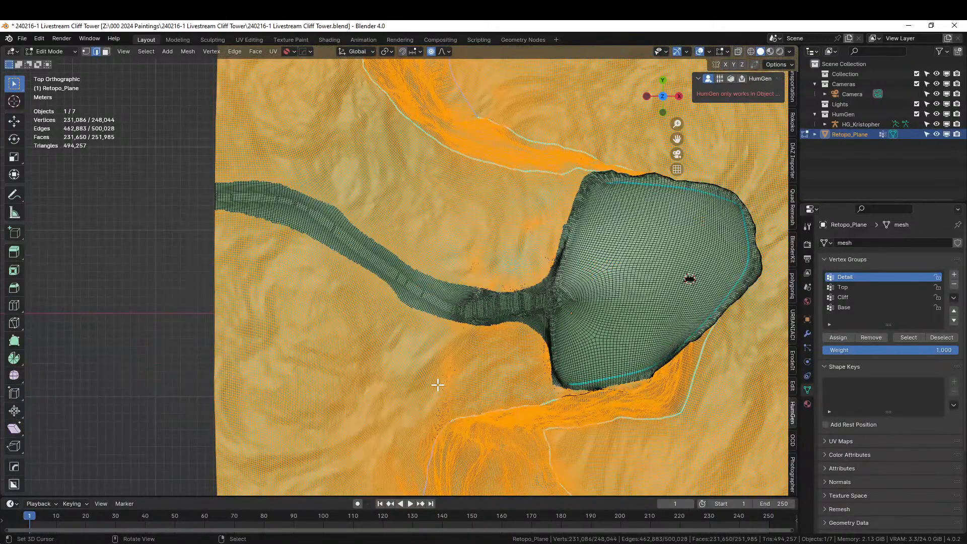
key("ctrl+i")
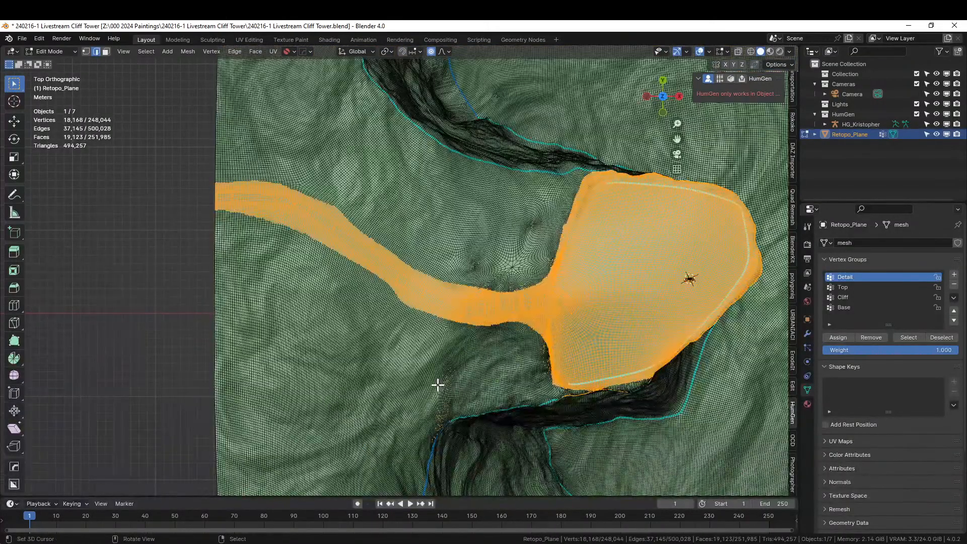
key("ctrl+minus")
key("ctrl+minus")
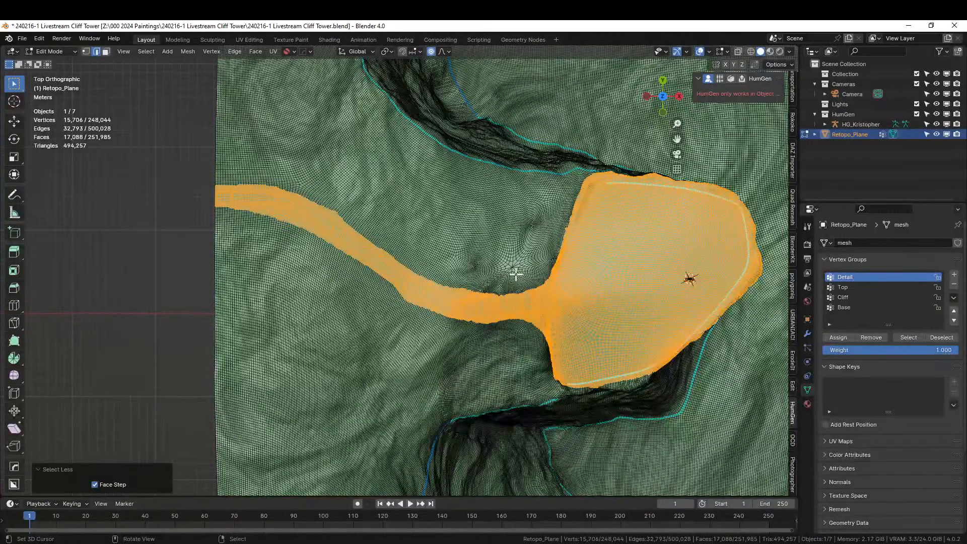
key("ctrl+i")
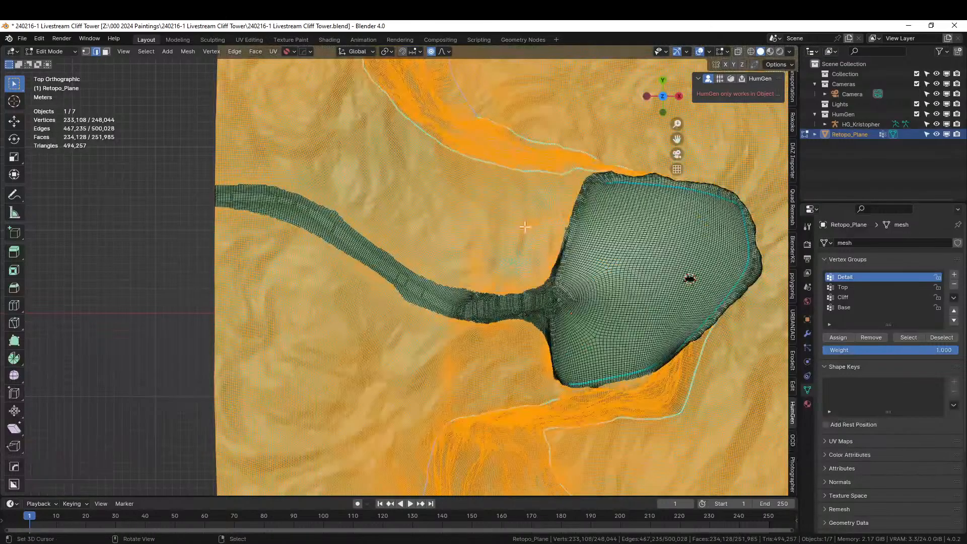
left_click(874, 336)
Clear the selection, reselect the Detail group's vertices, save the file and leave Edit Mode.
key("alt+a")
left_click(909, 338)
scroll(411, 269, "down", 3)
middle_click_drag(564, 146, 461, 159)
key("ctrl+s")
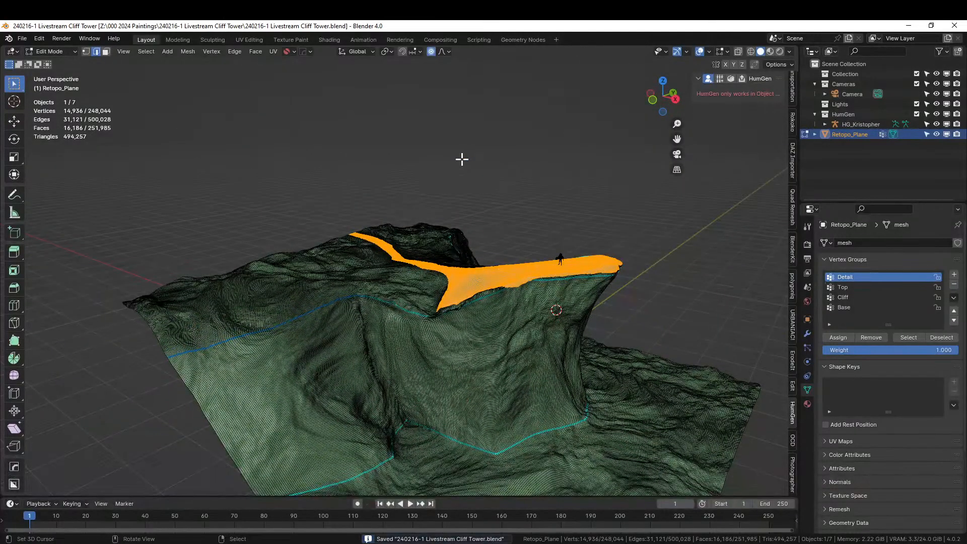
middle_click_drag(436, 230, 540, 274)
key("Tab")
Add a 32-vertex mesh circle with a 1 m radius and scale it by 100 so that it surrounds the terrain.
middle_click_drag(537, 288, 499, 250)
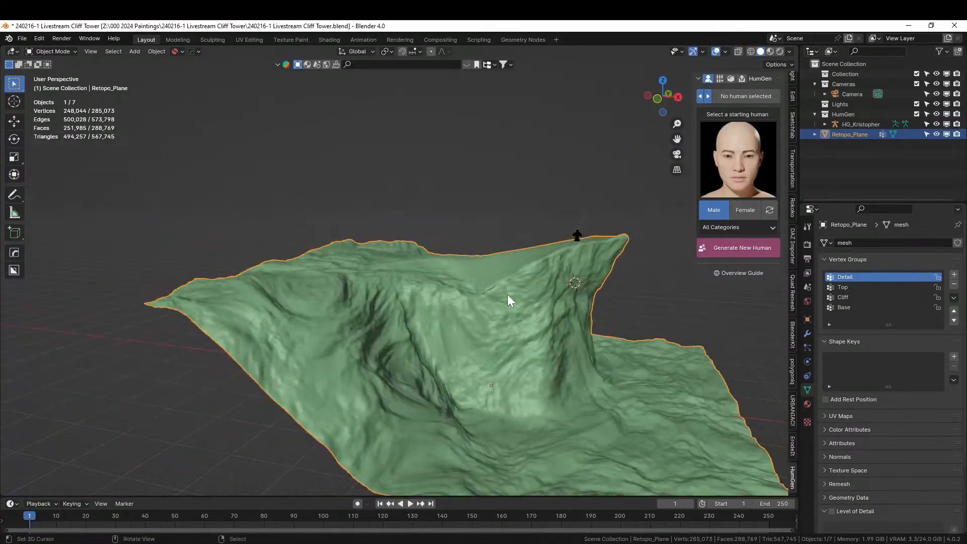
middle_click_drag(545, 337, 407, 274)
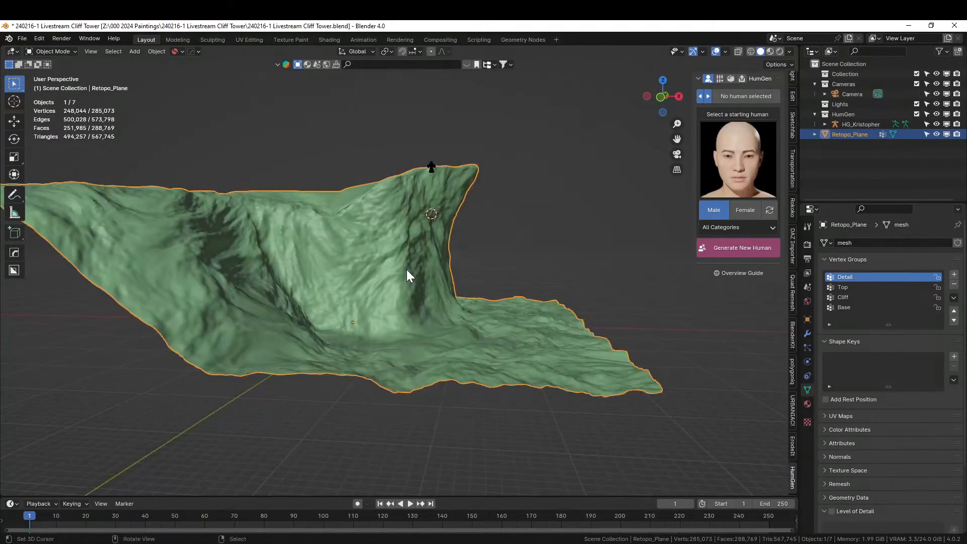
scroll(409, 269, "up", 2)
middle_click_drag(466, 276, 367, 345)
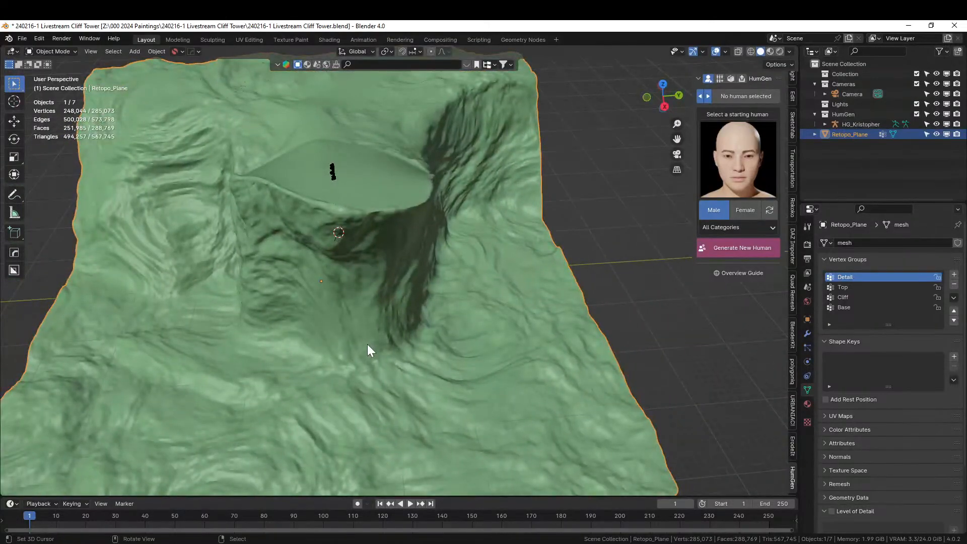
scroll(367, 347, "down", 4)
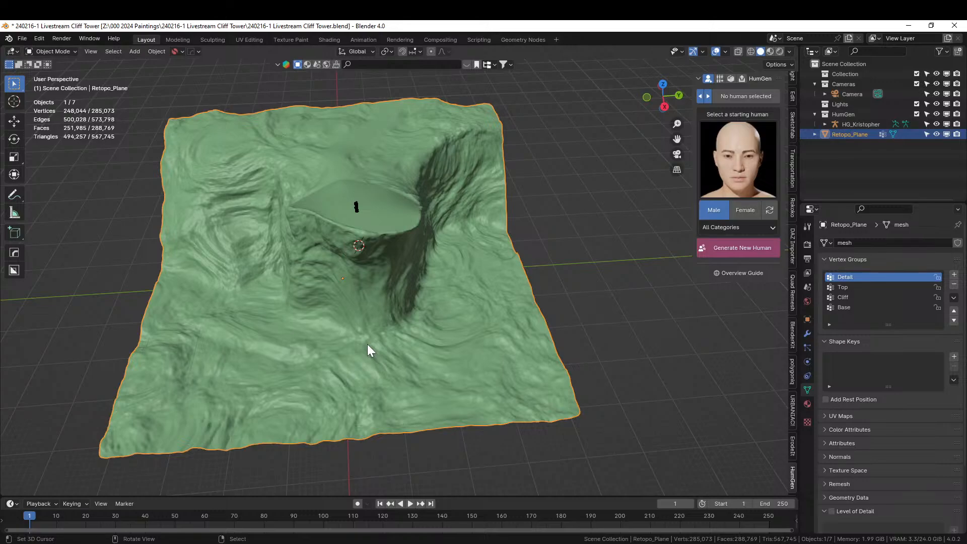
middle_click_drag(415, 326, 422, 307)
key("shift+a")
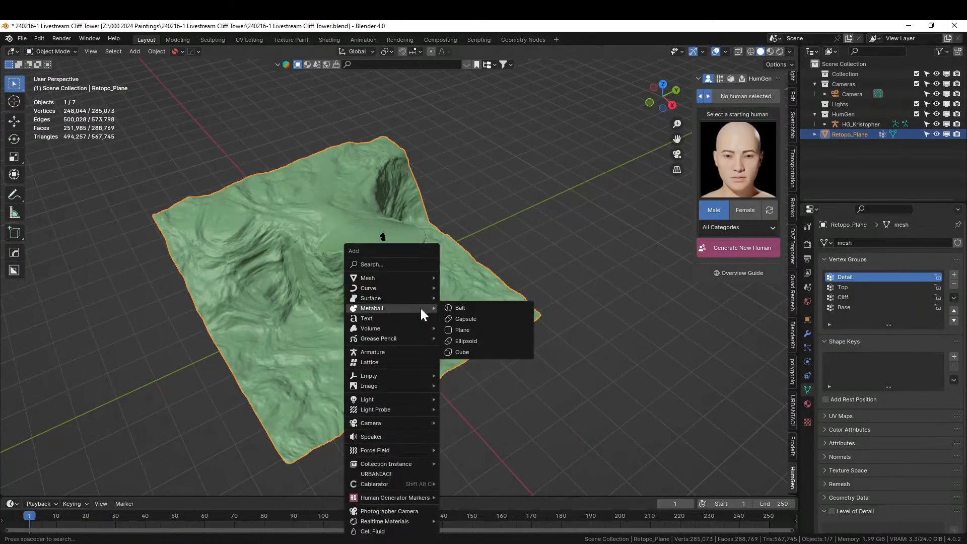
mouse_move(380, 279)
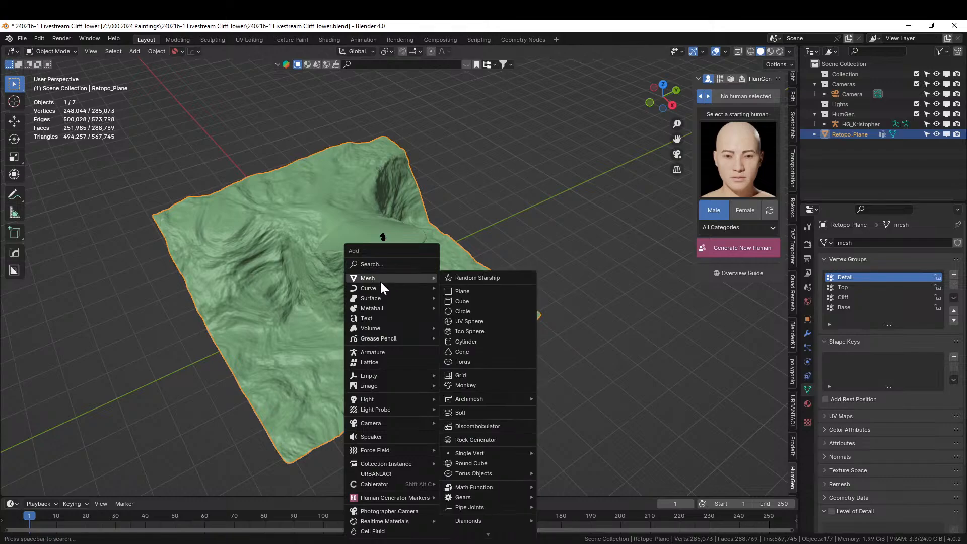
left_click(477, 311)
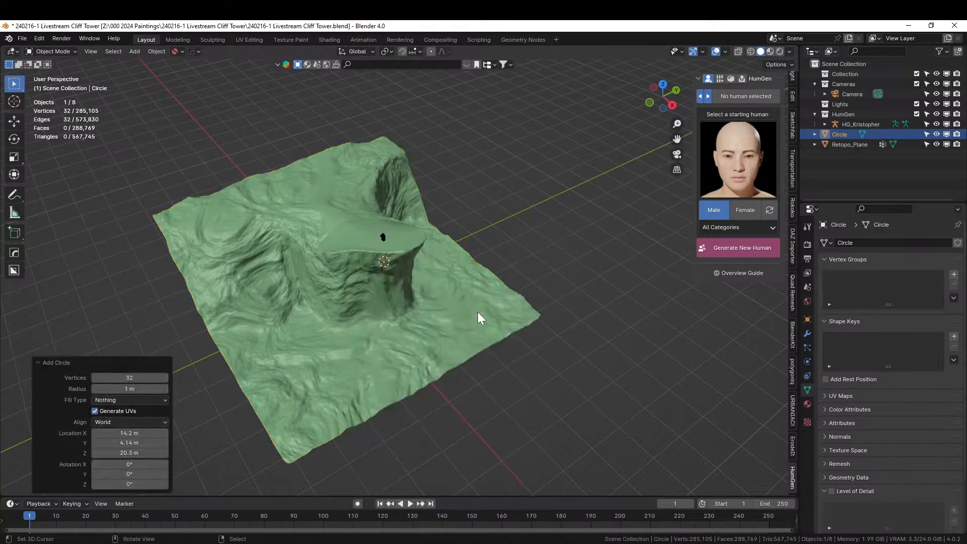
key("KP_7")
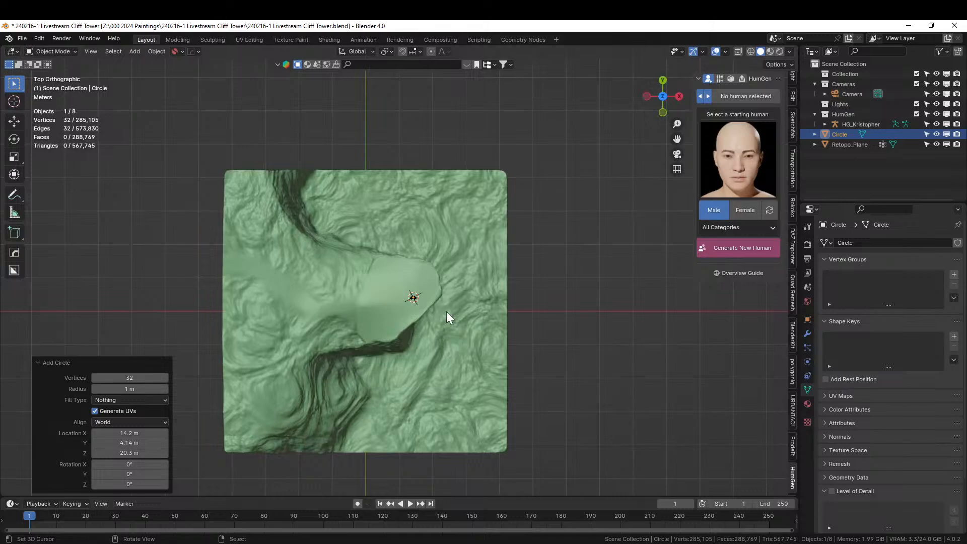
type("s100")
key("Return")
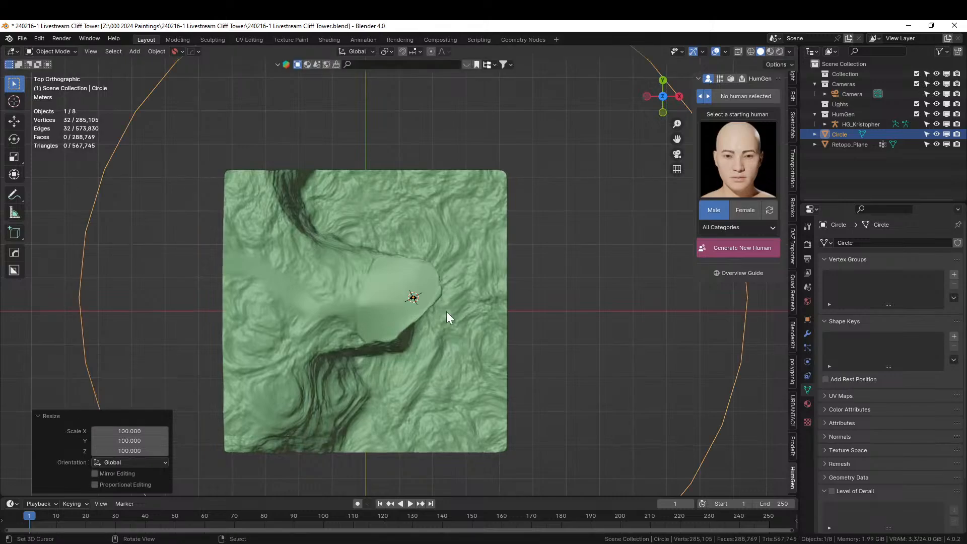
right_click(446, 311)
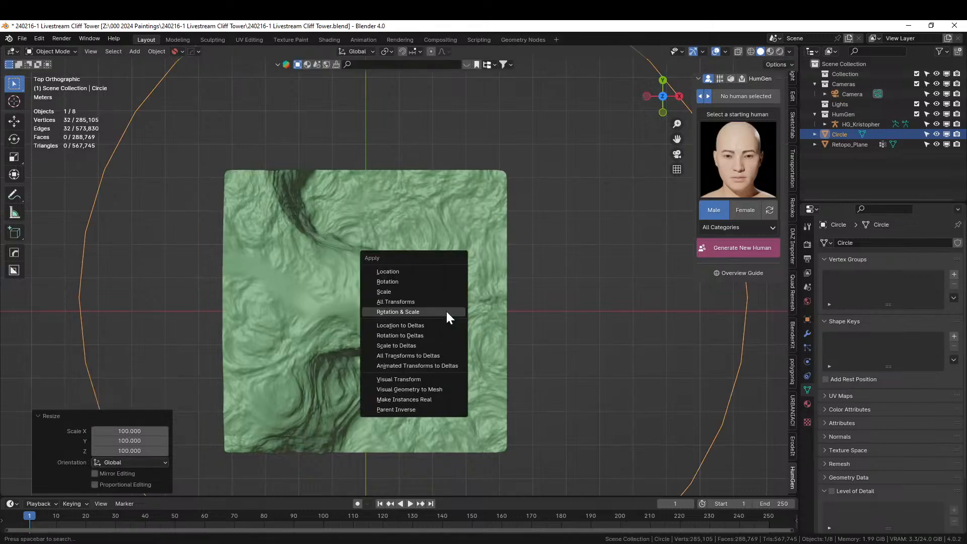
key("Escape")
Fill the circle with a face and lower it about 19.4 m along Z to the foot of the cliff.
key("Tab")
middle_click_drag(446, 311, 429, 224)
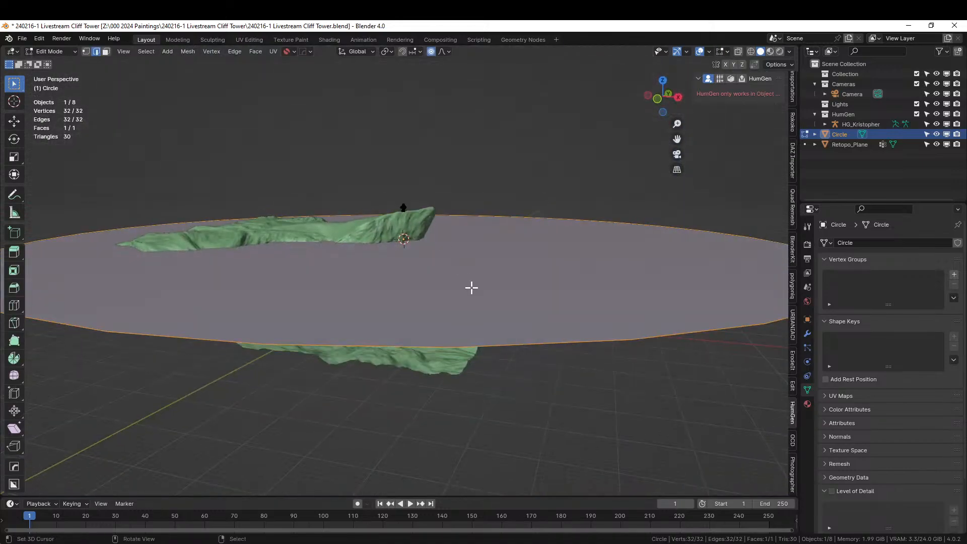
key("Tab")
key("g")
key("z")
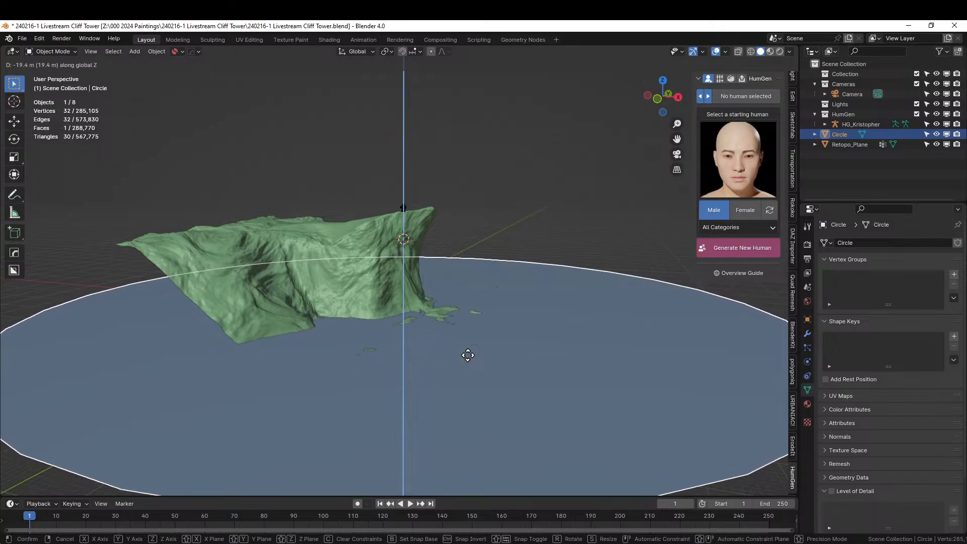
left_click(468, 355)
Nudge the disc freely by about -0.11 m in X, -0.03 m in Y and 0.15 m in Z.
middle_click_drag(468, 355, 390, 392)
scroll(464, 337, "up", 4)
key("g")
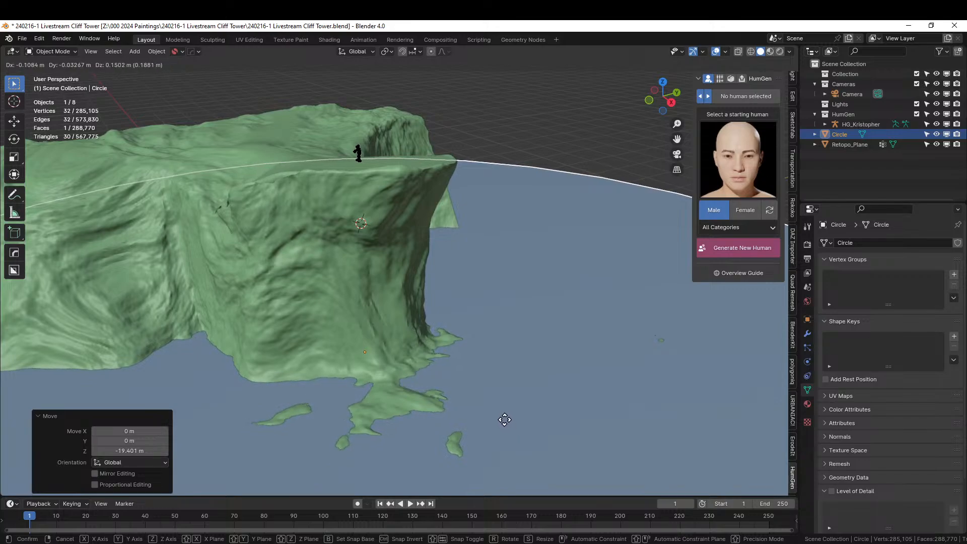
left_click(505, 420)
Move the disc about 56.9 m along the X axis, out past the front of the cliff.
middle_click_drag(505, 419, 569, 421)
scroll(573, 390, "down", 3)
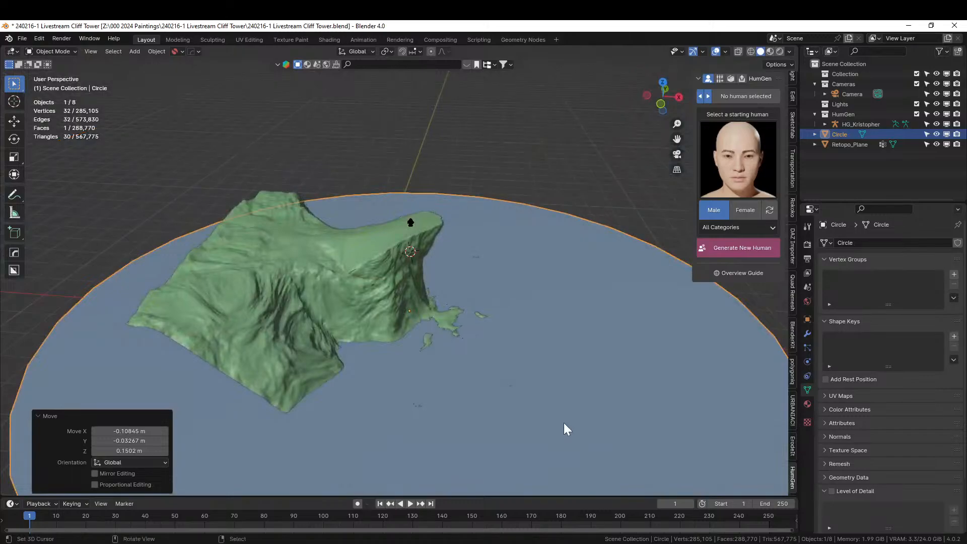
key("KP_7")
scroll(539, 403, "down", 2)
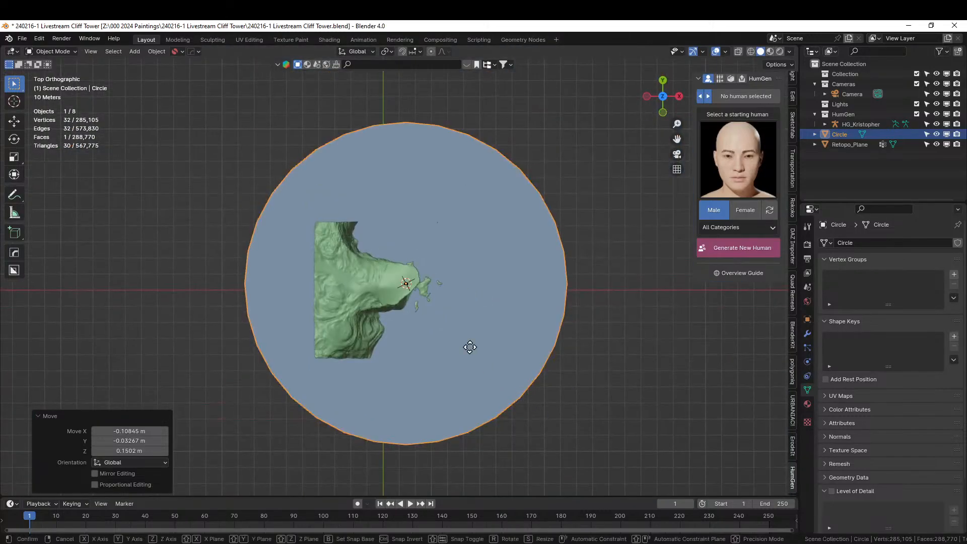
key("g")
key("x")
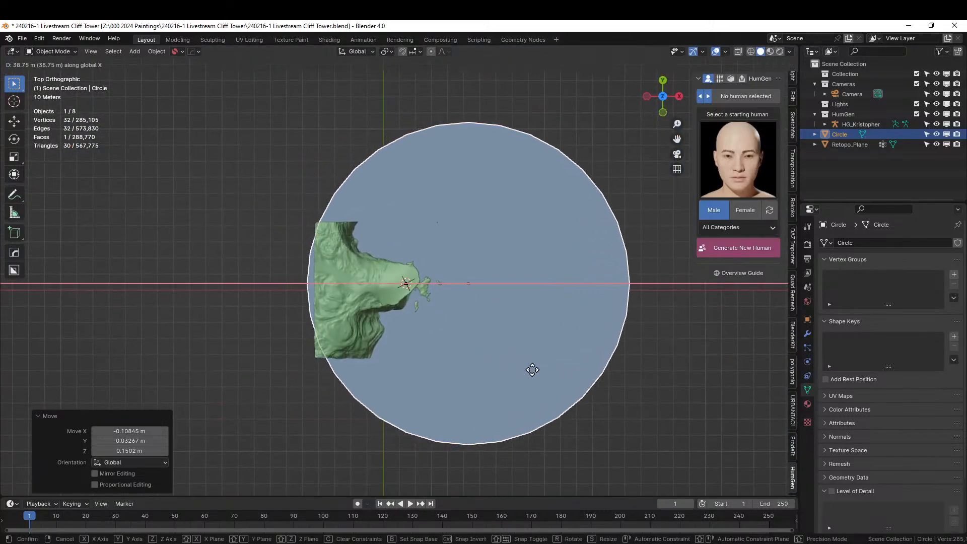
left_click(558, 381)
Apply the rotation and scale of the disc.
middle_click_drag(507, 372, 455, 247)
scroll(504, 282, "up", 3)
scroll(478, 242, "up", 3)
middle_click_drag(490, 318, 424, 379)
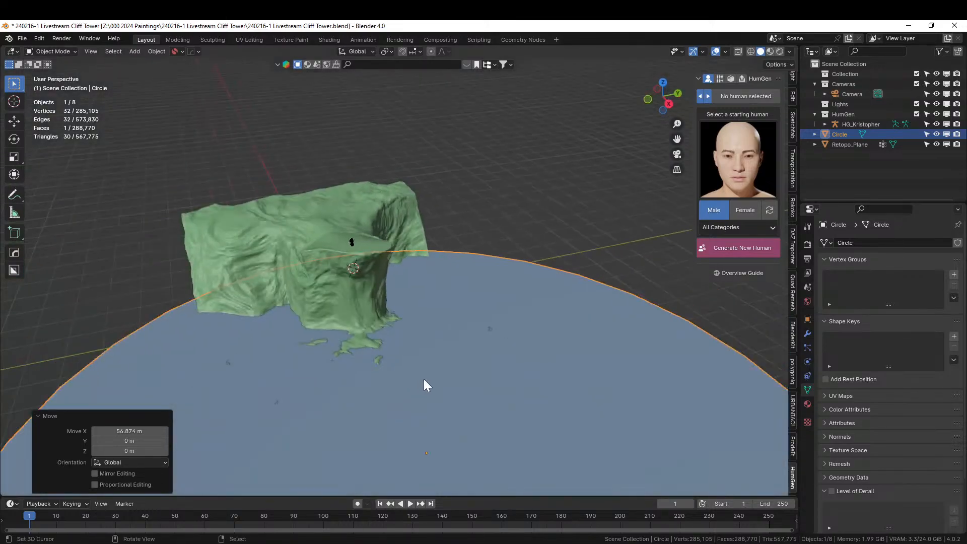
scroll(424, 379, "down", 2)
key("ctrl+a")
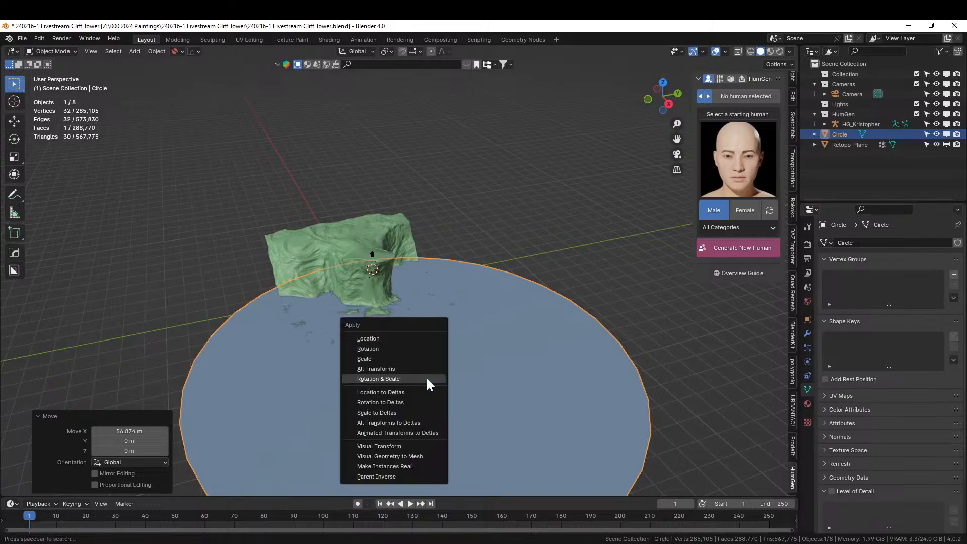
left_click(427, 380)
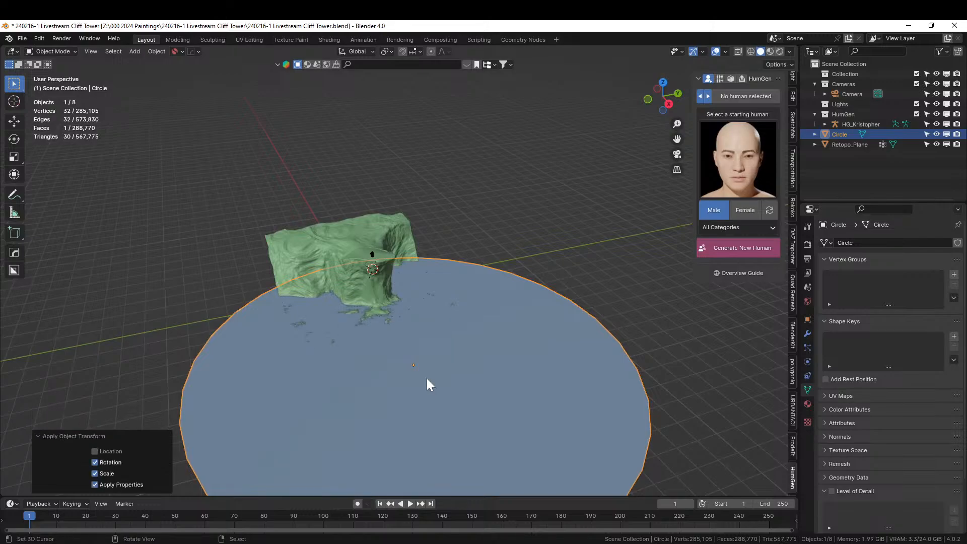
Inset the disc's face by about 11.52 m, repeat the inset seven times towards the centre, and leave Edit Mode.
middle_click_drag(474, 409, 483, 367)
key("Tab")
key("i")
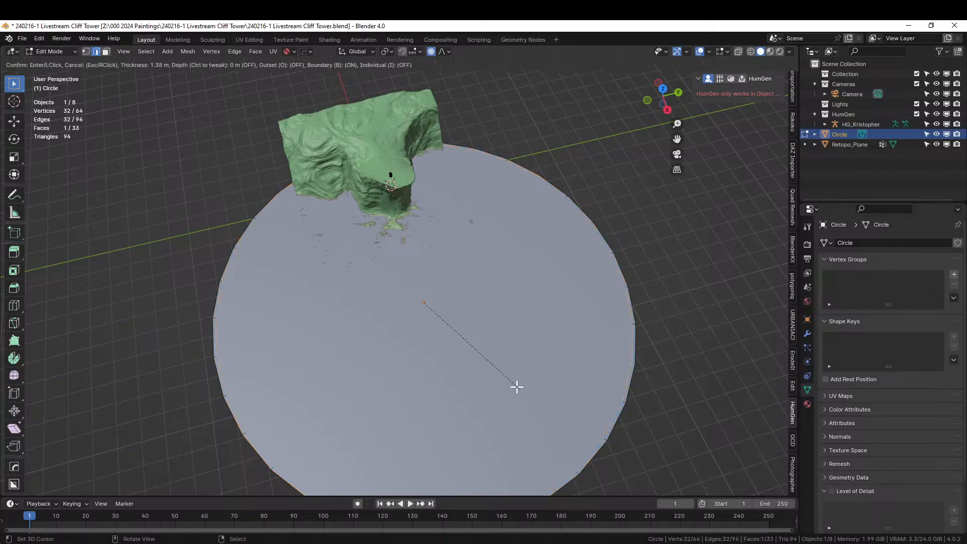
left_click(501, 378)
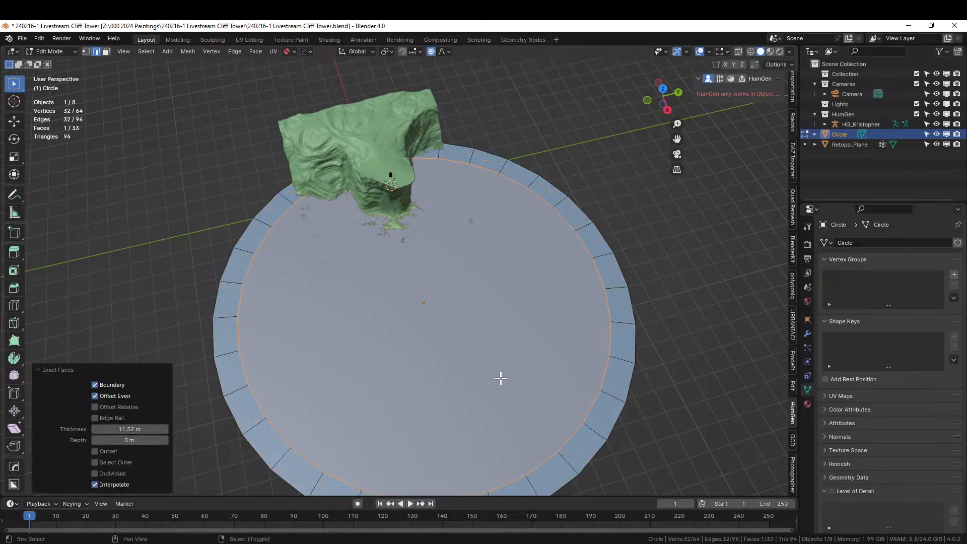
key("shift+r")
key("shift+r")
key("shift+r")
key("shift+r")
key("shift+r")
key("shift+r")
key("shift+r")
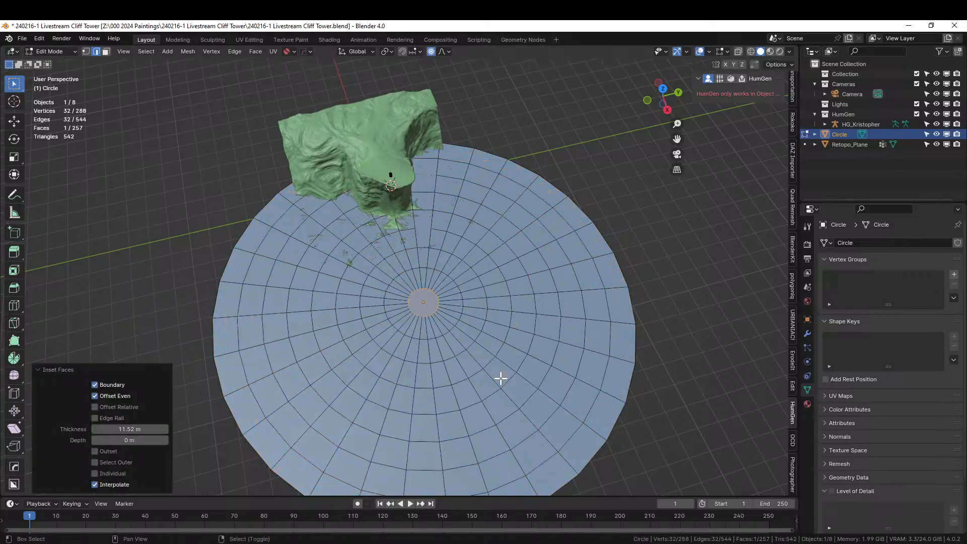
key("Tab")
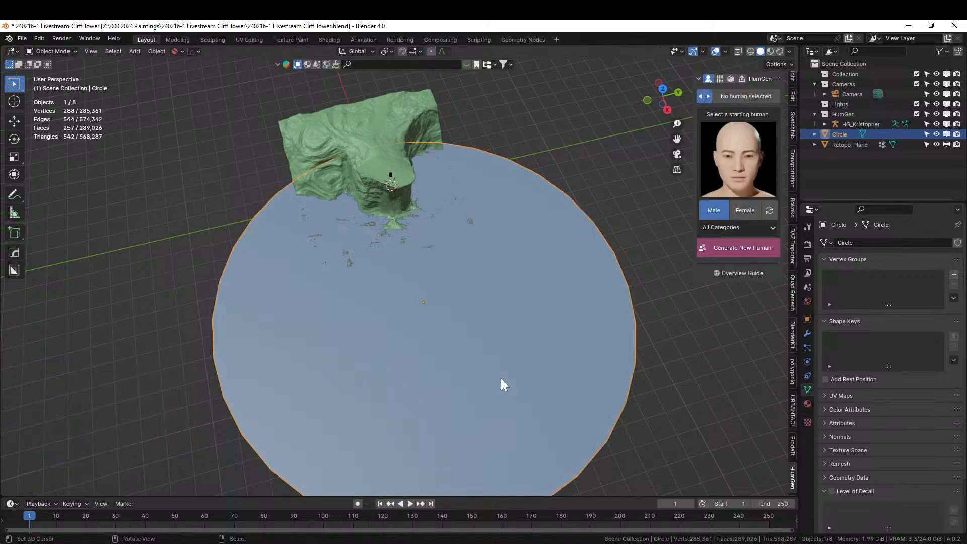
Remesh the disc with Quad Remesher at a quad count of 500.
left_click(791, 299)
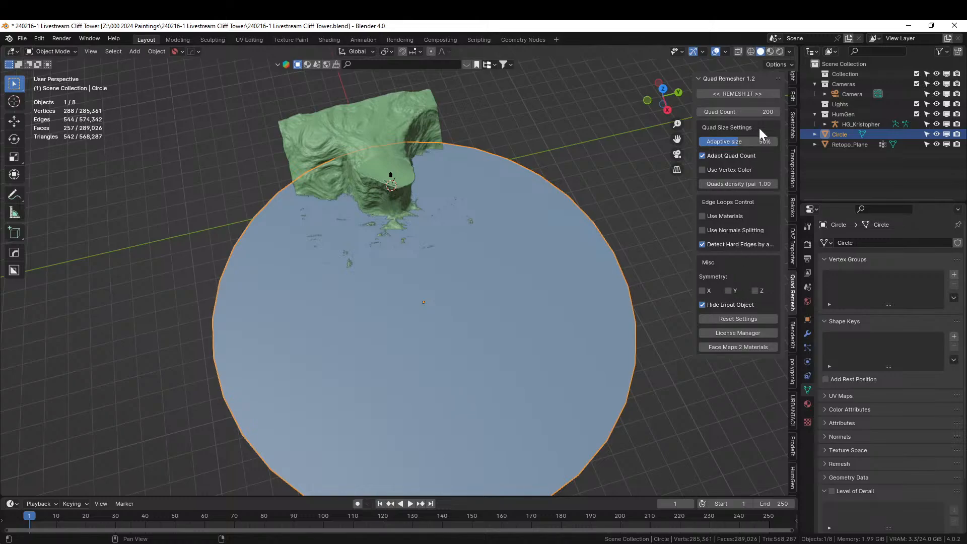
key("Return")
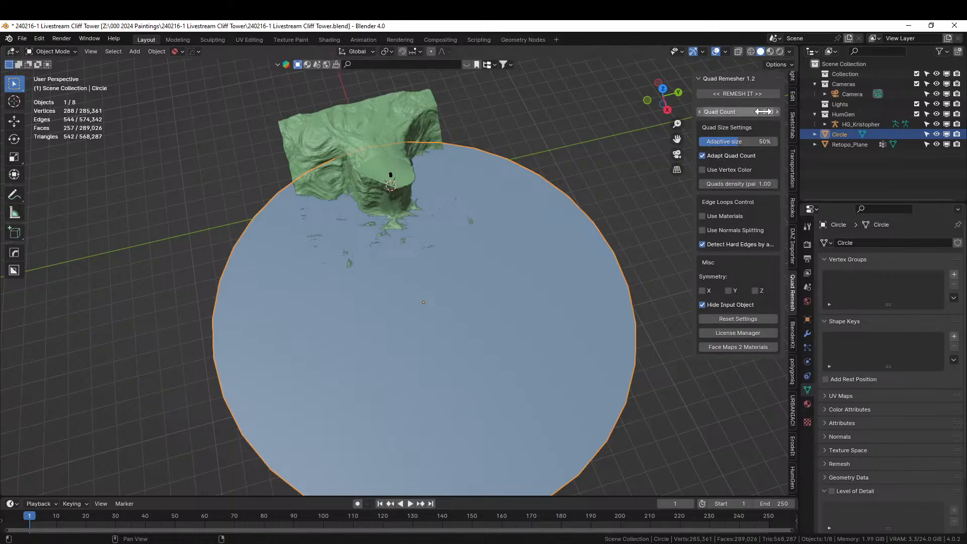
left_click(739, 93)
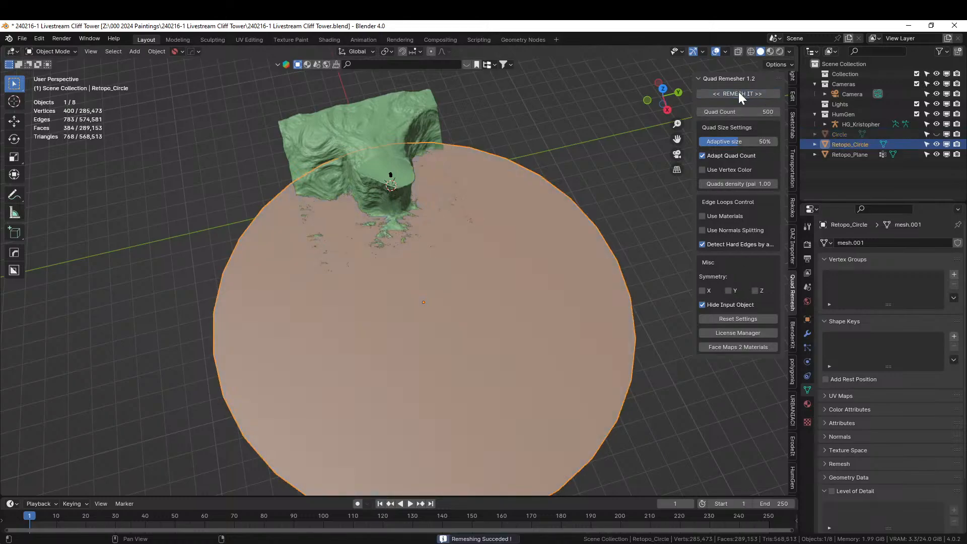
Delete the hidden original circle and check the remeshed disc's topology in Edit Mode.
left_click(847, 133)
key("x")
right_click(436, 271)
key("Tab")
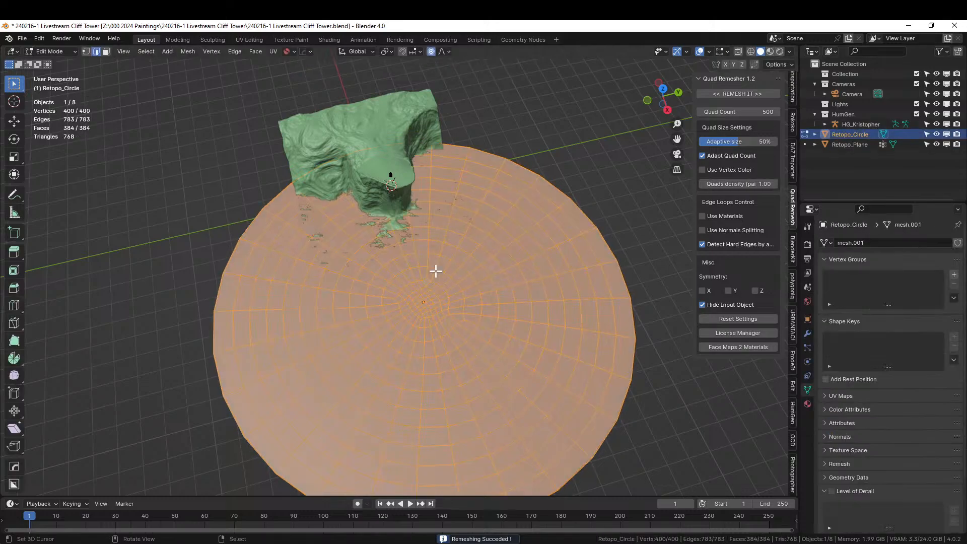
key("Tab")
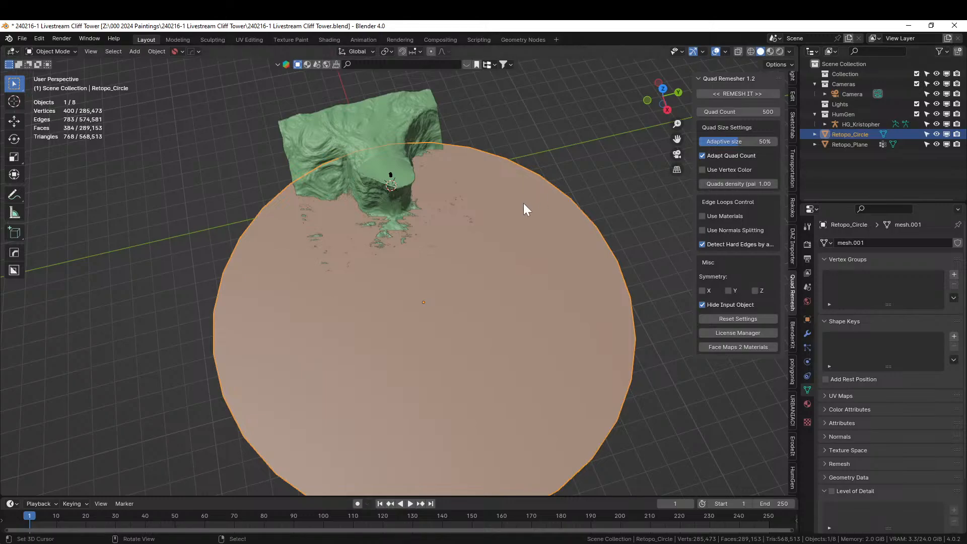
Move the remeshed disc into a new collection named Water.
key("m")
left_click(473, 231)
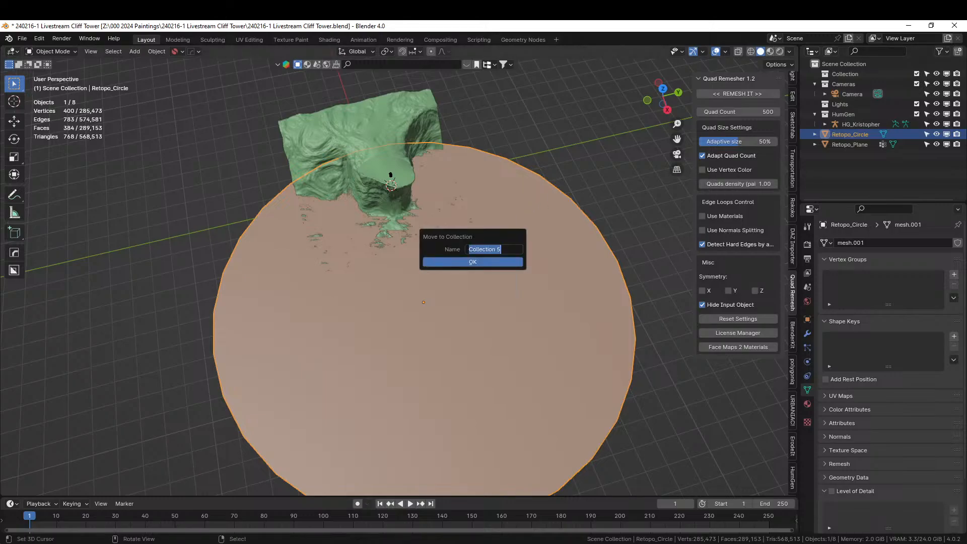
key("Return")
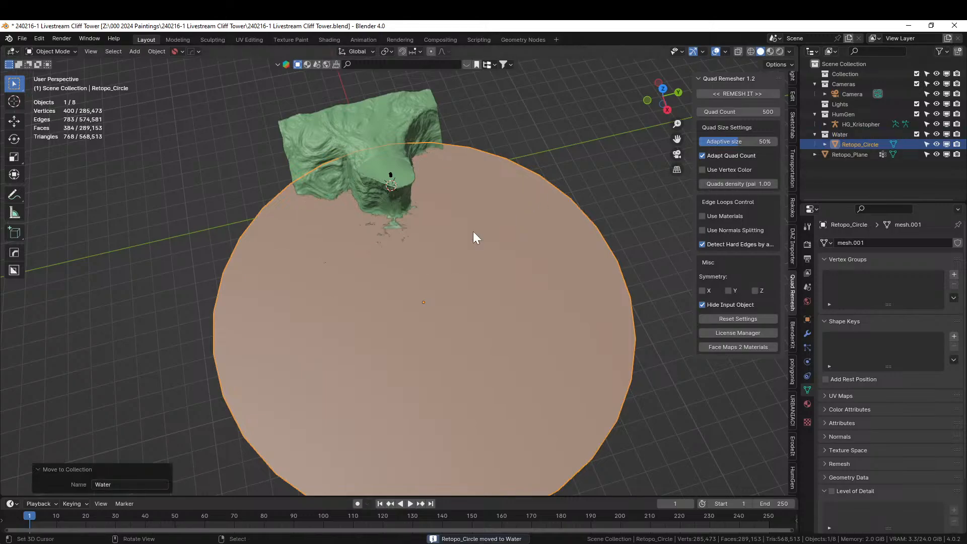
Apply Random Flow's Quick Displacement to the disc with Clouds noise and a strength of 5.
middle_click_drag(473, 231, 401, 213)
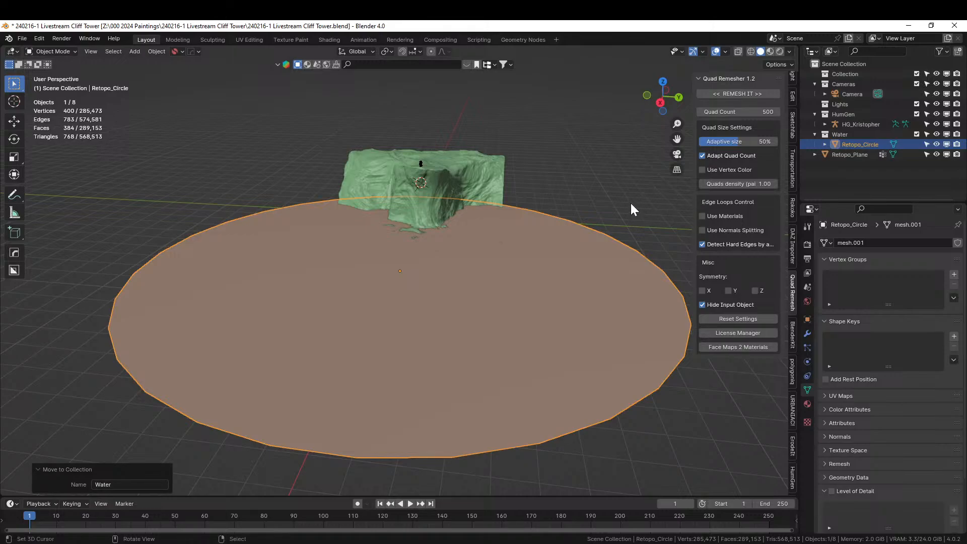
right_click(482, 334)
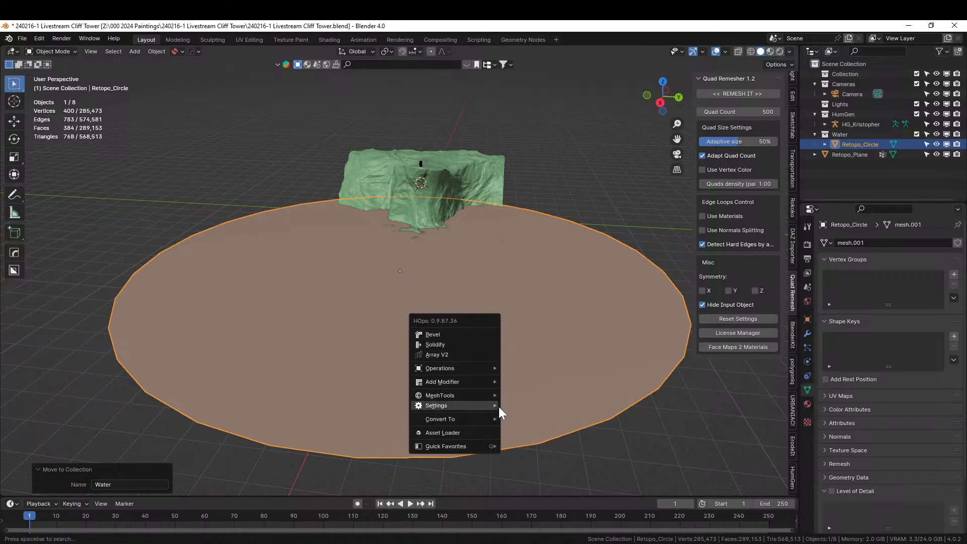
right_click(504, 301)
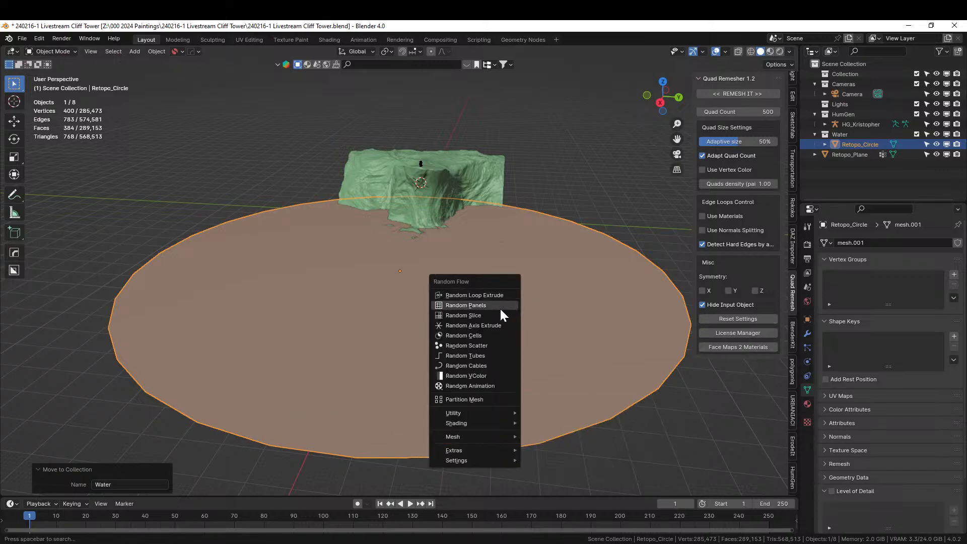
mouse_move(497, 414)
left_click(579, 452)
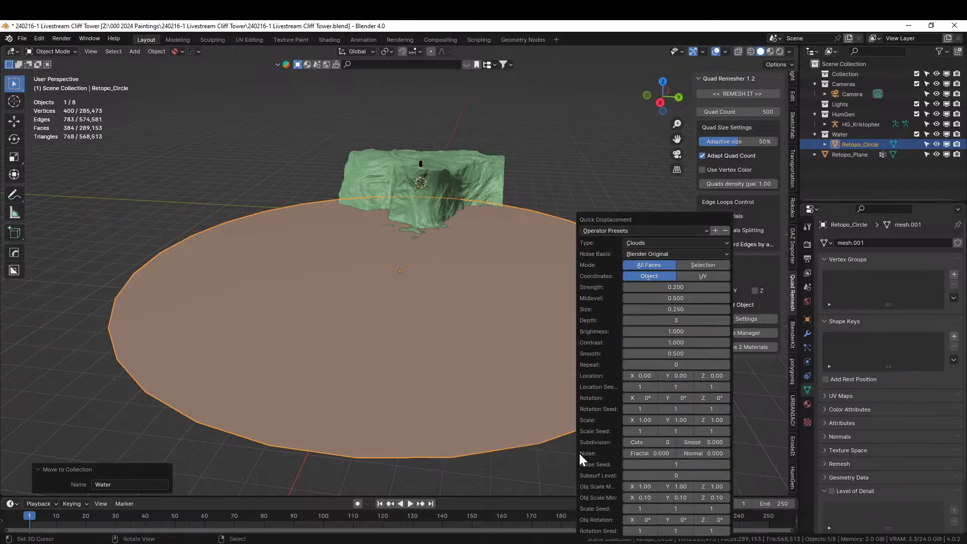
left_click(684, 287)
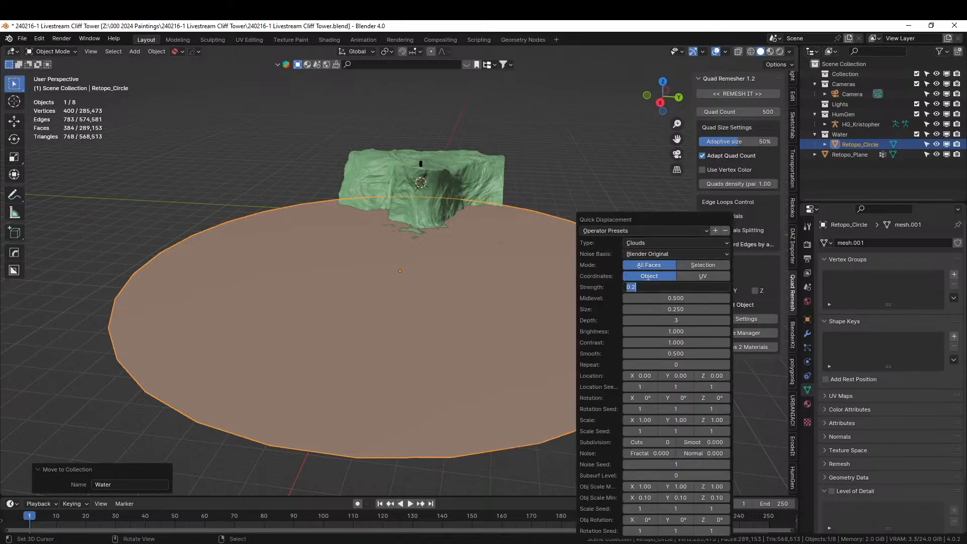
type("5")
key("Return")
Set the Quick Displacement's subdivision cuts to 1 for a finer rippled disc surface.
middle_click_drag(267, 155, 470, 244)
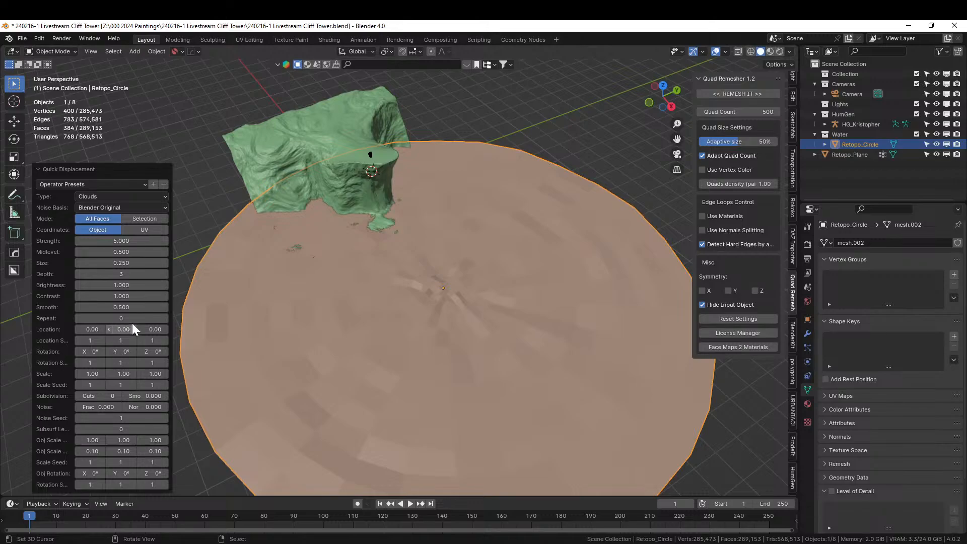
left_click(118, 396)
middle_click_drag(257, 356, 372, 318)
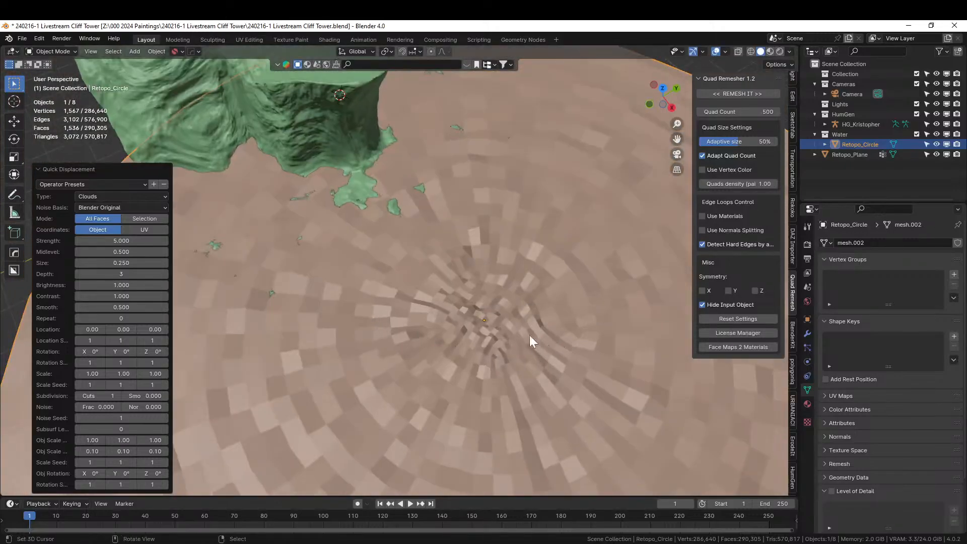
right_click(509, 331)
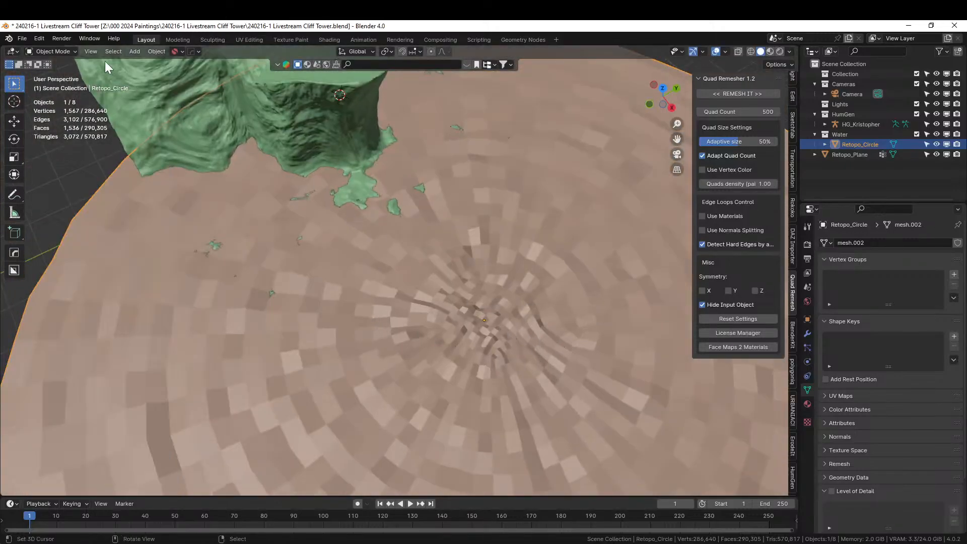
Smooth the pinched ripples around the disc's centre in Sculpt Mode, and return to Object Mode.
left_click(63, 51)
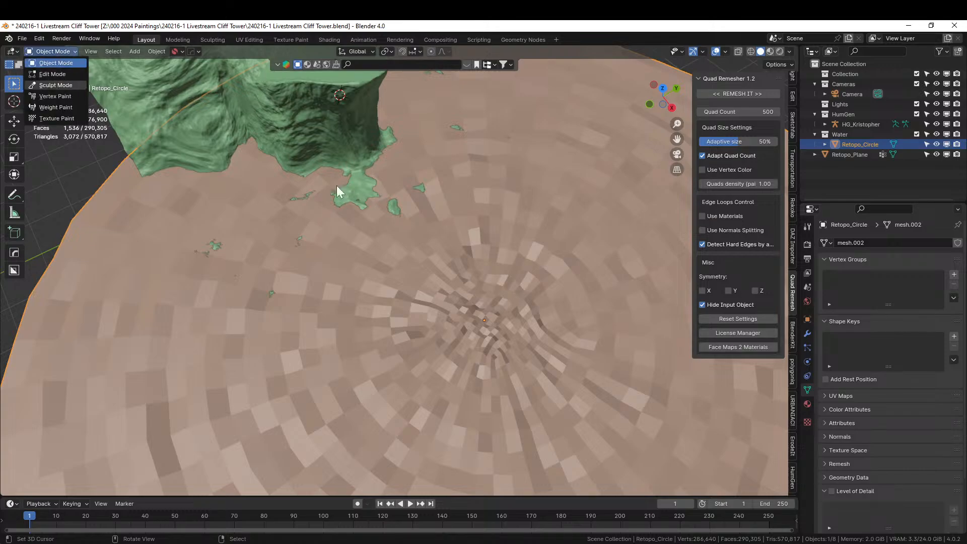
mouse_move(483, 320)
left_mouse_down("shift")
mouse_move(484, 330)
mouse_move(524, 327)
mouse_move(453, 302)
mouse_move(475, 318)
mouse_move(479, 293)
mouse_move(475, 411)
mouse_move(405, 304)
left_mouse_up("shift")
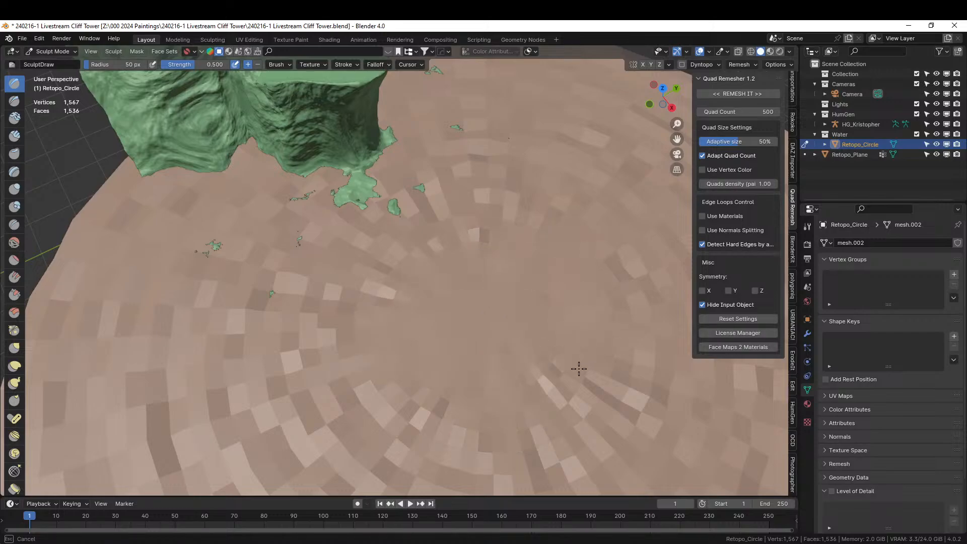
mouse_move(540, 319)
middle_mouse_down()
mouse_move(567, 259)
mouse_move(514, 279)
mouse_move(350, 244)
middle_mouse_up()
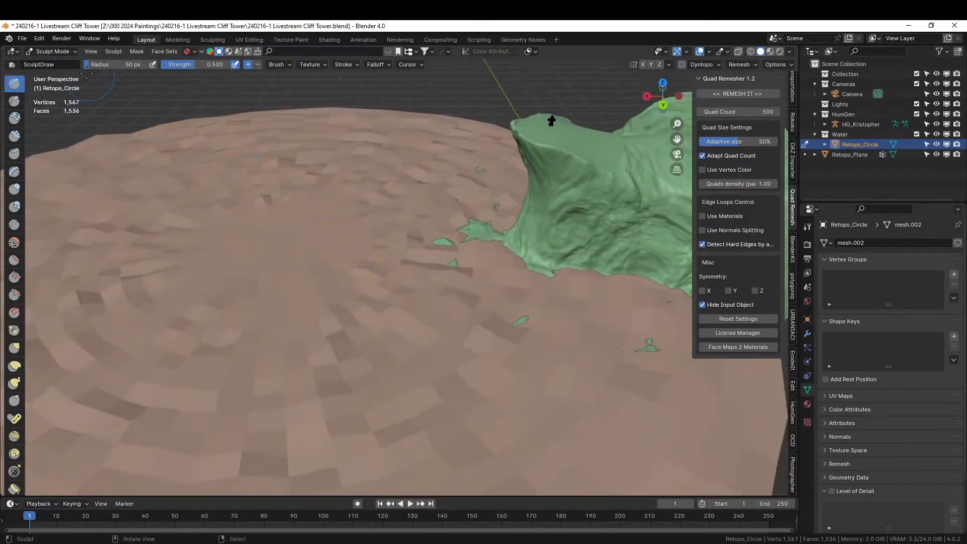
left_click(54, 51)
left_click(54, 62)
scroll(261, 198, "down", 5)
mouse_move(272, 197)
middle_mouse_down()
mouse_move(304, 169)
mouse_move(307, 151)
mouse_move(316, 190)
middle_mouse_up()
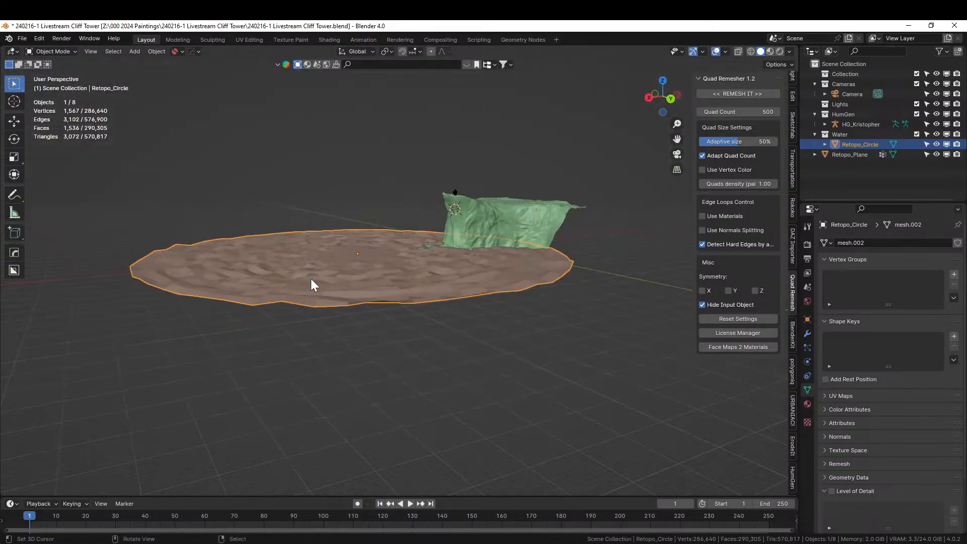
Add a Solidify modifier to the water disc and thicken it downwards into a slab.
key("q")
mouse_move(309, 335)
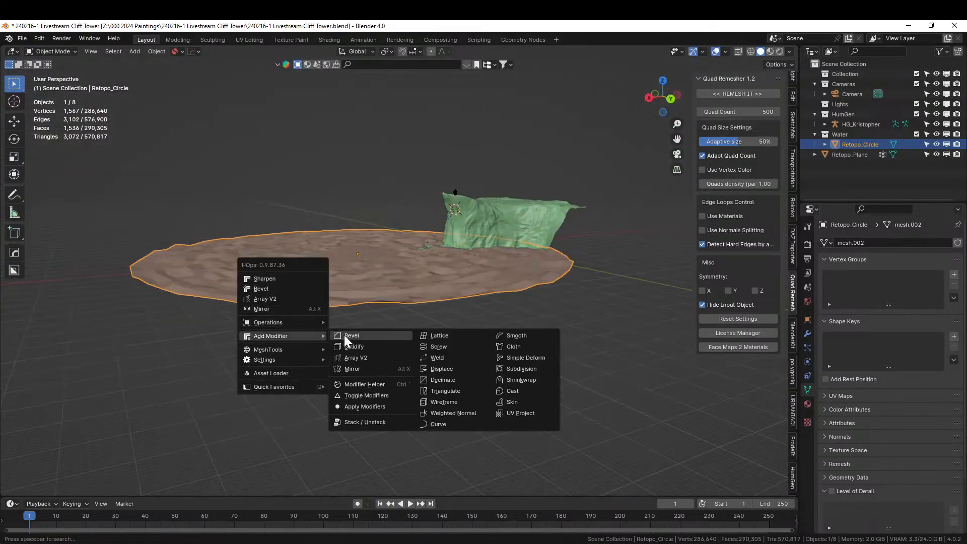
left_click(374, 347)
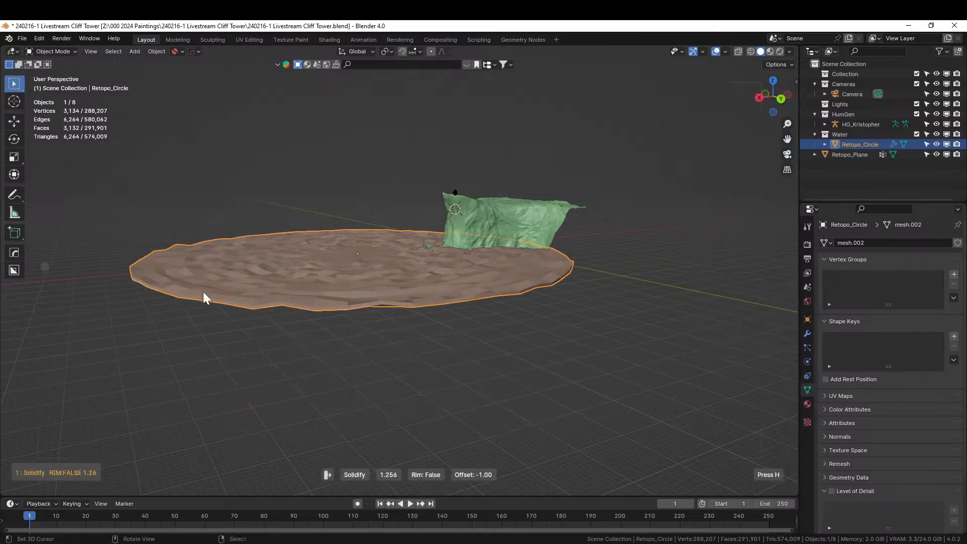
left_click(583, 202)
middle_click_drag(552, 223, 554, 254)
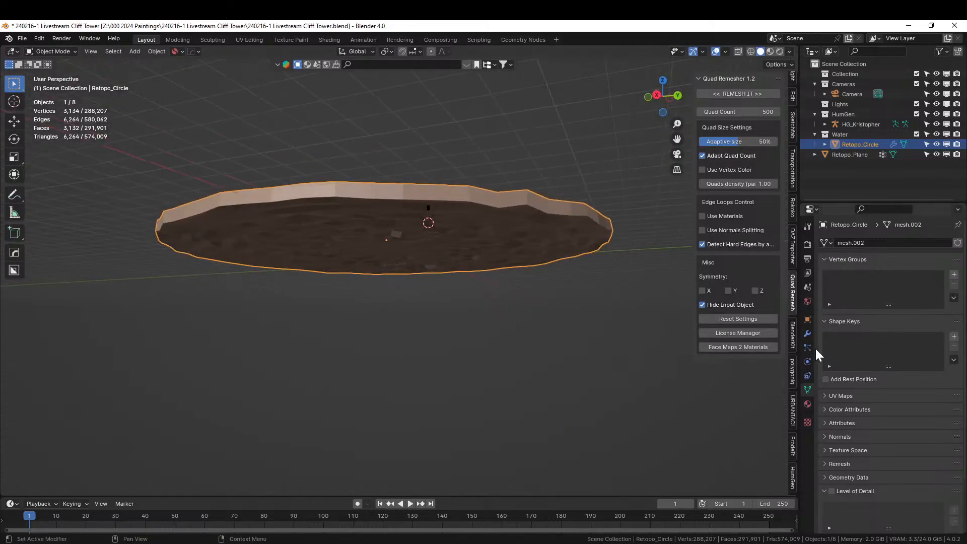
Apply the disc's Solidify modifier, check the mesh in Edit Mode, and save the file.
left_click(807, 334)
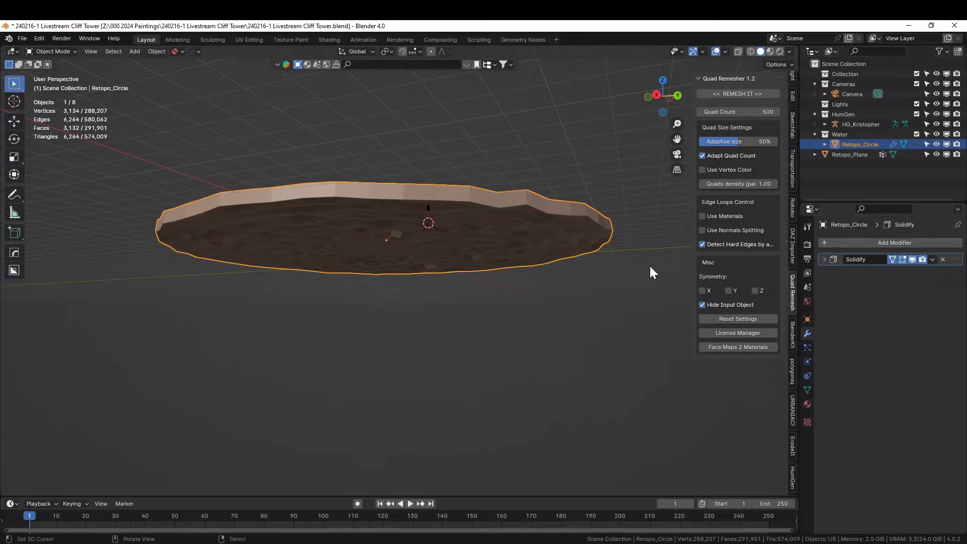
middle_click_drag(669, 304, 567, 331)
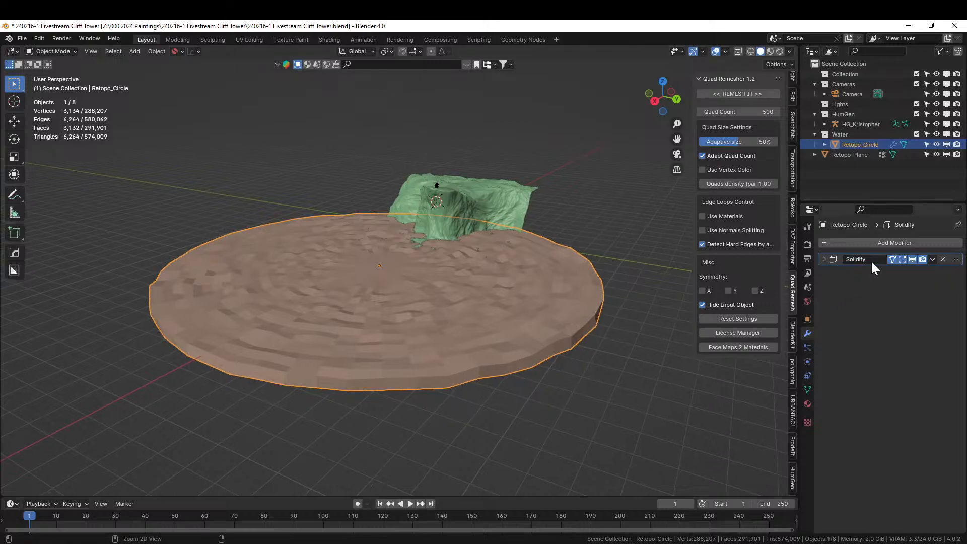
key("ctrl+a")
key("Tab")
middle_click_drag(539, 285, 516, 183)
scroll(488, 240, "up", 2)
right_click(596, 397)
scroll(598, 398, "down", 2)
middle_click_drag(591, 376, 647, 486)
key("Tab")
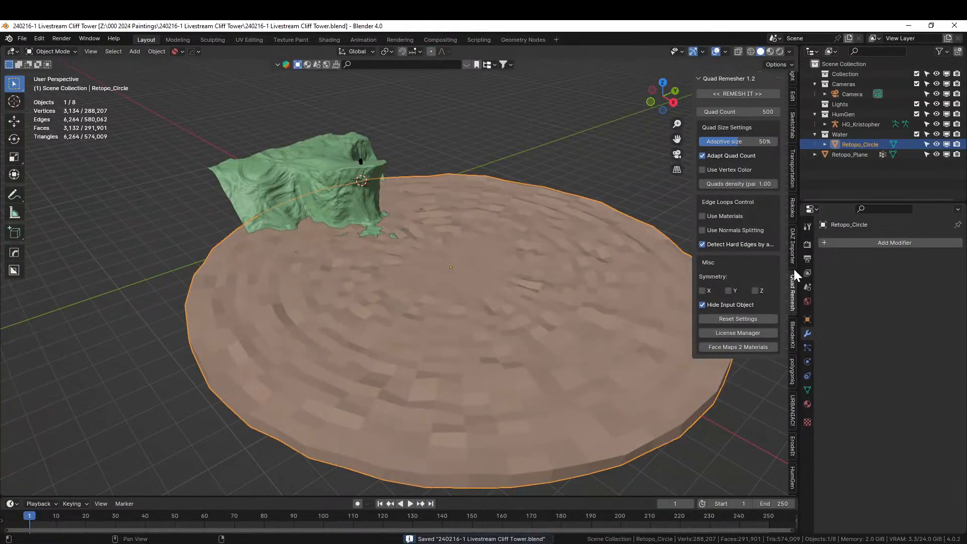
Assign aquatiq's Water Lake material from the water category to the disc.
left_click(792, 360)
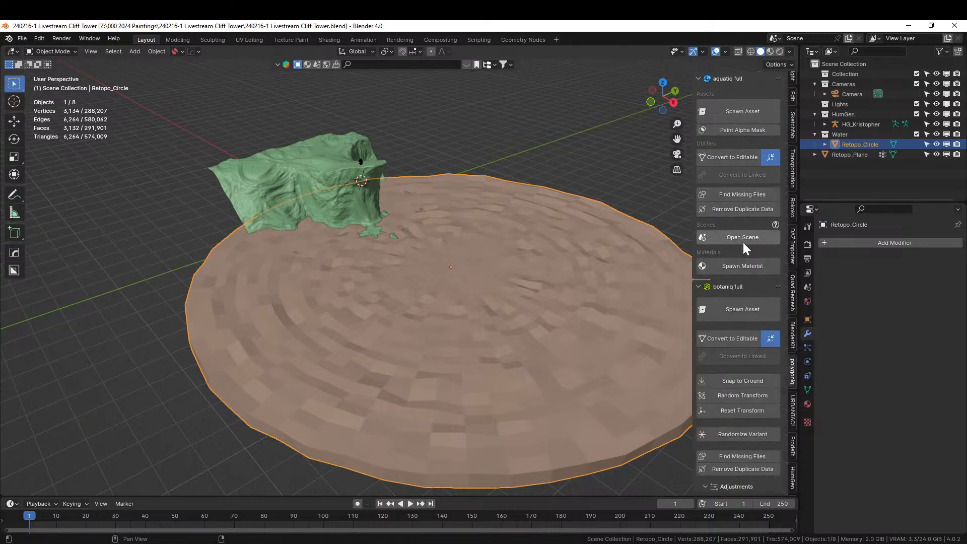
left_click(751, 266)
left_click(741, 370)
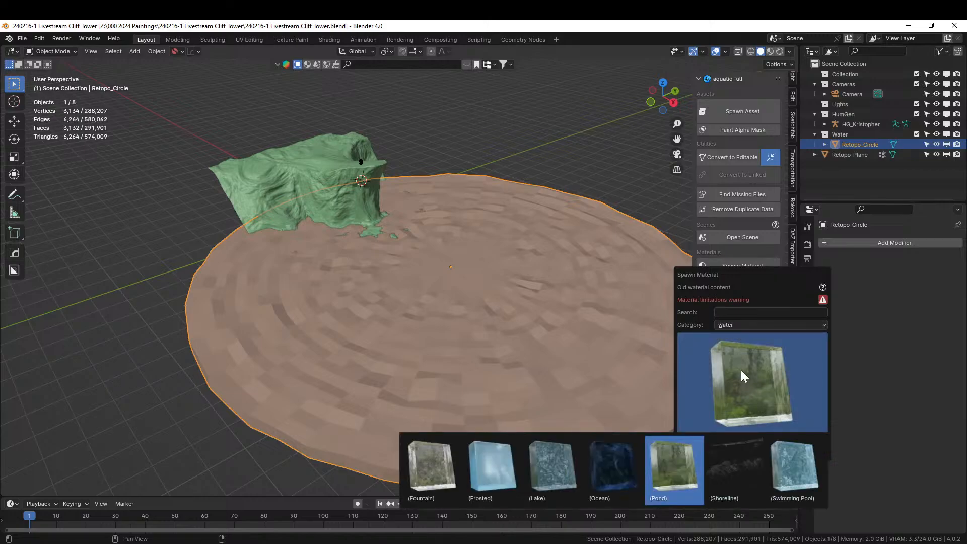
left_click(562, 478)
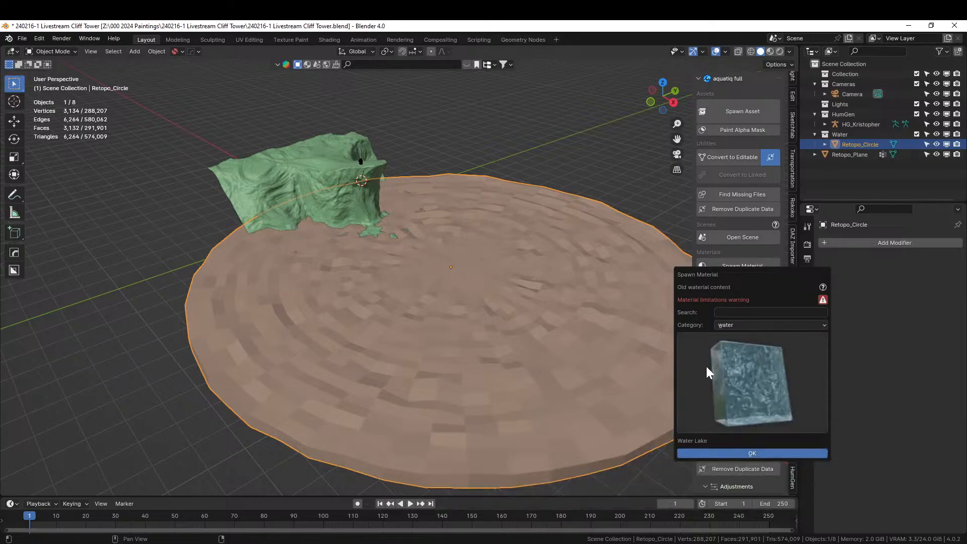
left_click(755, 453)
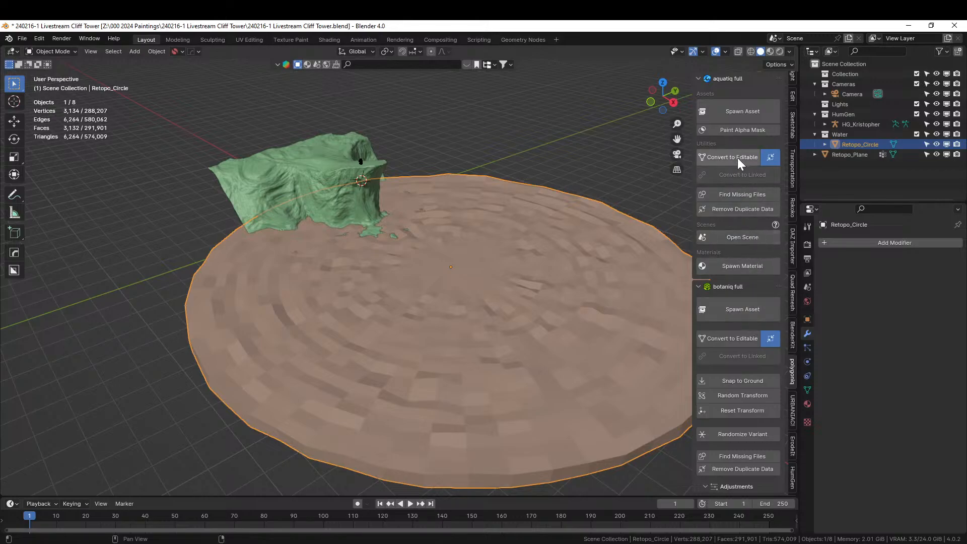
Set the aq_Water_Lake material's Cycles/Eevee value to 0 and show the water in Rendered viewport shading.
left_click(806, 404)
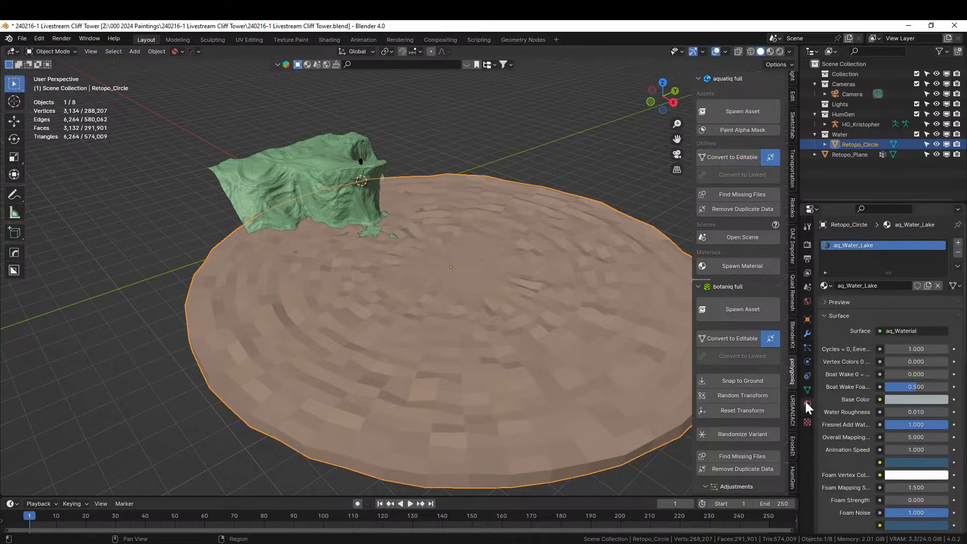
left_click(920, 350)
type("0")
key("Return")
left_click(781, 50)
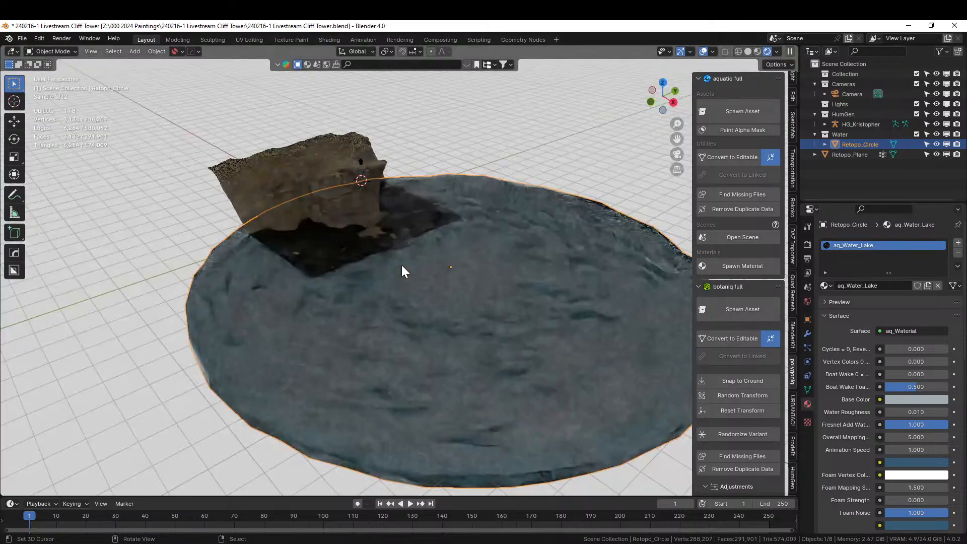
middle_click_drag(457, 396, 391, 368)
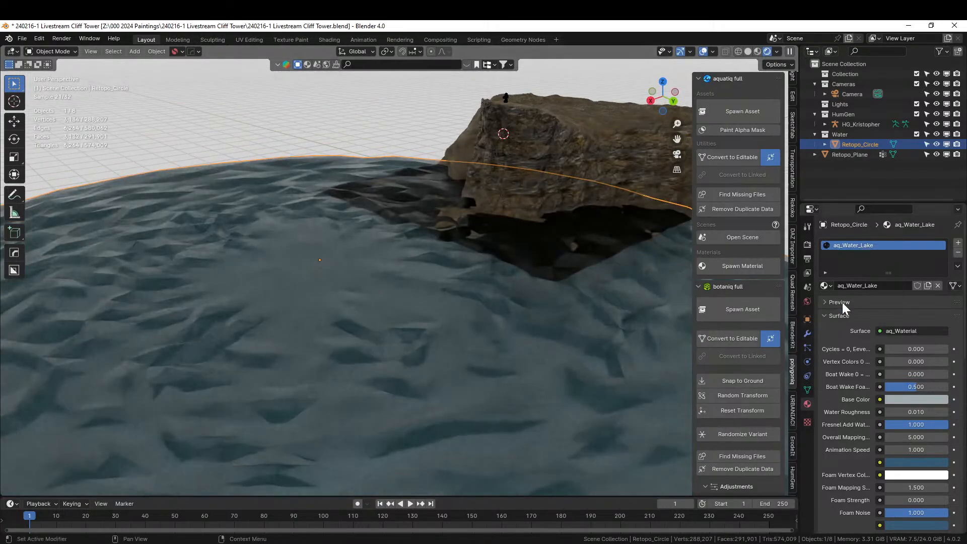
Add a Smooth modifier to the water disc.
left_click(803, 334)
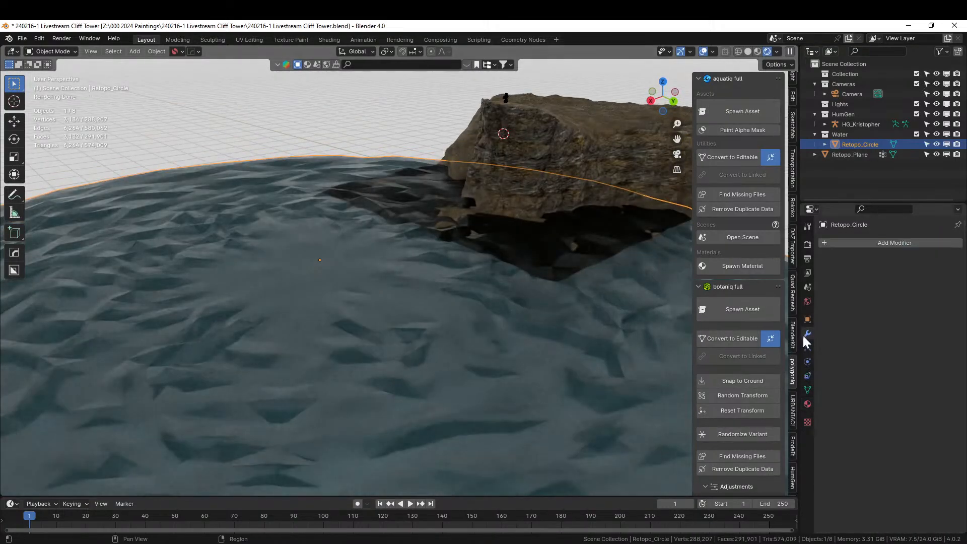
left_click(860, 240)
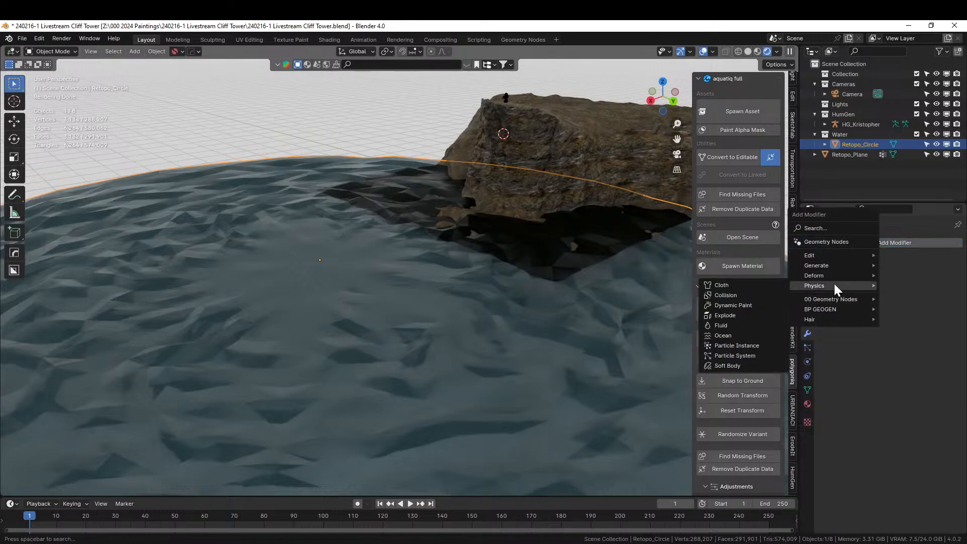
mouse_move(830, 276)
left_click(736, 376)
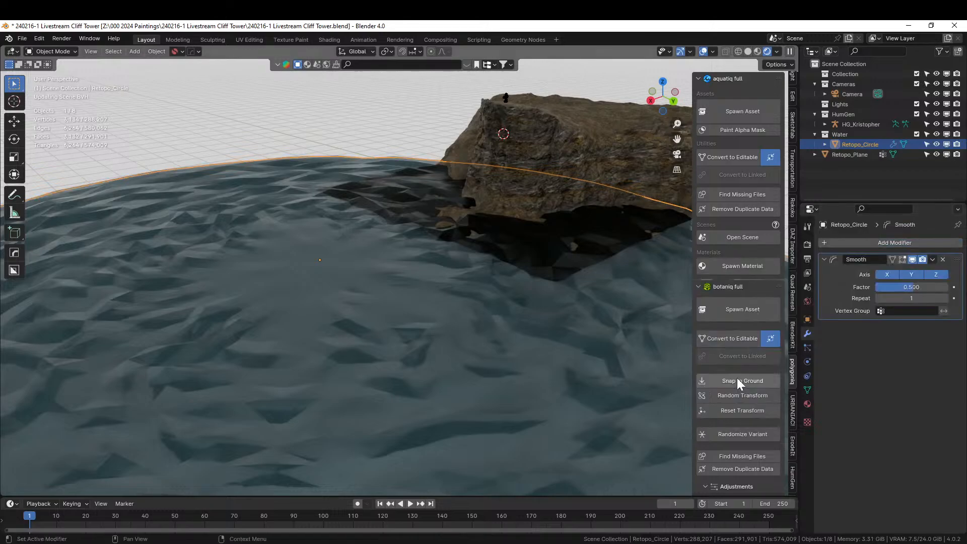
Try 20 and 10 repeats on the water disc's Smooth modifier and compare the ripples.
left_click(911, 298)
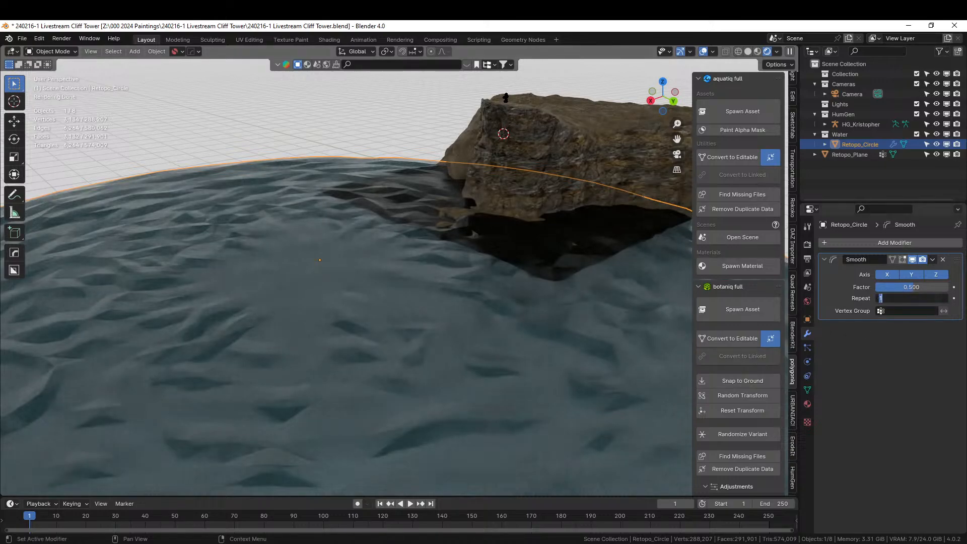
type("20")
key("Return")
middle_click_drag(533, 276, 467, 265)
left_click(910, 298)
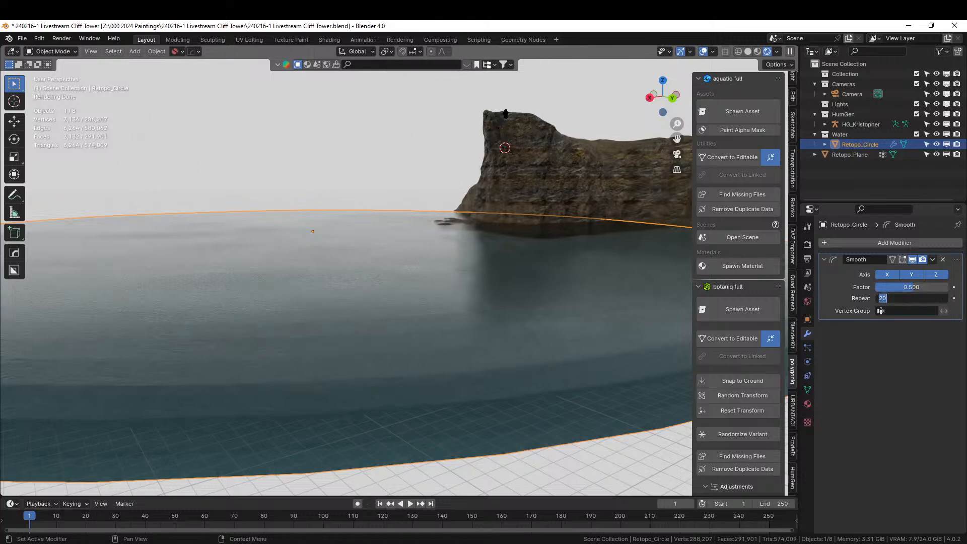
type("10")
key("Return")
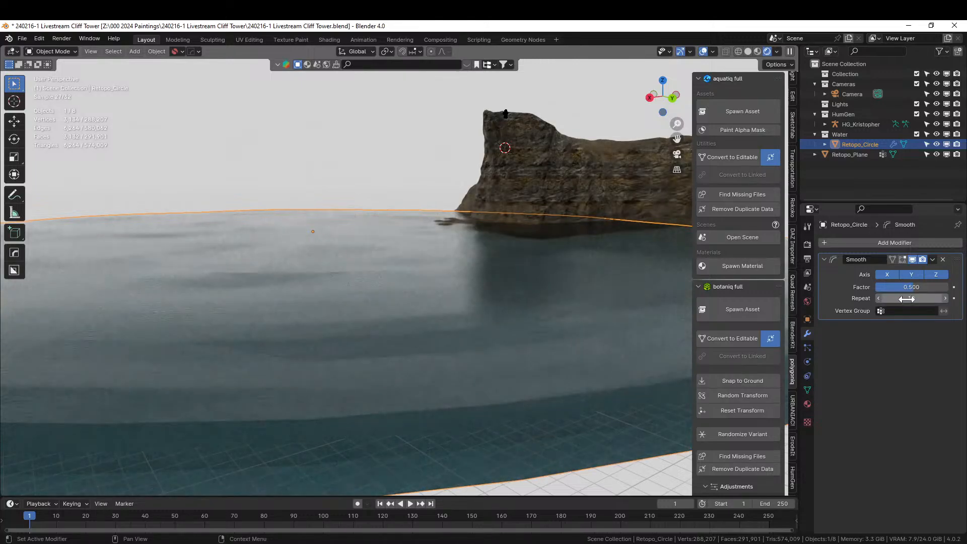
middle_click_drag(569, 282, 522, 282)
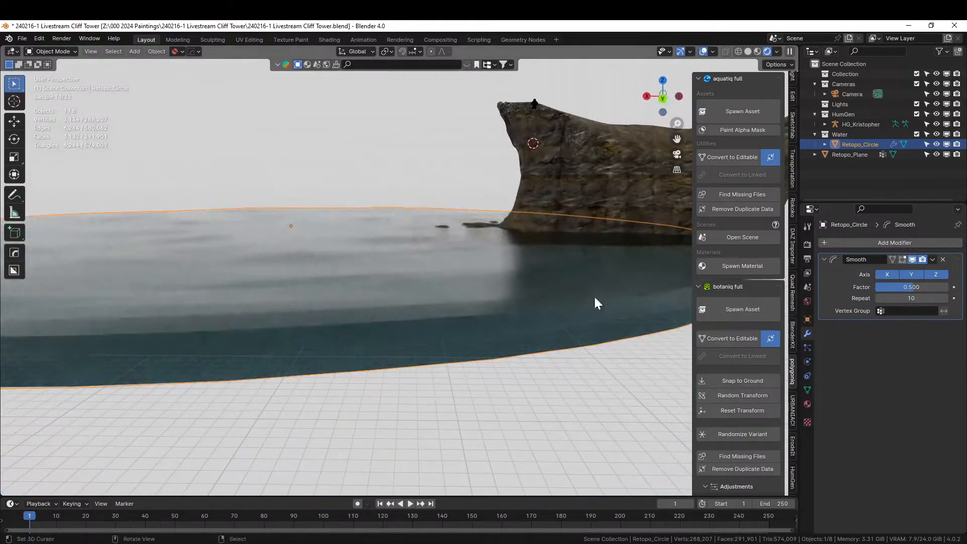
Set the water disc's Smooth modifier to 8 repeats and apply the modifier.
left_click(907, 298)
type("8")
key("Return")
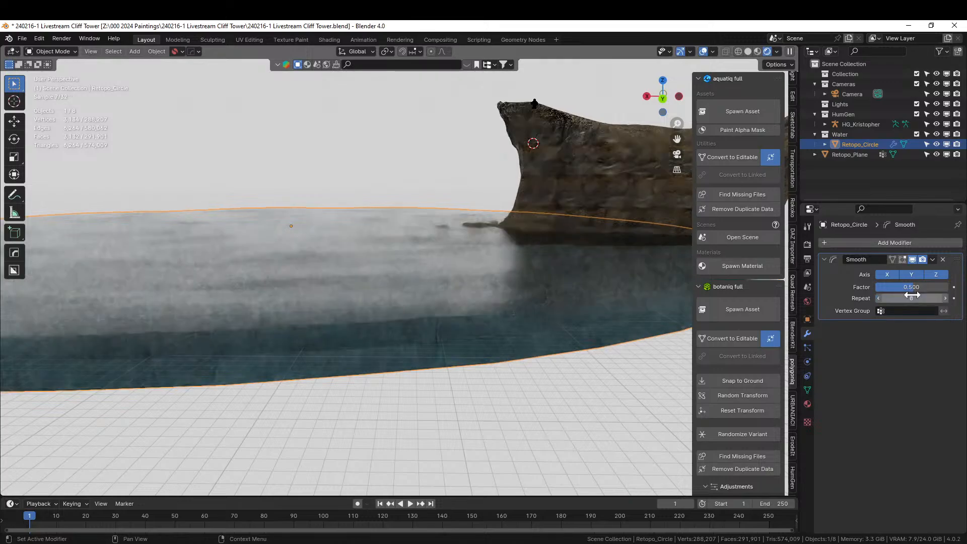
middle_click_drag(536, 294, 435, 392)
key("ctrl+a")
scroll(436, 398, "down", 5)
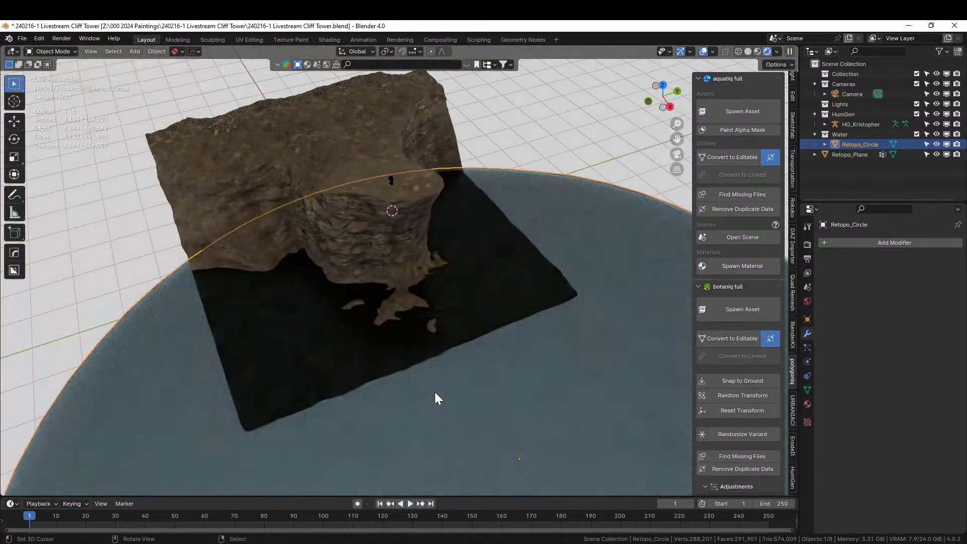
Isolate the Retopo_Plane terrain in local view with Solid shading and enter Edit Mode.
middle_click_drag(457, 379, 515, 346)
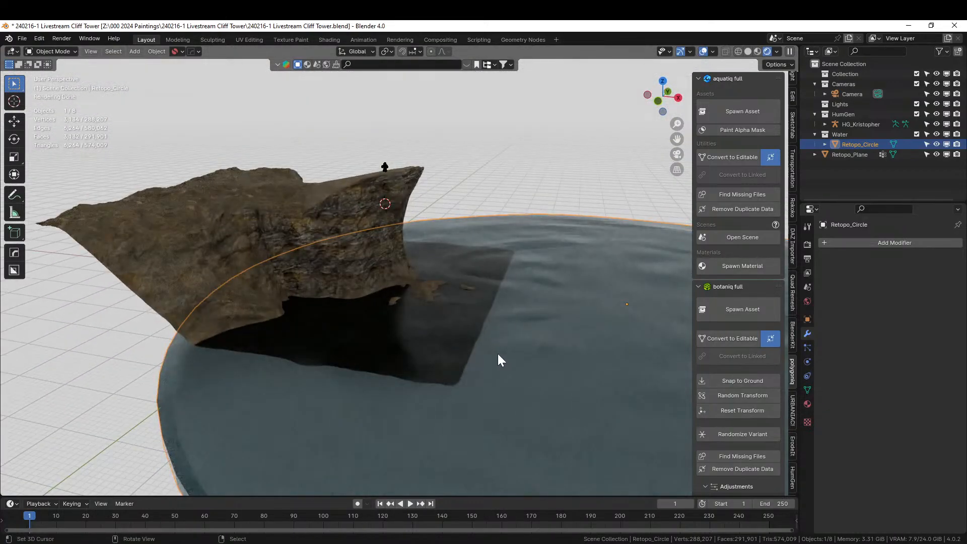
left_click(242, 222)
left_click(747, 51)
mouse_move(511, 264)
middle_mouse_down()
mouse_move(457, 312)
mouse_move(512, 322)
middle_mouse_up()
key("KP_Divide")
key("Tab")
Select the boundary edge loop along the terrain's outer side.
scroll(490, 434, "up", 3)
left_click(123, 425)
middle_click_drag(123, 425, 288, 438)
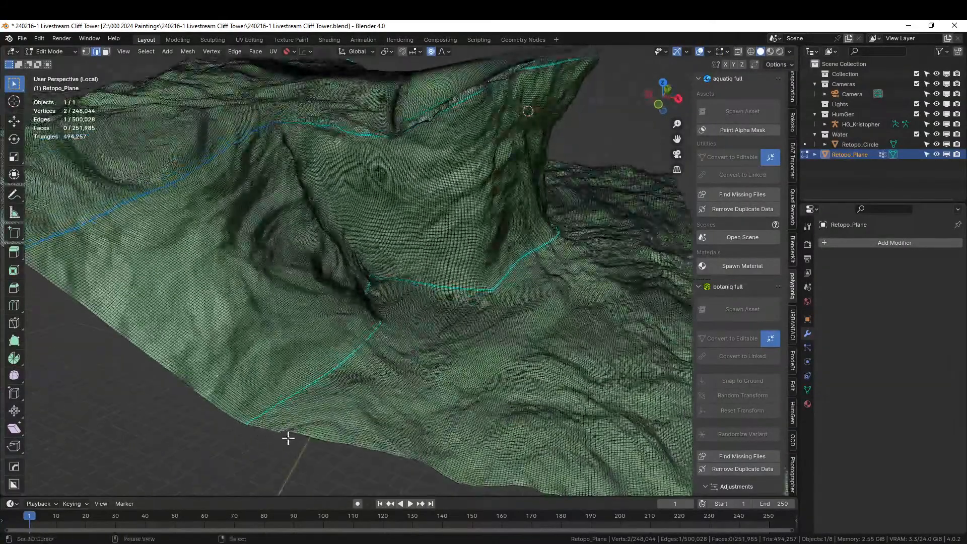
right_click(313, 436, "alt")
key("ctrl+z")
right_click(325, 440, "alt")
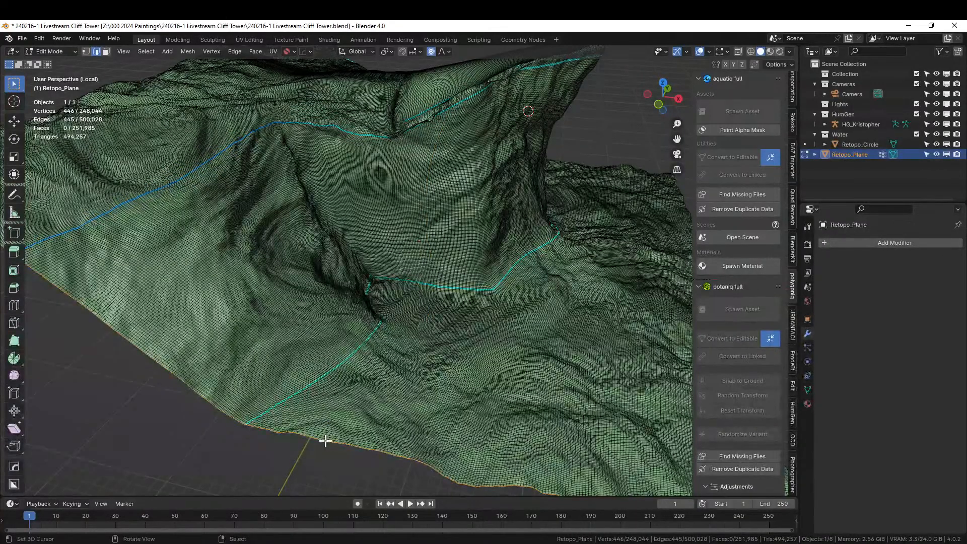
scroll(275, 426, "down", 4)
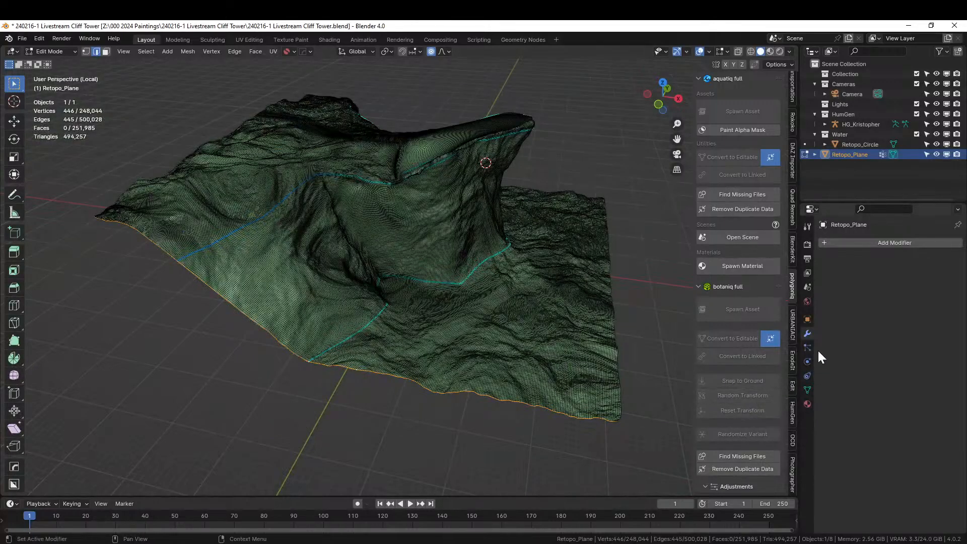
Deselect the Top and Cliff vertex groups from the boundary edge selection.
left_click(808, 389)
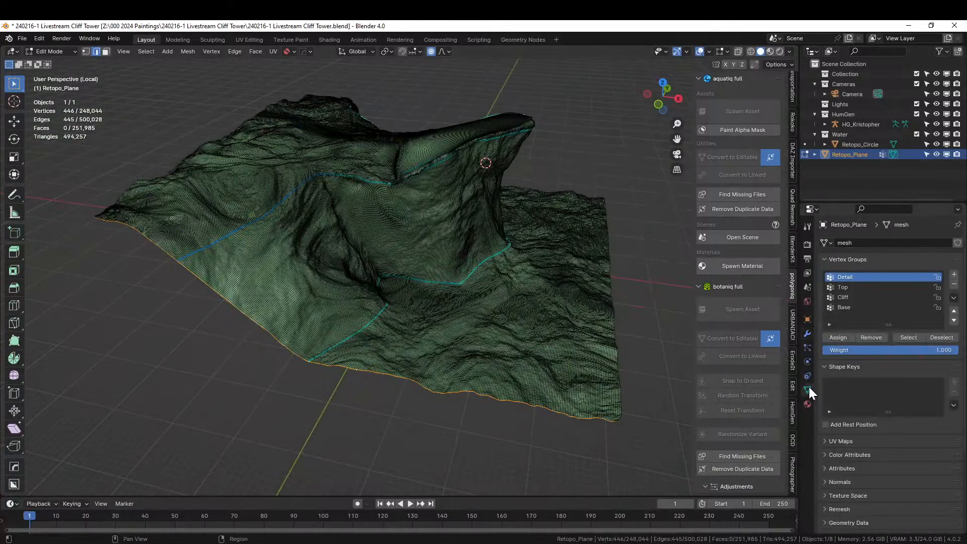
left_click(851, 287)
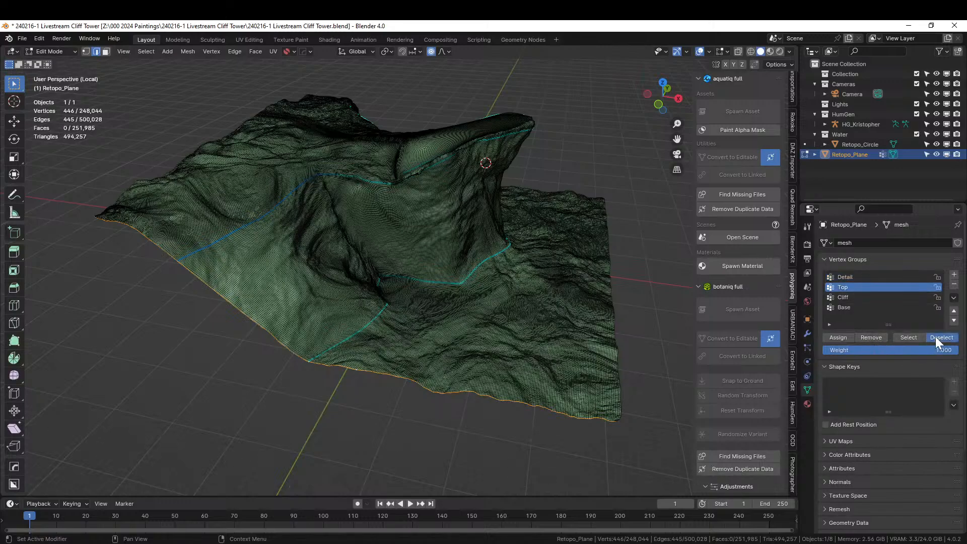
left_click(841, 296)
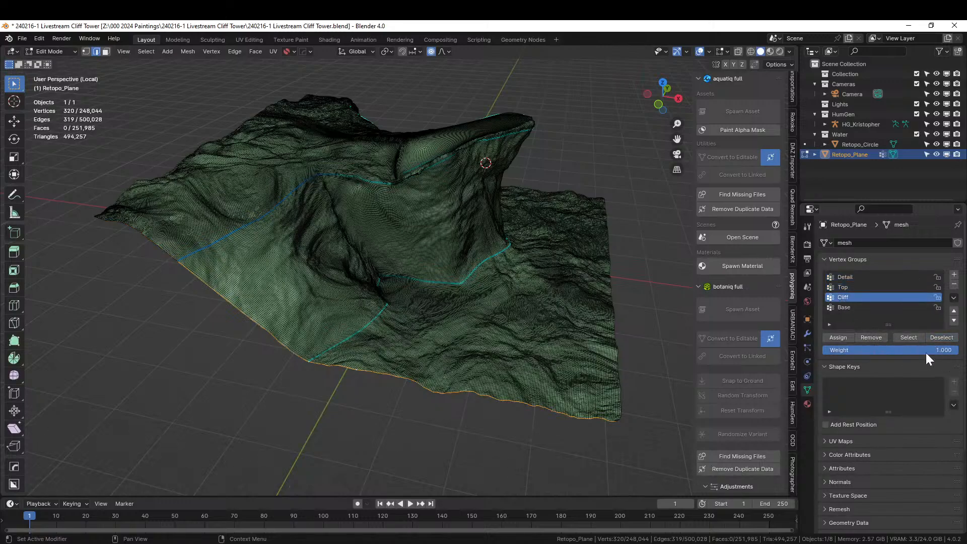
left_click(935, 336)
Extend the edge selection along the rest of the base's outer border and extrude the border edges in place.
middle_click_drag(503, 294, 402, 286)
scroll(363, 326, "up", 2)
middle_click_drag(362, 326, 373, 302)
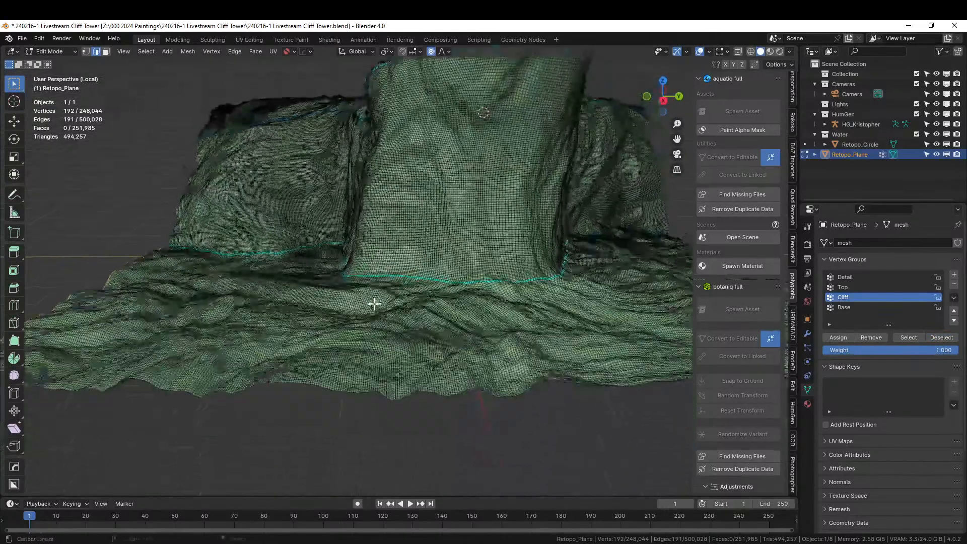
scroll(326, 371, "up", 3)
middle_click_drag(273, 418, 317, 337, "shift")
left_click(340, 268, "alt+shift")
middle_click_drag(425, 294, 345, 363)
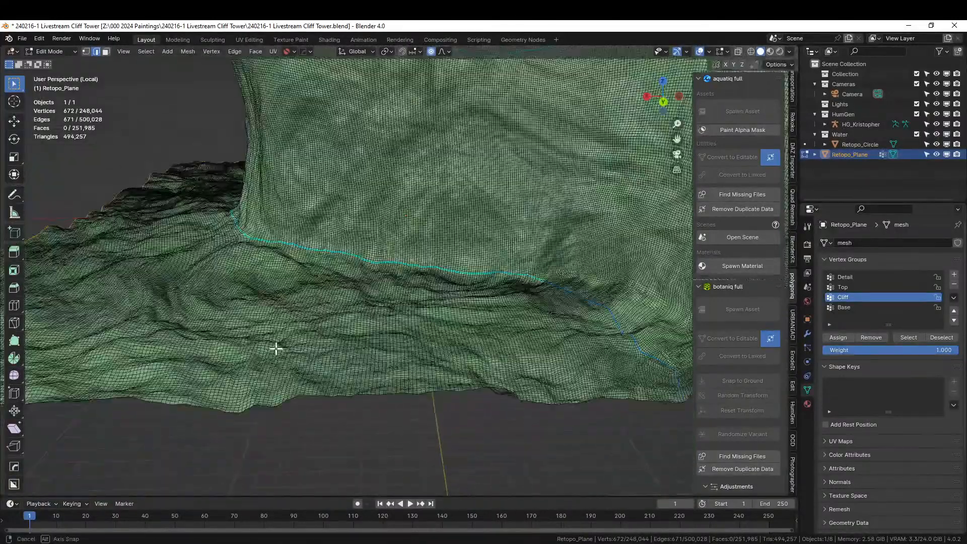
middle_click_drag(276, 348, 276, 423)
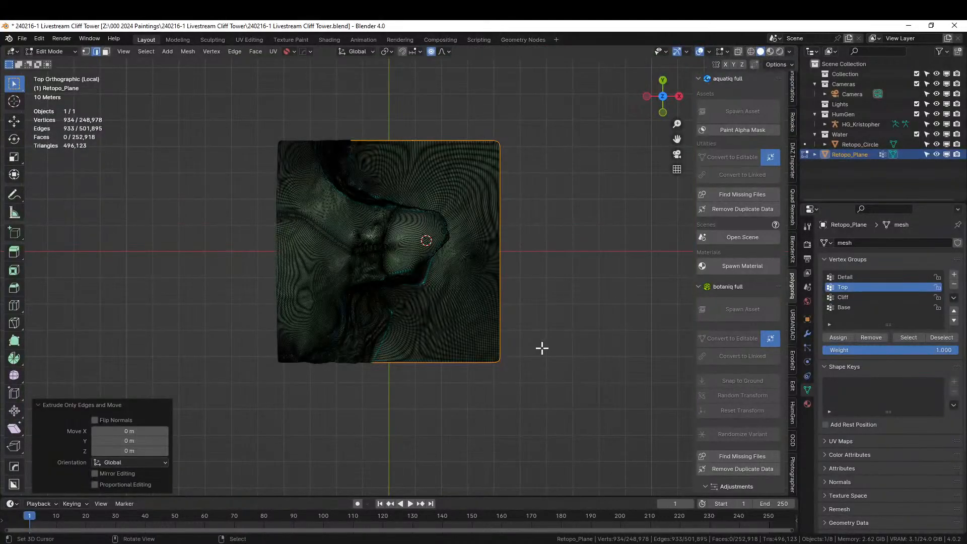
Try scaling the extruded border outward by 2.455 in X and Y with Z locked and proportional editing on.
key("s")
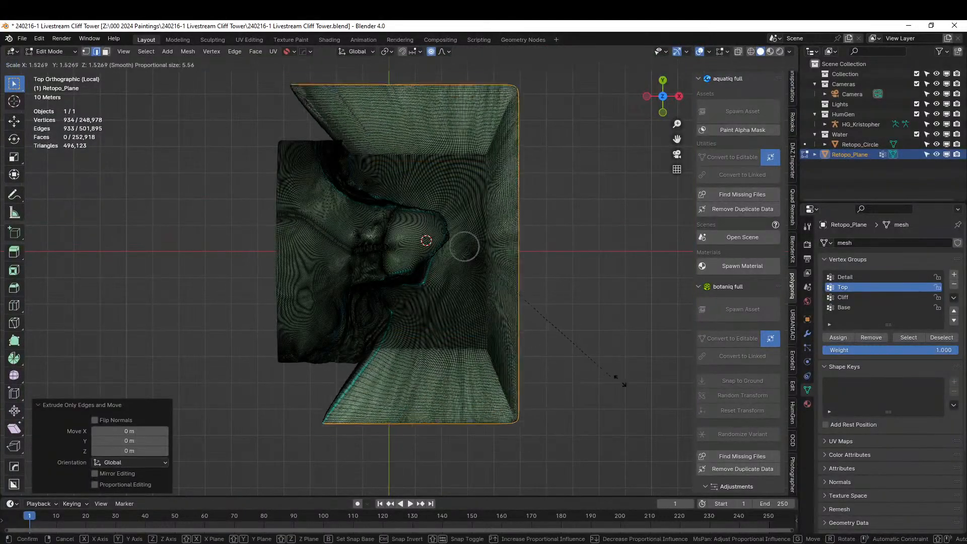
key("Escape")
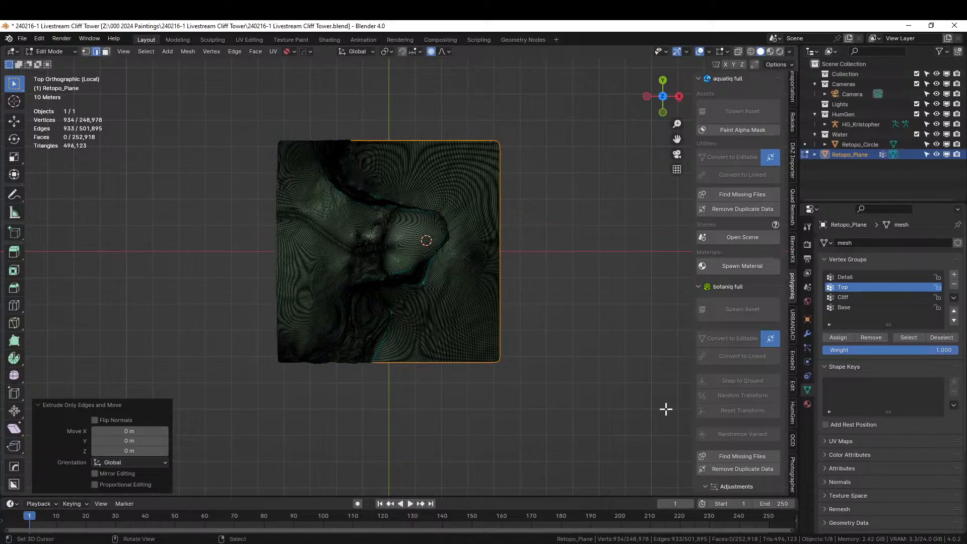
key("s")
key("shift+z")
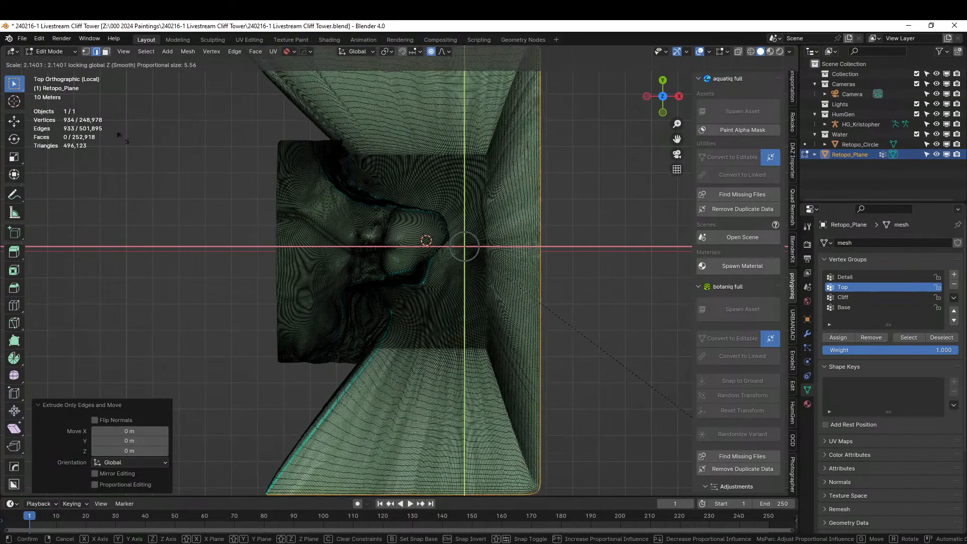
left_click(101, 145)
scroll(192, 194, "down", 4)
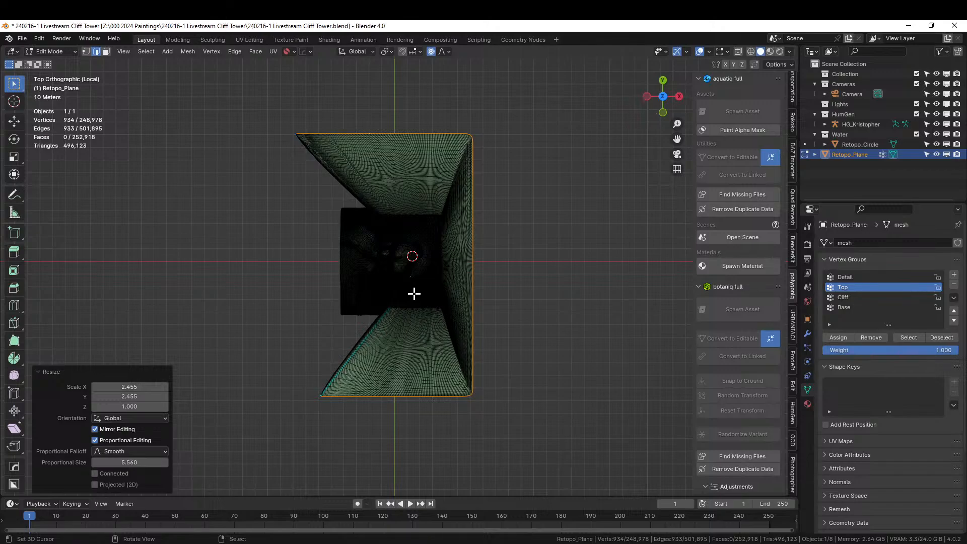
key("g")
key("x")
right_click(504, 306)
Turn off proportional editing and undo the border scaling.
key("o")
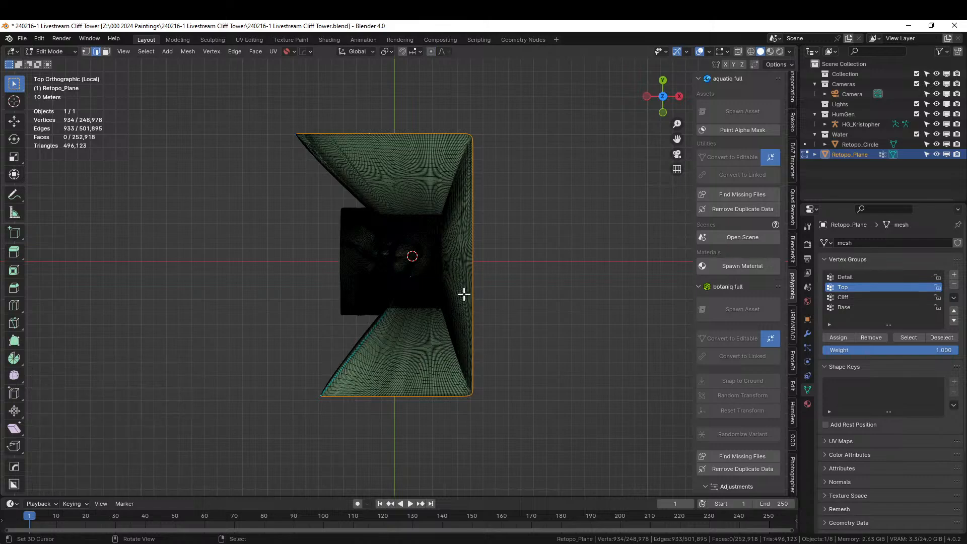
middle_click_drag(464, 294, 410, 216)
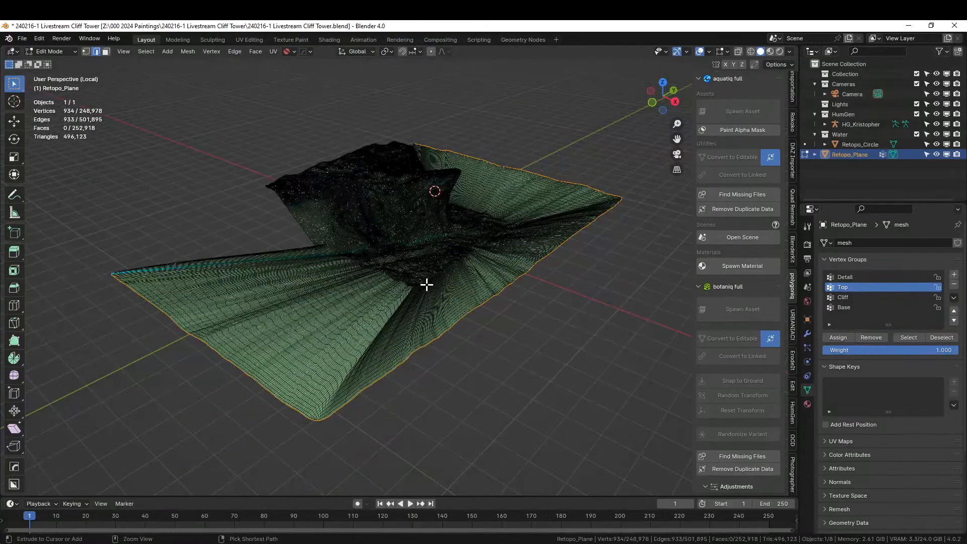
key("ctrl+z")
scroll(427, 285, "up", 5)
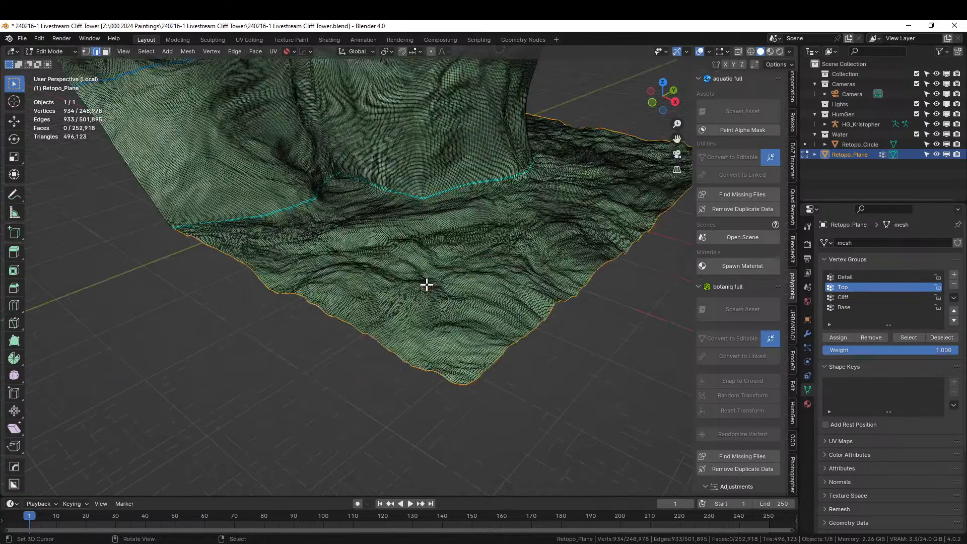
Extrude the base's border edges and scale them outward by 2.508 in X and Y, keeping Z locked.
key("alt+e")
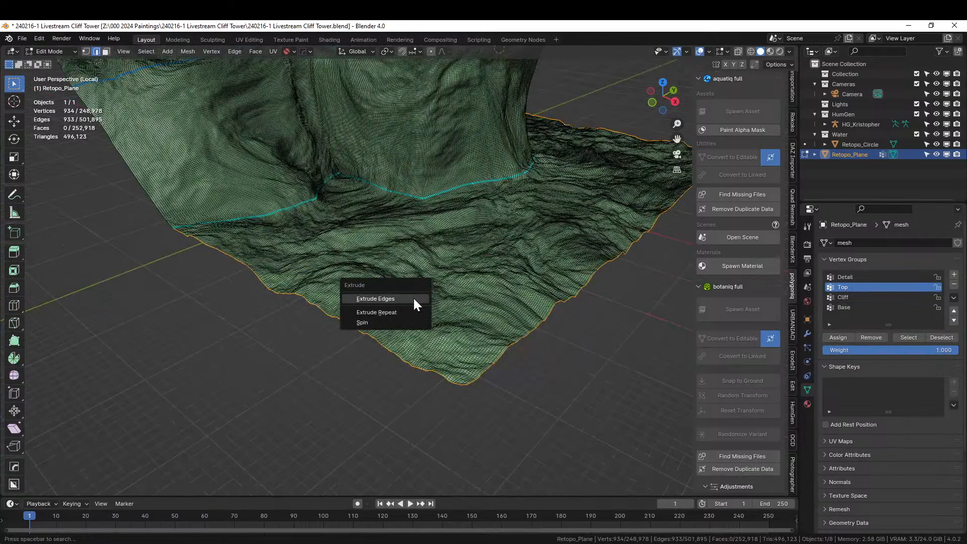
left_click(393, 298)
key("s")
key("shift+z")
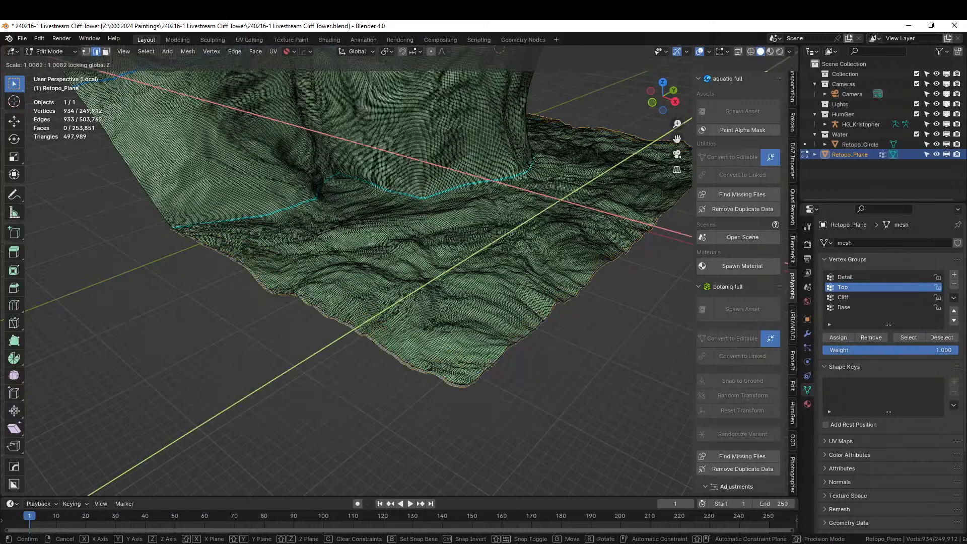
left_click(447, 181)
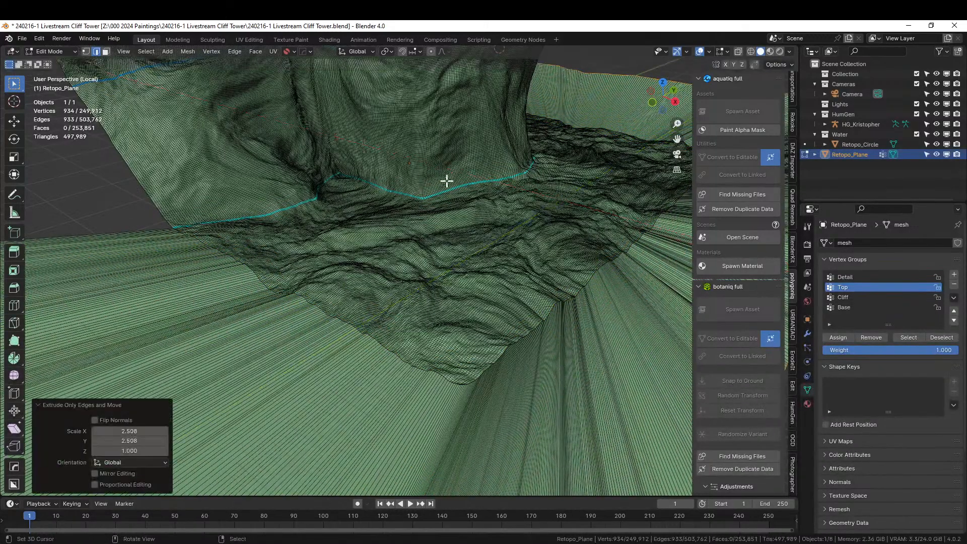
Move the extruded border 83.57 m along X and lower it 28.099 m along Z.
scroll(446, 181, "down", 7)
key("KP_7")
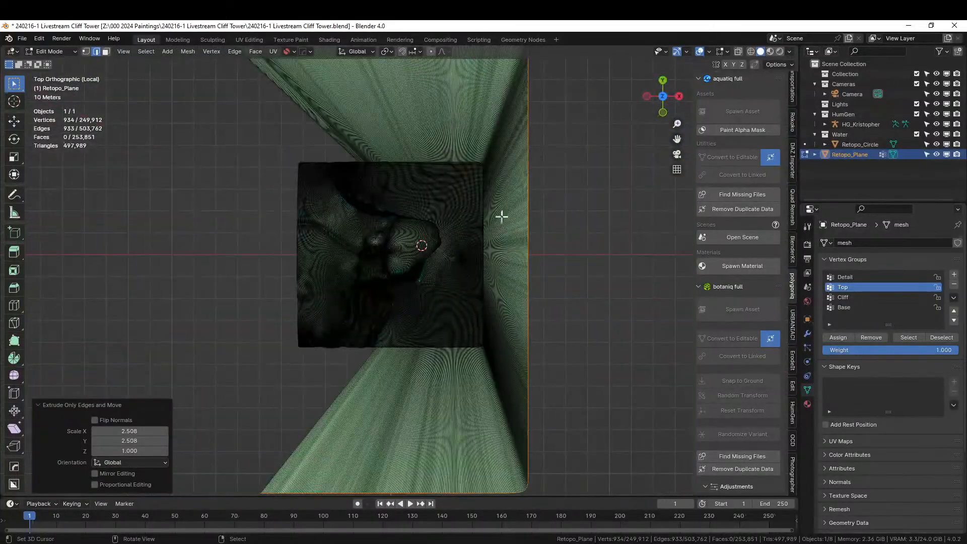
key("g")
key("x")
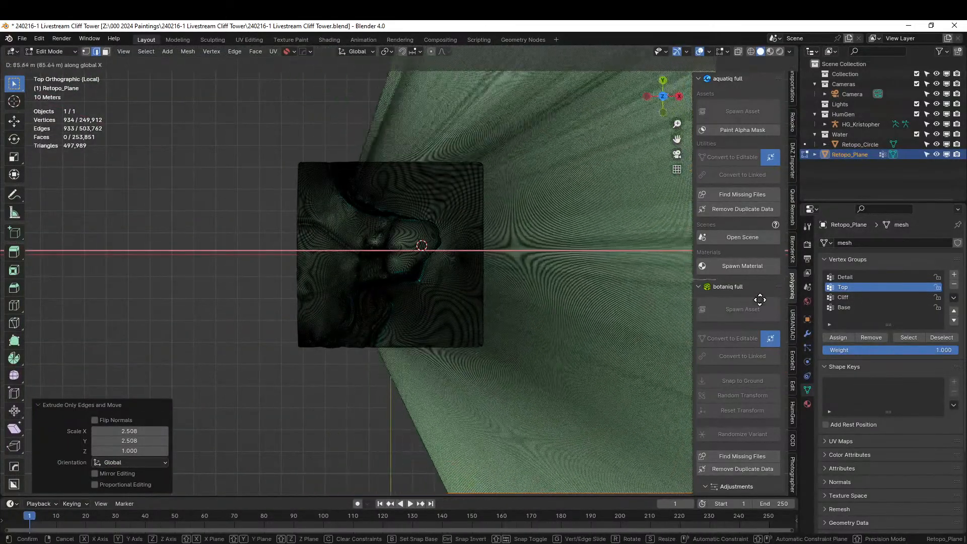
left_click(744, 299)
middle_click_drag(745, 300, 532, 304)
key("g")
key("z")
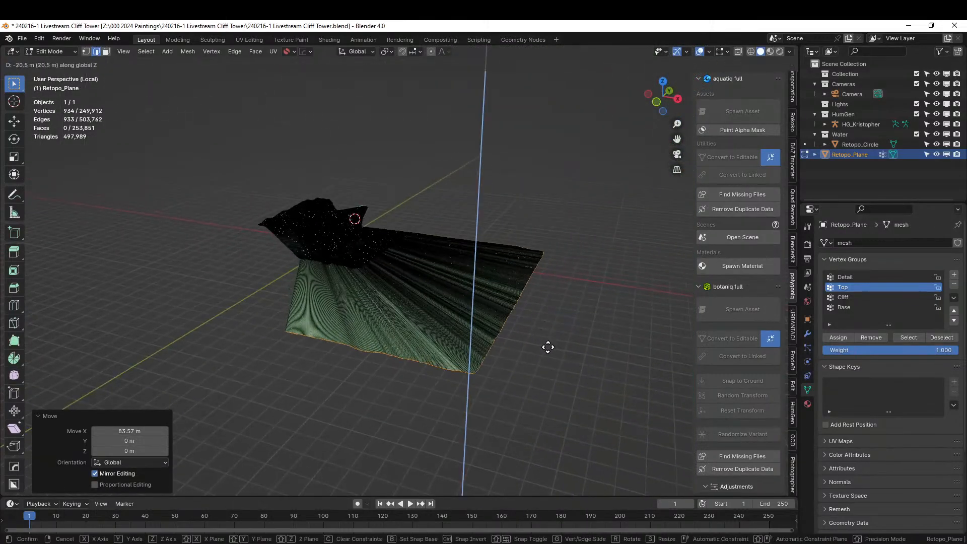
left_click(548, 350)
middle_click_drag(466, 345, 468, 379)
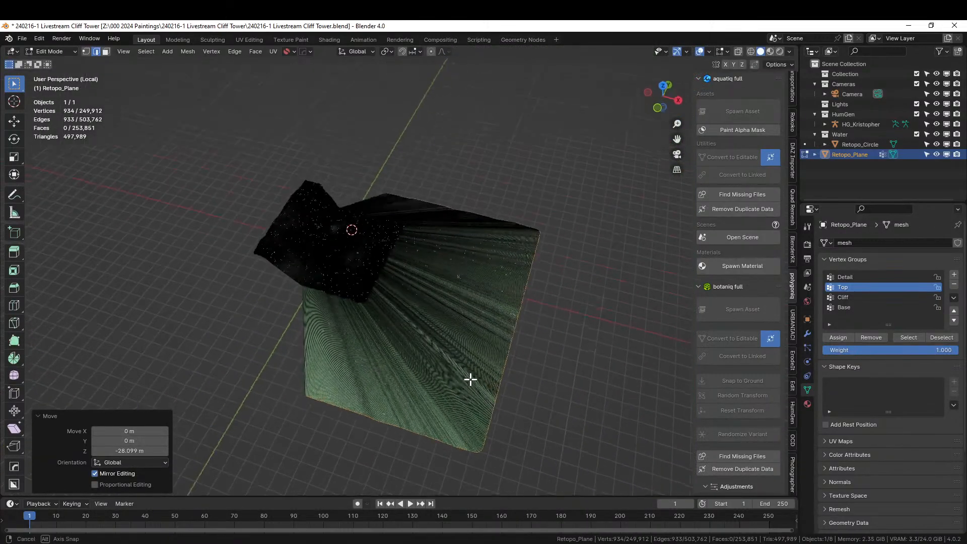
Leave local view, switch to Rendered shading and check where the cliff base meets the water.
key("KP_Divide")
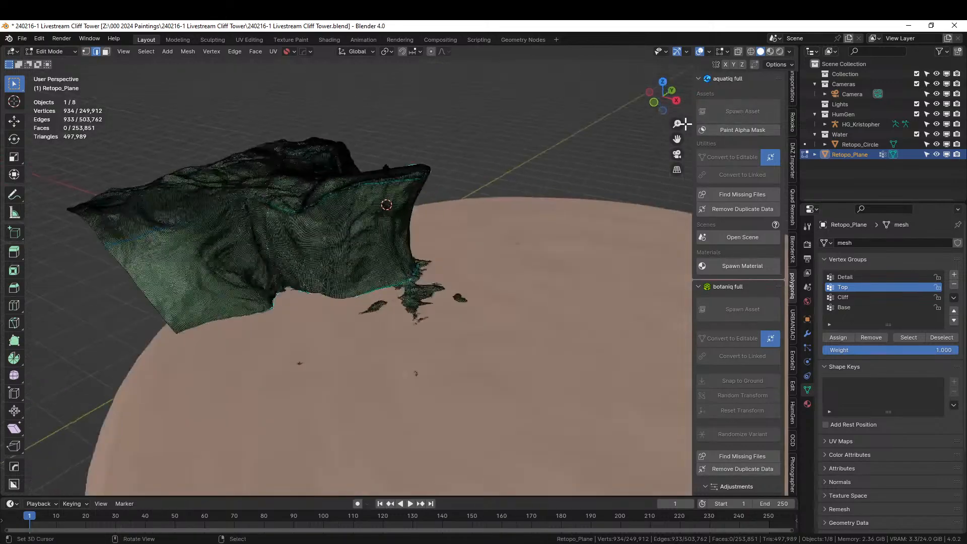
left_click(779, 51)
mouse_move(526, 85)
middle_mouse_down()
mouse_move(522, 60)
mouse_move(483, 179)
mouse_move(466, 119)
mouse_move(503, 71)
mouse_move(514, 98)
middle_mouse_up()
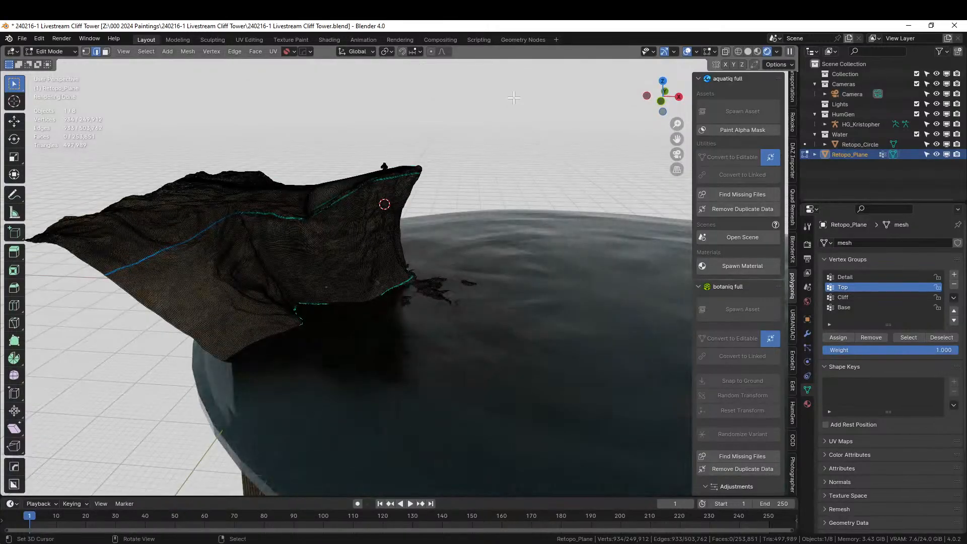
middle_click_drag(514, 98, 523, 67)
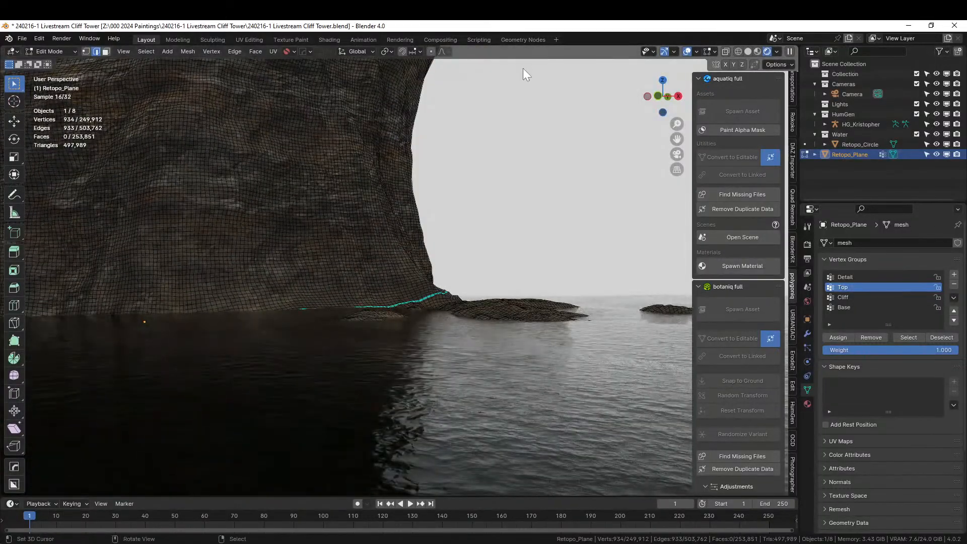
Return the terrain to Object Mode and save the file.
key("Tab")
middle_click_drag(624, 140, 520, 210)
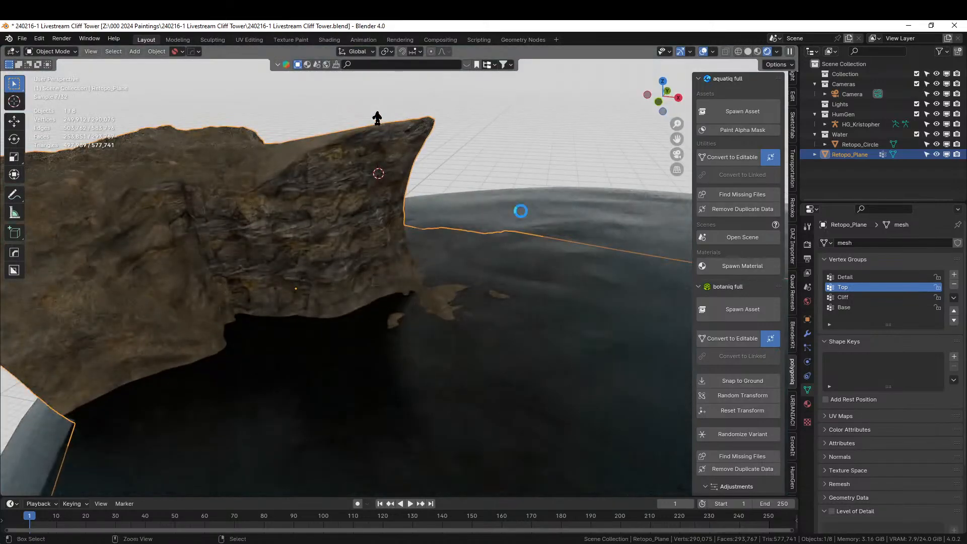
key("ctrl+s")
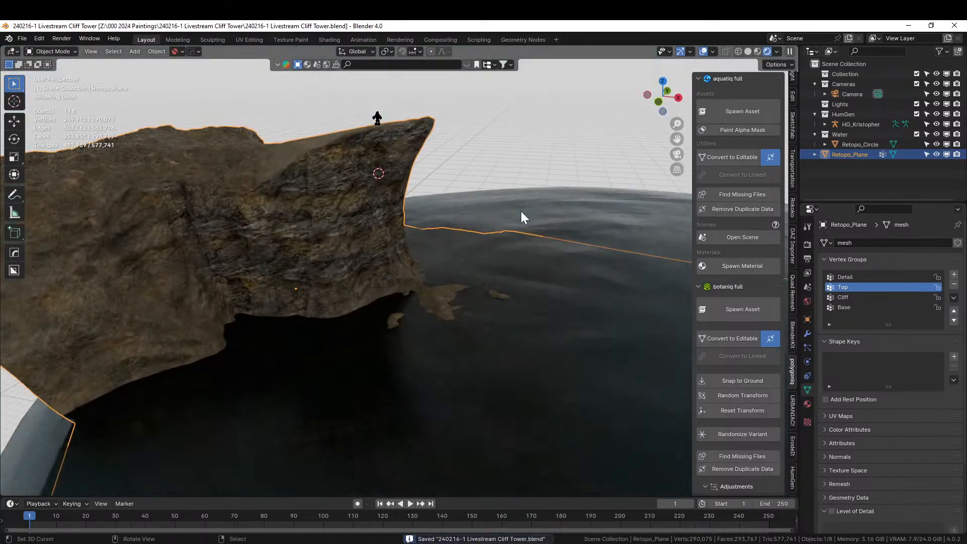
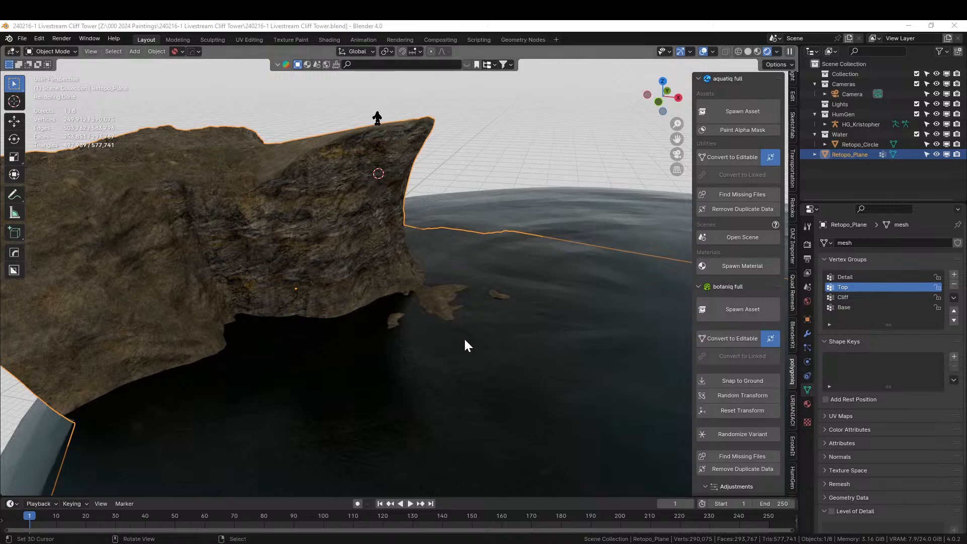
UV-map the entire terrain mesh with Cube Projection and return it to Object Mode.
middle_click_drag(477, 261, 512, 214)
scroll(441, 225, "up", 2)
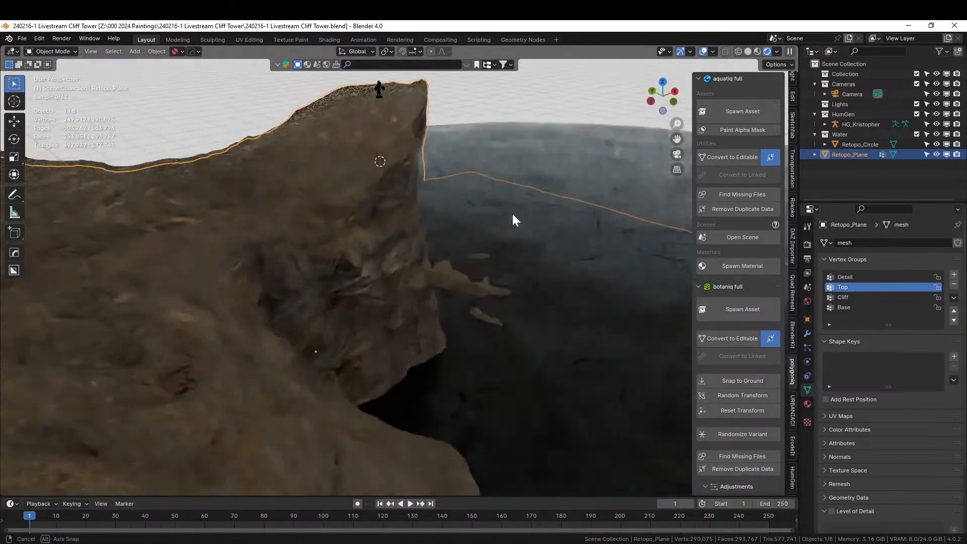
left_click(299, 215)
middle_click_drag(309, 221, 249, 190)
left_click(248, 194)
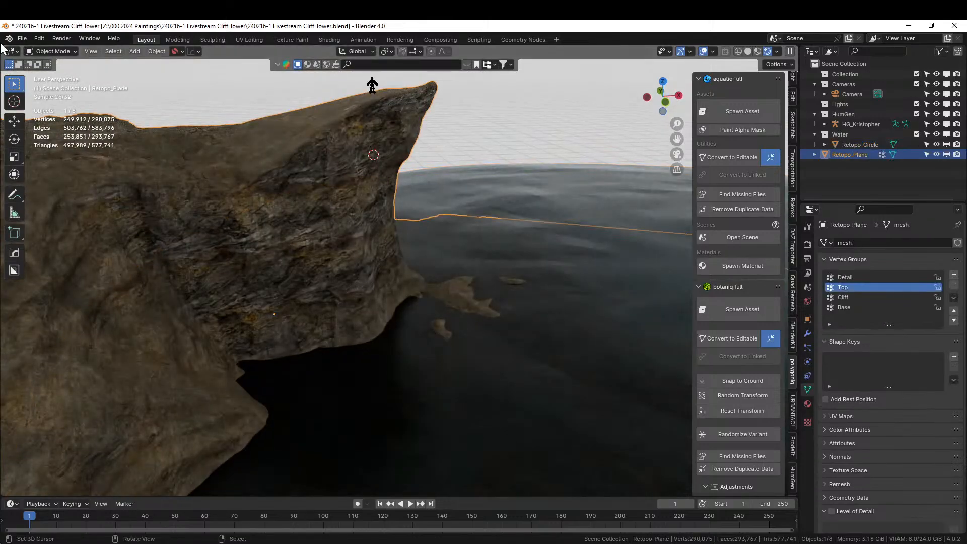
key("Tab")
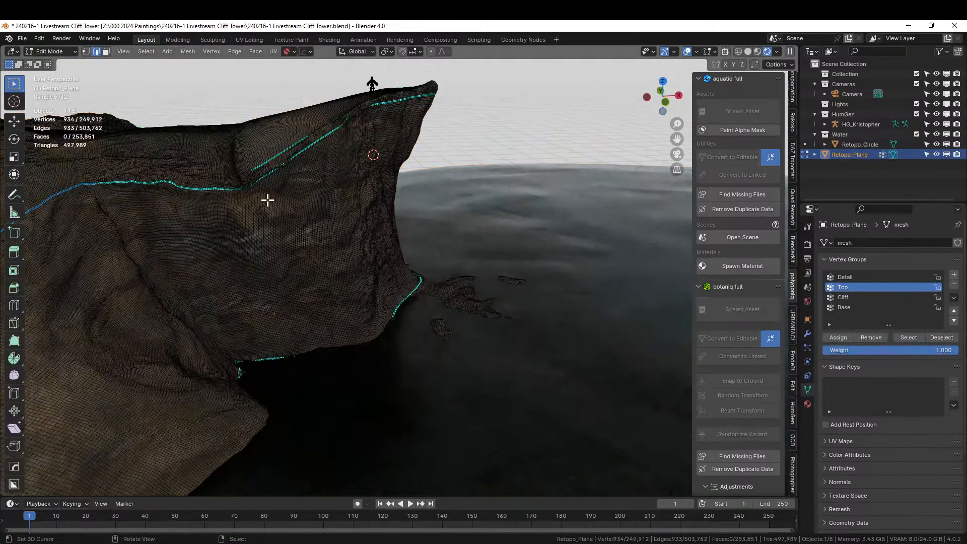
key("a")
key("u")
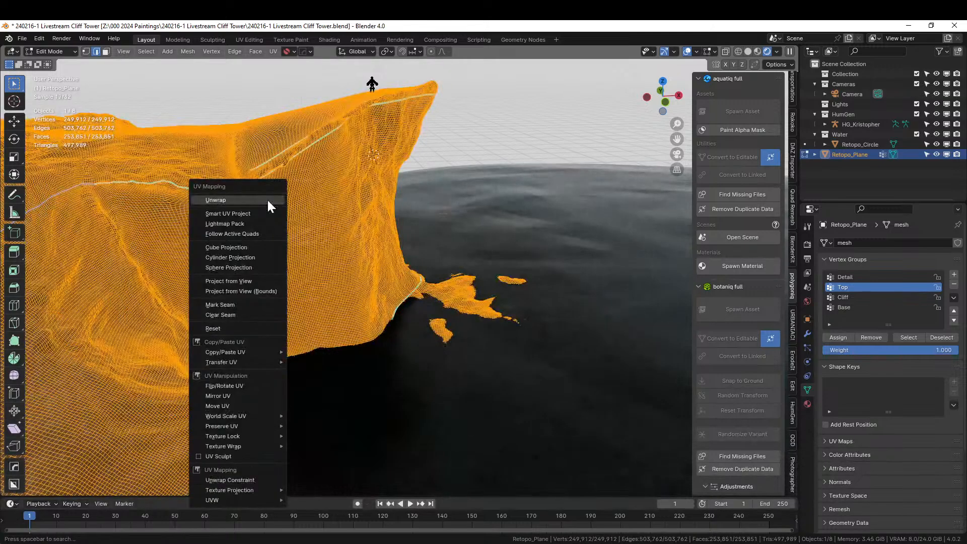
left_click(240, 248)
key("Tab")
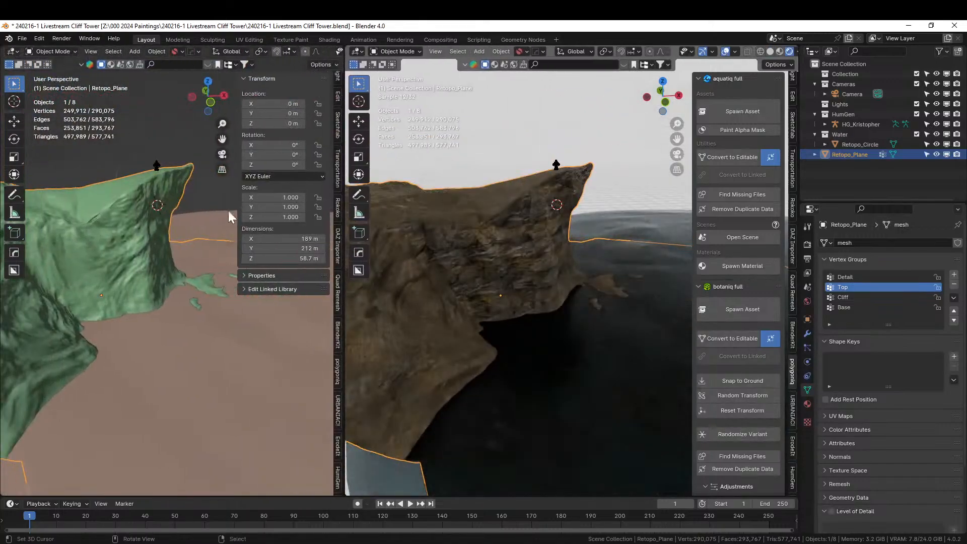
Apply the Sandy Shore material from the 00 Blender Shaders asset library to the terrain and close the asset browser.
key("shift+F1")
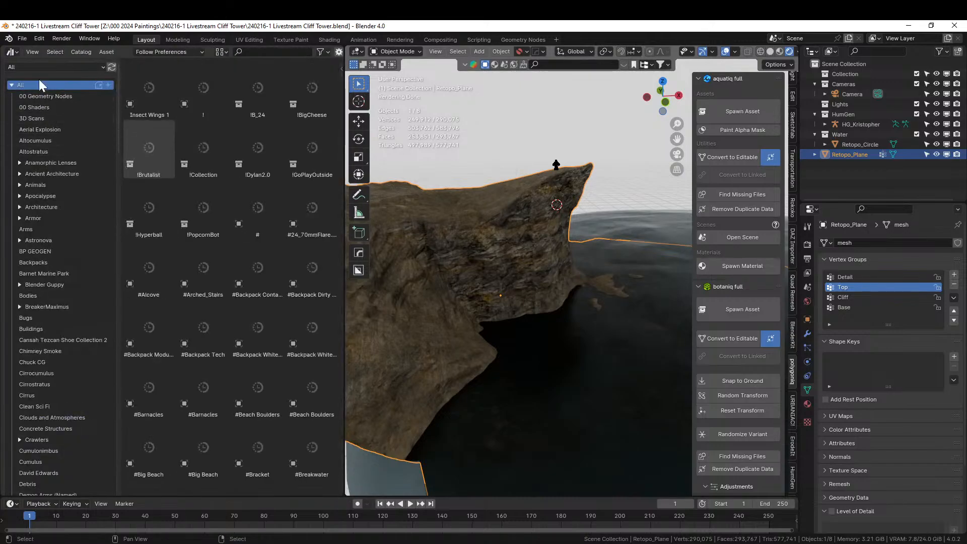
left_click(50, 67)
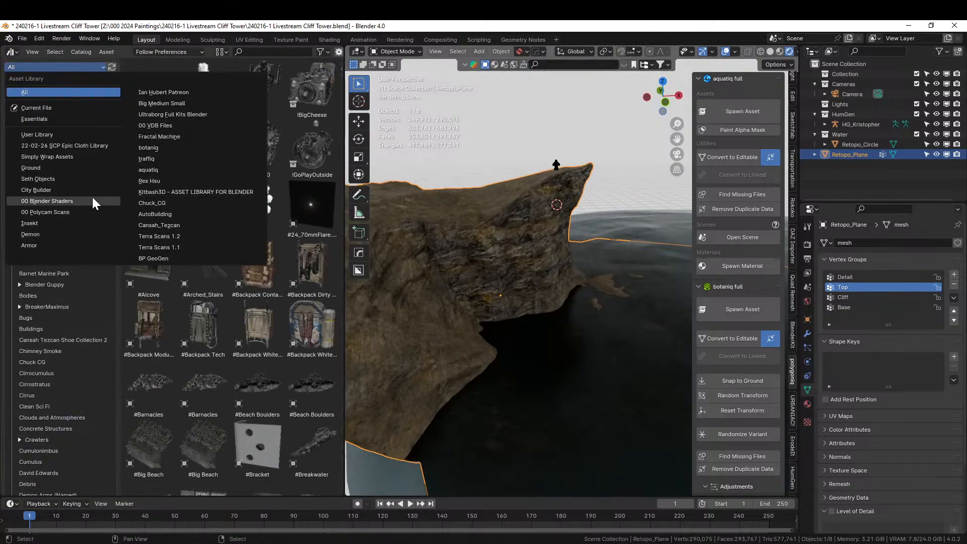
left_click(52, 201)
left_click(50, 140)
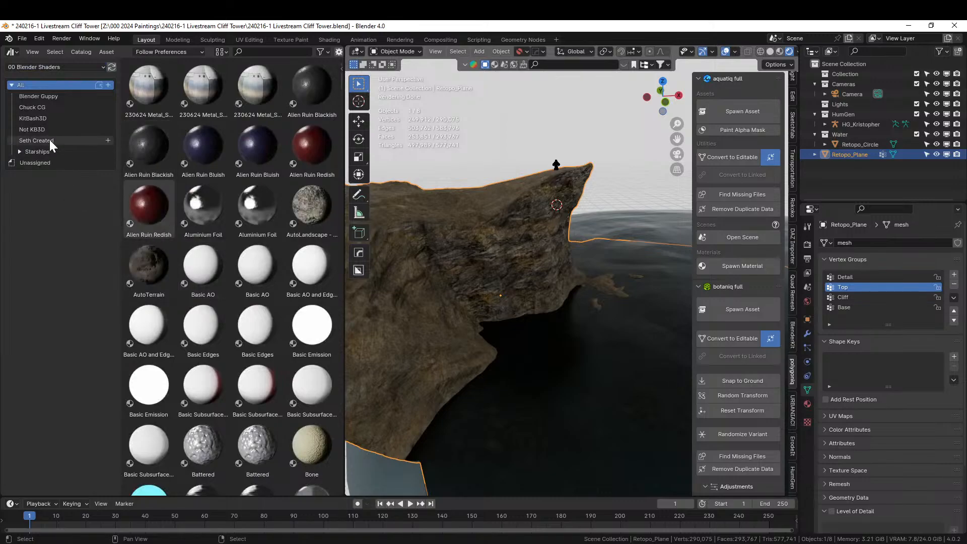
left_click_drag(300, 309, 451, 239)
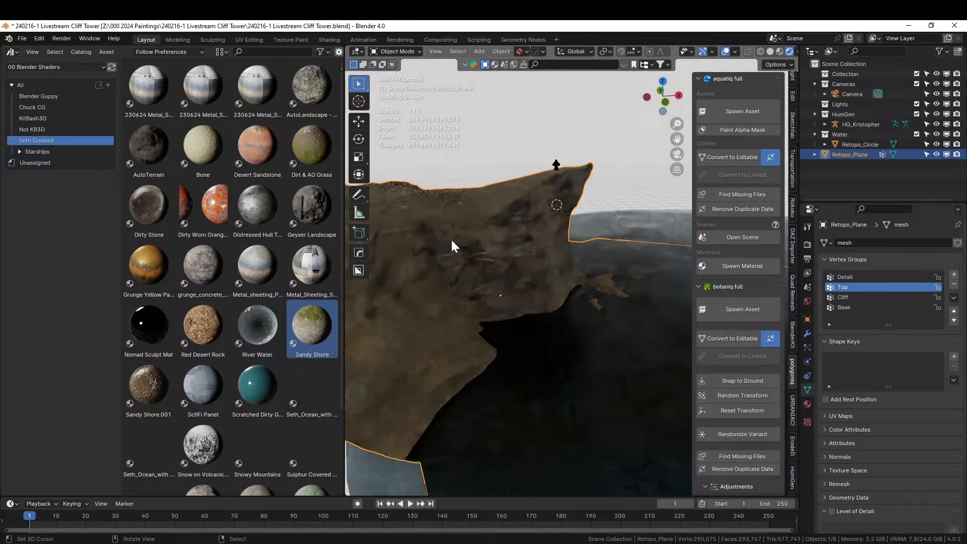
right_click(141, 51)
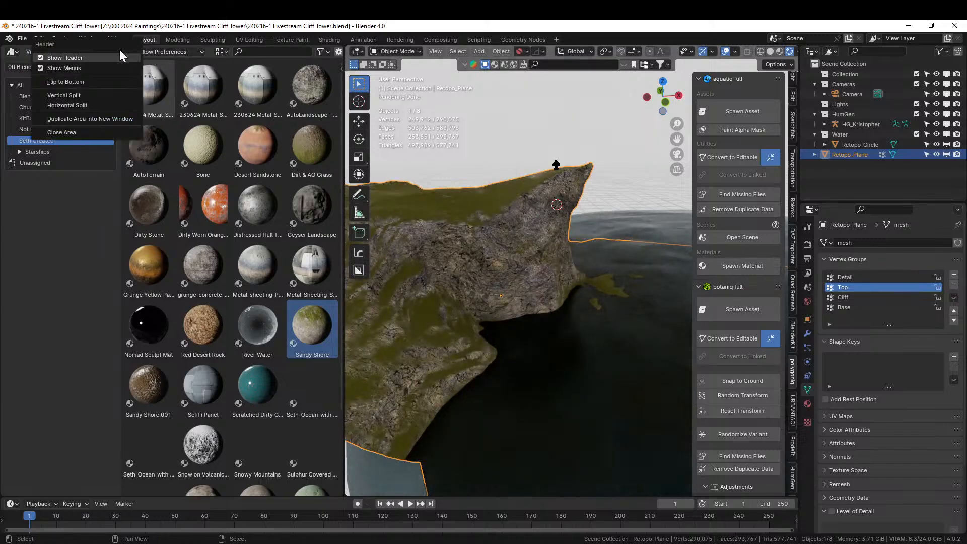
left_click(98, 135)
Examine the new material on the cliff face and around the waterline, both with the water and with the terrain isolated.
scroll(274, 204, "up", 3)
middle_click_drag(274, 204, 299, 211)
scroll(438, 302, "up", 3)
scroll(455, 321, "up", 2)
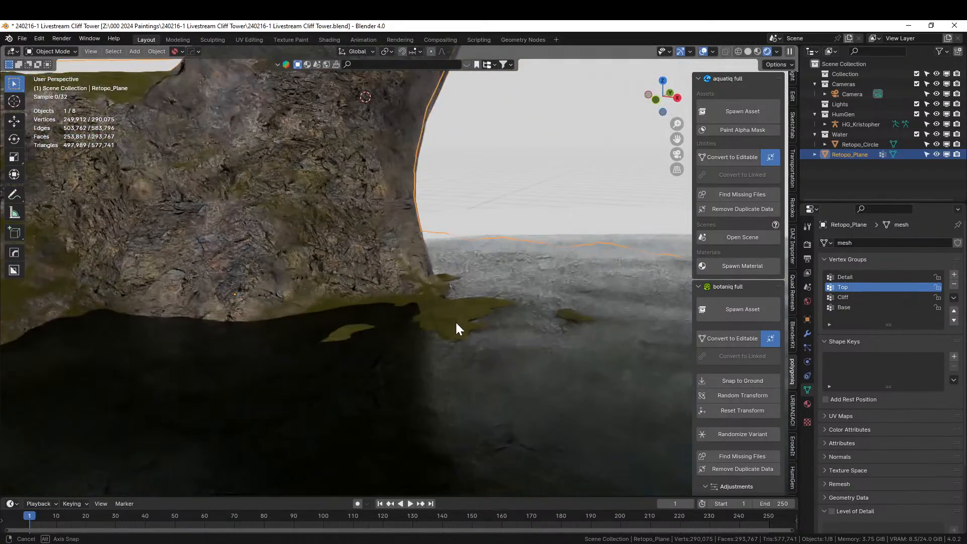
scroll(443, 321, "down", 5)
mouse_move(442, 321)
middle_mouse_down()
mouse_move(420, 334)
mouse_move(440, 345)
mouse_move(460, 293)
mouse_move(455, 323)
mouse_move(438, 319)
middle_mouse_up()
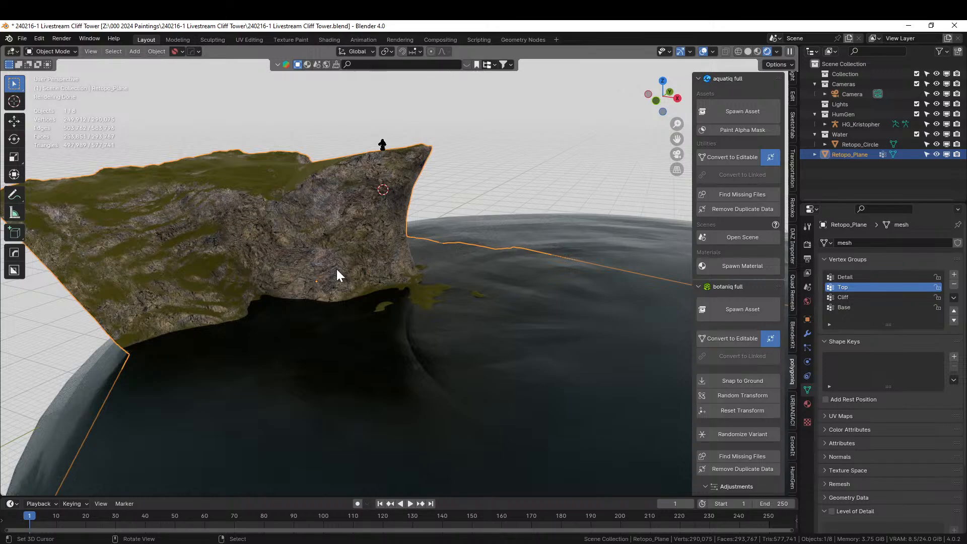
key("KP_Divide")
middle_click_drag(415, 324, 423, 346)
scroll(407, 335, "up", 3)
key("KP_Divide")
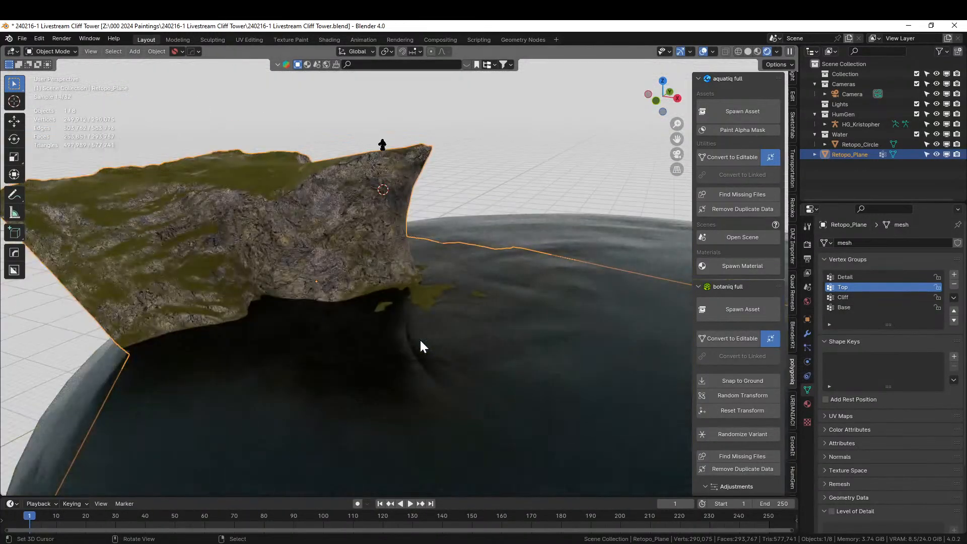
middle_click_drag(279, 324, 348, 323)
scroll(317, 266, "up", 2)
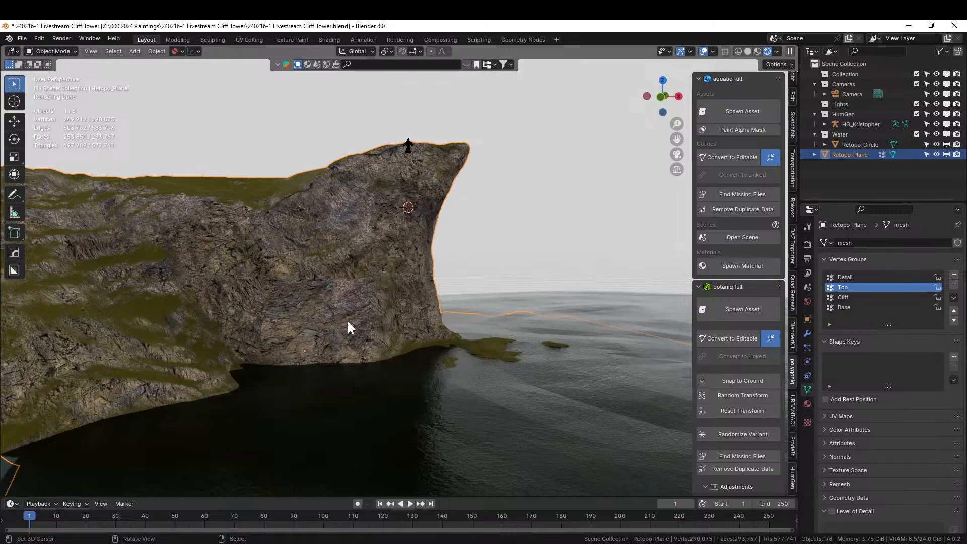
Switch to Solid shading and move the human figure inland in top view, -19.136 m along X and 0.71498 m along Y.
middle_click_drag(500, 176, 491, 352)
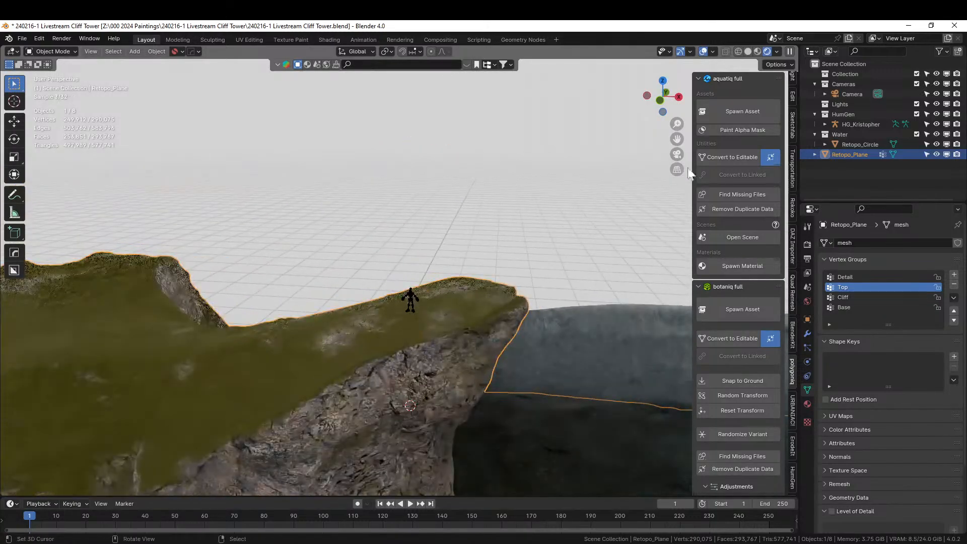
left_click(748, 50)
mouse_move(519, 273)
middle_mouse_down()
mouse_move(495, 309)
mouse_move(442, 327)
middle_mouse_up()
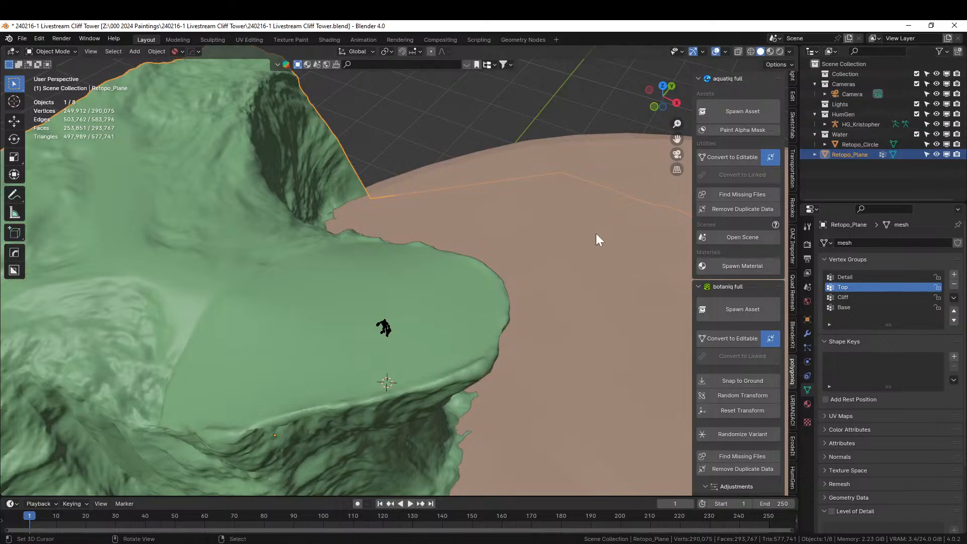
left_click(859, 124)
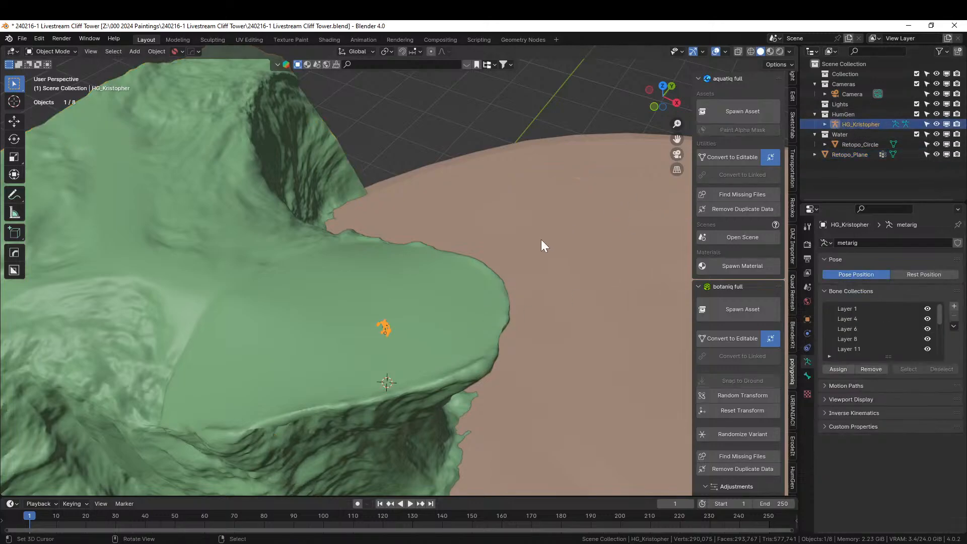
key("KP_7")
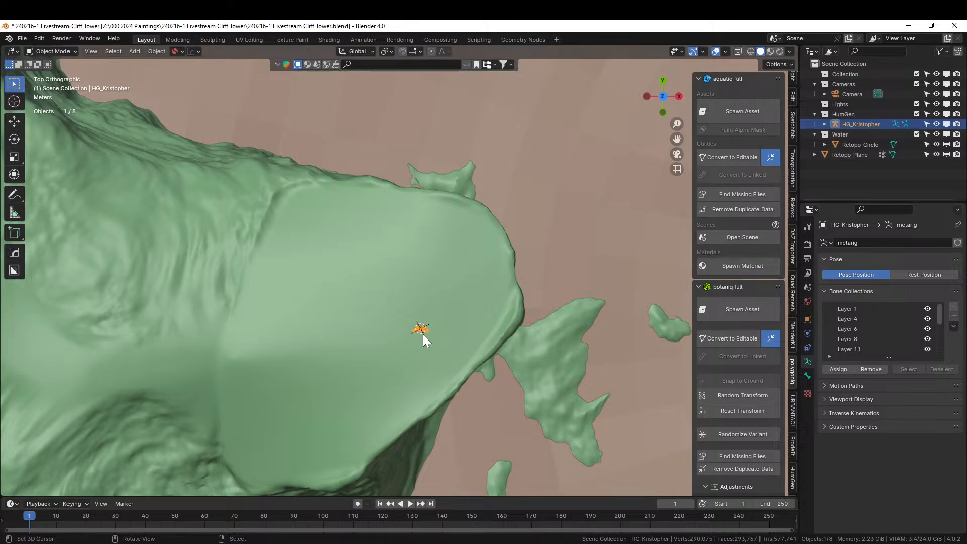
key("g")
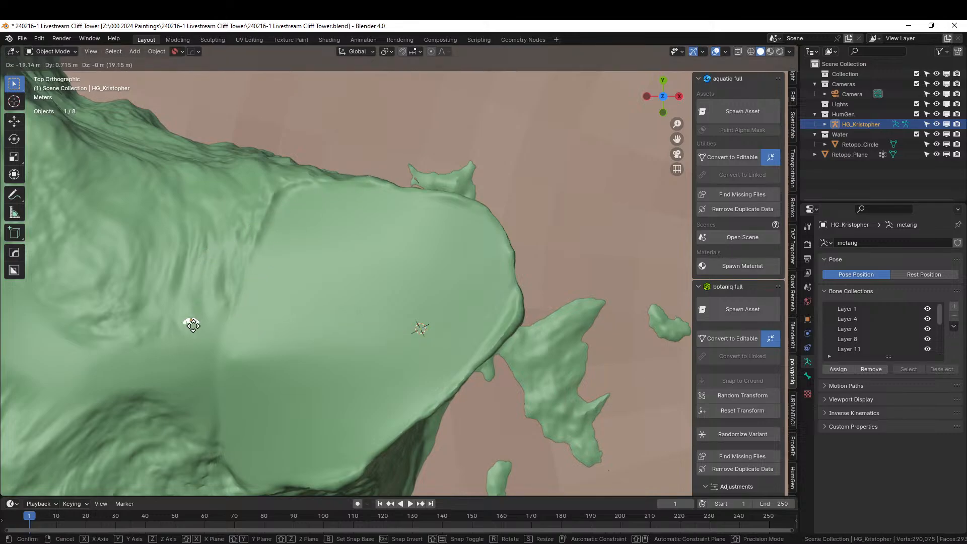
left_click(166, 341)
middle_click_drag(561, 270, 484, 305)
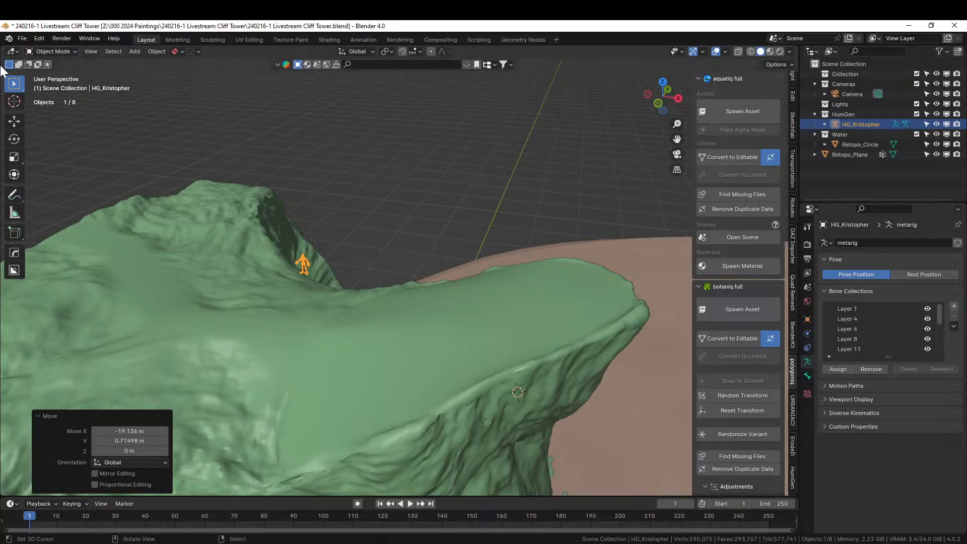
Open a widened asset browser beside the 3D view and look through the AutoBuilding library for a building.
left_click_drag(2, 48, 324, 90)
key("shift+F1")
key("shift+F1")
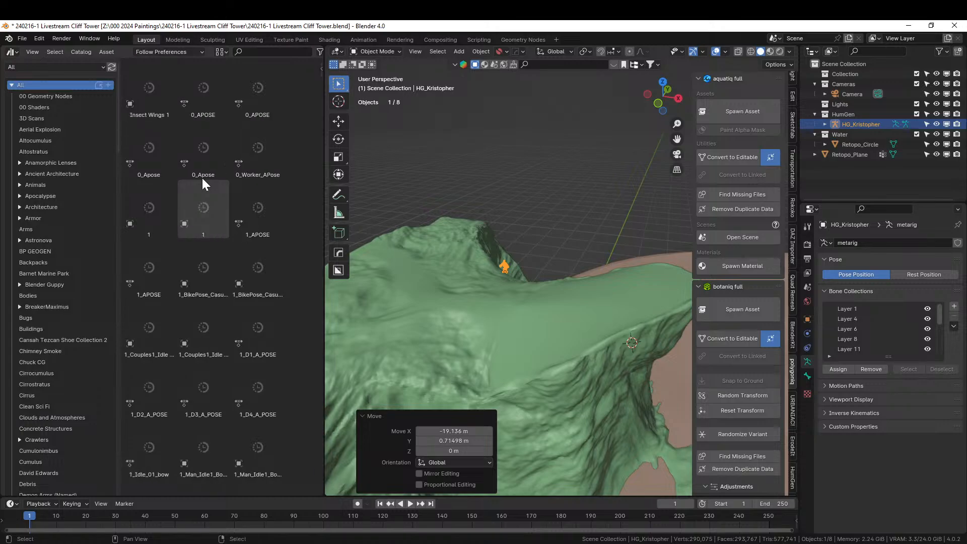
left_click(48, 66)
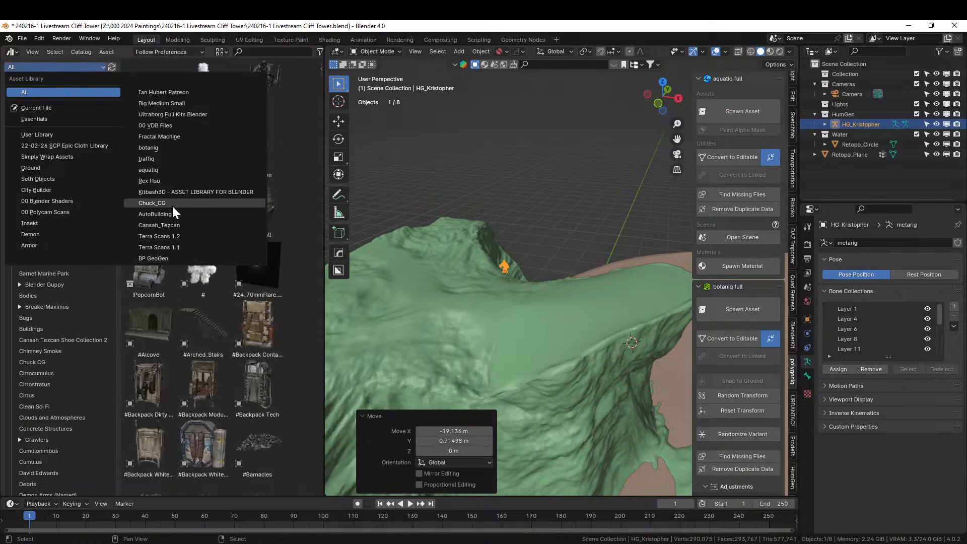
left_click(156, 214)
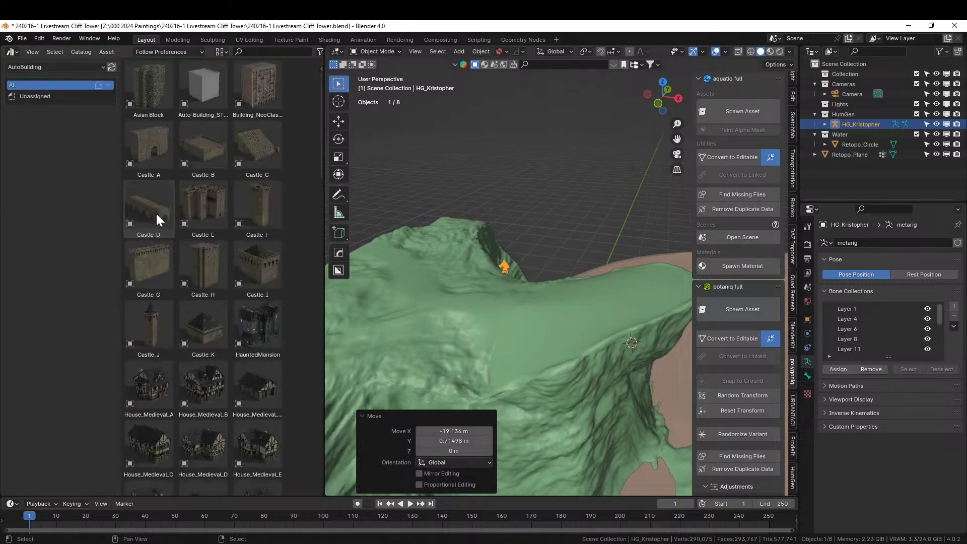
left_click_drag(322, 234, 525, 233)
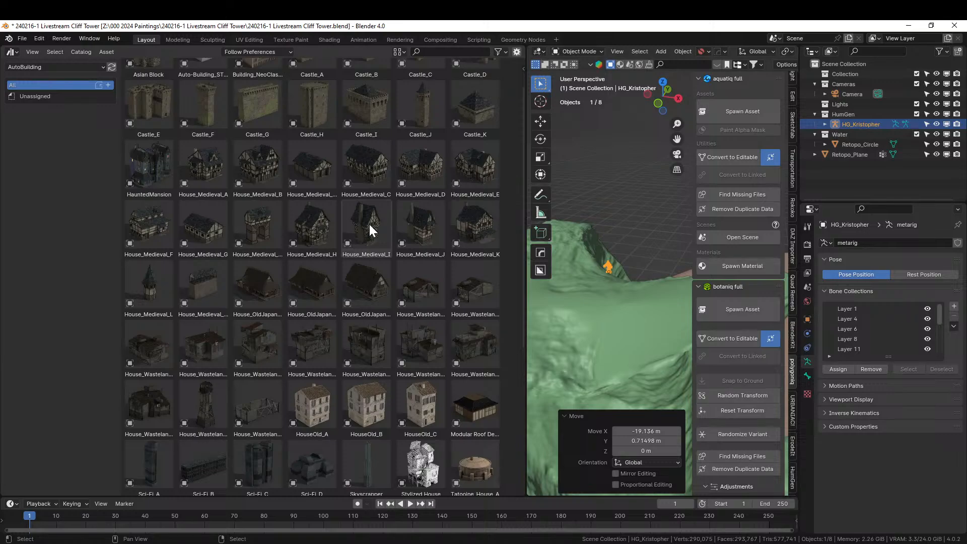
scroll(390, 259, "down", 2)
scroll(391, 268, "down", 1)
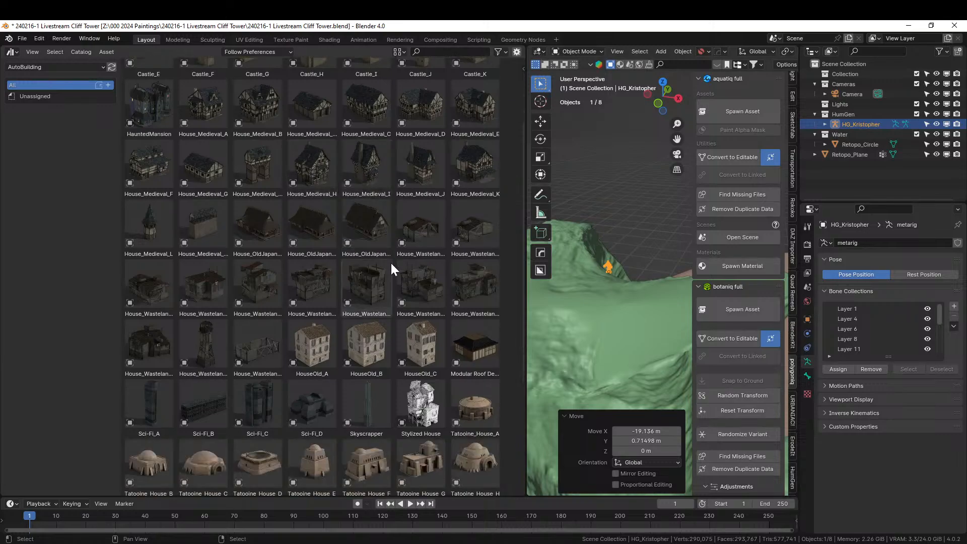
scroll(391, 266, "down", 3)
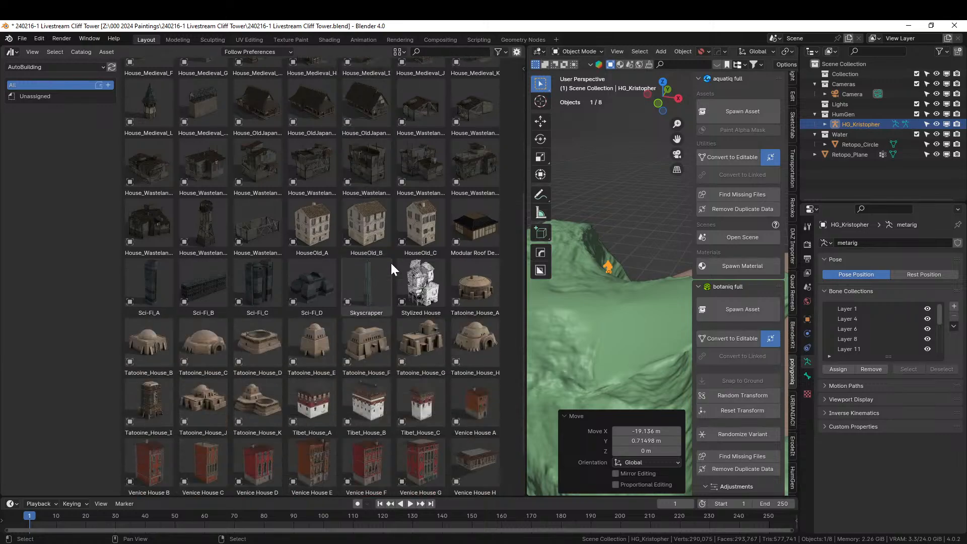
scroll(391, 262, "down", 2)
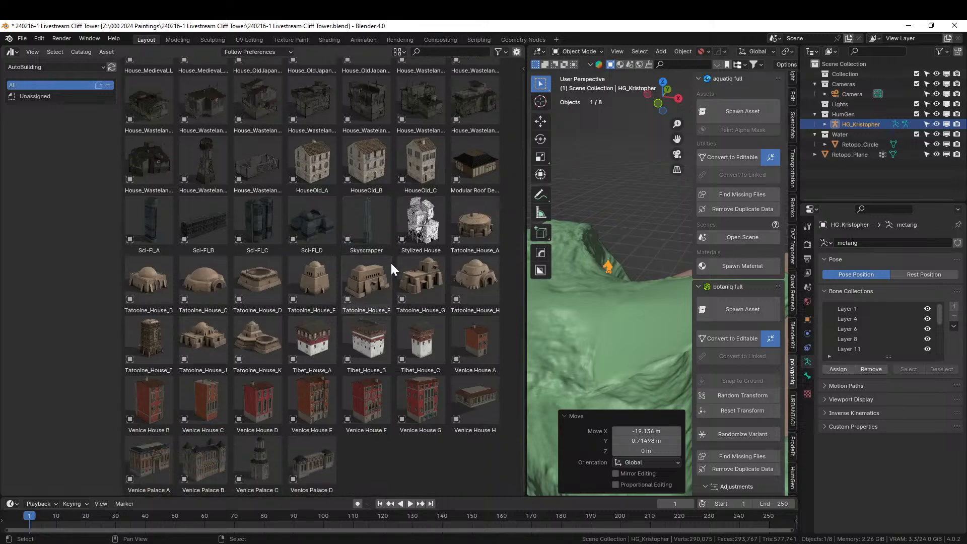
scroll(336, 361, "up", 3)
scroll(335, 358, "up", 3)
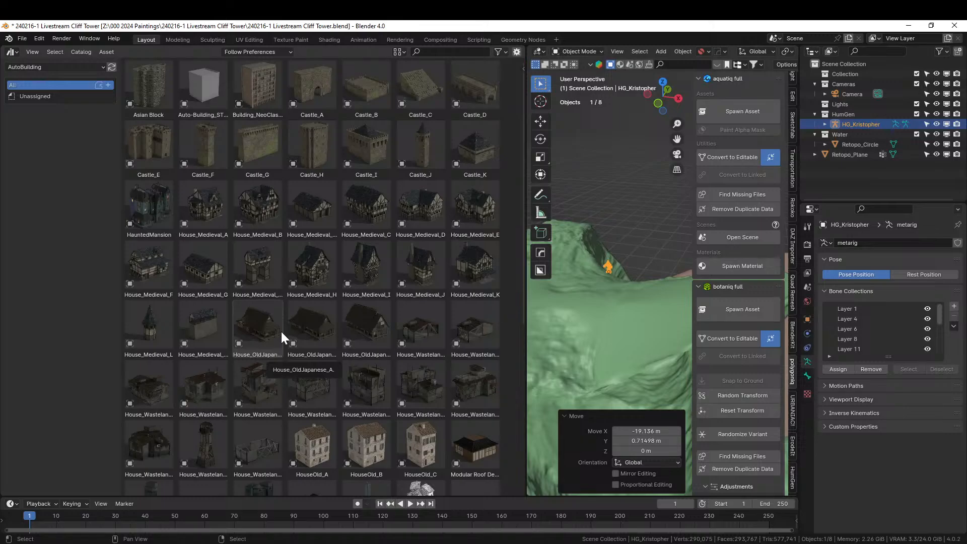
Check the Architecture catalog of the personal objects library for buildings and close the asset browser.
left_click(39, 66)
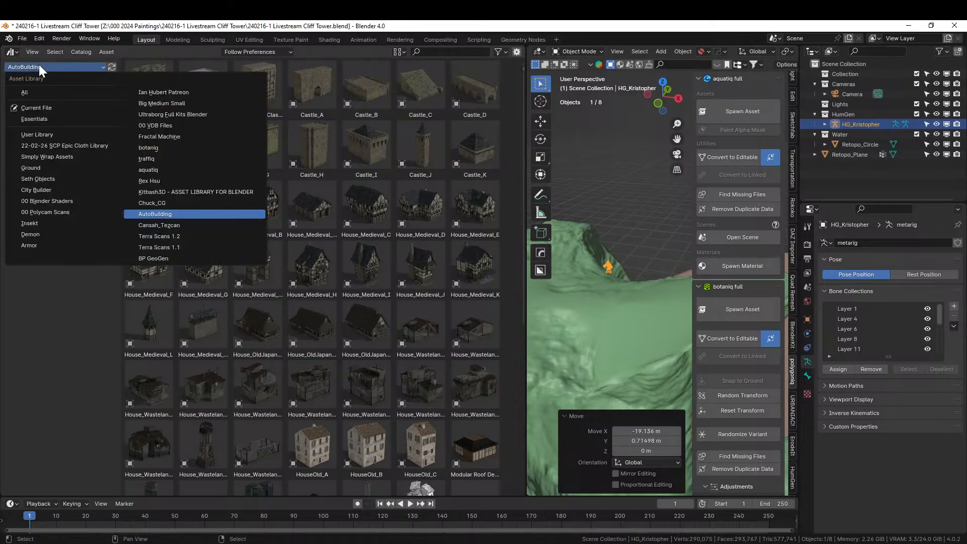
left_click(55, 179)
left_click(43, 119)
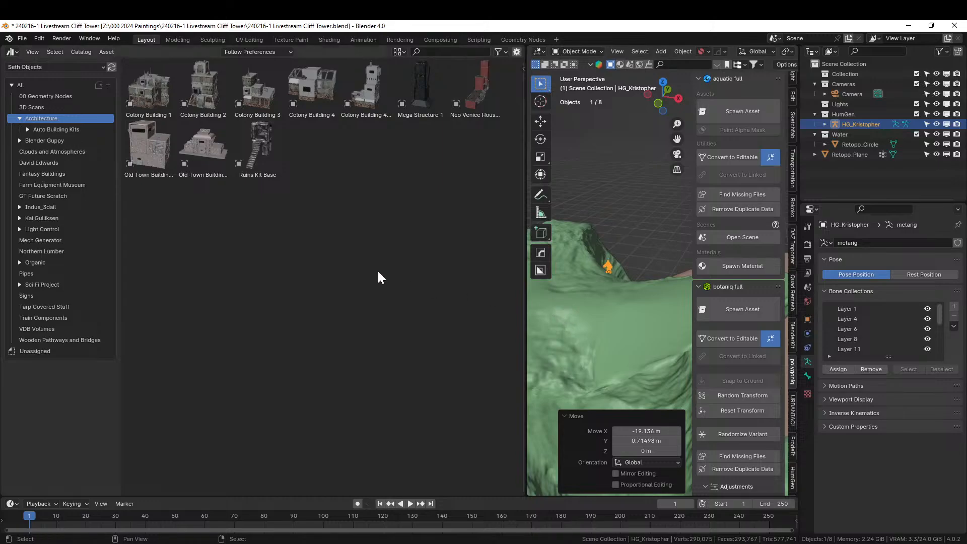
right_click(159, 48)
left_click(101, 134)
Place the 3D cursor near the tip of the cliff's flat top and add a cylinder mesh there.
middle_click_drag(388, 269, 428, 302)
left_click(567, 321)
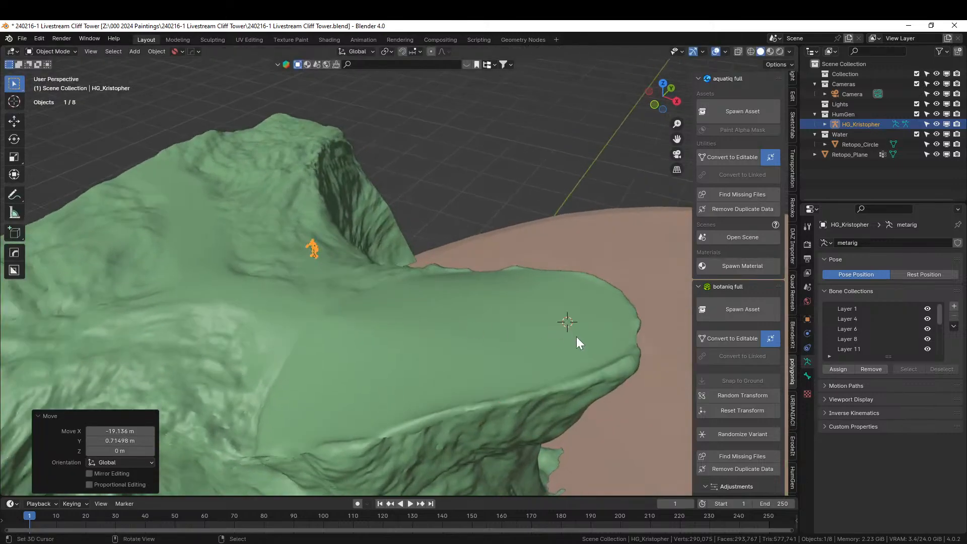
key("shift+a")
mouse_move(553, 279)
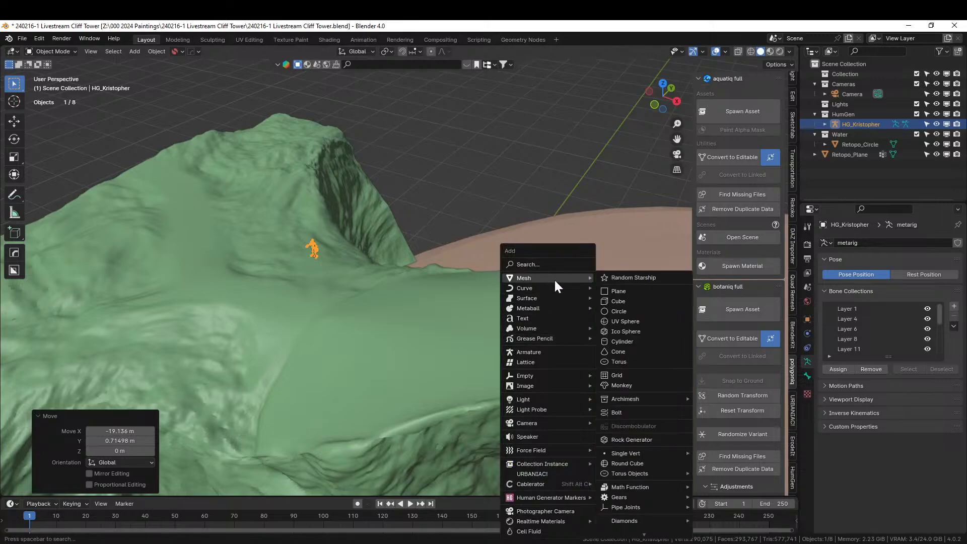
left_click(638, 341)
Set the new cylinder's radius to 4 m and its depth to 10 m.
scroll(602, 328, "down", 2)
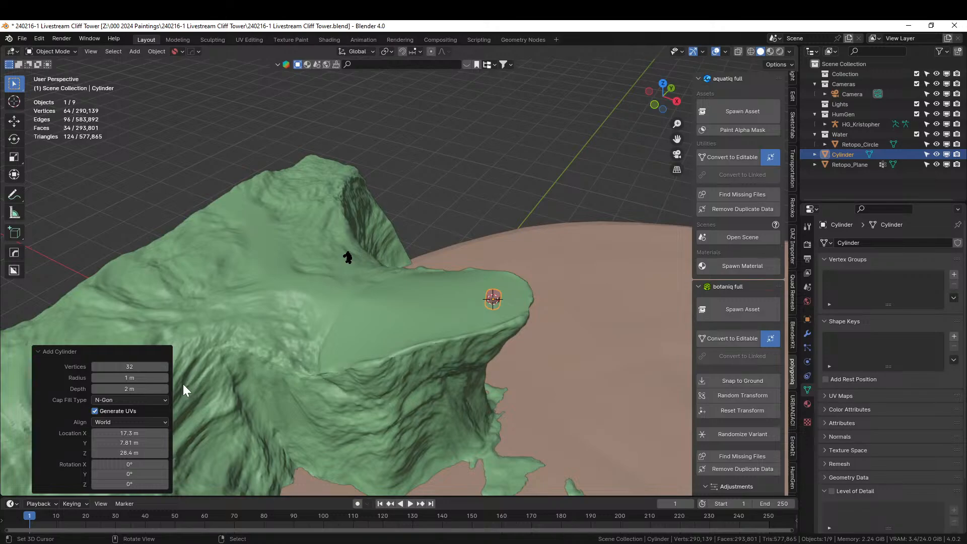
left_click(130, 389)
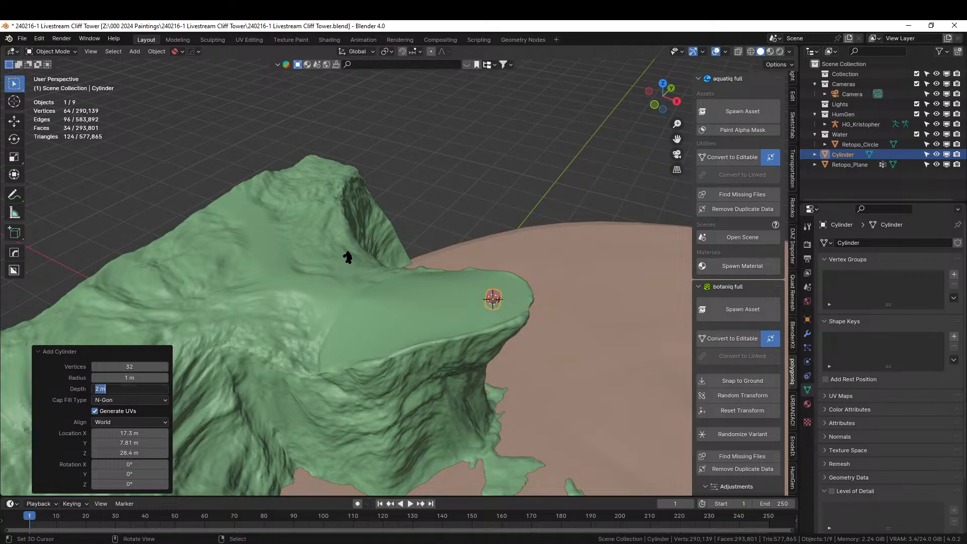
left_click(132, 378)
left_click(131, 379)
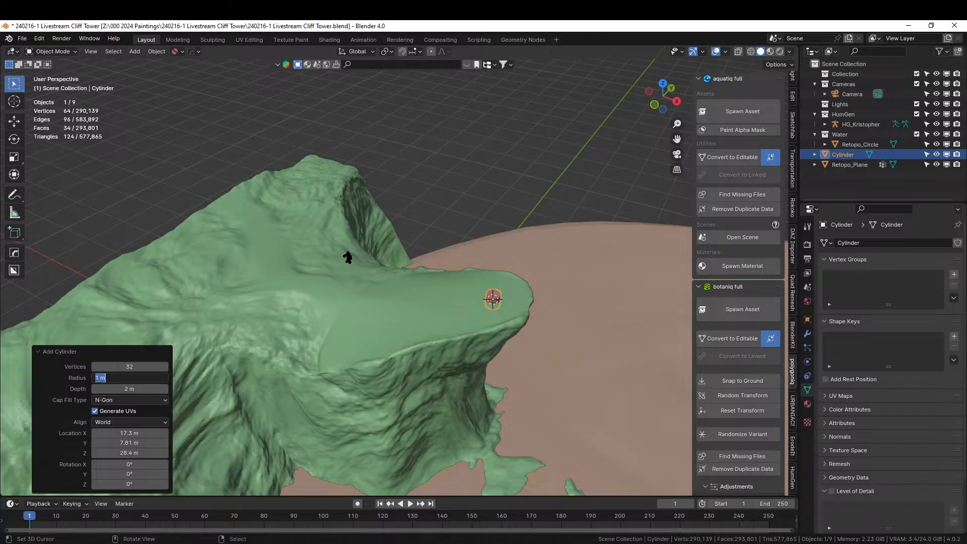
key("Return")
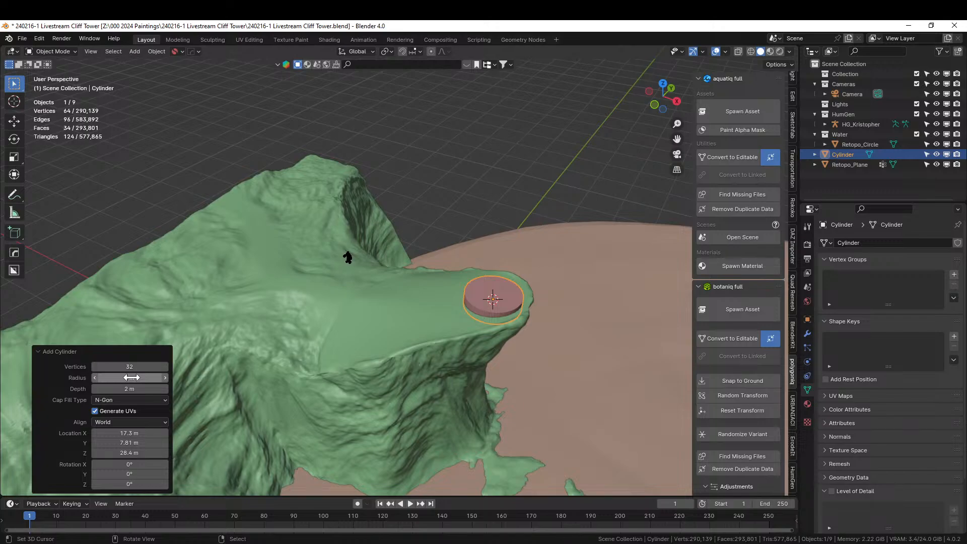
left_click(130, 389)
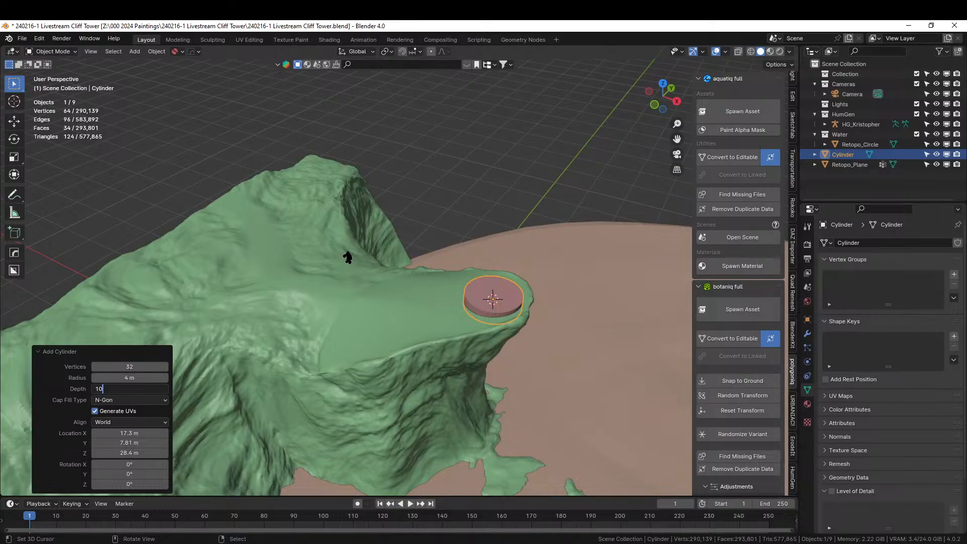
type("10")
key("Return")
Raise the cylinder about 4.07 m along Z so its base rests on the cliff tip.
middle_click_drag(484, 342, 526, 302)
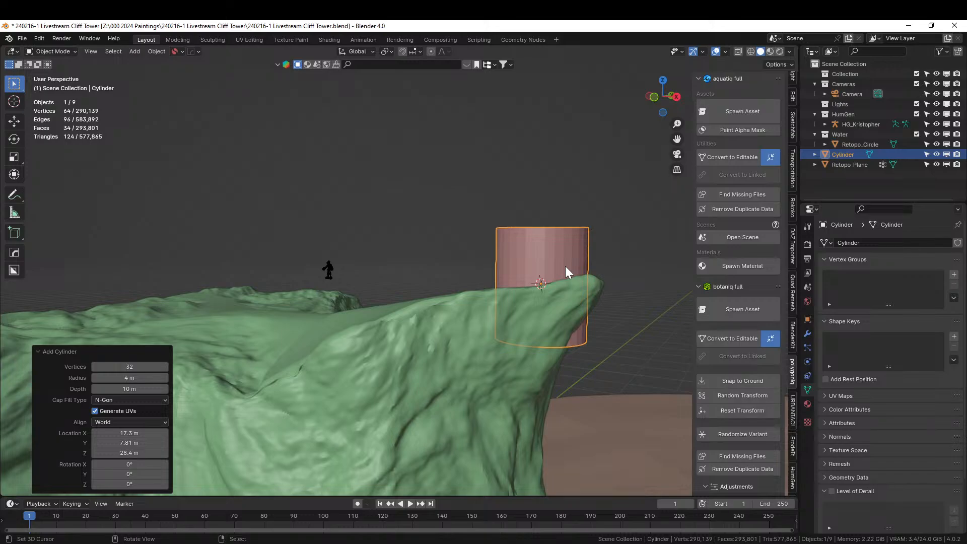
key("g")
key("z")
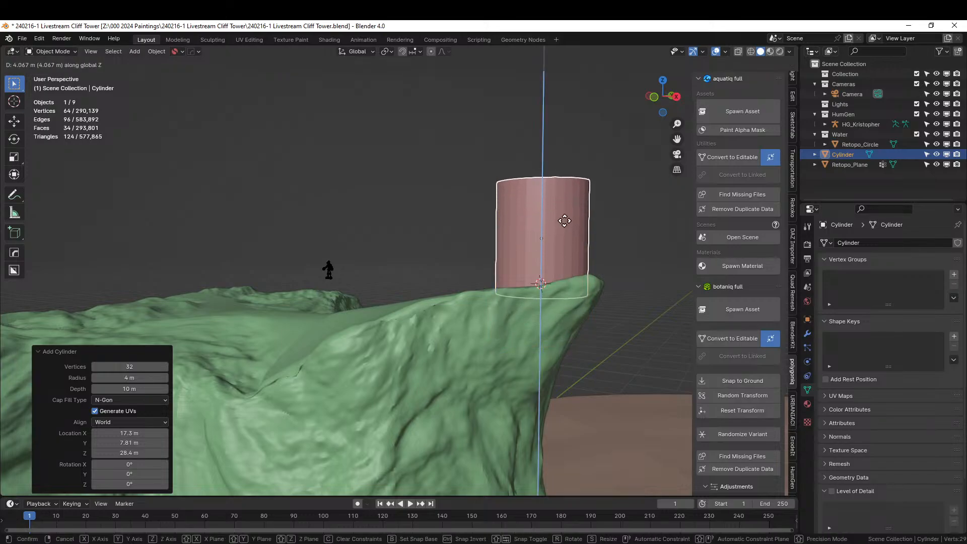
left_click(563, 224)
middle_click_drag(567, 243, 449, 237)
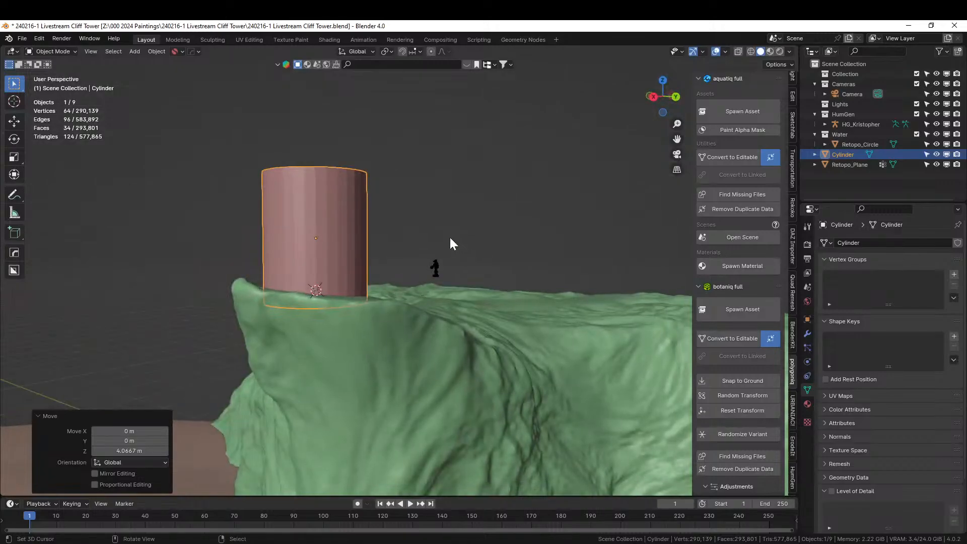
middle_click_drag(445, 234, 99, 255)
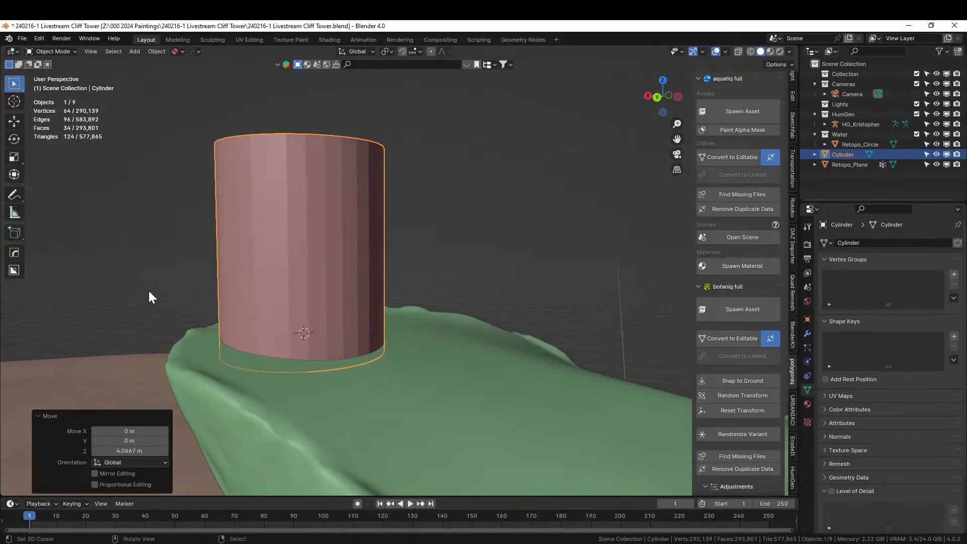
Fine-tune the cylinder's height on the cliff by moving it up another 0.2959 m along Z.
key("g")
key("z")
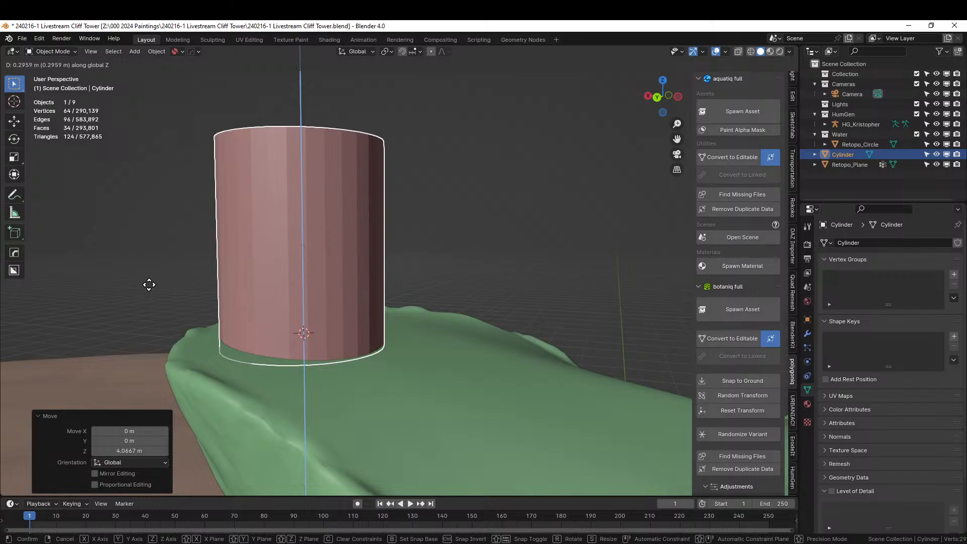
left_click(149, 283)
middle_click_drag(149, 283, 373, 342)
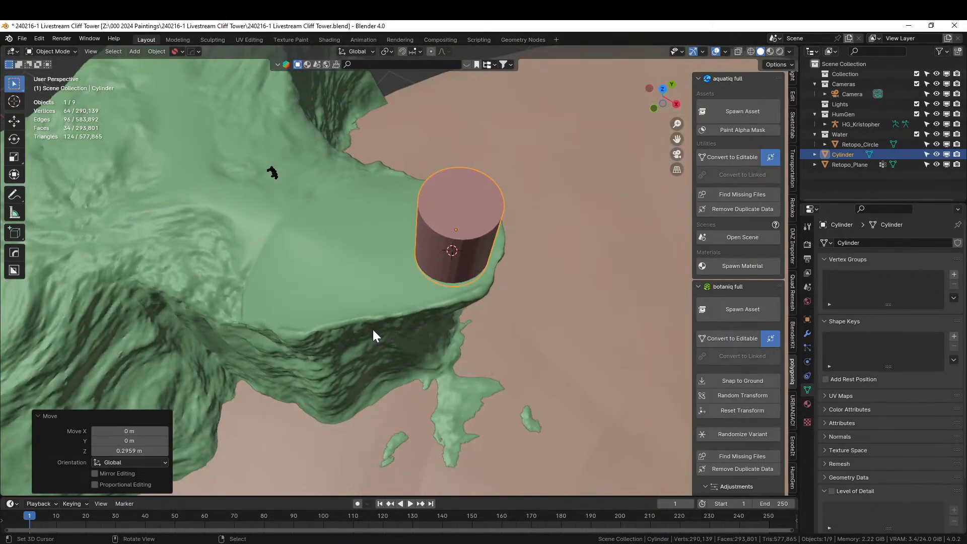
Cut five evenly spaced horizontal edge loops around the cylinder's side and clear the selection.
middle_click_drag(433, 319, 643, 310)
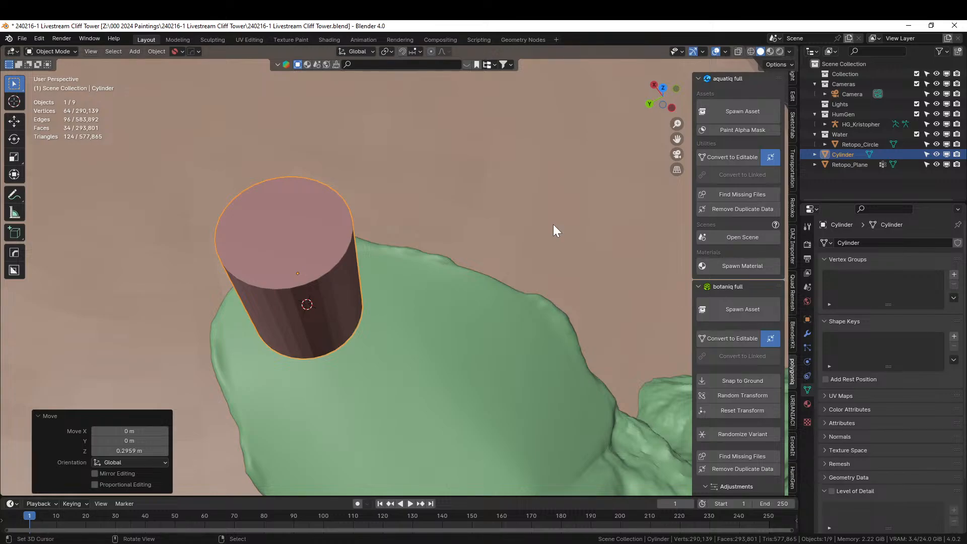
middle_click_drag(433, 203, 438, 170)
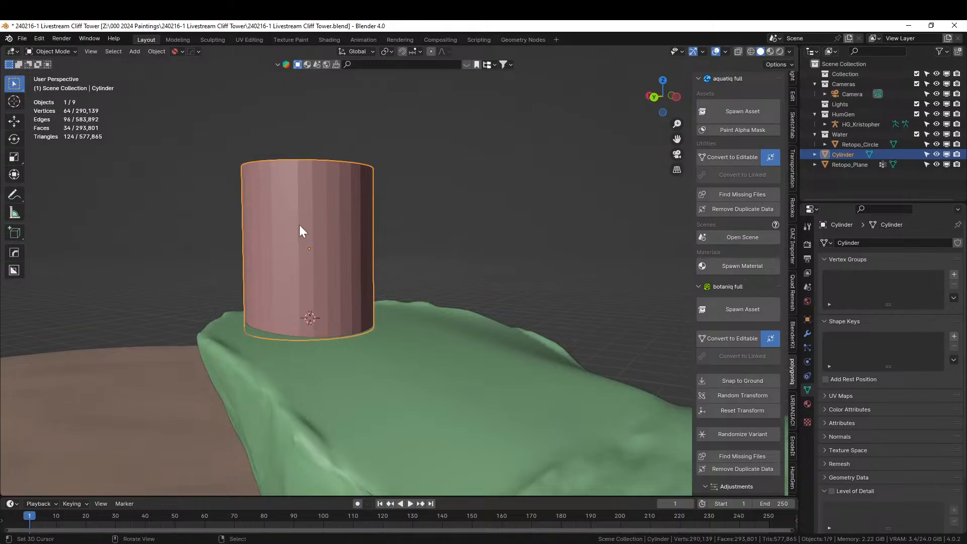
key("Tab")
left_click(307, 251)
key("ctrl+r")
scroll(307, 251, "up", 3)
scroll(307, 252, "up", 1)
left_click(307, 252)
right_click(307, 252)
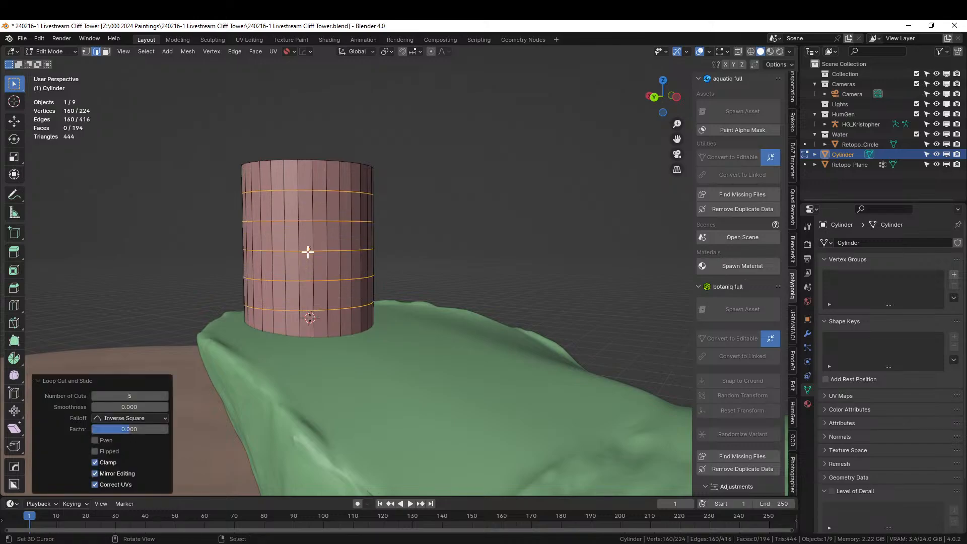
key("alt+a")
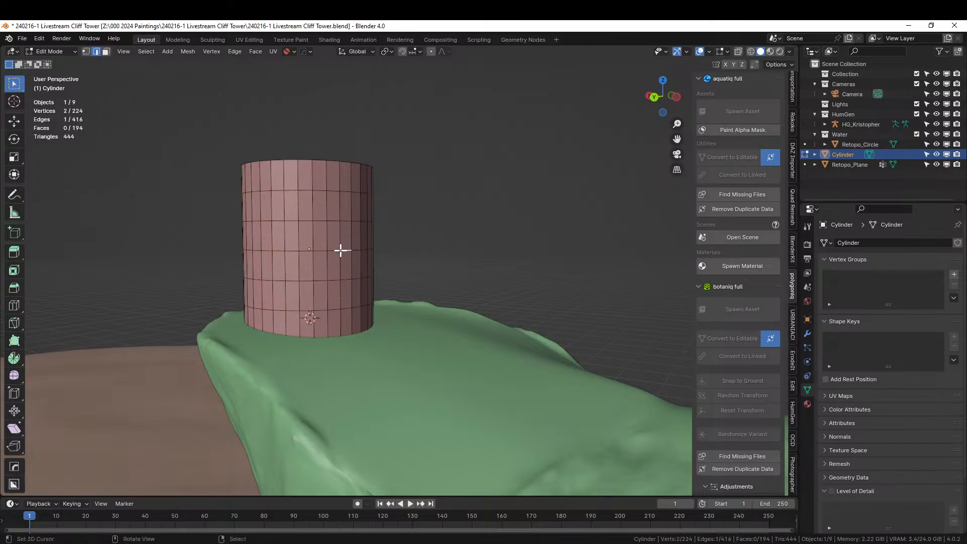
Scale the cylinder's middle edge loop to about 0.8 with smooth proportional editing to narrow the tower's waist, and return to Object Mode.
left_click(333, 252, "alt")
key("s")
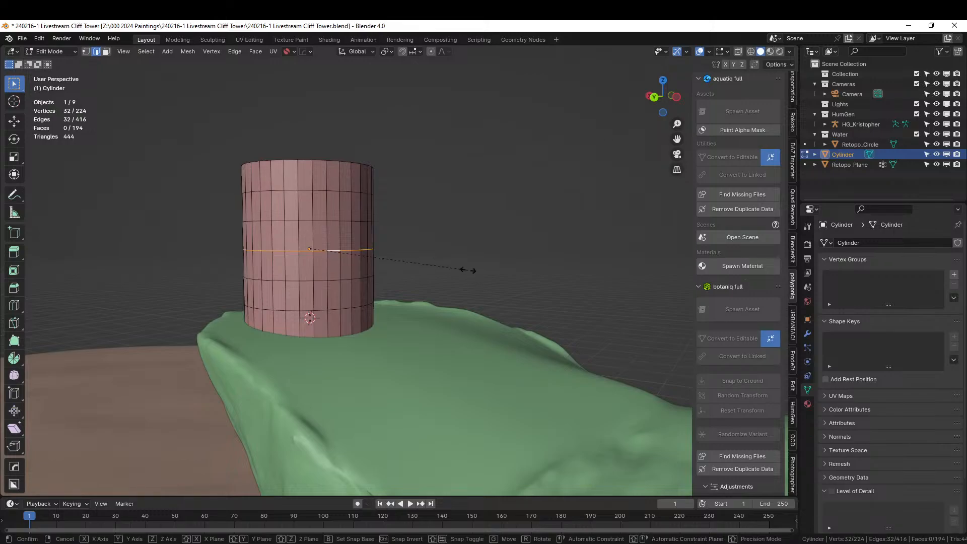
right_click(456, 269)
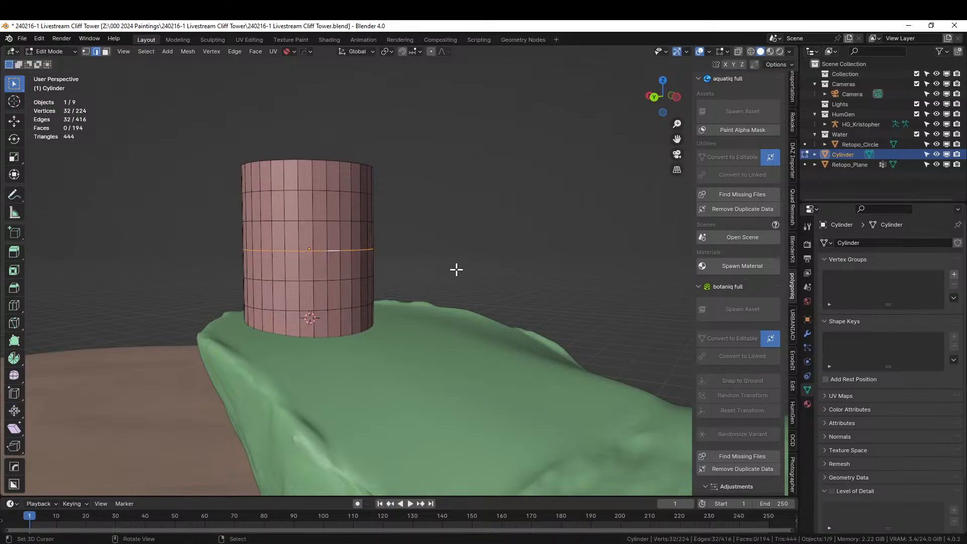
key("s")
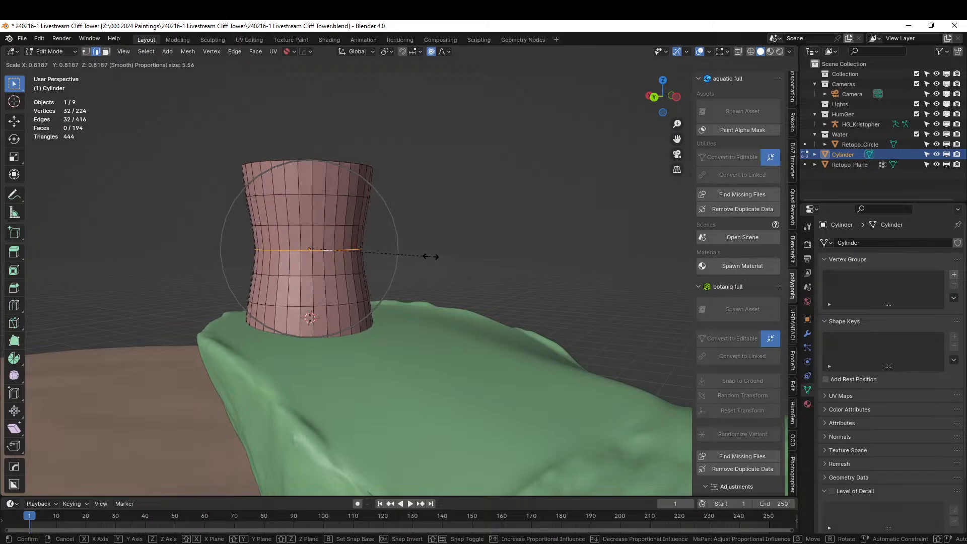
left_click(425, 254)
middle_click_drag(451, 234, 668, 260)
key("Tab")
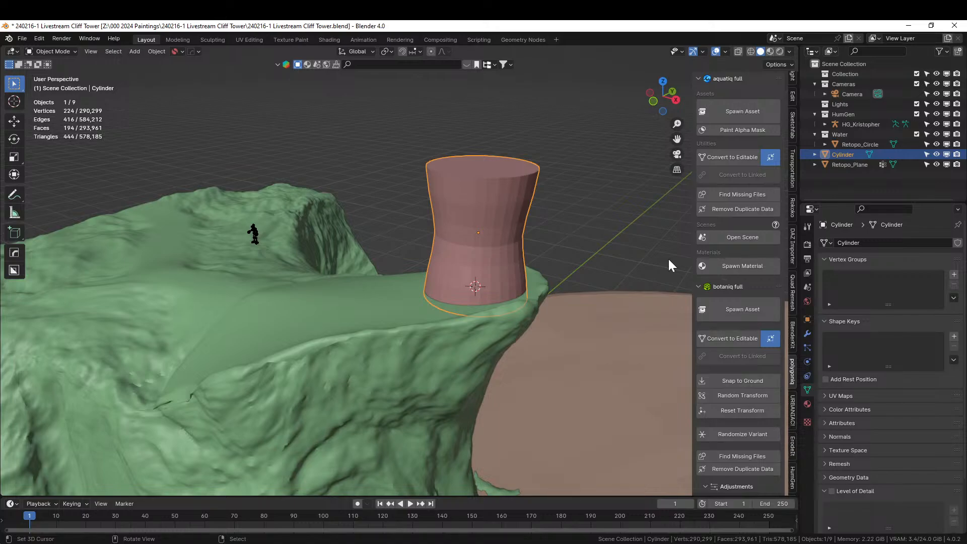
Place the 3D cursor at the center of the tower's top face and add a UV sphere there within the same mesh.
middle_click_drag(498, 285, 452, 377, "shift")
scroll(451, 383, "up", 1)
scroll(464, 360, "up", 1)
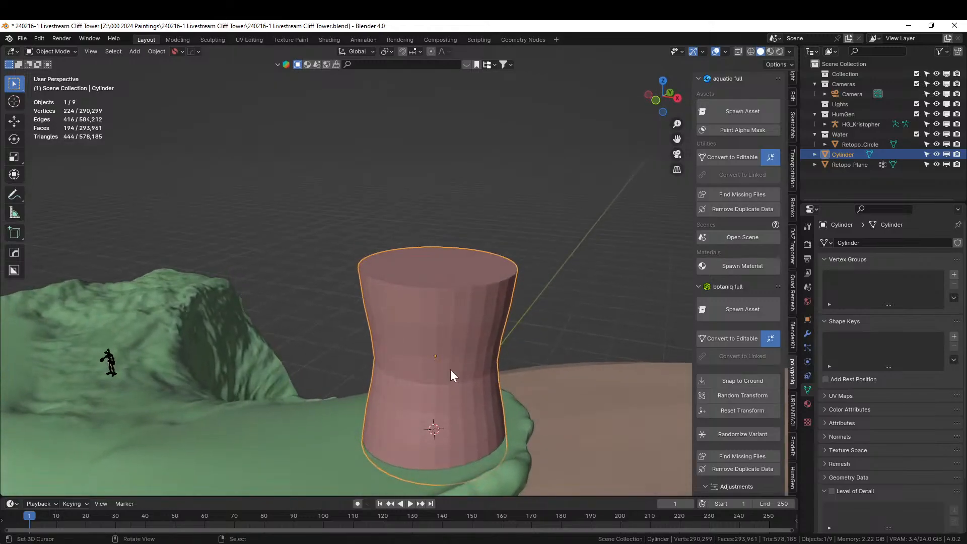
key("Tab")
key("3")
left_click(437, 268)
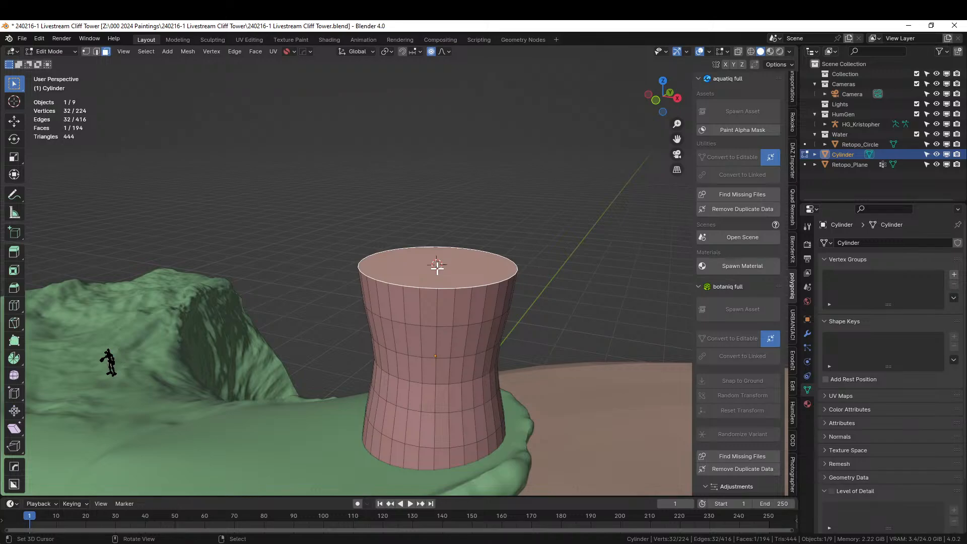
key("shift+a")
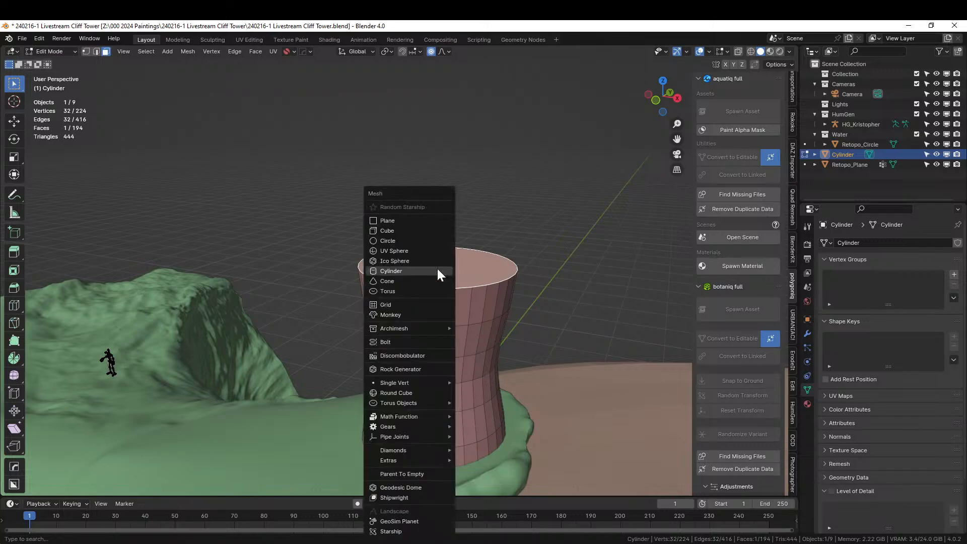
left_click(403, 250)
type("s")
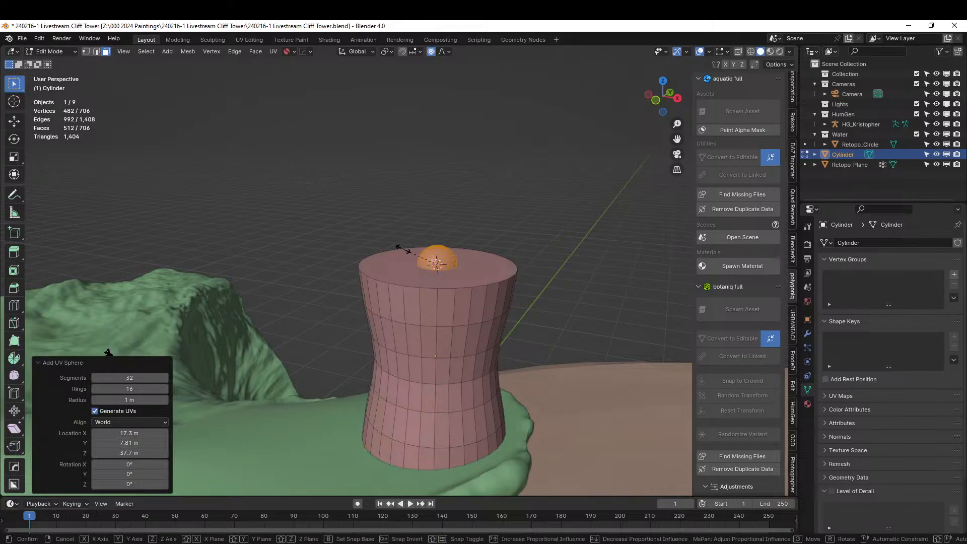
type("5")
key("Escape")
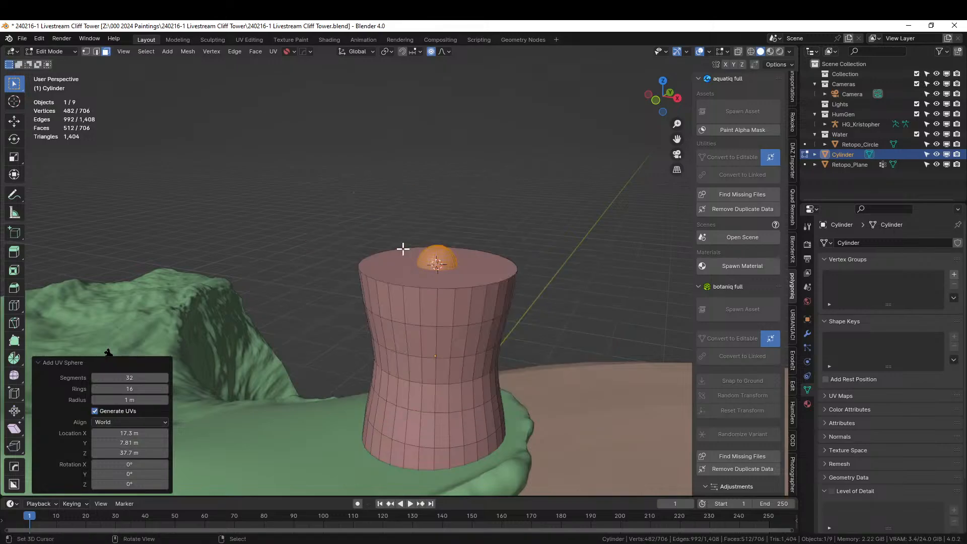
Turn off proportional editing and scale the UV sphere uniformly by 5.
type("os")
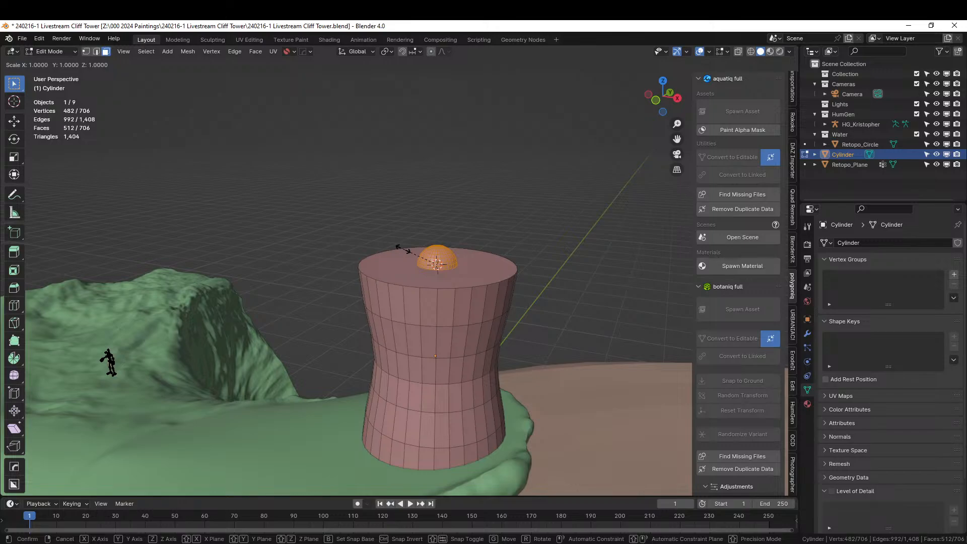
type("4")
key("Escape")
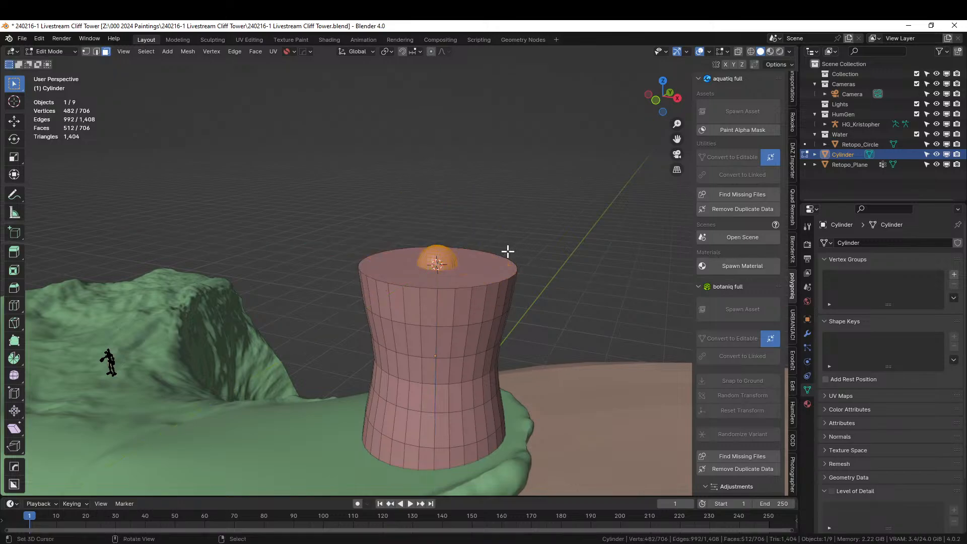
type("s5")
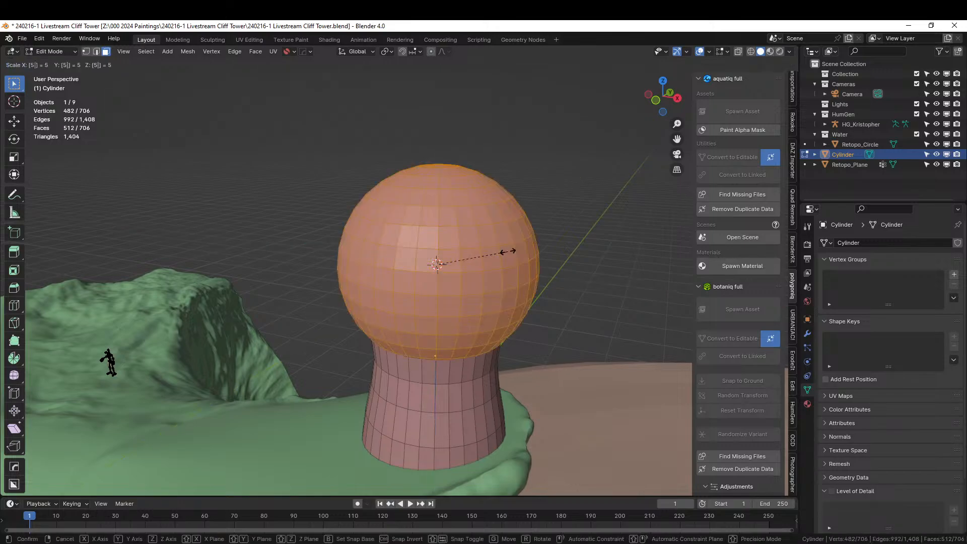
key("Return")
Isolate the sphere in front view with X-ray on and delete the faces of its lower half, leaving a dome.
middle_click_drag(457, 270, 455, 265)
key("KP_1")
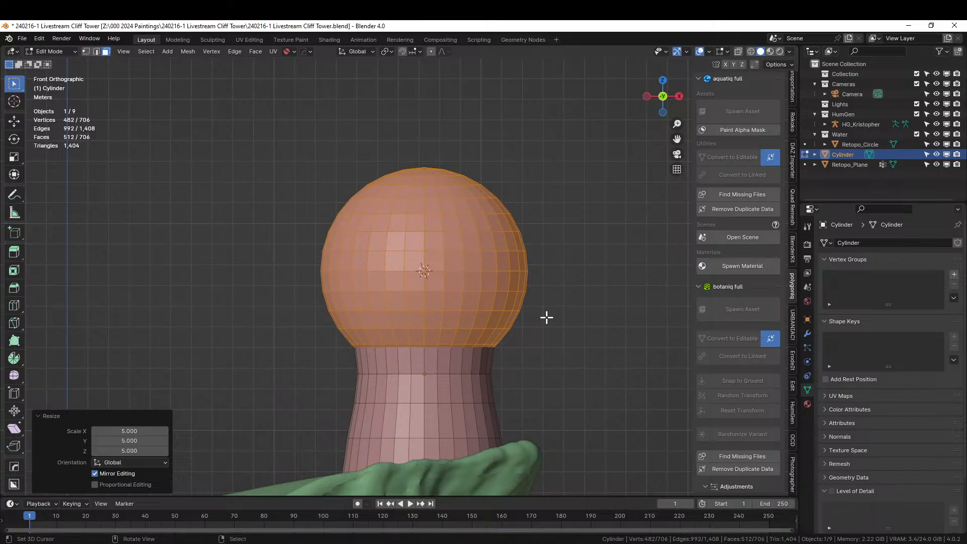
key("shift+h")
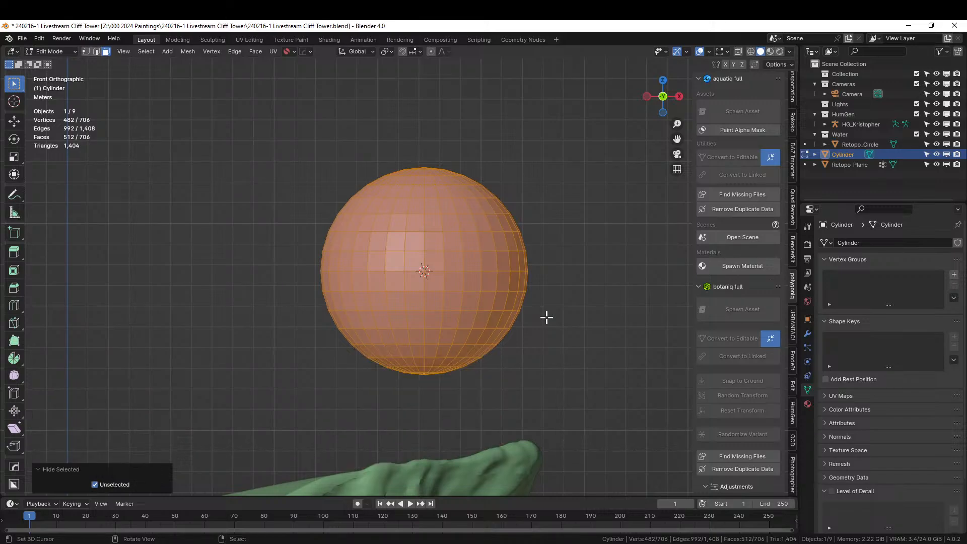
left_click(560, 358)
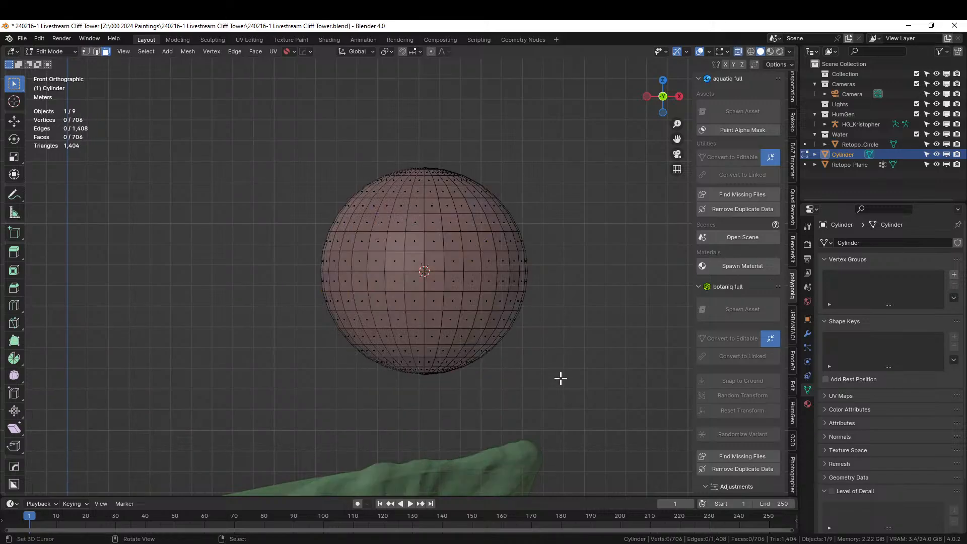
left_click_drag(580, 399, 270, 267)
key("x")
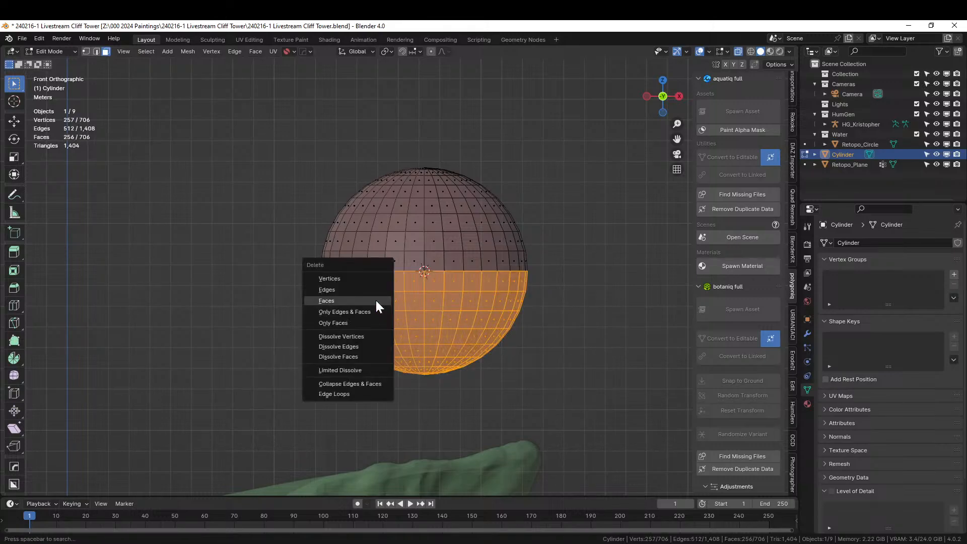
left_click(349, 301)
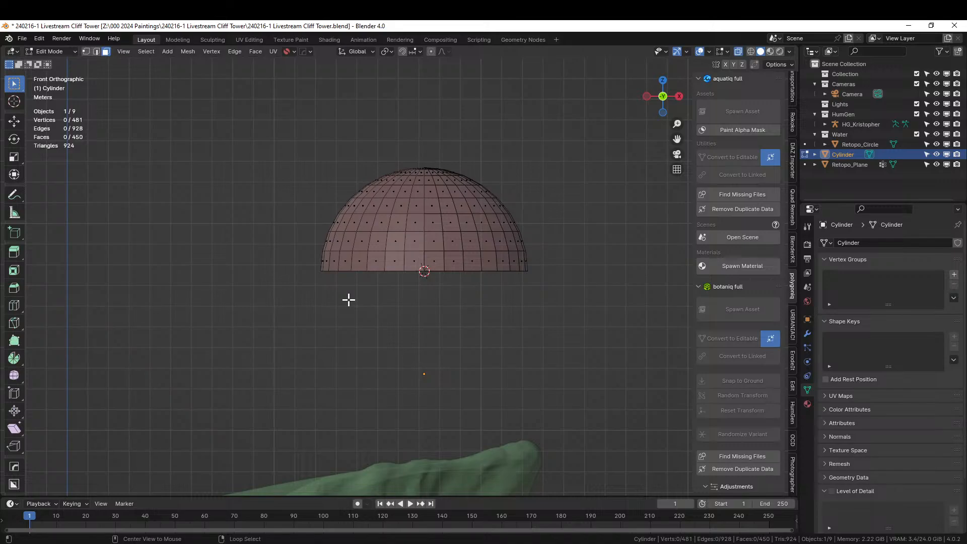
Reveal the hidden tower body, select the whole dome and move it up 0.46244 m along Z.
key("alt+h")
left_click(456, 234)
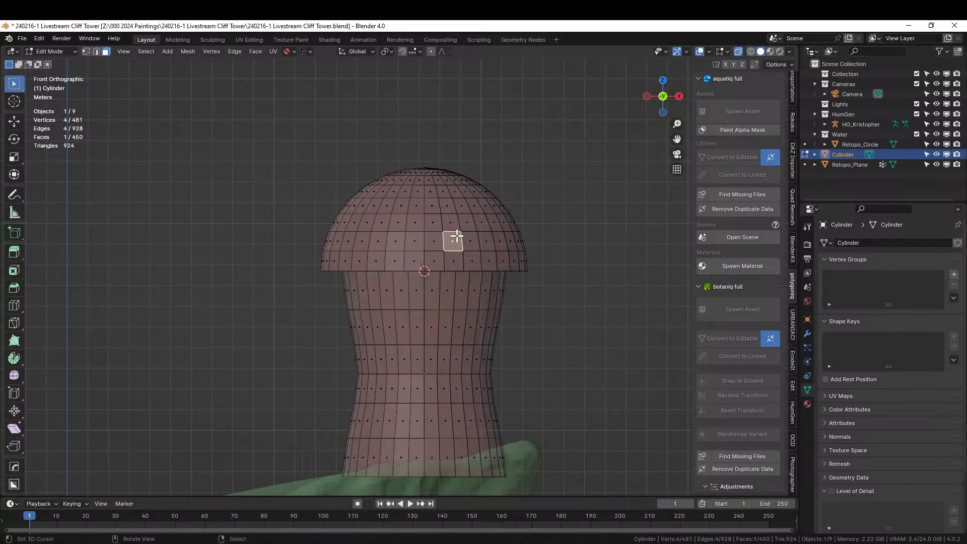
key("l")
key("g")
key("z")
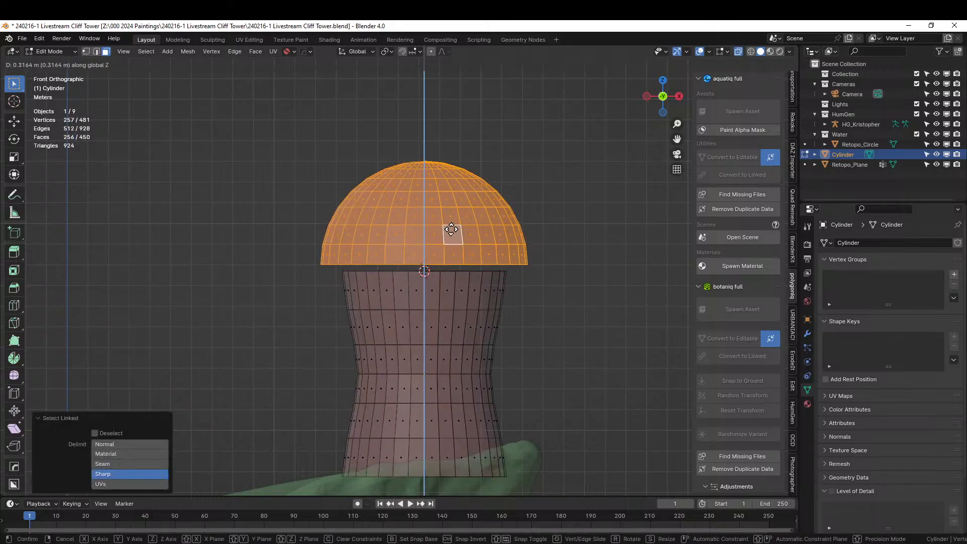
left_click(449, 227)
middle_click_drag(449, 226, 192, 241)
scroll(267, 222, "up", 3)
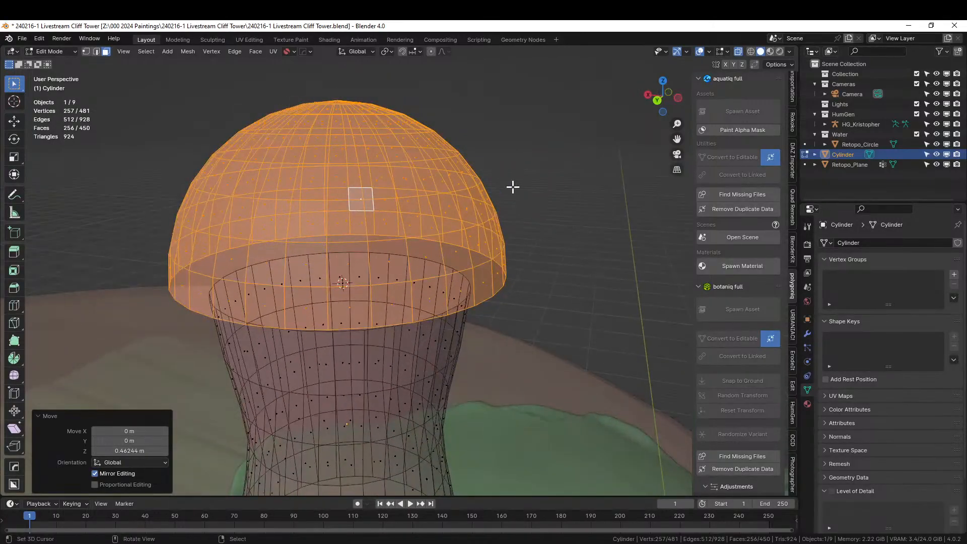
Turn off X-ray and thicken the selected dome by extruding its faces outward along their normals by 0.335 m.
key("alt+z")
mouse_move(495, 216)
middle_mouse_down()
mouse_move(519, 222)
mouse_move(429, 199)
mouse_move(477, 227)
mouse_move(474, 243)
mouse_move(331, 237)
mouse_move(324, 225)
mouse_move(346, 210)
mouse_move(433, 234)
middle_mouse_up()
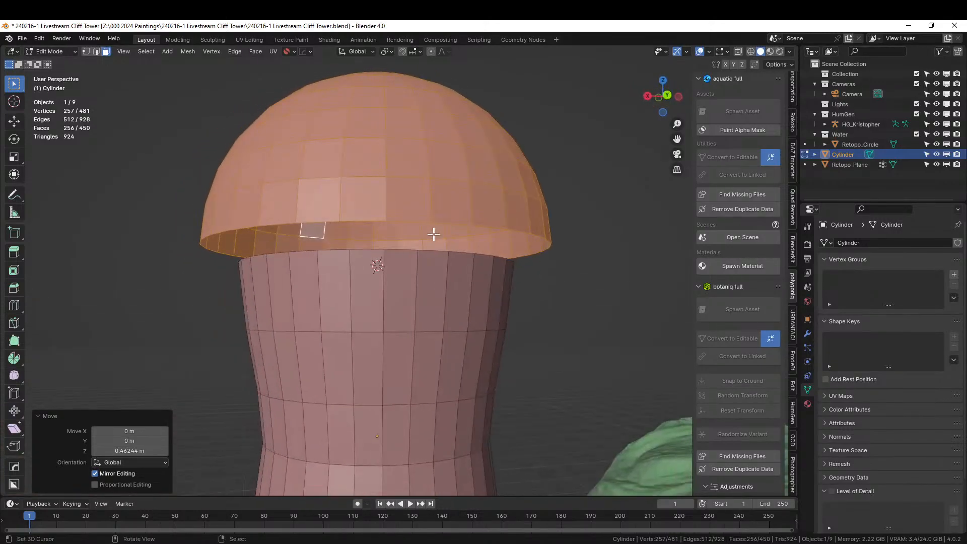
scroll(433, 234, "down", 3)
scroll(434, 235, "up", 2)
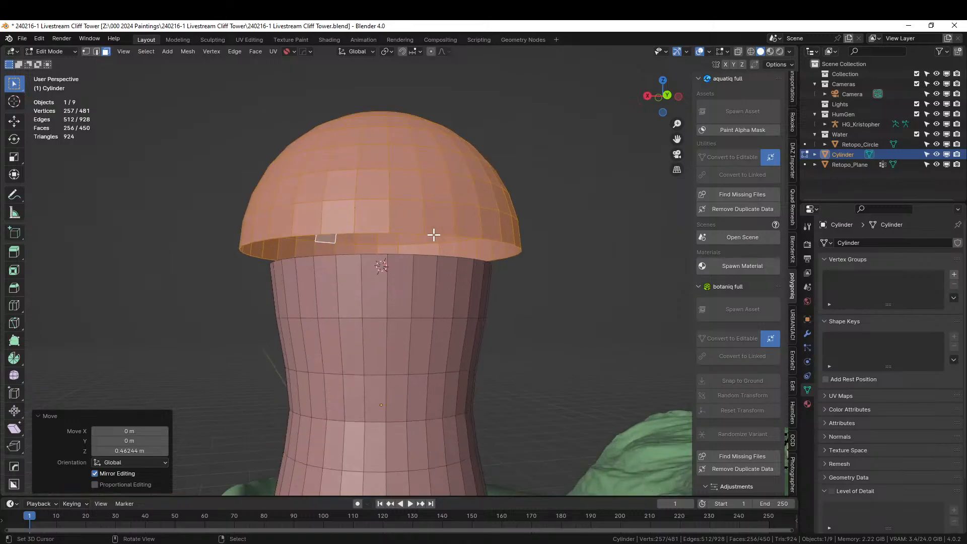
key("alt+e")
left_click(434, 241)
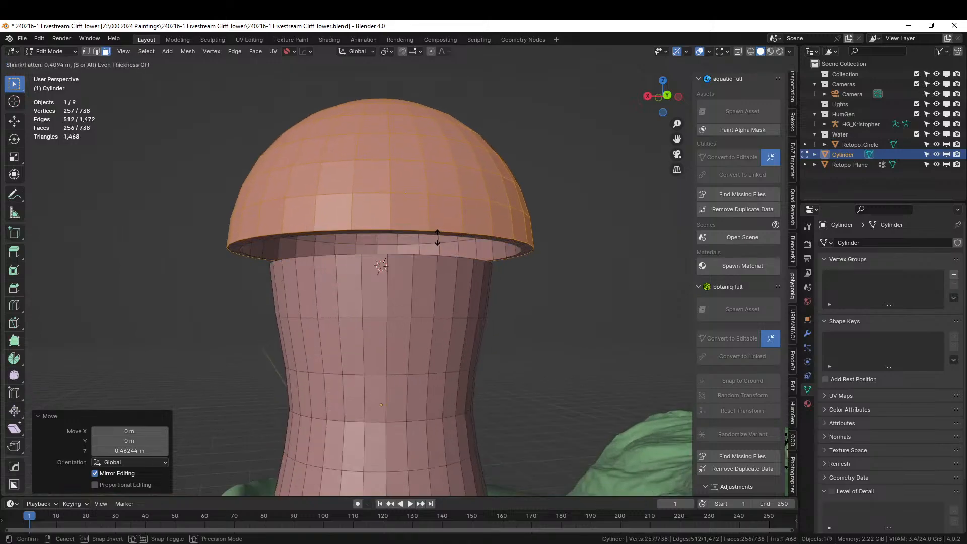
left_click(438, 238)
middle_click_drag(439, 237, 431, 209)
scroll(431, 208, "up", 4)
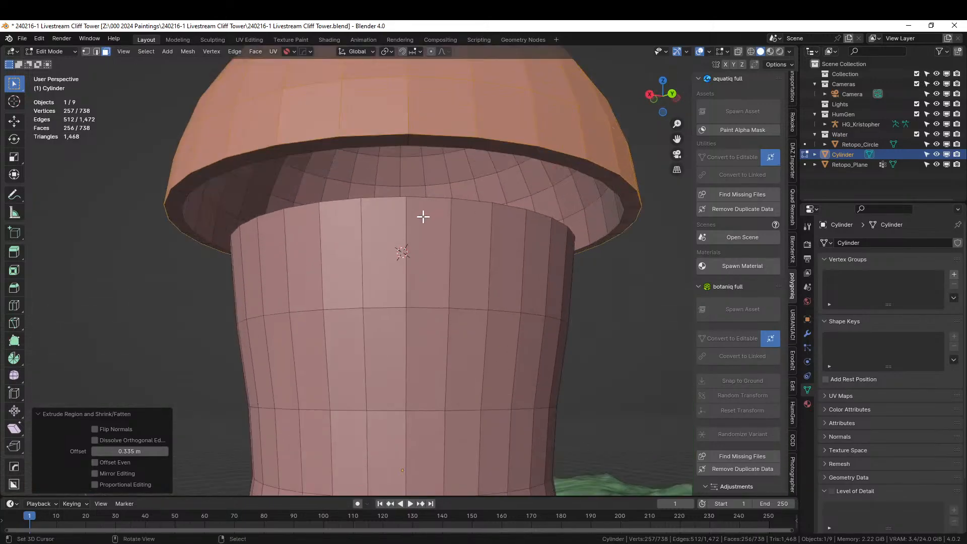
Select the tower's top face and inset it by 0.1646 m.
key("2")
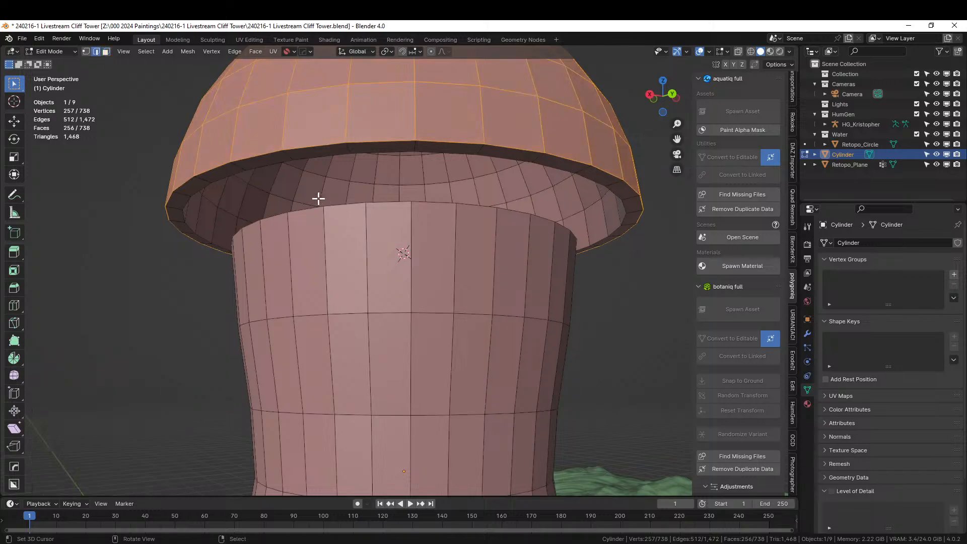
left_click(230, 169)
middle_click_drag(277, 199, 262, 220)
left_click(371, 295)
key("3")
left_click(421, 302)
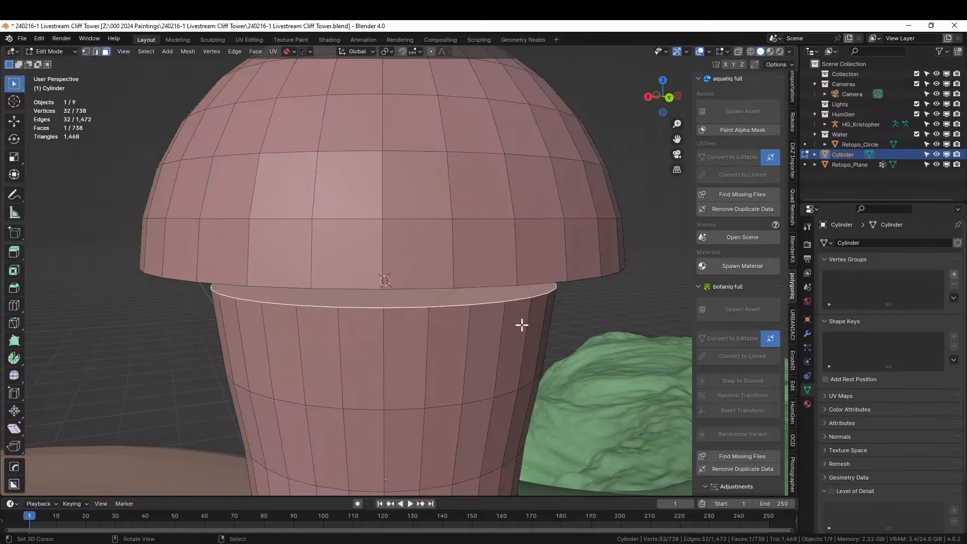
key("i")
left_click(513, 321)
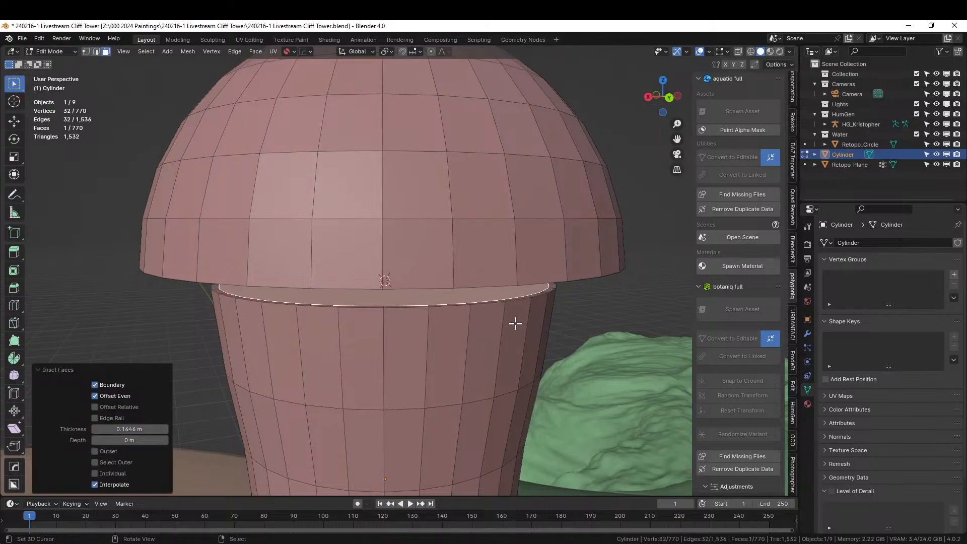
Add a centered loop cut around the underside rim of the dome.
middle_click_drag(421, 323, 429, 300)
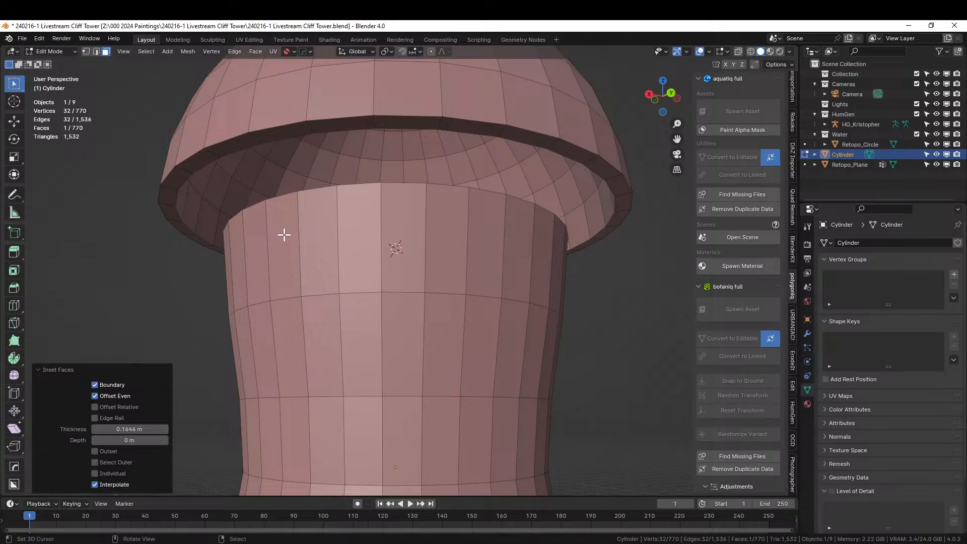
key("ctrl+r")
left_click(261, 140)
right_click(261, 140)
Select the tower's top face together with the edge loop on the dome's rim and bridge the edge loops.
middle_click_drag(331, 177, 339, 234)
key("3")
left_click(365, 283)
middle_click_drag(365, 284, 350, 259)
key("2")
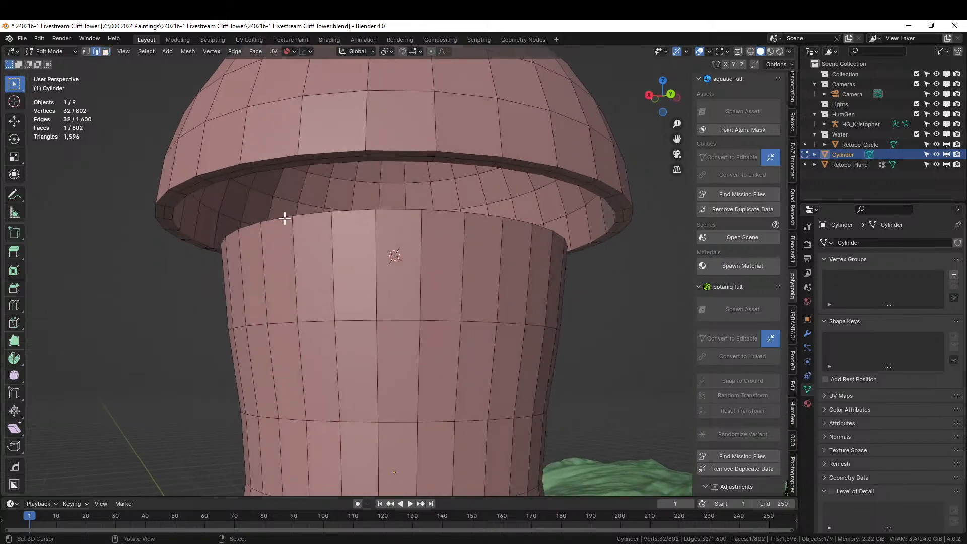
left_click(236, 169, "alt+shift")
middle_click_drag(235, 168, 275, 218)
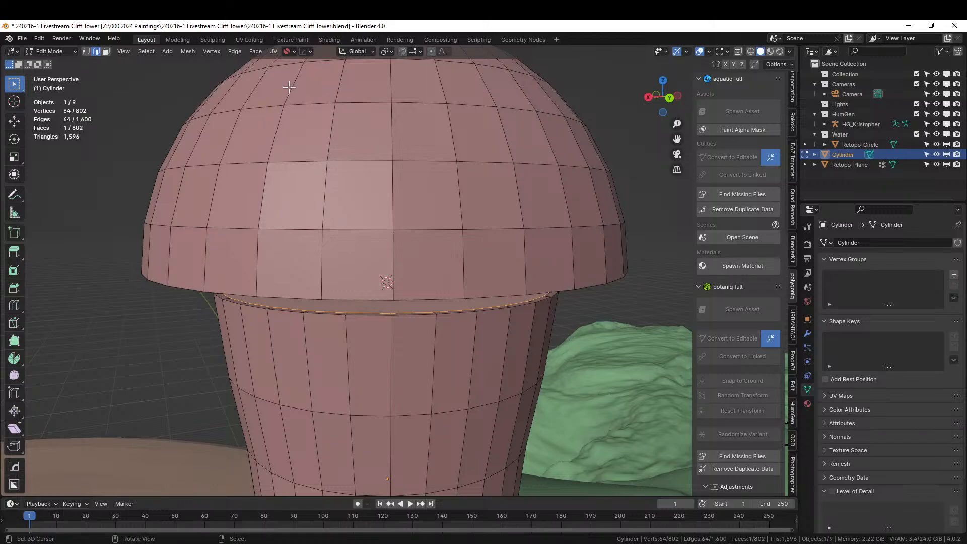
left_click(234, 51)
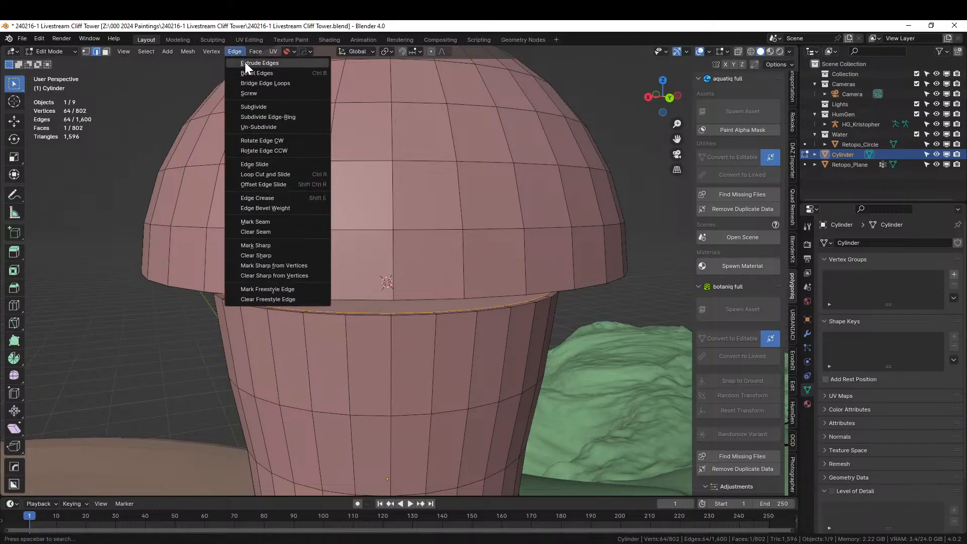
left_click(275, 84)
Separate the bridged ring of faces into its own object and select it in Object Mode.
mouse_move(276, 85)
middle_mouse_down()
mouse_move(280, 103)
mouse_move(287, 86)
middle_mouse_up()
middle_click_drag(321, 112, 159, 109)
key("p")
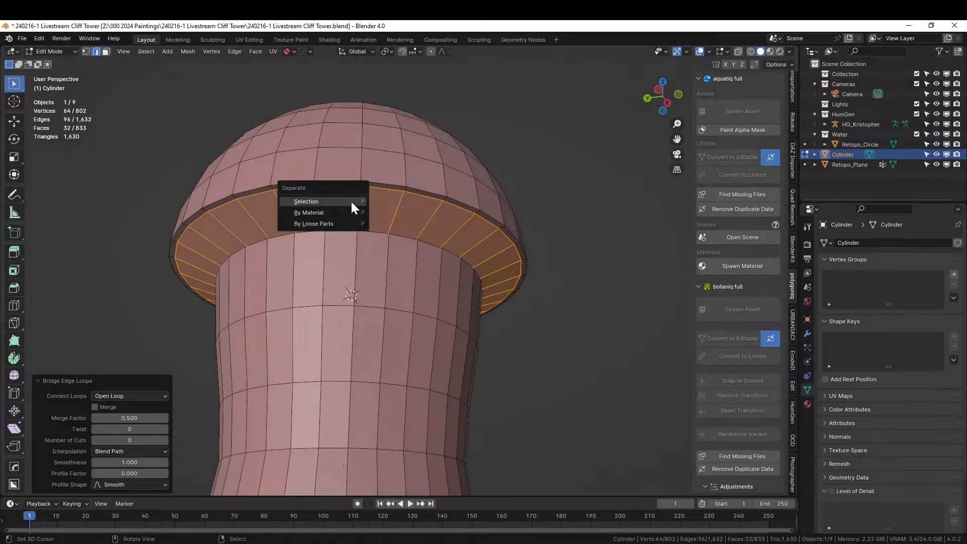
left_click(338, 205)
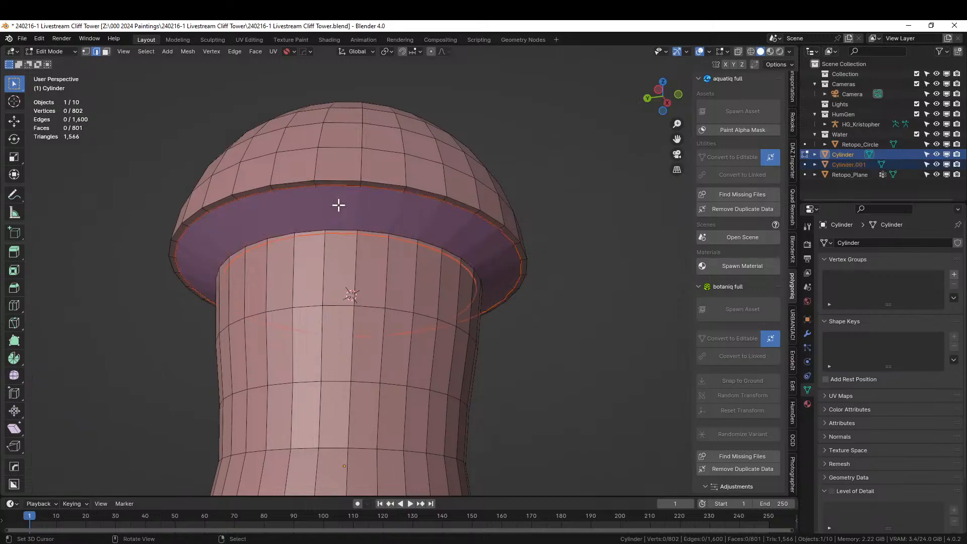
key("Tab")
left_click(340, 209)
Add a Wireframe modifier to the ring with a thickness of 0.1865 m.
key("q")
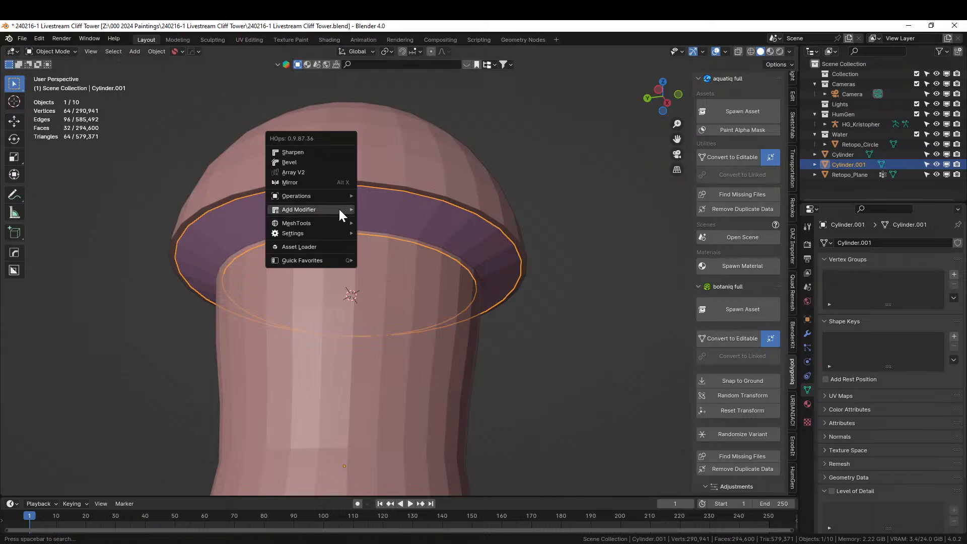
mouse_move(338, 208)
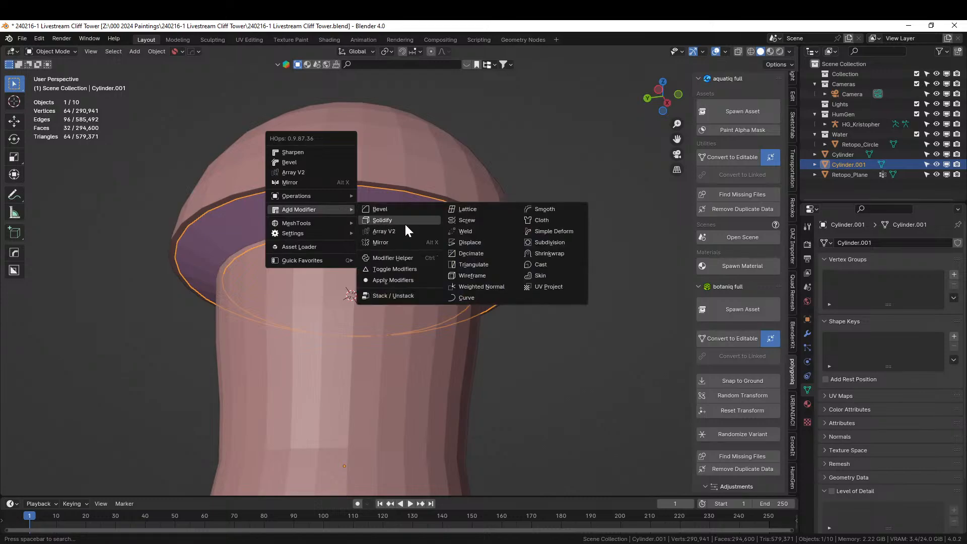
left_click(493, 278)
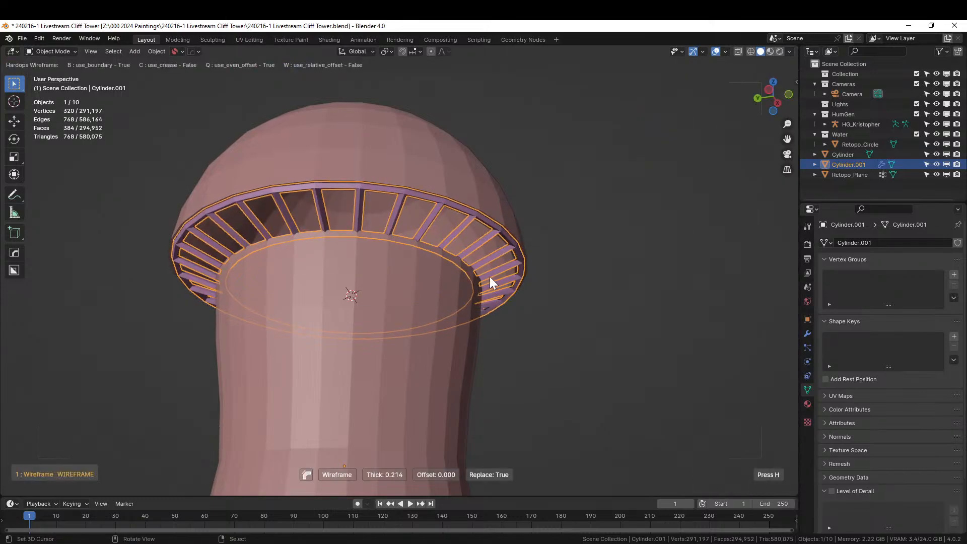
key("n")
middle_click_drag(494, 280, 541, 310)
left_click(595, 296)
Inspect the wireframe ring up close and disable its Wireframe modifier's viewport display.
scroll(590, 291, "down", 3)
middle_click_drag(584, 287, 671, 284)
middle_click_drag(575, 309, 507, 319)
scroll(537, 280, "up", 3)
scroll(521, 316, "up", 3)
scroll(518, 312, "up", 3)
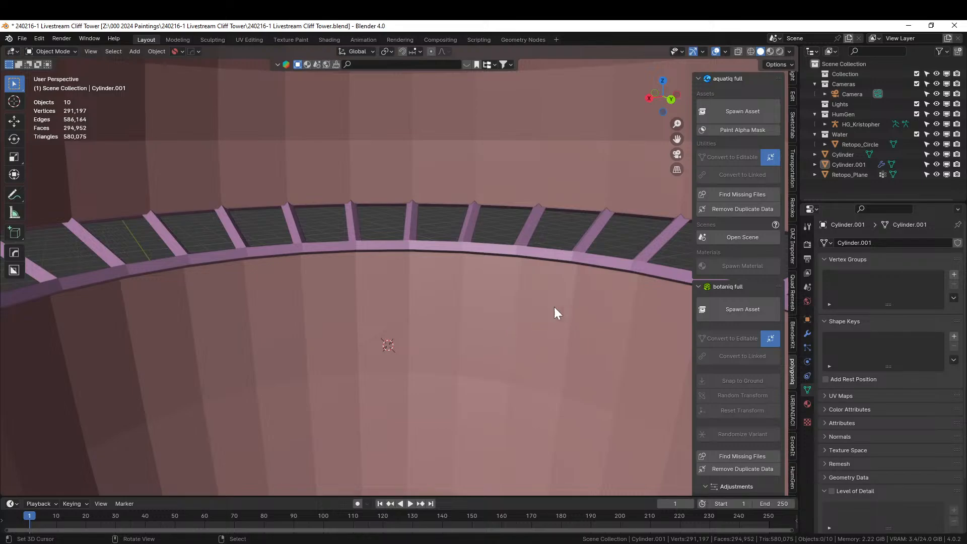
left_click(585, 266)
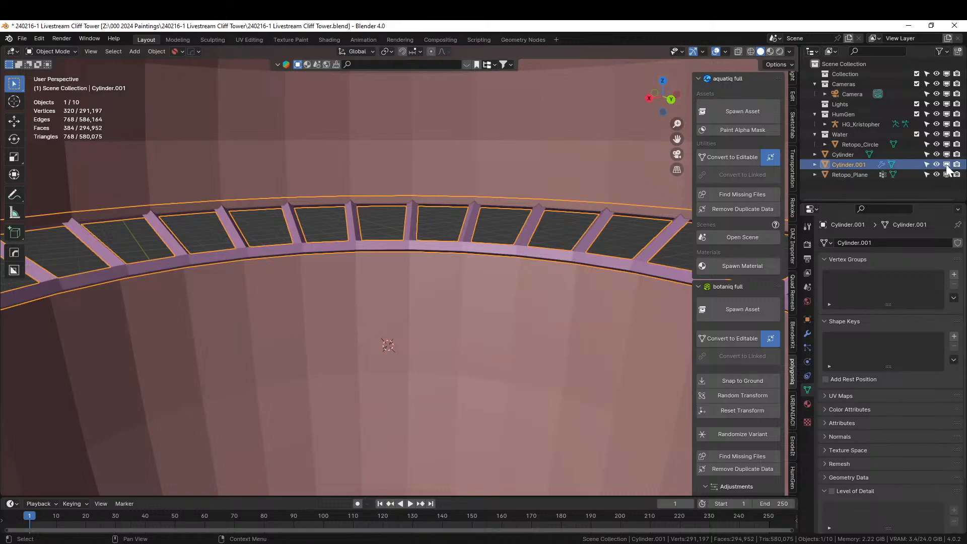
left_click(806, 334)
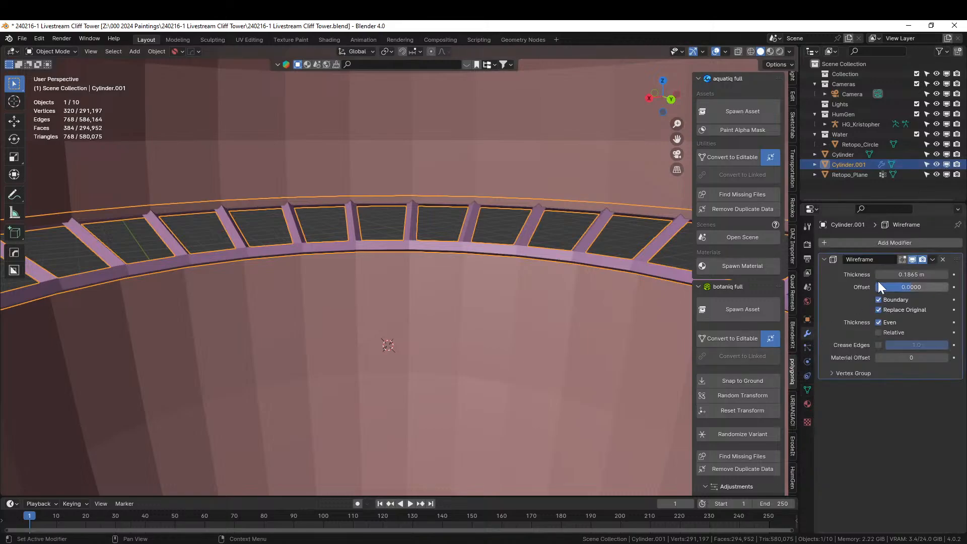
left_click(914, 257)
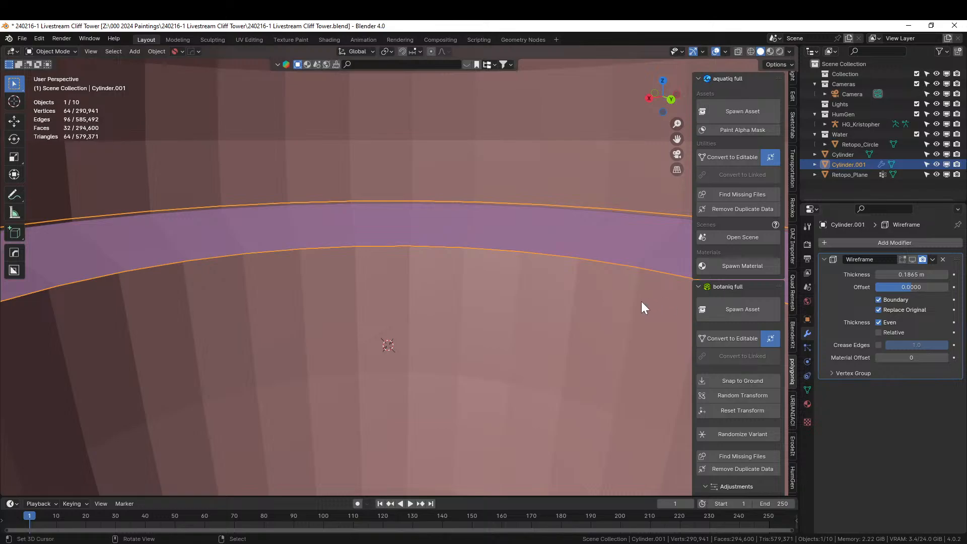
Select the whole linked dome within the tower mesh and separate it into its own object.
middle_click_drag(561, 325, 411, 318)
scroll(407, 318, "down", 5)
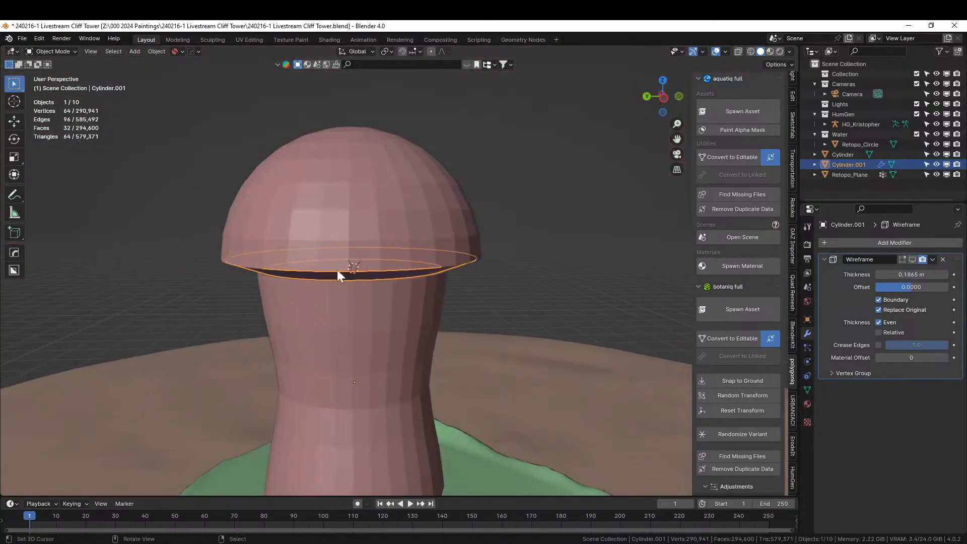
left_click(315, 201)
key("Tab")
left_click(315, 202)
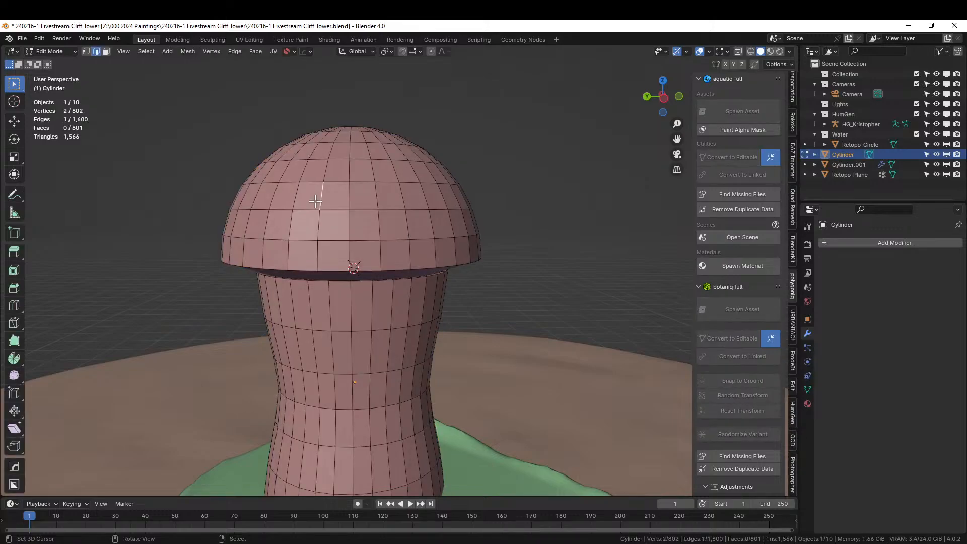
key("l")
key("p")
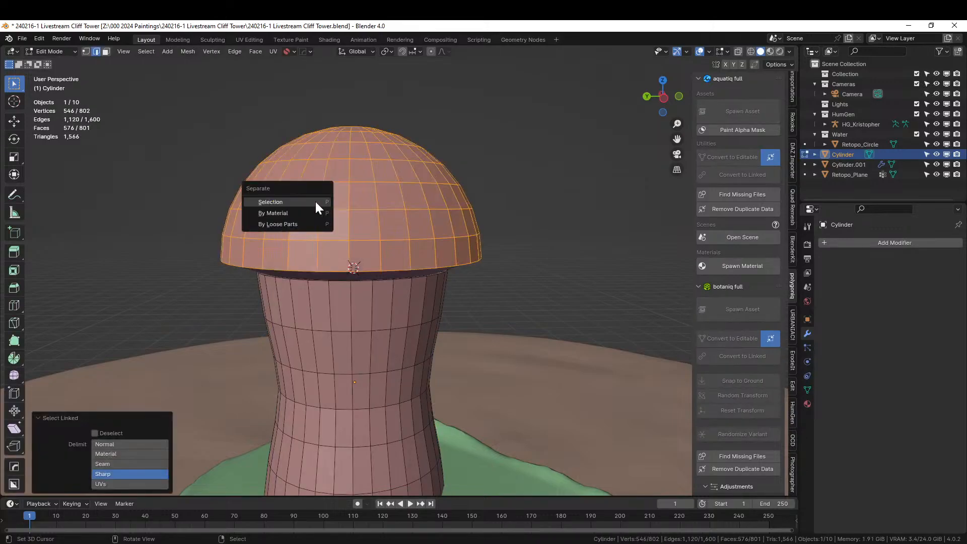
left_click(316, 202)
key("Tab")
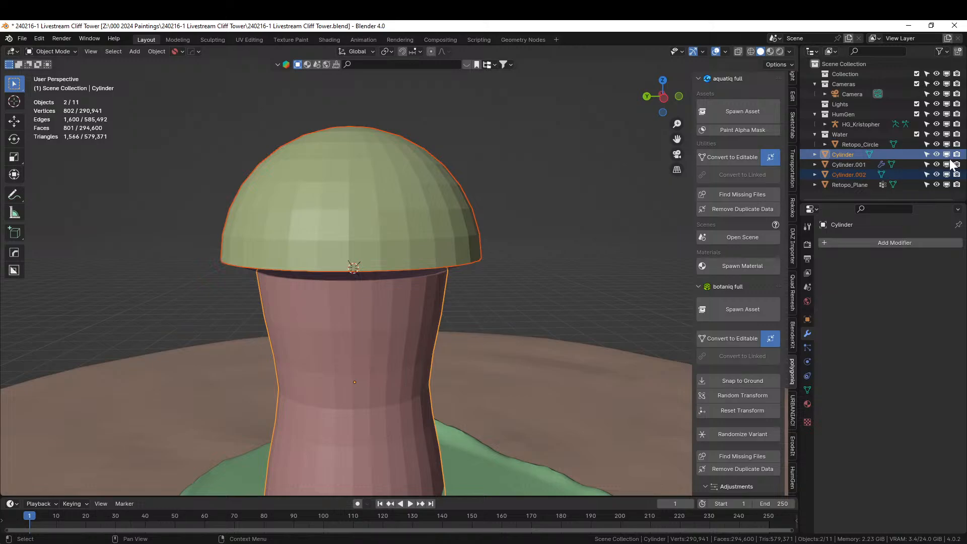
Hide the dome (Cylinder.002) and the ring (Cylinder.001) so the tower's open top is exposed.
left_click(936, 154)
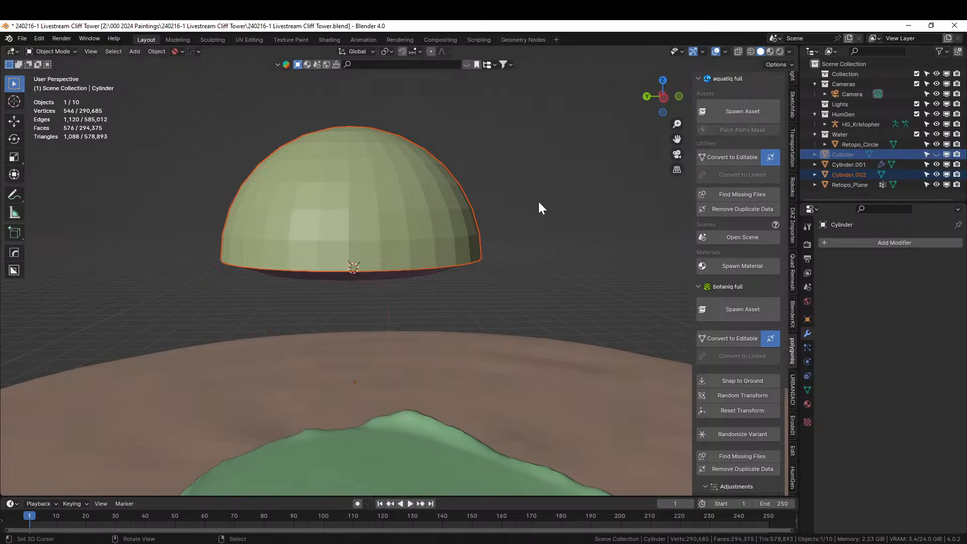
left_click(936, 154)
right_click(595, 169)
left_click(849, 175)
key("h")
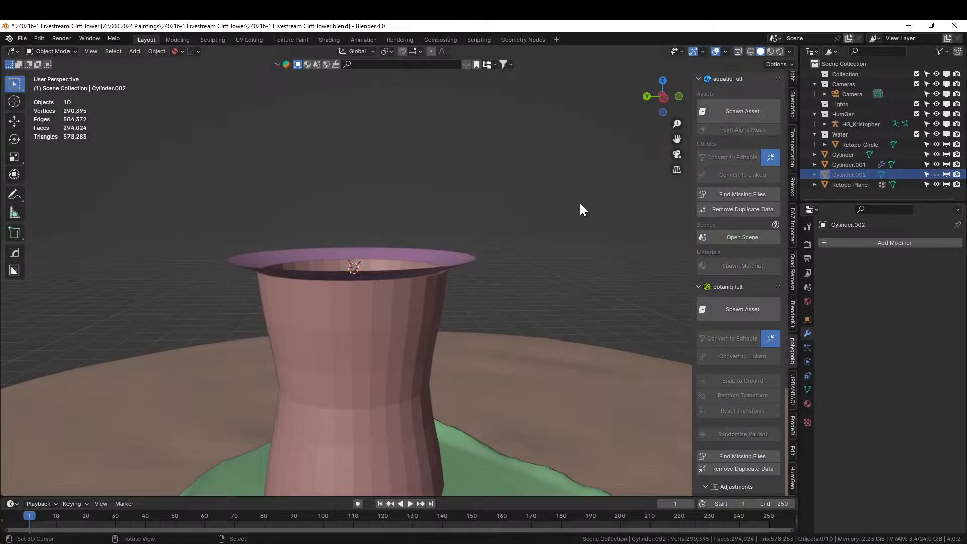
middle_click_drag(579, 204, 497, 238)
right_click(478, 245)
left_click(936, 164)
Select the inner edge loop of the tower's open top and fill it with a face.
middle_click_drag(577, 237, 507, 263)
left_click(472, 292)
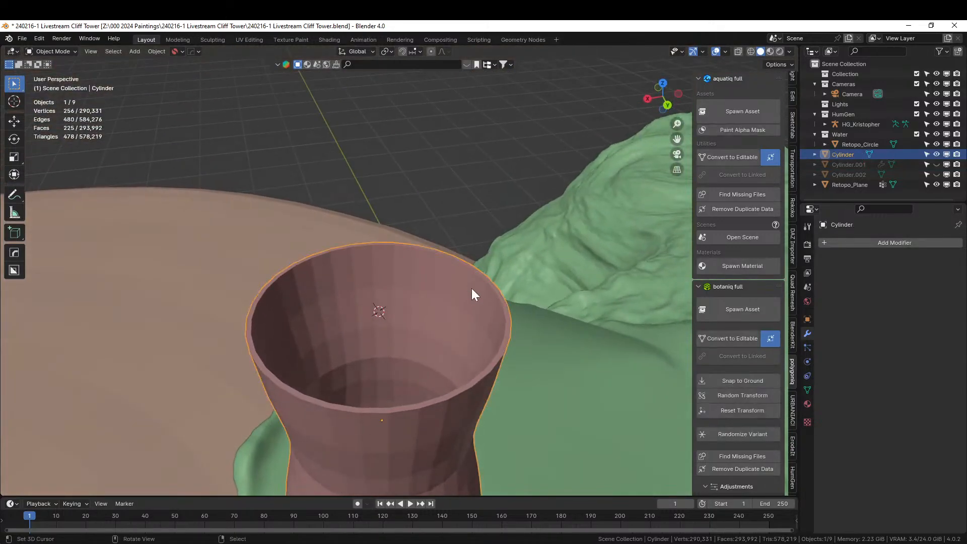
key("Tab")
scroll(472, 288, "up", 2)
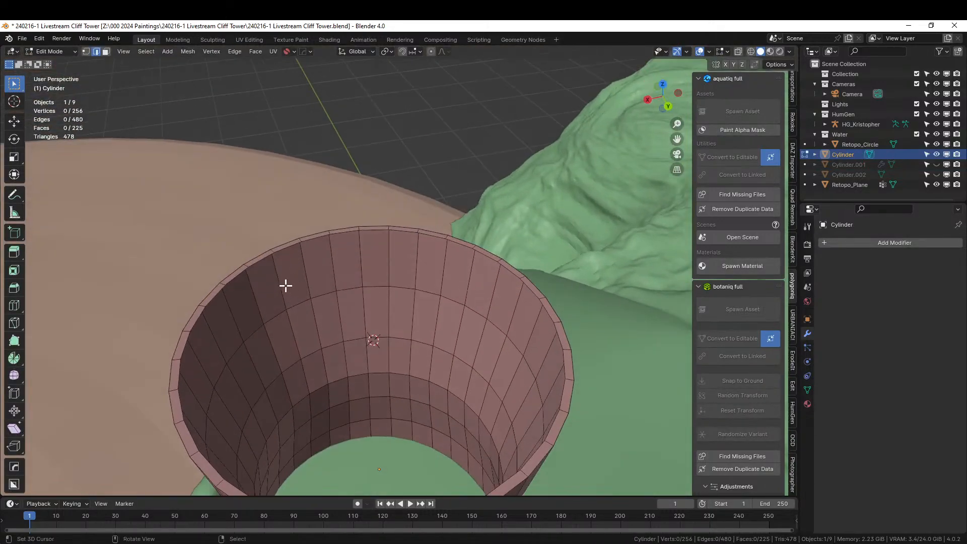
left_click(215, 296, "alt")
key("f")
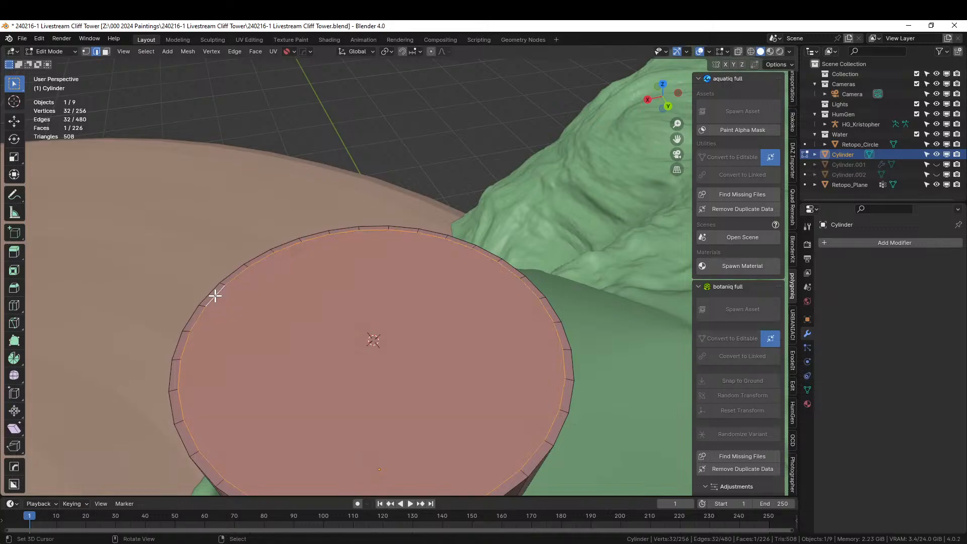
Inset the tower's new top face by 0.8033 m and extrude it upward by 0.85762 m.
scroll(215, 296, "down", 4)
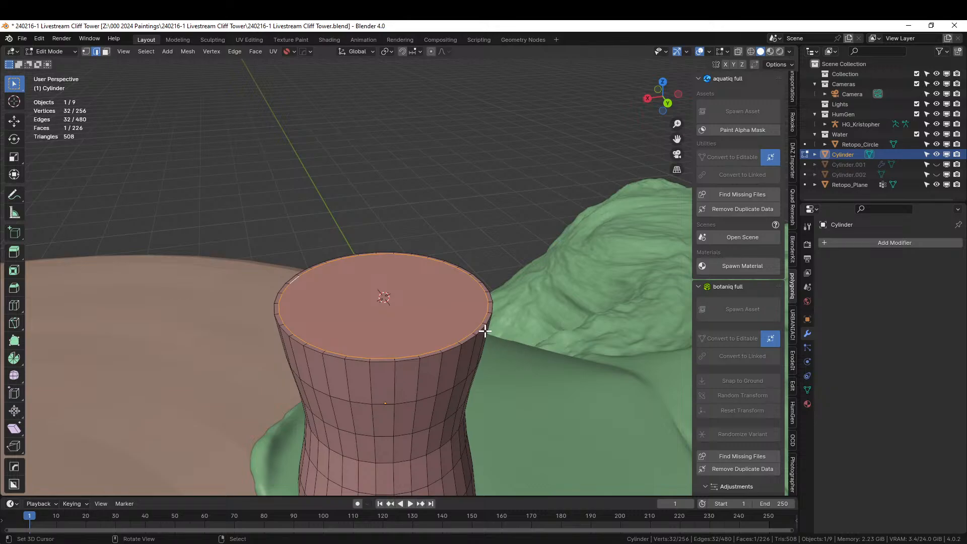
key("i")
left_click(464, 326)
key("e")
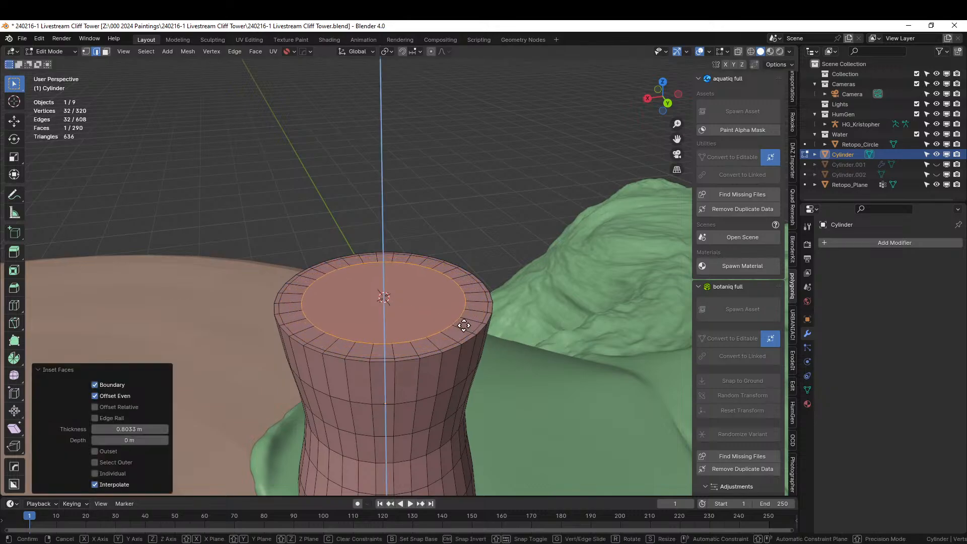
left_click(458, 302)
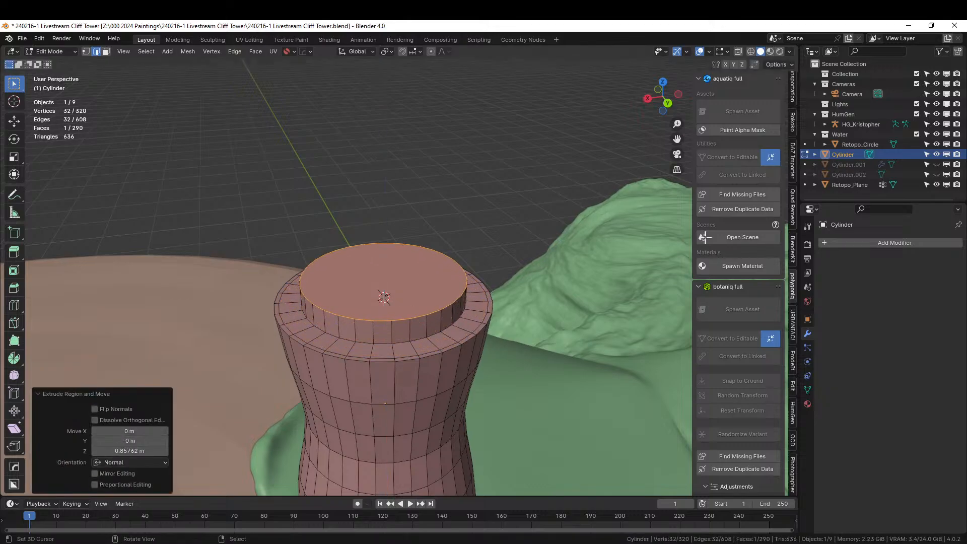
Unhide the ring (Cylinder.001) and the dome (Cylinder.002) above the tower.
left_click(936, 164)
left_click(937, 175)
middle_click_drag(583, 222, 516, 166)
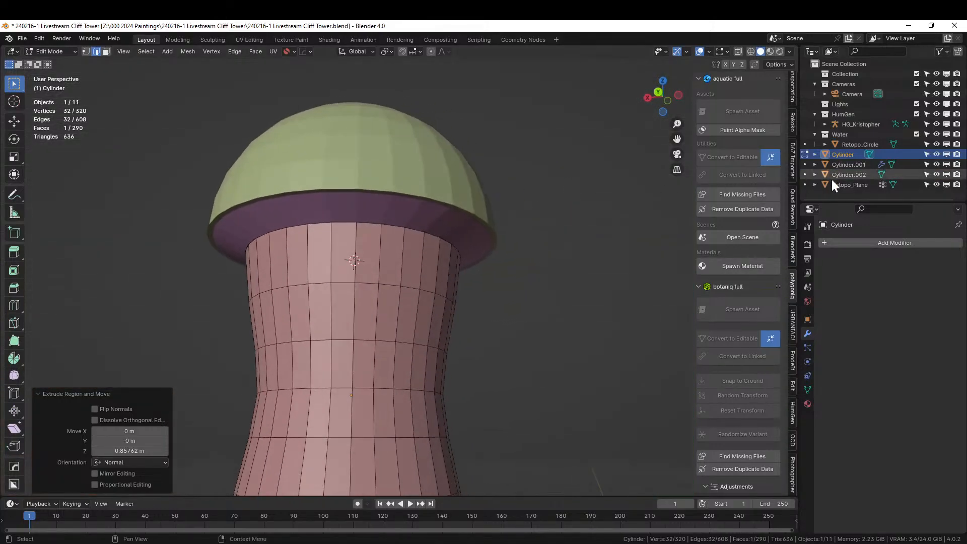
Return to Object Mode and re-enable the viewport display of the ring's Wireframe modifier.
key("Tab")
left_click(368, 215)
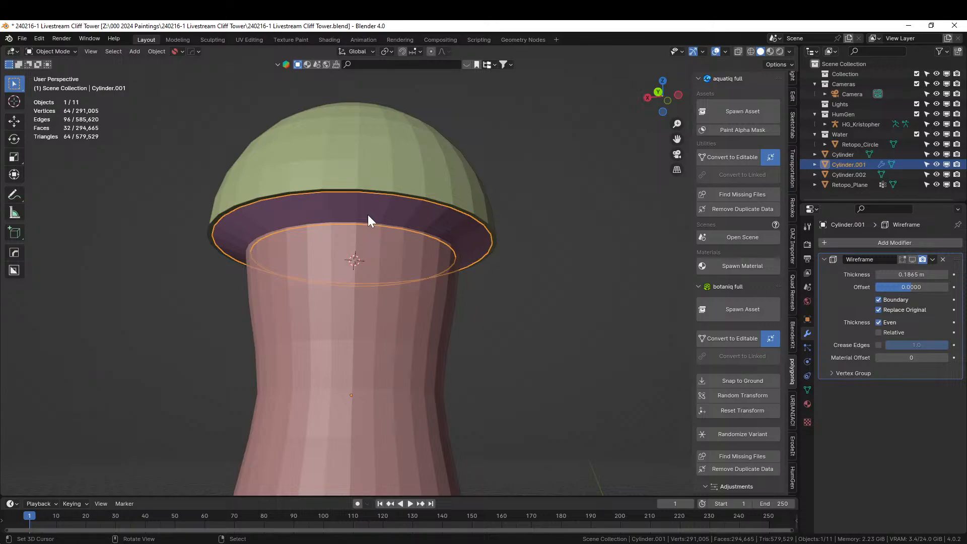
left_click(912, 259)
middle_click_drag(629, 267, 514, 293)
scroll(514, 299, "down", 3)
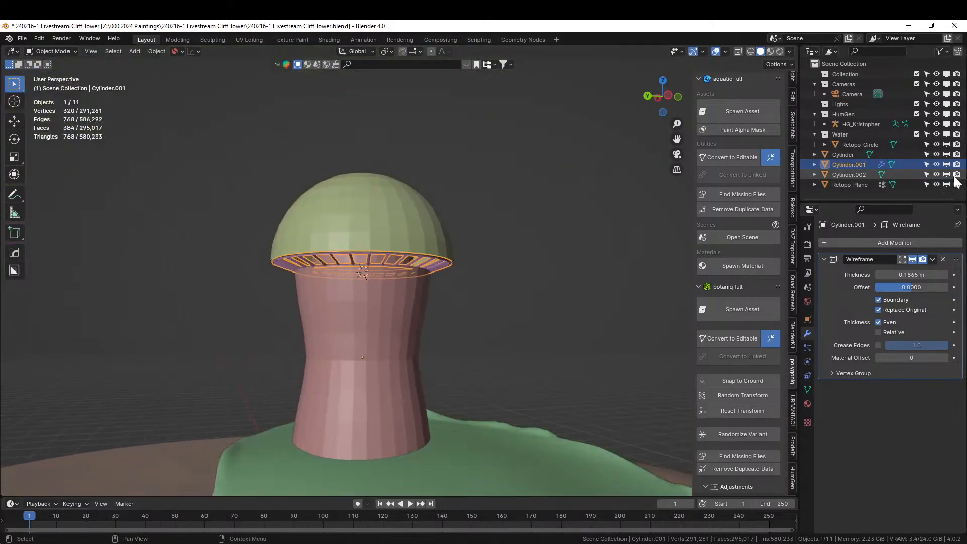
Hide the dome (Cylinder.002) to expose the tower's top and the wireframe ring.
left_click(937, 174)
middle_click_drag(483, 231, 491, 300)
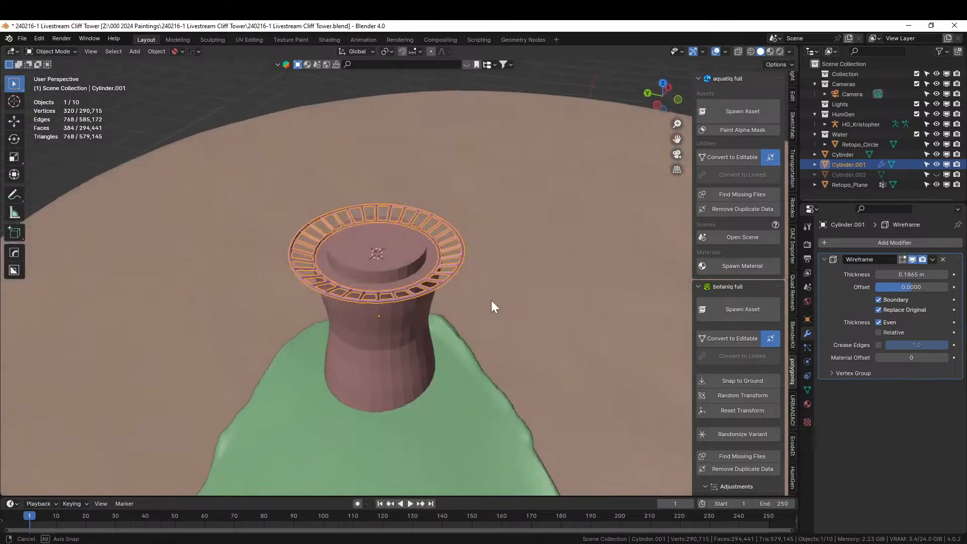
scroll(560, 276, "down", 2)
scroll(495, 298, "down", 2)
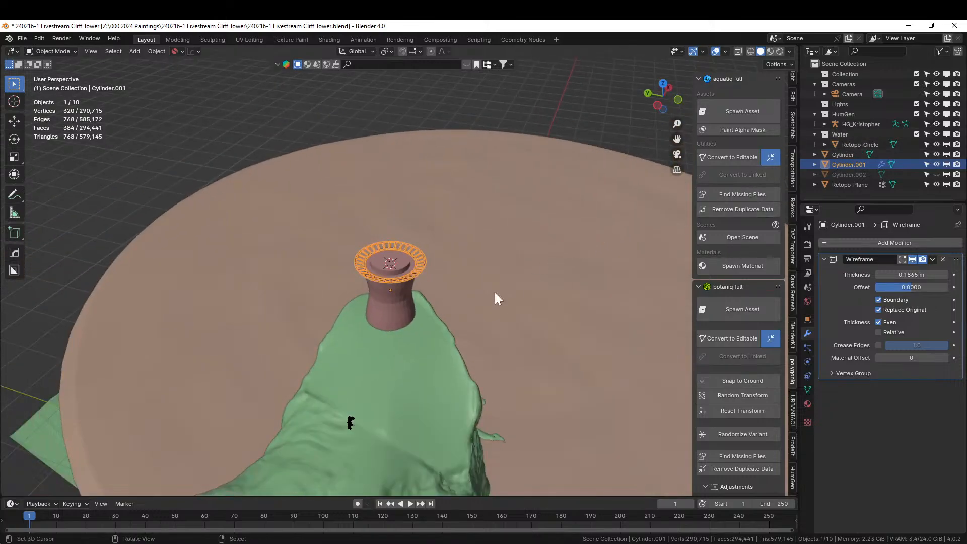
In top view, move the human figure horizontally onto the tower's rim, by 19.259 m in X and 2.8344 m in Y.
left_click(351, 422)
key("KP_7")
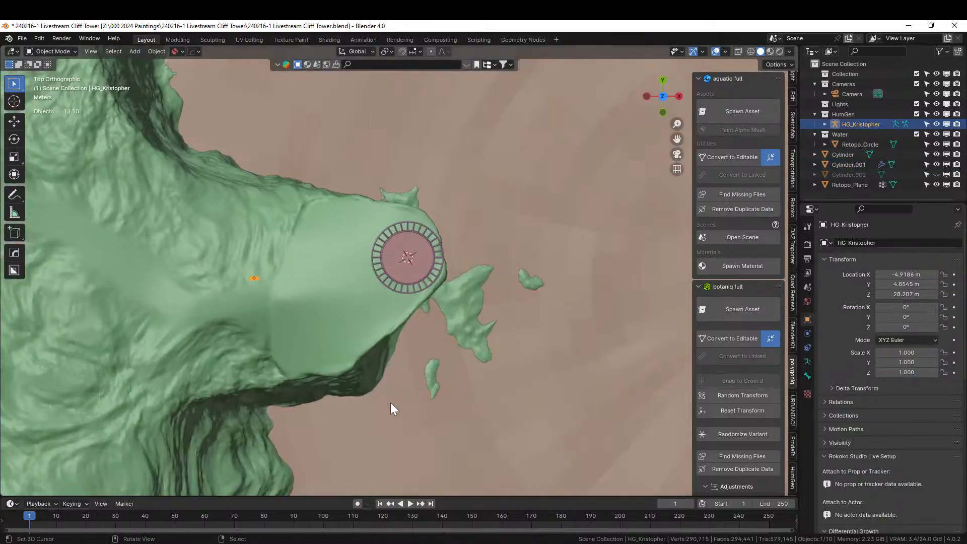
key("g")
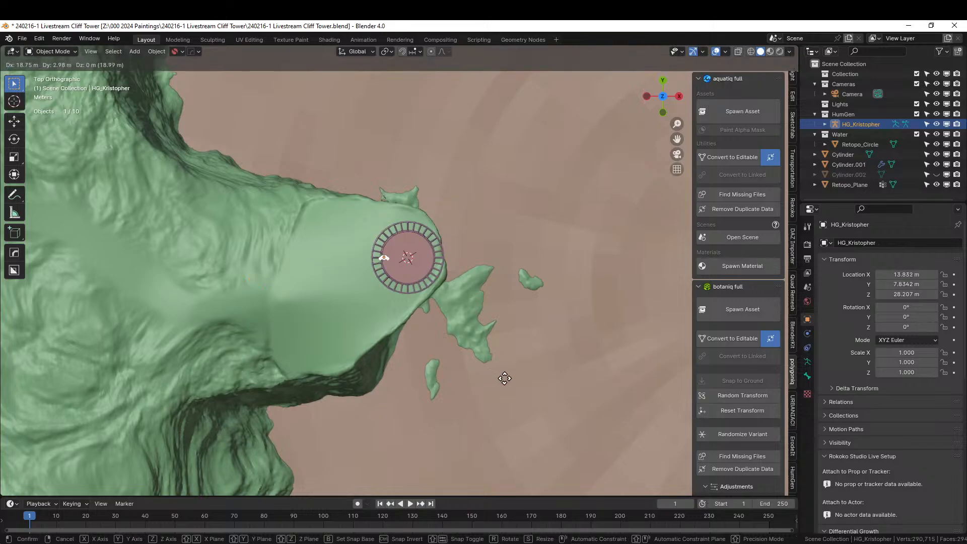
left_click(507, 378)
Raise the human figure 9.2272 m along Z to the level of the tower's ring.
key("KP_Decimal")
mouse_move(507, 378)
middle_mouse_down()
mouse_move(514, 283)
mouse_move(505, 371)
middle_mouse_up()
scroll(515, 283, "down", 6)
key("g")
key("z")
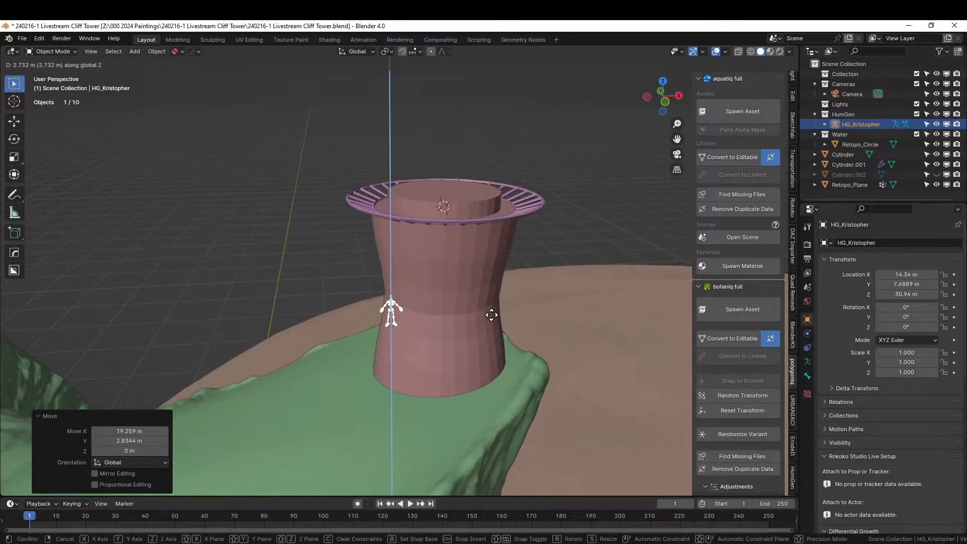
left_click(471, 218)
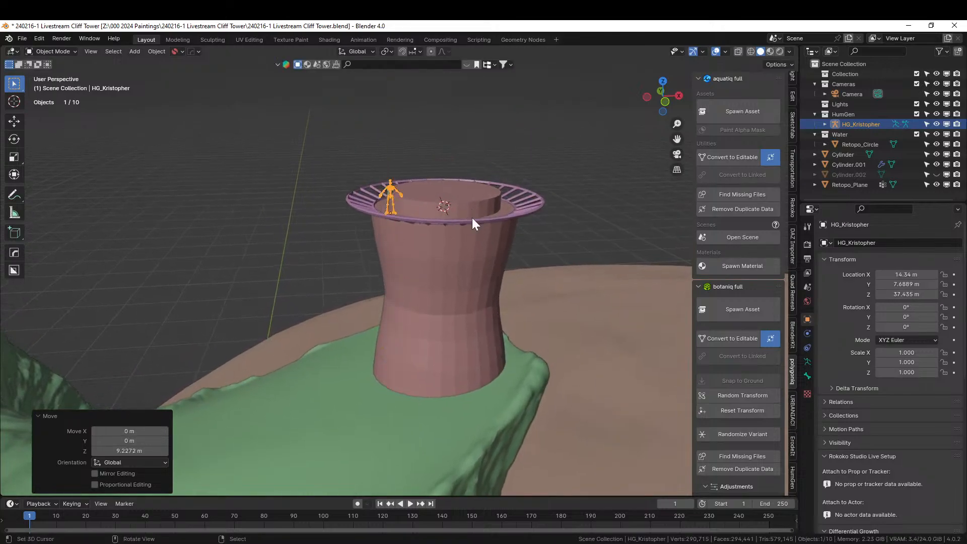
Raise the human figure another 0.24048 m along Z so its feet sit on the tower's top ledge.
scroll(475, 215, "up", 5)
middle_click_drag(496, 221, 485, 364)
scroll(484, 363, "up", 3)
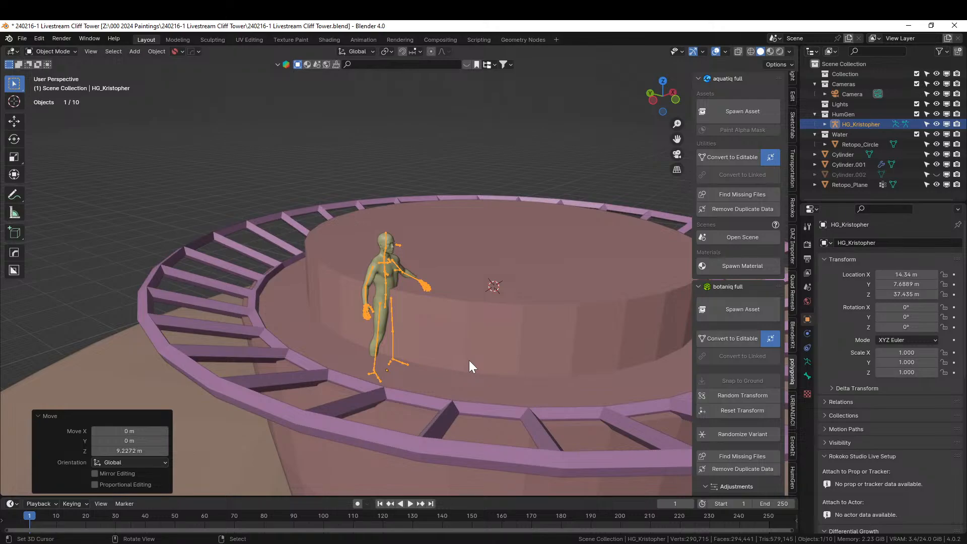
key("g")
key("z")
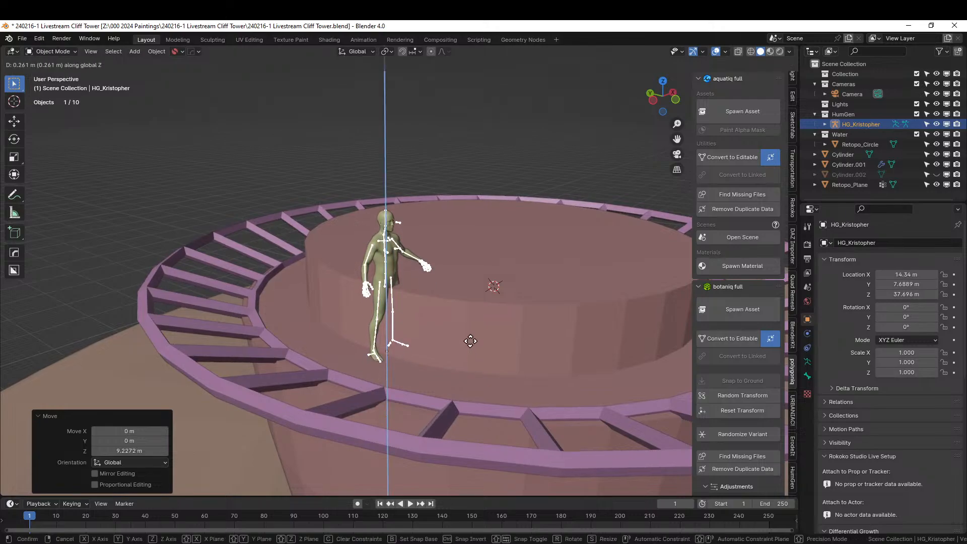
left_click(471, 344)
scroll(470, 342, "down", 4)
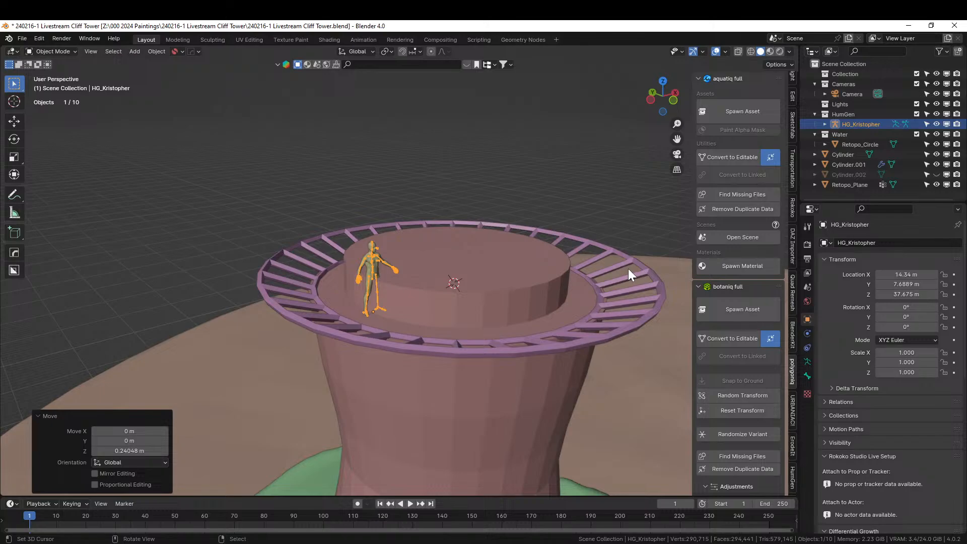
In Edit Mode, raise the top face of the tower's inset core by 1.2226 m along Z.
left_click(443, 273)
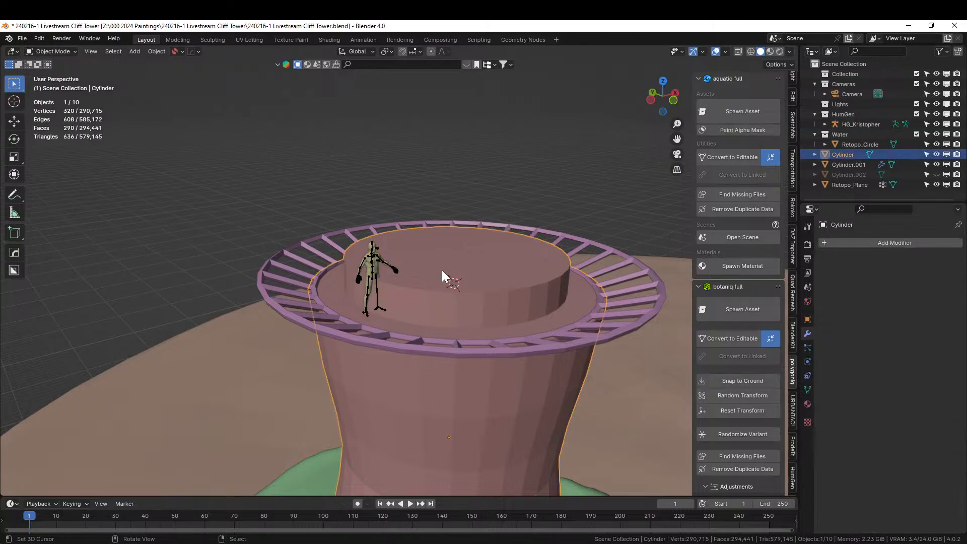
key("Tab")
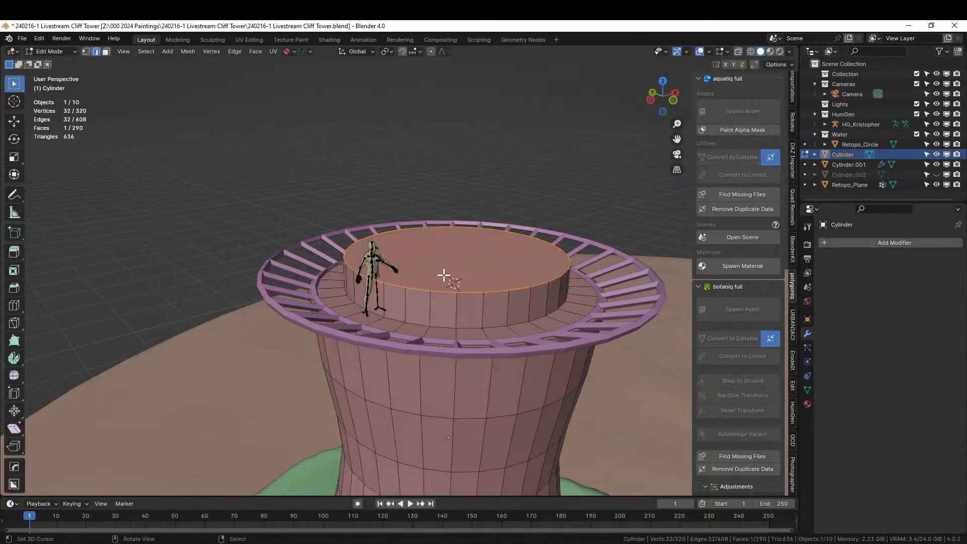
key("g")
key("z")
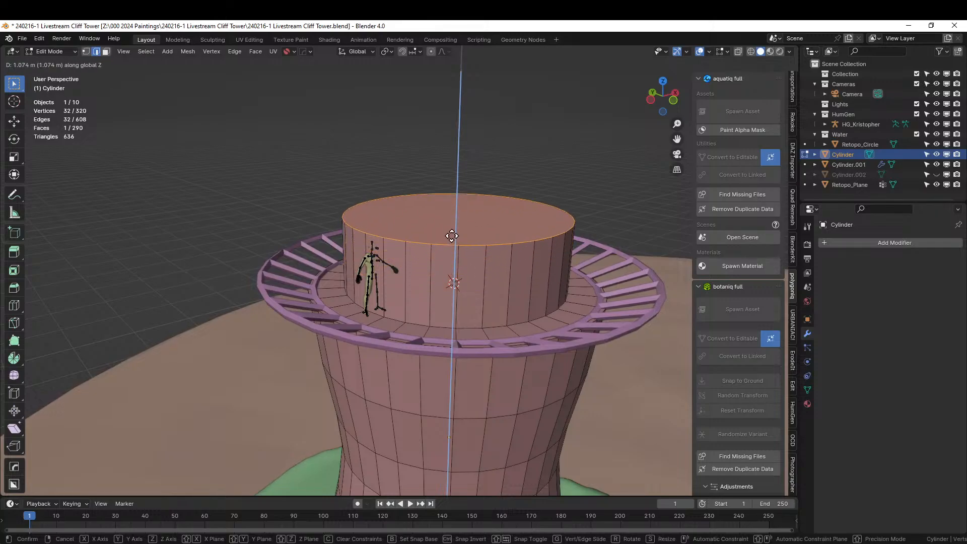
left_click(453, 231)
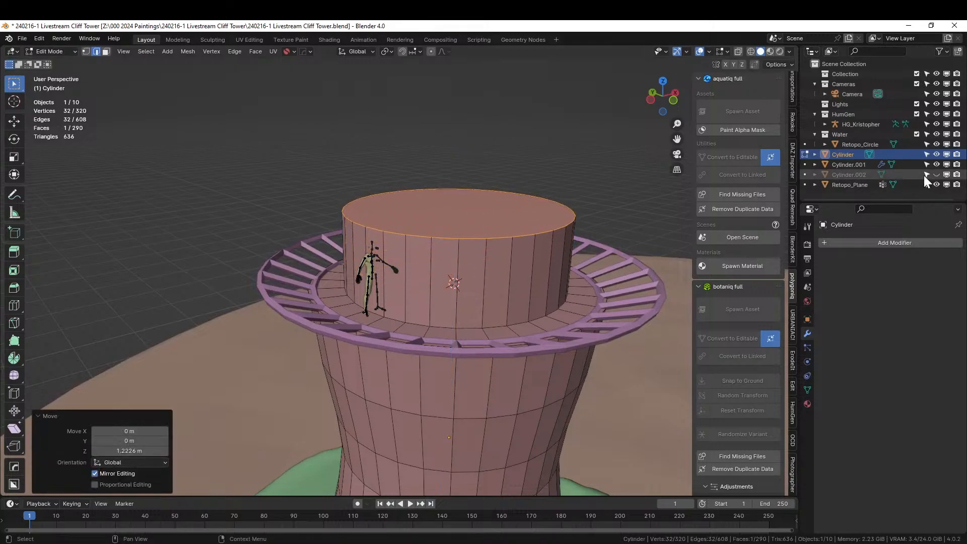
Unhide the dome (Cylinder.002) and check its height against the ring and the human figure.
left_click(936, 174)
middle_click_drag(542, 255, 209, 220)
scroll(274, 237, "up", 5)
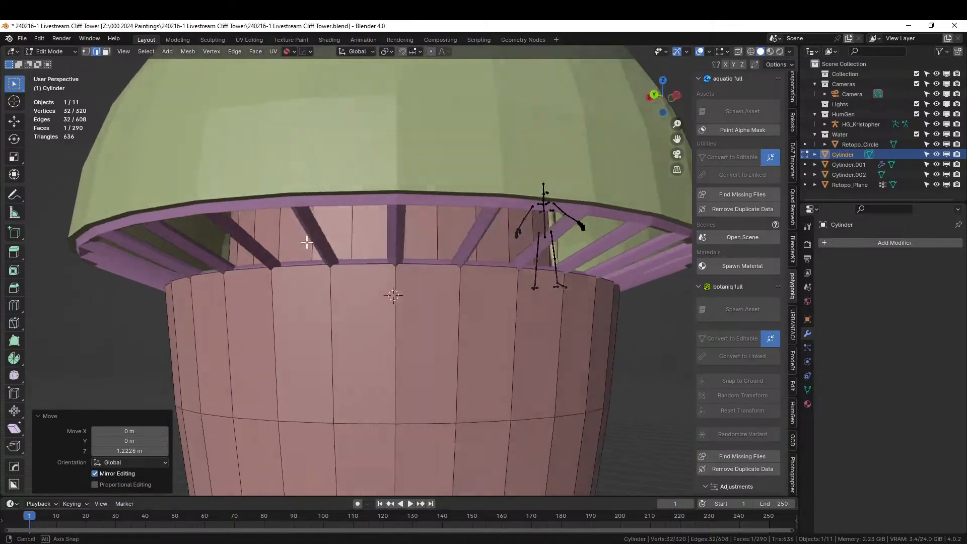
scroll(329, 248, "down", 3)
middle_click_drag(229, 205, 289, 187)
Return to Object Mode and raise the dome (Cylinder.002) by about 0.9 m along Z to open a gap above the ring.
key("Tab")
left_click(287, 192)
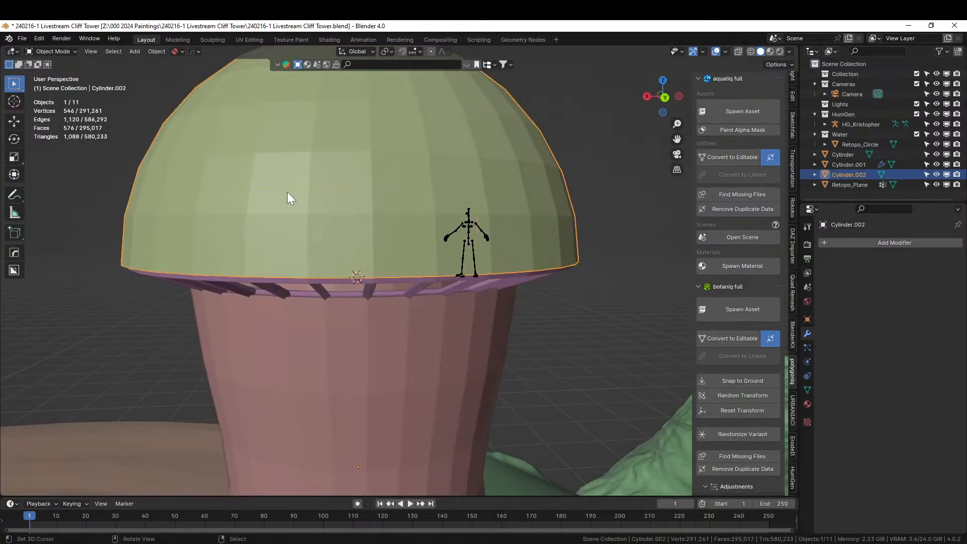
key("g")
key("z")
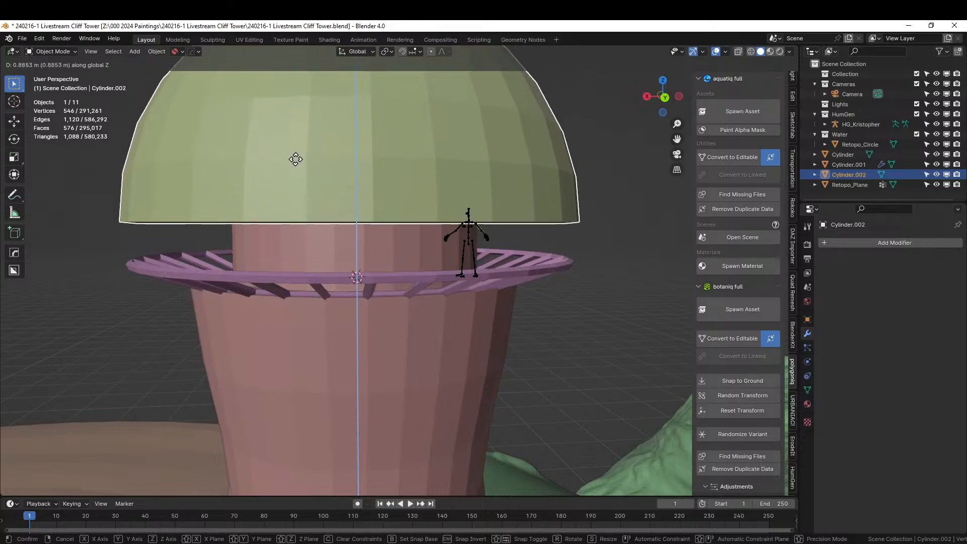
left_click(296, 163)
middle_click_drag(297, 167, 351, 184)
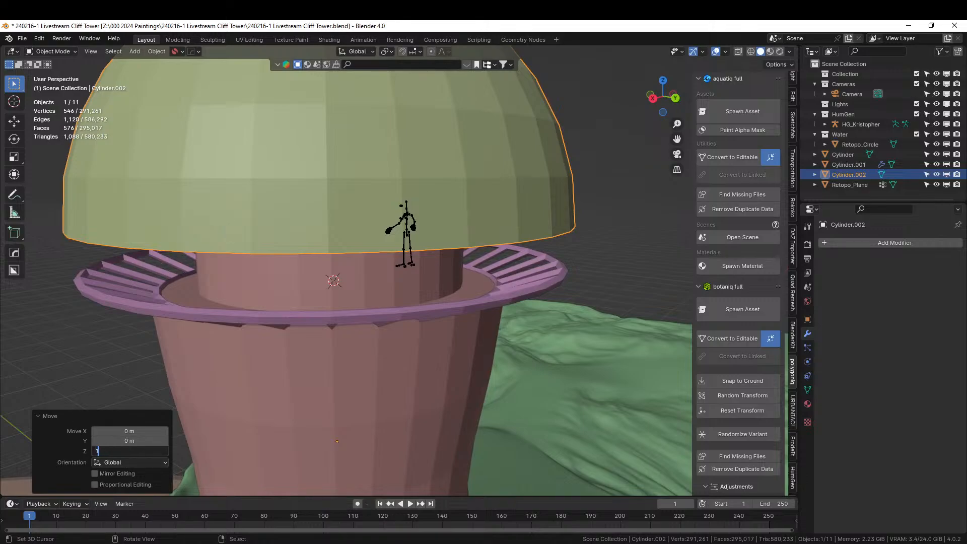
Move the dome up 1 m, and raise the railing ring's outer edge loop 1 m to meet it.
key("Return")
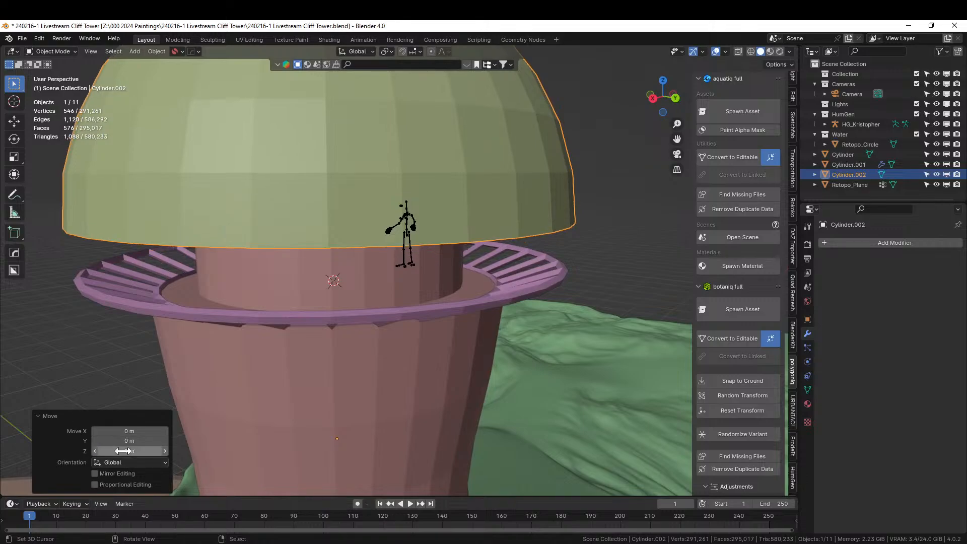
left_click(147, 304)
key("Tab")
left_click(122, 304, "alt")
type("gz1")
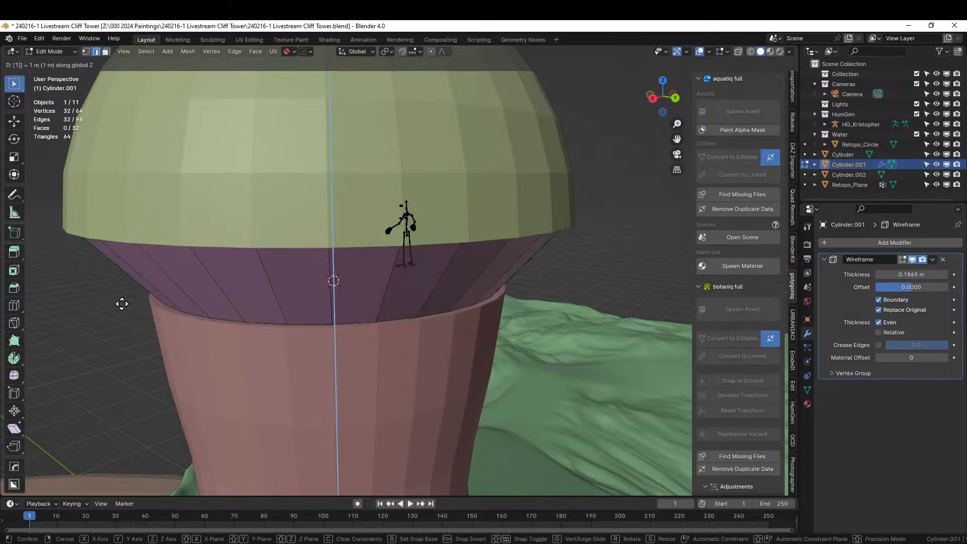
key("Return")
key("Tab")
Examine the raised railing and the whole tower on the cliff from several sides and distances.
middle_click_drag(122, 302, 775, 286)
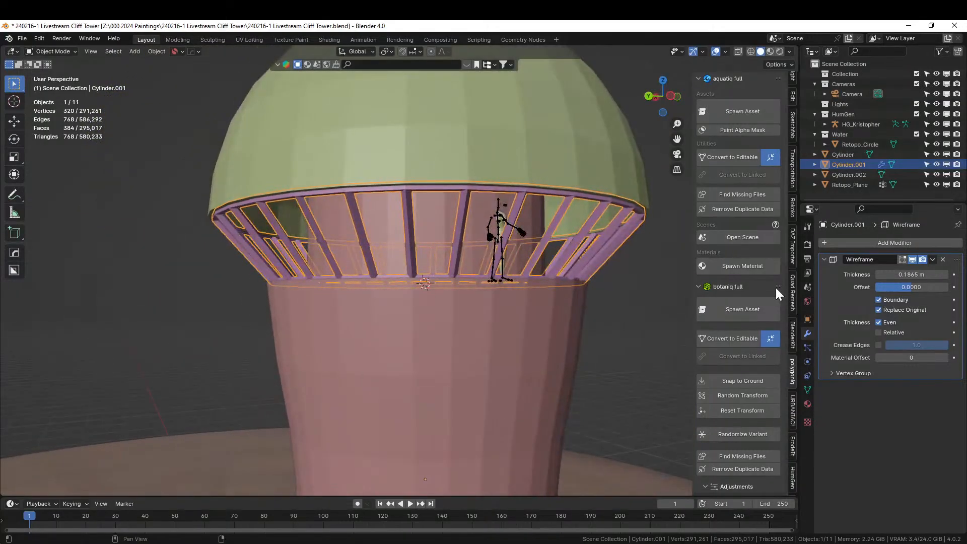
scroll(791, 293, "up", 2)
middle_click_drag(627, 322, 249, 368)
scroll(249, 368, "down", 6)
middle_click_drag(275, 327, 302, 259)
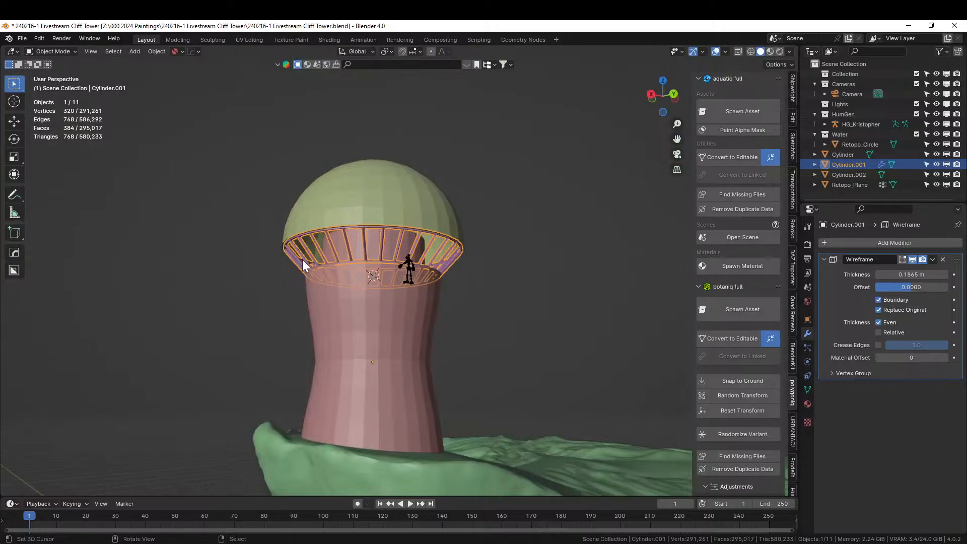
scroll(302, 259, "down", 3)
scroll(433, 272, "down", 3)
middle_click_drag(504, 294, 642, 290)
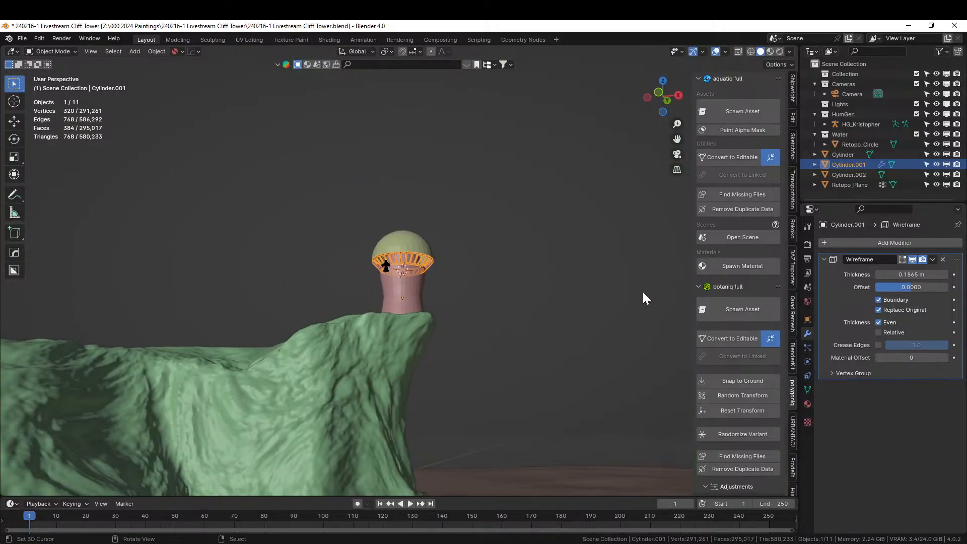
right_click(642, 290)
scroll(624, 302, "down", 4)
scroll(611, 318, "up", 8)
Select three adjacent columns of dome faces running from the apex down to just above the rim.
middle_click_drag(540, 279, 477, 349)
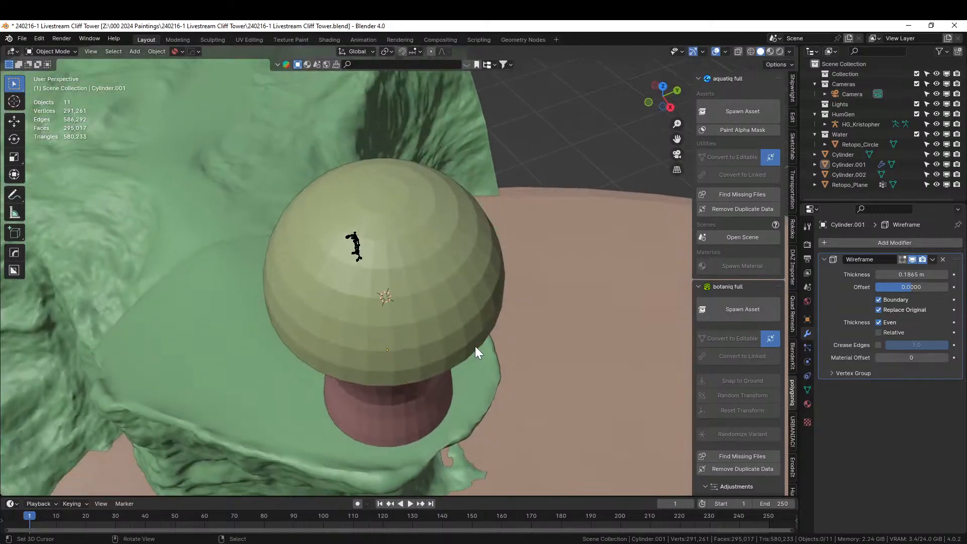
scroll(477, 351, "up", 4)
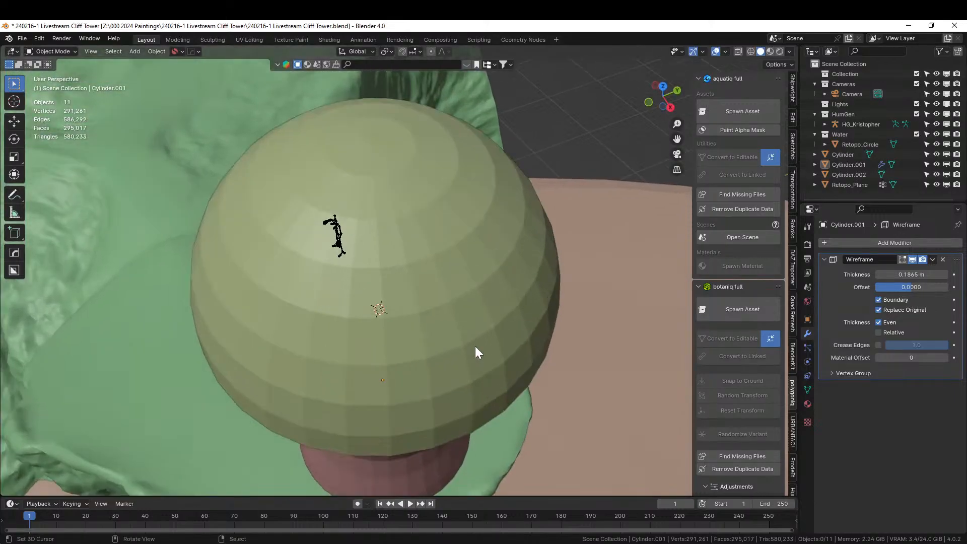
left_click(418, 282)
key("Tab")
middle_click_drag(440, 306, 426, 291)
key("KP_7")
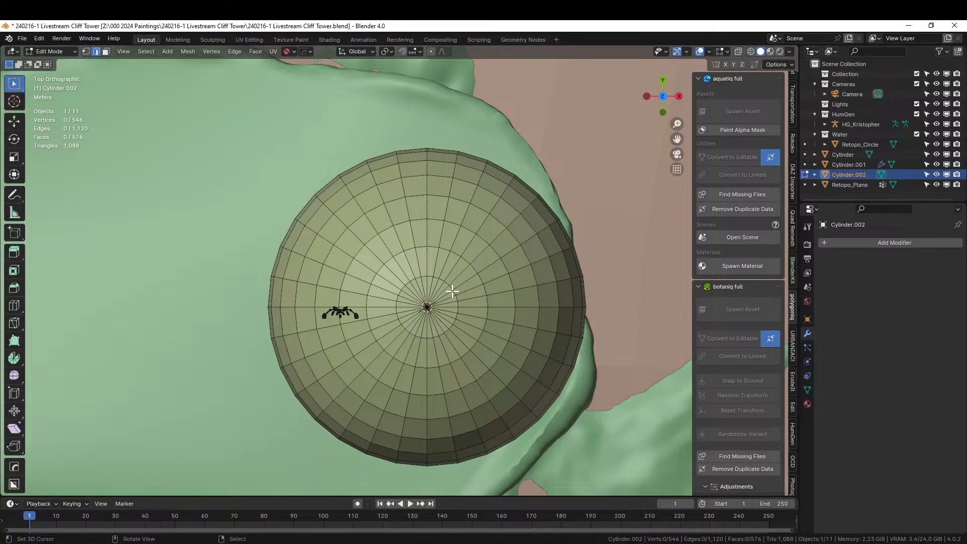
key("3")
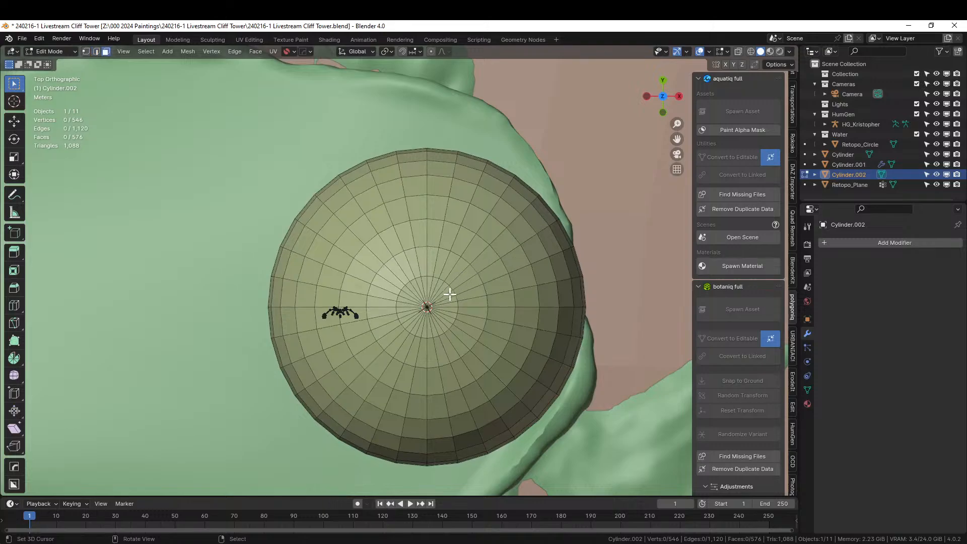
left_click(556, 238, "ctrl")
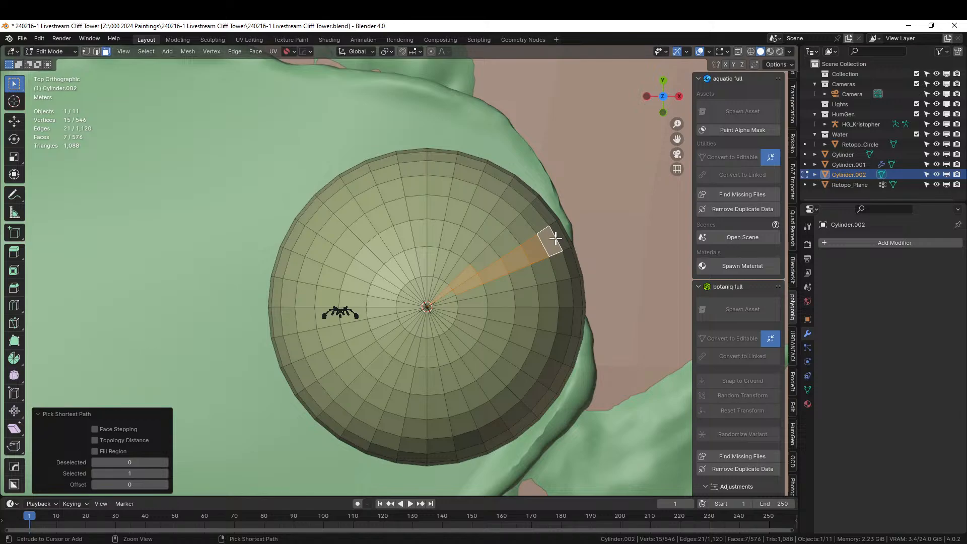
left_click(488, 263, "ctrl")
middle_click_drag(487, 263, 418, 260)
left_click(461, 315, "ctrl")
left_click(507, 290, "ctrl")
middle_click_drag(494, 295, 445, 326)
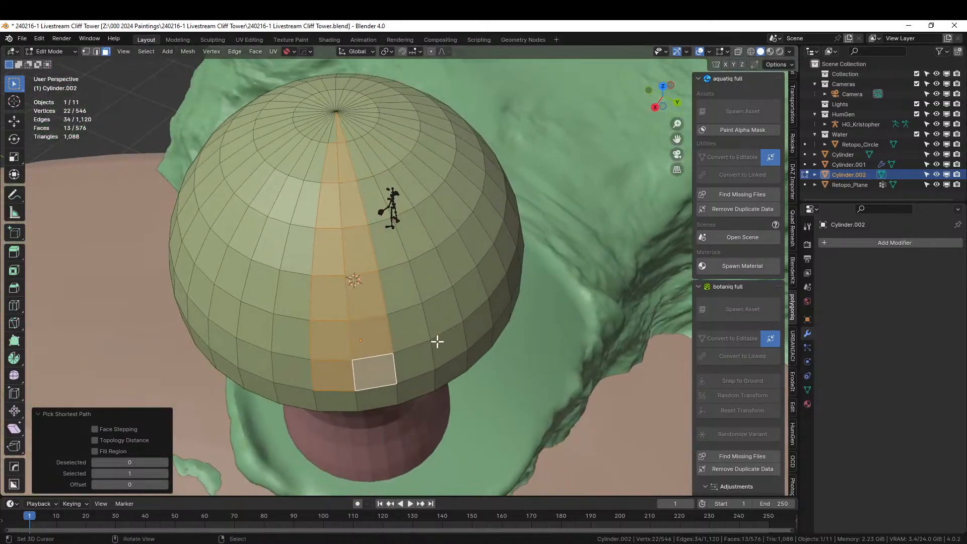
left_click(330, 138, "shift")
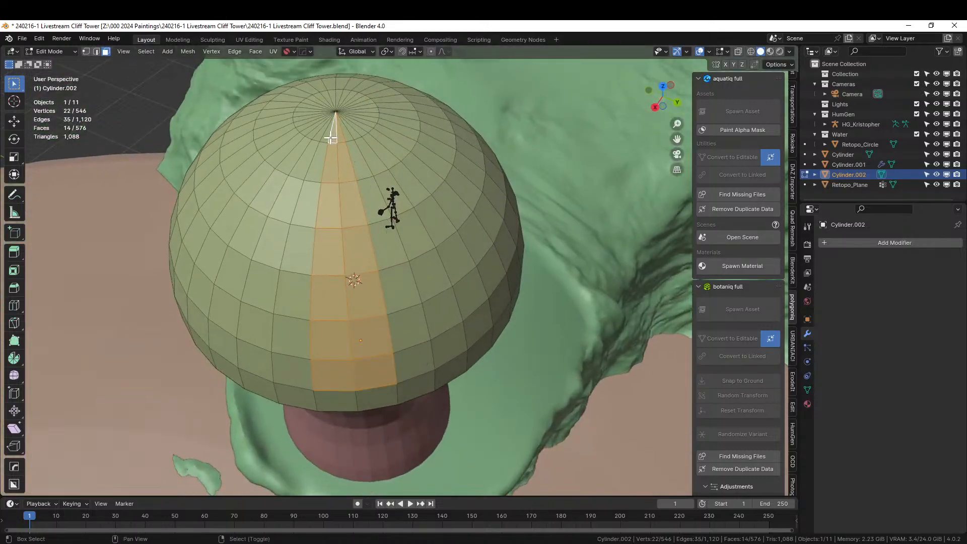
left_click(287, 373, "ctrl")
middle_click_drag(287, 373, 391, 340)
Try deleting the selected wedge of faces from the dome, and undo the deletion.
key("x")
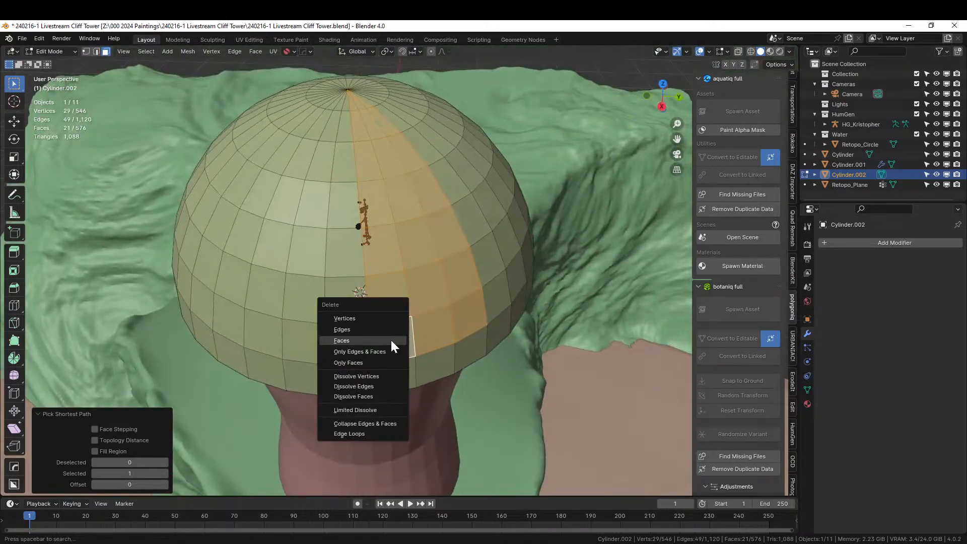
left_click(391, 338)
middle_click_drag(446, 328, 405, 341)
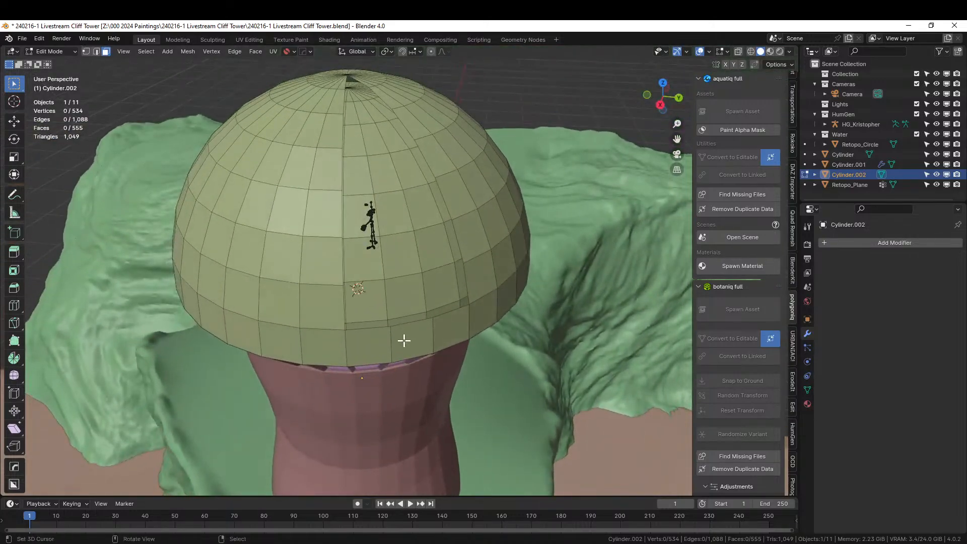
middle_click_drag(362, 304, 382, 313)
key("ctrl+z")
Extrude the selected dome faces inward along their normals by about 0.28 m to form a recess, and return to Object Mode.
middle_click_drag(466, 320, 494, 320)
key("alt+e")
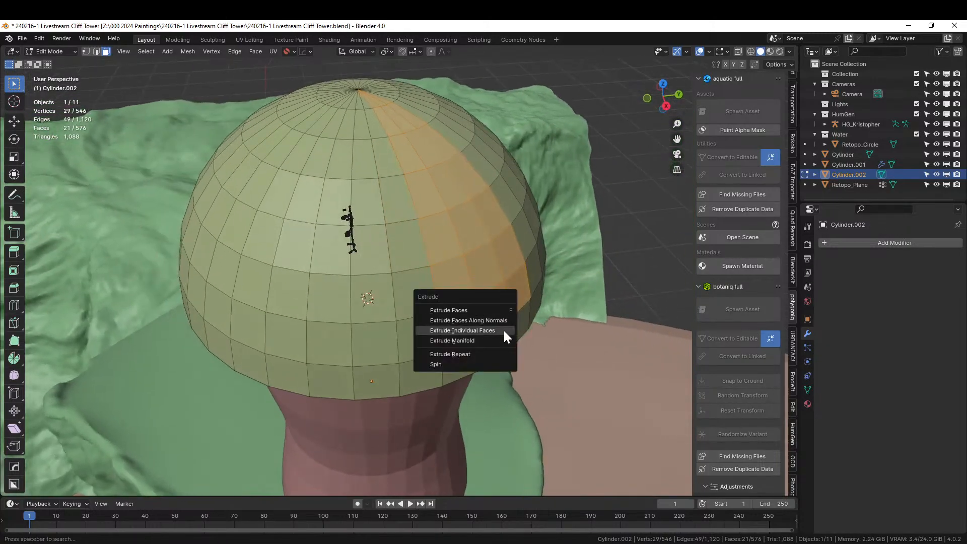
left_click(500, 319)
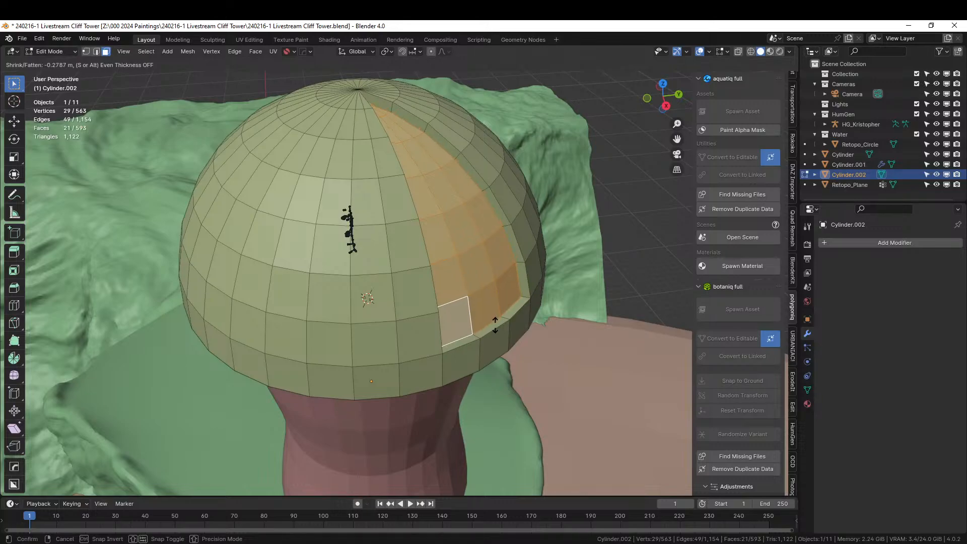
left_click(496, 323)
middle_click_drag(496, 322, 441, 295)
key("Tab")
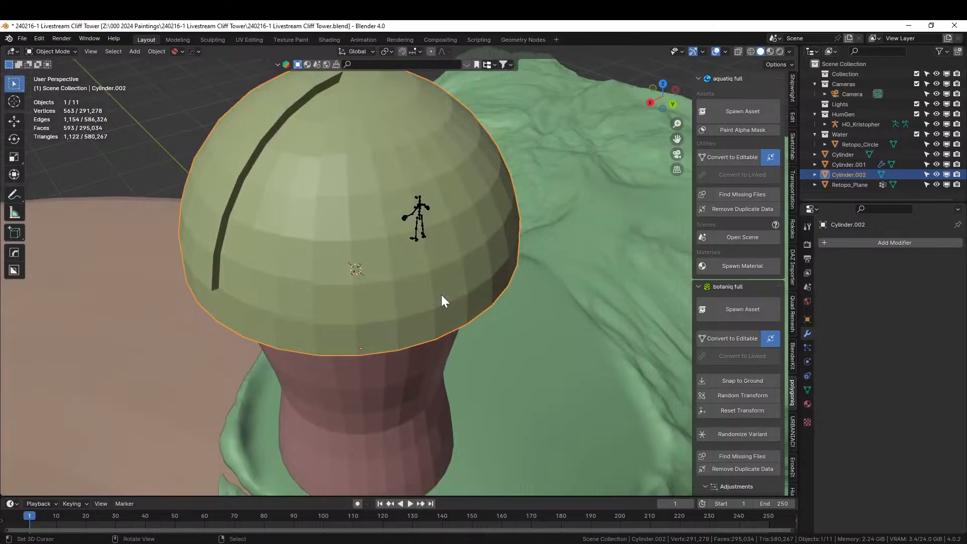
Check the recessed dome against the cliff from a distance and save the project file.
middle_click_drag(394, 268, 541, 266)
scroll(456, 216, "down", 4)
scroll(436, 193, "down", 2)
scroll(418, 212, "up", 8)
scroll(414, 197, "down", 3)
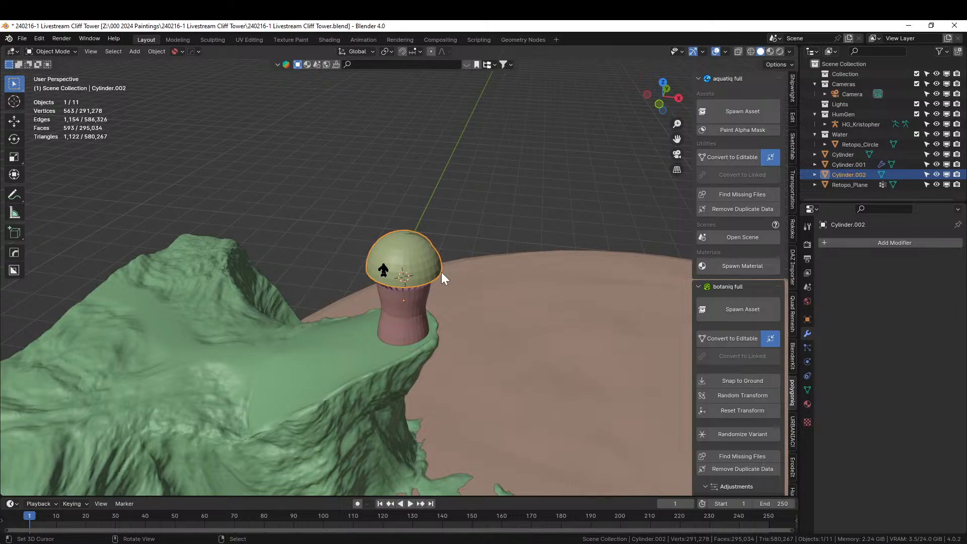
key("ctrl+s")
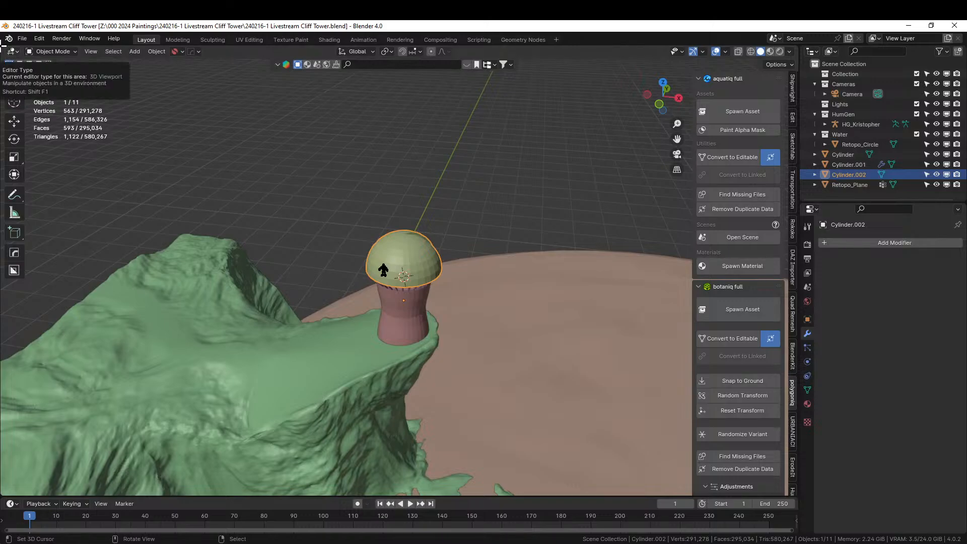
Split the viewport and turn the new area into an Asset Browser showing the AutoBuilding library.
left_click_drag(2, 43, 326, 91)
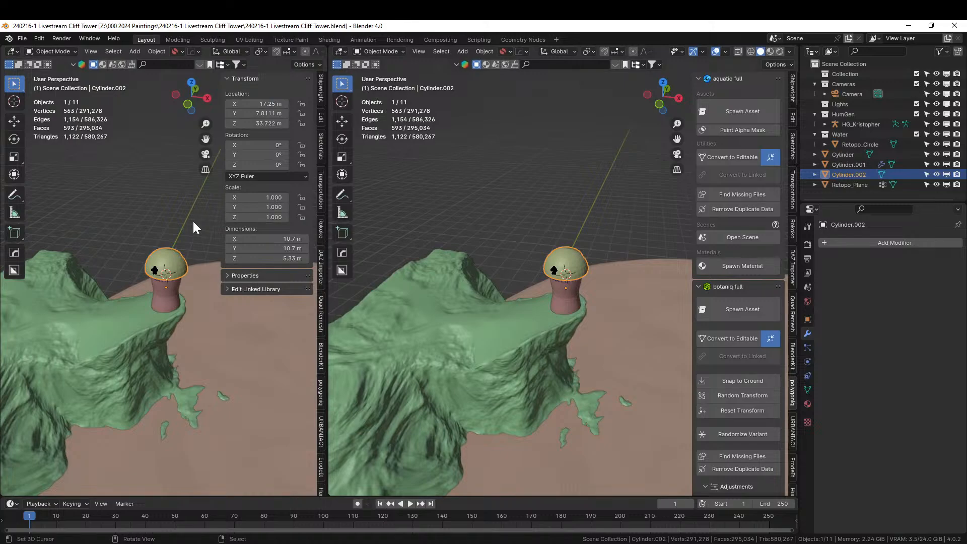
key("shift+F1")
key("shift+F1")
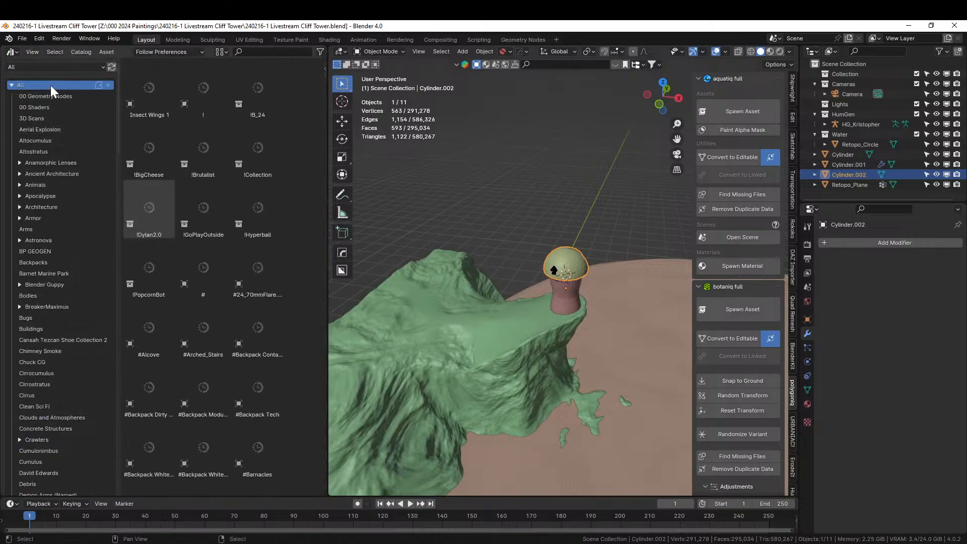
left_click(44, 66)
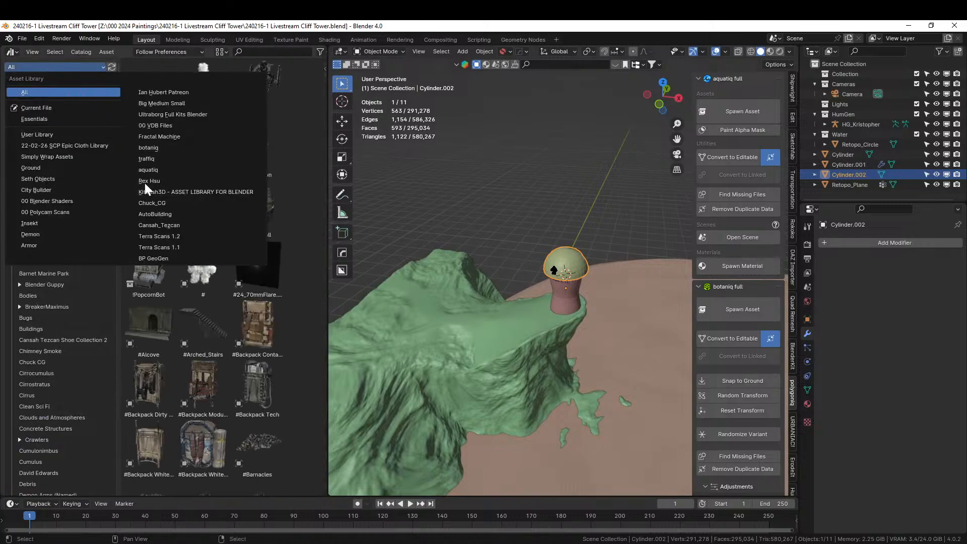
left_click(184, 216)
Place the House_Medieval_J asset on the clifftop beside the tower and clear its rotation.
scroll(210, 322, "down", 4)
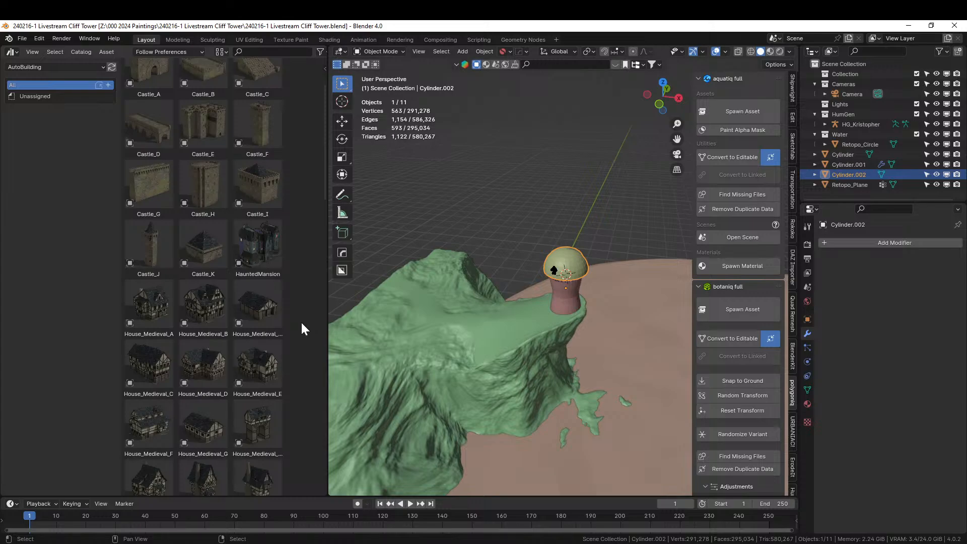
scroll(300, 325, "down", 2)
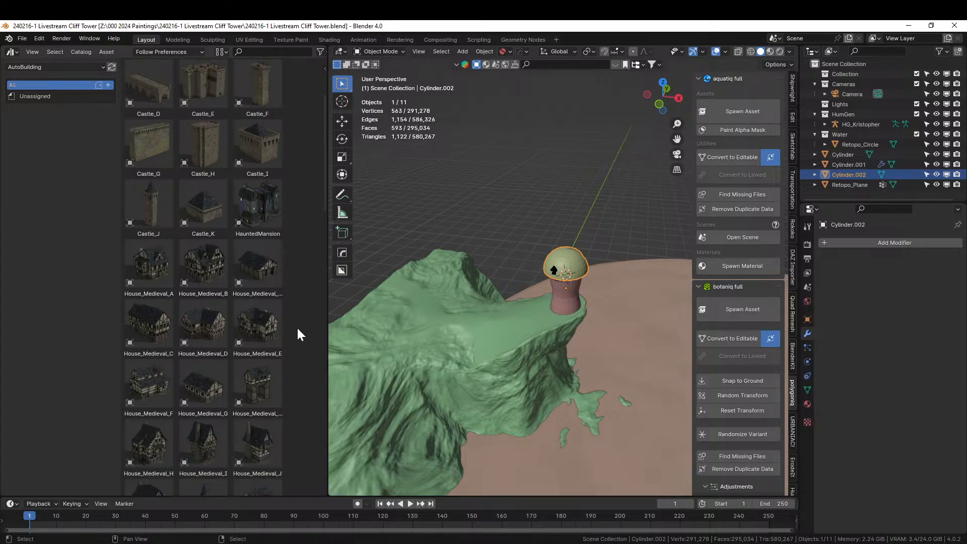
scroll(237, 333, "down", 2)
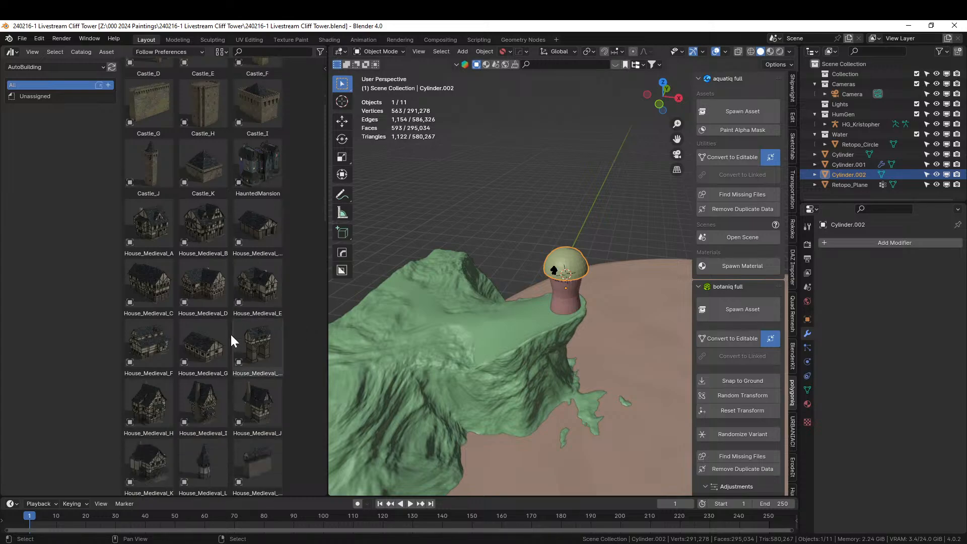
scroll(231, 333, "down", 1)
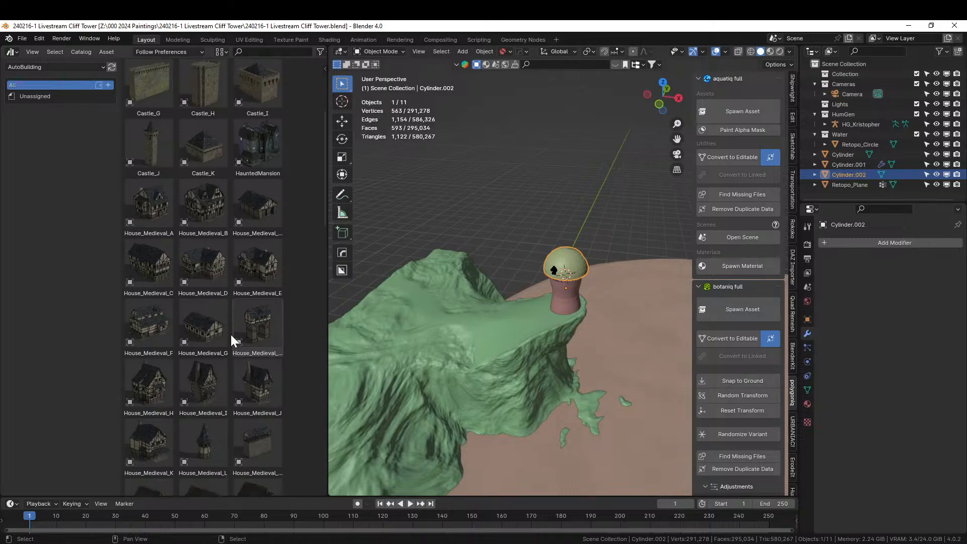
left_click_drag(258, 383, 526, 318)
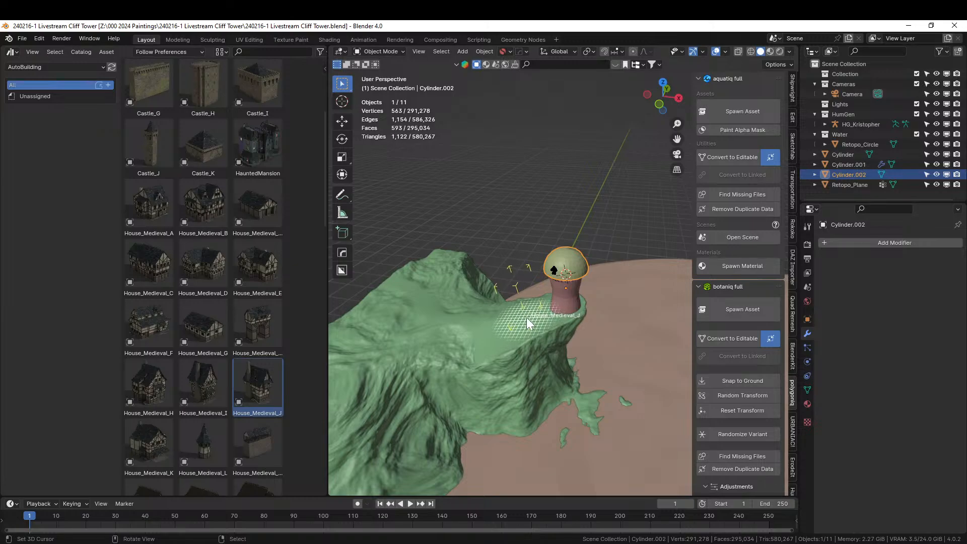
left_click_drag(526, 317, 527, 317)
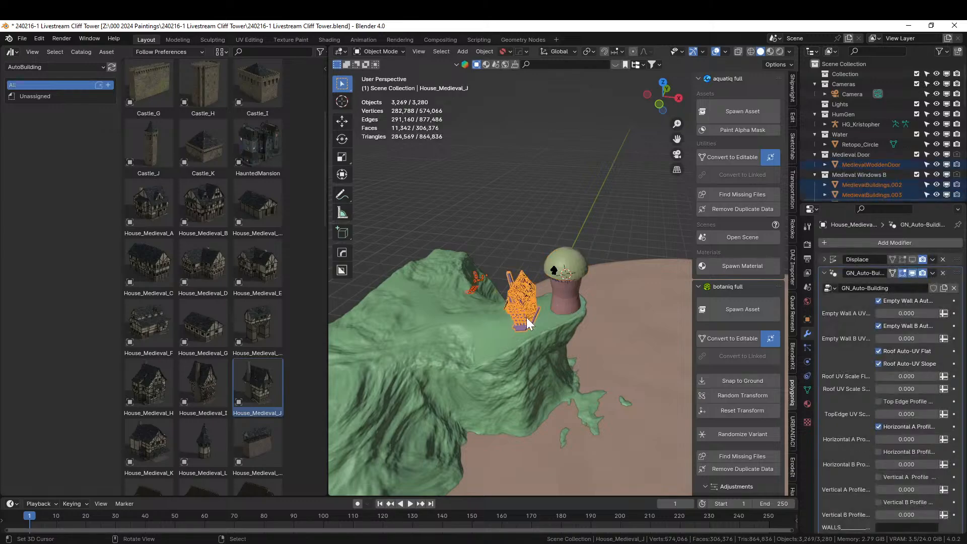
key("alt+r")
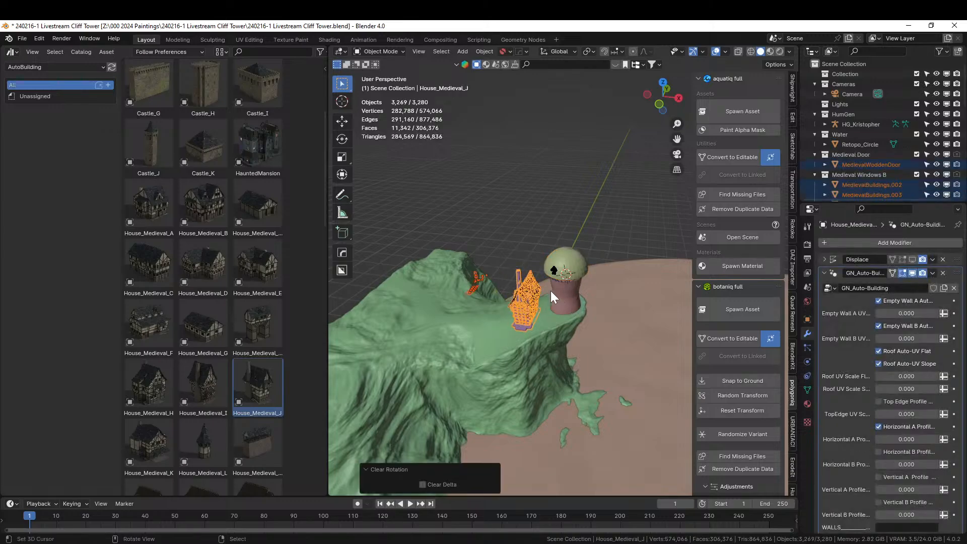
Select the tower body, railing and dome, change the pivot point, and scale them together by about 1.42.
middle_click_drag(531, 271, 435, 327)
middle_click_drag(553, 347, 544, 318)
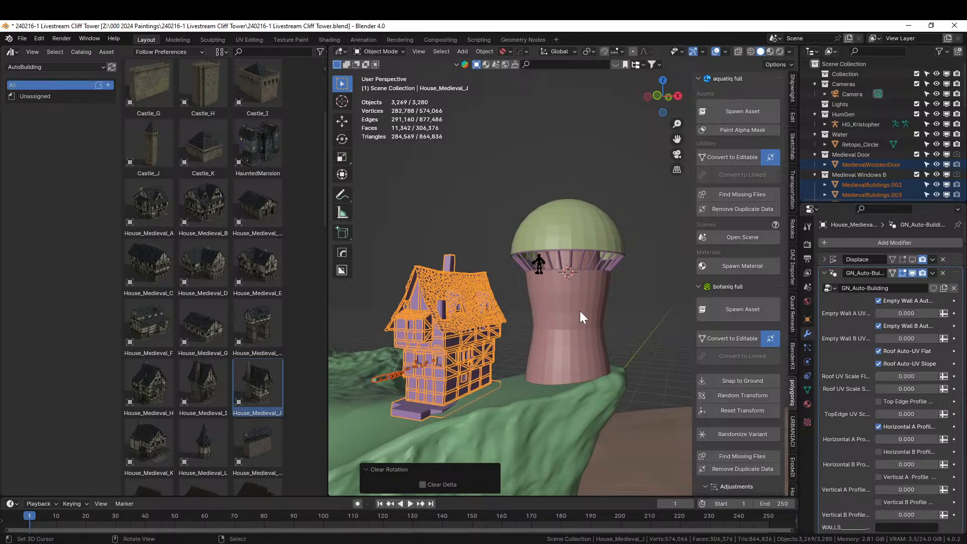
left_click(579, 312)
left_click(571, 257, "shift")
left_click(571, 235, "shift")
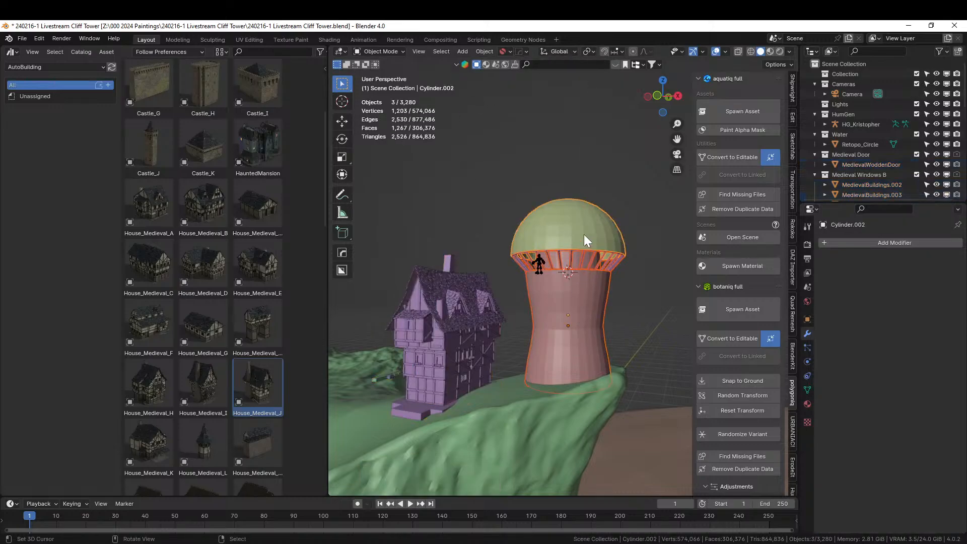
left_click(590, 52)
left_click(614, 109)
key("s")
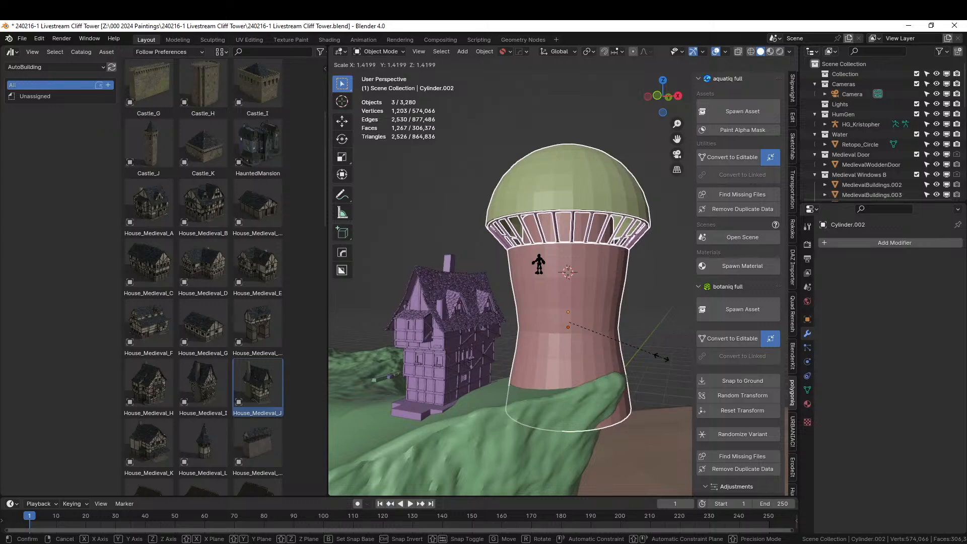
left_click(660, 356)
Raise the enlarged tower about 2.33 m along the Z axis.
key("g")
key("z")
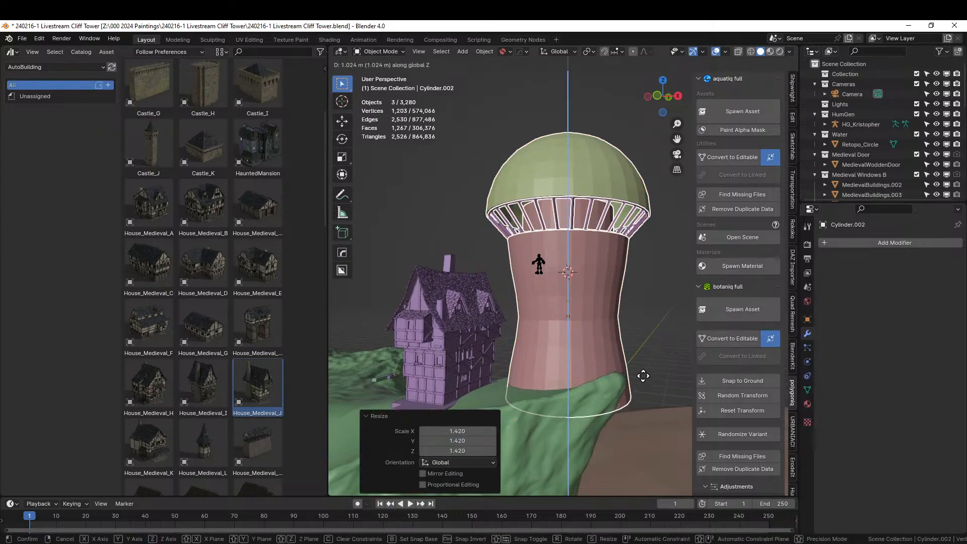
left_click(647, 363)
Shift the tower along the X axis on the cliff edge and lower it about 0.66 m along Z.
middle_click_drag(646, 361, 643, 390)
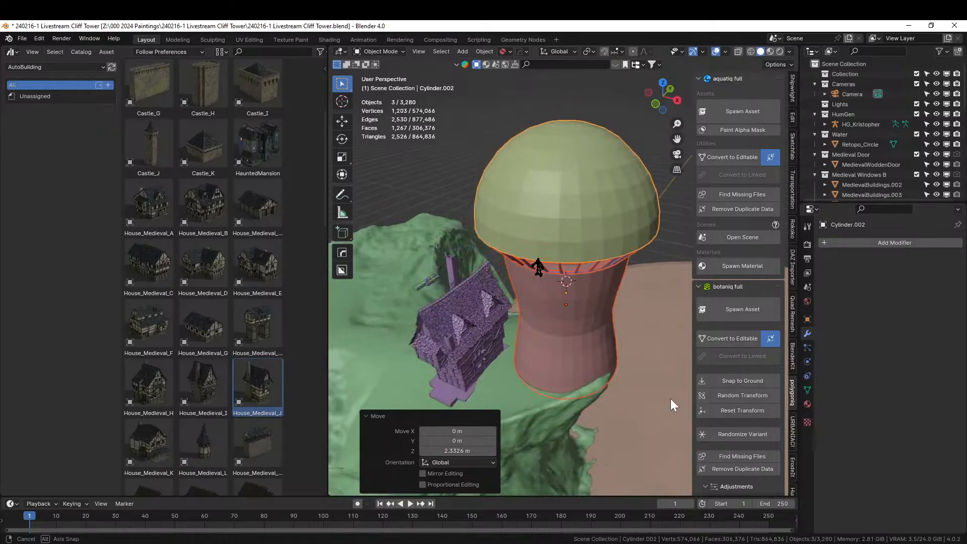
key("g")
key("x")
left_click(632, 383)
middle_click_drag(632, 383, 642, 335)
key("g")
key("z")
left_click(615, 365)
middle_click_drag(615, 365, 322, 364)
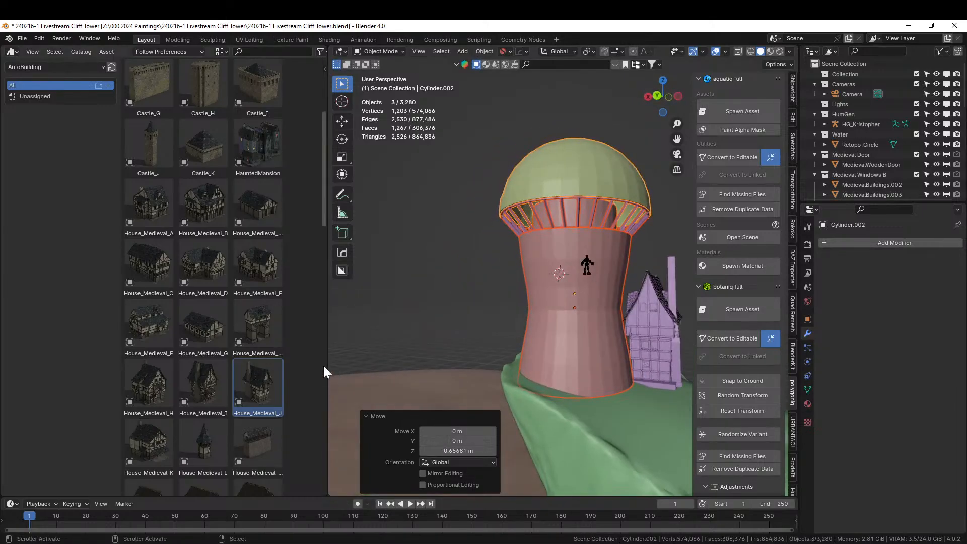
Delete the House_Medieval_J asset standing beside the tower on the clifftop.
scroll(322, 364, "down", 2)
middle_click_drag(483, 365, 645, 340)
left_click(603, 322)
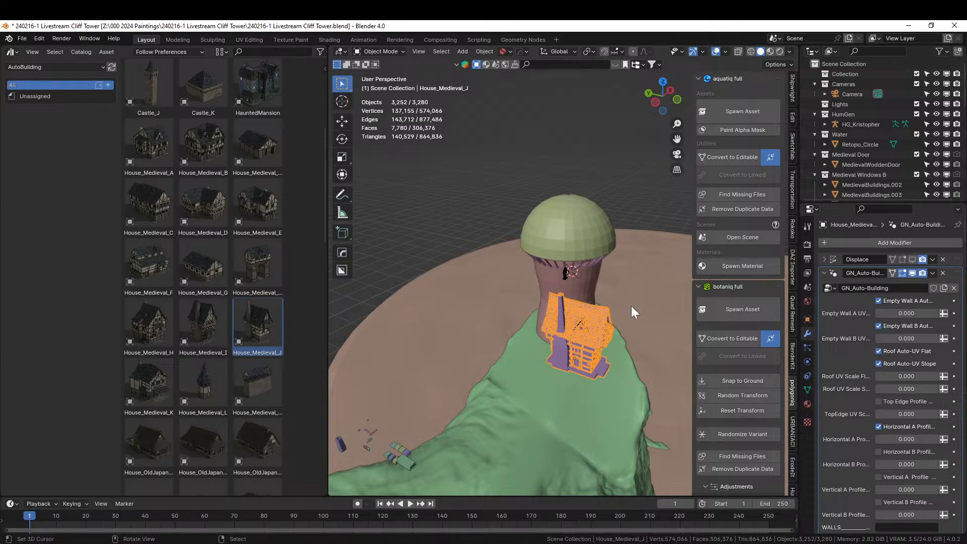
key("Delete")
scroll(613, 312, "down", 2)
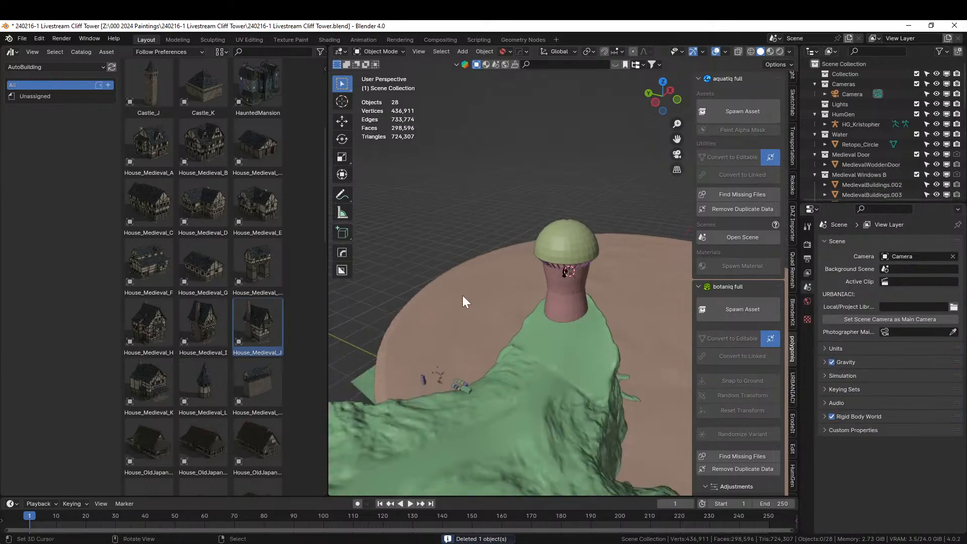
Collapse the Medieval Door, Medieval Windows B, Medieval Windows A and Medieval Woodbeam H collections in the scene hierarchy.
left_click(814, 154)
left_click(815, 165)
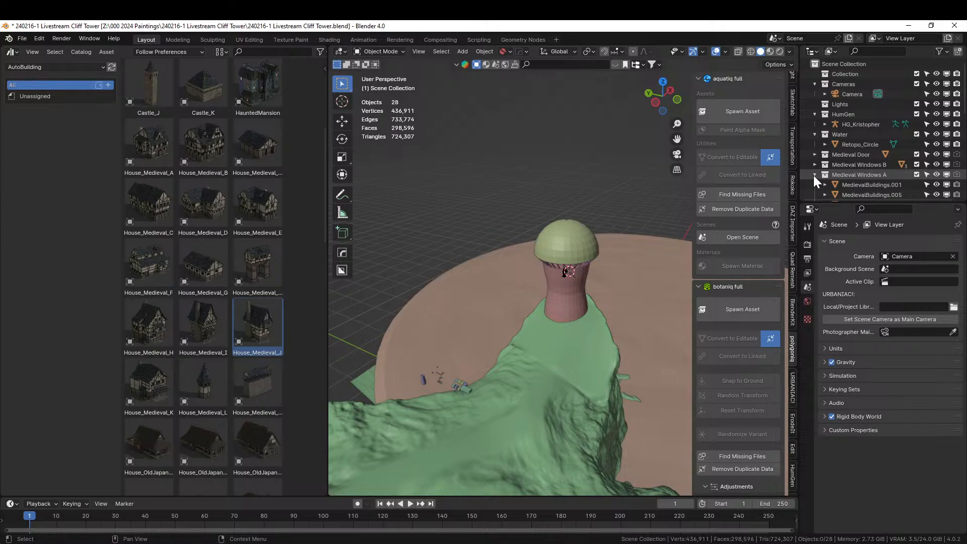
left_click(814, 174)
scroll(820, 184, "down", 3)
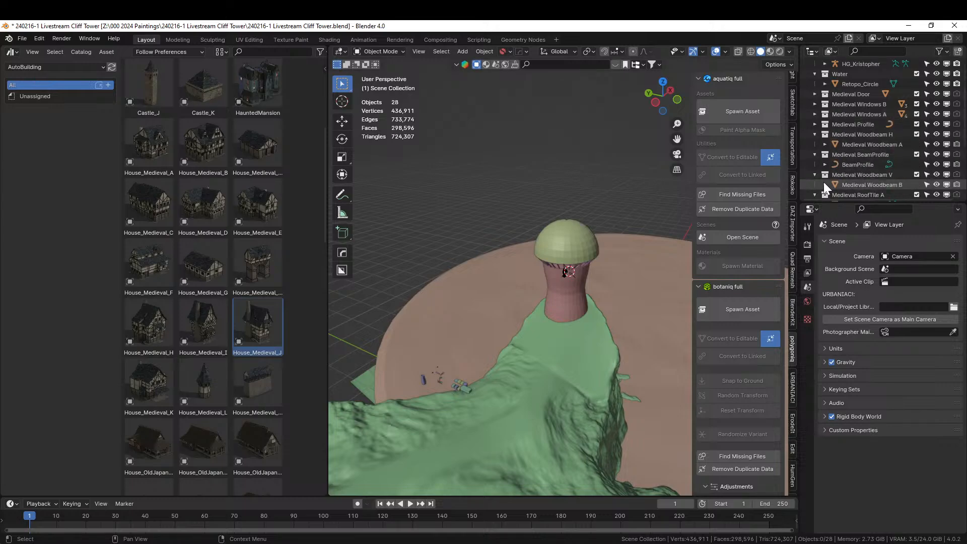
left_click(815, 134)
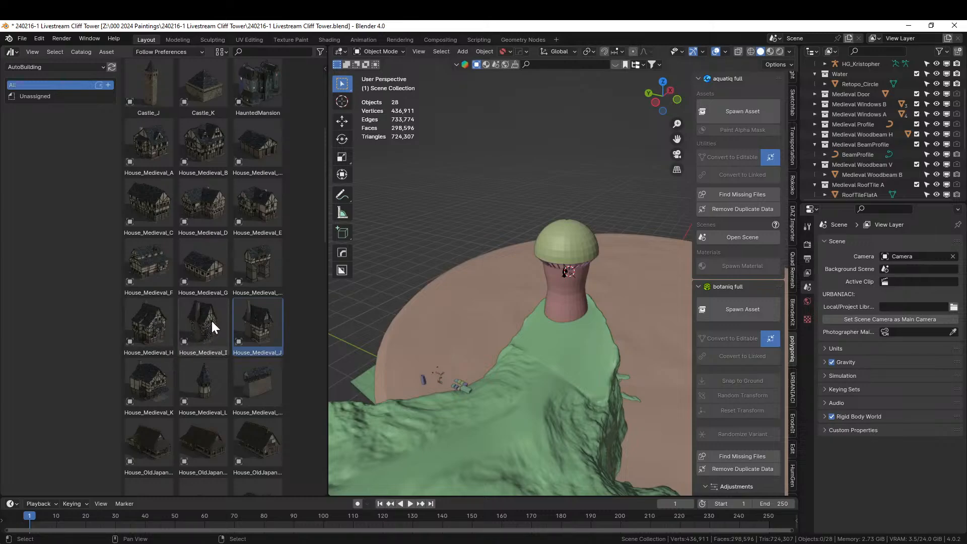
Place the House_Medieval_G asset on the clifftop behind the tower and bring up its material slots.
left_click_drag(203, 262, 548, 341)
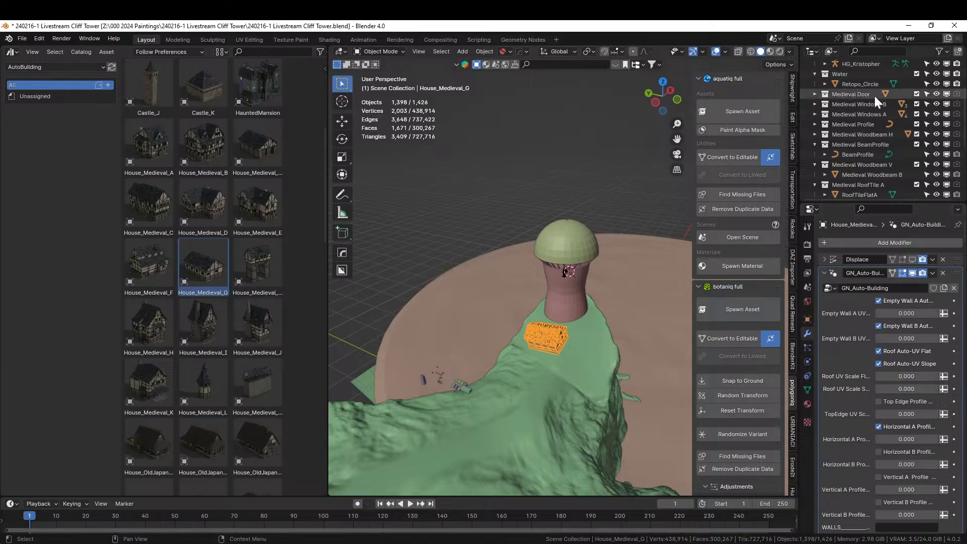
scroll(582, 372, "up", 3)
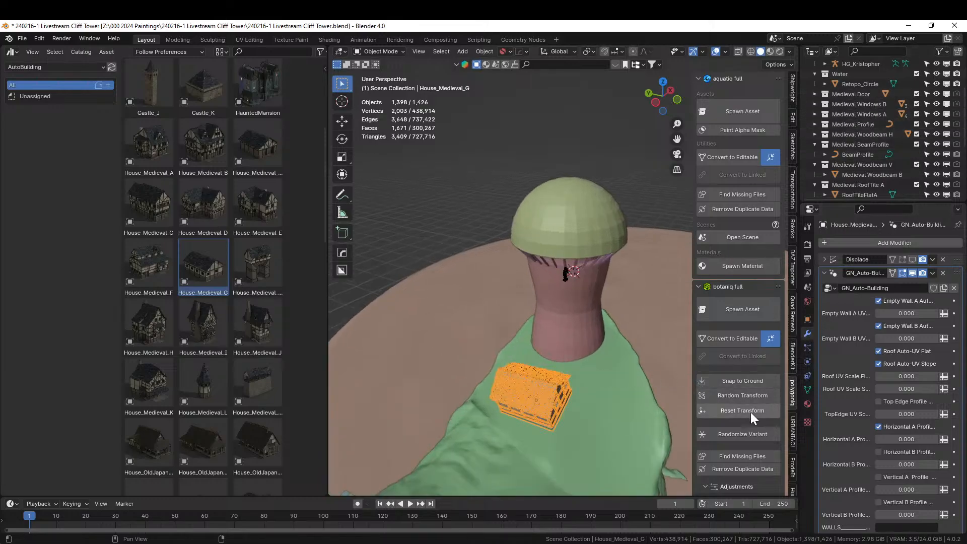
left_click(807, 404)
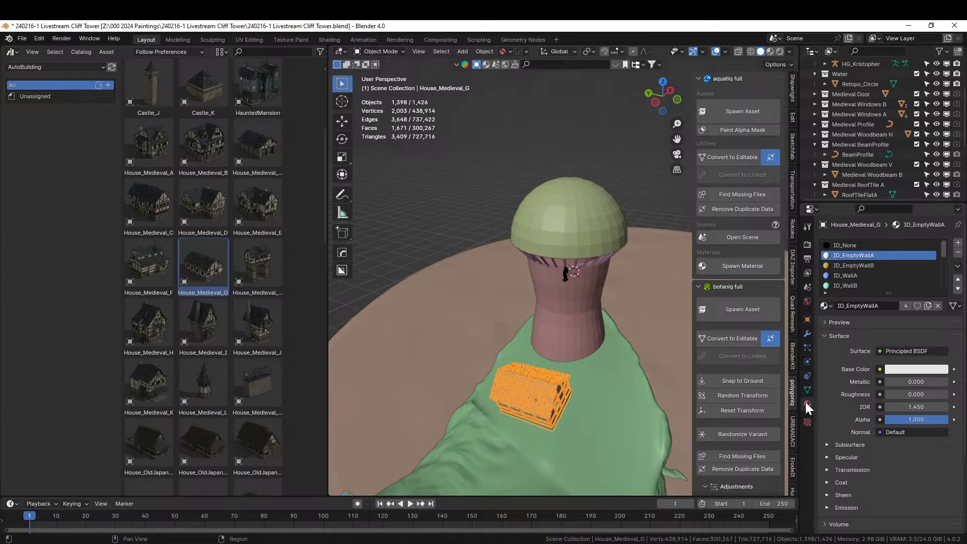
scroll(881, 252, "down", 2)
middle_click_drag(575, 392, 513, 436)
Clear the rotation of the House_Medieval_G asset and rotate it 90° around the Z axis.
key("alt+r")
key("KP_7")
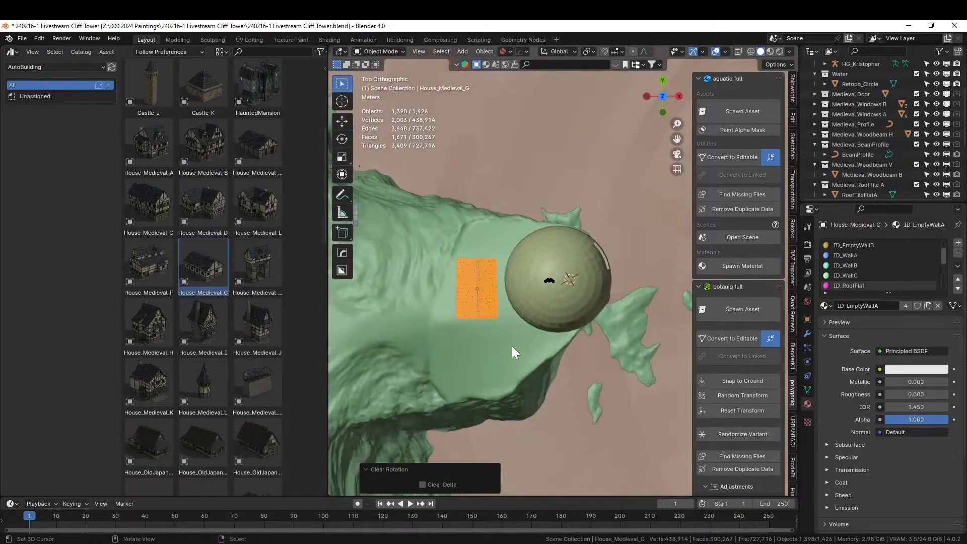
type("rz90")
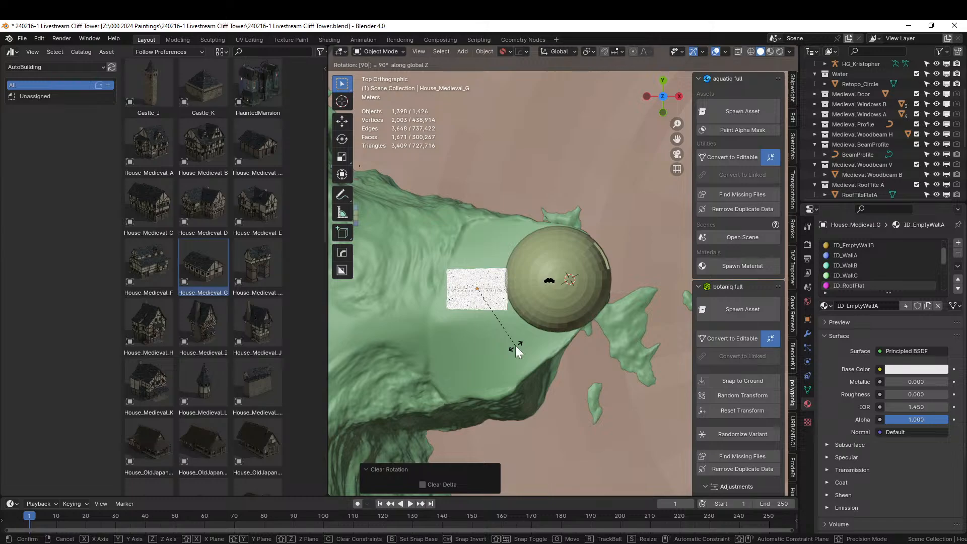
key("Return")
middle_click_drag(515, 282, 670, 191)
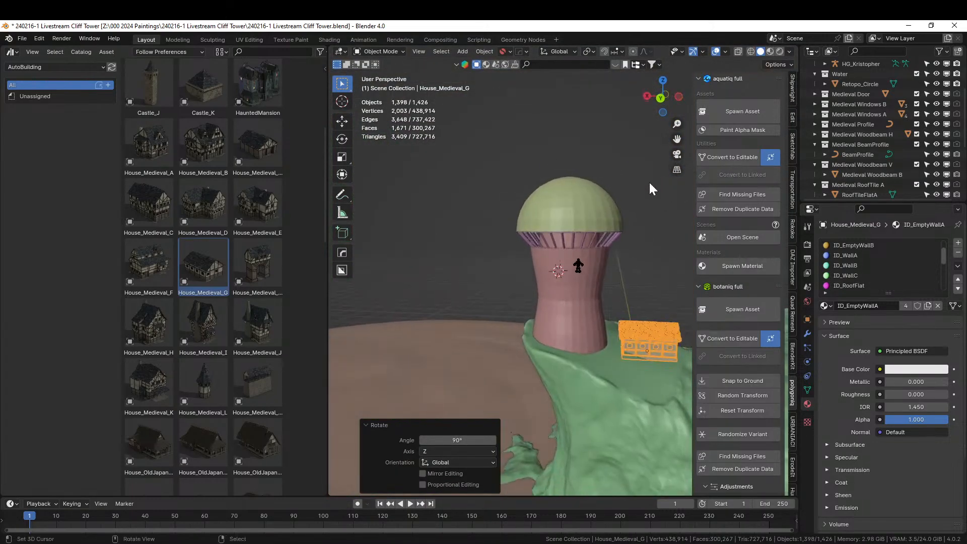
Move the House_Medieval_G asset about 3.47 m along the X axis against the base of the tower.
key("alt+a")
scroll(639, 258, "up", 3)
middle_click_drag(639, 257, 297, 191, "shift")
scroll(815, 195, "up", 2)
middle_click_drag(553, 255, 795, 289)
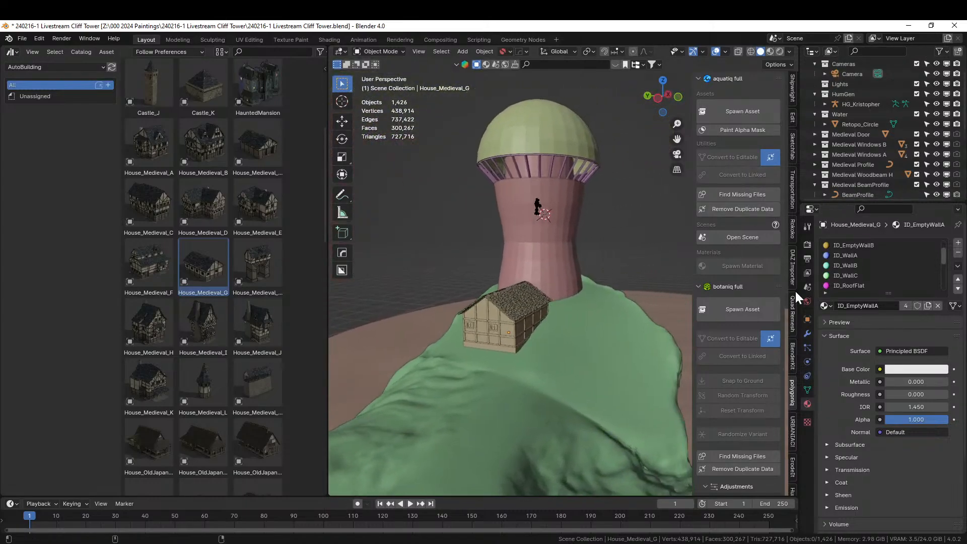
mouse_move(670, 302)
middle_mouse_down()
mouse_move(576, 305)
mouse_move(598, 302)
mouse_move(657, 253)
mouse_move(677, 273)
mouse_move(670, 287)
middle_mouse_up()
left_click(421, 292)
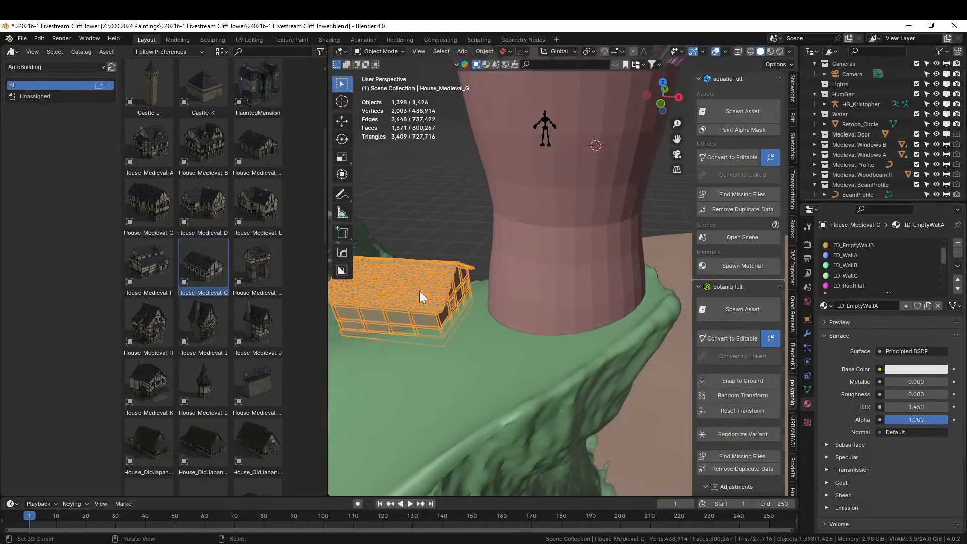
key("g")
key("x")
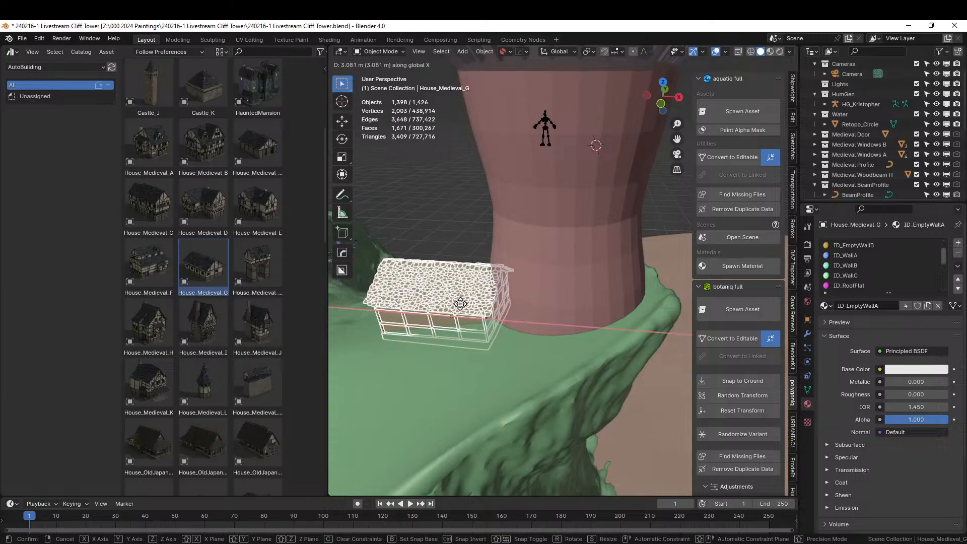
left_click(462, 307)
Adjust the height of the house along the Z axis and check how it sits on the ground.
middle_click_drag(462, 306, 500, 262)
scroll(584, 267, "down", 5)
scroll(604, 274, "up", 3)
key("g")
key("z")
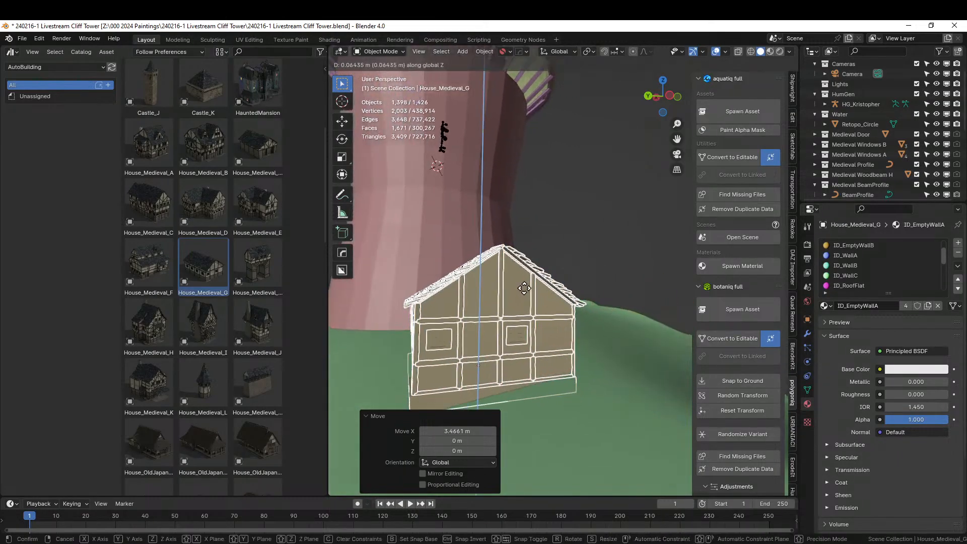
left_click(524, 286)
left_click(625, 233)
middle_click_drag(626, 227, 609, 235)
scroll(539, 249, "up", 3)
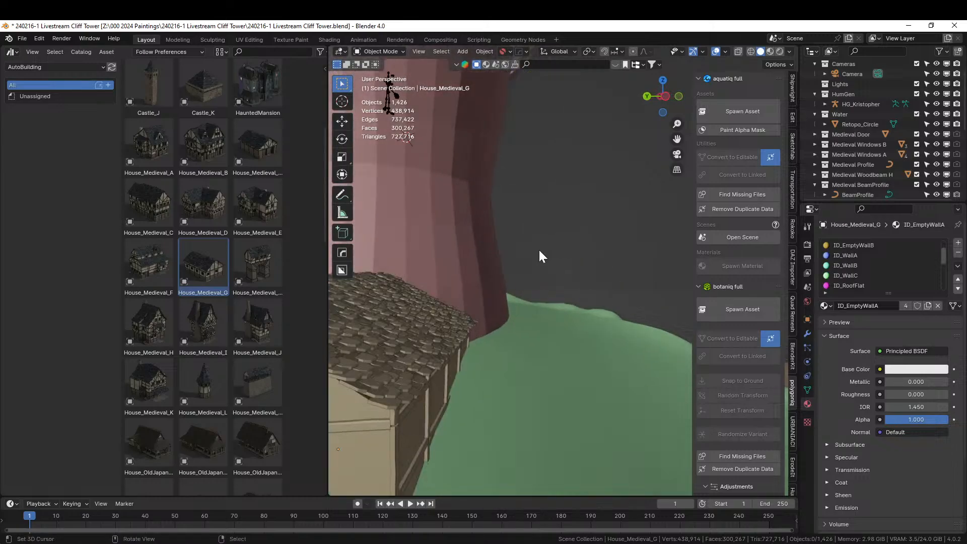
middle_click_drag(536, 251, 619, 305)
Enter Edit Mode on the house and turn off the Edit Mode display of its GN_Auto-Building modifier.
left_click(618, 303)
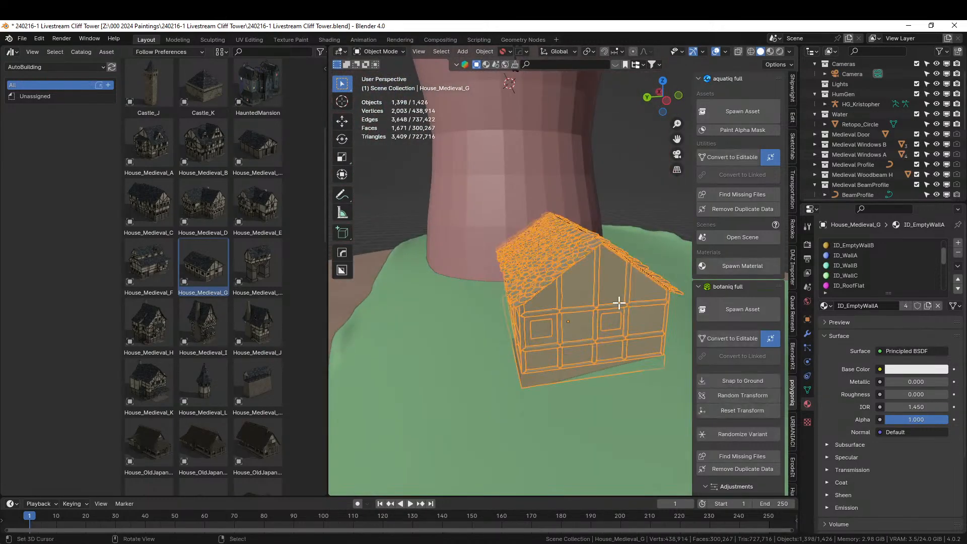
key("Tab")
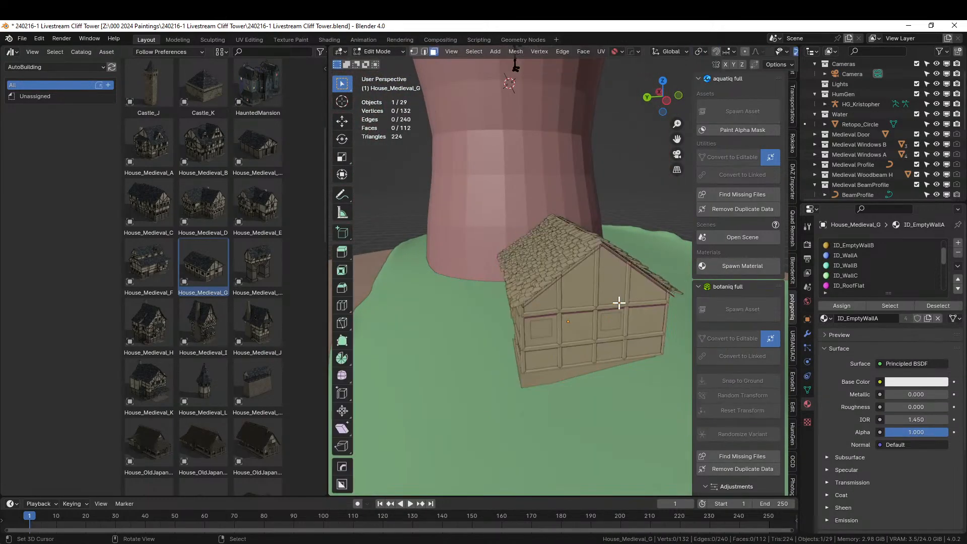
left_click(806, 333)
left_click(902, 273)
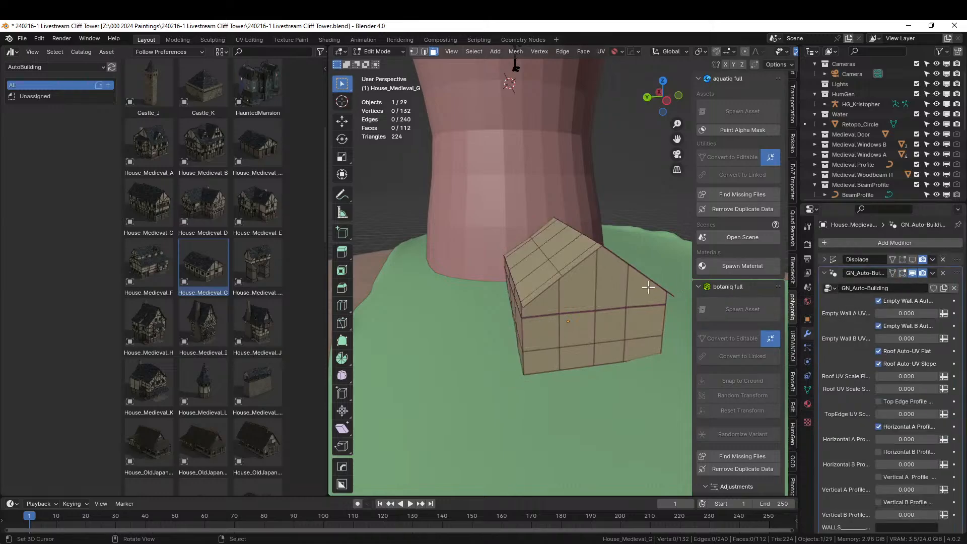
middle_click_drag(611, 290, 648, 279)
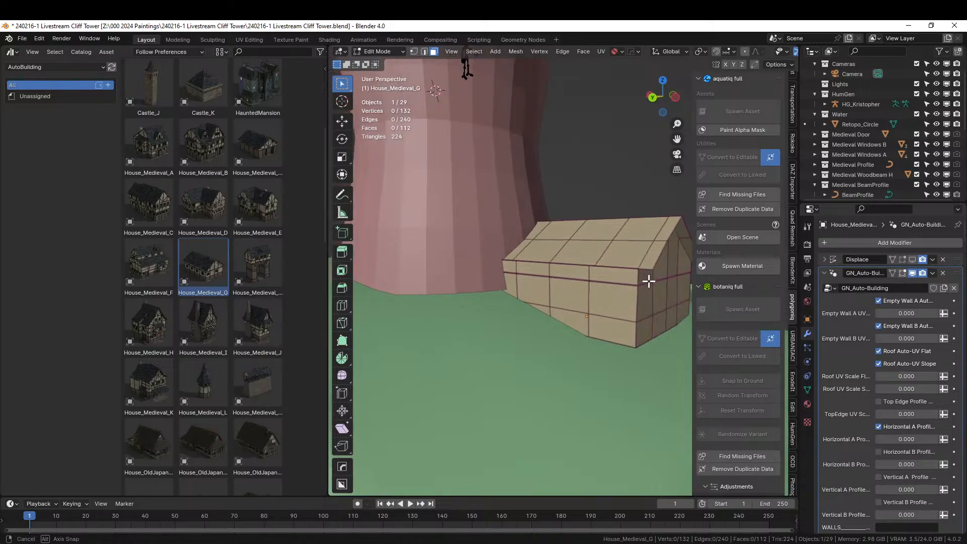
Switch the viewport to Rendered shading with the house base mesh in view.
key("z")
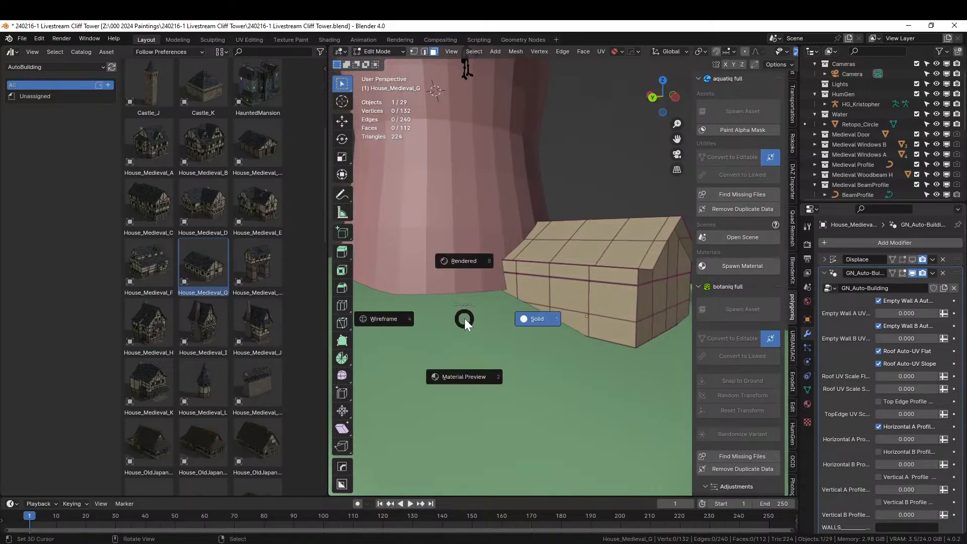
key("8")
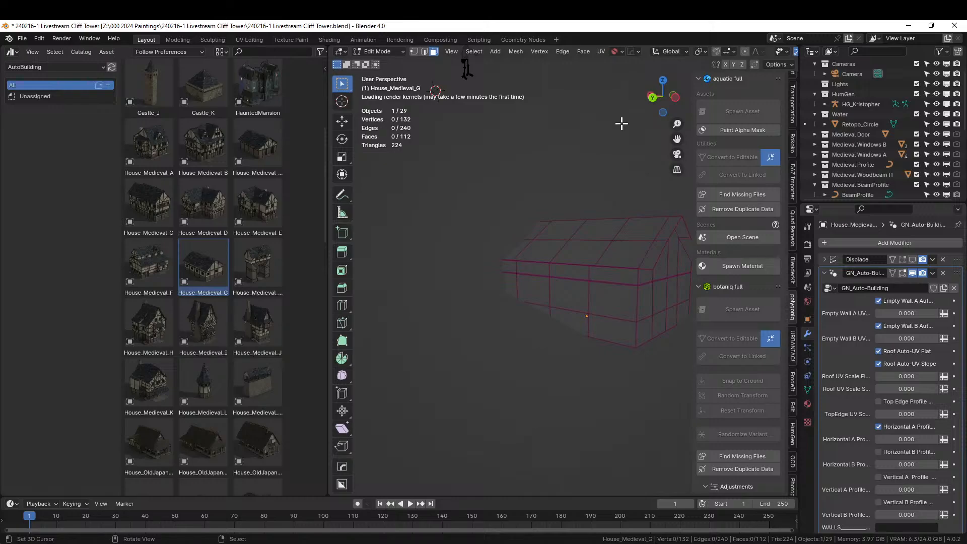
middle_click_drag(581, 322, 518, 341)
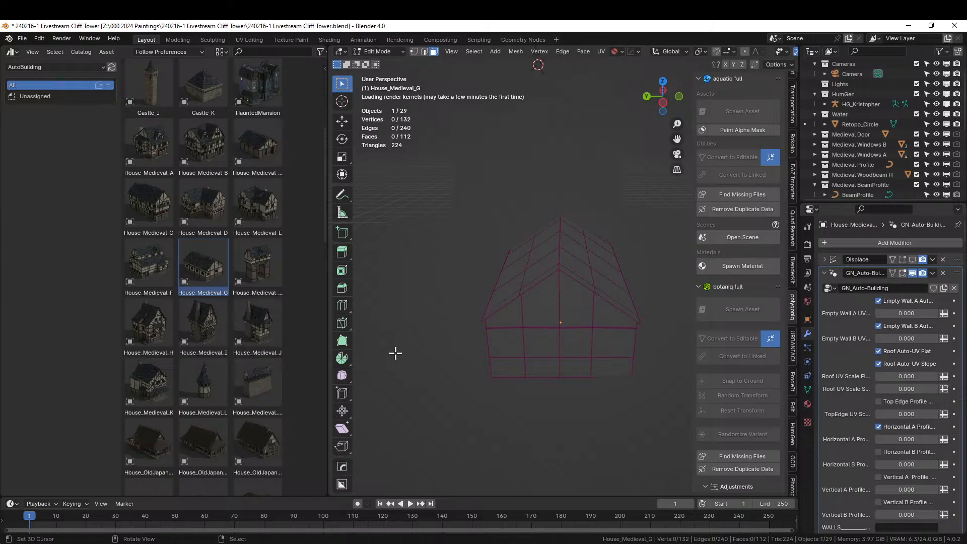
Bring up the Auto-Building add-on settings, expand the Walls section and widen the area to read the full wall assignments.
scroll(784, 398, "down", 2)
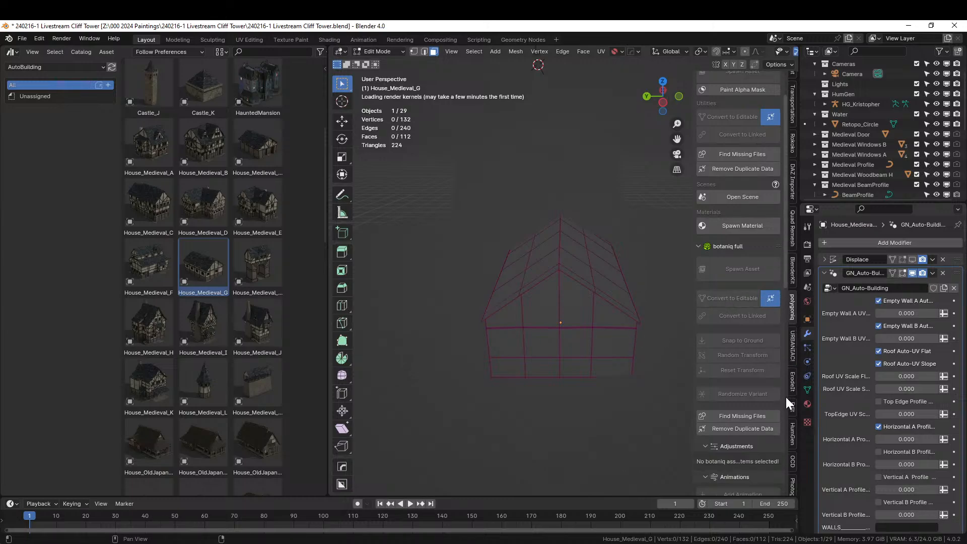
scroll(795, 383, "down", 6)
scroll(795, 383, "down", 4)
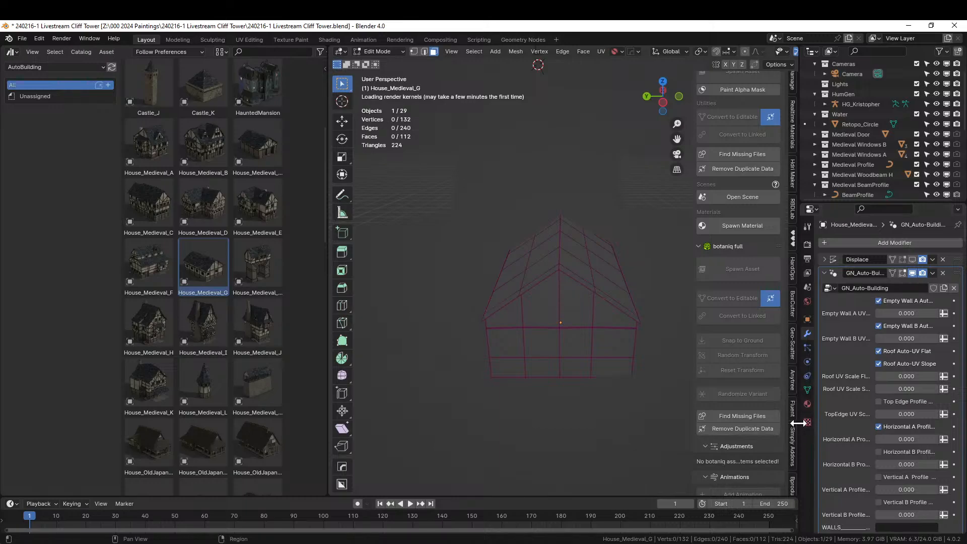
scroll(791, 439, "down", 8)
scroll(791, 440, "down", 2)
left_click(793, 461)
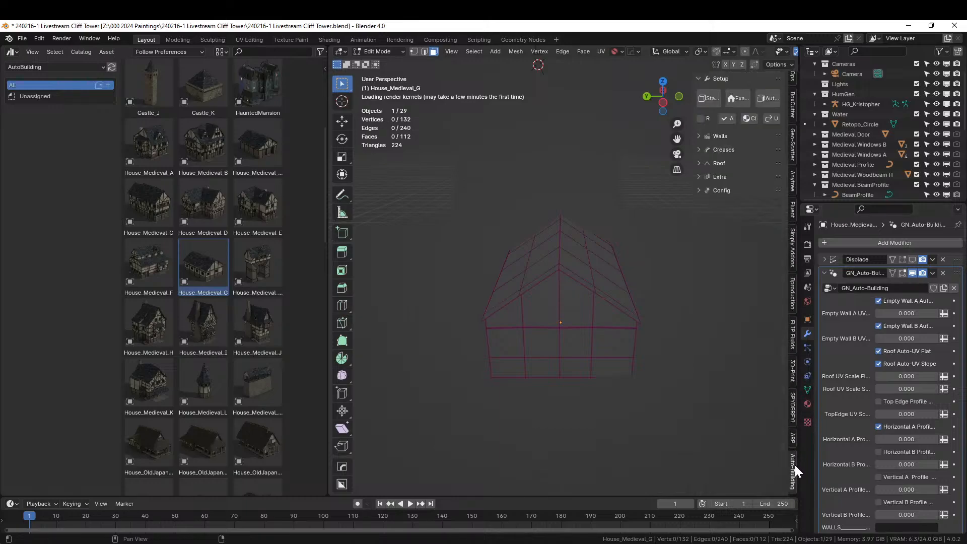
left_click(700, 133)
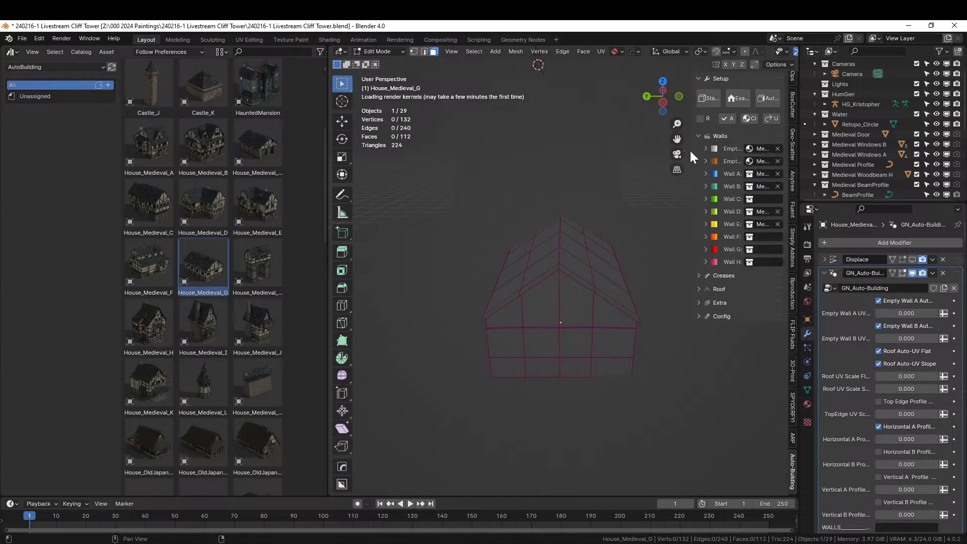
left_click_drag(693, 149, 620, 145)
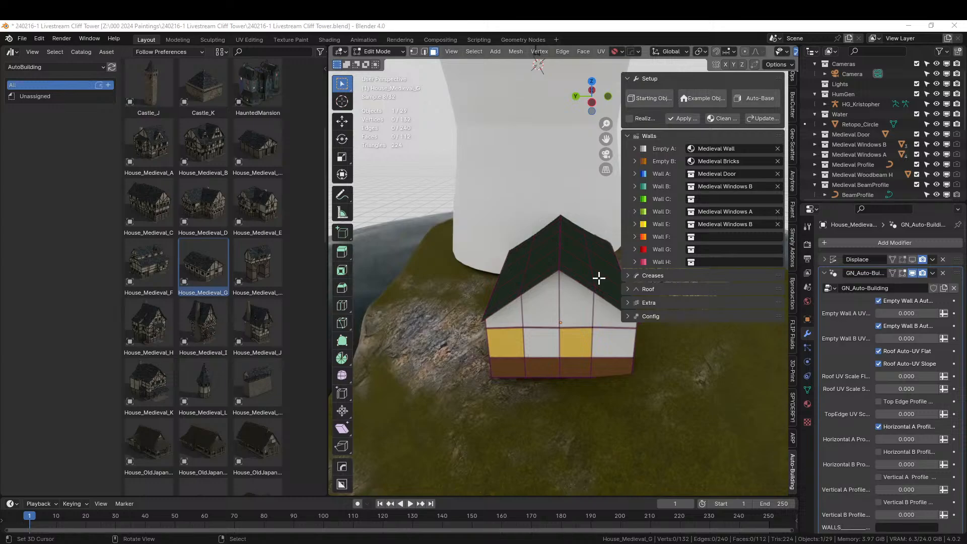
Select all coplanar faces on the underside of the house and extrude them about 0.71 m down into the ground.
middle_click_drag(490, 322, 481, 290)
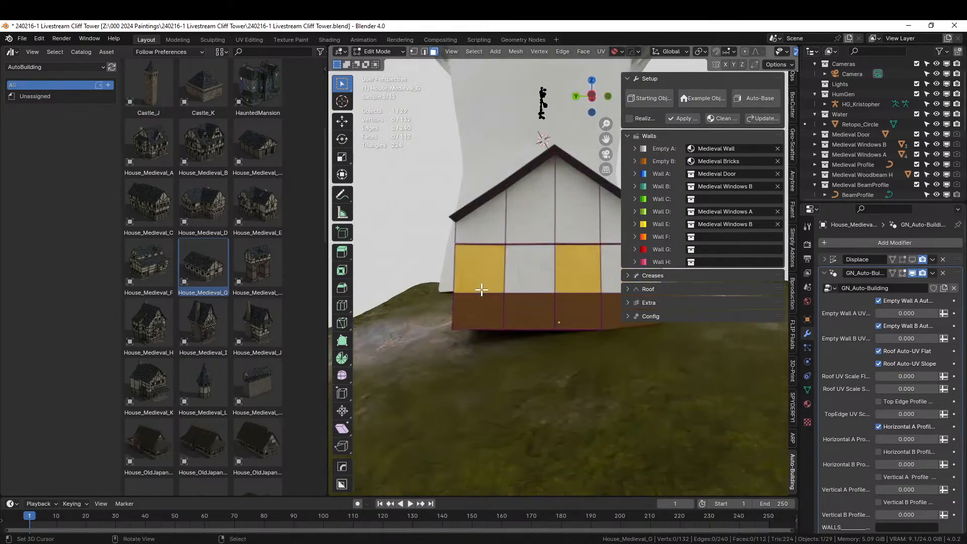
left_click(533, 313)
middle_click_drag(527, 312, 492, 285)
left_click(502, 291)
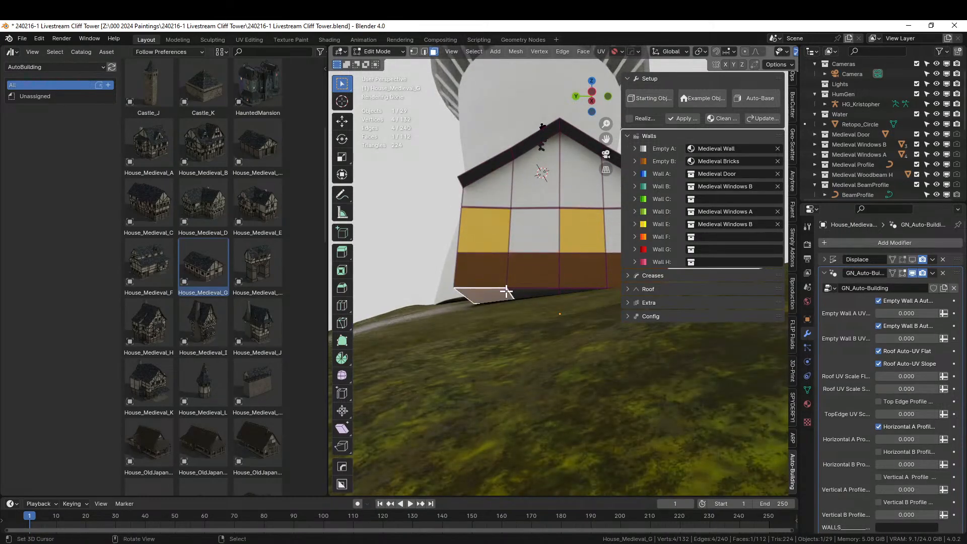
key("shift+g")
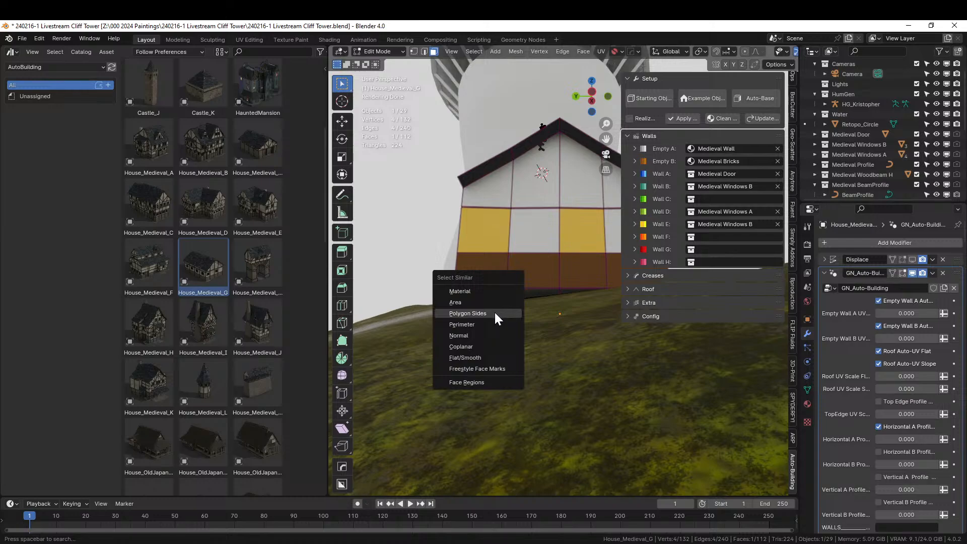
left_click(476, 345)
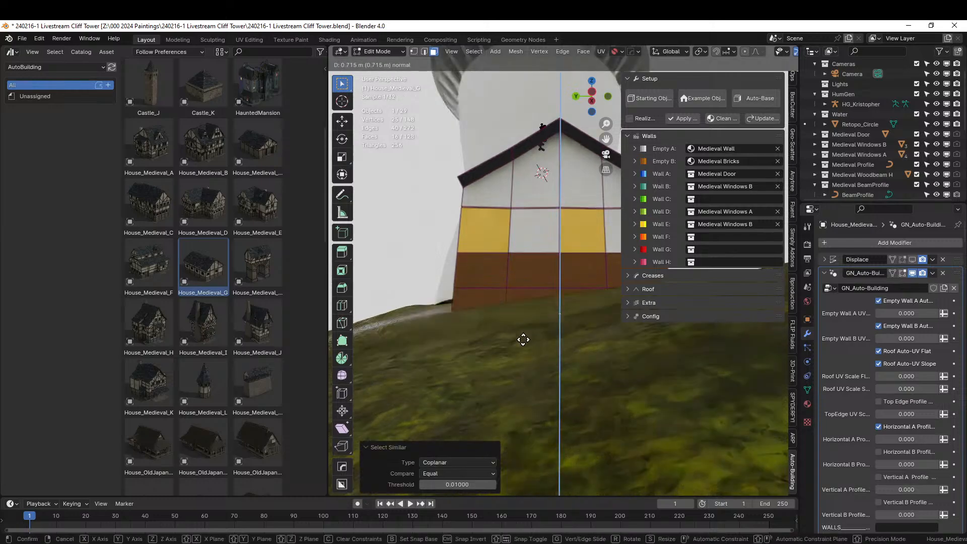
key("e")
middle_click_drag(537, 358, 399, 372)
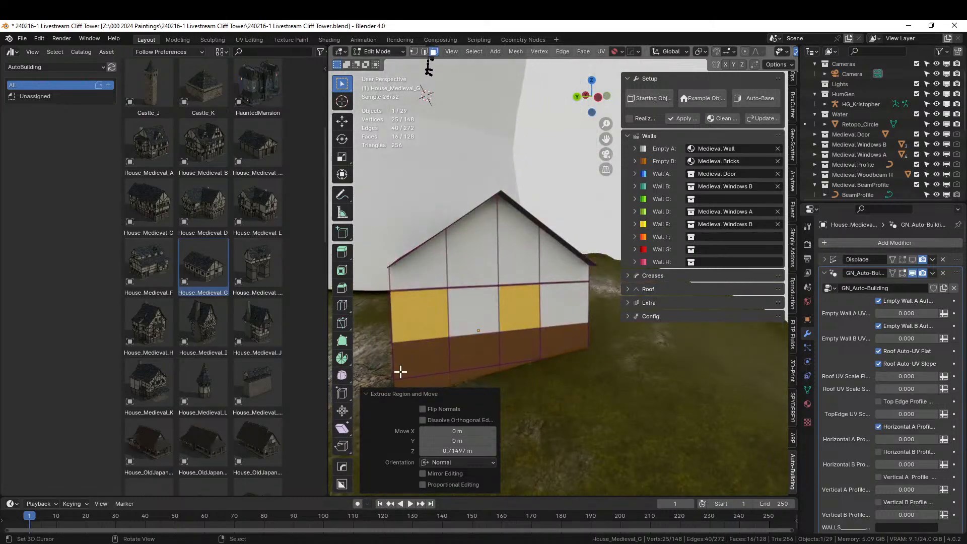
middle_click_drag(485, 313, 534, 317)
Leave Edit Mode and move the human figure about -11.3 m in X, -1.16 m in Y and -10.6 m in Z, beside the house.
scroll(528, 315, "down", 5)
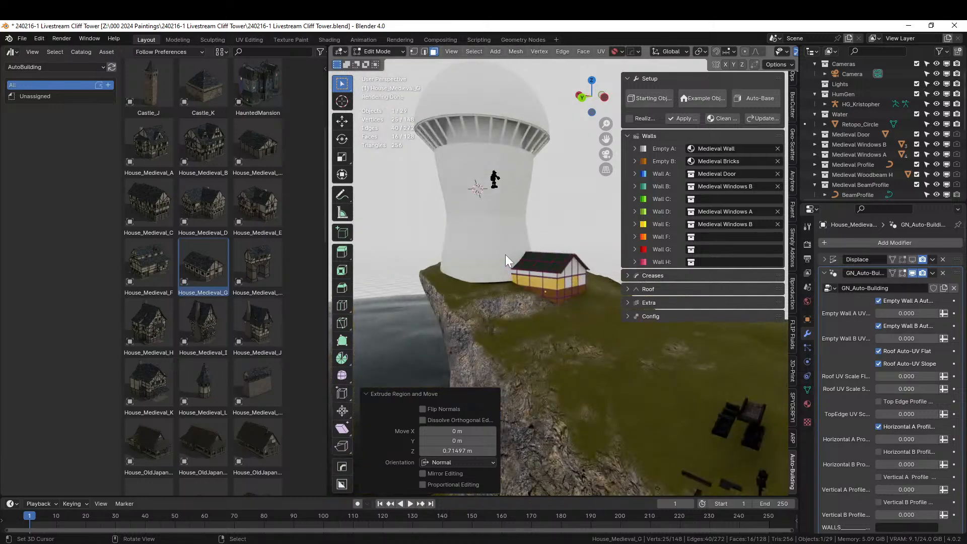
key("Tab")
left_click(495, 178)
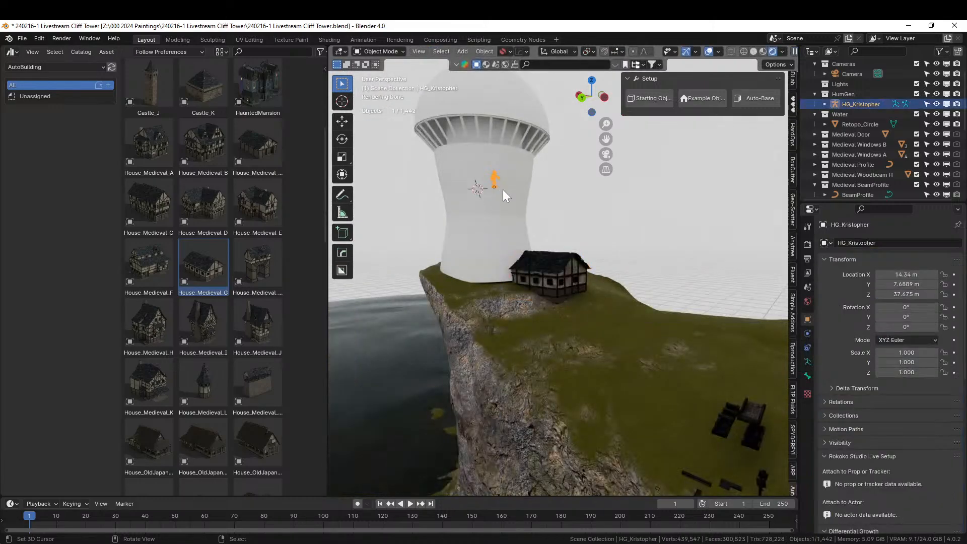
key("g")
key("x")
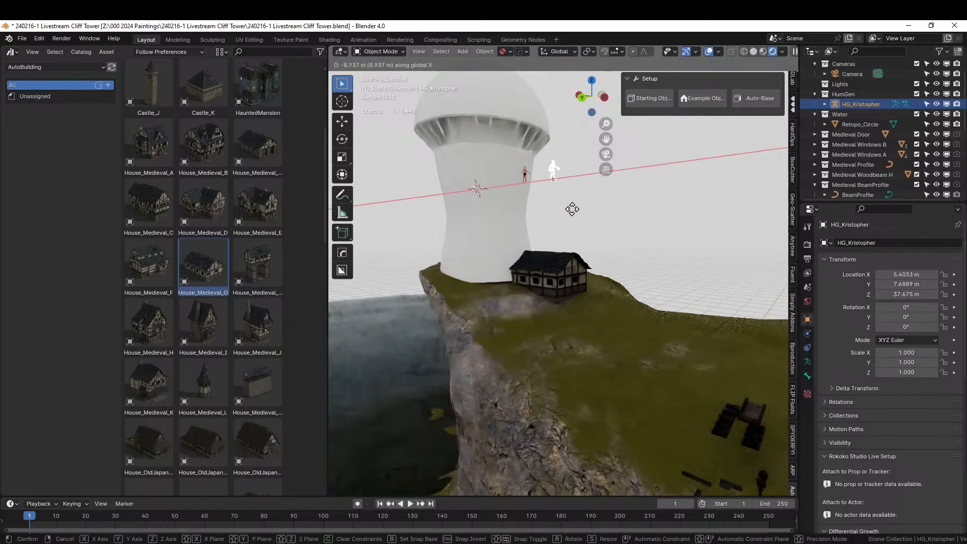
left_click(585, 210)
key("g")
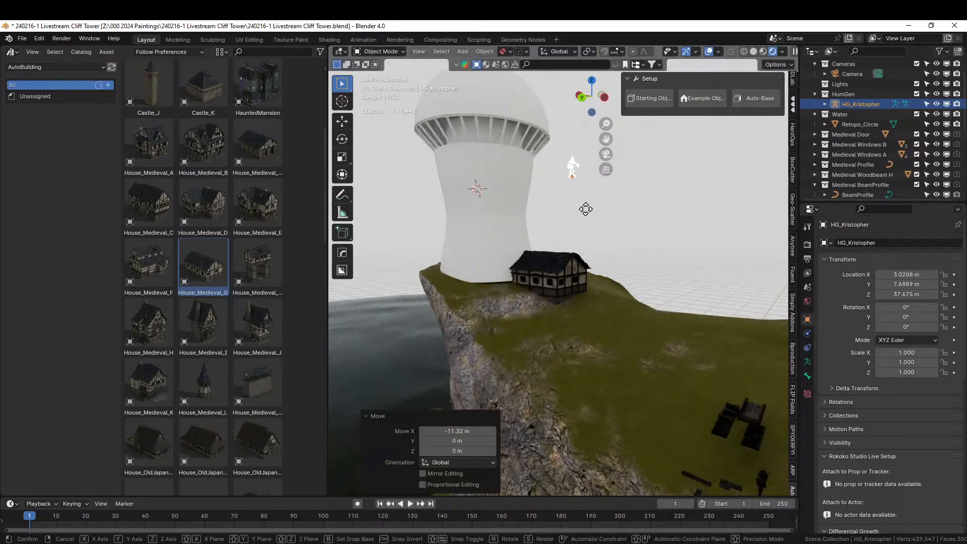
key("y")
left_click(573, 293)
key("g")
key("z")
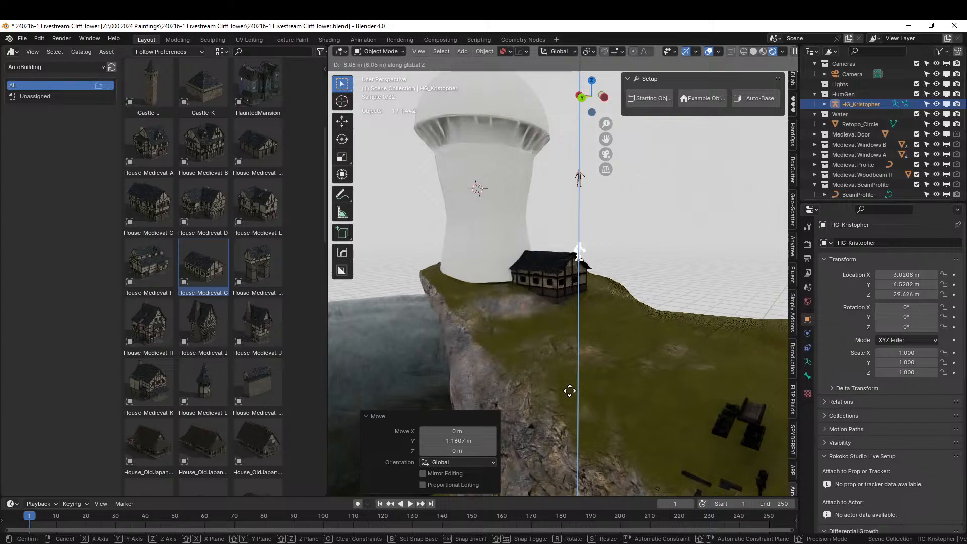
left_click(601, 330)
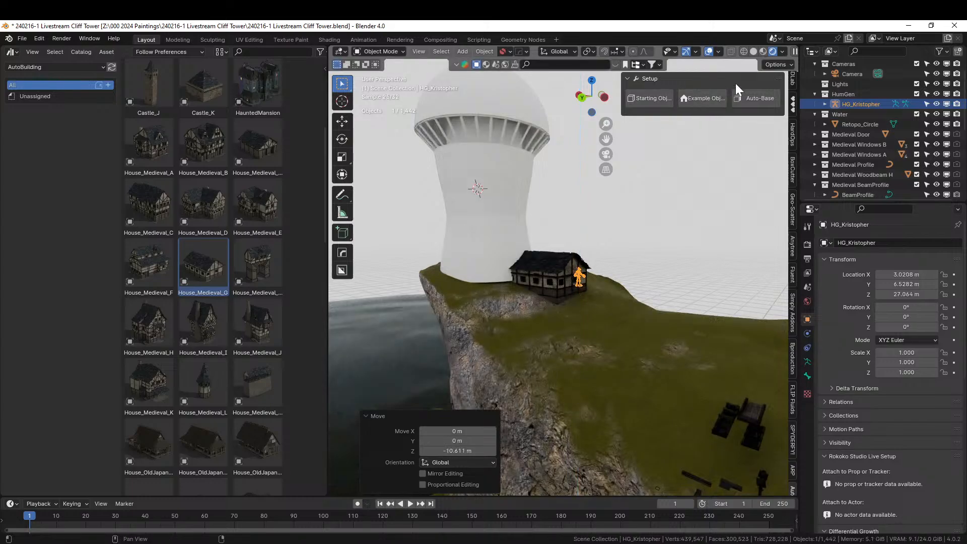
Lower the human figure by about 1.05 m along Z beside the house's gable end as a scale reference.
scroll(600, 295, "up", 8)
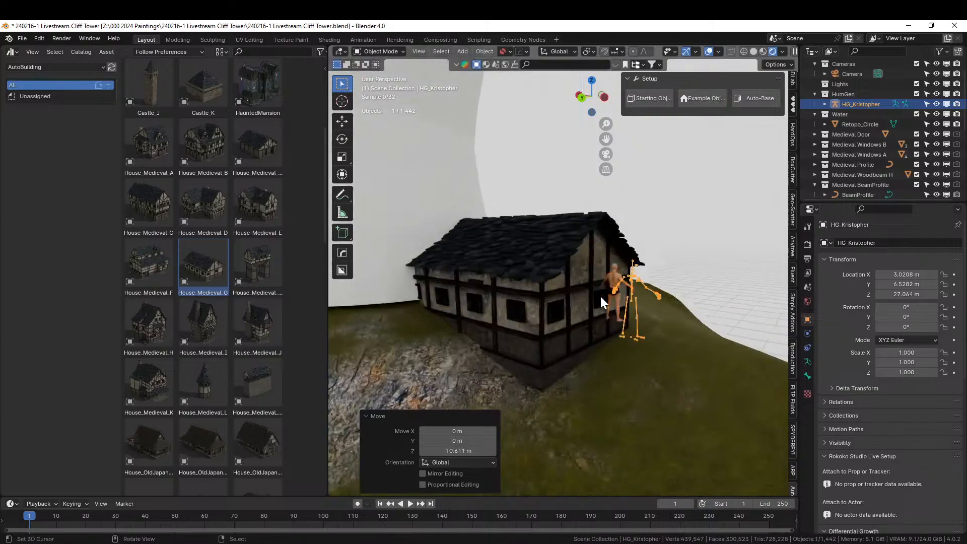
middle_click_drag(602, 300, 686, 309)
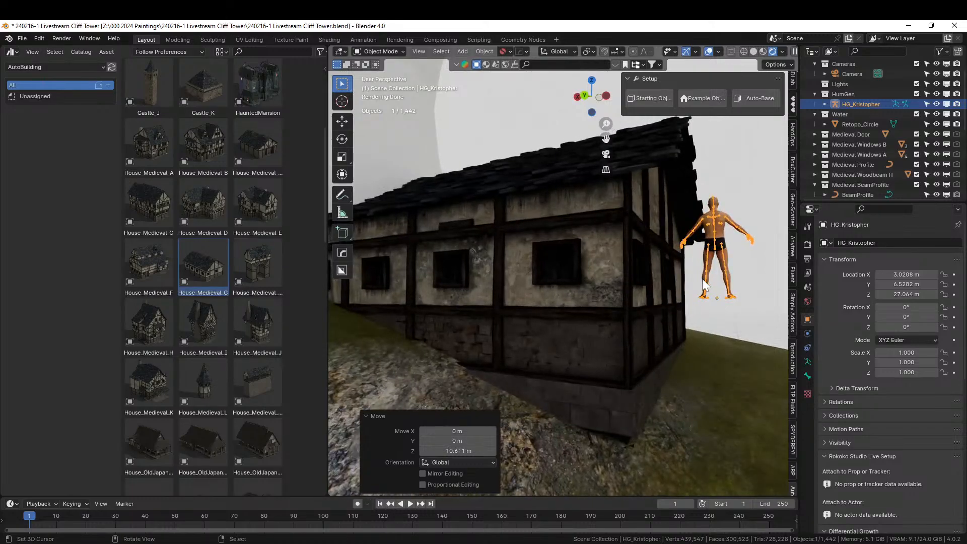
key("g")
key("z")
left_click(706, 349)
middle_click_drag(706, 349, 623, 323)
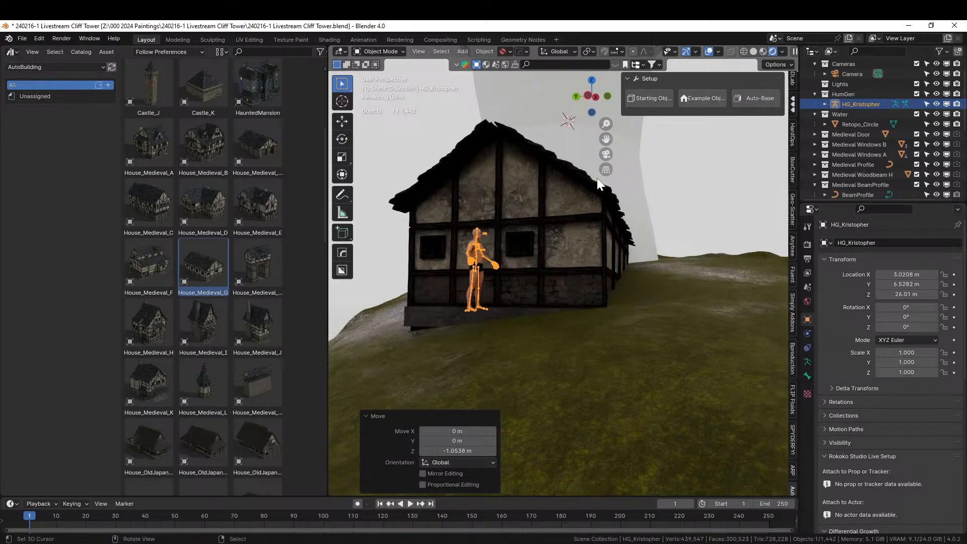
Enter Edit Mode on the house and try to extrude five lower wall faces outward from the gable end.
left_click(543, 172)
key("Tab")
middle_click_drag(500, 254, 555, 255)
left_click(542, 285)
left_click(538, 300, "shift")
left_click(506, 301, "shift")
left_click(505, 284, "shift")
left_click(505, 244, "shift")
middle_click_drag(505, 244, 516, 272)
key("e")
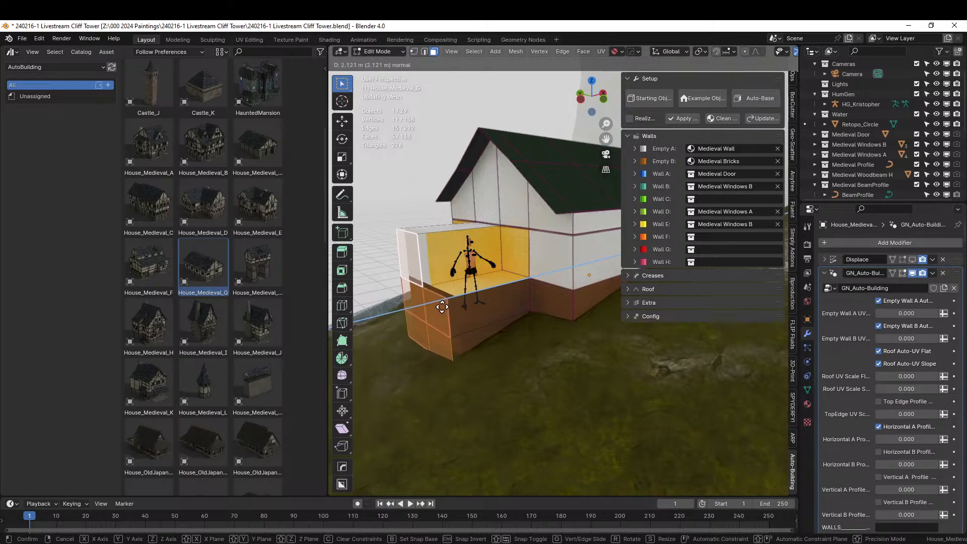
right_click(436, 309)
Add the yellow gable wall face to the selection and extrude the six faces about 2.59 m outward as an extension.
right_click(514, 245, "shift")
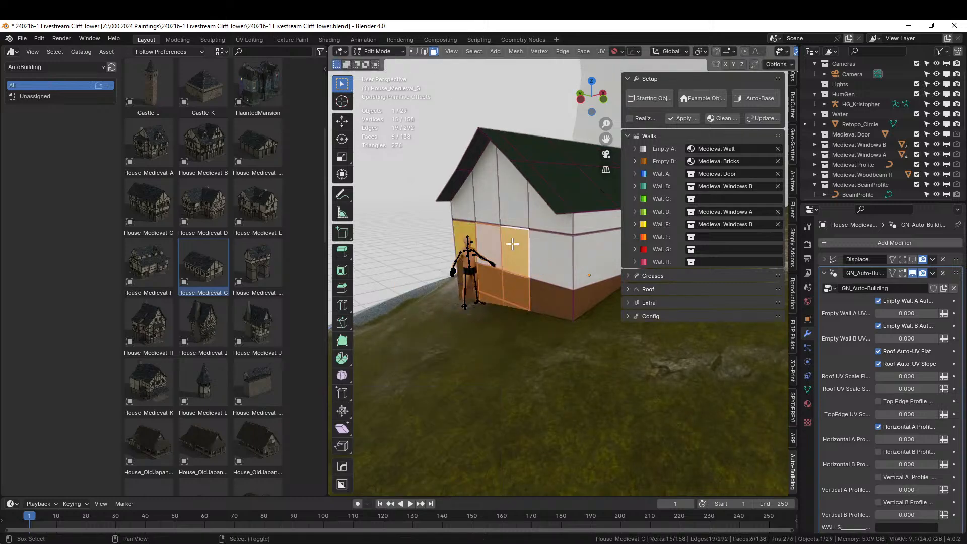
key("e")
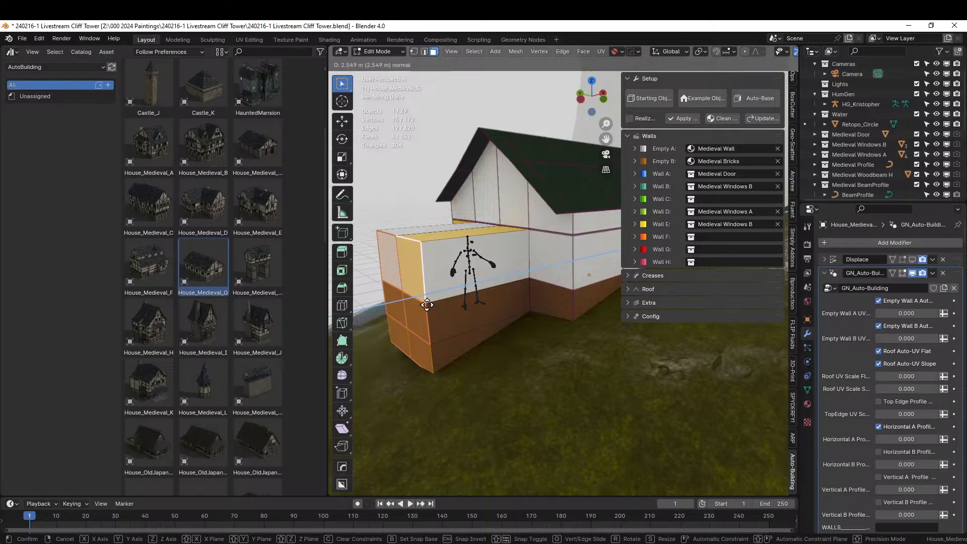
left_click(427, 306)
Assign the ID_EmptyWallA material to the extension's yellow top and end faces, using the adjoining white wall face as the active face.
middle_click_drag(429, 307, 372, 304)
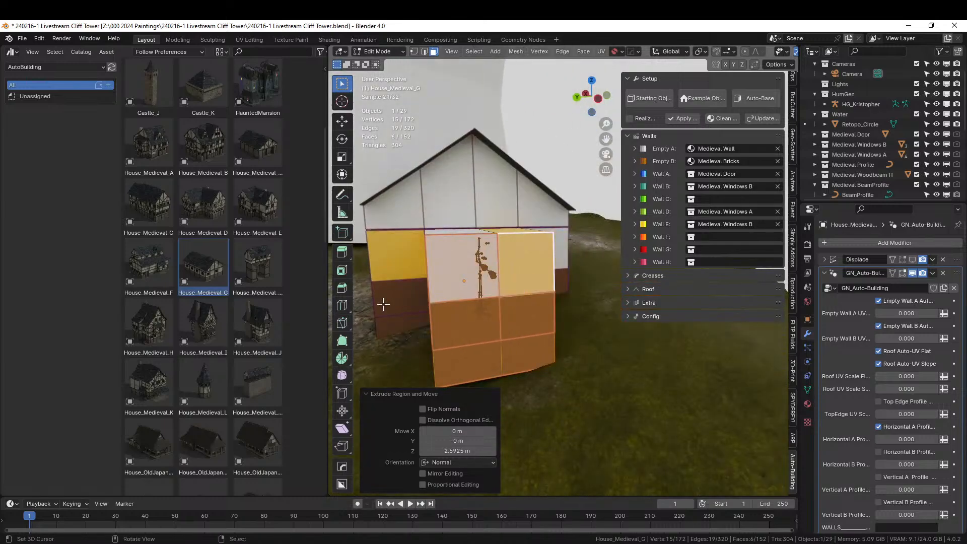
middle_click_drag(479, 280, 479, 302)
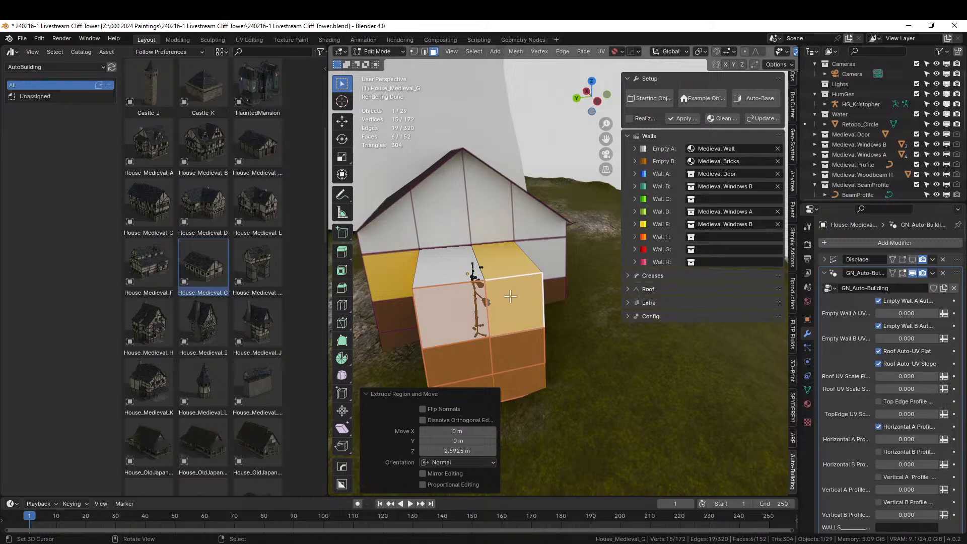
middle_click_drag(518, 285, 500, 291)
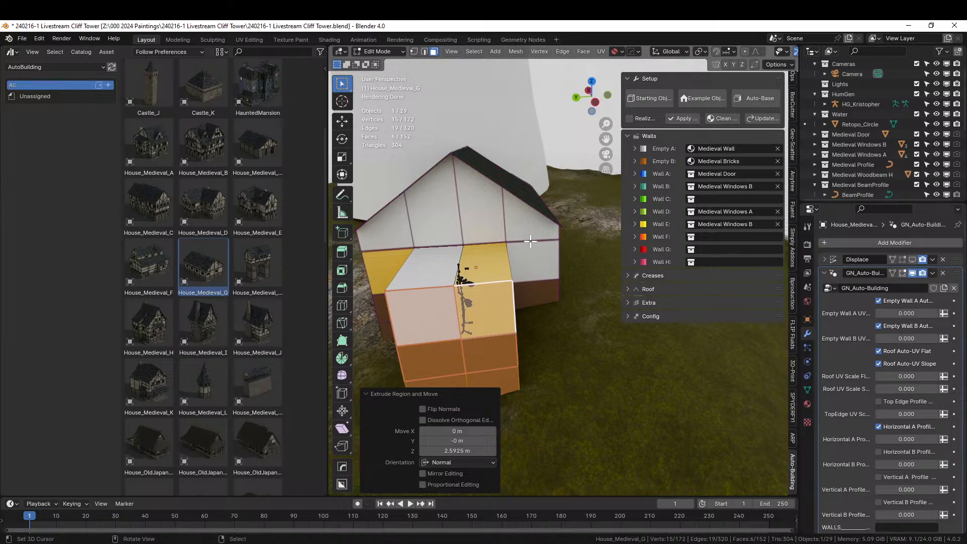
left_click(808, 402)
left_click(474, 202)
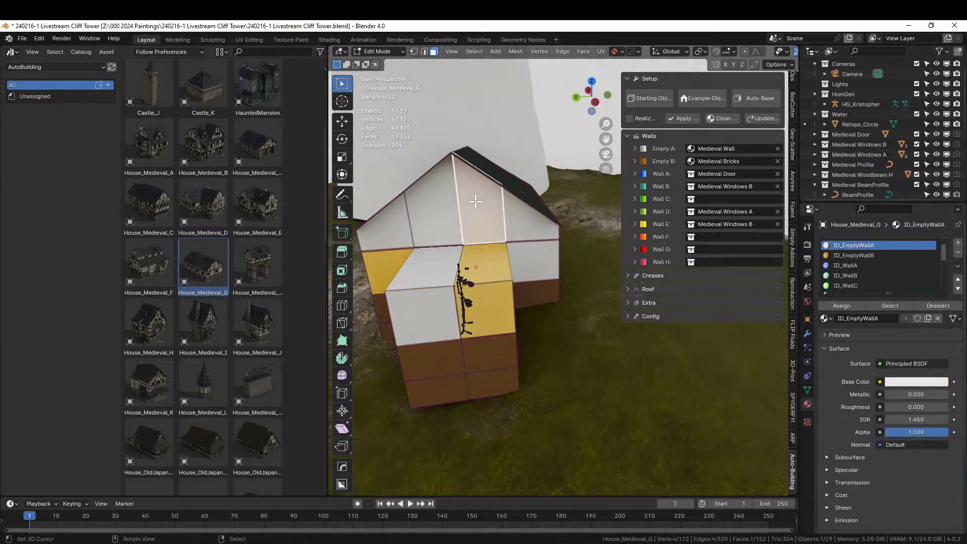
left_click(483, 282, "shift")
middle_click_drag(483, 282, 470, 285)
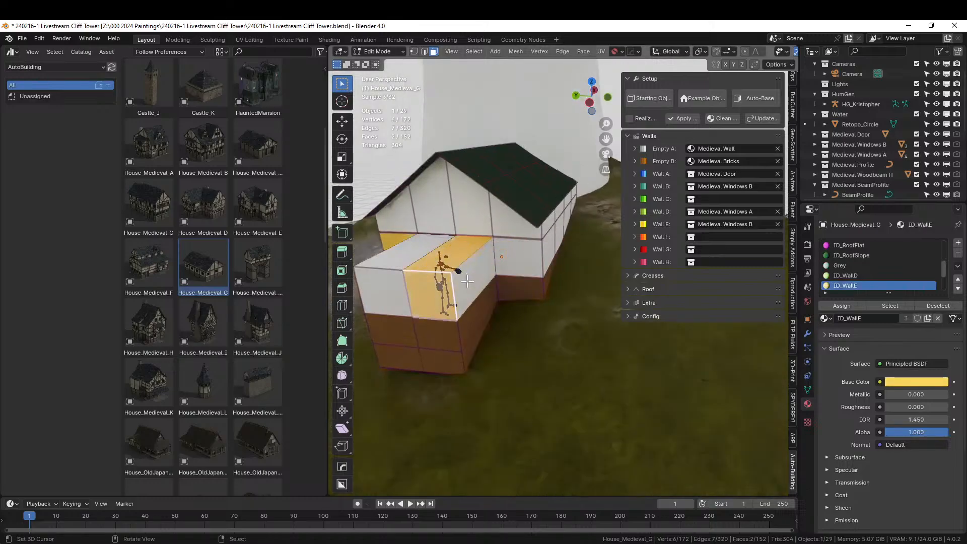
left_click(516, 255, "shift")
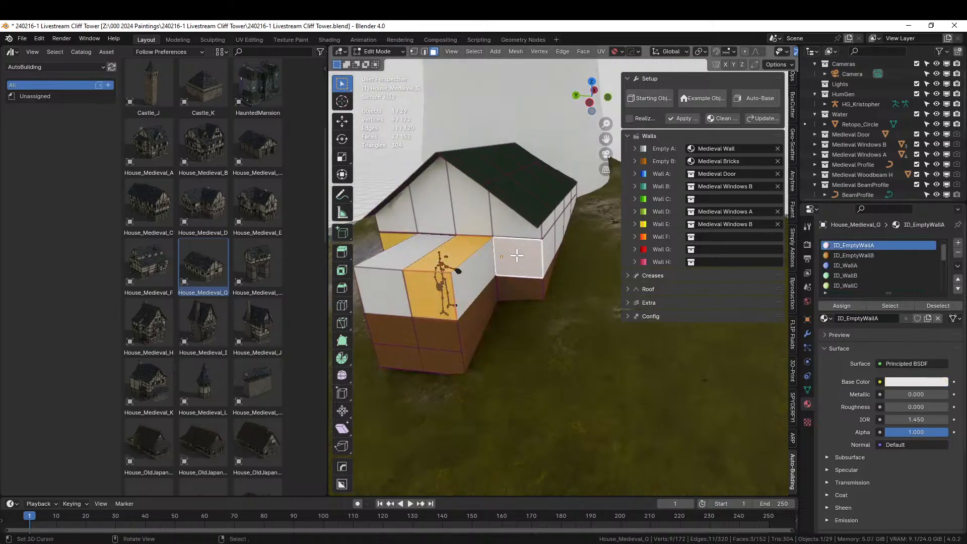
left_click(859, 306)
Assign ID_EmptyWallA to the yellow face on the extension's other side and the yellow main wall face adjoining it.
middle_click_drag(516, 325, 469, 258)
left_click(481, 296)
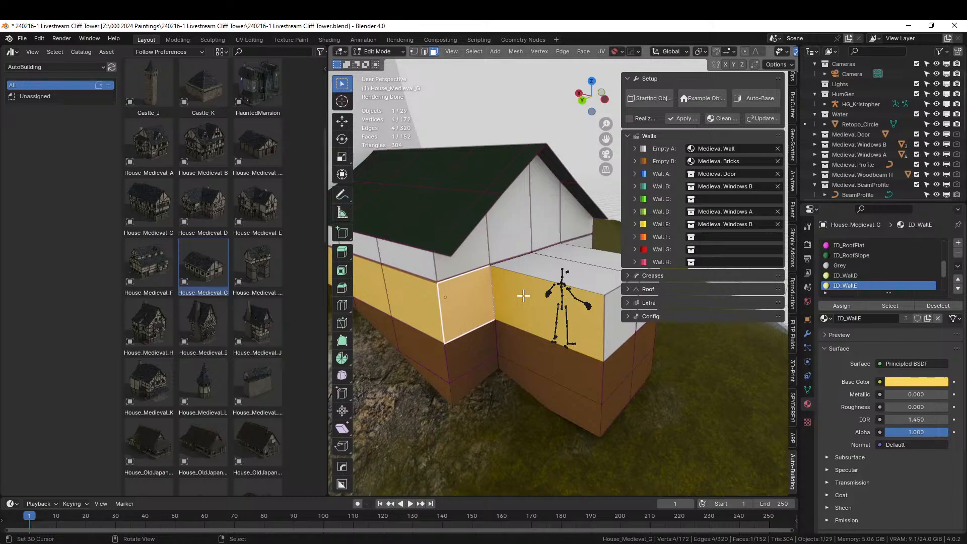
left_click(523, 295, "shift")
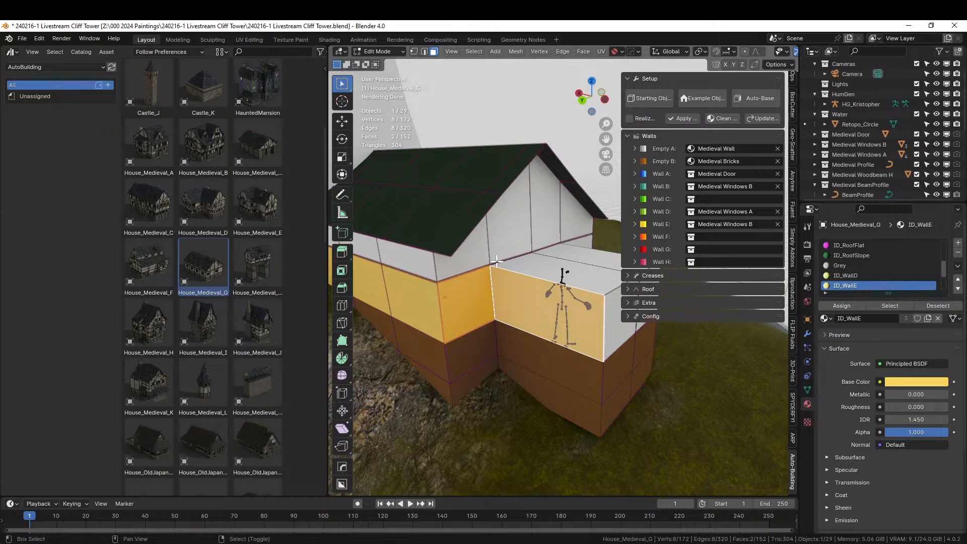
left_click(541, 271, "shift")
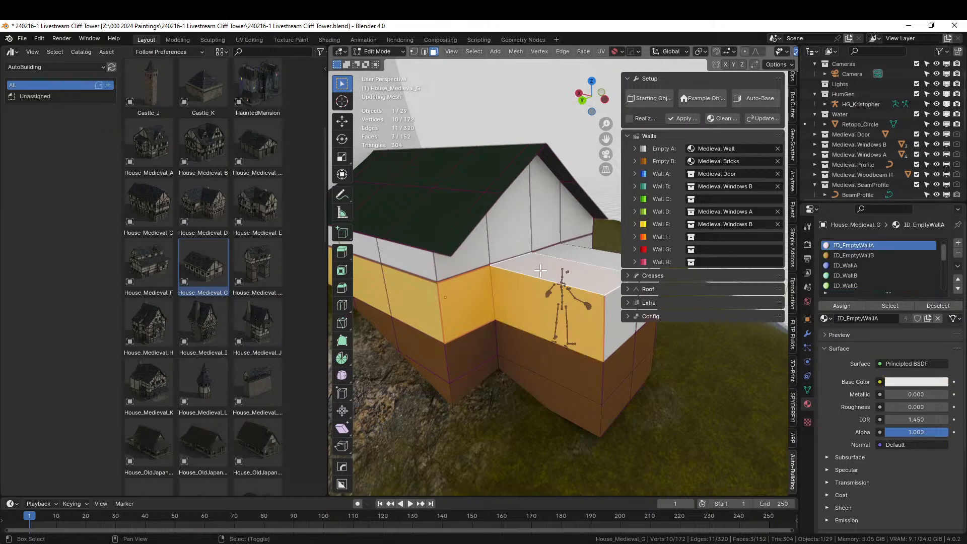
left_click(838, 306)
Select only the two underside faces at the extension's outer end and extrude them down into the ground.
scroll(513, 341, "down", 5)
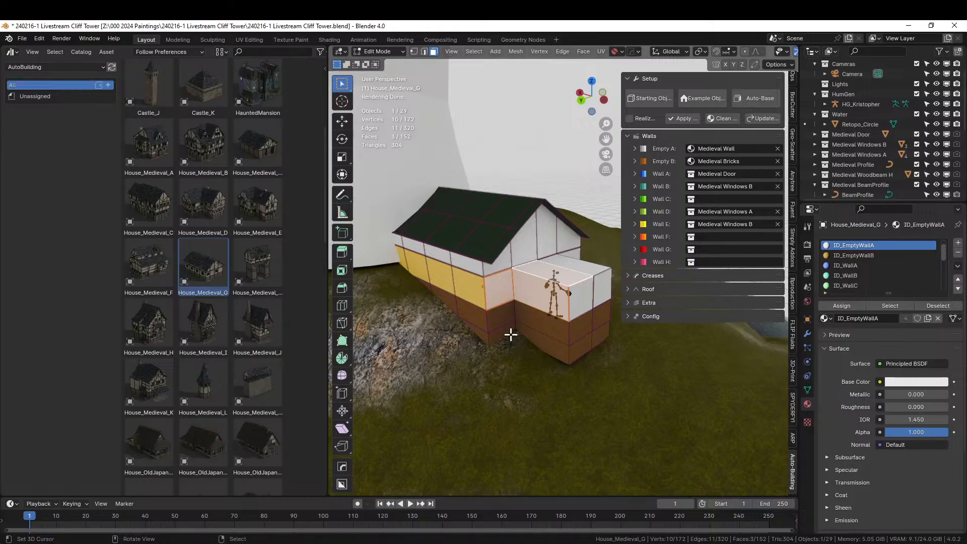
key("alt+a")
middle_click_drag(545, 268, 470, 289)
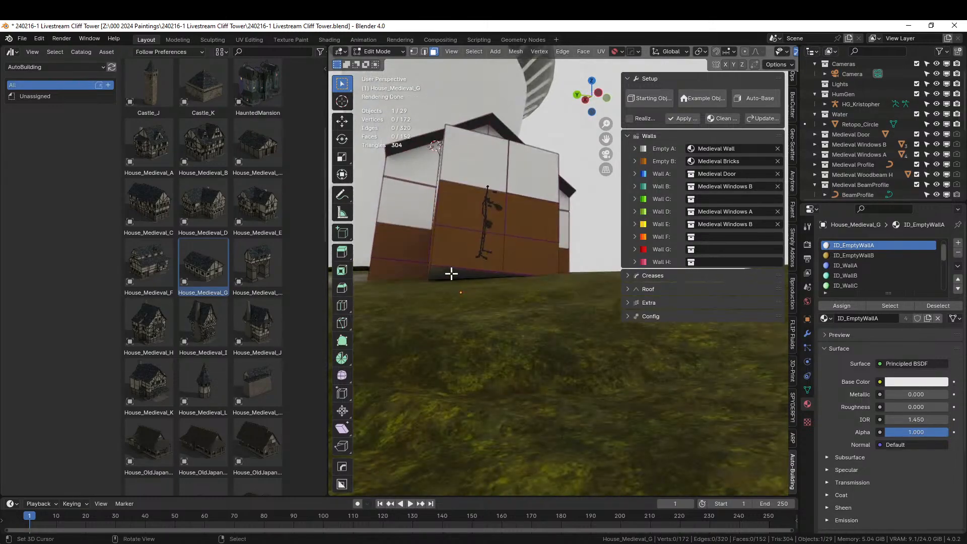
left_click(451, 274)
left_click(509, 277, "shift")
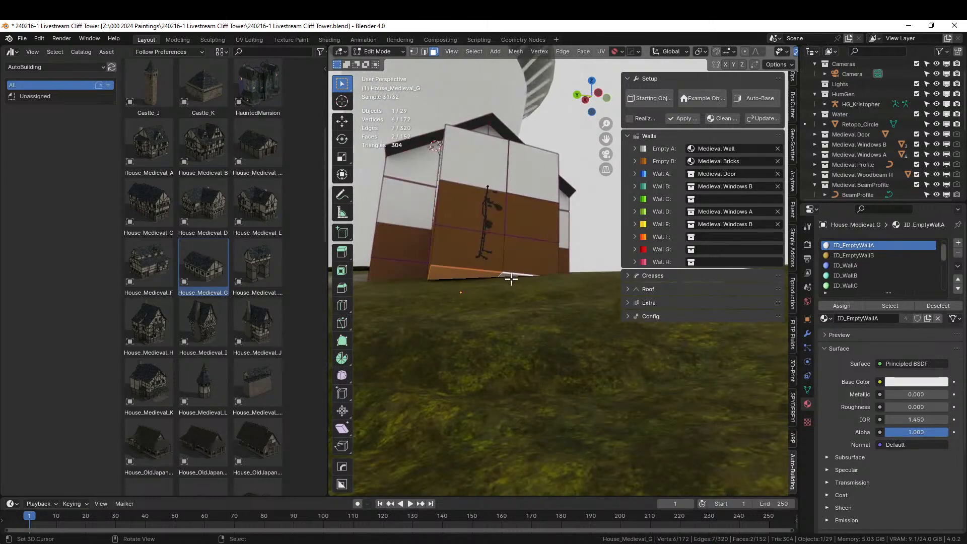
key("e")
left_click(509, 312)
mouse_move(509, 306)
middle_mouse_down()
mouse_move(510, 322)
mouse_move(507, 314)
middle_mouse_up()
Try to bevel the vertical centre edges of the extension's end wall.
key("2")
left_click(508, 310)
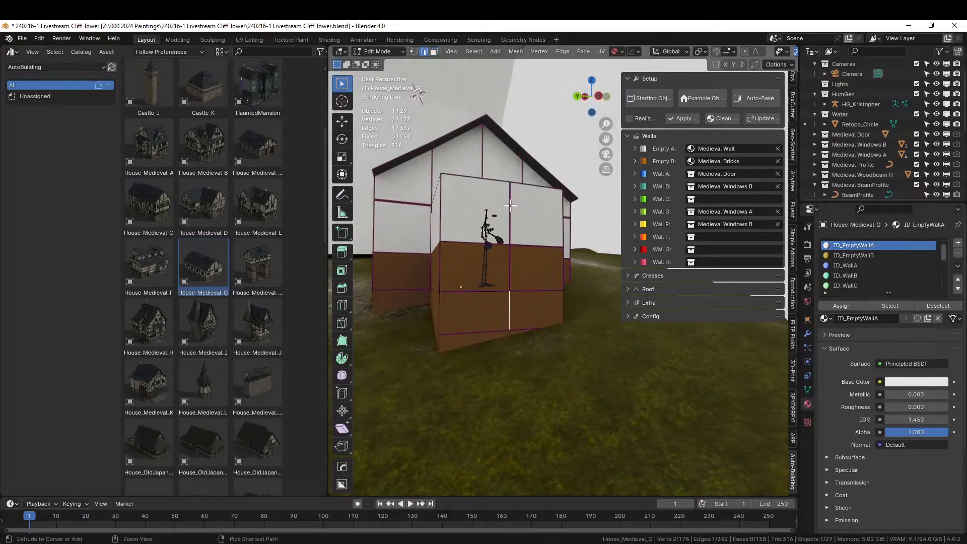
left_click(509, 207, "ctrl")
key("ctrl+b")
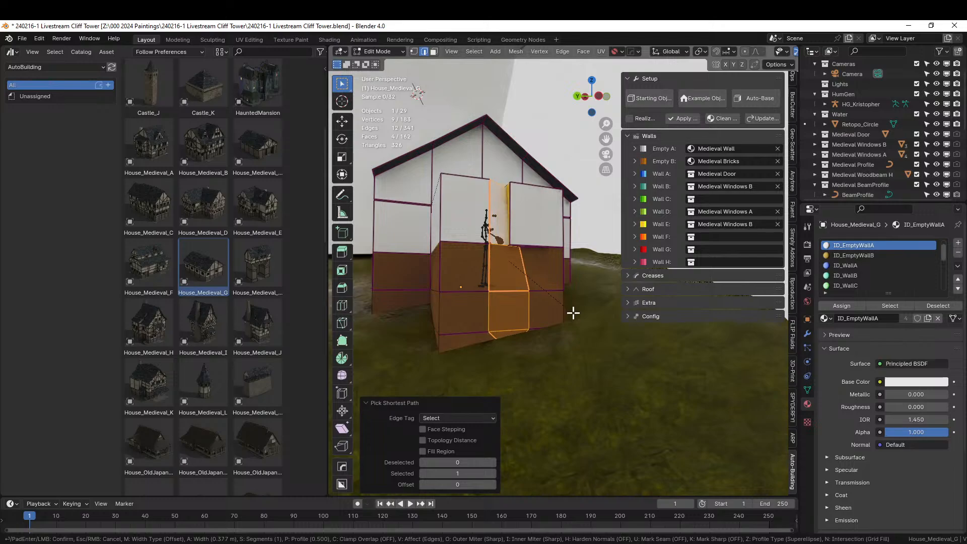
key("Escape")
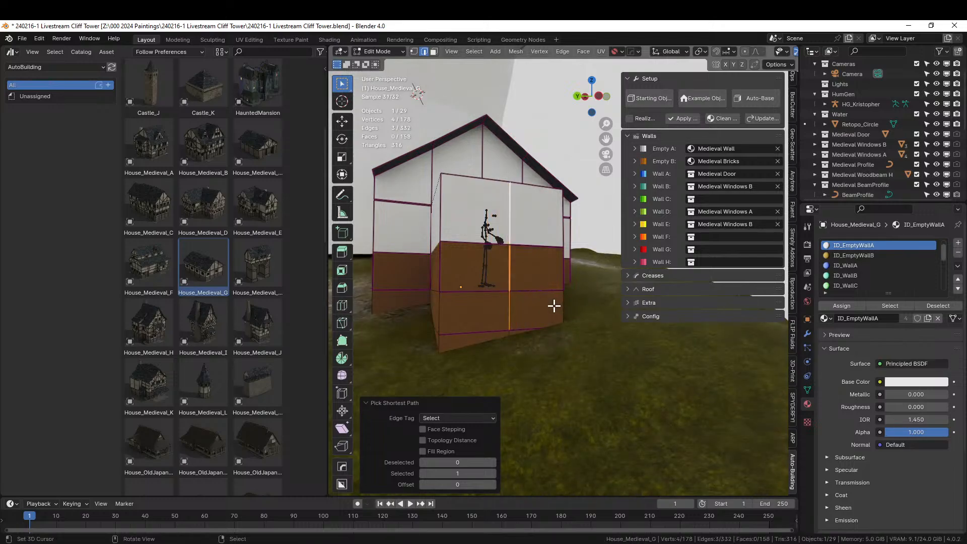
Select the whole house mesh and merge its vertices by distance at 0.0001 m.
key("a")
key("m")
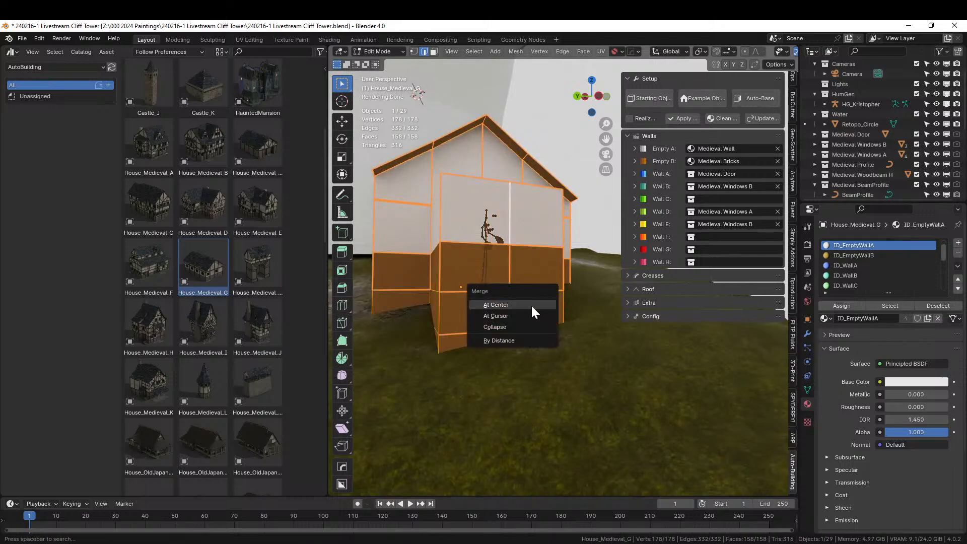
left_click(515, 336)
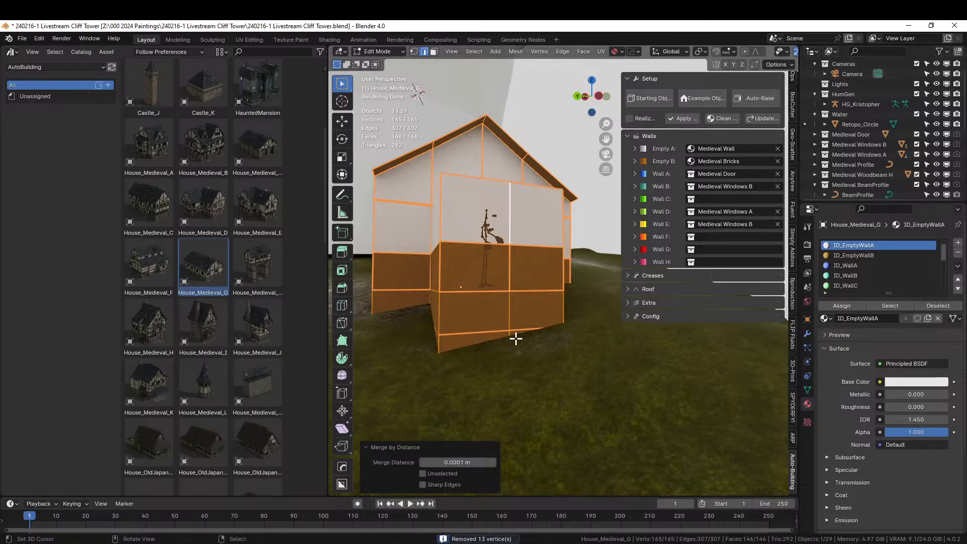
Try the bevel again on the centre edges of the extension's end wall after the merge.
left_click(508, 291)
left_click(507, 222, "ctrl")
key("ctrl+b")
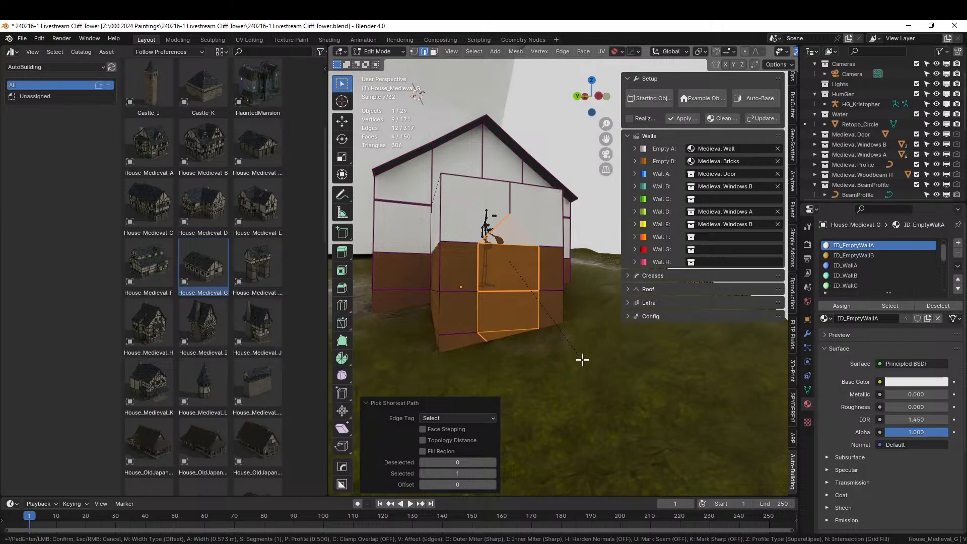
right_click(582, 359)
middle_click_drag(579, 359, 540, 338)
left_click(542, 350)
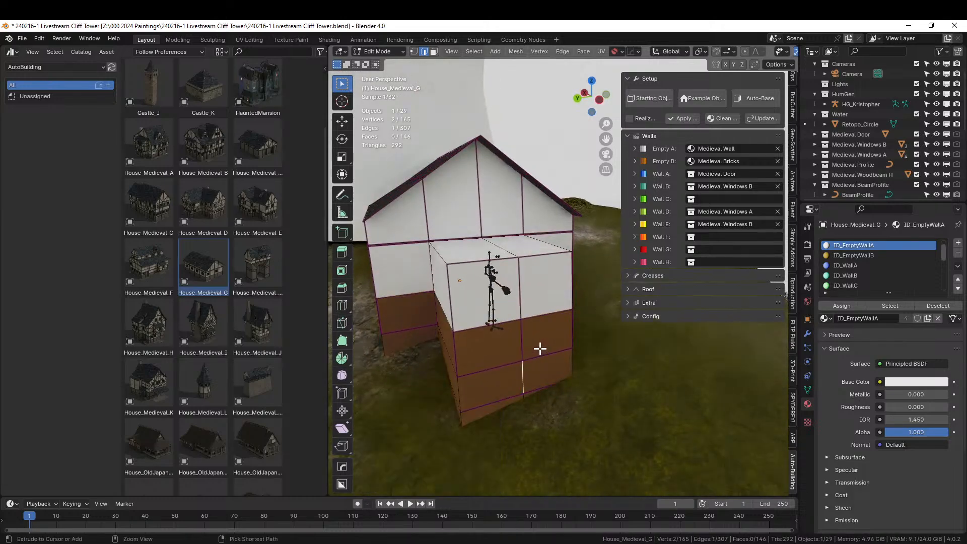
Try to add a loop cut across the side wall of the gable-end extension.
middle_click_drag(531, 341, 490, 350)
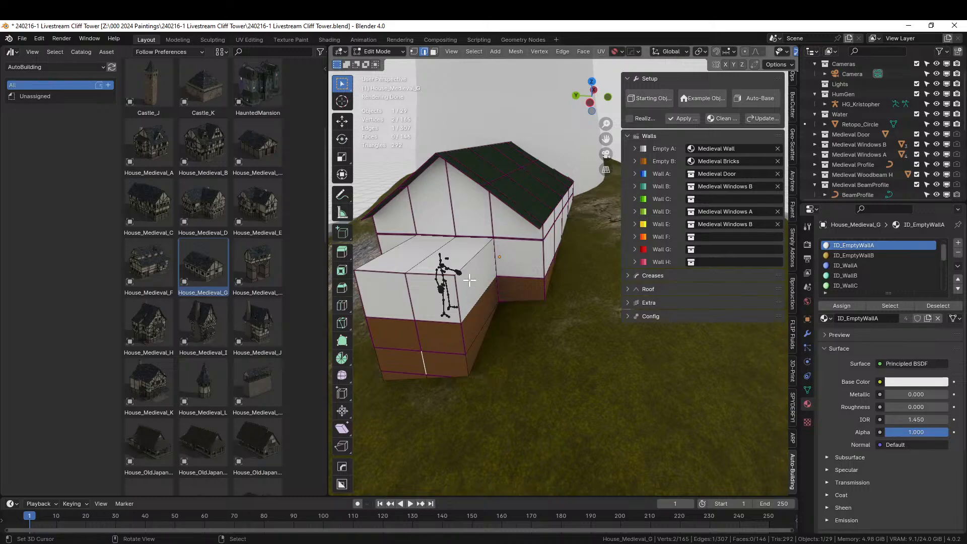
middle_click_drag(473, 282, 446, 285)
left_click(452, 236)
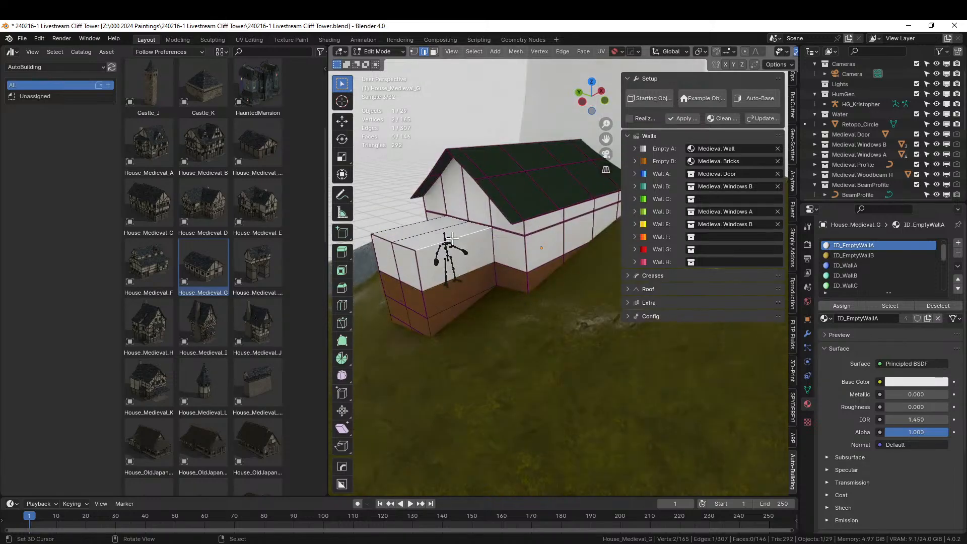
left_click(461, 277)
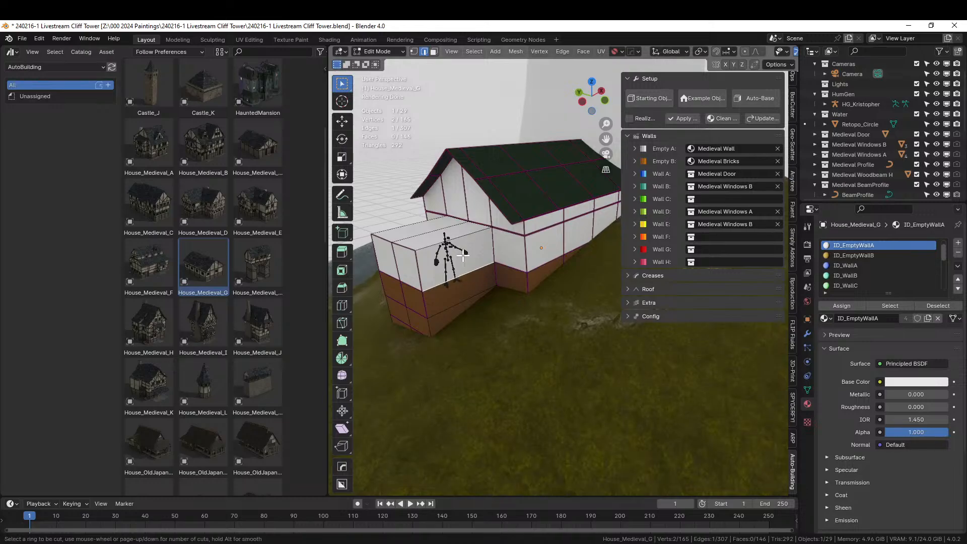
scroll(465, 258, "up", 4)
middle_click_drag(467, 259, 631, 261, "shift")
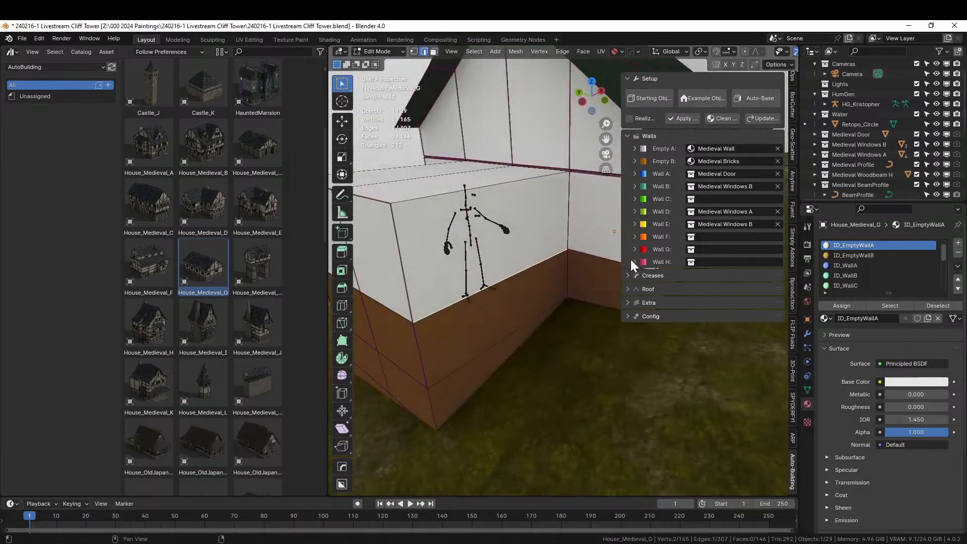
middle_click_drag(475, 322, 455, 335)
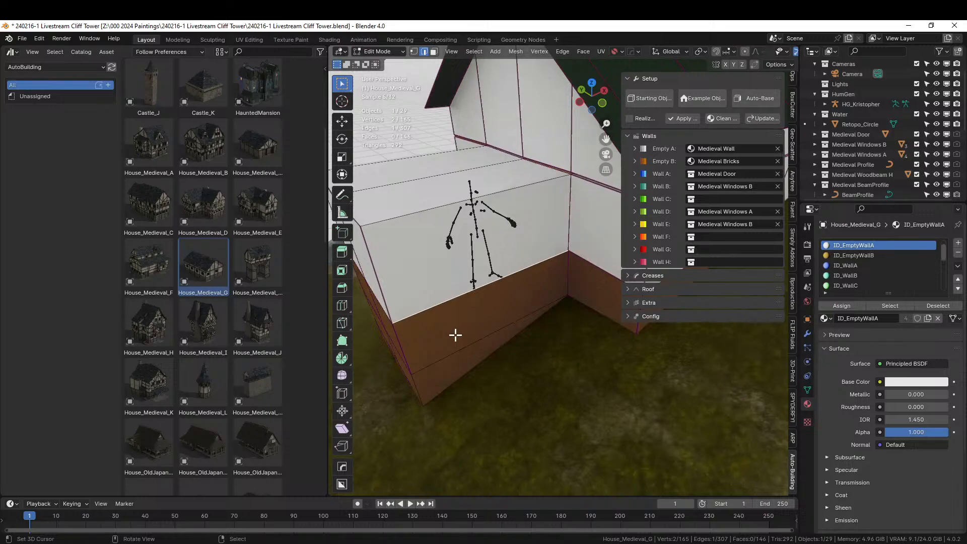
Isolate the extended house in local view and close the asset browser area.
key("KP_Divide")
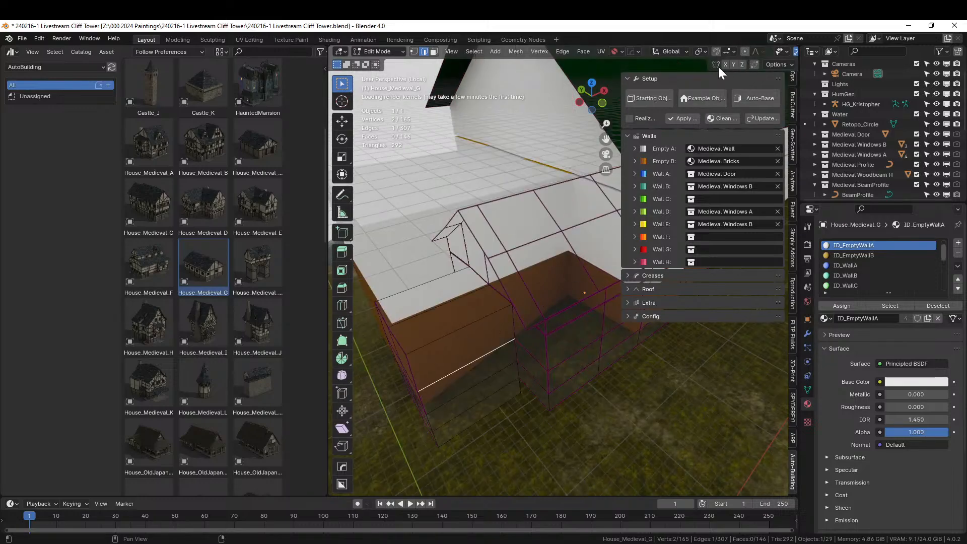
middle_click_drag(448, 247, 466, 201)
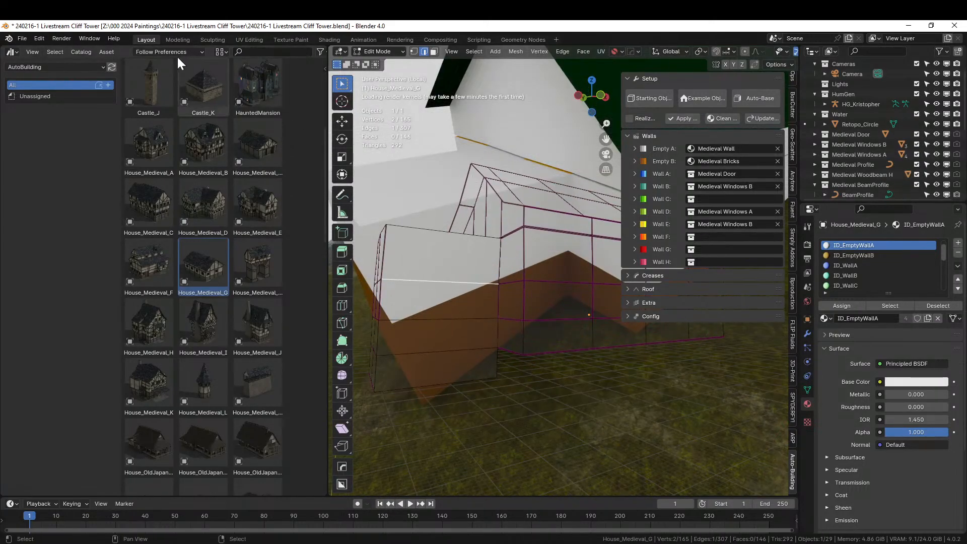
right_click(117, 48)
mouse_move(98, 75)
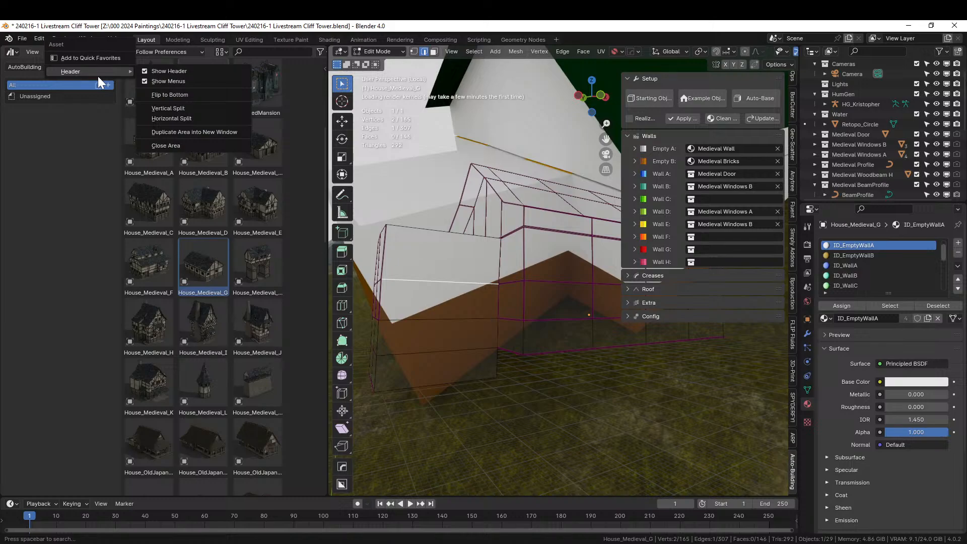
left_click(182, 145)
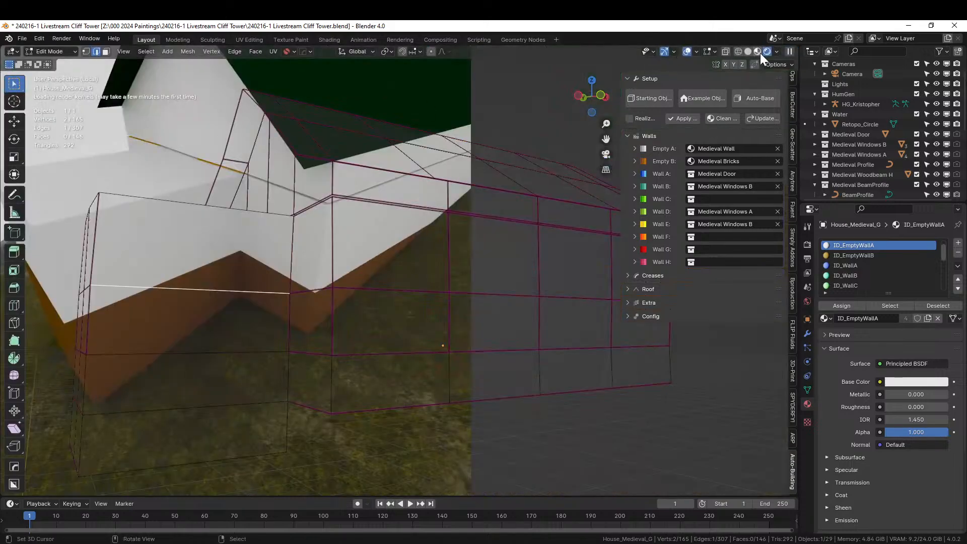
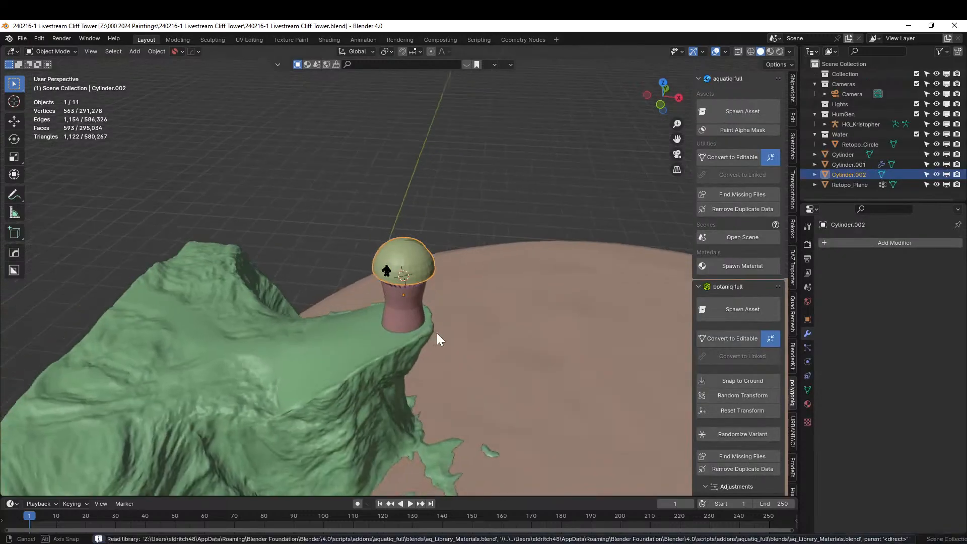
Recover the scene from the auto-save file 240216-1 Livestream Cliff Tower_29340_autosave.blend.
middle_click_drag(437, 334, 612, 300)
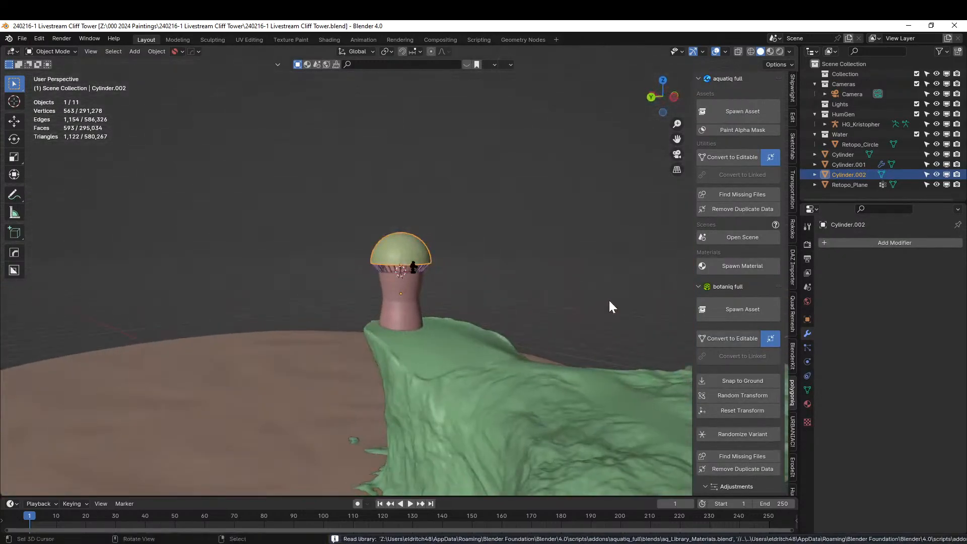
scroll(527, 298, "up", 4)
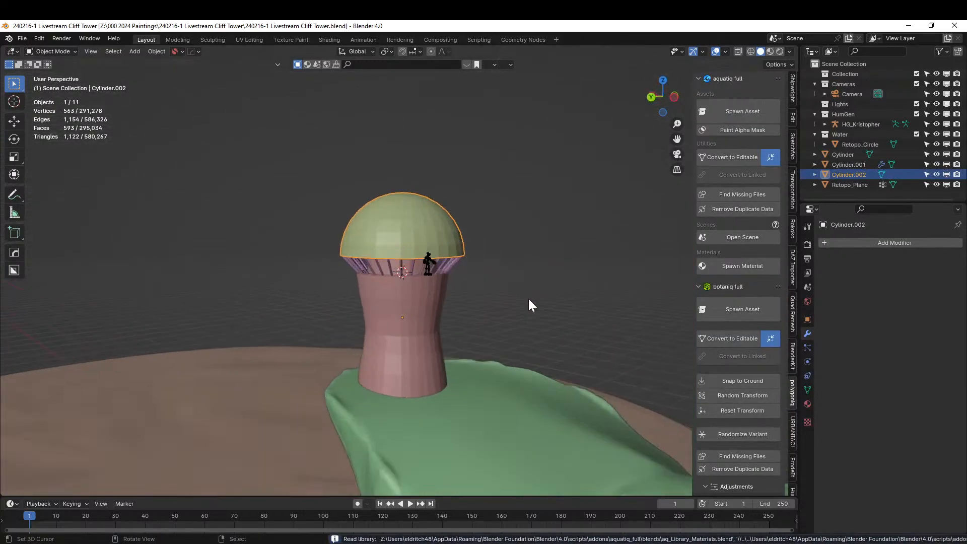
left_click(22, 38)
mouse_move(53, 90)
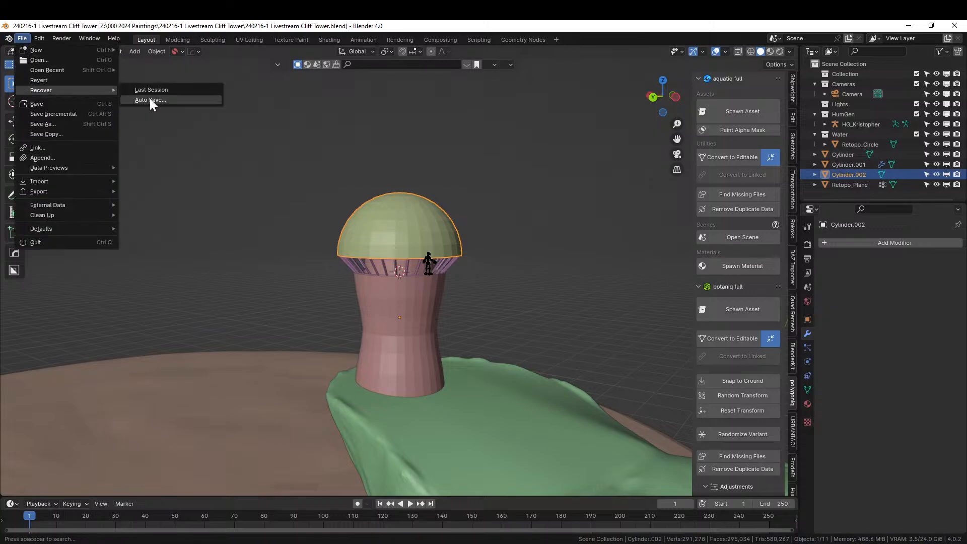
left_click(150, 99)
left_click(403, 172)
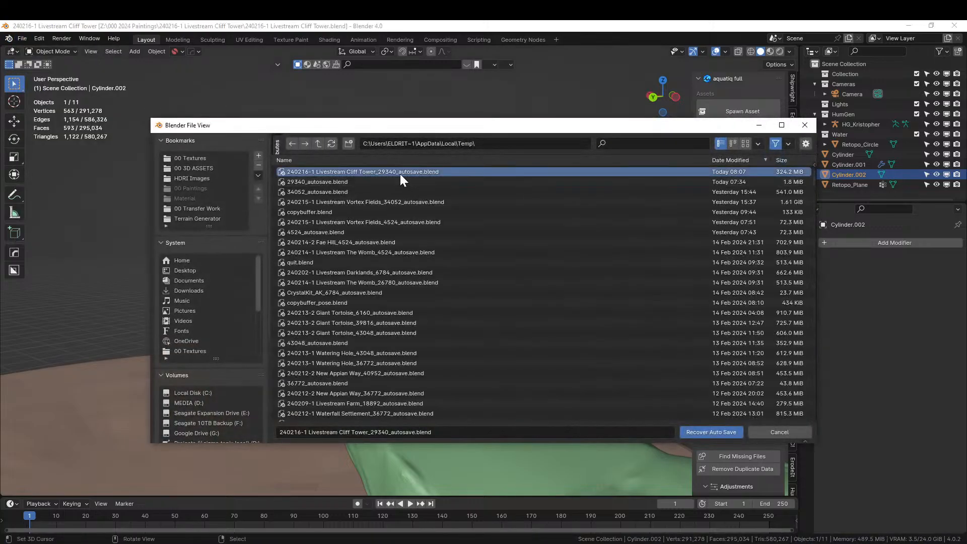
left_click(721, 434)
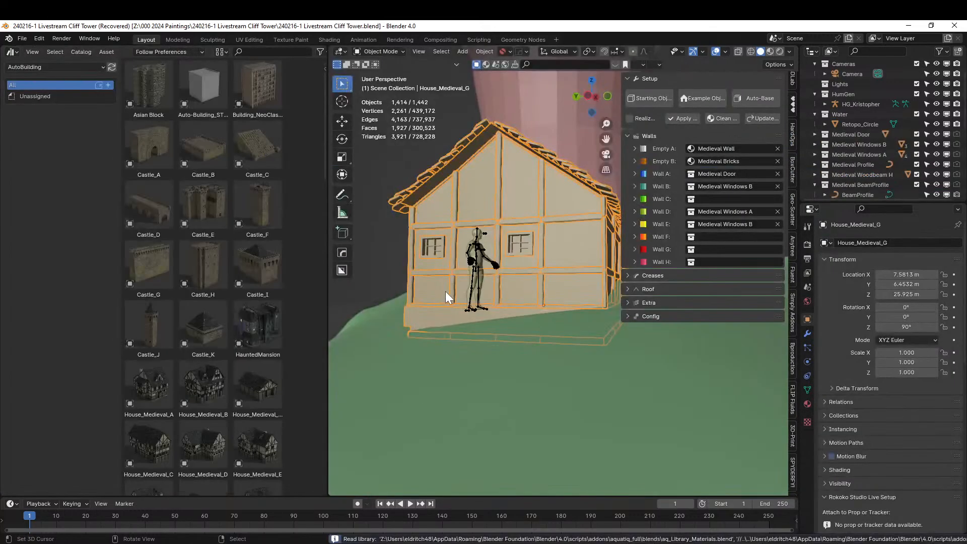
Isolate the recovered medieval house in local view and close the asset browser to enlarge the viewport.
left_click_drag(445, 291, 390, 325)
middle_click_drag(391, 326, 439, 309)
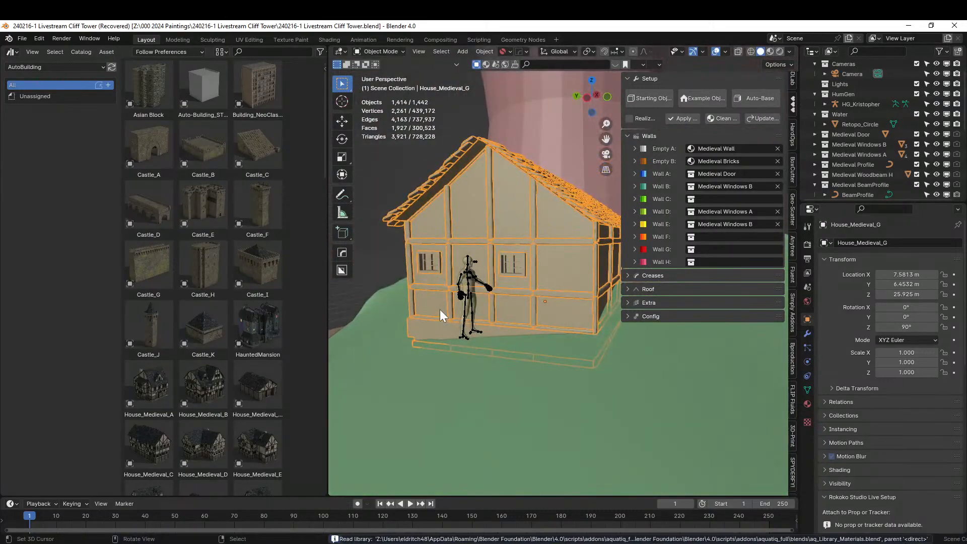
key("KP_Divide")
middle_click_drag(457, 175, 402, 207)
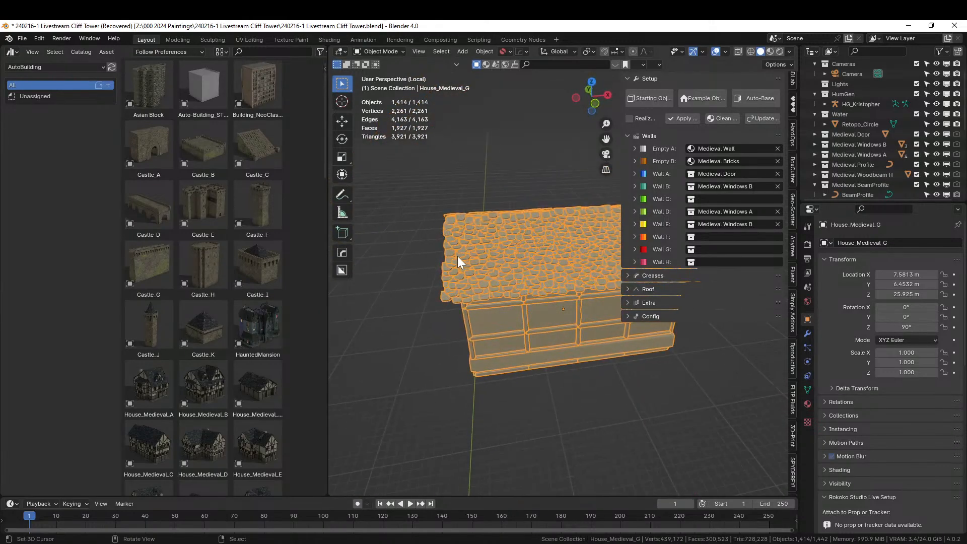
scroll(458, 257, "up", 2)
right_click(120, 52)
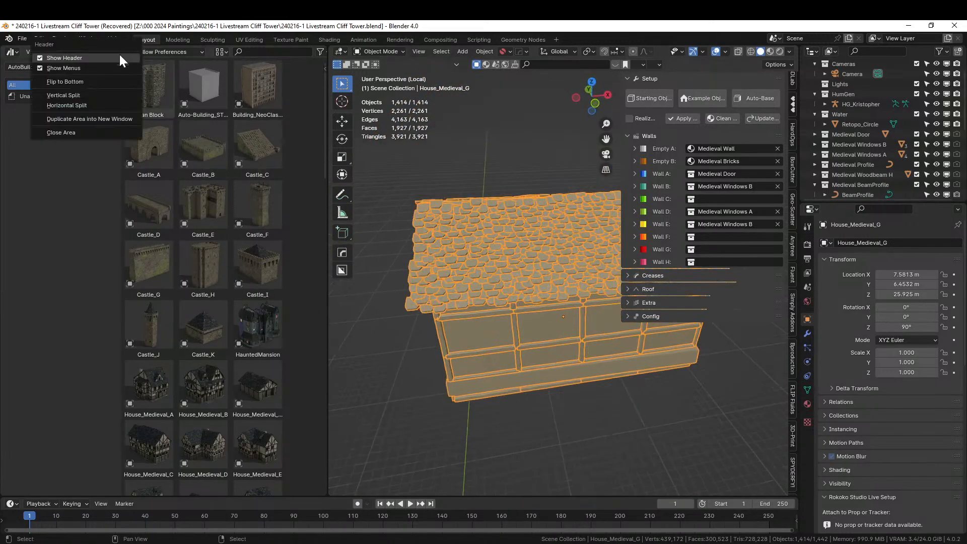
left_click(92, 134)
middle_click_drag(376, 193, 376, 166)
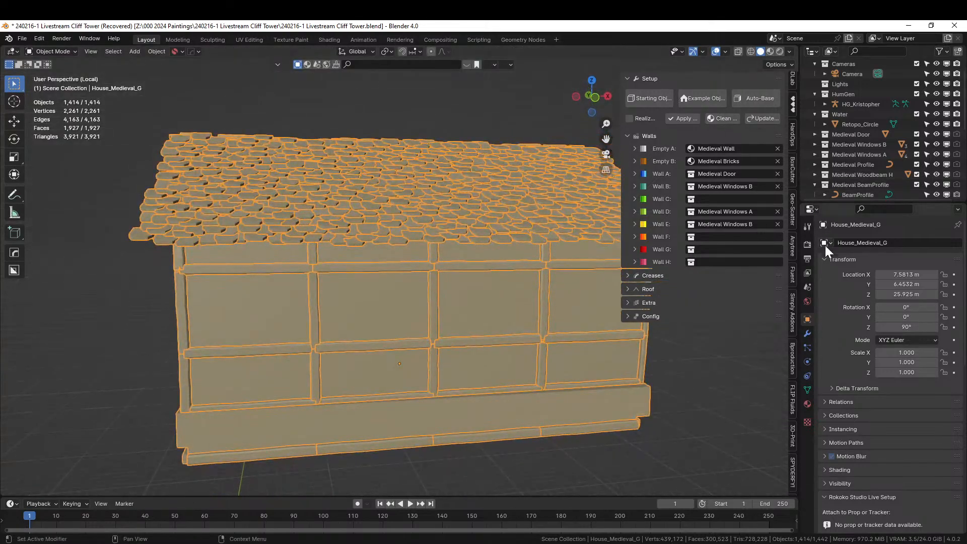
Merge all vertices of the house's base mesh by distance at 0.0001 m and save the file.
left_click(807, 333)
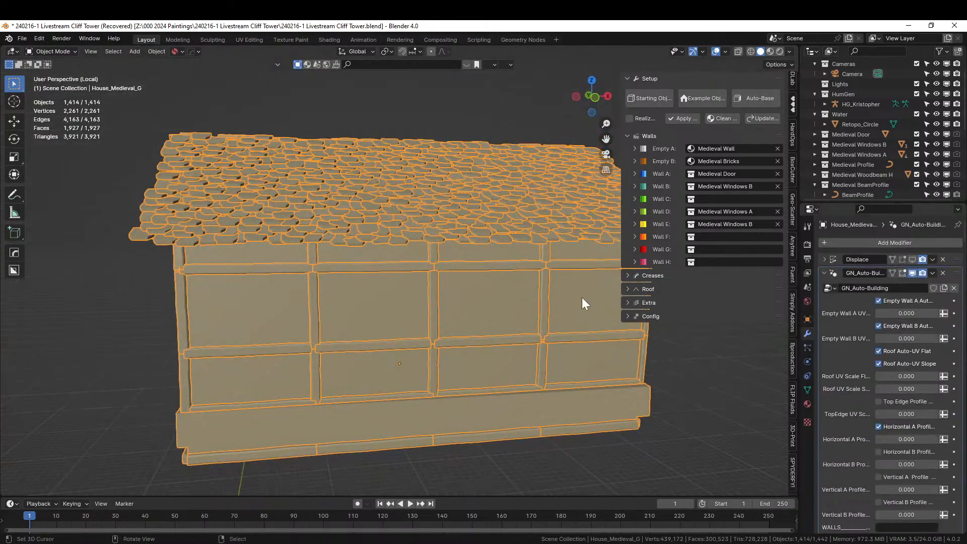
key("Tab")
middle_click_drag(403, 317, 421, 282)
key("a")
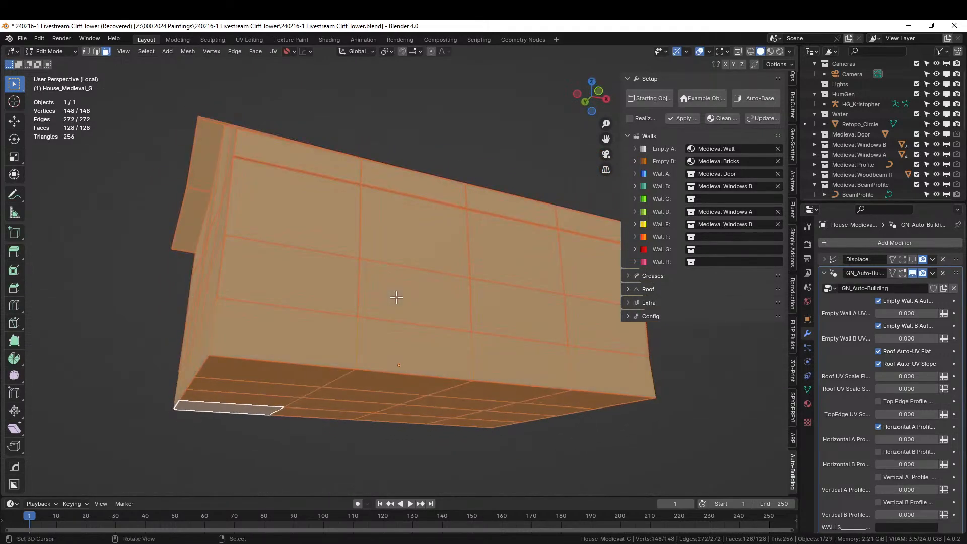
key("m")
left_click(374, 330)
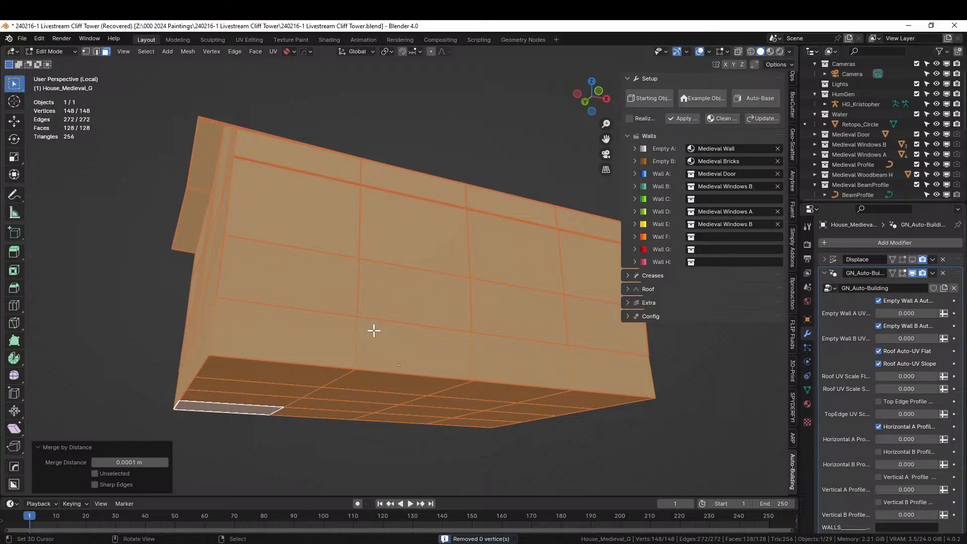
key("ctrl+s")
Select only the six faces in the two middle columns of the gable-end wall, below the horizontal beam line.
middle_click_drag(374, 330, 412, 362)
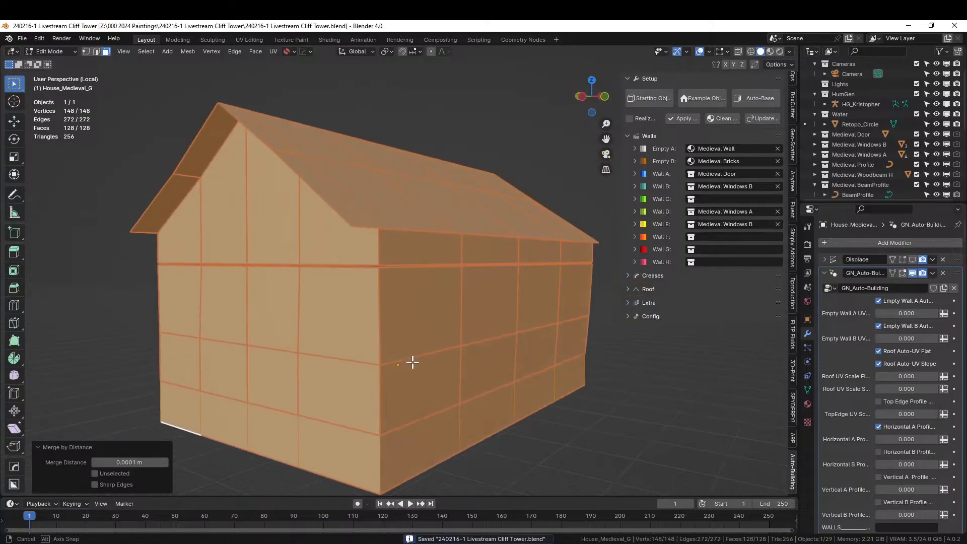
left_click(268, 423)
left_click(224, 418, "shift")
left_click(224, 377, "shift")
left_click(272, 382, "shift")
left_click(266, 332, "shift")
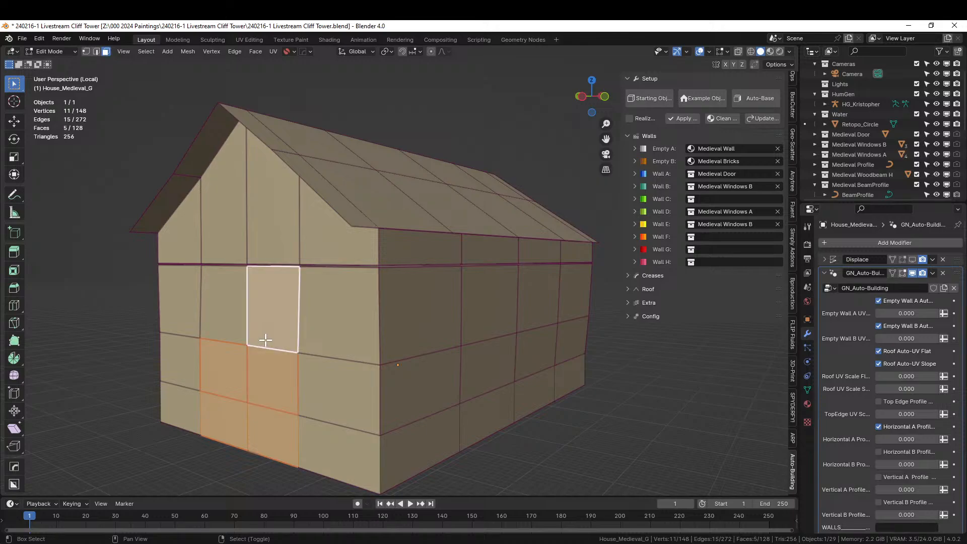
left_click(239, 313, "shift")
left_click(231, 247, "shift")
left_click(266, 232, "shift")
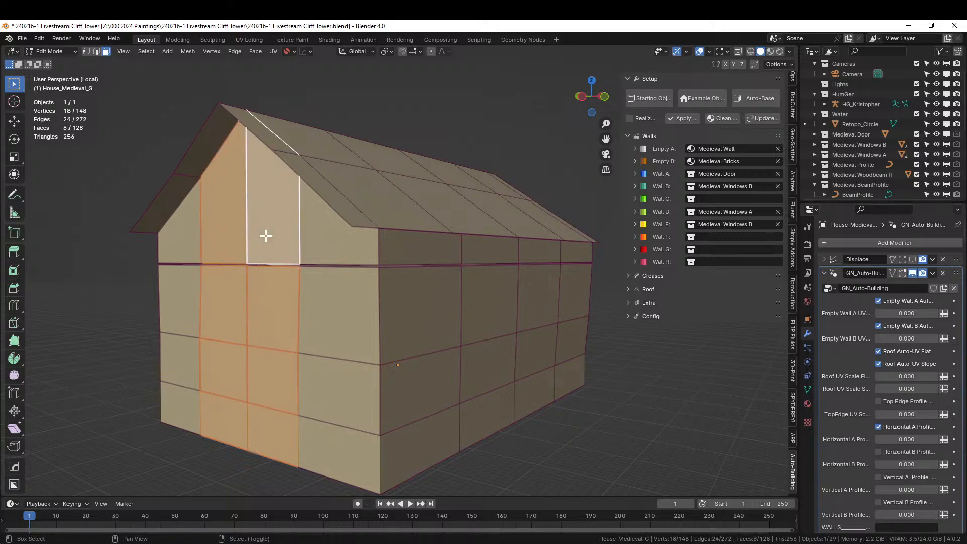
left_click(266, 237, "shift")
left_click(238, 230, "shift")
middle_click_drag(251, 244, 250, 307)
Extrude the six selected gable-end wall faces outward about 2.5 m in one piece.
key("e")
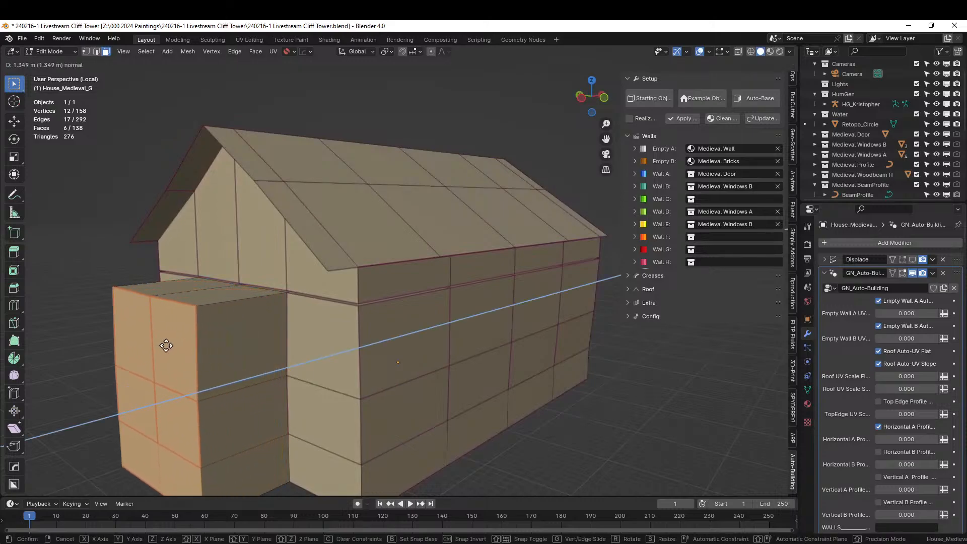
left_click(84, 376)
scroll(100, 370, "down", 3)
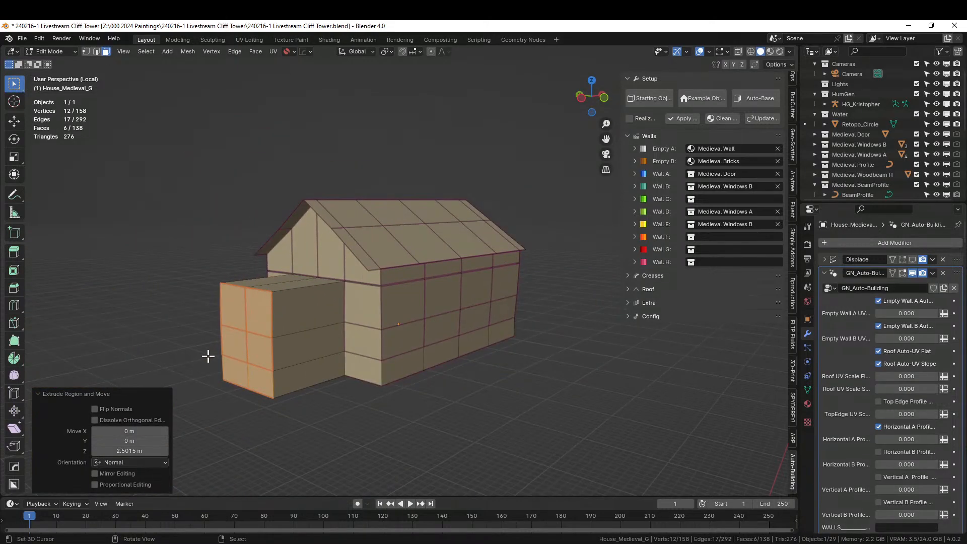
Add a single loop cut around the extension near the middle of its length.
middle_click_drag(209, 356, 201, 352)
left_click(275, 294)
key("ctrl+r")
left_click(275, 295)
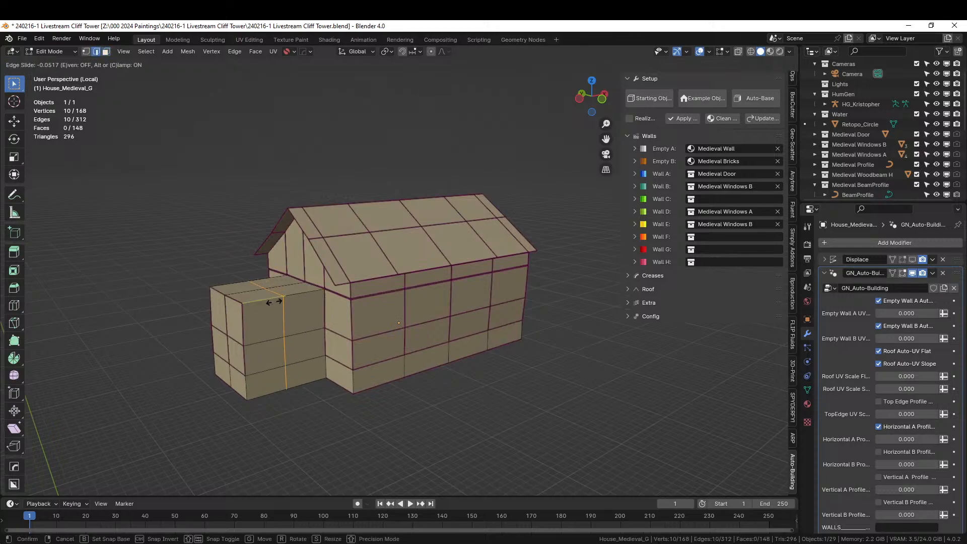
left_click(273, 299)
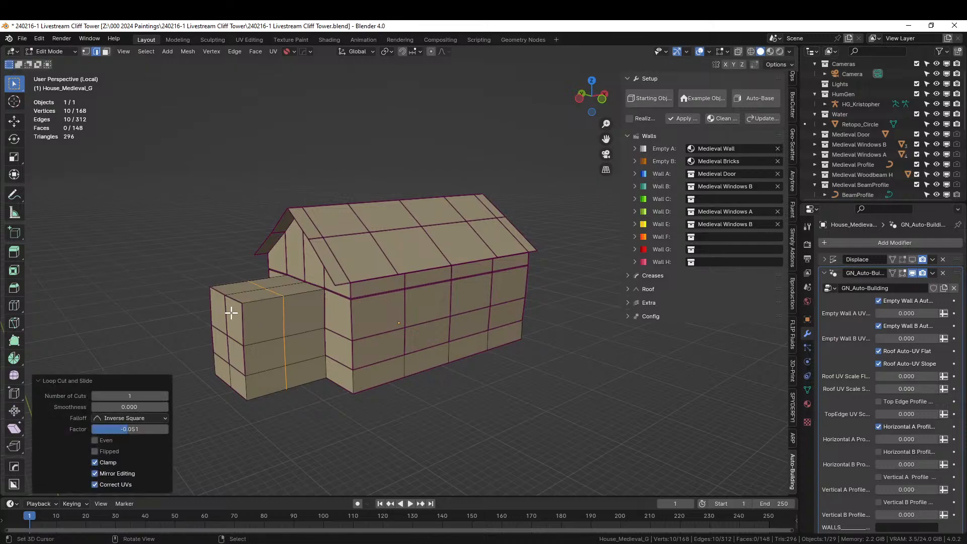
Undo the loop cut and the single-piece extrusion, returning to the six selected wall faces.
key("ctrl+z")
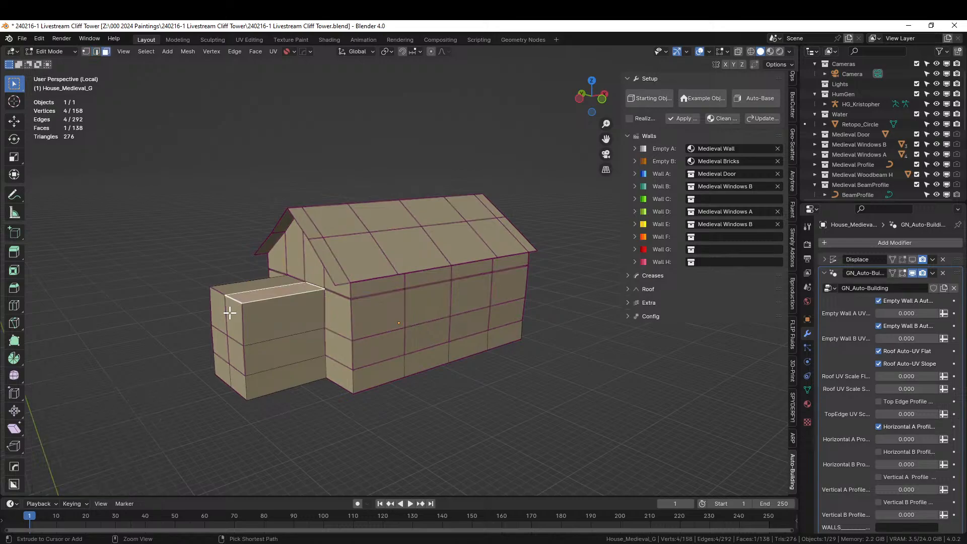
key("ctrl+z")
key("ctrl+z")
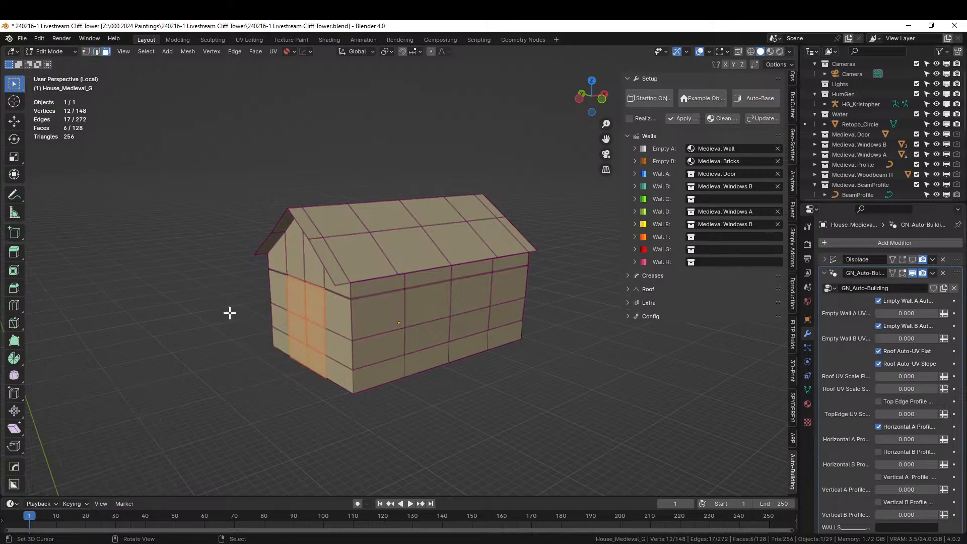
Extrude the six selected faces outward in three successive sections of about 1.05 m, 1.3 m and 1.2 m.
key("e")
left_click(200, 324)
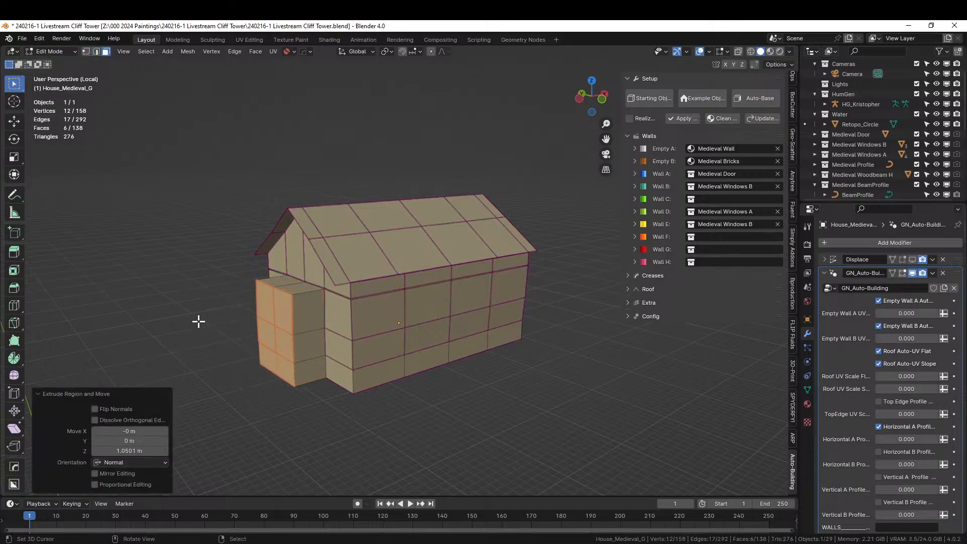
middle_click_drag(201, 323, 165, 300)
key("e")
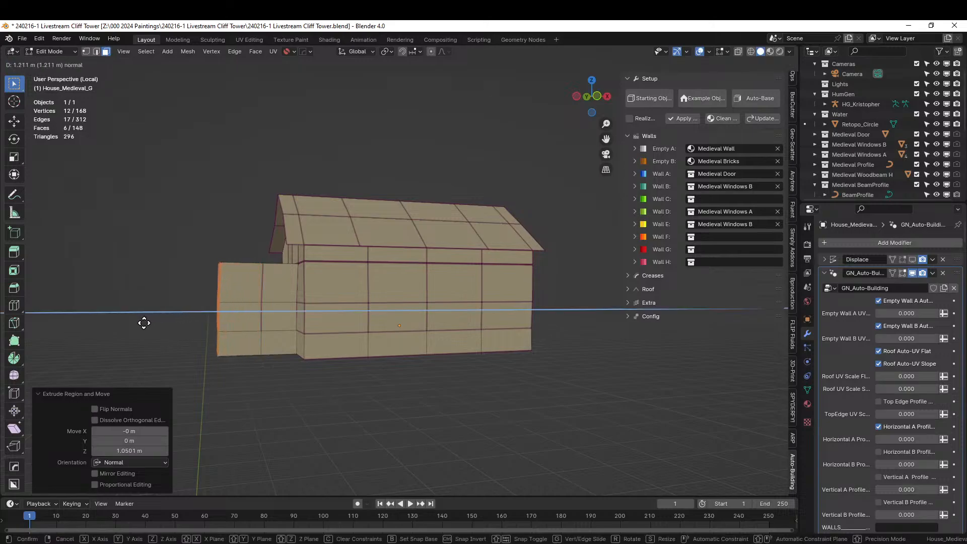
left_click(142, 322)
key("e")
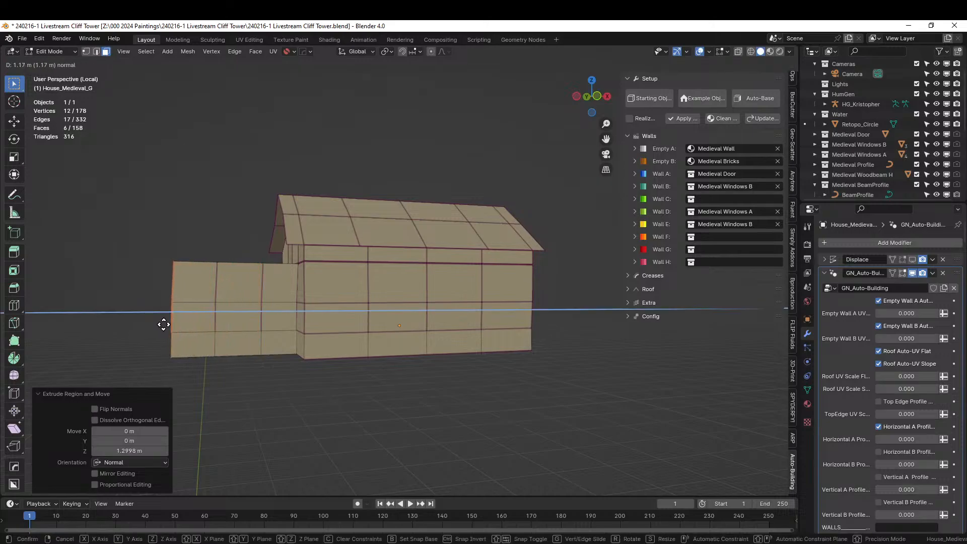
left_click(160, 325)
middle_click_drag(173, 319, 252, 317)
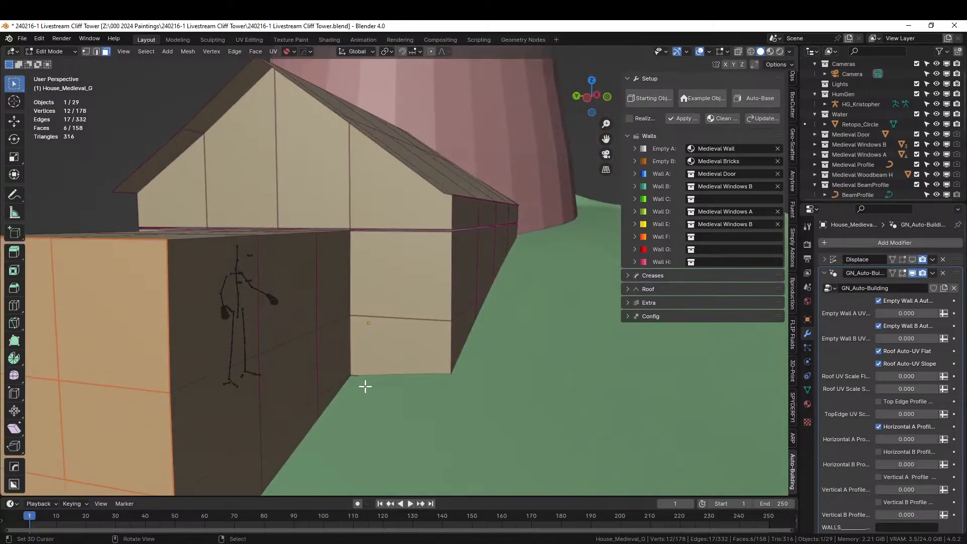
Assign the ID_WallA door material to the two stacked side-wall faces of the extension behind the human figure.
middle_click_drag(252, 379, 361, 389)
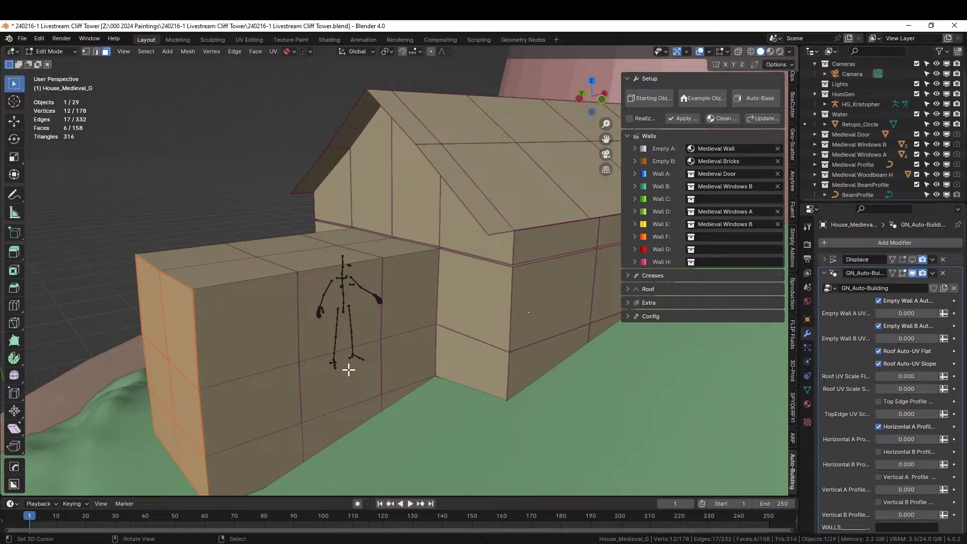
left_click(344, 371)
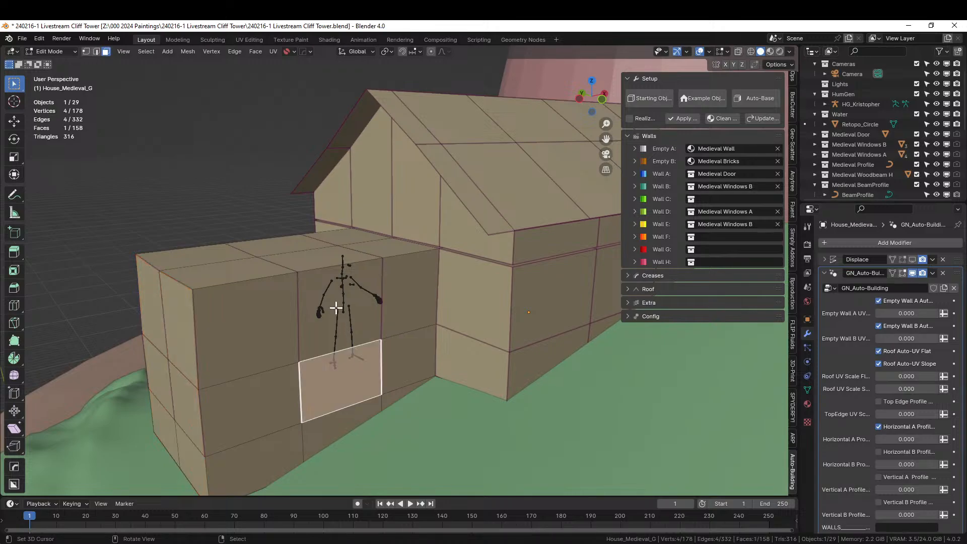
left_click(334, 319, "shift")
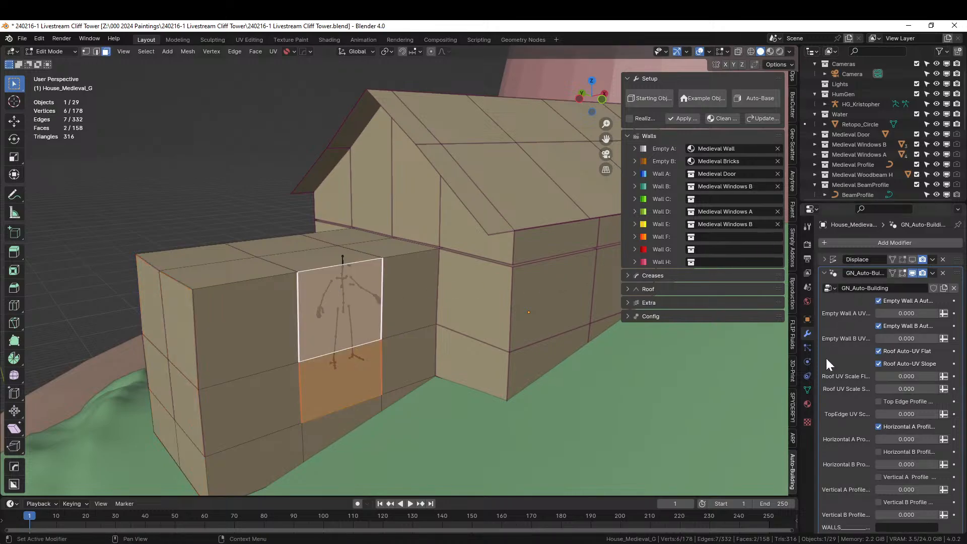
left_click(805, 403)
left_click(857, 255)
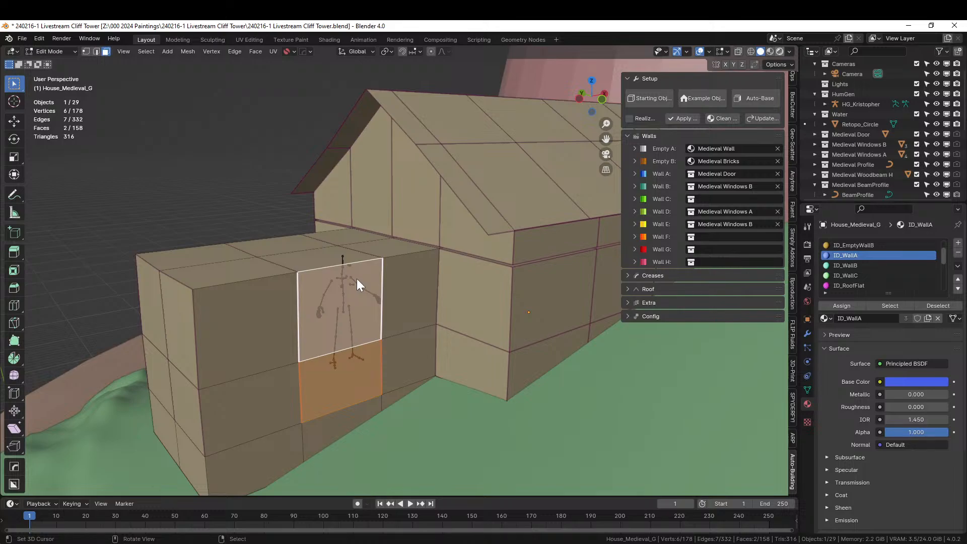
key("shift+z")
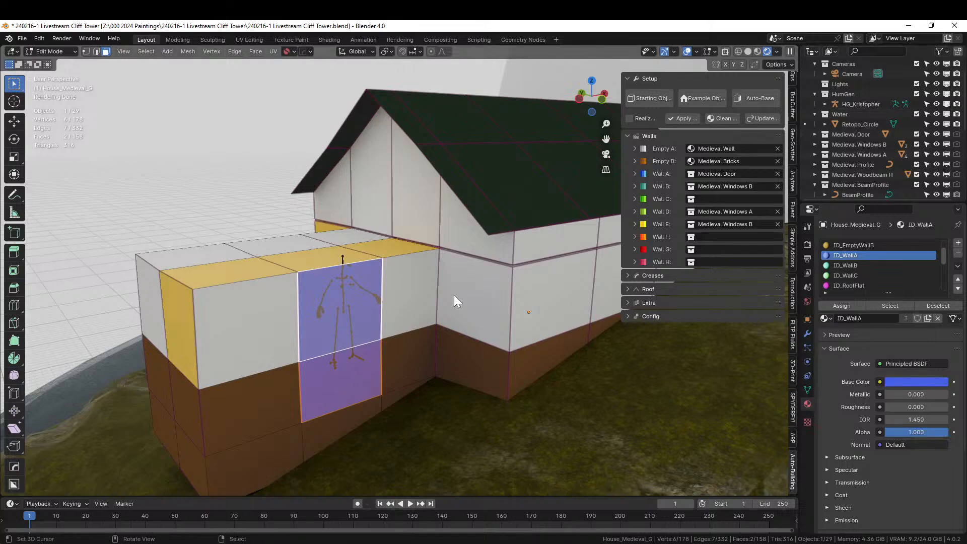
key("Tab")
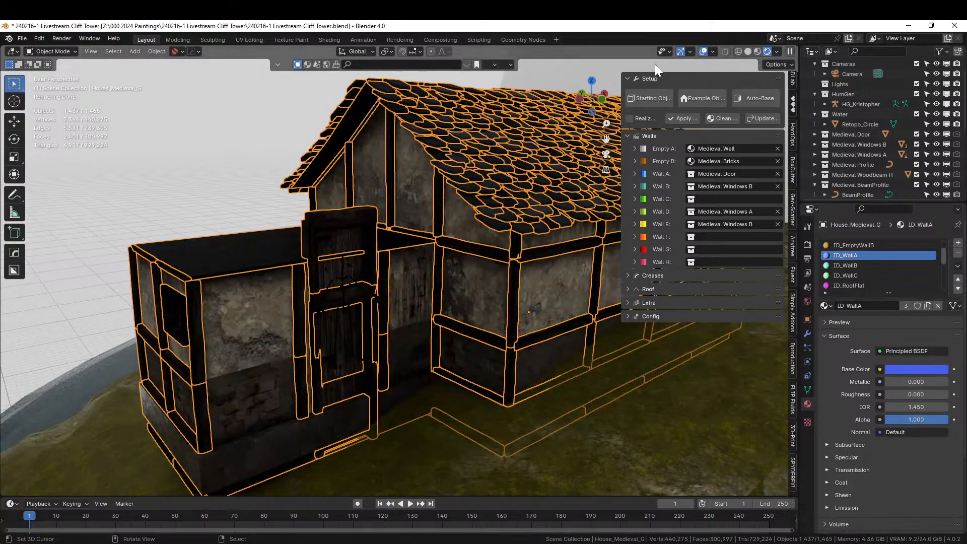
left_click(748, 51)
Assign ID_EmptyWallA to the upper of the two door faces and inspect the house in rendered view.
mouse_move(367, 226)
middle_mouse_down()
mouse_move(406, 222)
mouse_move(437, 249)
mouse_move(379, 213)
mouse_move(334, 225)
mouse_move(356, 225)
middle_mouse_up()
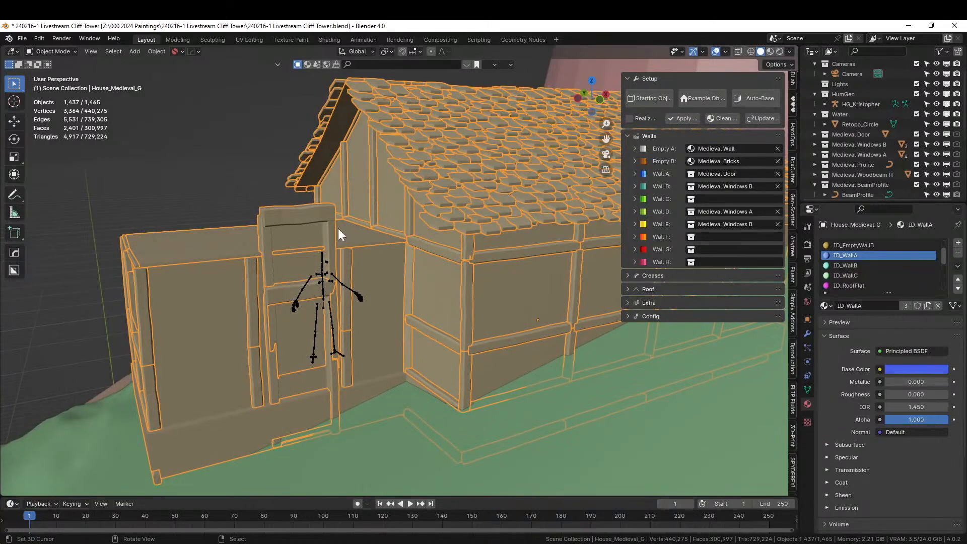
key("Tab")
left_click(251, 270)
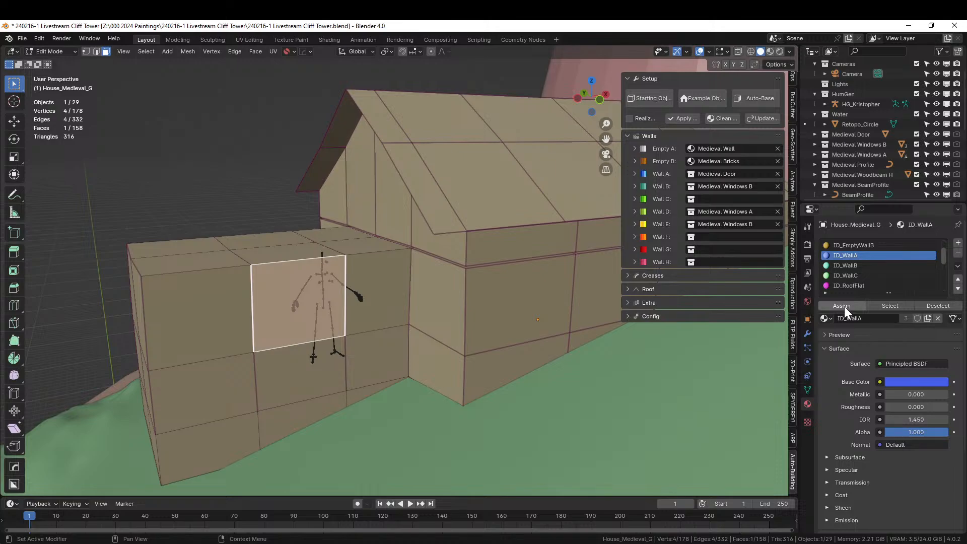
scroll(865, 251, "up", 1)
left_click(867, 244)
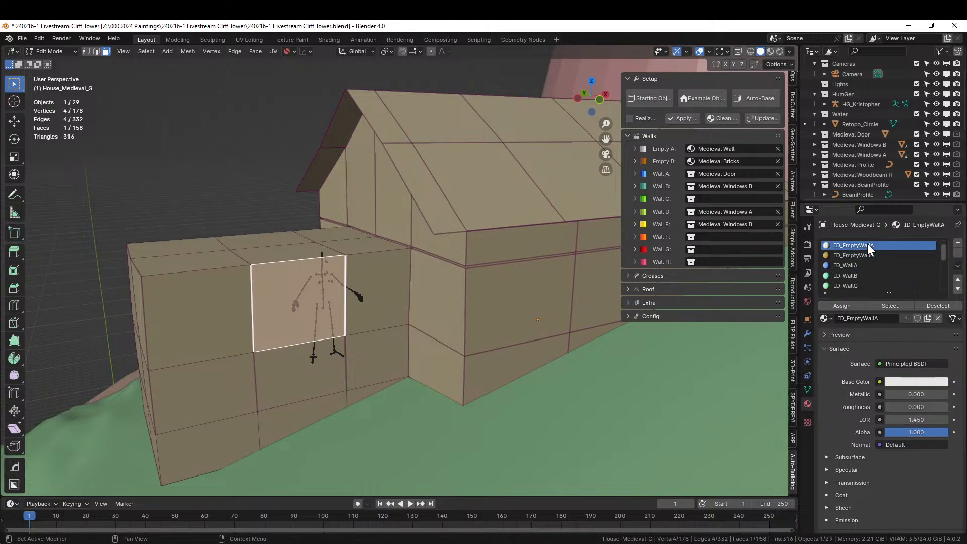
left_click(844, 305)
key("Tab")
mouse_move(380, 323)
middle_mouse_down()
mouse_move(413, 318)
mouse_move(386, 328)
middle_mouse_up()
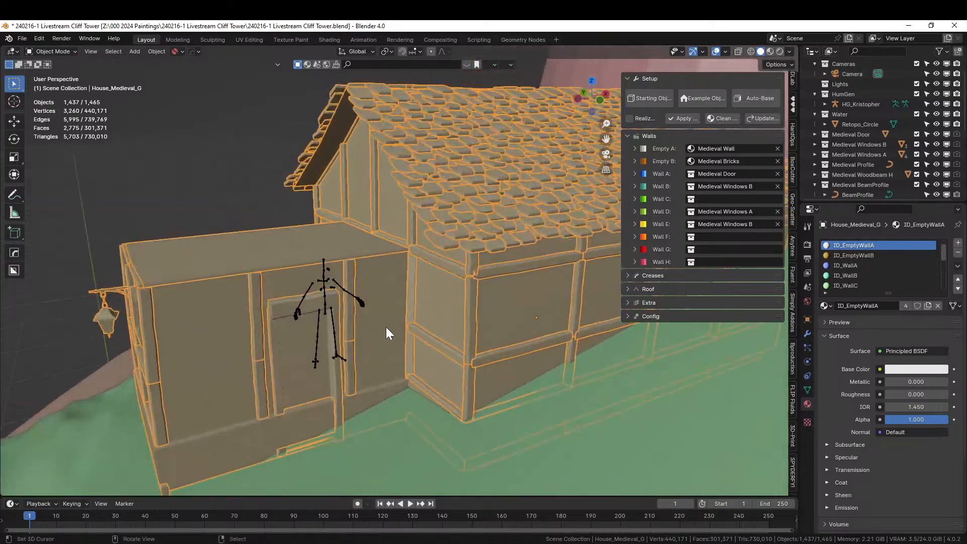
left_click(779, 51)
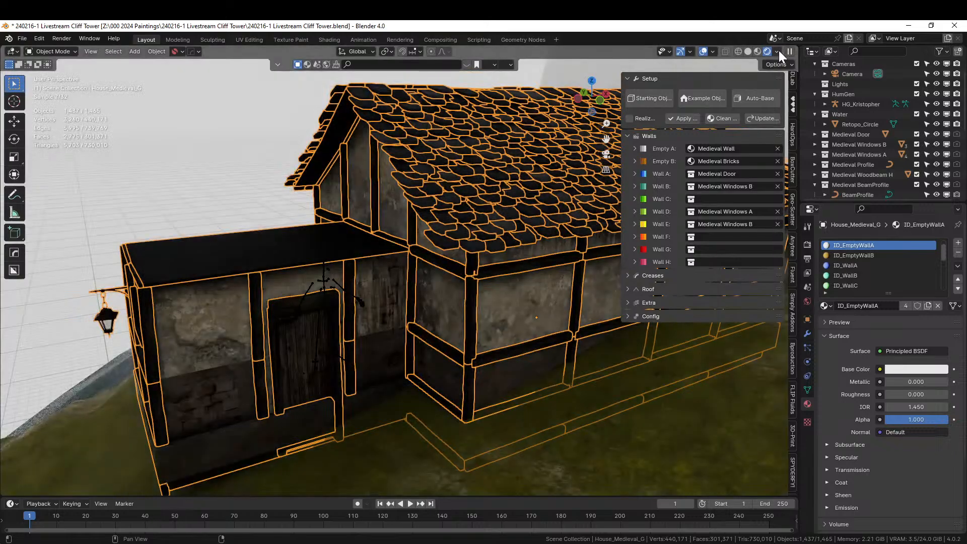
middle_click_drag(360, 226, 388, 200)
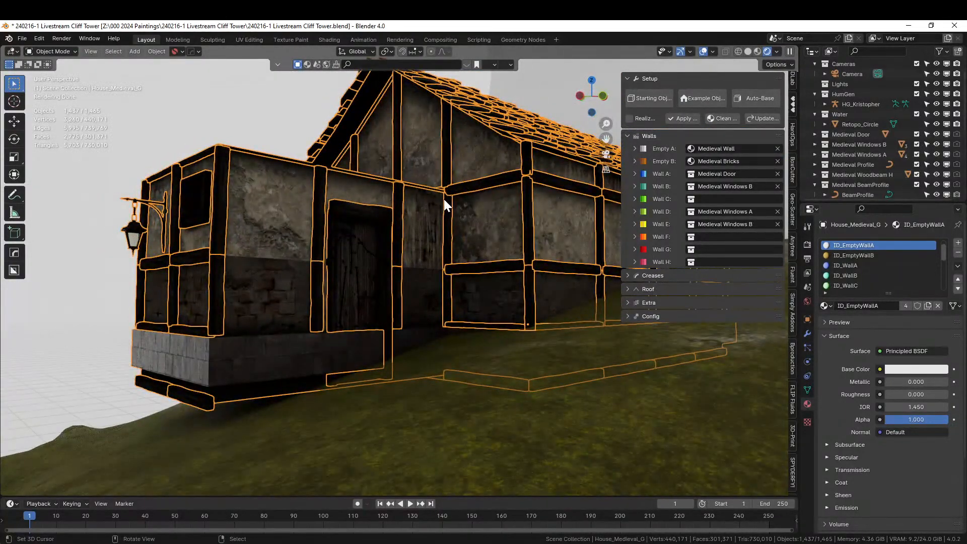
Back in solid view, assign ID_EmptyWallA to the bottom-row wall face beneath the extension's door.
left_click(747, 51)
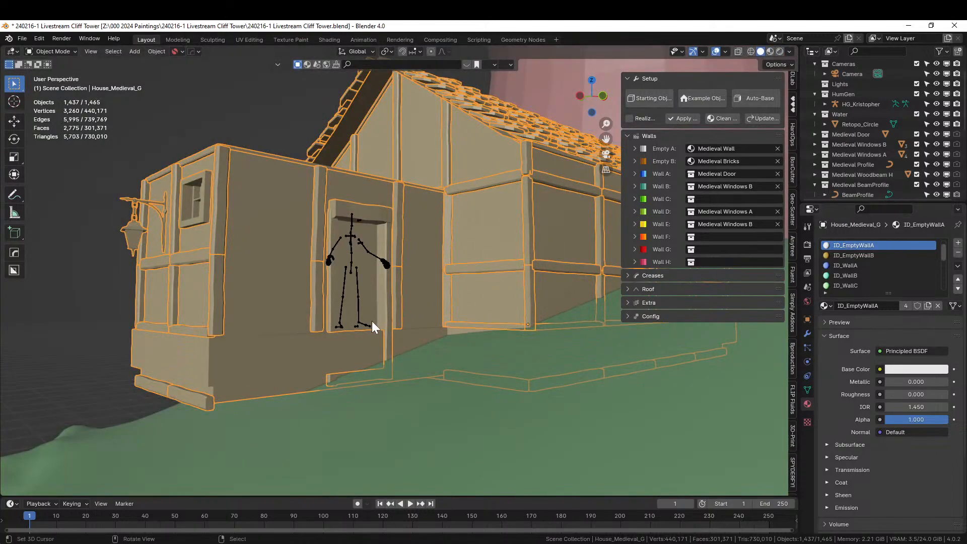
key("Tab")
left_click(350, 352, "shift")
left_click(881, 255)
left_click(864, 245)
left_click(841, 306)
key("Tab")
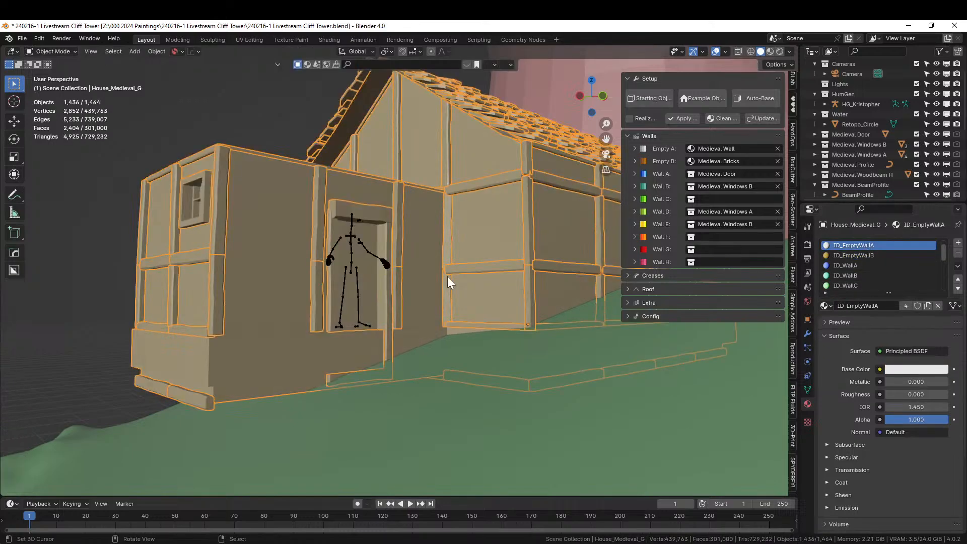
Check which wall materials are assigned to the bottom-row faces of the extension's gable end and door side.
mouse_move(422, 292)
middle_mouse_down()
mouse_move(392, 333)
mouse_move(414, 292)
mouse_move(428, 305)
middle_mouse_up()
left_click(316, 381)
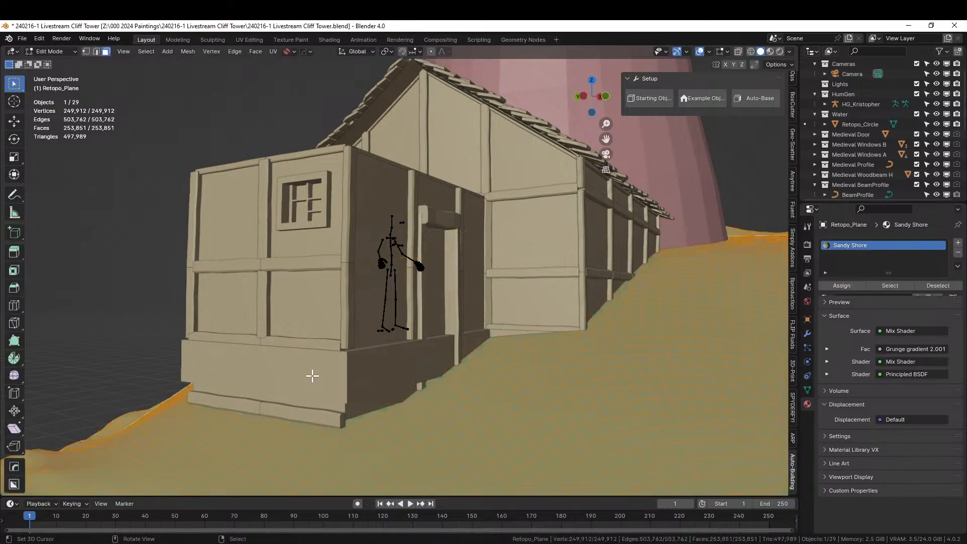
left_click(288, 354)
key("Tab")
left_click(287, 366)
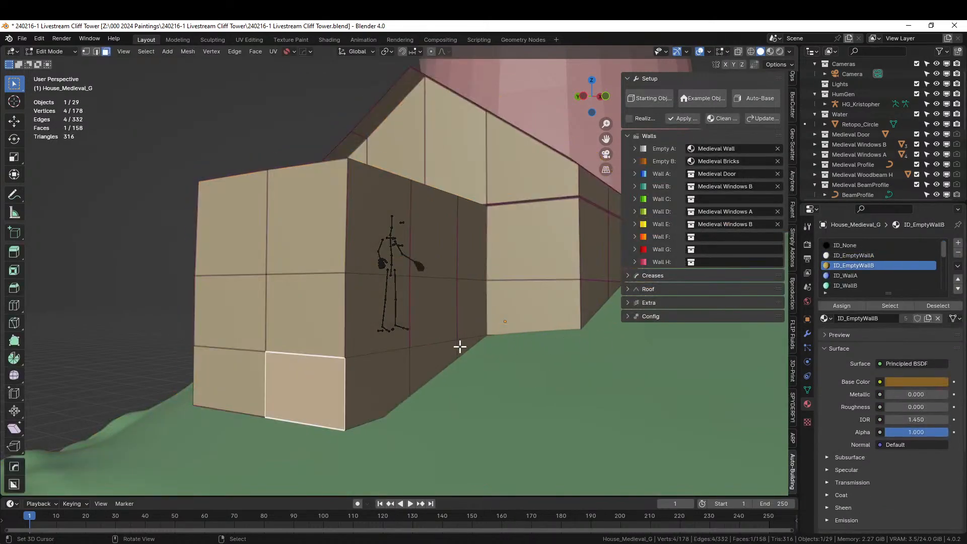
left_click(438, 357)
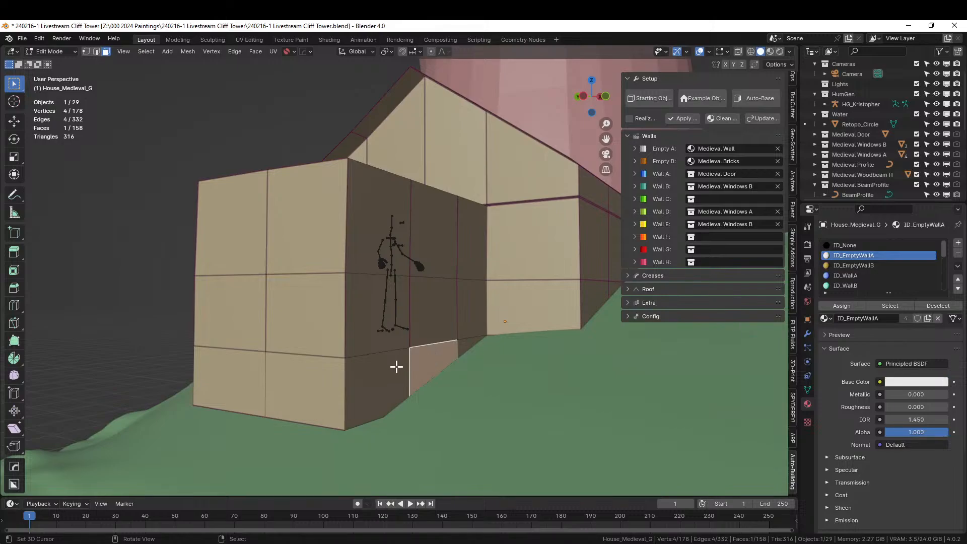
left_click(379, 371)
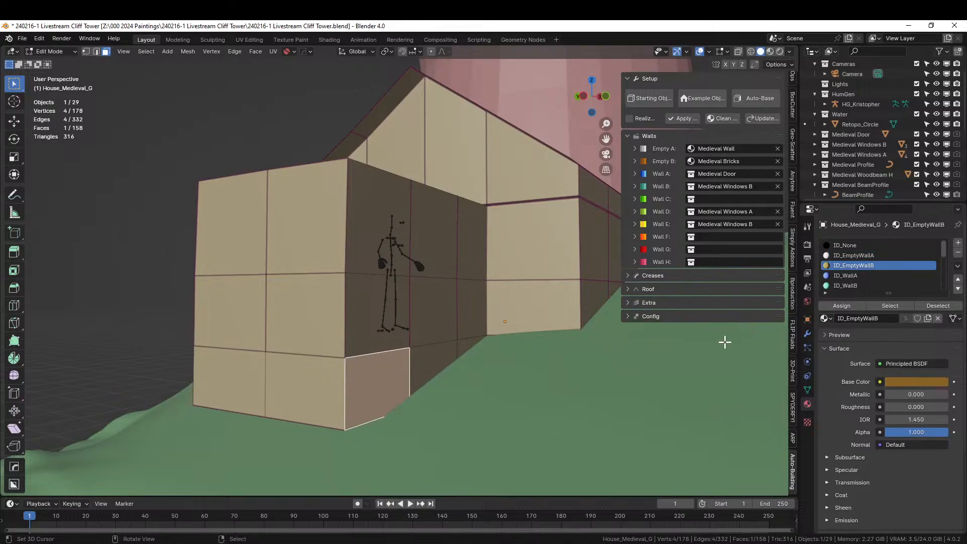
Open the building's Foundation settings and return the house to Object Mode.
middle_click_drag(528, 326, 675, 328)
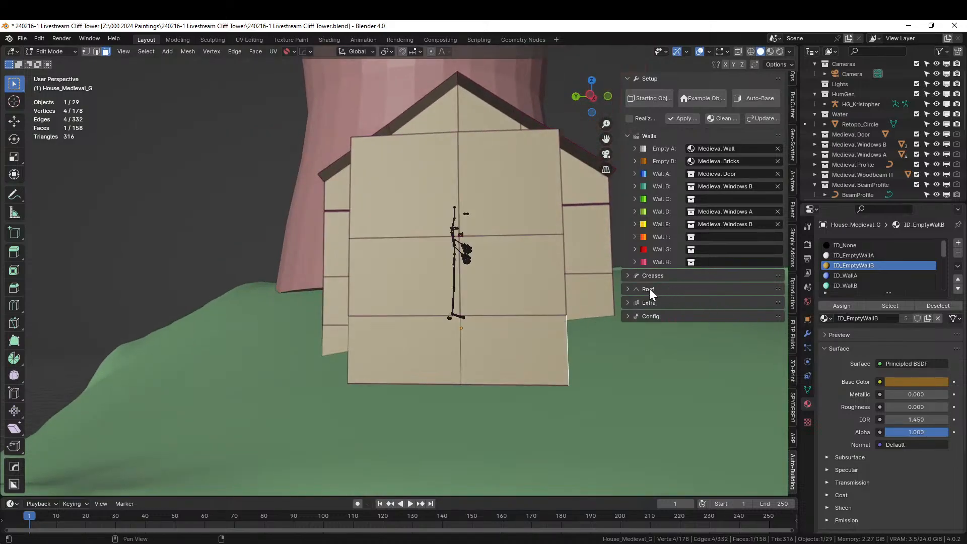
left_click(630, 301)
left_click(636, 315)
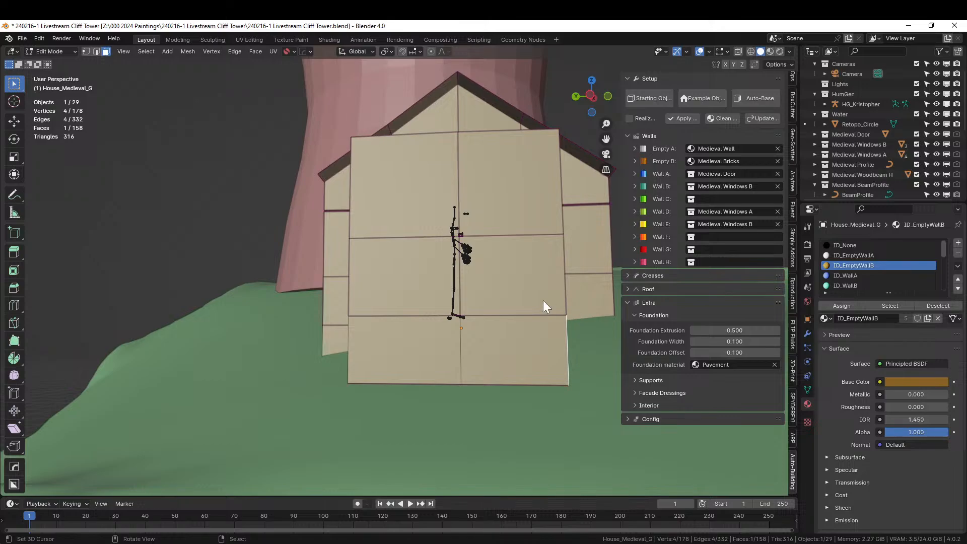
key("Tab")
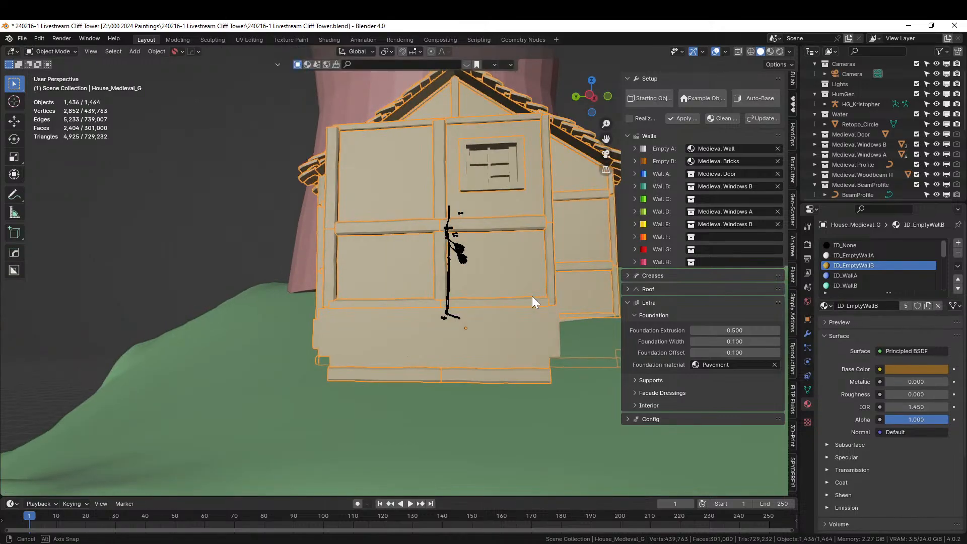
middle_click_drag(532, 295, 521, 297)
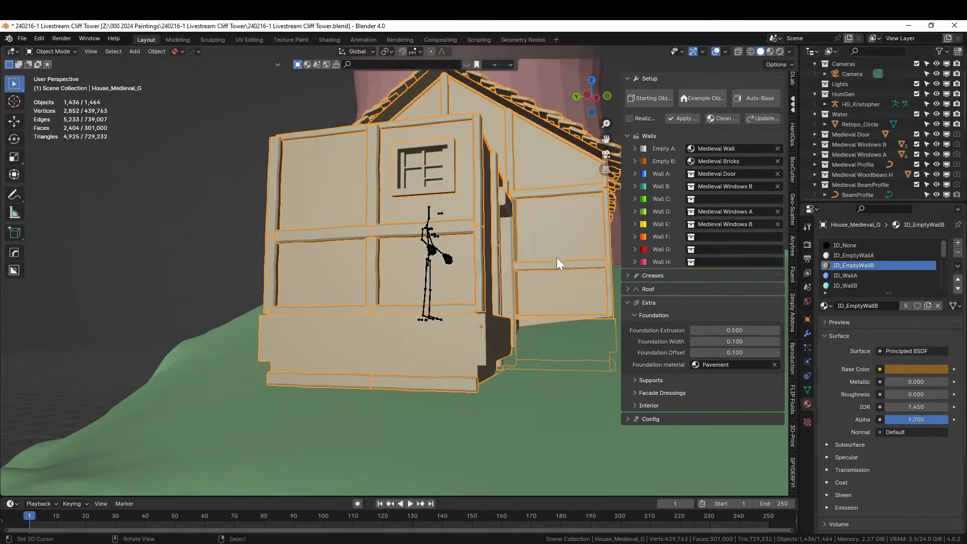
Isolate the house in local view and place the 3D cursor on an inner vertex of the main building's underside.
key("KP_Divide")
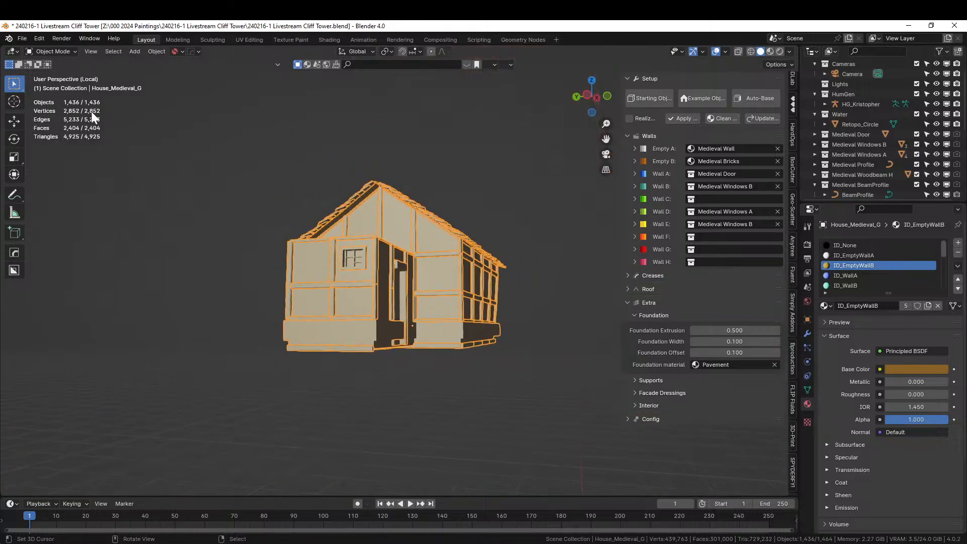
left_click(15, 174)
middle_click_drag(104, 192, 135, 141)
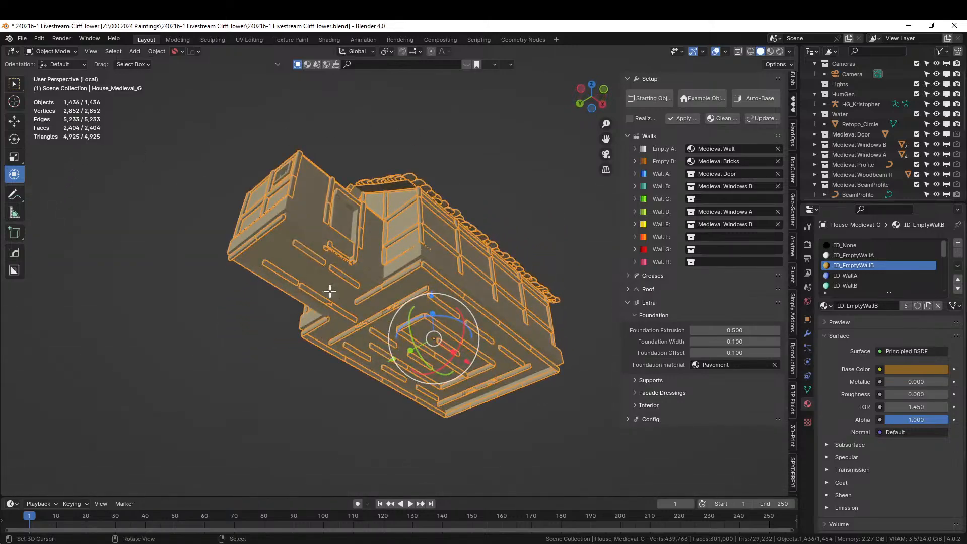
key("Tab")
scroll(406, 364, "up", 4)
middle_click_drag(406, 364, 359, 353)
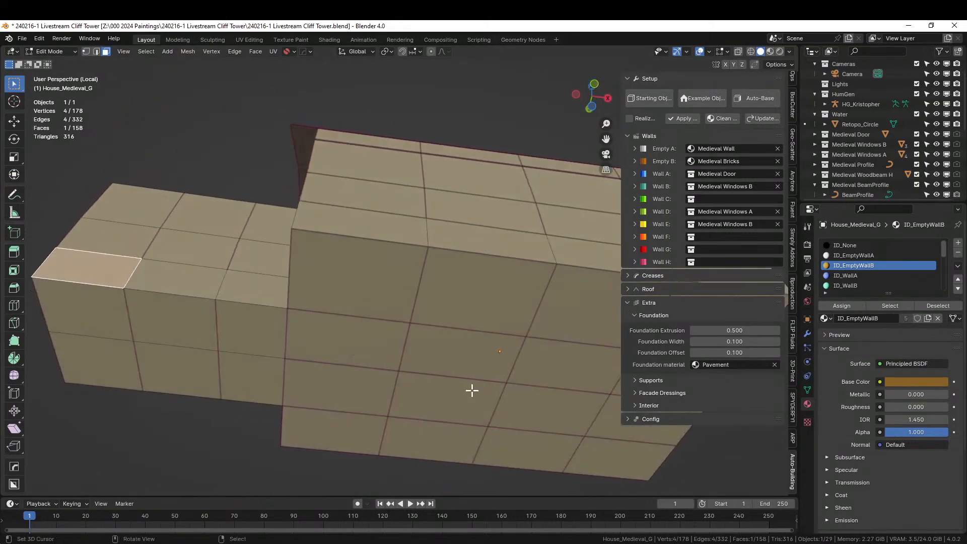
key("1")
left_click(512, 381)
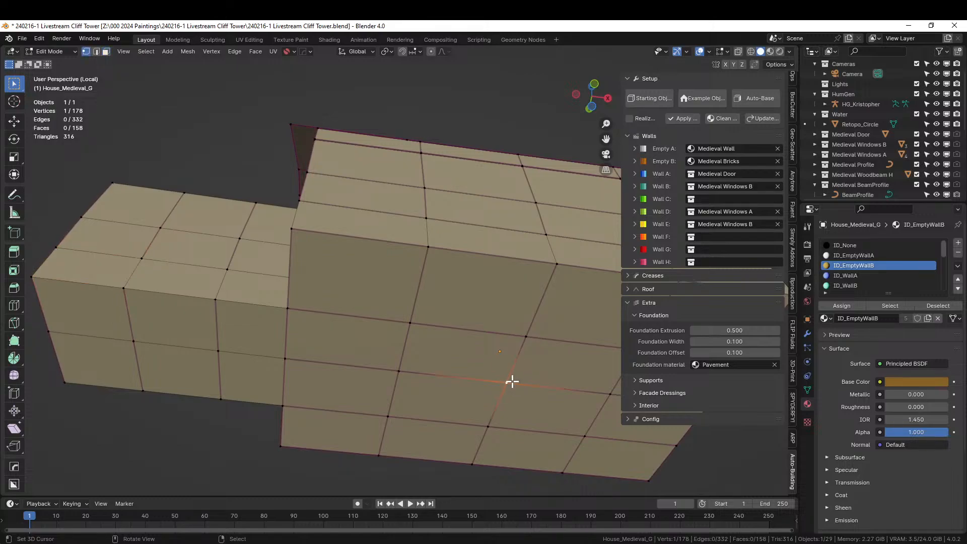
key("Tab")
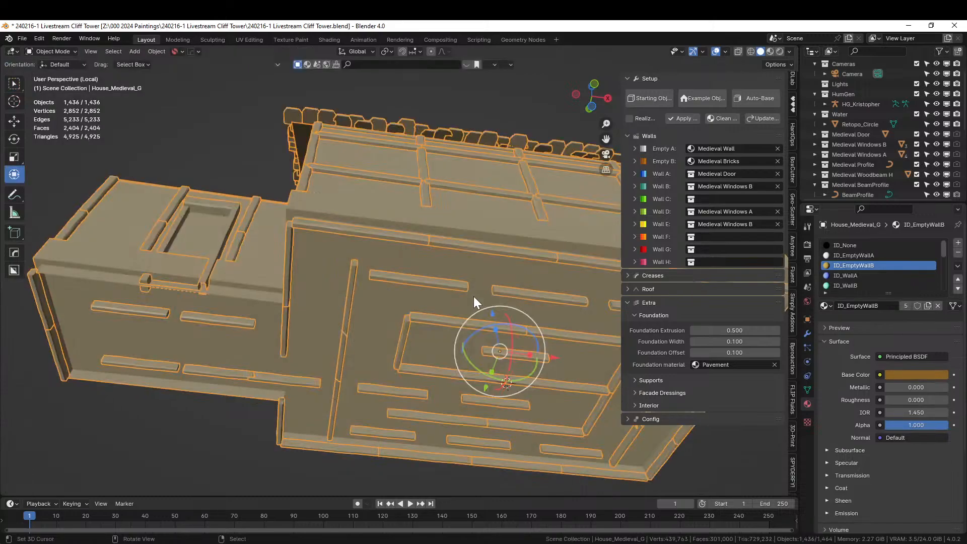
Set the house's origin to the 3D cursor and leave local view.
left_click(157, 52)
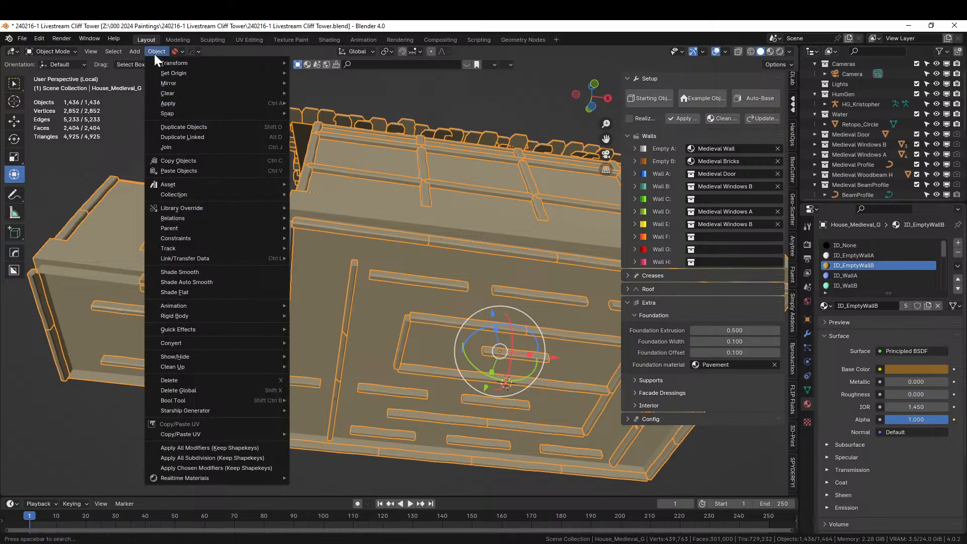
mouse_move(177, 74)
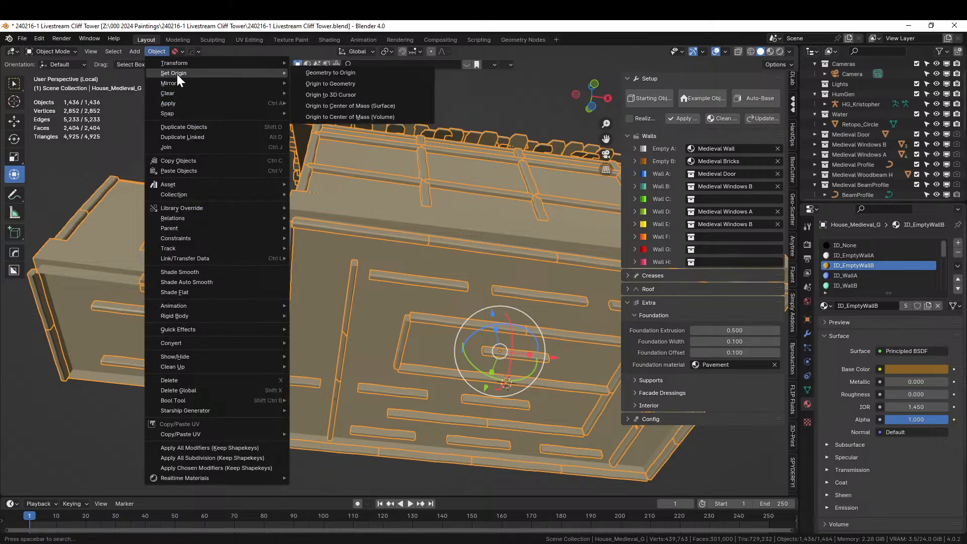
left_click(338, 94)
middle_click_drag(353, 180, 406, 229)
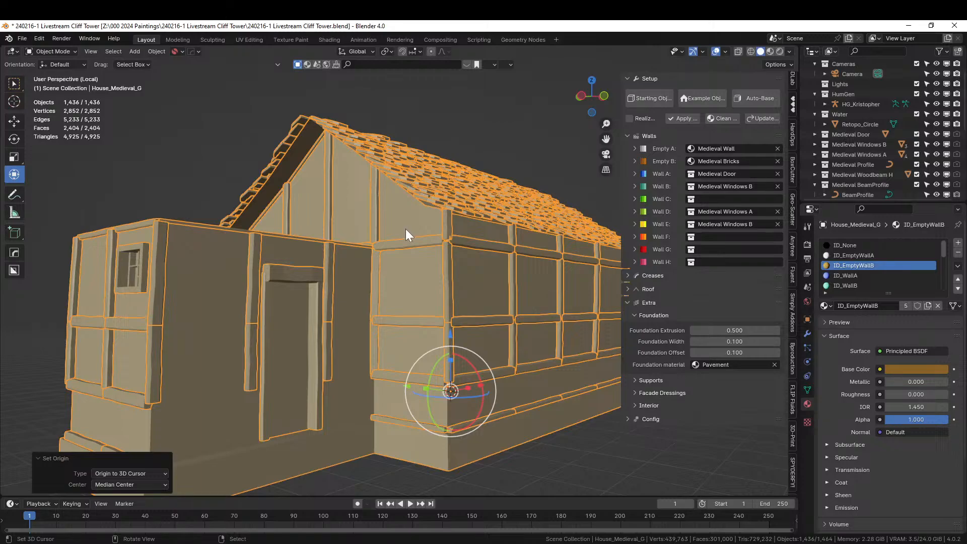
key("KP_Divide")
Set the Foundation Extrusion to 1.440 and save the scene.
middle_click_drag(391, 226, 439, 214)
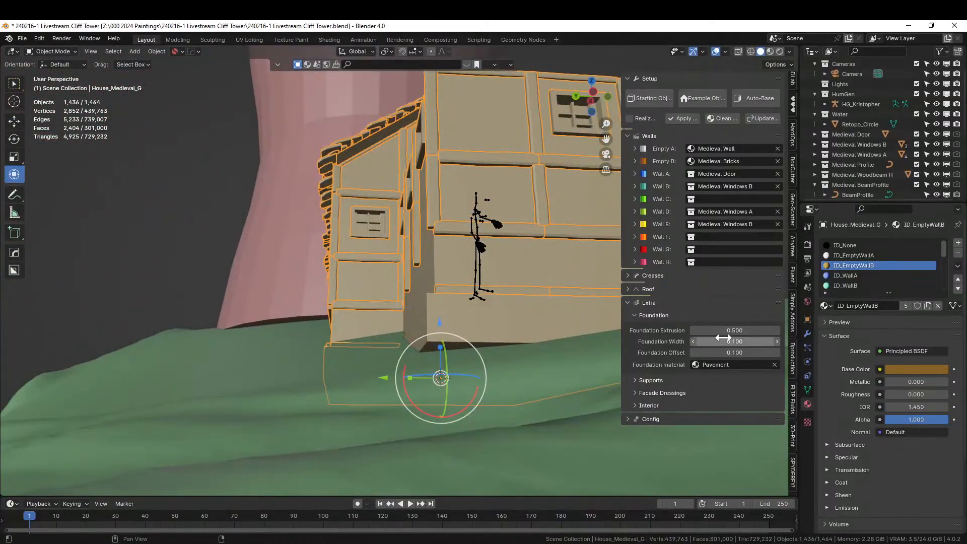
left_click_drag(722, 331, 770, 331)
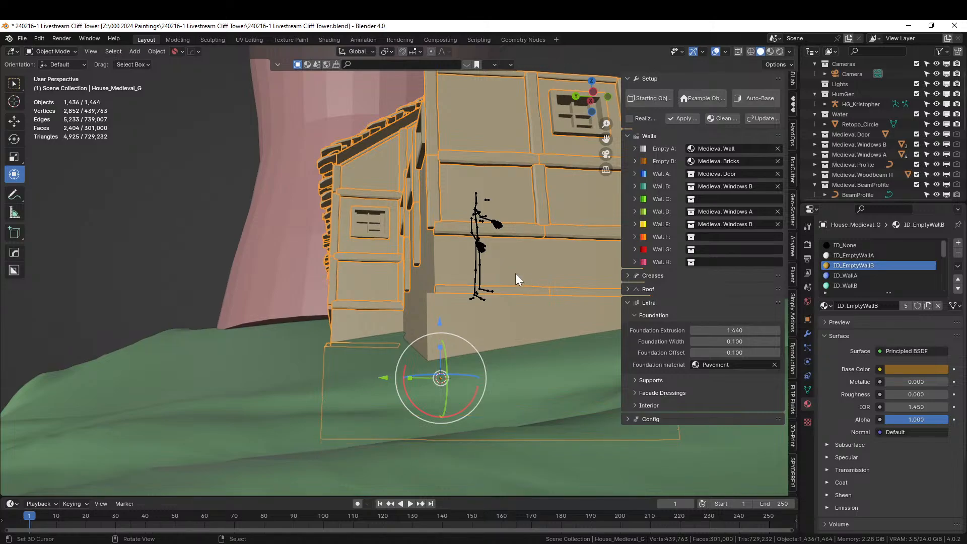
key("ctrl+s")
Leave the water circle's mesh and put the medieval house into Edit Mode.
middle_click_drag(454, 285, 483, 338)
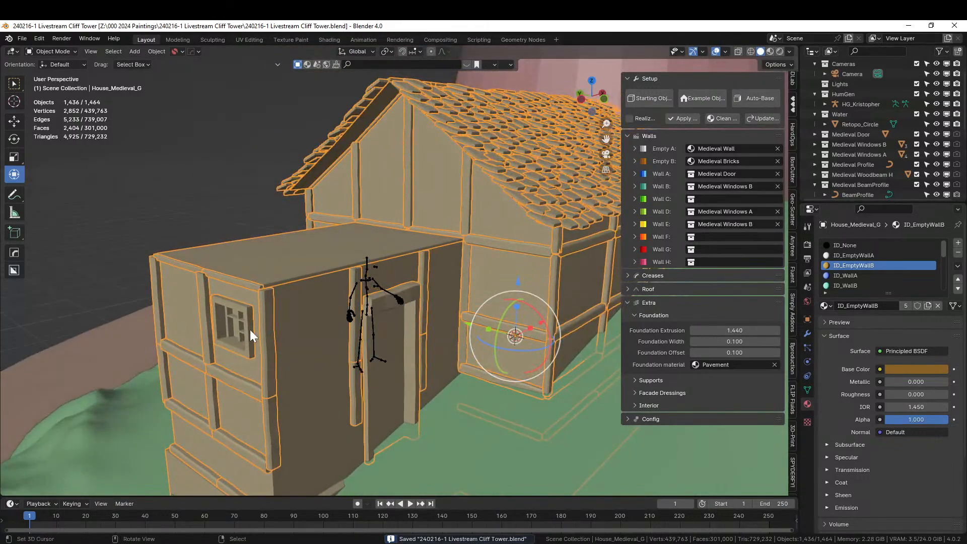
right_click(232, 313)
key("Tab")
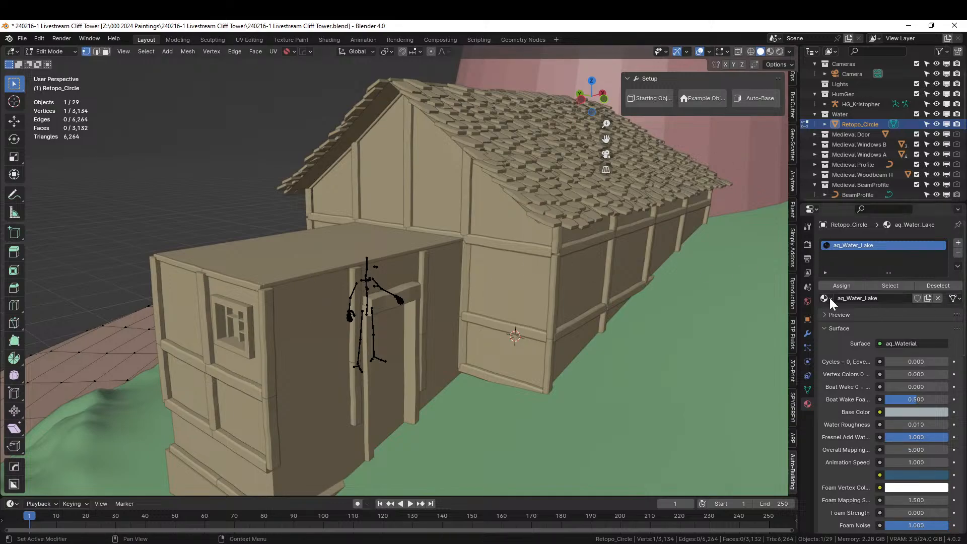
key("Tab")
key("Tab")
key("Tab")
right_click(324, 249)
key("Tab")
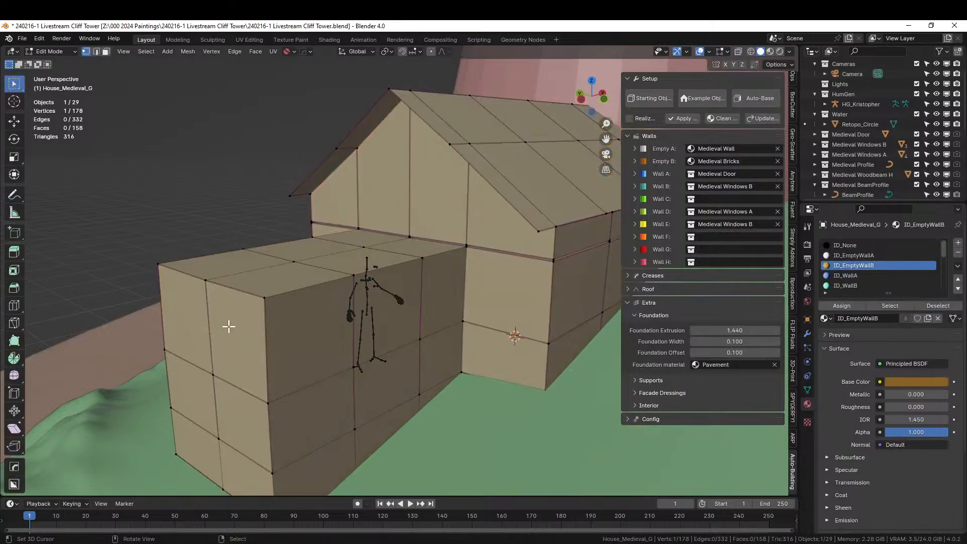
Isolate the house in local view, show it in rendered shading and save the scene.
key("3")
right_click(228, 328)
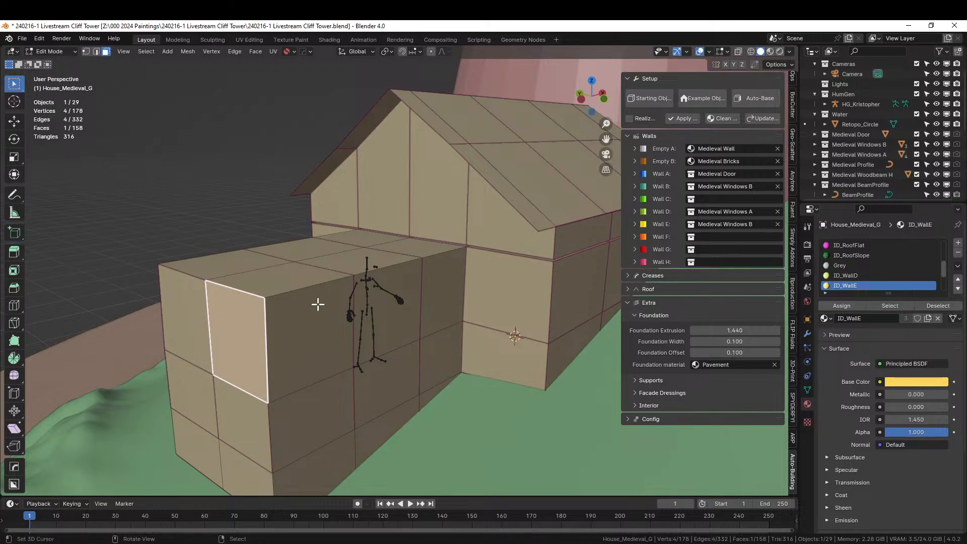
key("KP_Divide")
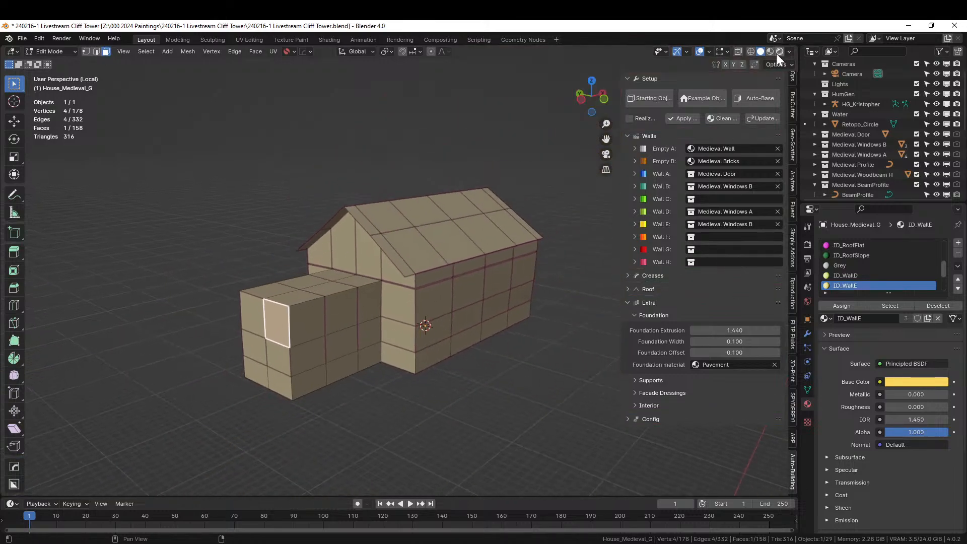
left_click(779, 51)
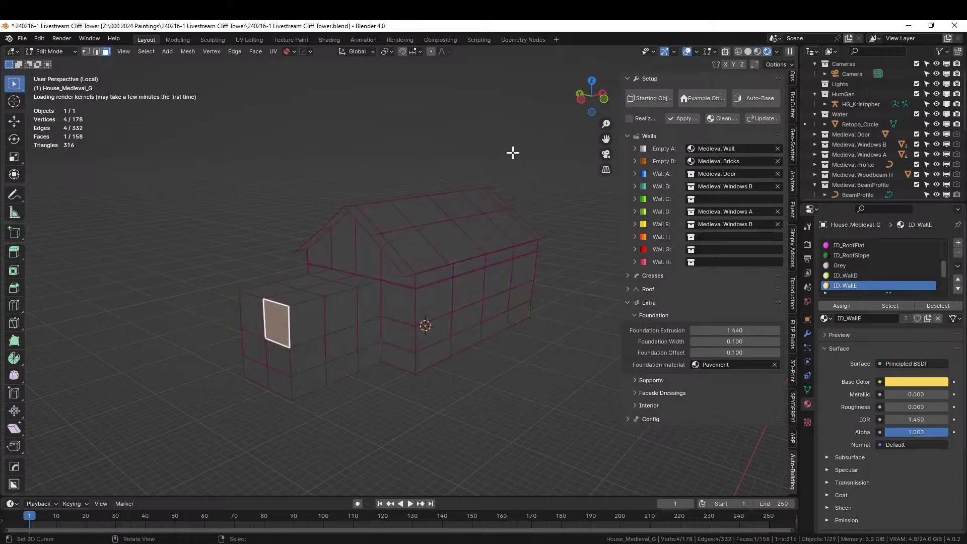
key("ctrl+s")
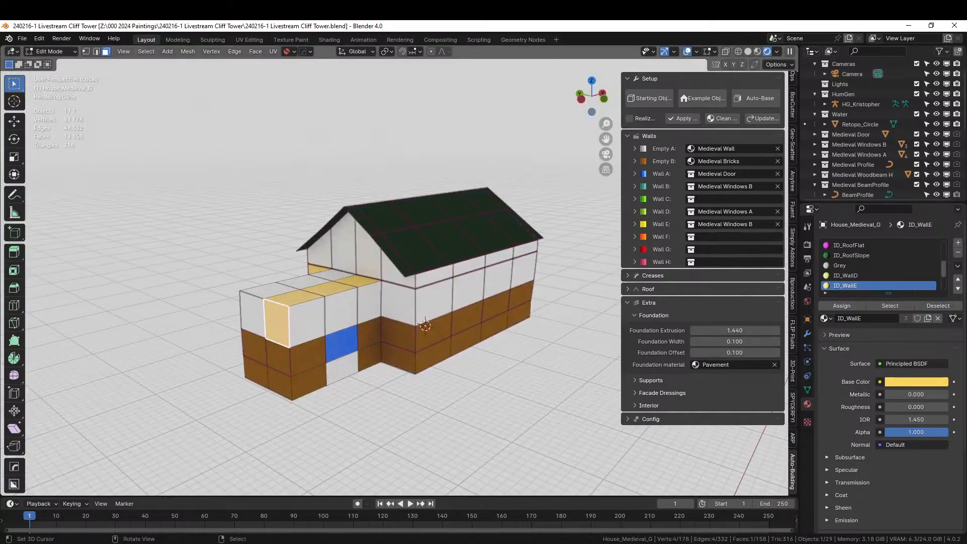
Assign ID_EmptyWallA to the extension's remaining yellow top faces, the end-wall window face and alternate upper wall faces around it.
middle_click_drag(373, 362, 368, 386)
left_click(319, 353, "shift")
left_click(348, 332, "shift")
left_click(371, 307, "shift")
middle_click_drag(371, 307, 463, 335)
left_click(418, 324, "shift")
left_click(375, 304, "shift")
left_click(439, 243, "shift")
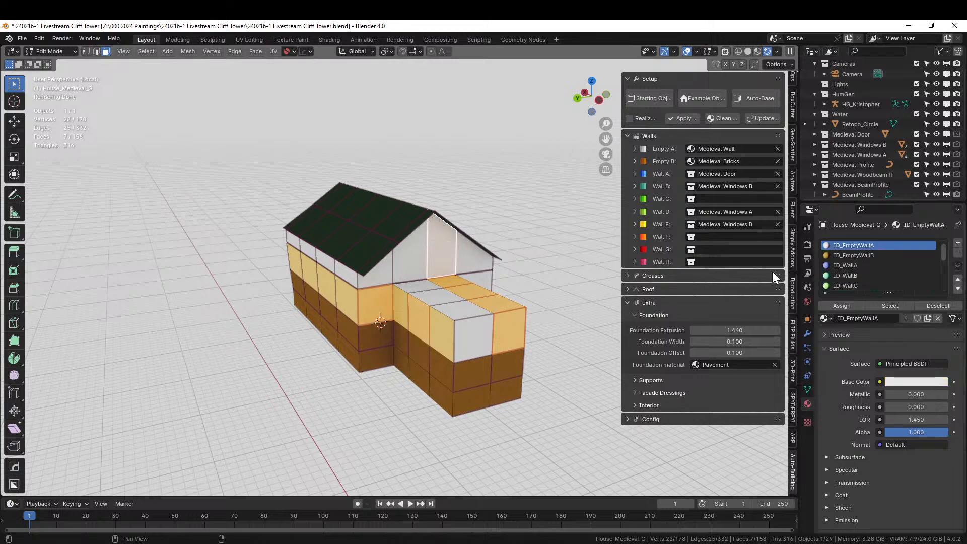
left_click(852, 307)
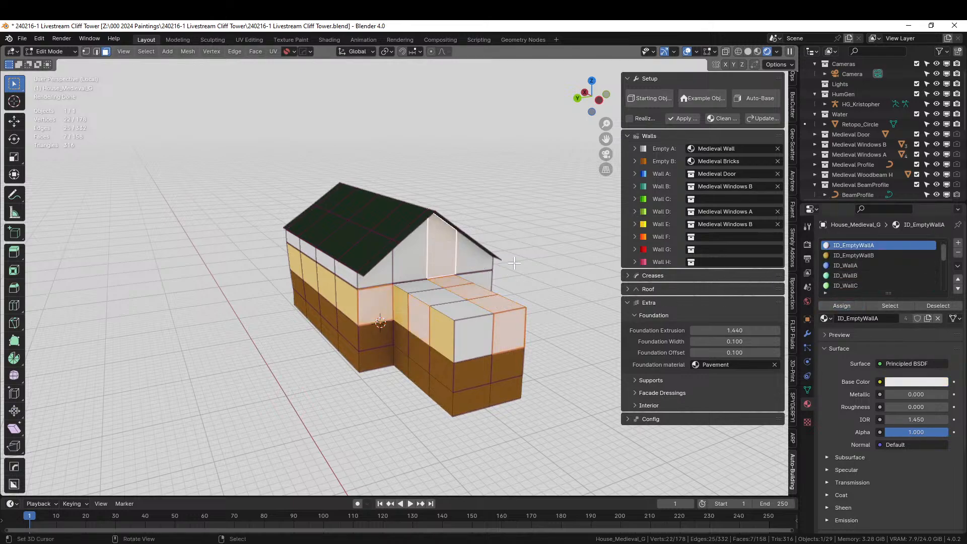
Examine the material slots on the extension's upper wall faces from both sides.
middle_click_drag(500, 248, 468, 255)
middle_click_drag(320, 310, 391, 305)
right_click(389, 300)
right_click(330, 328, "shift")
middle_click_drag(331, 333, 394, 347)
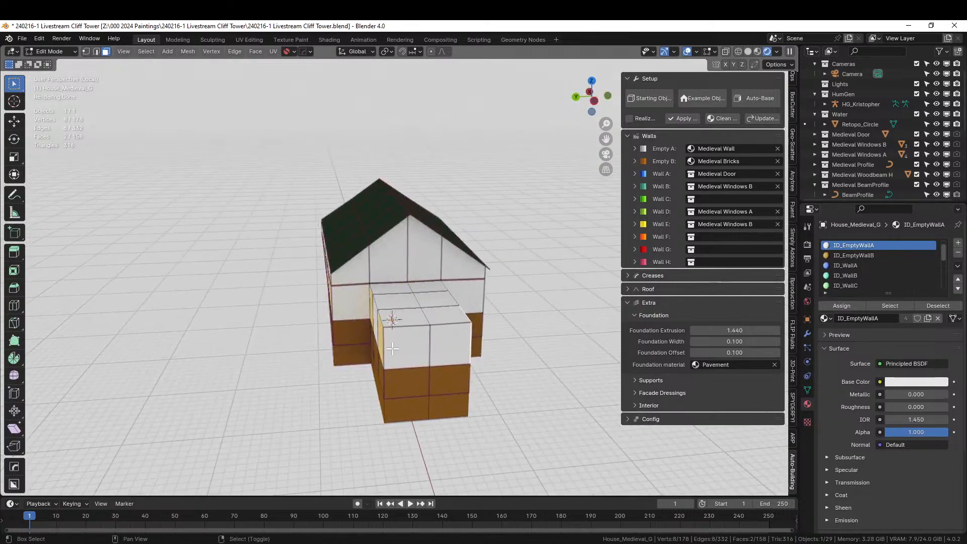
right_click(378, 340, "shift")
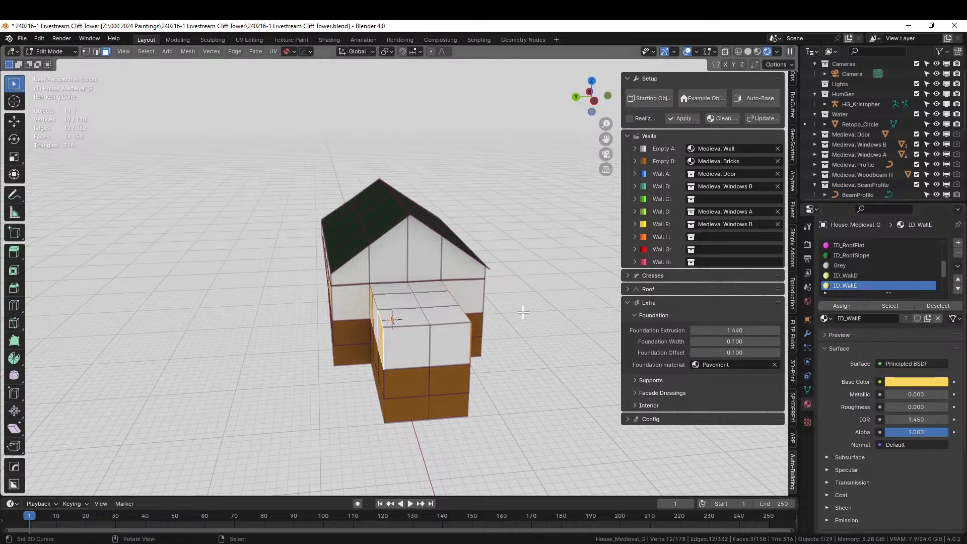
middle_click_drag(461, 322, 429, 332)
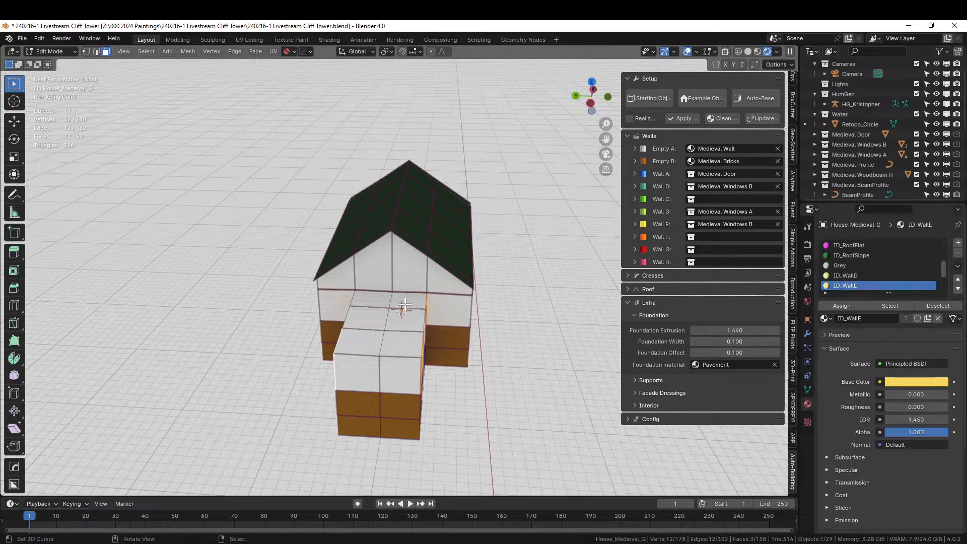
middle_click_drag(405, 305, 375, 279)
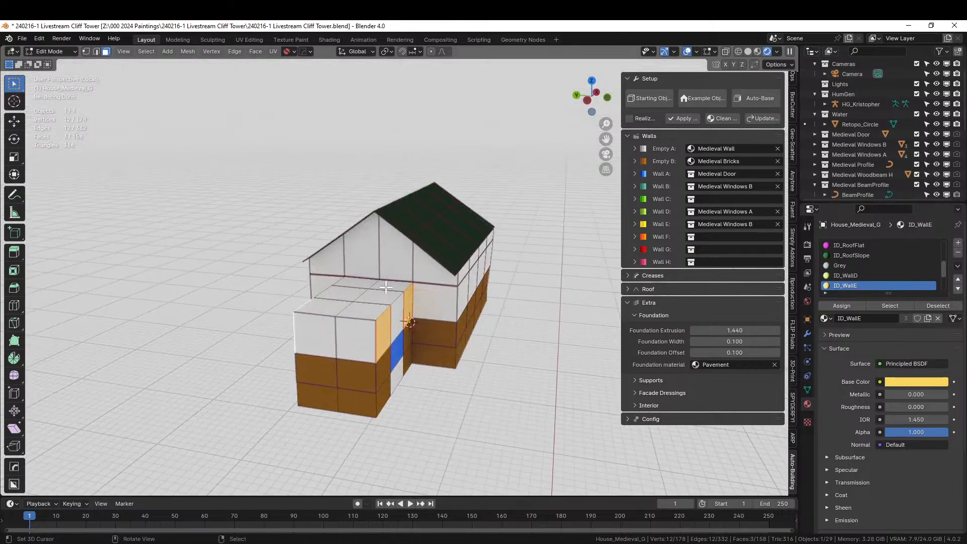
middle_click_drag(386, 287, 357, 286)
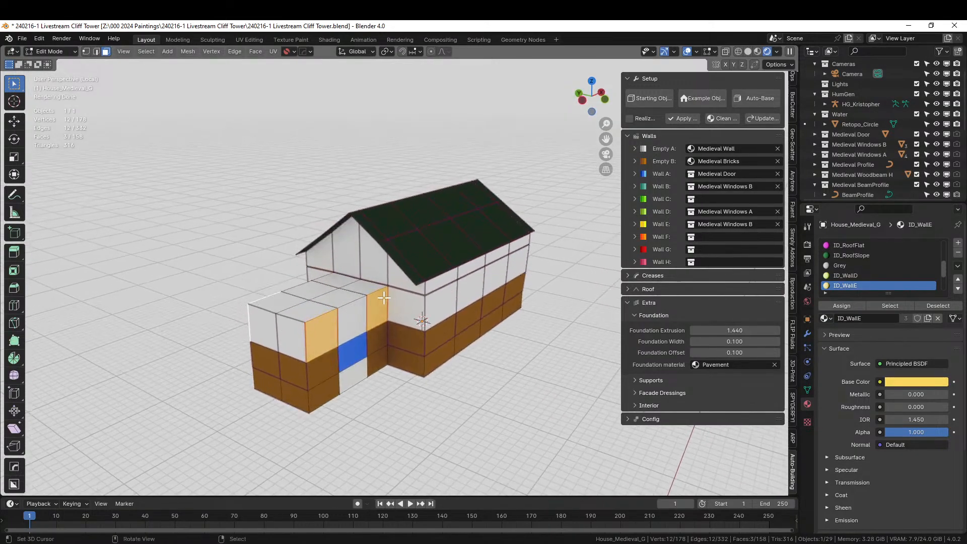
Try duplicating the extension's six flat top faces in place.
right_click(358, 288)
right_click(342, 301, "shift")
right_click(308, 307, "shift")
right_click(290, 299, "shift")
right_click(304, 290, "shift")
right_click(334, 280, "shift")
key("shift+d")
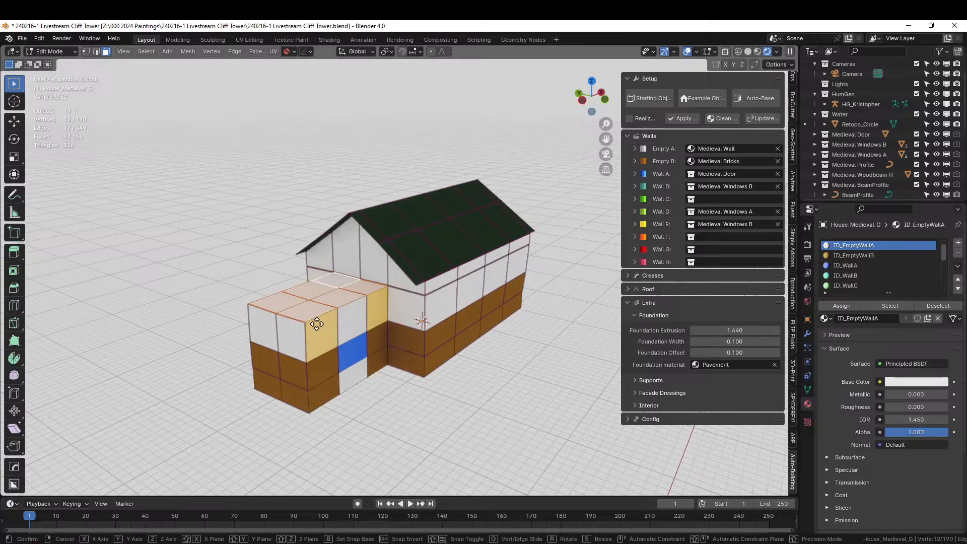
key("Escape")
Try raising the centre edges of the extension's duplicated top faces about 0.91 m along Z.
key("2")
right_click(292, 305)
right_click(353, 284, "ctrl")
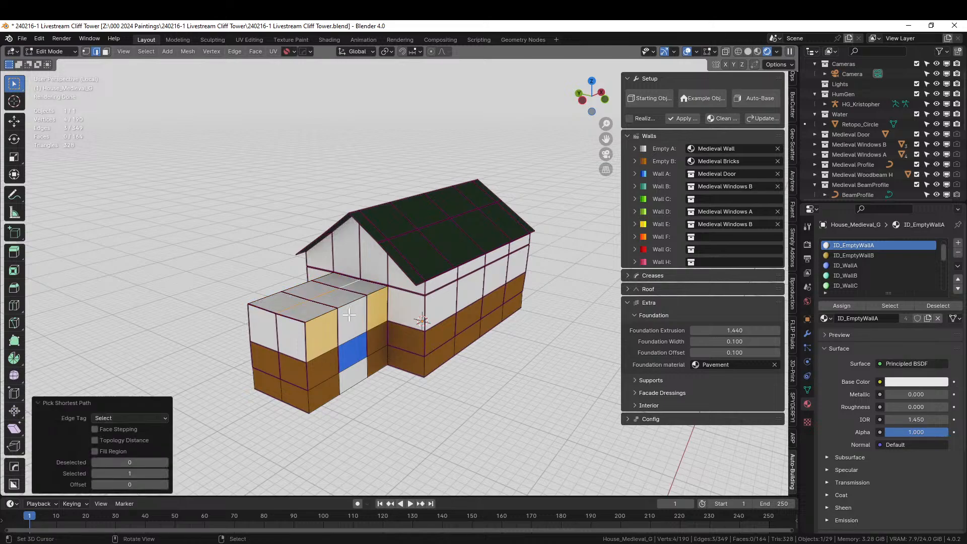
key("g")
key("z")
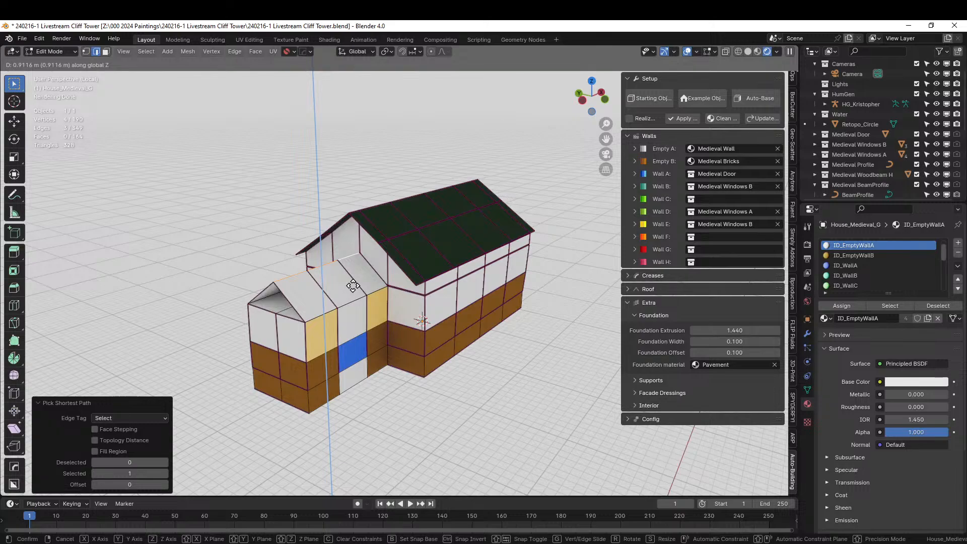
left_click(353, 285)
middle_click_drag(351, 285, 397, 319)
Undo the raised centre edges and the duplication of the top faces.
key("ctrl+z")
key("ctrl+z")
key("ctrl+z")
key("ctrl+z")
key("ctrl+z")
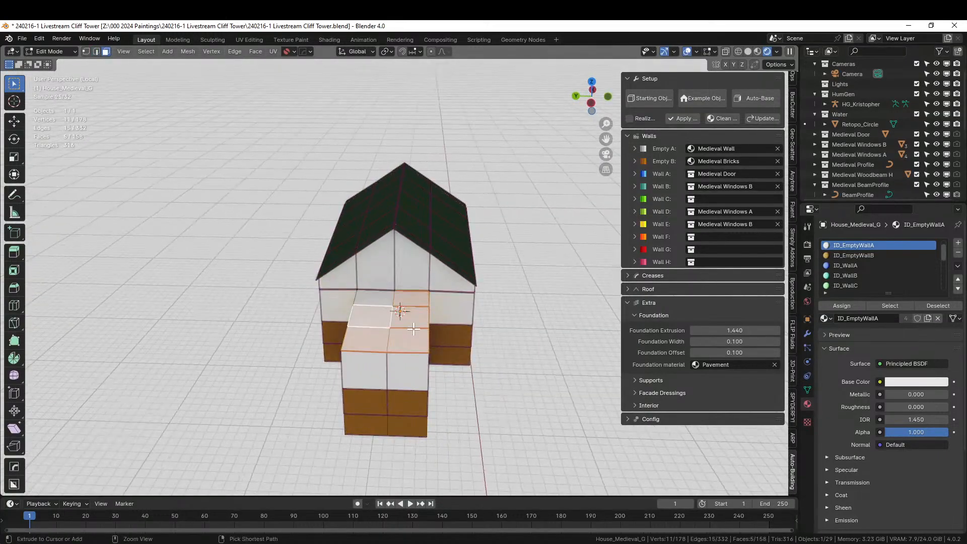
Raise the centre line of edges on the extension's top about 0.88 m along Z to form a gable ridge.
left_click(393, 338)
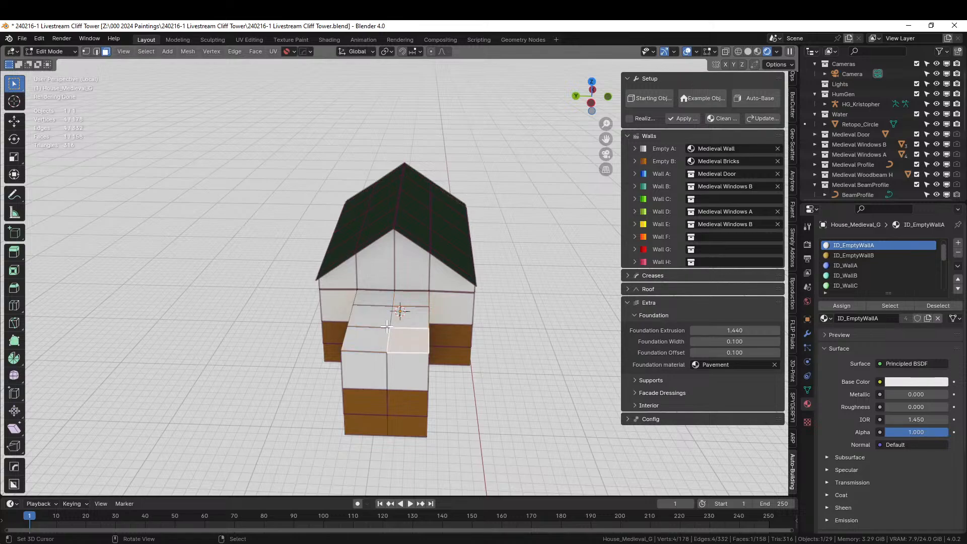
key("2")
right_click(385, 330)
right_click(388, 305, "alt")
right_click(385, 358)
right_click(385, 343)
right_click(394, 299, "ctrl")
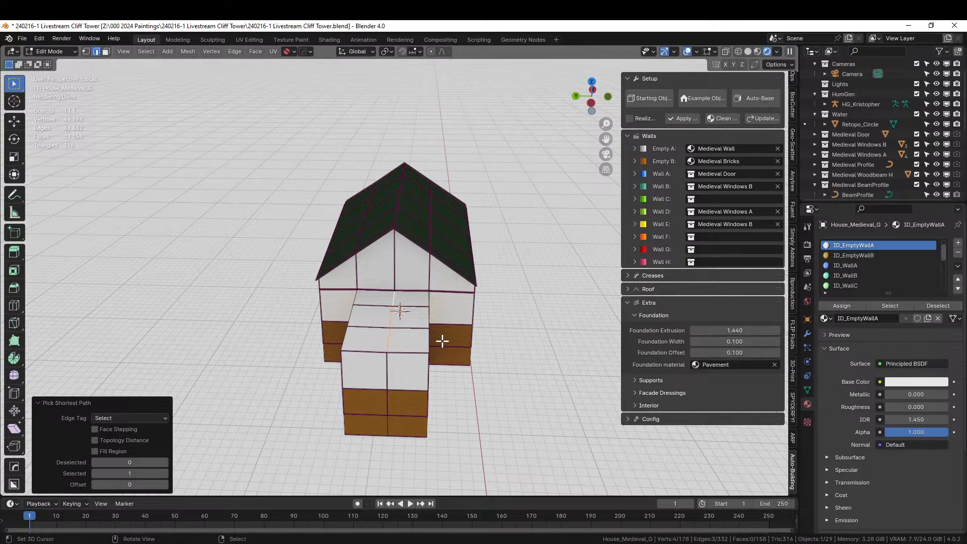
key("g")
key("z")
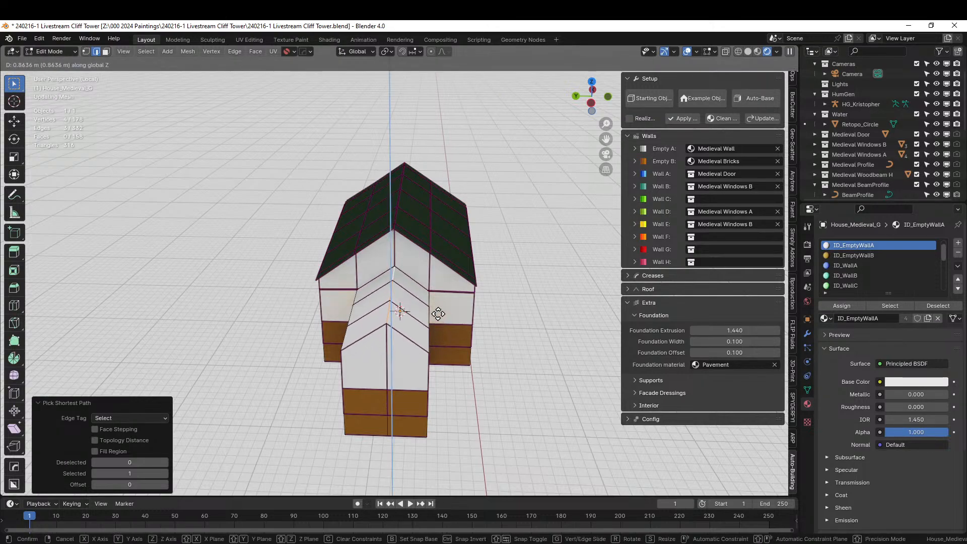
left_click(438, 313)
middle_click_drag(438, 313, 348, 305)
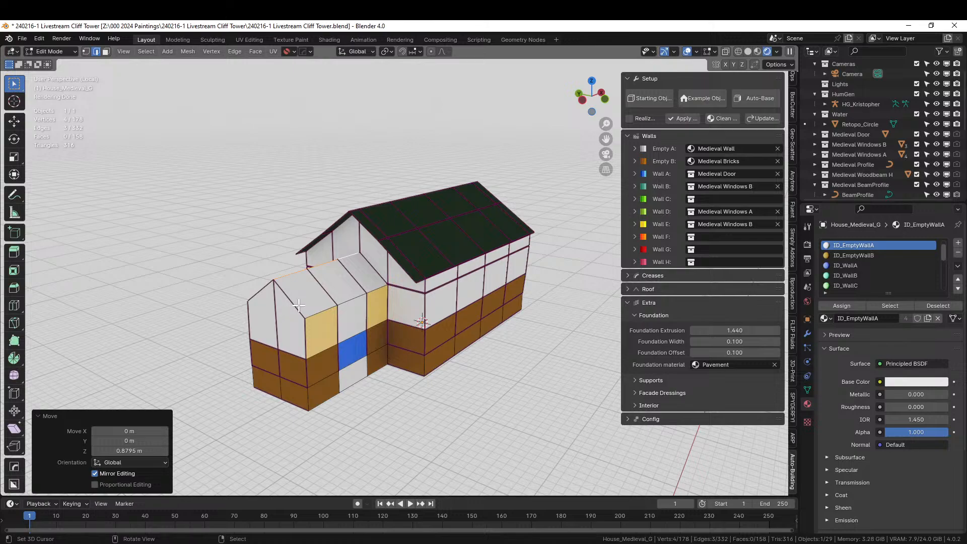
Duplicate the six sloped top faces of the extension in place.
scroll(298, 305, "up", 2)
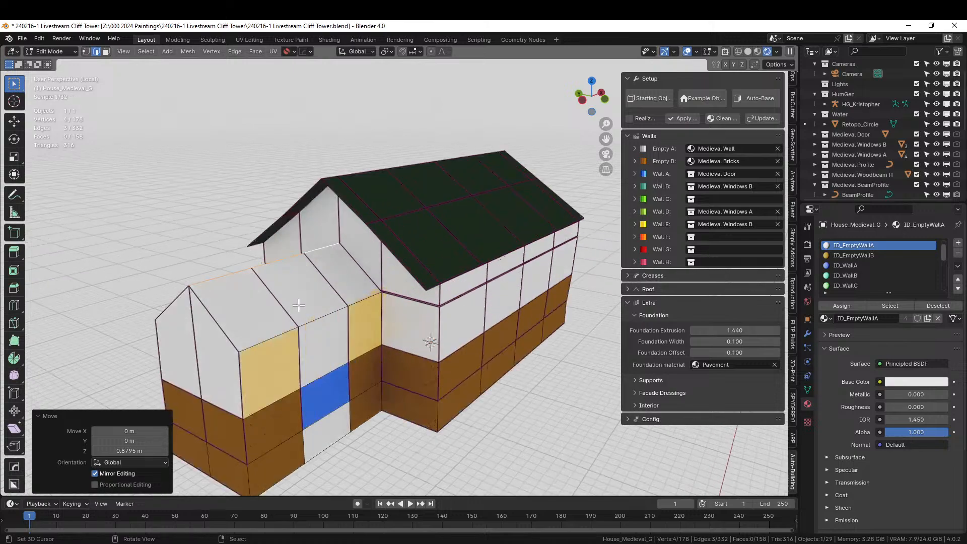
key("3")
right_click(255, 315)
right_click(294, 298, "shift")
right_click(342, 280, "shift")
middle_click_drag(346, 281, 390, 284)
right_click(385, 277, "shift")
right_click(387, 305, "shift")
right_click(388, 335, "shift")
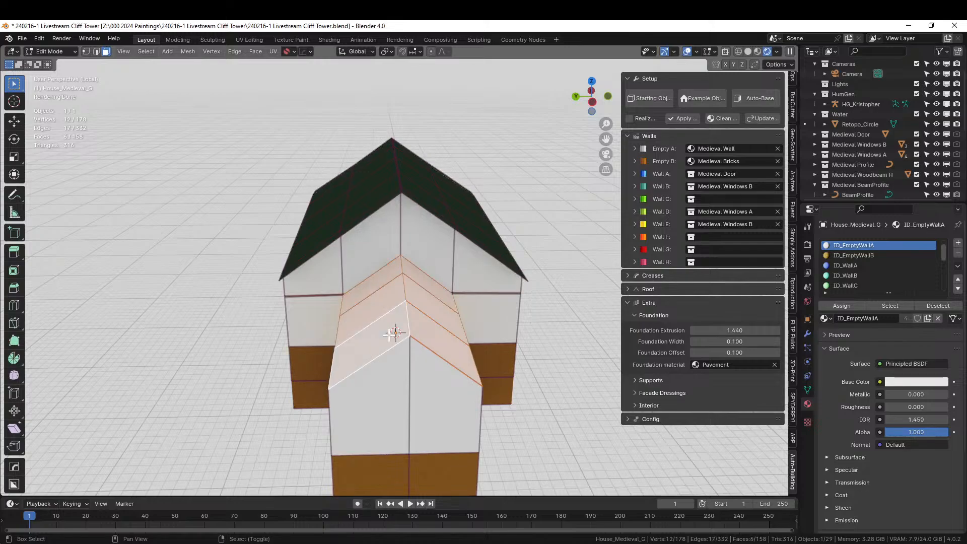
key("shift+d")
right_click(395, 331)
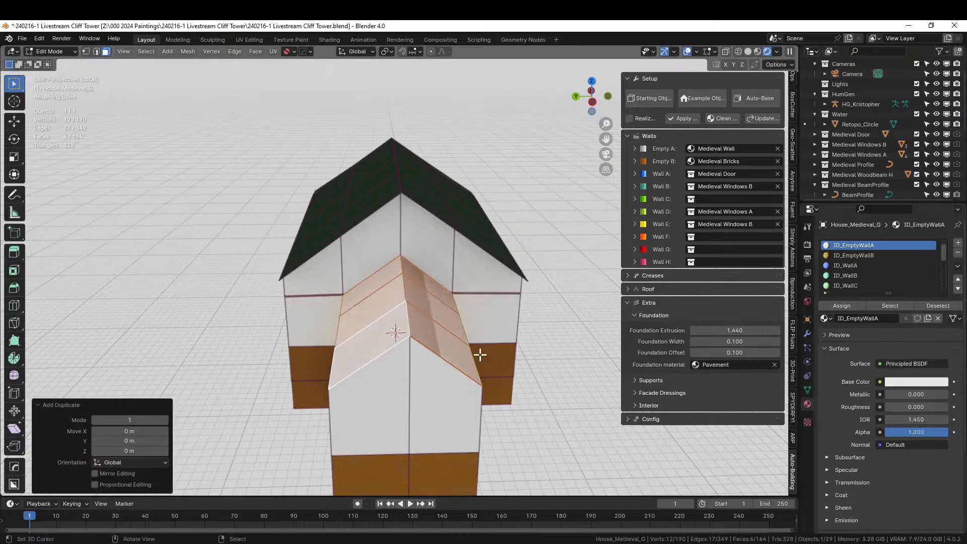
Scale the duplicated slopes by about 1.148 and lower them about 0.046 m along Z to make overhanging eaves.
middle_click_drag(457, 381, 425, 369)
key("s")
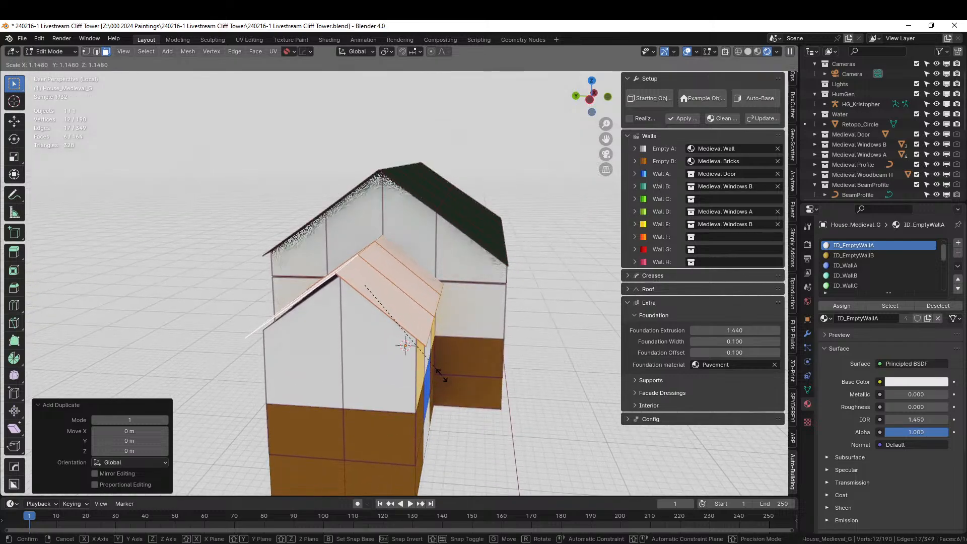
left_click(441, 375)
key("g")
key("z")
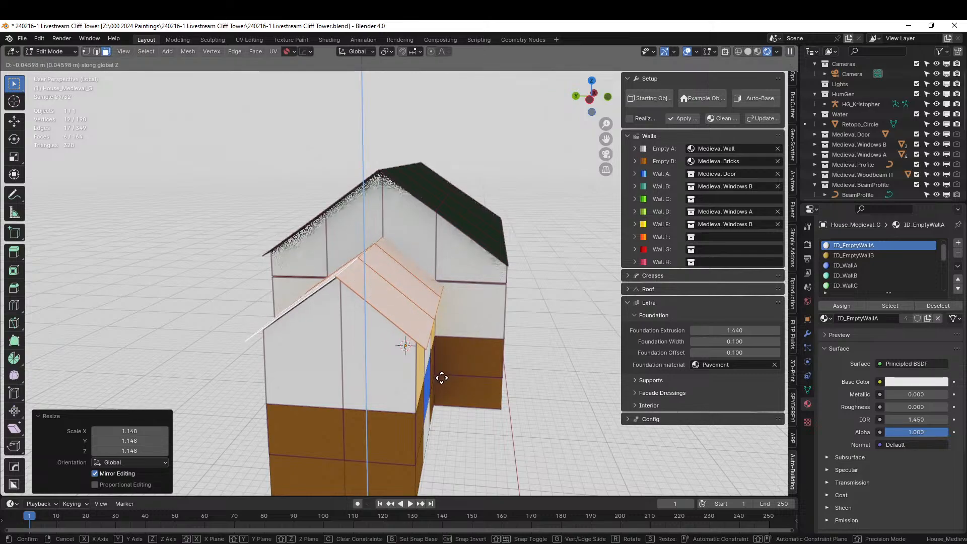
left_click(438, 379)
Assign the ID_RoofSlope material to the duplicated slope faces.
middle_click_drag(438, 378, 415, 387)
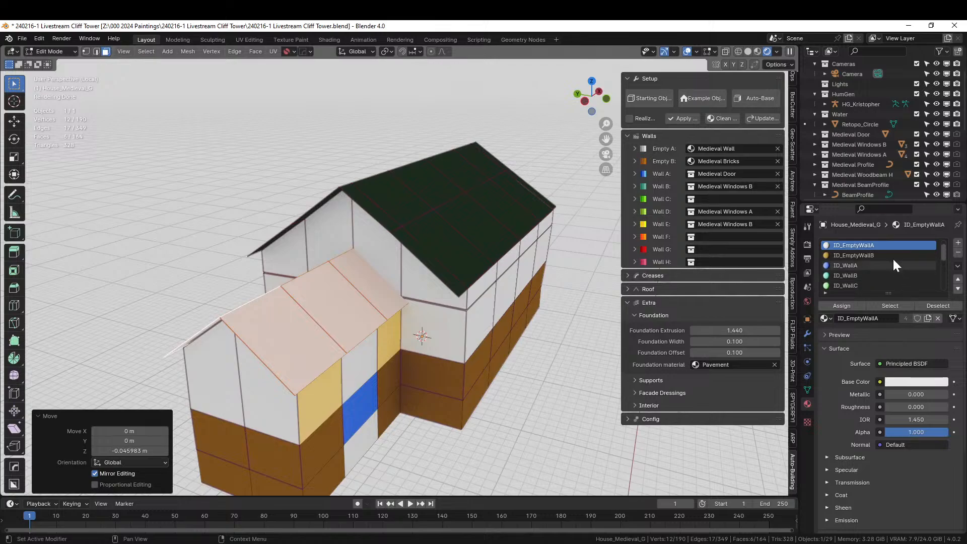
scroll(893, 255, "down", 2)
left_click(871, 285)
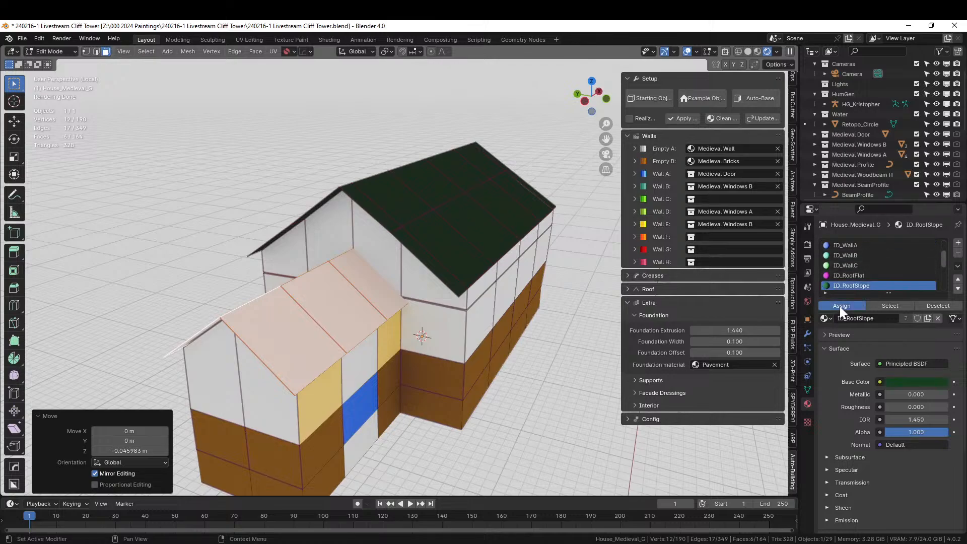
left_click(838, 306)
Leave Edit Mode and examine the generated extension's roof, windows, door and foundation.
middle_click_drag(438, 302, 359, 286)
key("Tab")
left_click(234, 126)
scroll(254, 113, "down", 2)
middle_click_drag(254, 114, 288, 151)
scroll(425, 137, "up", 3)
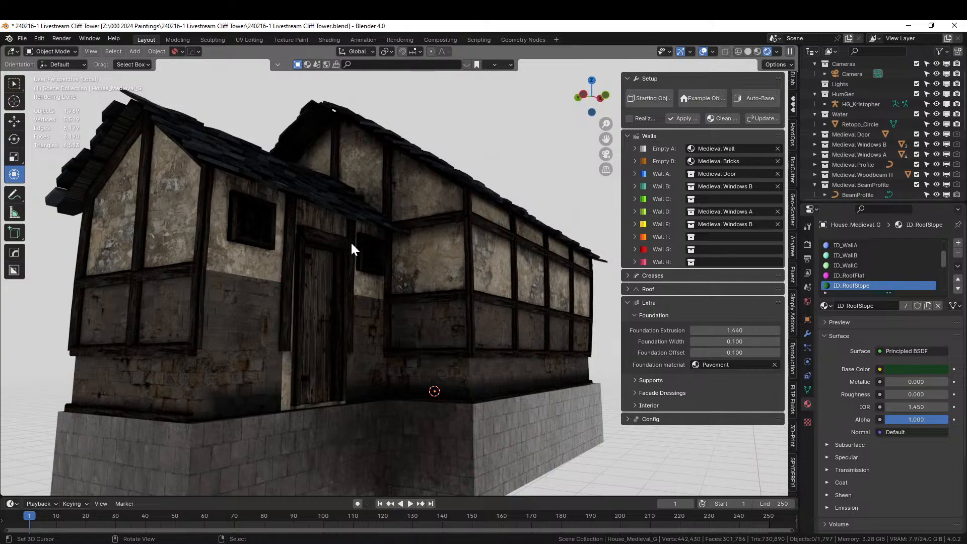
Put the house back into Edit Mode and select the extension's lower brick-wall verticals at the gable end and the mid-height brick edges along both sides.
left_click(190, 234)
key("Tab")
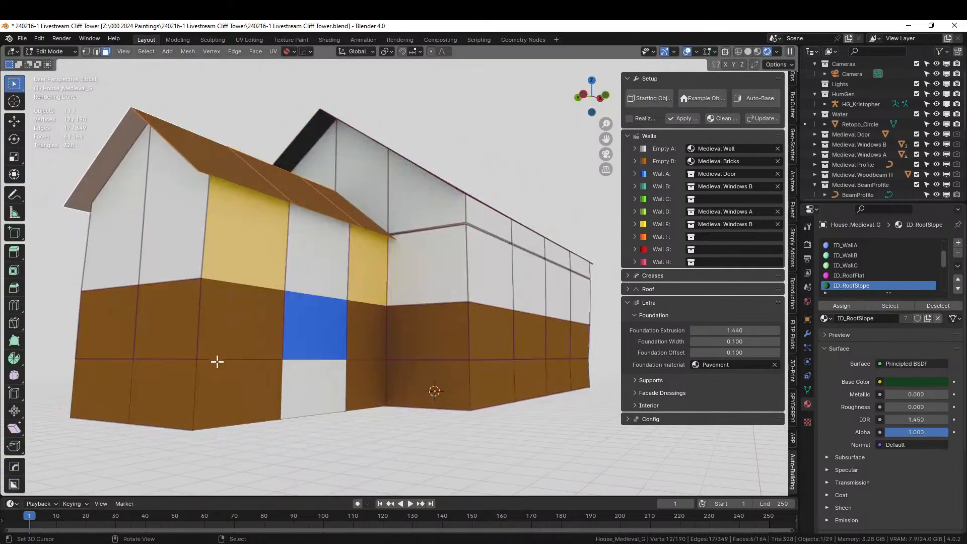
left_click(187, 382)
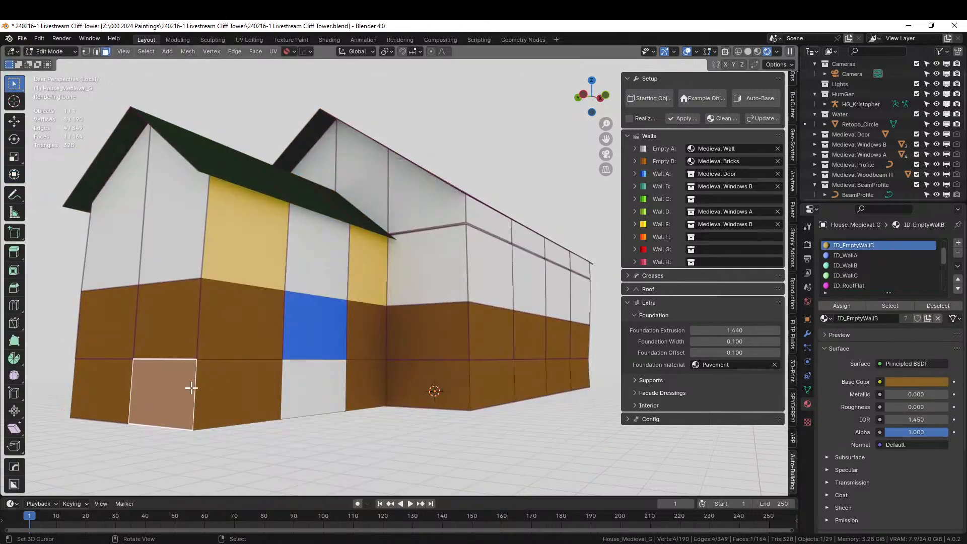
key("2")
left_click(197, 381)
left_click(121, 392, "shift")
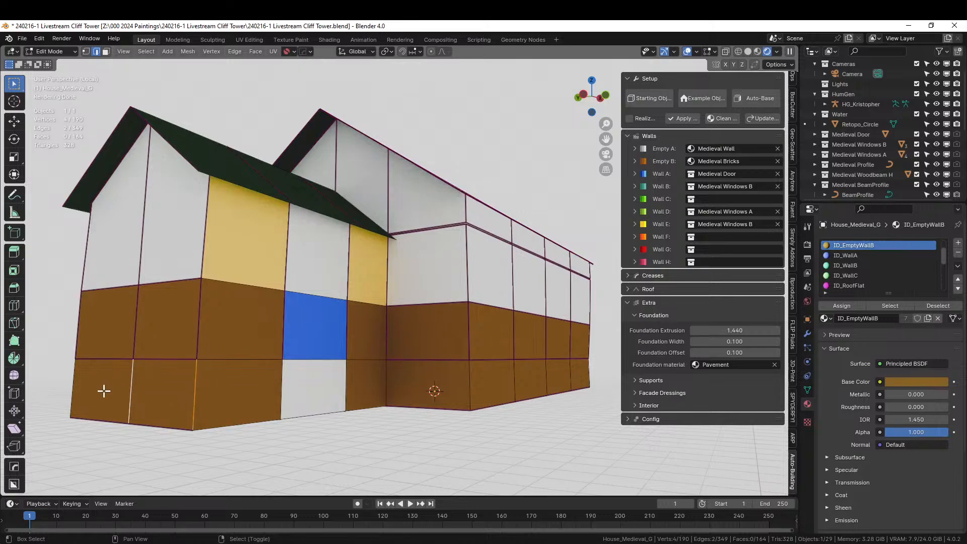
left_click(236, 359, "shift")
left_click(377, 358, "shift")
middle_click_drag(331, 326, 392, 327)
left_click(428, 397, "shift")
left_click(386, 383, "shift")
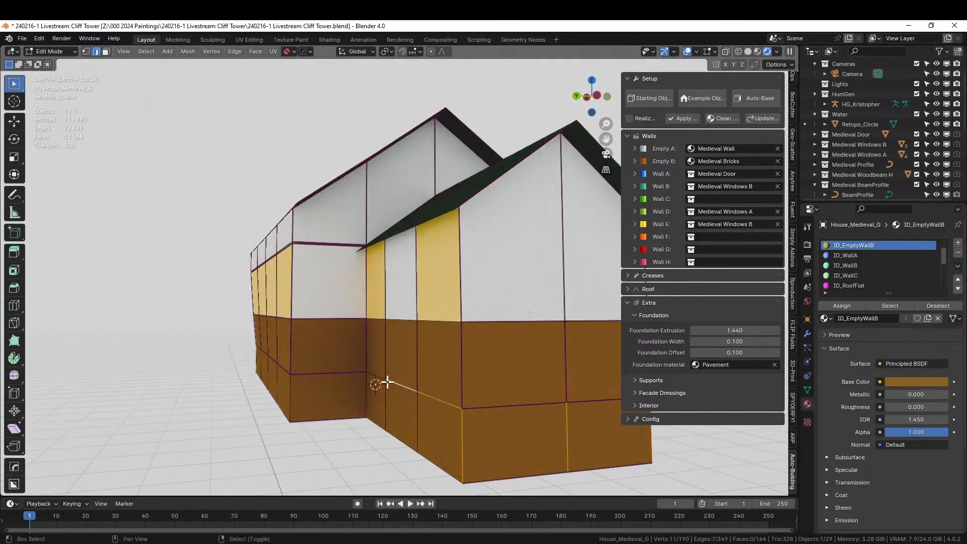
left_click(384, 372, "shift")
Add the extension's edges between the bricks and the upper wall on both sides to the selection.
middle_click_drag(401, 335, 365, 330)
left_click(385, 322, "shift")
left_click(454, 326, "shift")
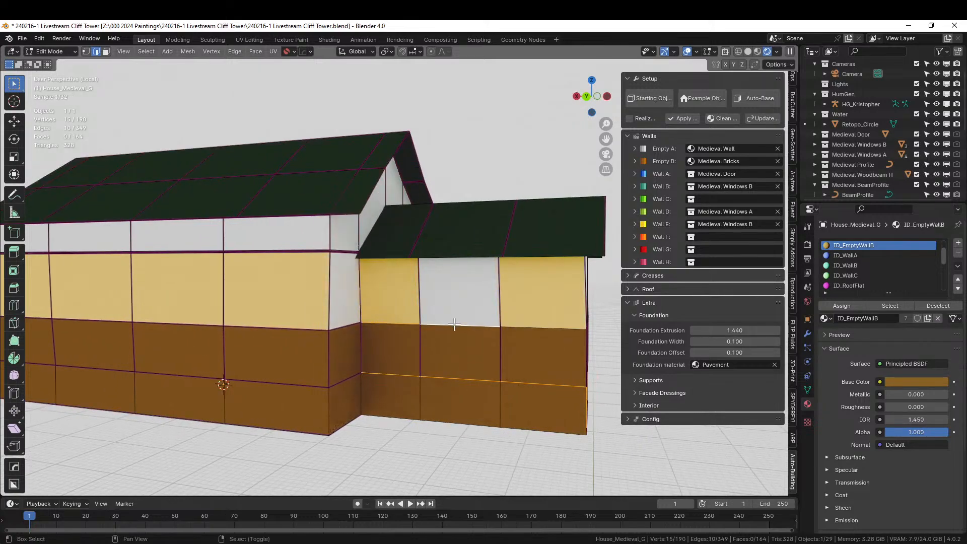
left_click(512, 325, "shift")
middle_click_drag(512, 325, 297, 326)
left_click(297, 326, "shift")
left_click(375, 316, "shift")
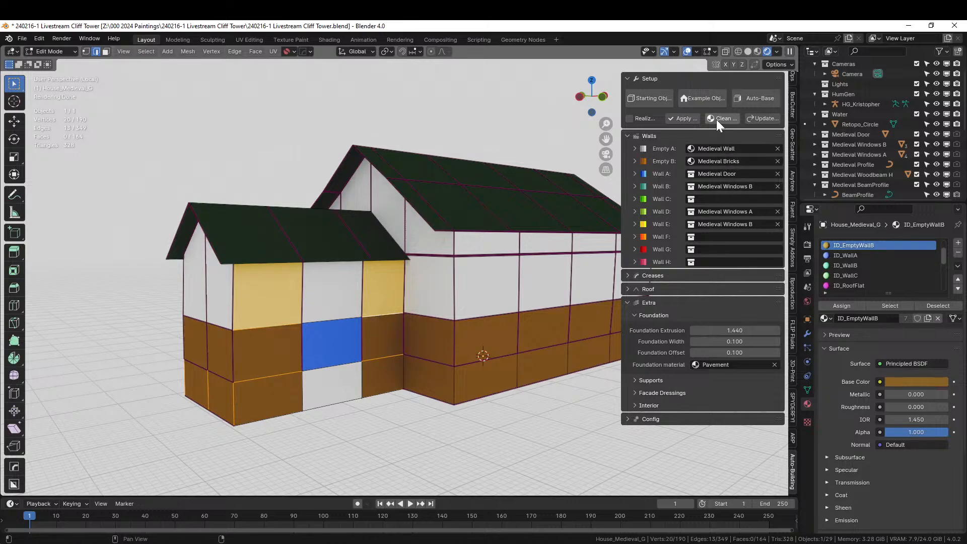
Set the selected edges' crease to 0.45 and check the generated beams in Object Mode before returning to Edit Mode.
left_click(627, 275)
left_click(750, 290)
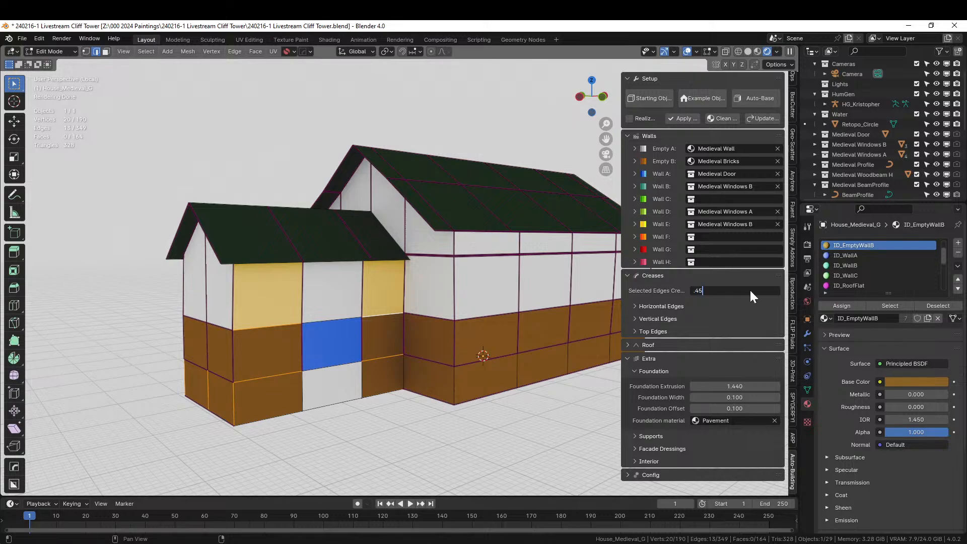
key("Return")
key("Tab")
middle_click_drag(380, 310, 351, 294)
key("Tab")
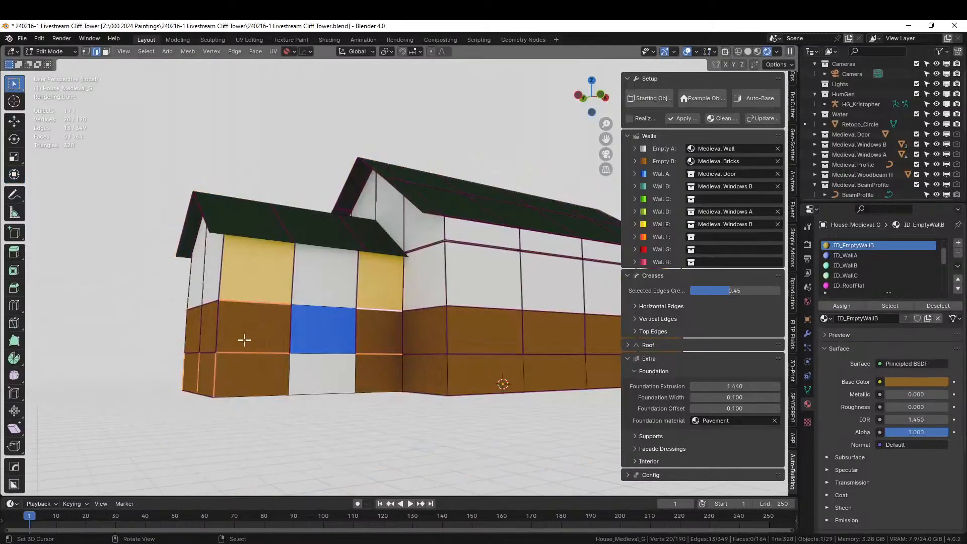
Select the main house's base edge beside the inner corner and inspect the generated beams around the extension in Object Mode.
left_click(215, 372)
left_click(398, 423)
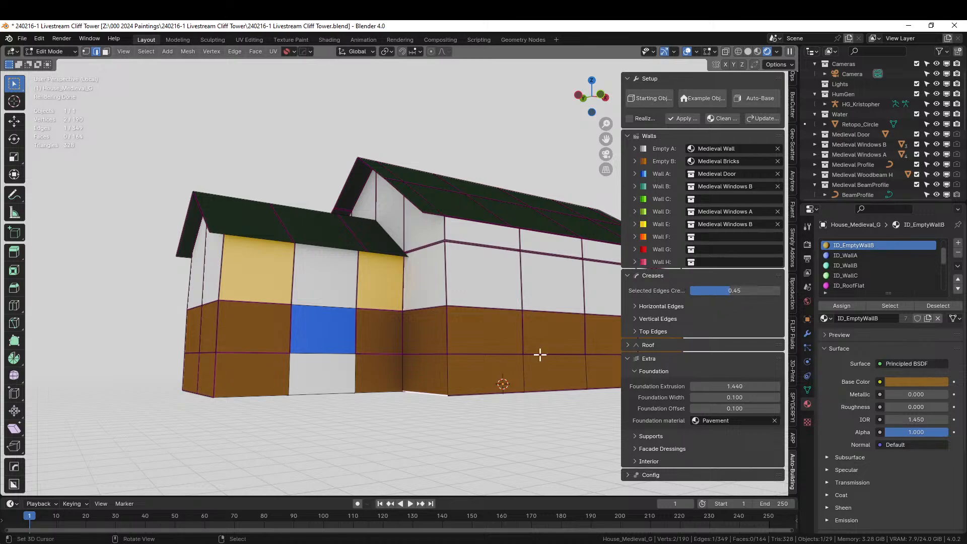
left_click(635, 318)
left_click(636, 318)
key("Tab")
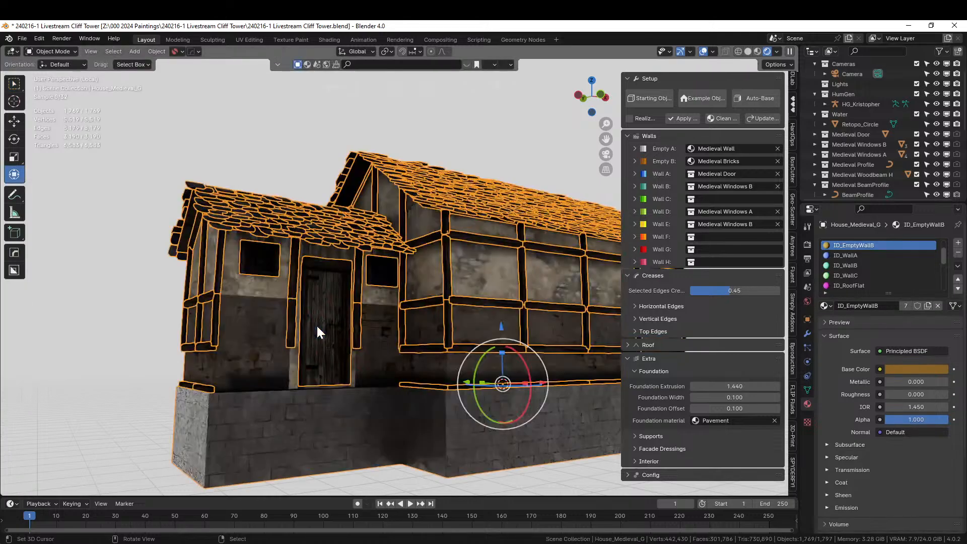
middle_click_drag(315, 325, 476, 331)
middle_click_drag(470, 332, 306, 333)
Return to Edit Mode and add the lower brick-row vertical edges on the extension's door side and the main house's adjoining long wall to the selection.
key("Tab")
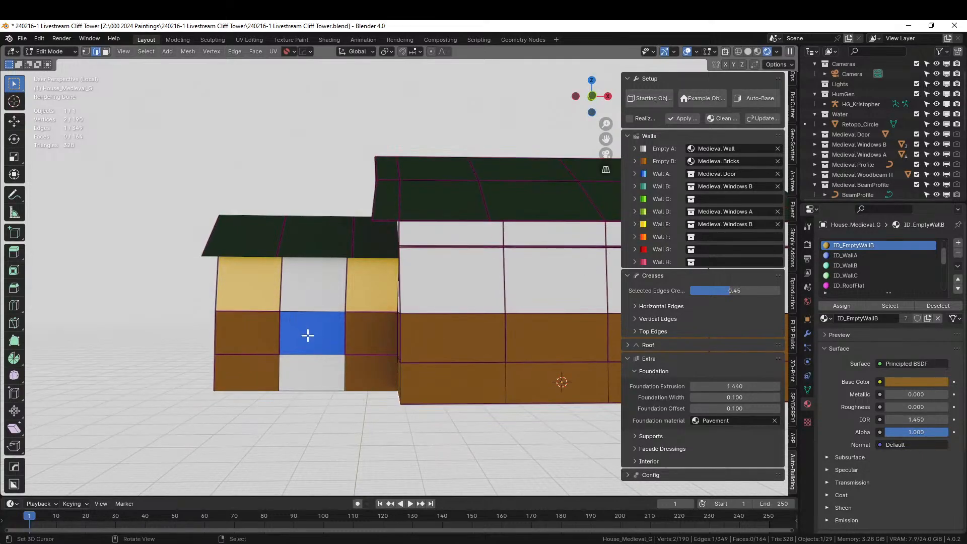
left_click(344, 369, "shift")
left_click(505, 384, "shift")
left_click(605, 376, "shift")
middle_click_drag(605, 377, 399, 371, "shift")
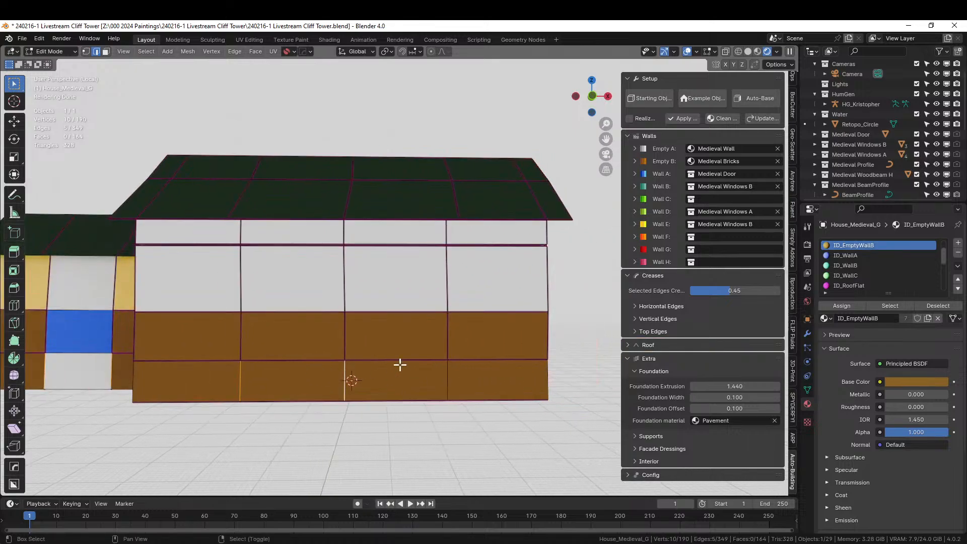
left_click(459, 377, "shift")
Add the three inner lower-row vertical edges on the main house's gable end to the selection.
middle_click_drag(466, 382, 382, 382)
left_click(468, 383, "shift")
left_click(516, 382, "shift")
left_click(561, 381, "shift")
Add the lower-row verticals along the main house's window side, its corner, and the adjoining far side of the extension to the selection.
middle_click_drag(561, 380, 498, 399)
left_click(432, 412, "shift")
left_click(505, 395, "shift")
middle_click_drag(568, 381, 514, 381)
left_click(544, 401, "shift")
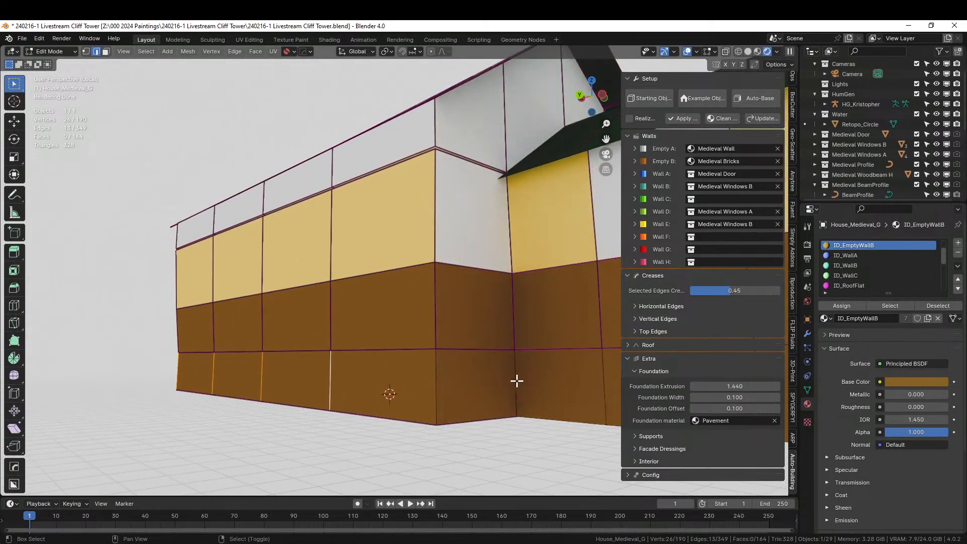
left_click(437, 384, "shift")
left_click(513, 384, "shift")
right_click(601, 382, "shift")
Set the selected edges' crease to 0.45 and check the resulting beams on the main house in Object Mode.
scroll(599, 382, "down", 4)
right_click(522, 315, "shift")
middle_click_drag(522, 325, 630, 332)
left_click(741, 290)
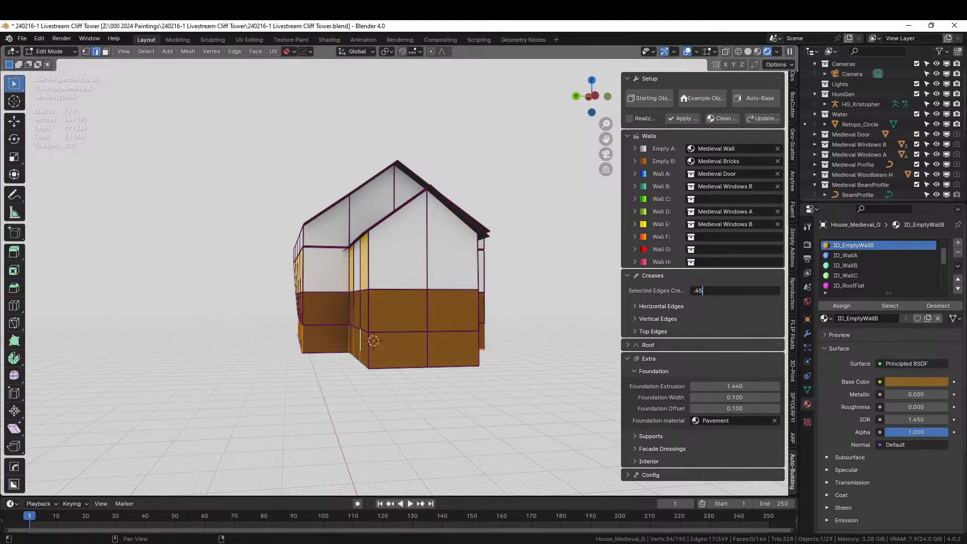
key("Return")
key("Tab")
middle_click_drag(387, 381, 321, 384)
scroll(420, 375, "up", 4)
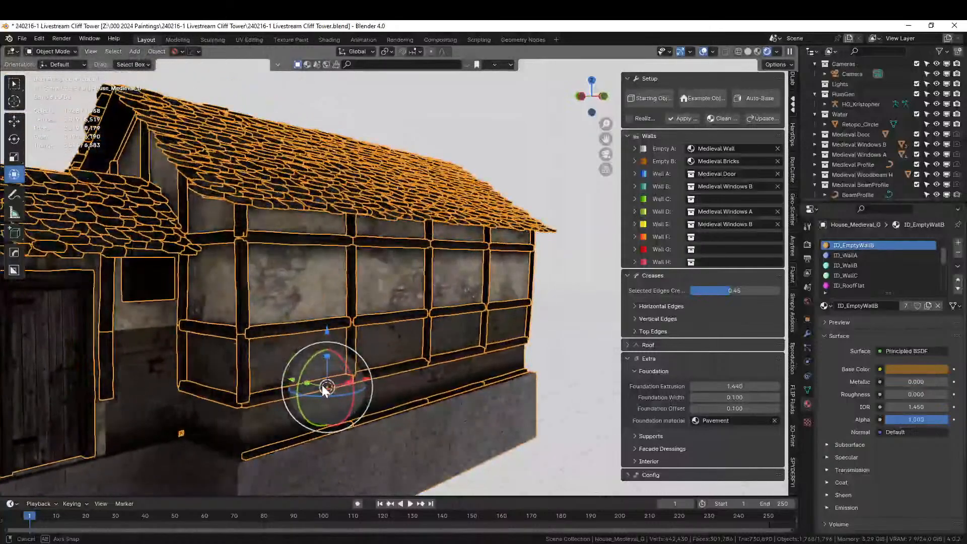
Deselect the house, leave Local View and examine how the house sits on the cliff slope.
left_click(568, 345)
scroll(490, 351, "down", 5)
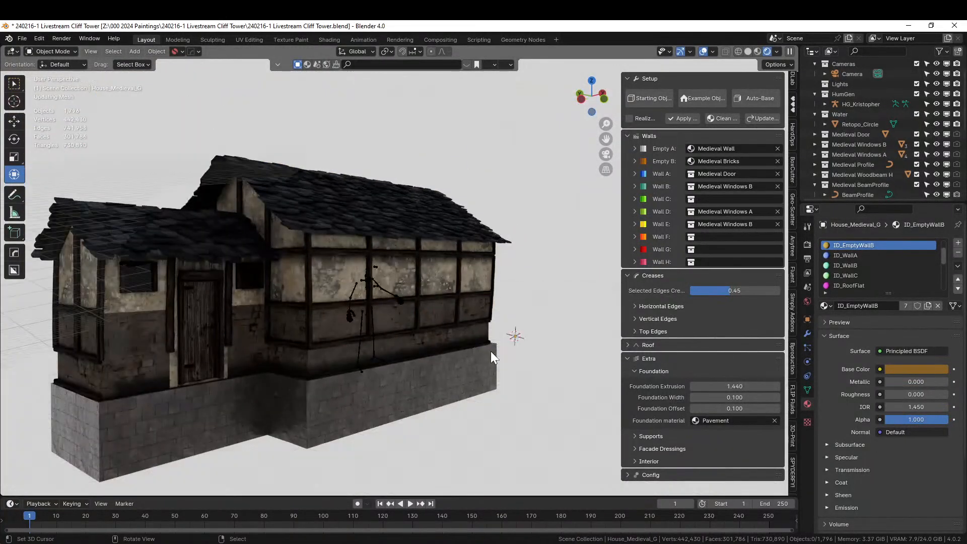
key("KP_Divide")
middle_click_drag(485, 348, 355, 308)
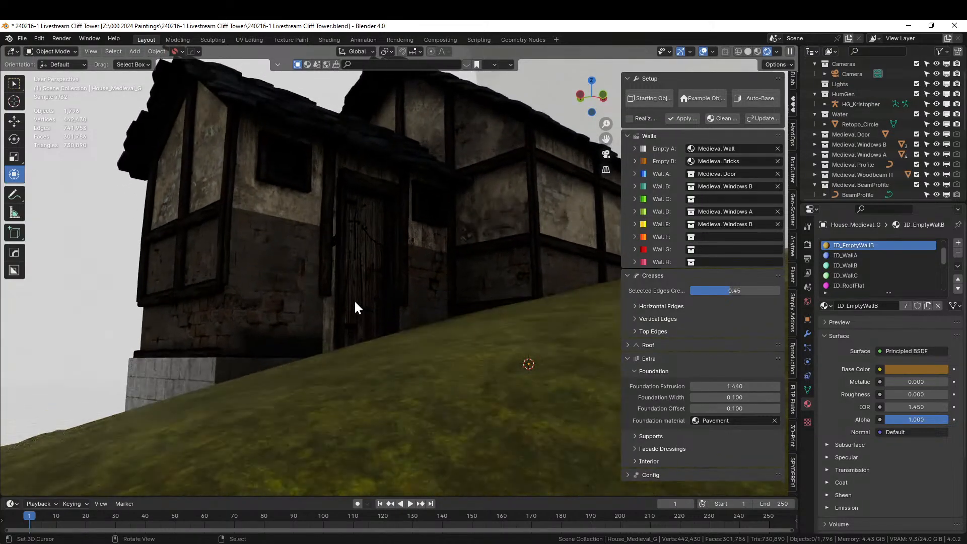
Switch the viewport to solid shading and put the house back into Edit Mode.
left_click(742, 49)
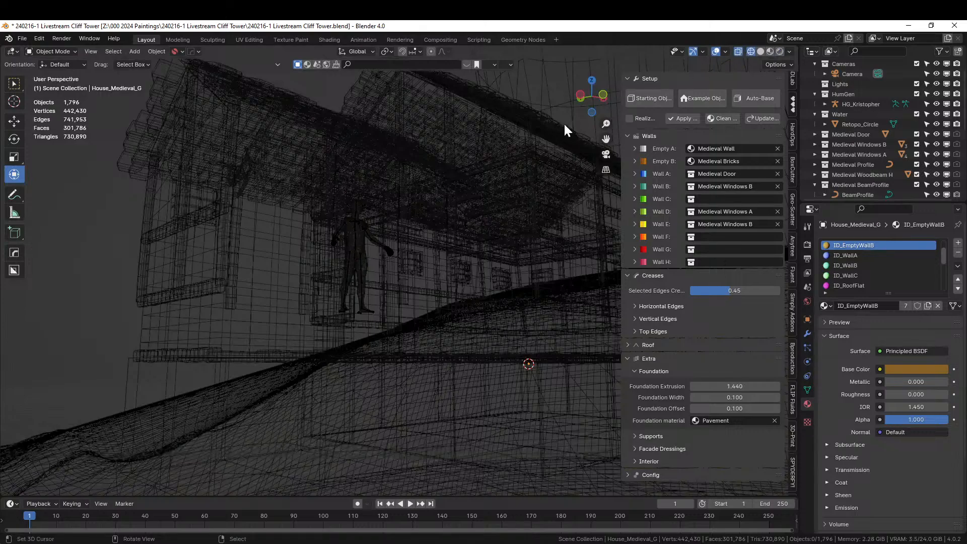
left_click(759, 51)
middle_click_drag(270, 311, 228, 358)
key("Tab")
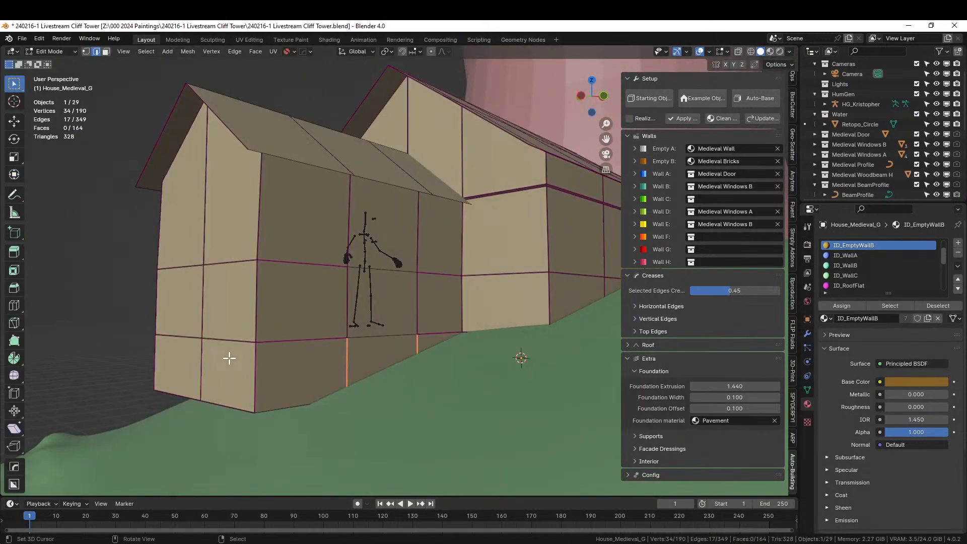
Open the edge data and compare the crease of the extension's lower verticals with that of its upper corner edge.
left_click(252, 367)
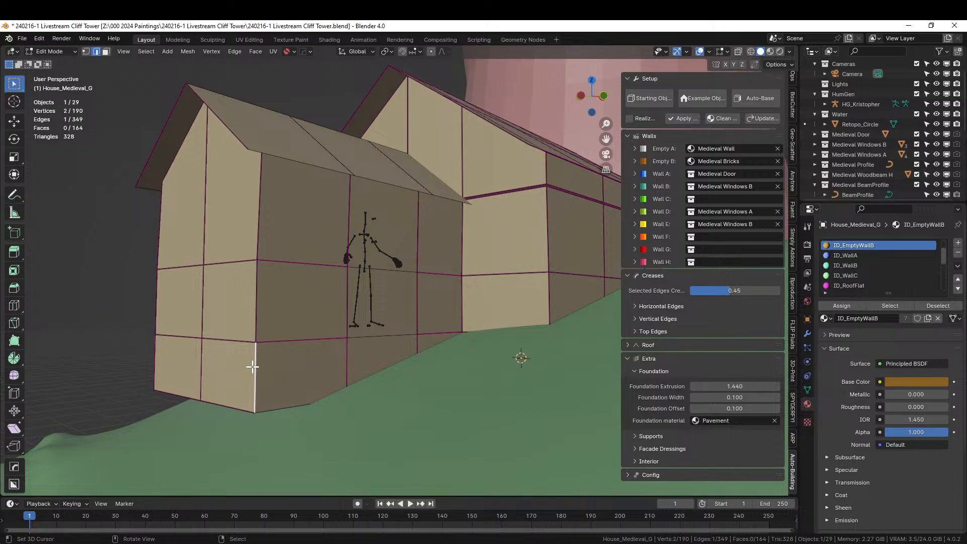
left_click(201, 363)
scroll(793, 114, "up", 4)
scroll(793, 114, "up", 10)
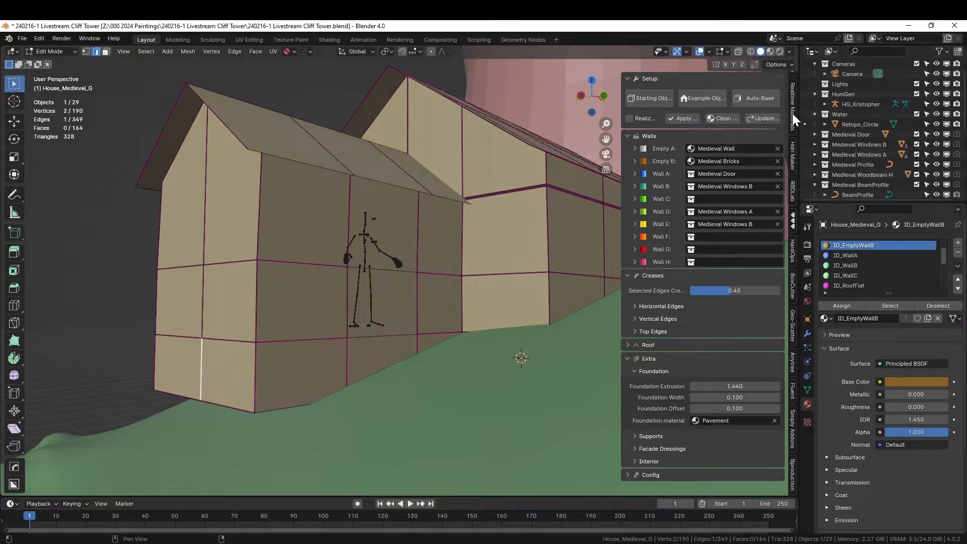
scroll(792, 113, "up", 2)
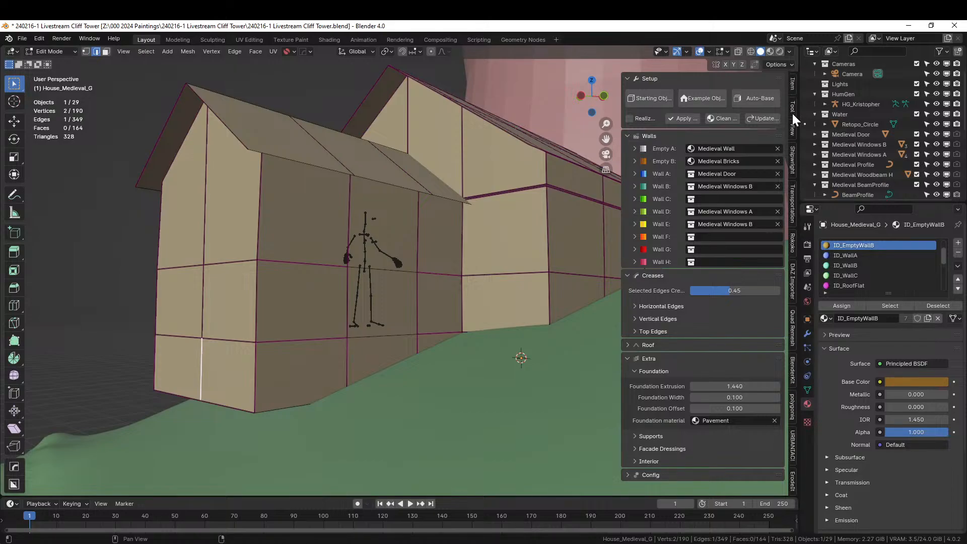
left_click(791, 83)
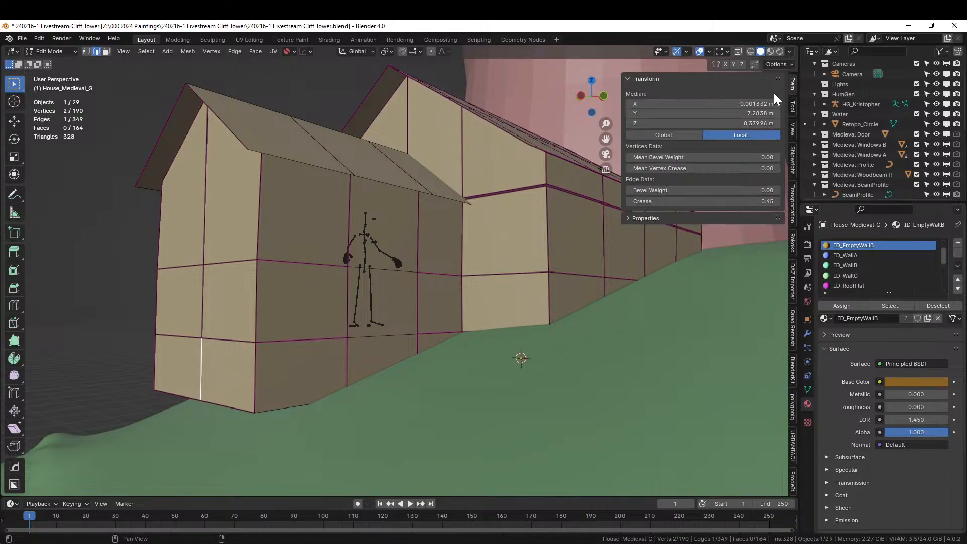
left_click(259, 222)
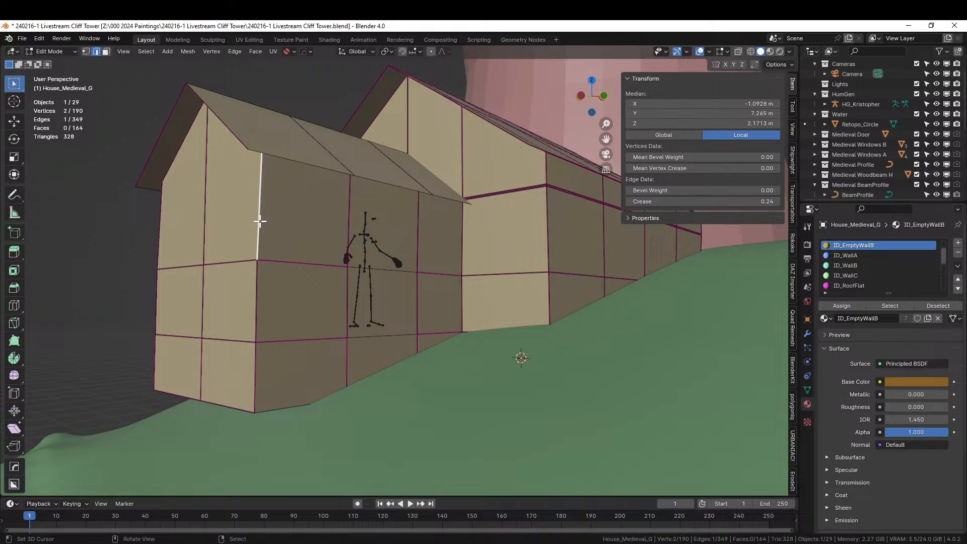
left_click(256, 369)
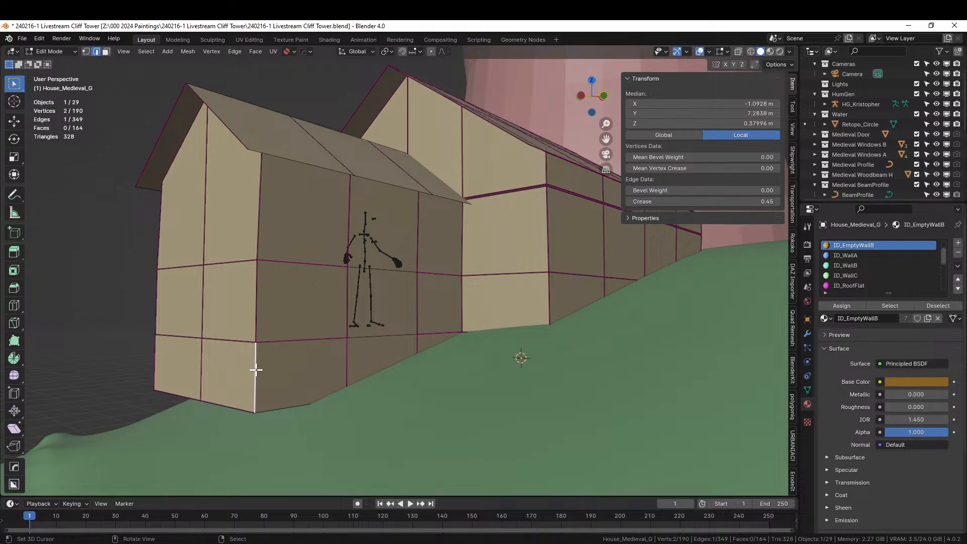
Select the lower-row vertical edges around the extension's gable end and window side, continuing to the inner corner and the main house's nearest corner.
left_click(208, 362)
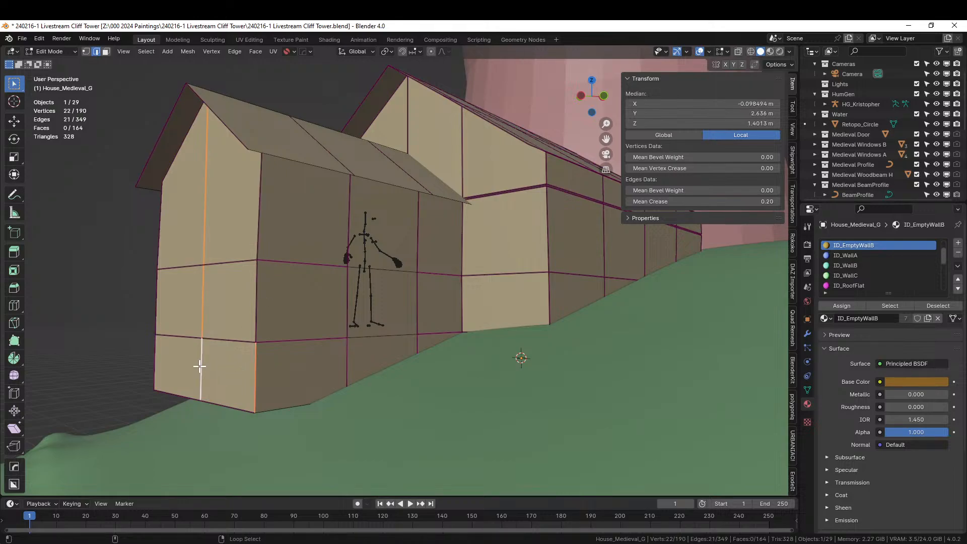
right_click(252, 373, "shift")
right_click(338, 363, "shift")
right_click(413, 349, "shift")
middle_click_drag(317, 365, 385, 382)
right_click(477, 460, "shift")
right_click(445, 427, "shift")
right_click(426, 388, "shift")
right_click(410, 355, "shift")
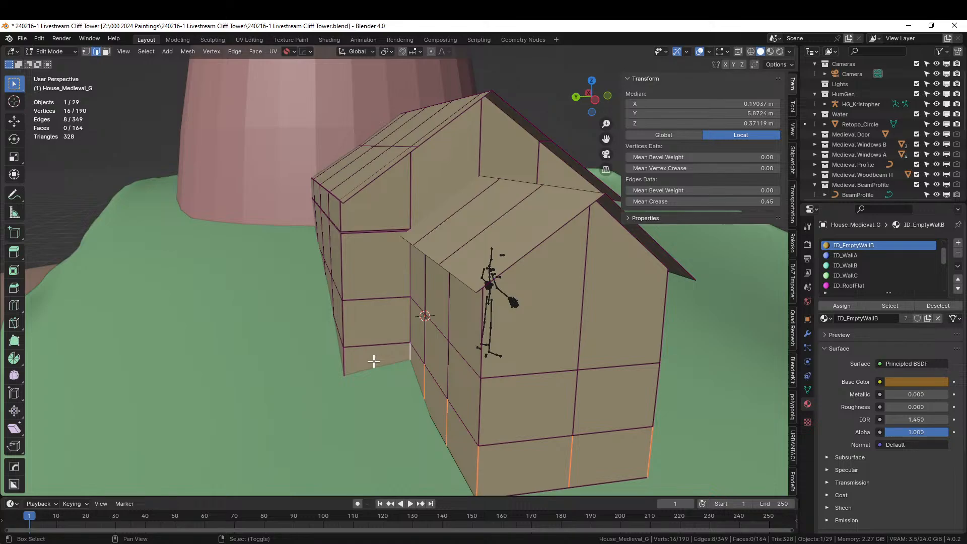
right_click(343, 361, "shift")
Isolate the house in Local View and add the three lower-row verticals along the main house's window side to the selection.
middle_click_drag(343, 361, 401, 371)
key("KP_Divide")
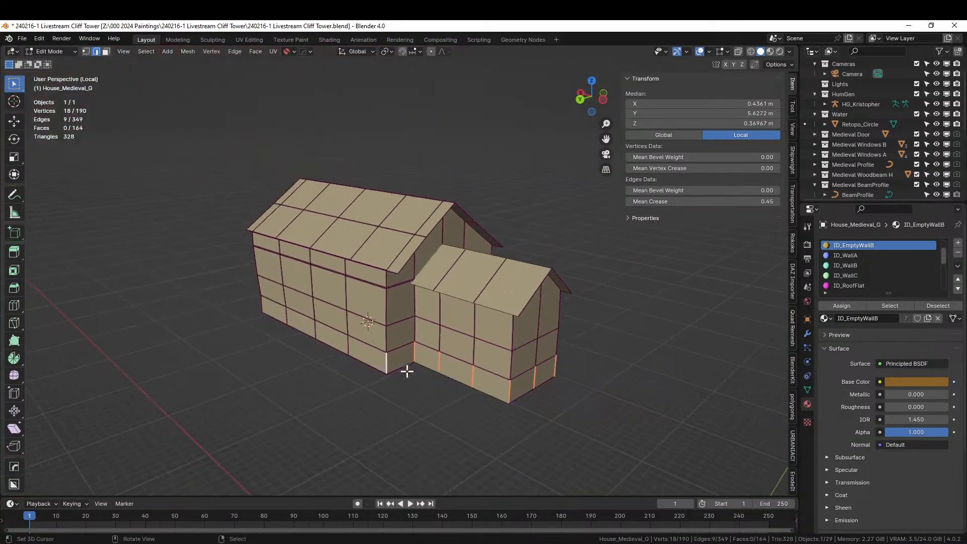
right_click(324, 383, "shift")
right_click(246, 347, "shift")
right_click(247, 335, "shift")
Add the lower-row verticals at the main house's far corner and across its gable end to the selection.
middle_click_drag(248, 335, 397, 302)
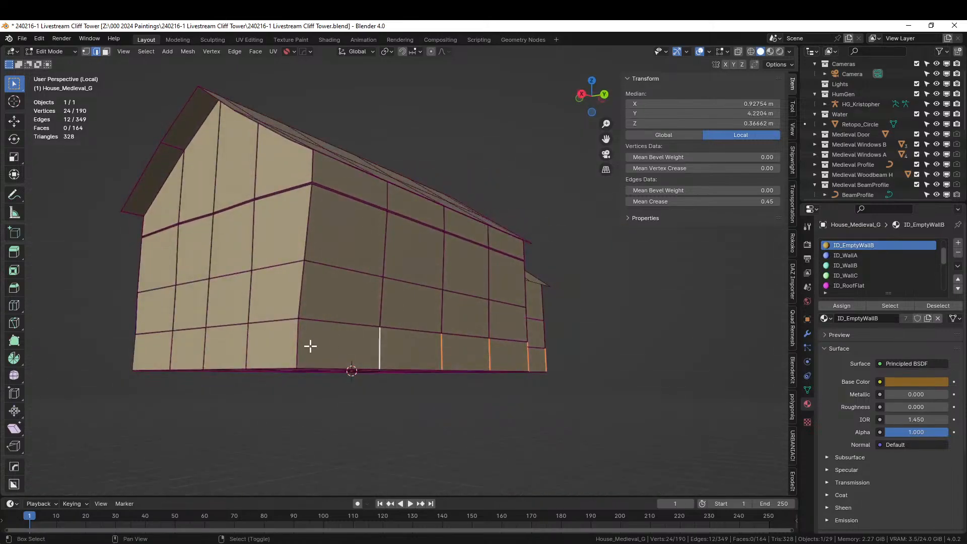
right_click(292, 348, "shift")
right_click(247, 348, "shift")
right_click(204, 348, "shift")
right_click(172, 350, "shift")
Add the lower-row verticals along the main house's door-side long wall, including its end corners and the inner corner at the extension.
middle_click_drag(186, 352, 404, 406)
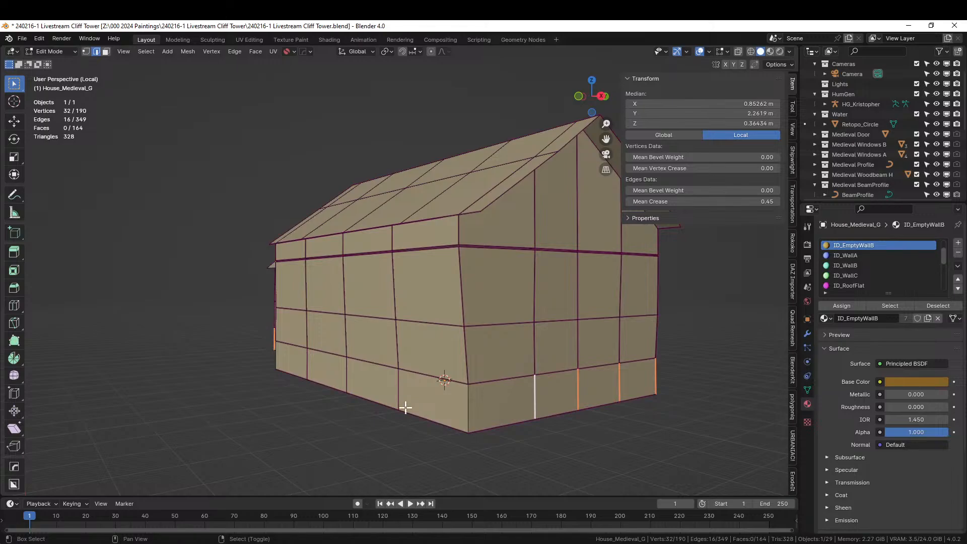
right_click(467, 409, "shift")
right_click(398, 391, "shift")
right_click(347, 373, "shift")
right_click(308, 360, "shift")
middle_click_drag(308, 361, 443, 383)
right_click(376, 385, "shift")
right_click(345, 371, "shift")
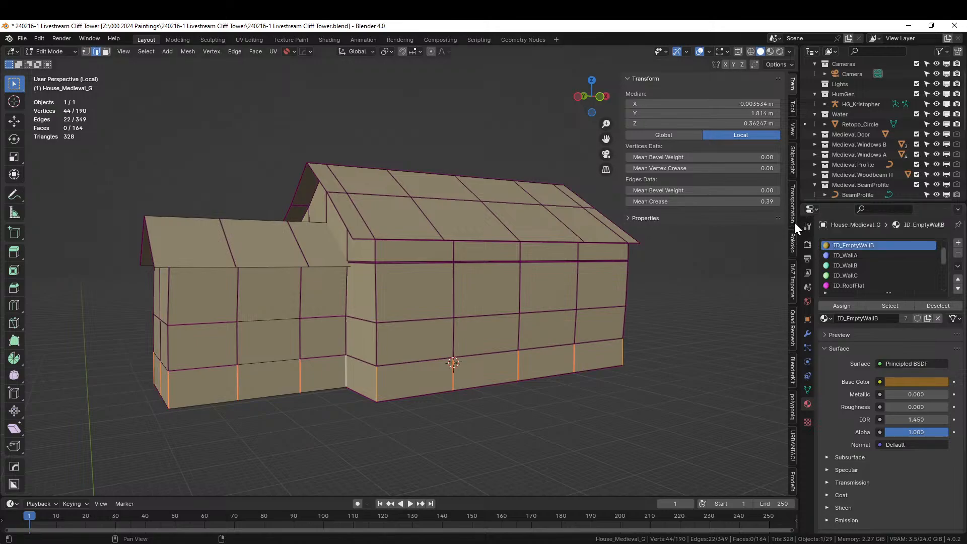
Set the mean crease of the selected lower-row edges to 0.24 and inspect the generated house in Object Mode.
double_click(725, 201)
key("BackSpace")
type(".24")
key("Return")
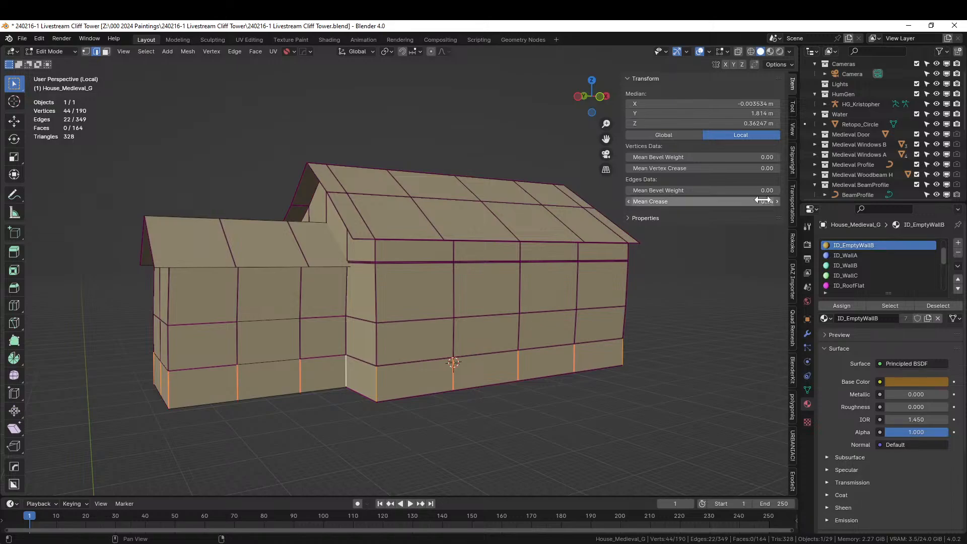
key("Tab")
middle_click_drag(348, 351, 216, 361)
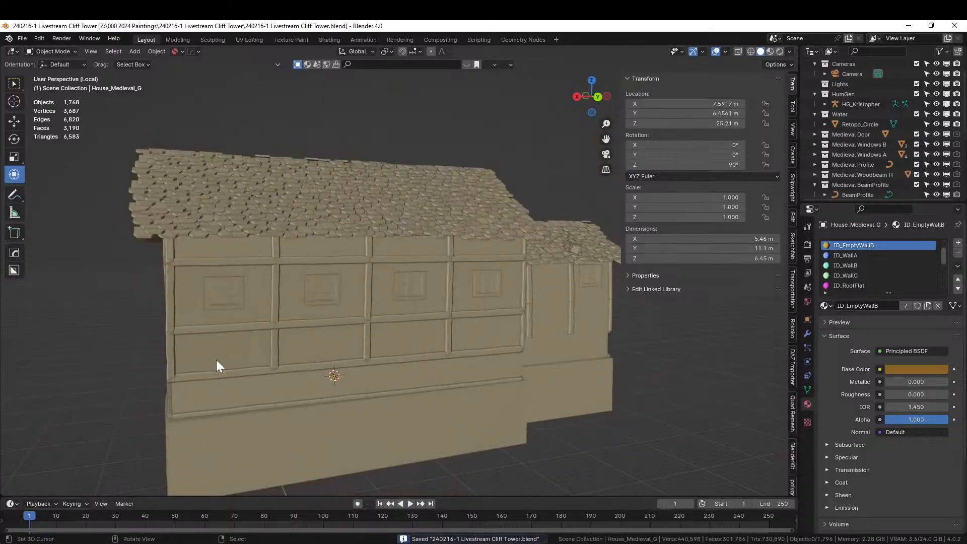
middle_click_drag(365, 286, 257, 294)
Leave Local View and examine the house together with the tower and cliff from several angles.
key("KP_Divide")
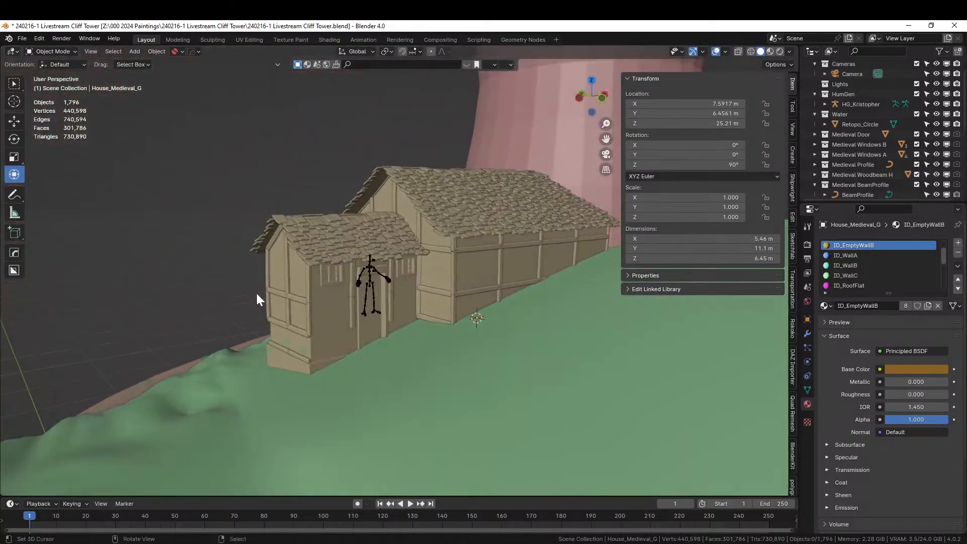
scroll(257, 294, "down", 4)
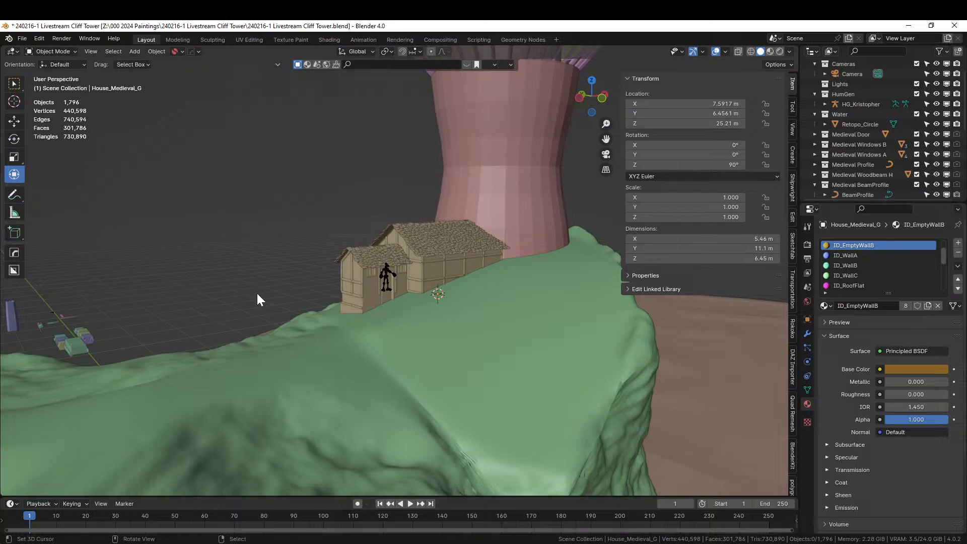
middle_click_drag(393, 333, 327, 421, "shift")
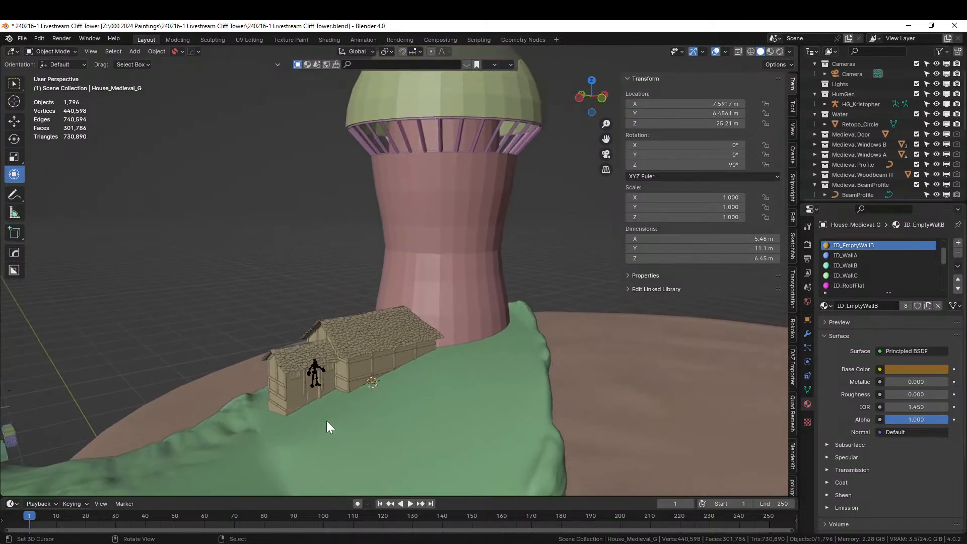
middle_click_drag(446, 372, 404, 347)
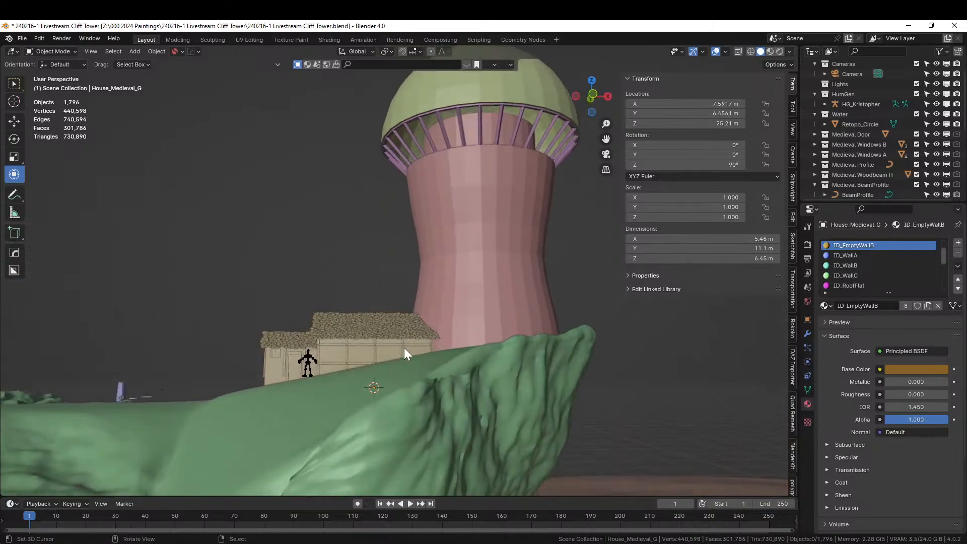
middle_click_drag(596, 255, 391, 298, "shift")
scroll(392, 329, "up", 2)
Select the tower's cylinder body, isolate it in Local View and enter Edit Mode.
left_click(397, 291)
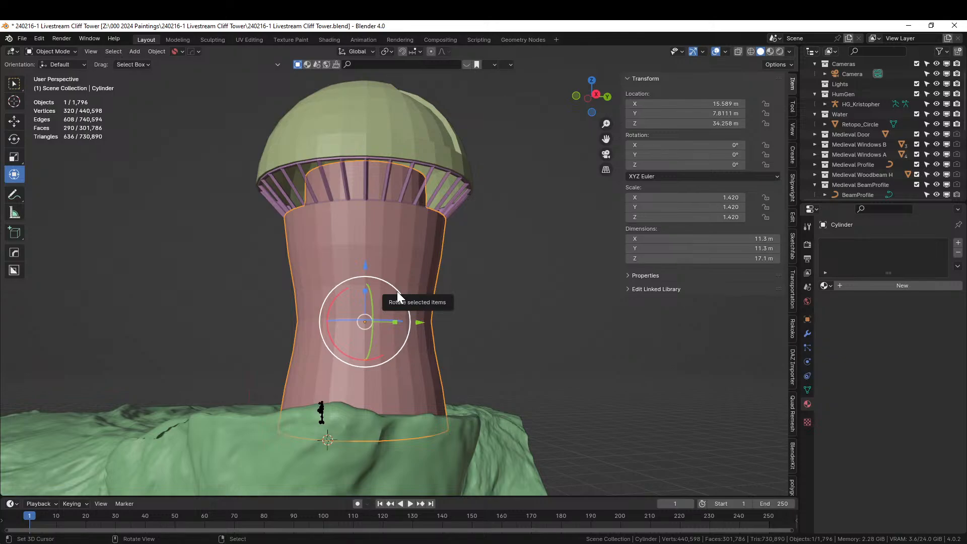
scroll(397, 291, "up", 4)
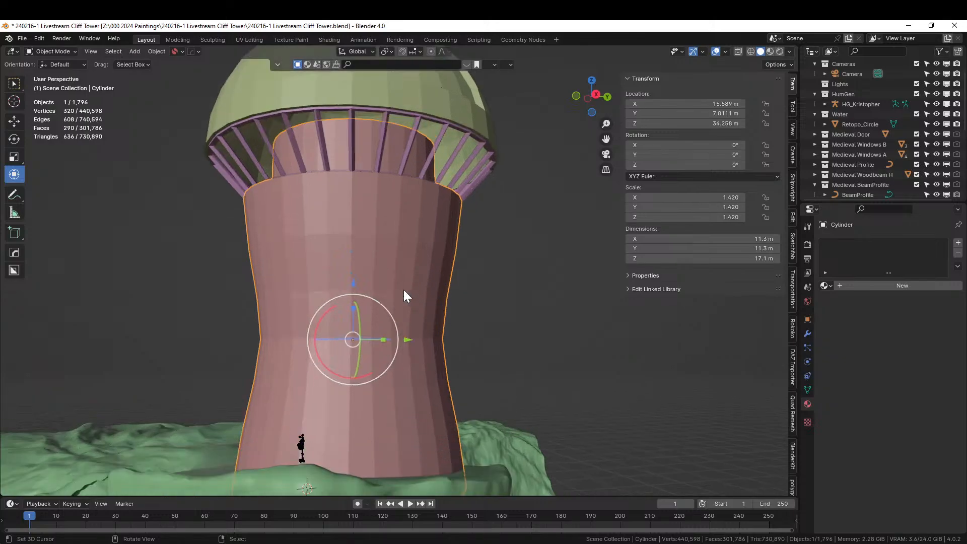
key("KP_Divide")
middle_click_drag(400, 300, 461, 271)
key("Tab")
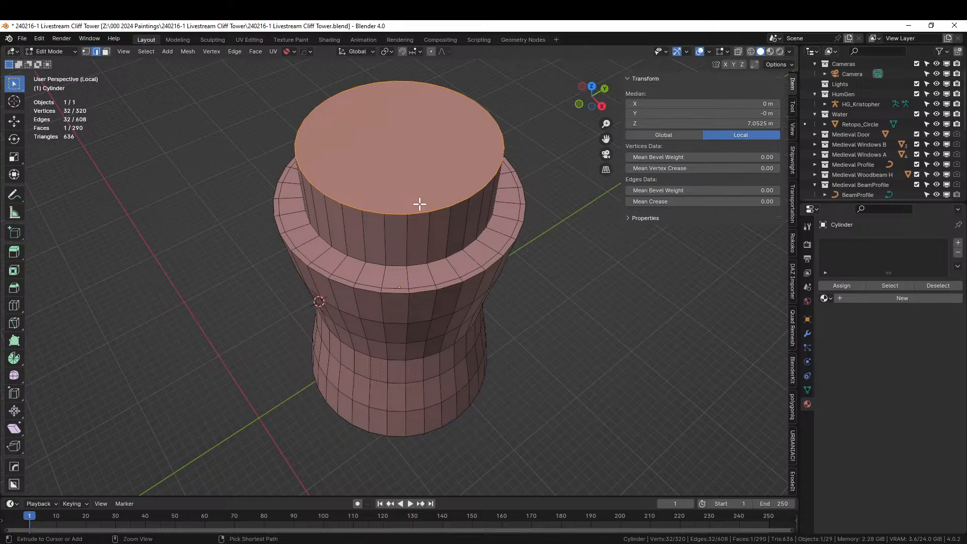
In face selection, select all of the tower's side walls including the narrower upper drum, excluding the top cap and the flat ledge ring.
key("ctrl+i")
key("3")
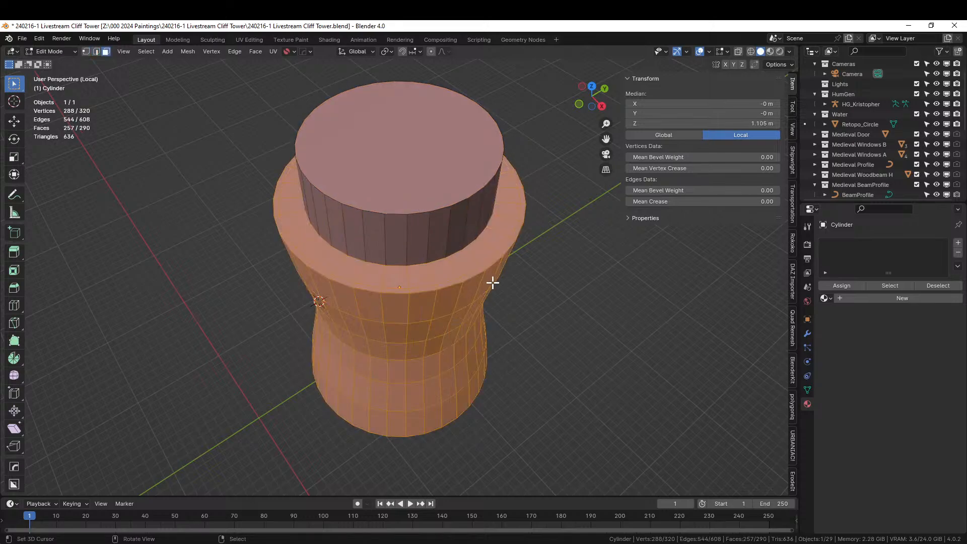
middle_click_drag(494, 309, 429, 320)
left_click(408, 166, "alt+shift")
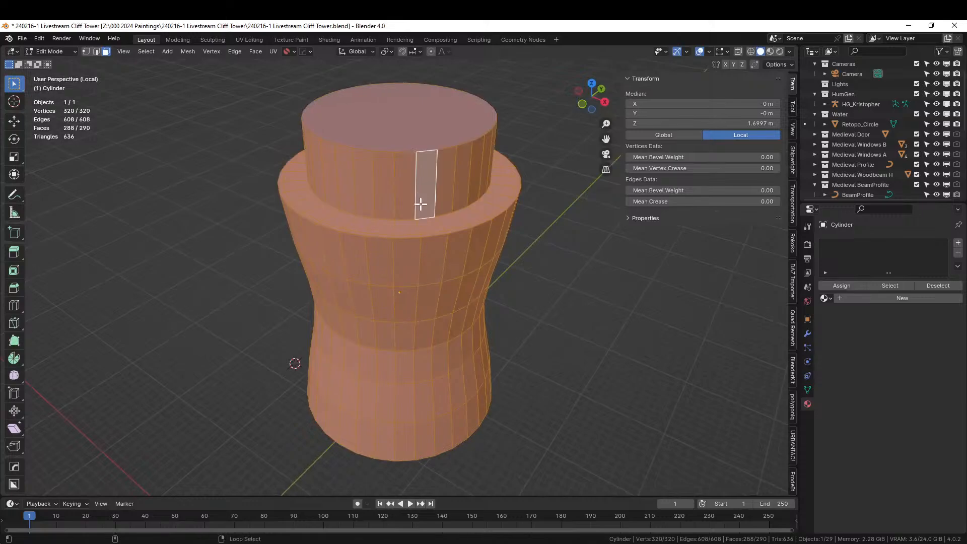
left_click(421, 231, "alt+shift")
key("ctrl+z")
right_click(415, 228, "alt+shift")
middle_click_drag(415, 228, 418, 256)
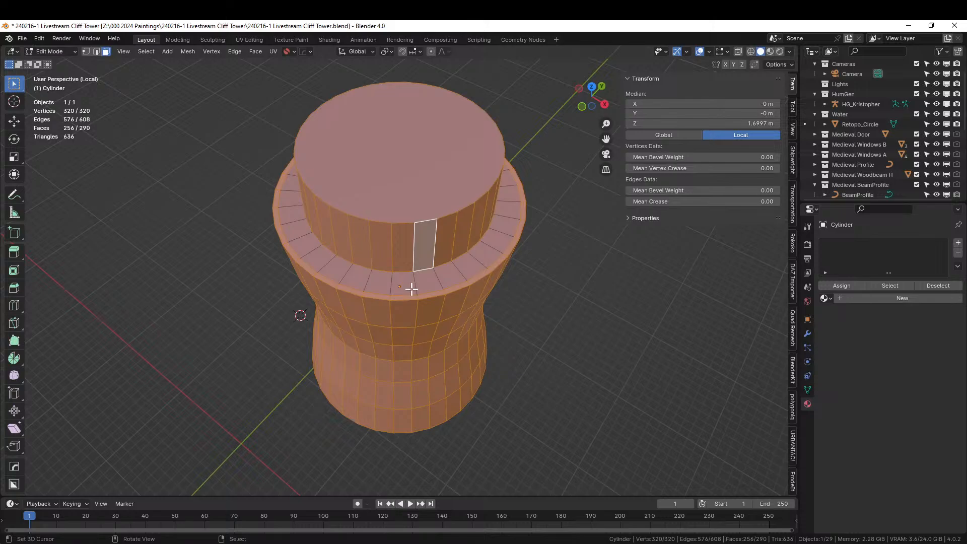
Remove the thin face loop along the ledge's outer rim from the tower wall selection.
scroll(410, 287, "up", 3)
right_click(441, 330, "alt+shift")
middle_click_drag(454, 326, 458, 306)
scroll(395, 272, "down", 5)
scroll(422, 315, "up", 2)
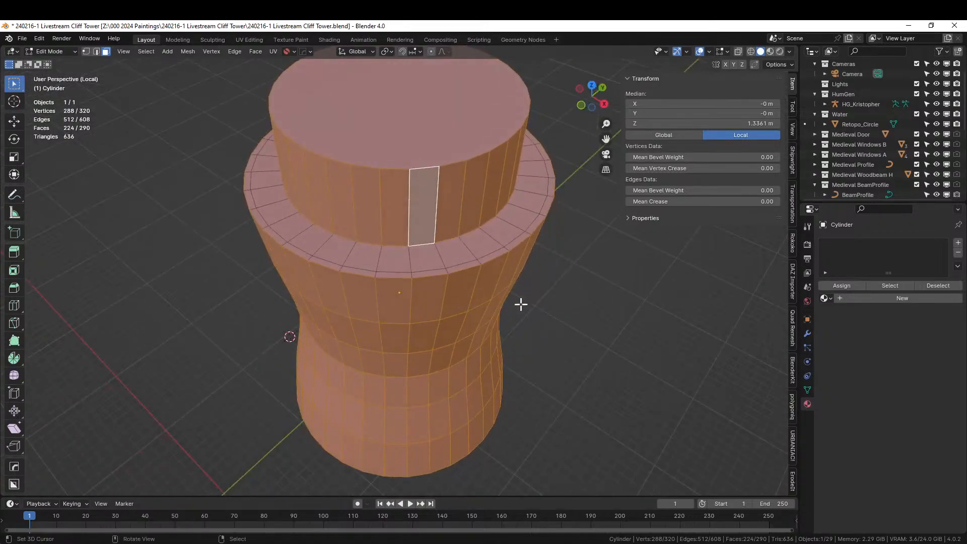
Apply Random Flow's Plate Insets to the selected tower walls with a subdivision of 1.
key("shift+q")
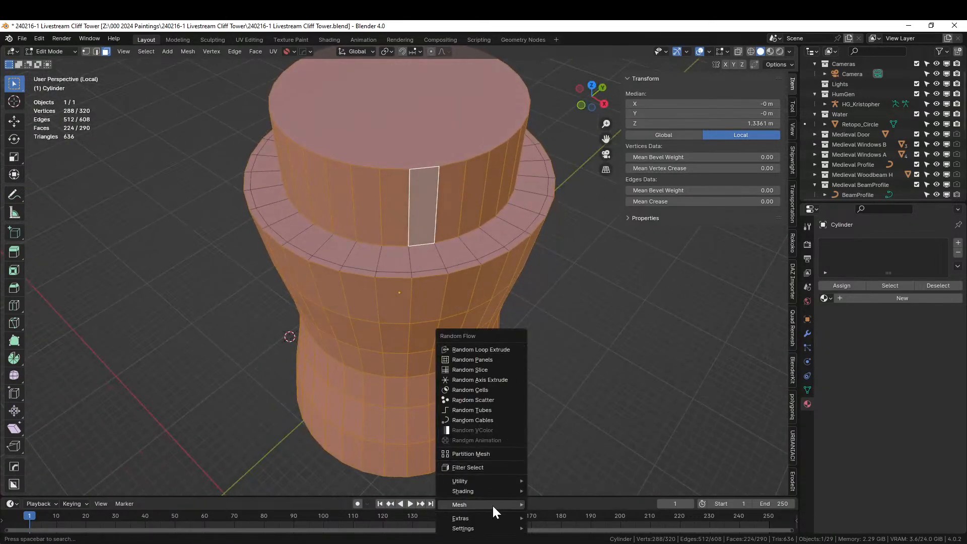
mouse_move(491, 504)
mouse_move(514, 479)
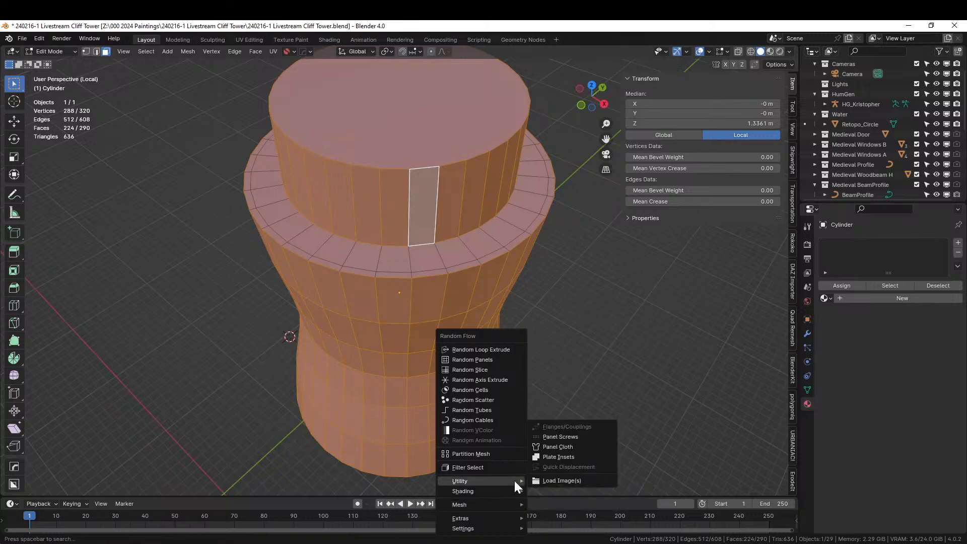
left_click(579, 455)
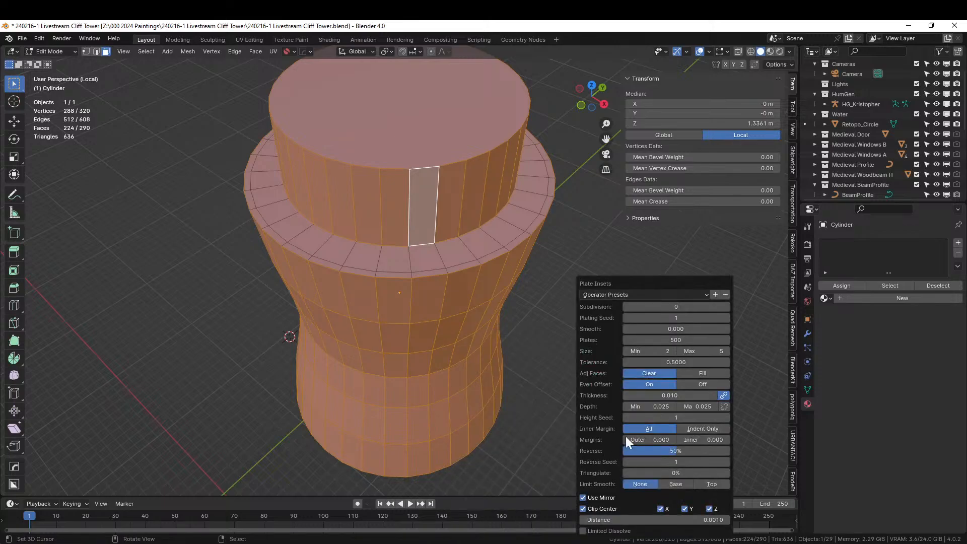
left_click(727, 307)
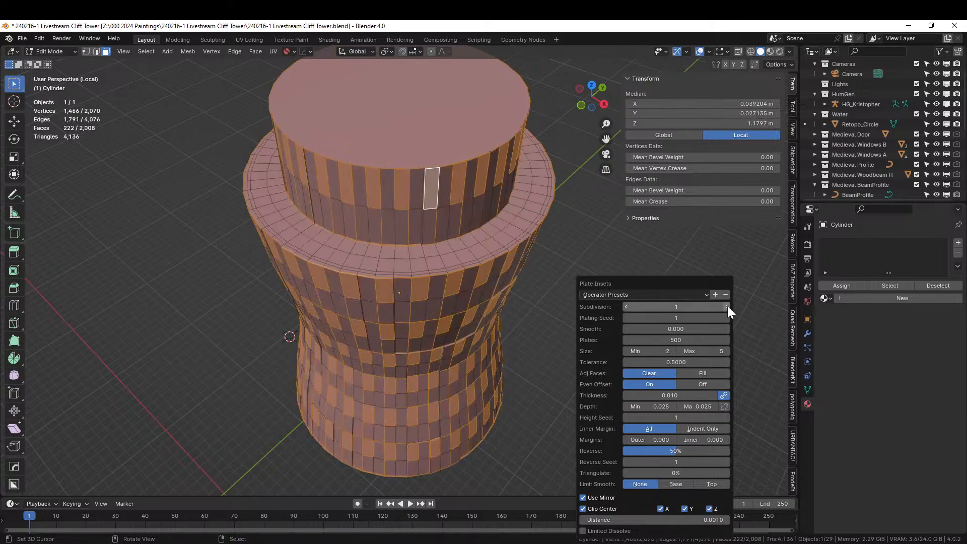
Try a maximum plate depth of 0.5 on the tower walls and reduce it to 0.250.
double_click(701, 407)
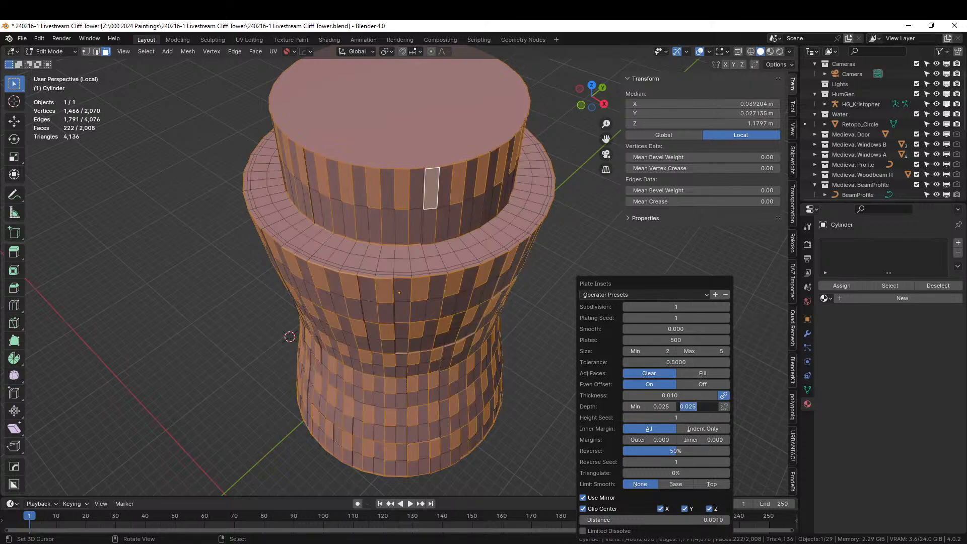
key("Return")
middle_click_drag(361, 339, 482, 308)
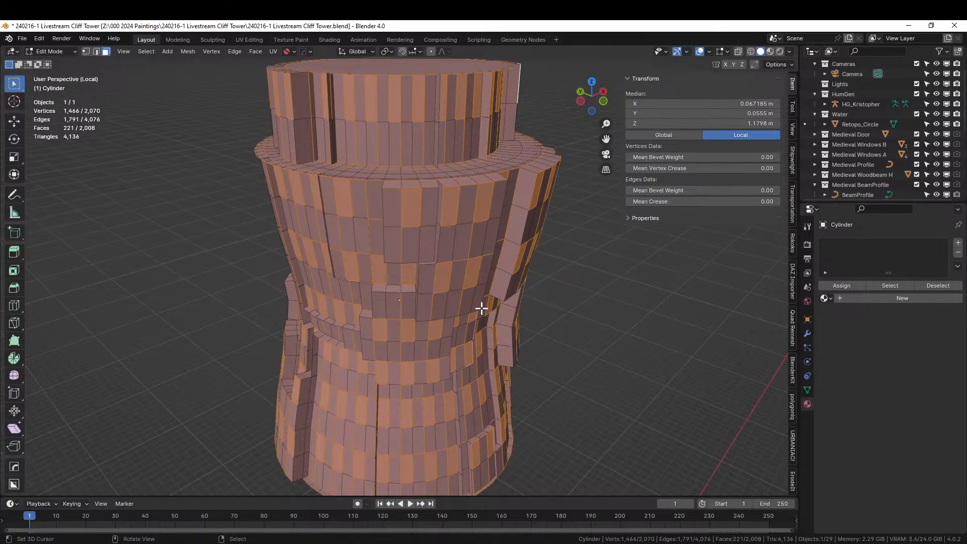
key("F9")
left_click(613, 406)
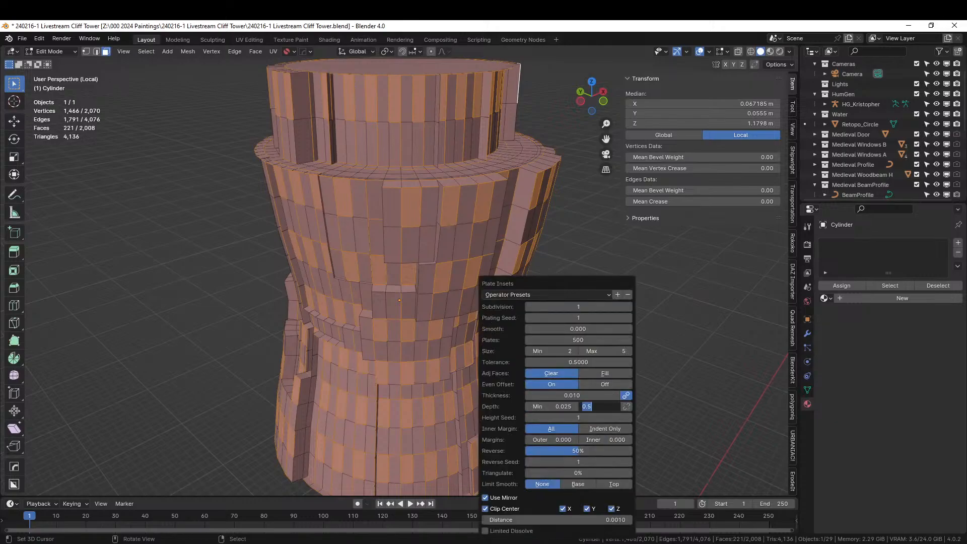
key("Return")
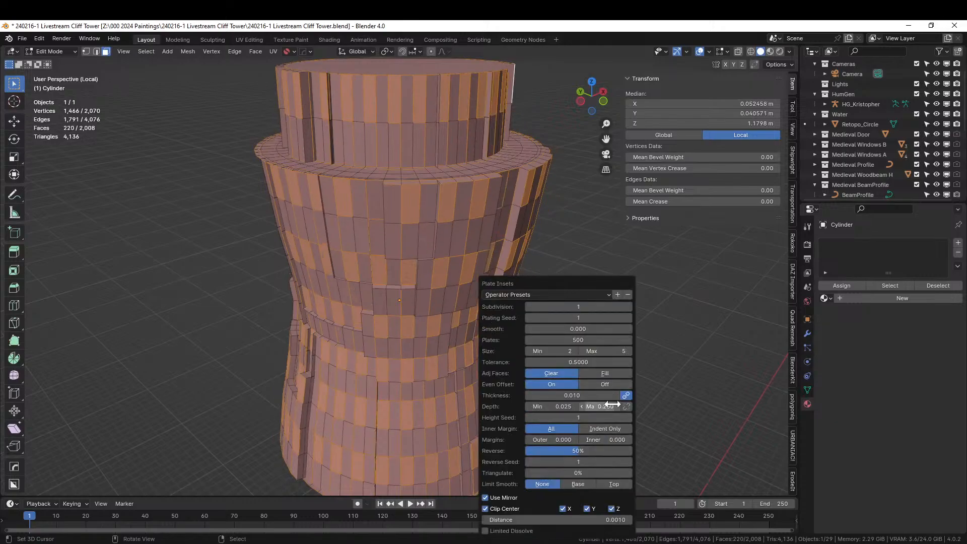
Set both the inner and outer margins of the tower's plate insets to 0.1.
left_click(606, 440)
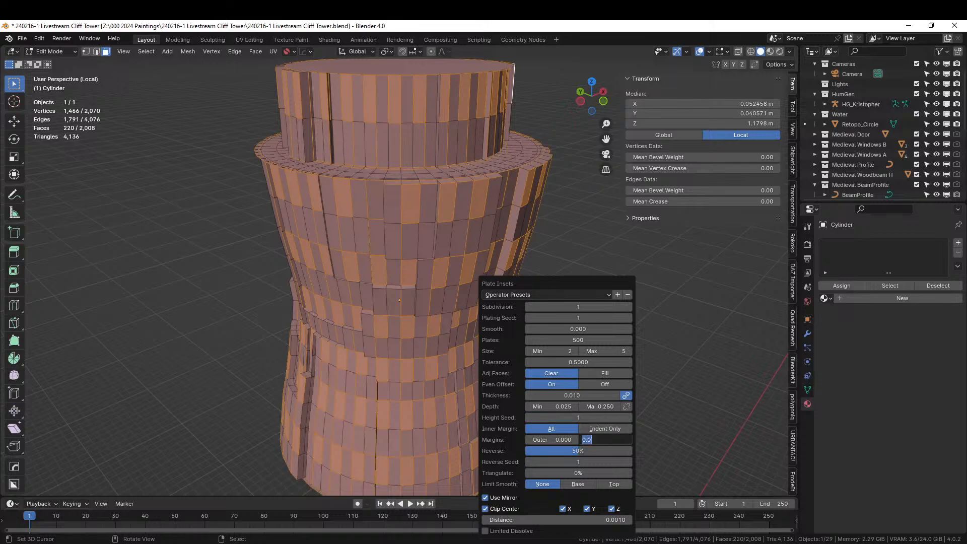
type(".1")
key("Return")
left_click(552, 440)
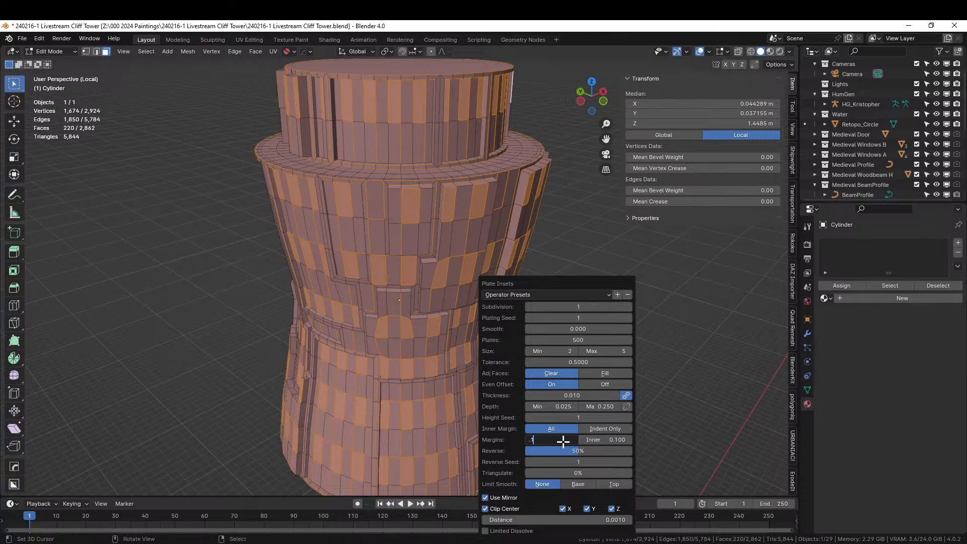
type(".1")
key("Return")
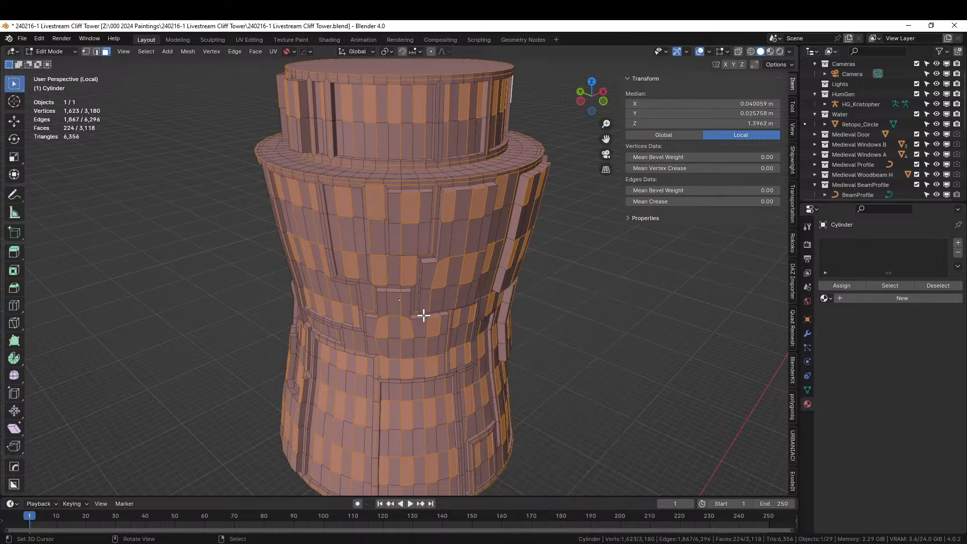
Leave Local View, clear the face selection and examine the panelled tower with its surroundings in Object Mode.
middle_click_drag(504, 334, 340, 307)
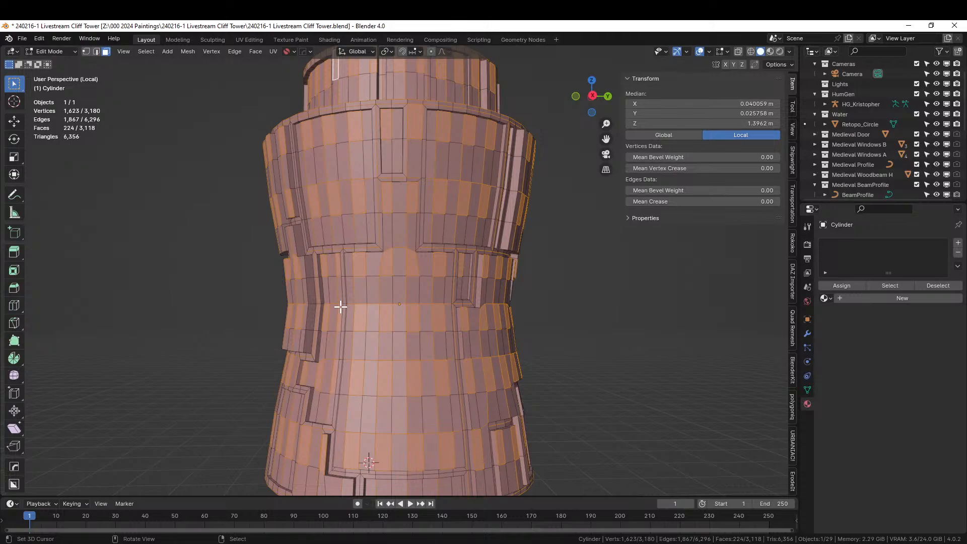
key("KP_Divide")
scroll(339, 307, "down", 3)
left_click(482, 319)
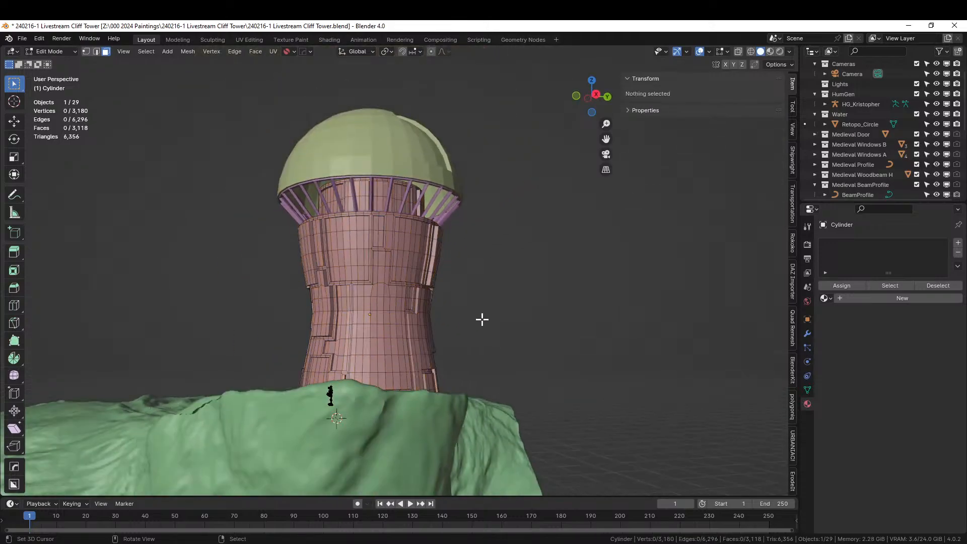
key("Tab")
middle_click_drag(484, 318, 592, 344)
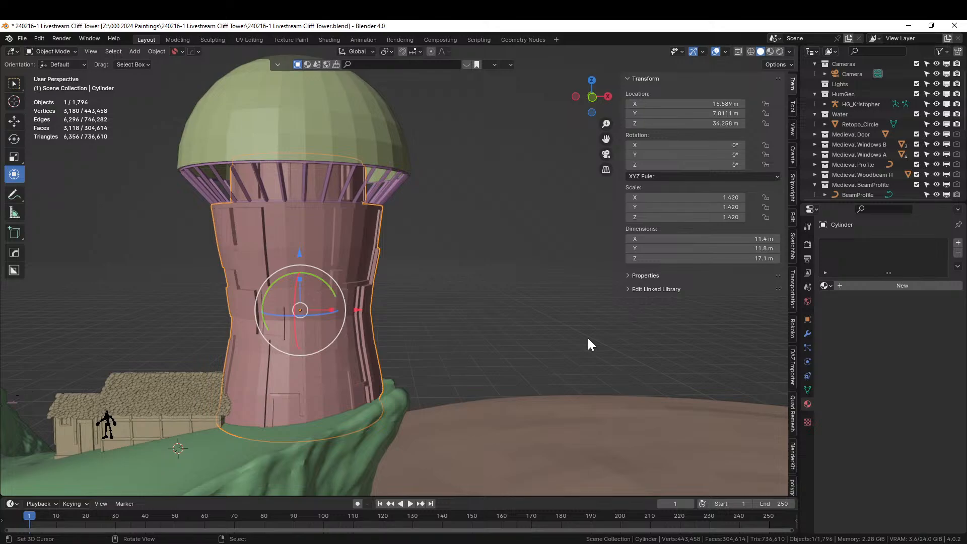
middle_click_drag(588, 336, 419, 315)
scroll(484, 304, "down", 2)
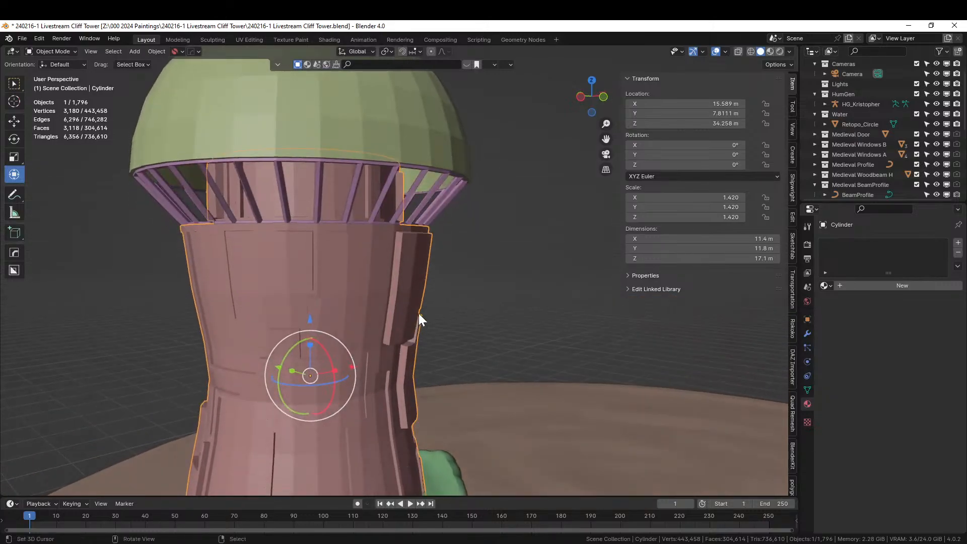
Select the slatted ring beneath the dome and apply its Wireframe modifier.
right_click(412, 194)
scroll(454, 218, "up", 3)
middle_click_drag(455, 222, 471, 258)
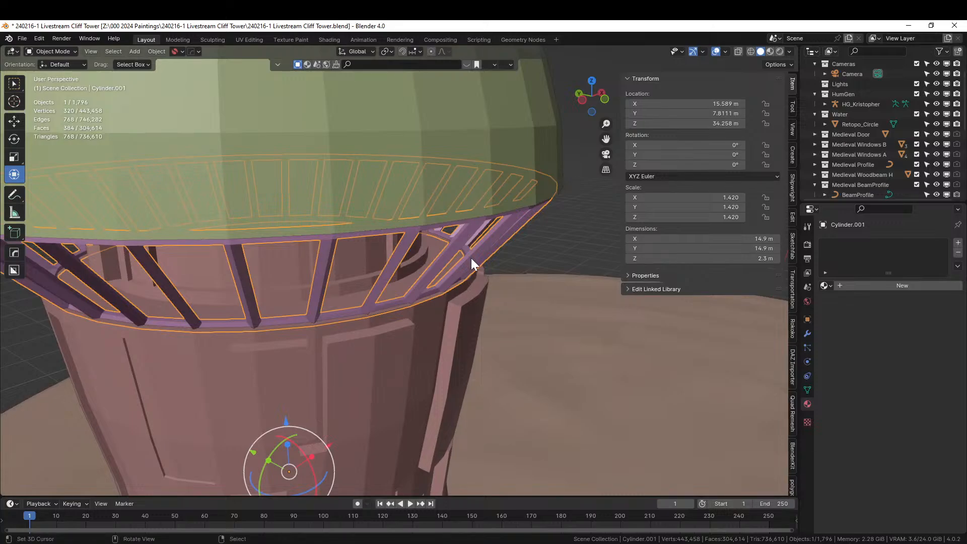
left_click(807, 333)
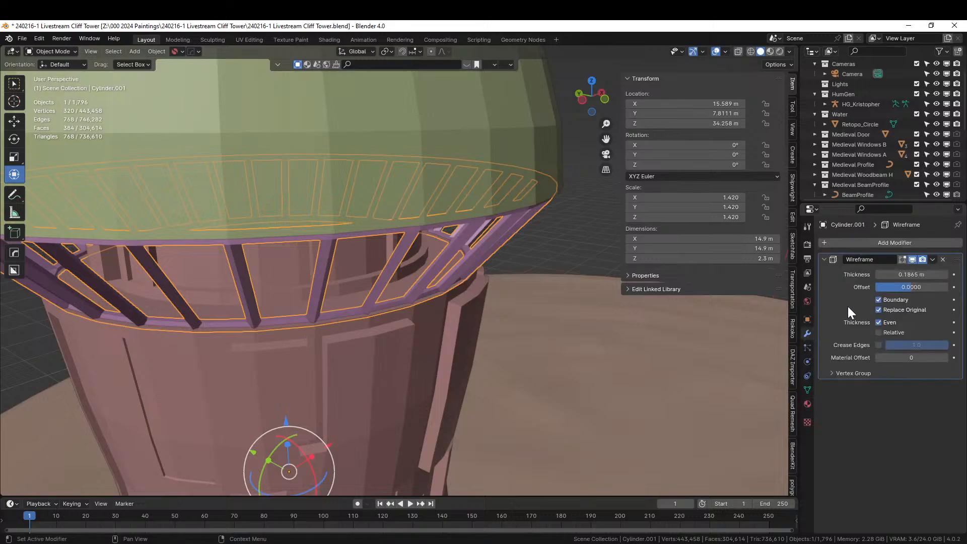
key("ctrl+a")
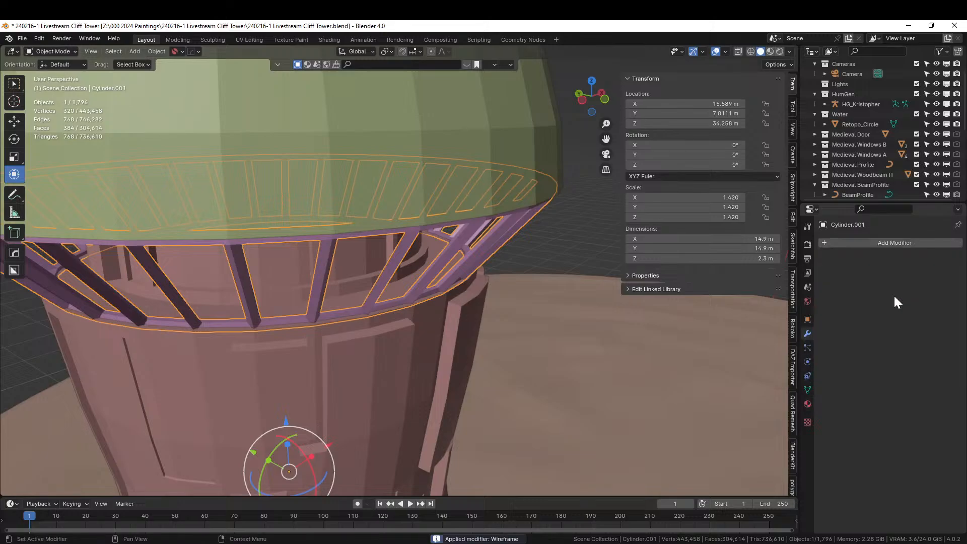
Isolate the slatted ring in Local View and select its entire mesh in Edit Mode.
key("KP_Divide")
scroll(392, 254, "up", 5)
key("Tab")
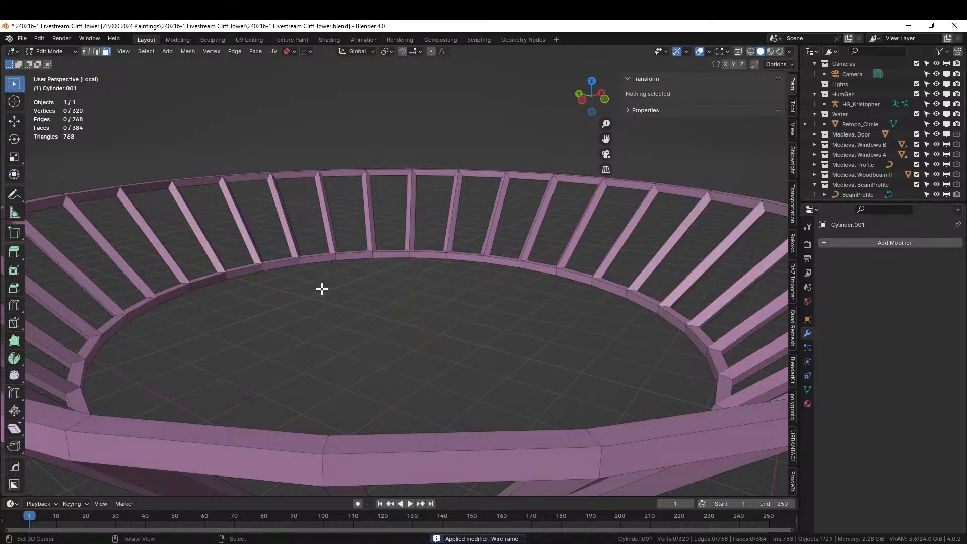
scroll(321, 290, "down", 2)
key("a")
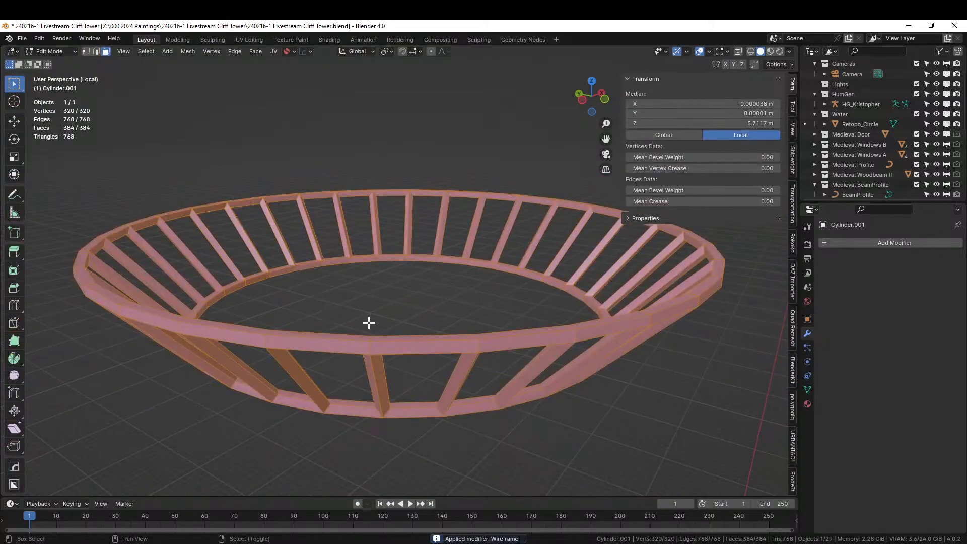
Try Plate Insets on the whole slatted ring with height seed 2, and return to the full scene in Object Mode.
right_click(369, 323)
left_click(437, 353)
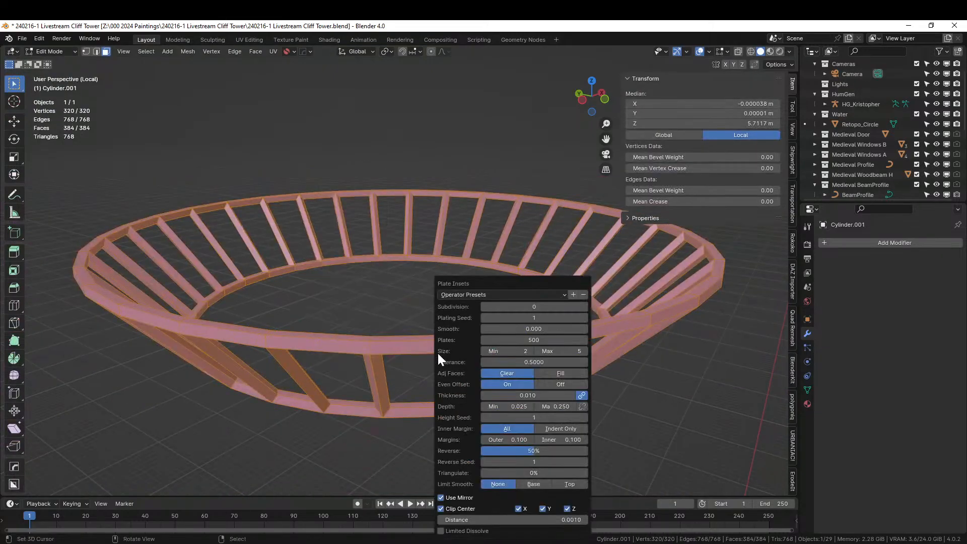
left_click(584, 418)
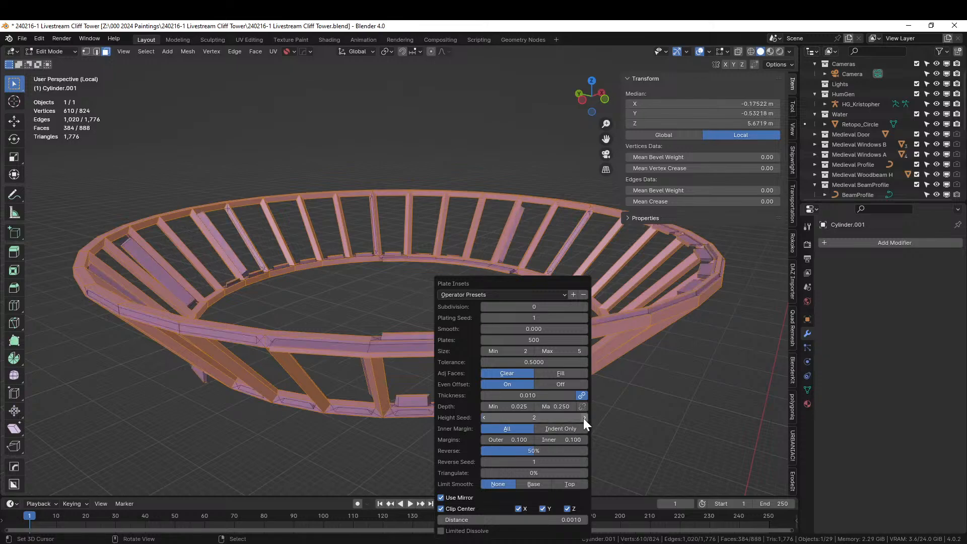
middle_click_drag(289, 289, 234, 275)
key("Tab")
middle_click_drag(346, 327, 394, 327)
key("slash")
scroll(389, 348, "down", 4)
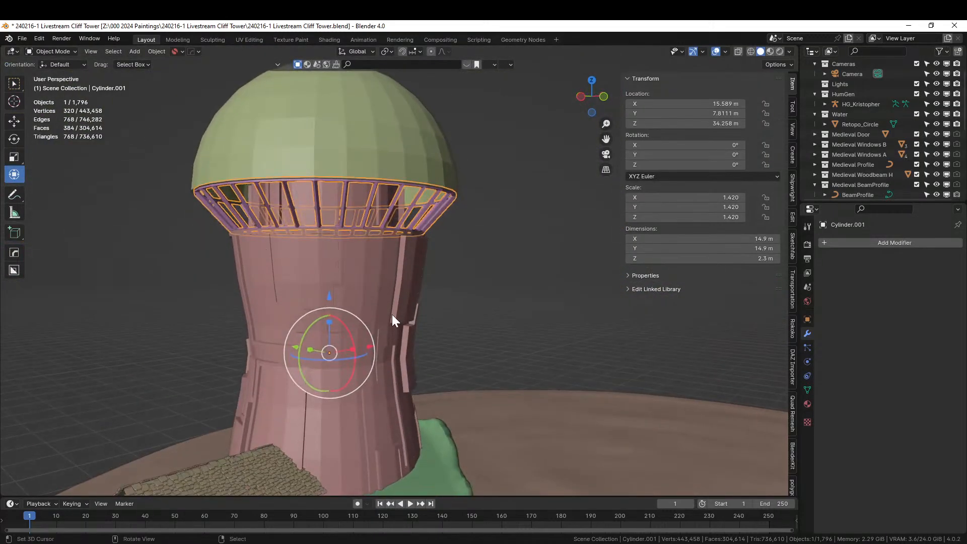
Select the dome and, in Edit Mode, select all its faces except the opening slit and the faces directly bordering it.
middle_click_drag(439, 297, 557, 356)
left_click(509, 273)
scroll(548, 338, "up", 3)
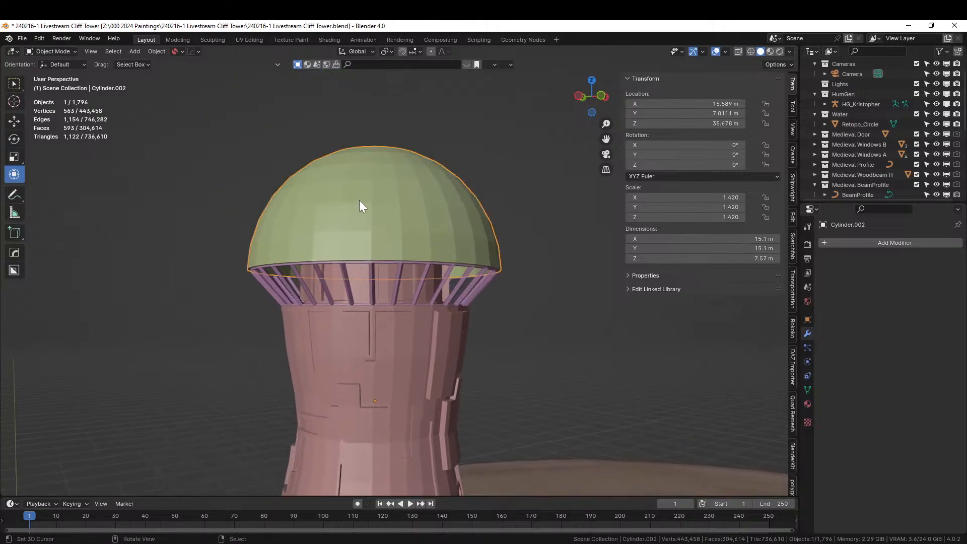
left_click(359, 201)
middle_click_drag(334, 228, 282, 261)
key("Tab")
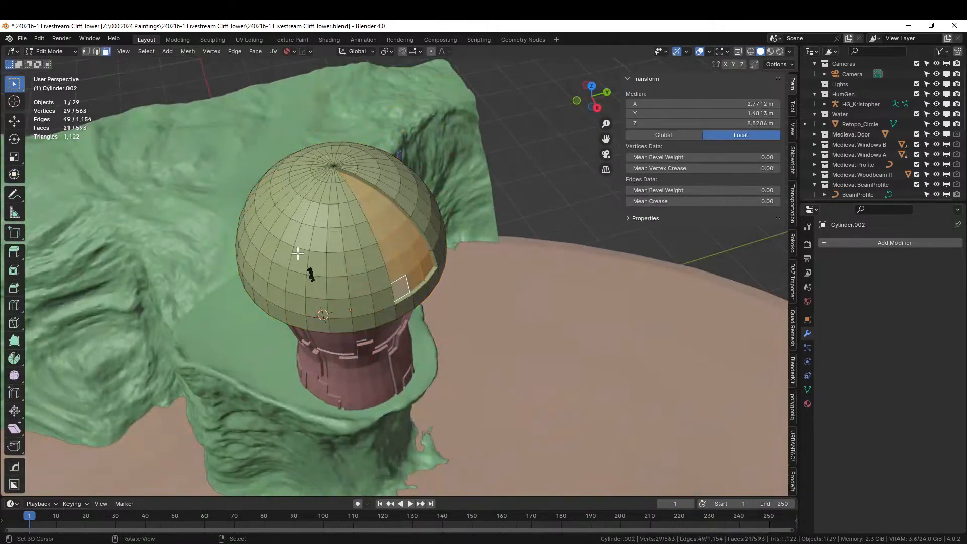
scroll(297, 254, "up", 2)
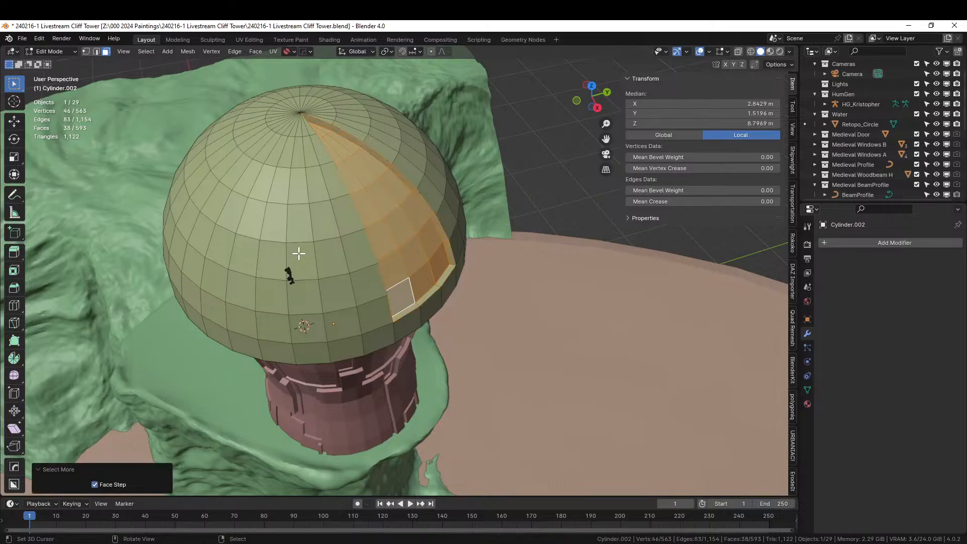
key("ctrl+i")
middle_click_drag(347, 252, 409, 238)
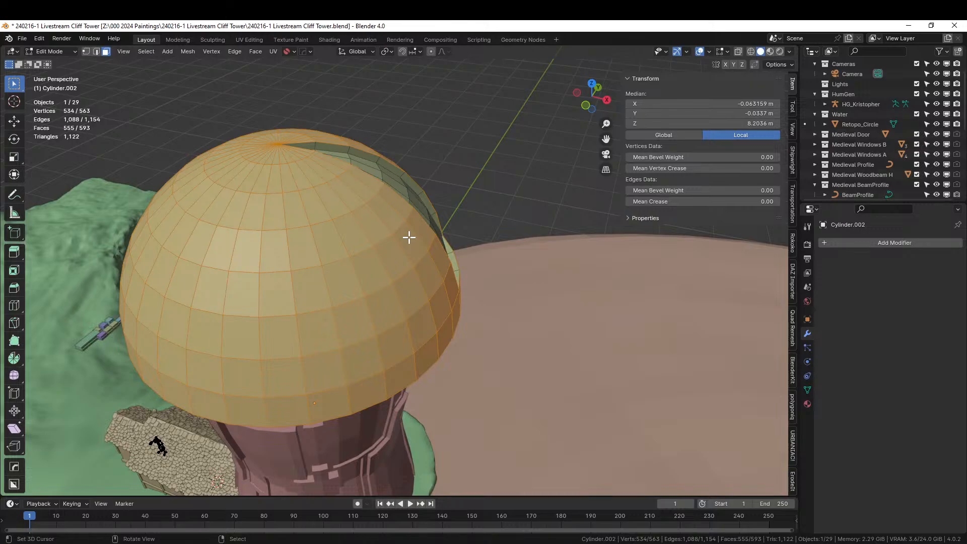
Apply Plate Insets to the selected dome faces with subdivision 1 and inner and outer margins of 0.01.
key("shift+v")
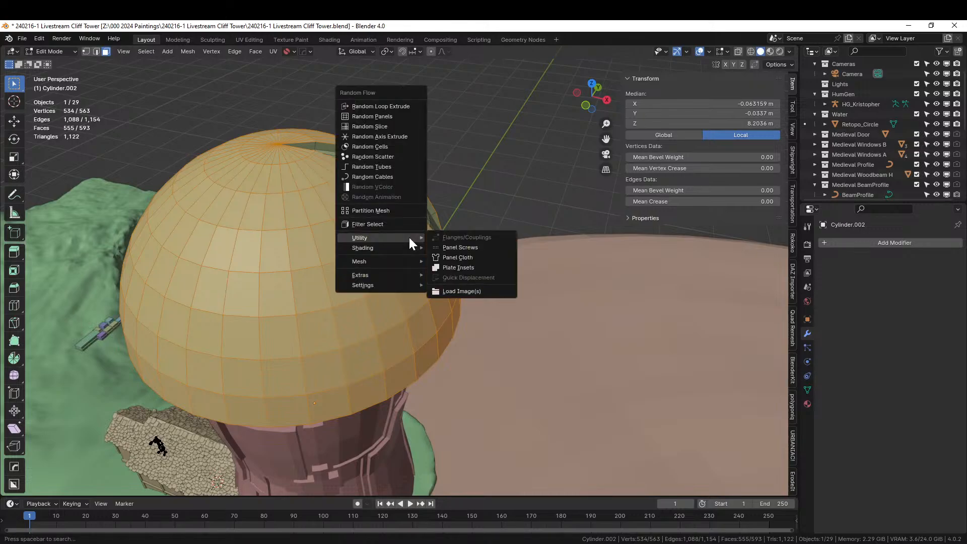
left_click(471, 267)
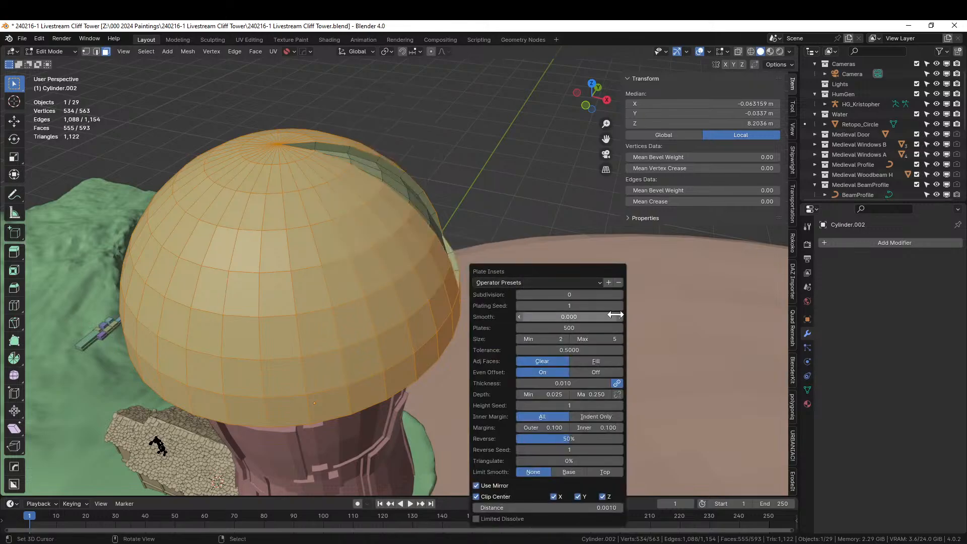
left_click(620, 295)
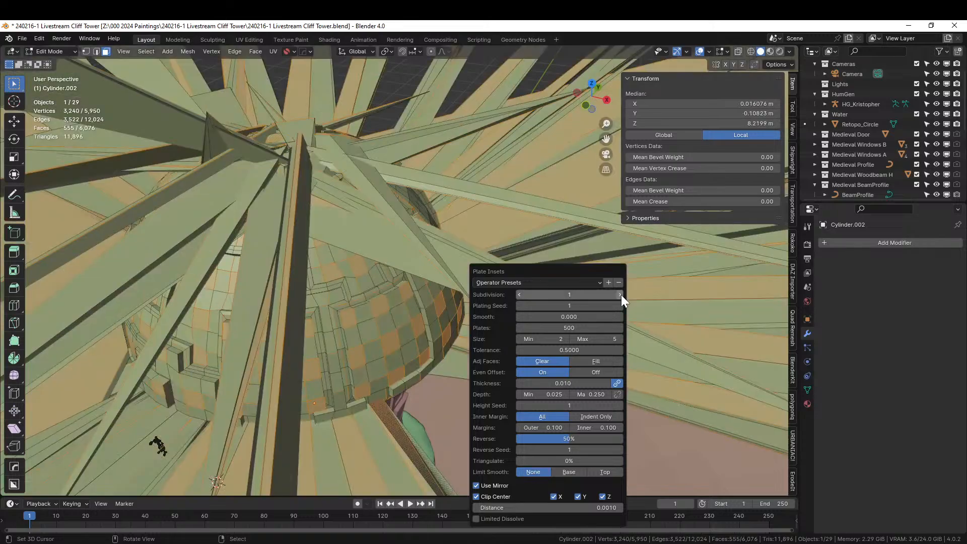
left_click(575, 427)
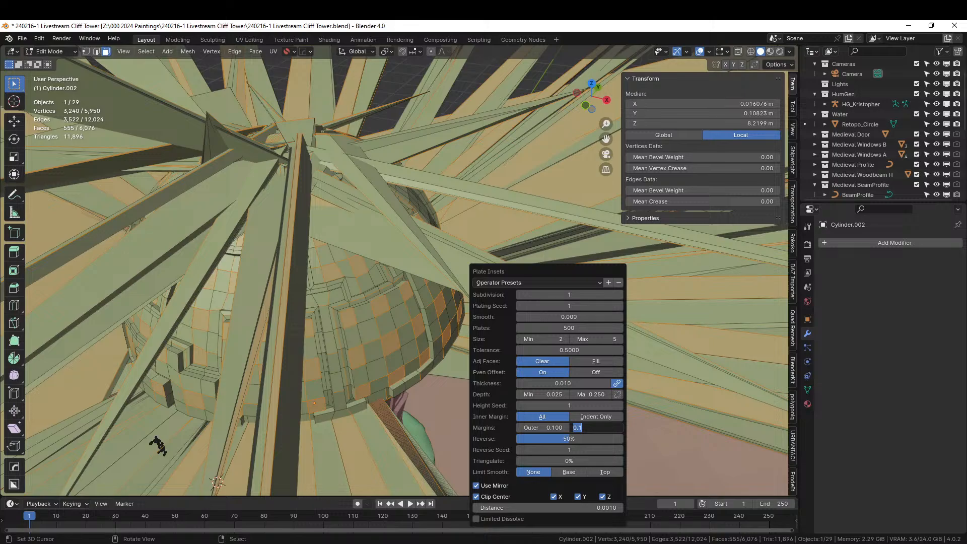
key("Return")
left_click(554, 427)
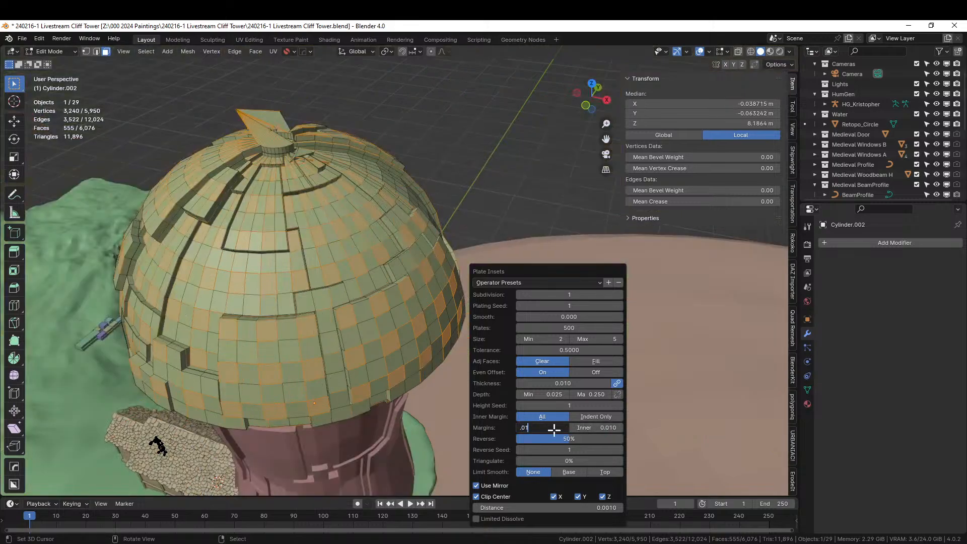
type(".01")
key("Return")
Inspect the panelled dome from several angles and return to Object Mode to view the whole tower.
middle_click_drag(280, 217, 315, 136)
left_click(405, 115)
middle_click_drag(405, 115, 308, 230)
scroll(453, 270, "up", 3)
key("Tab")
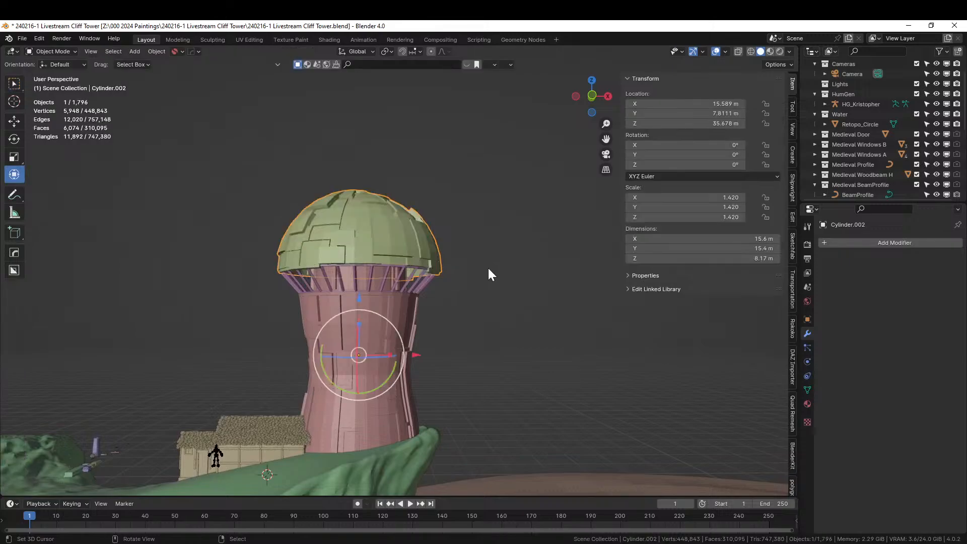
middle_click_drag(487, 267, 476, 255)
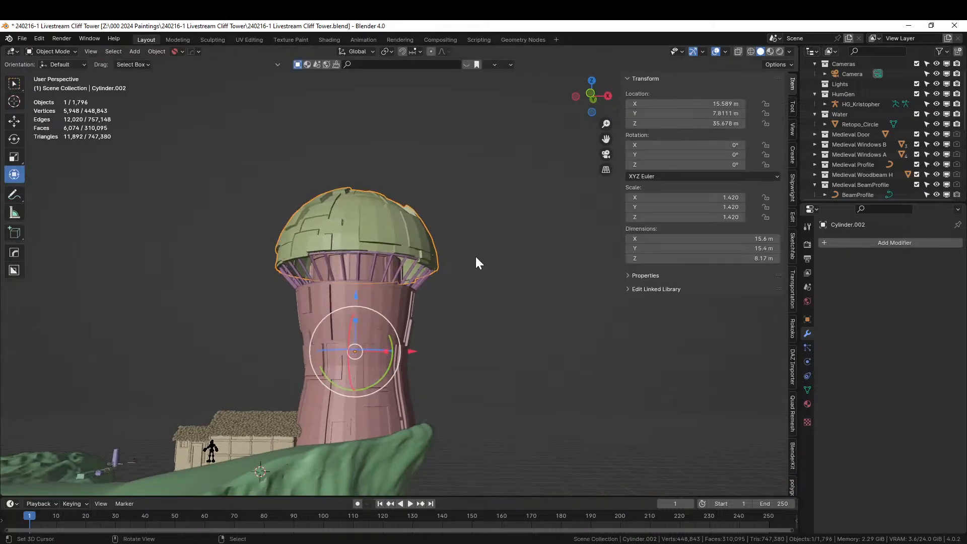
Save the file and add an Erode It effect to the selected dome without a bevel modifier.
key("ctrl+s")
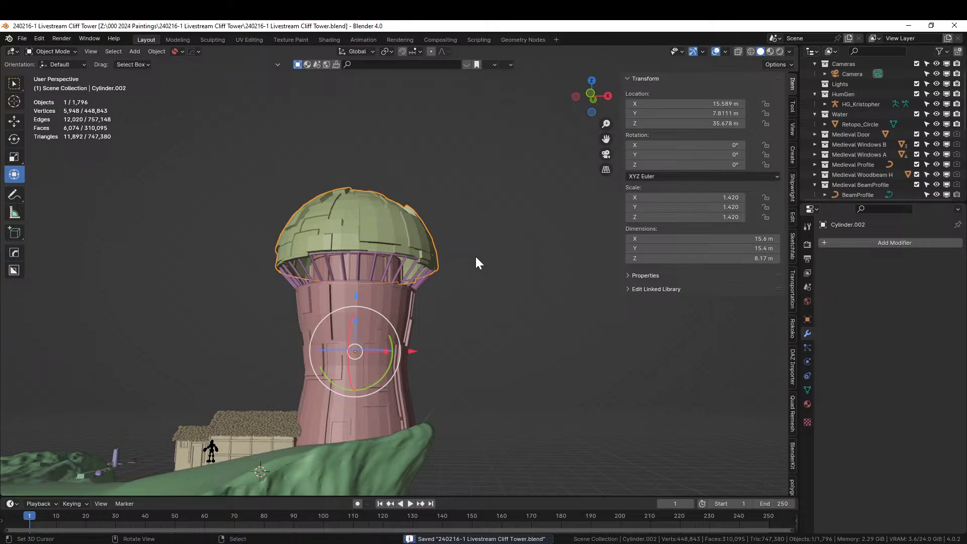
scroll(474, 296, "up", 3)
scroll(474, 296, "down", 3)
scroll(794, 367, "down", 6)
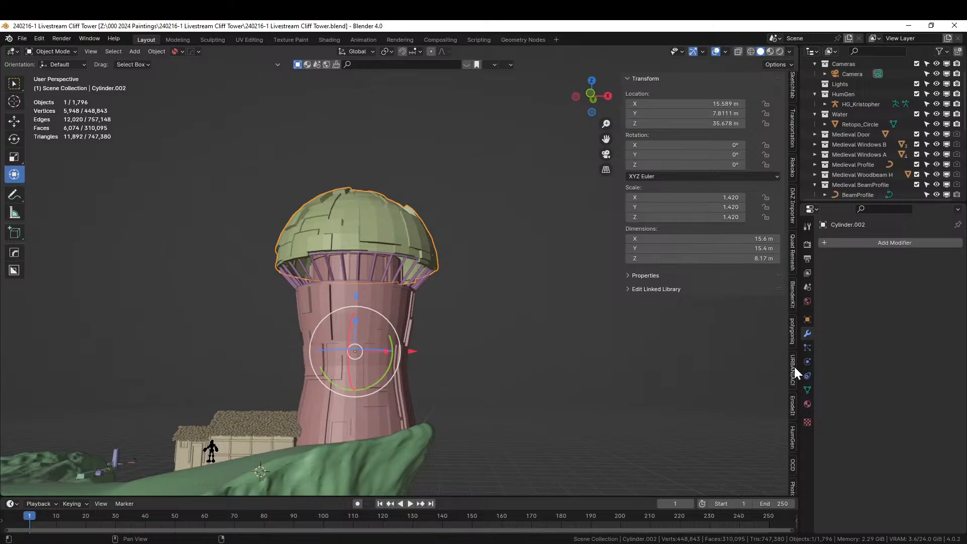
left_click(795, 406)
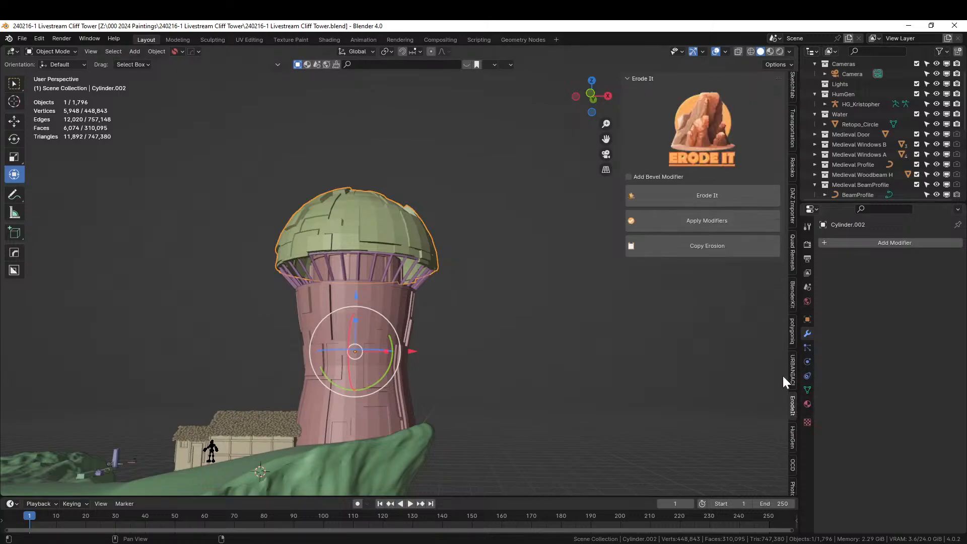
left_click(697, 198)
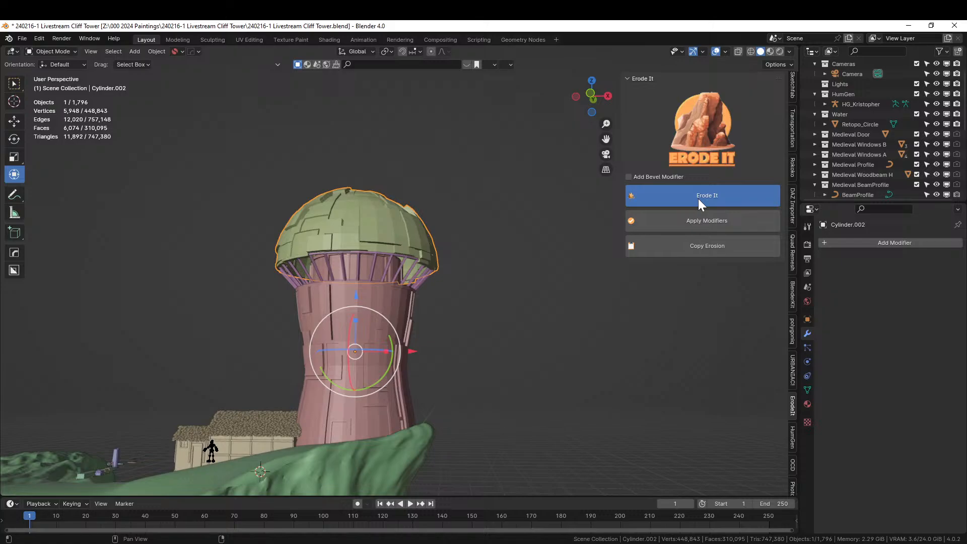
middle_click_drag(470, 231, 609, 272)
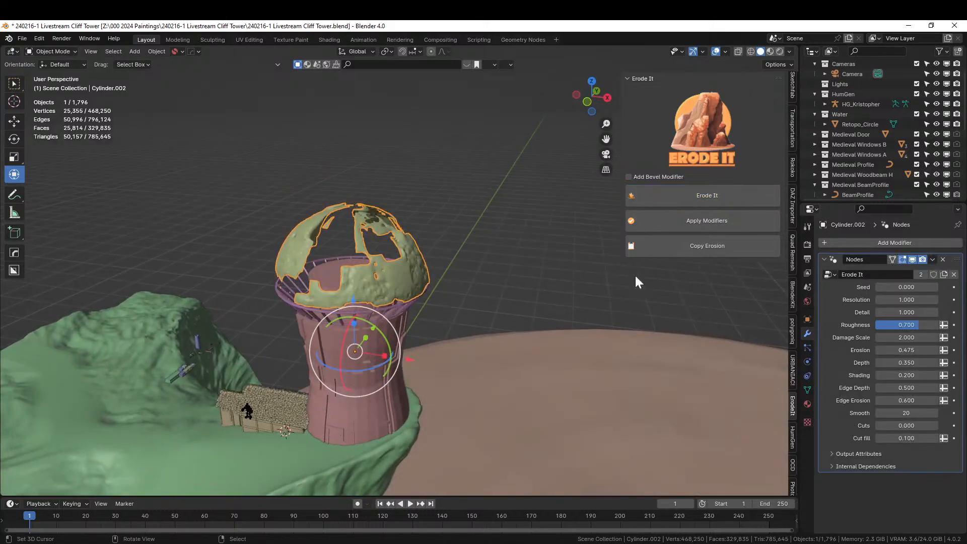
Set the resolution of the dome's Erode It modifier to 8 and check the eroded surface around its openings.
left_click(907, 300)
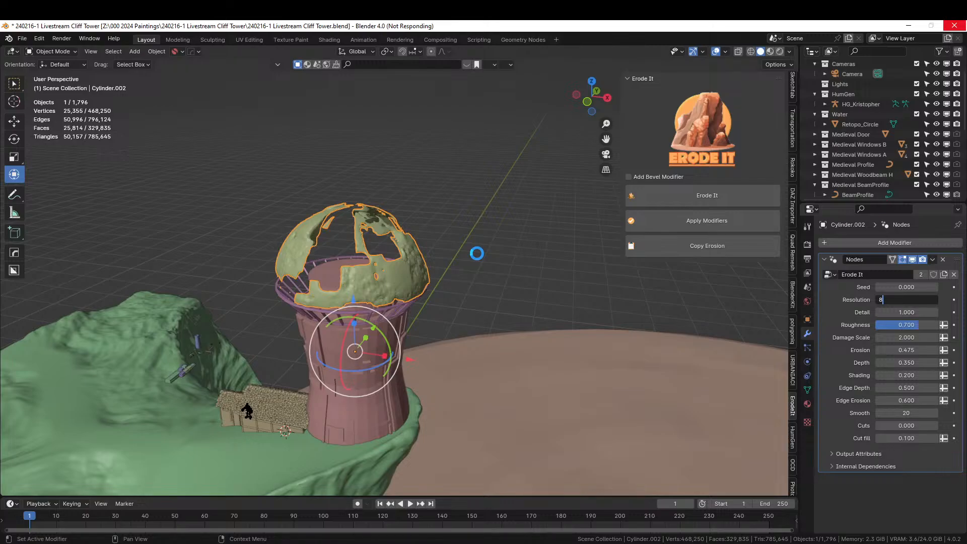
middle_click_drag(476, 252, 316, 209)
scroll(463, 189, "up", 4)
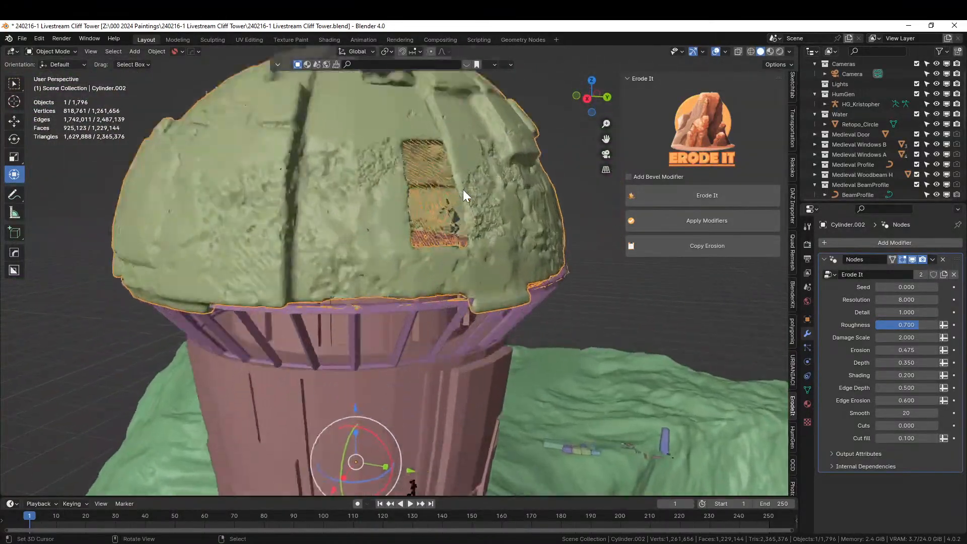
mouse_move(533, 249)
middle_mouse_down()
mouse_move(488, 309)
mouse_move(490, 363)
mouse_move(524, 340)
mouse_move(553, 277)
mouse_move(538, 278)
mouse_move(510, 351)
mouse_move(530, 325)
middle_mouse_up()
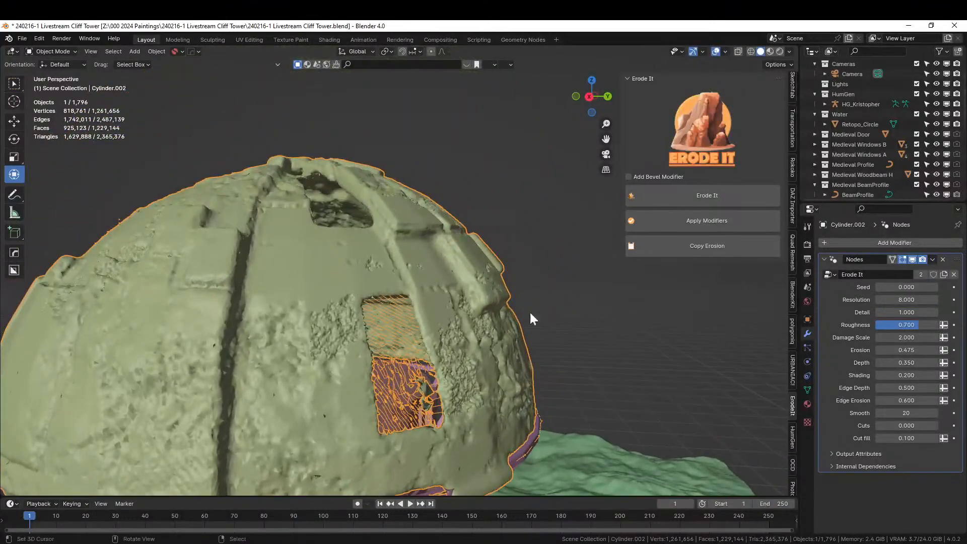
middle_click_drag(507, 196, 503, 160)
left_click(497, 182)
scroll(492, 185, "down", 2)
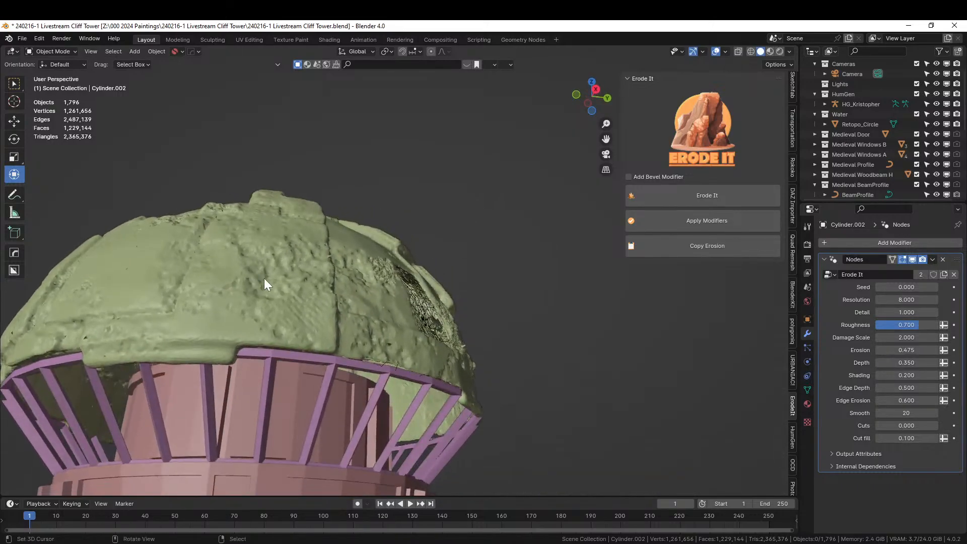
Reselect the eroded dome and apply its Erode It modifier.
scroll(264, 278, "down", 3)
middle_click_drag(339, 262, 303, 316)
scroll(497, 277, "up", 3)
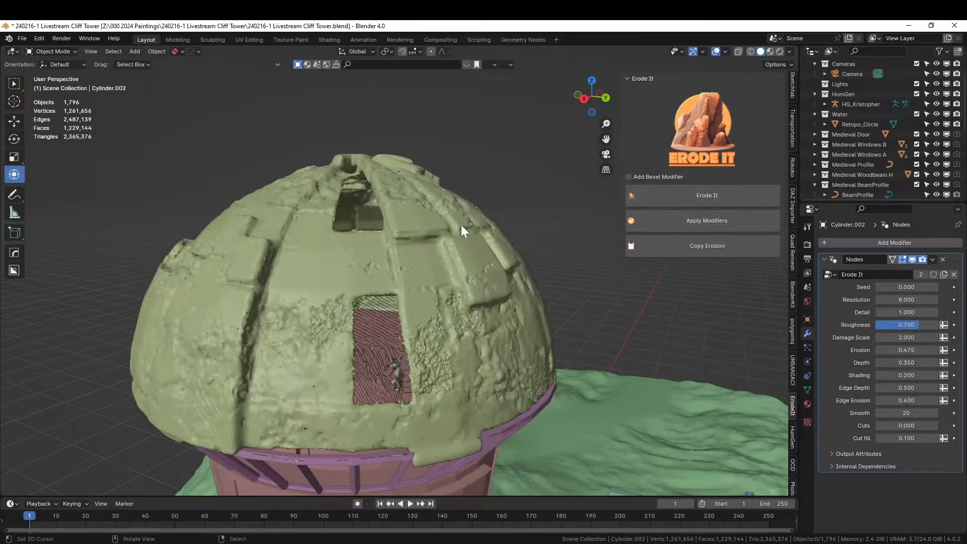
left_click(395, 207)
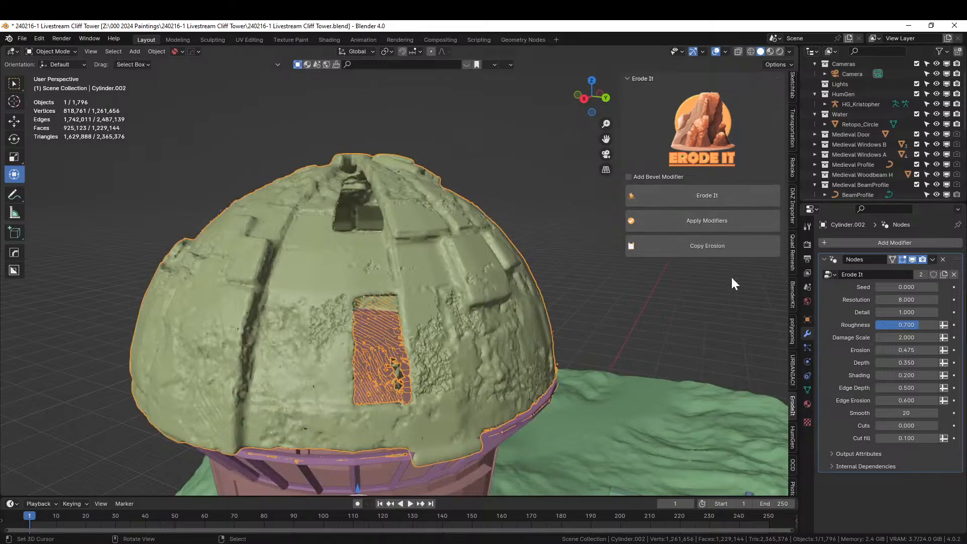
left_click(709, 220)
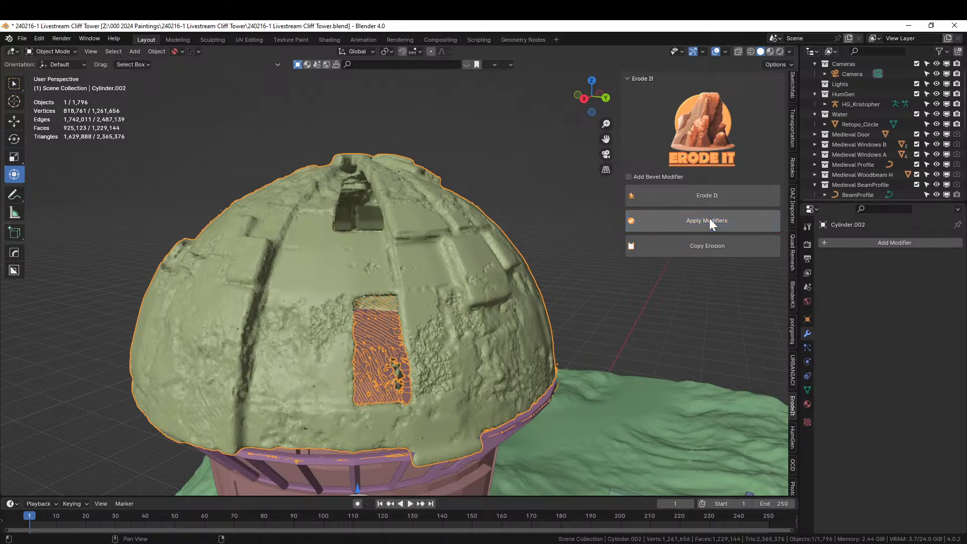
In Edit Mode, delete all dome vertices that are not linked to the main shell, and return to Object Mode.
middle_click_drag(346, 274, 374, 266)
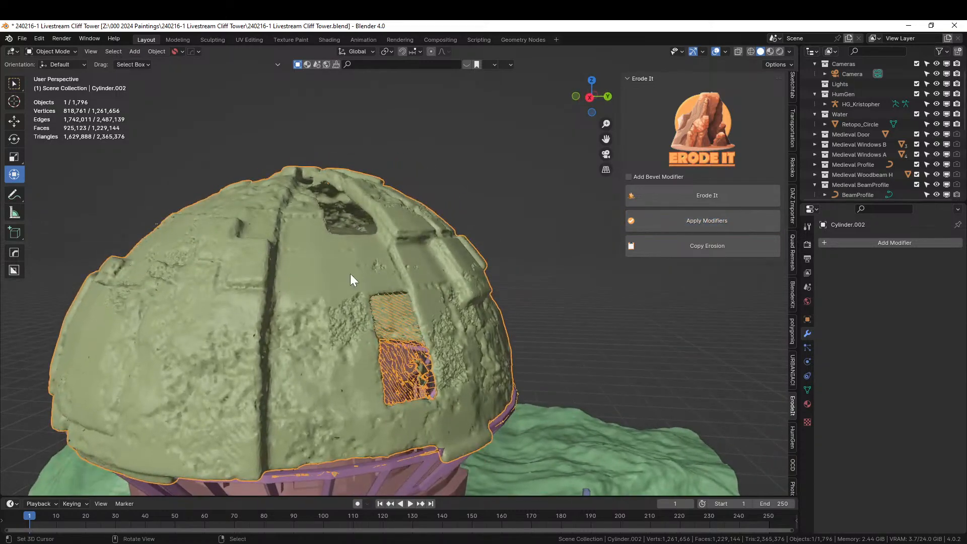
key("Tab")
scroll(348, 274, "up", 2)
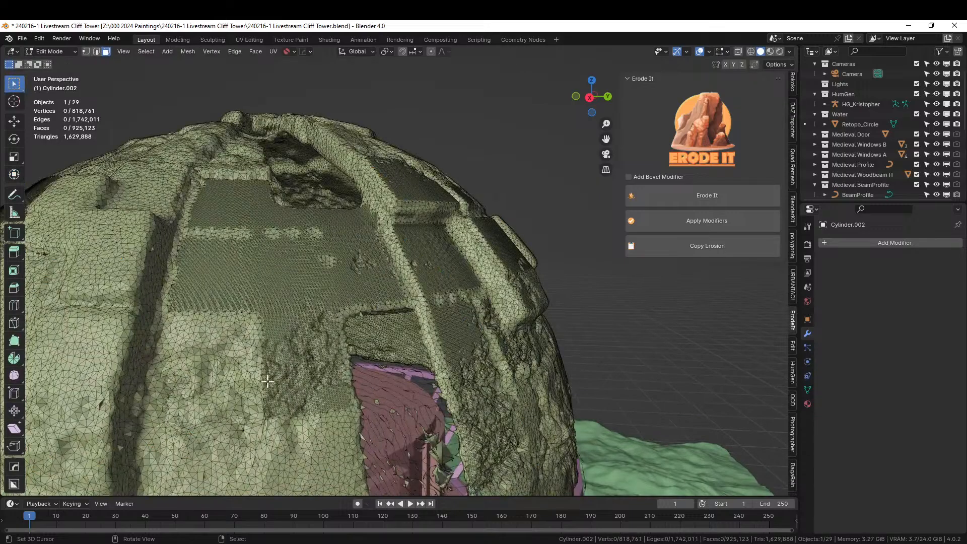
left_click(217, 364)
key("ctrl+l")
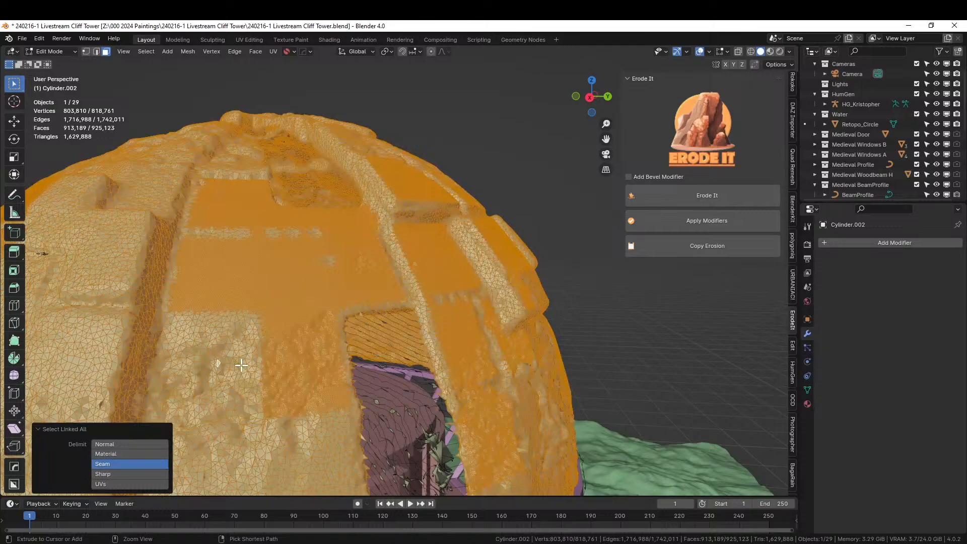
key("1")
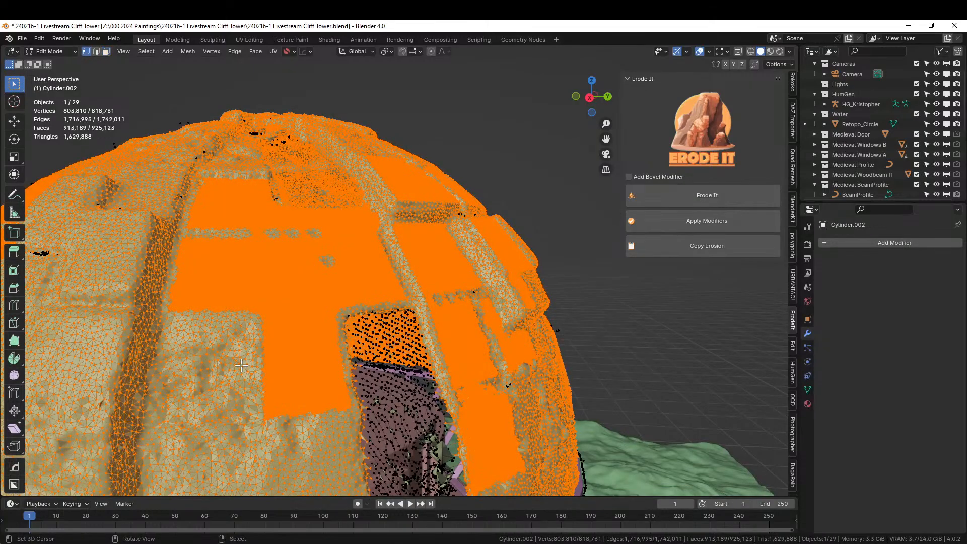
key("ctrl+i")
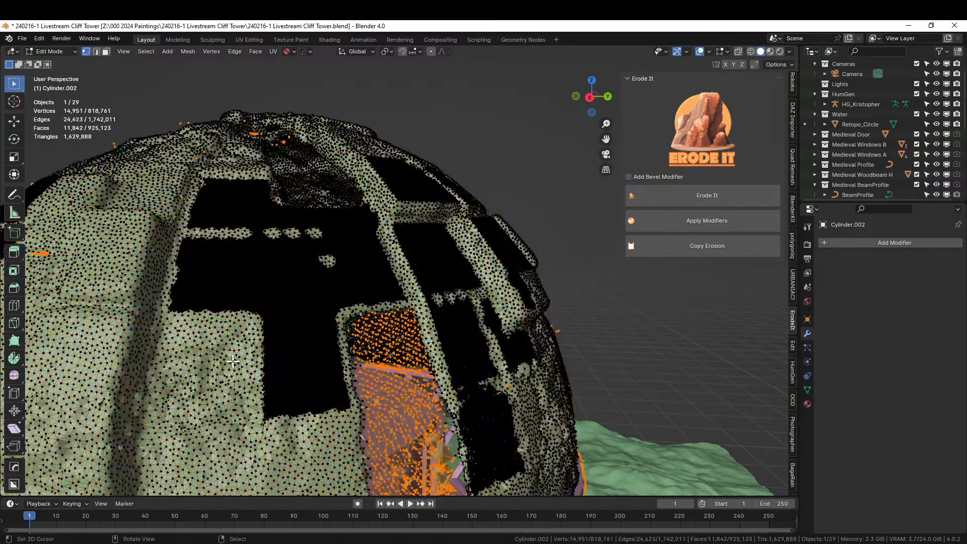
key("x")
left_click(213, 360)
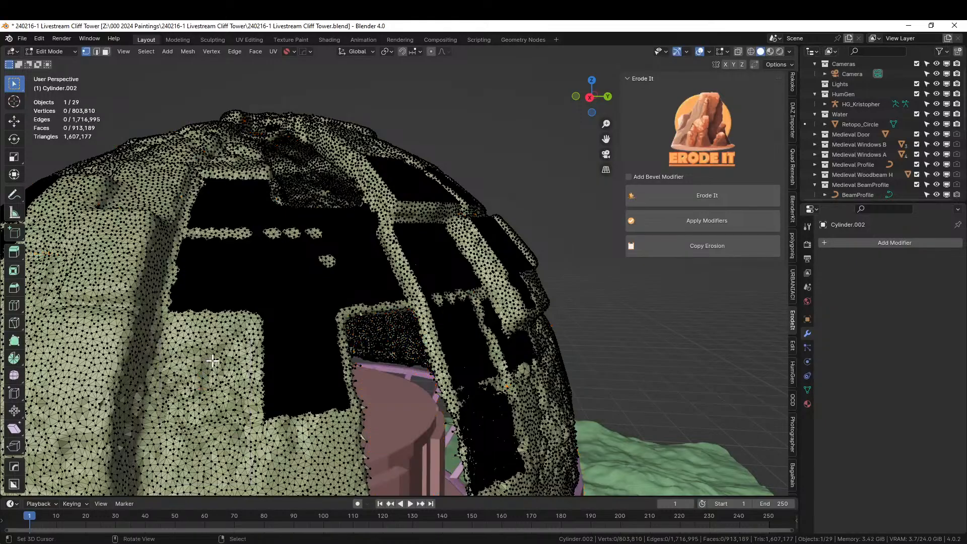
scroll(302, 342, "down", 5)
key("Tab")
Inspect the cleaned dome and its openings up close, deselect it, and save the file.
middle_click_drag(537, 288, 549, 267)
scroll(541, 268, "up", 6)
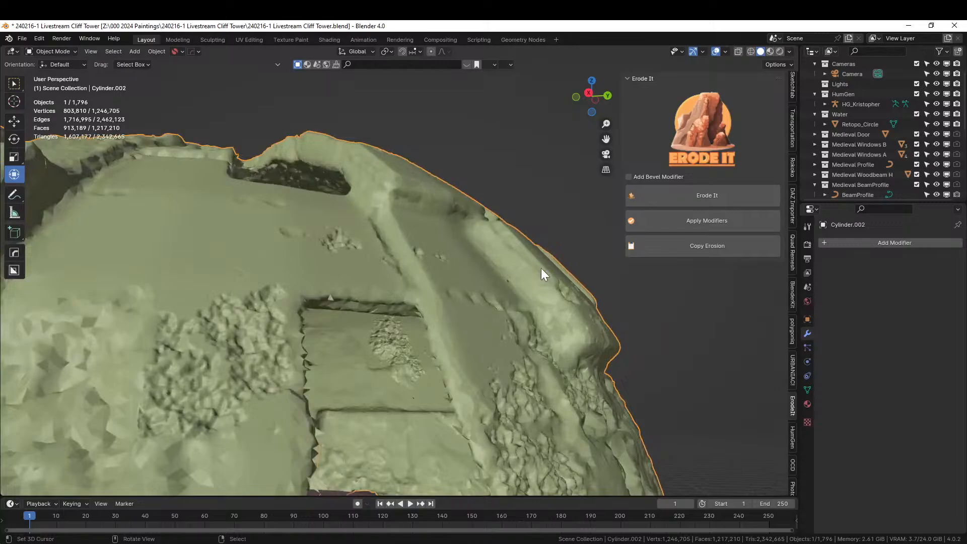
middle_click_drag(217, 361, 198, 383)
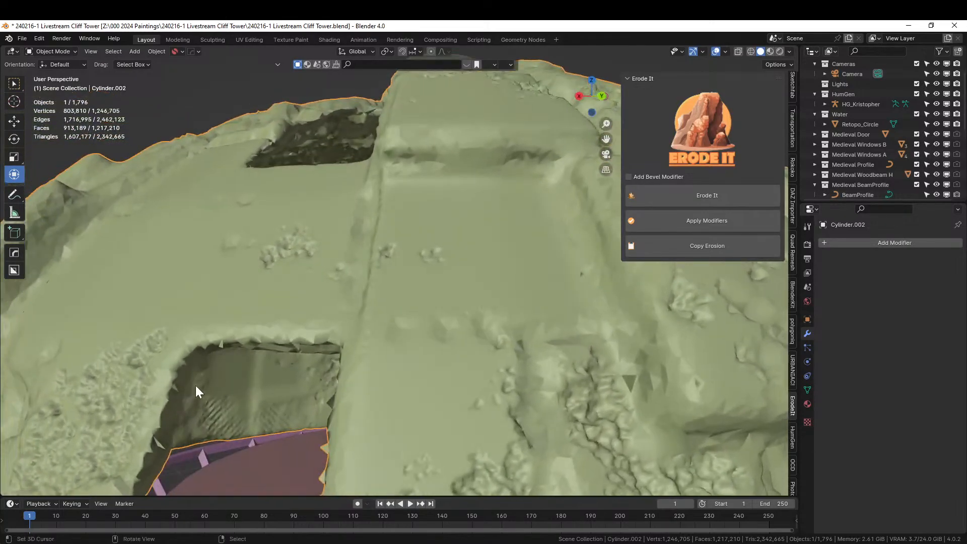
scroll(222, 331, "down", 7)
right_click(251, 182)
middle_click_drag(252, 186, 366, 172)
scroll(359, 184, "down", 2)
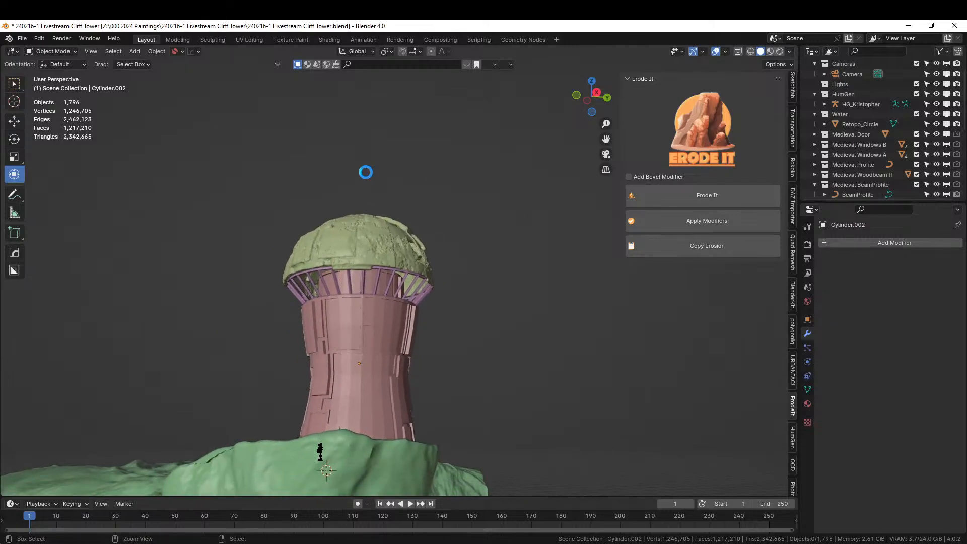
key("ctrl+s")
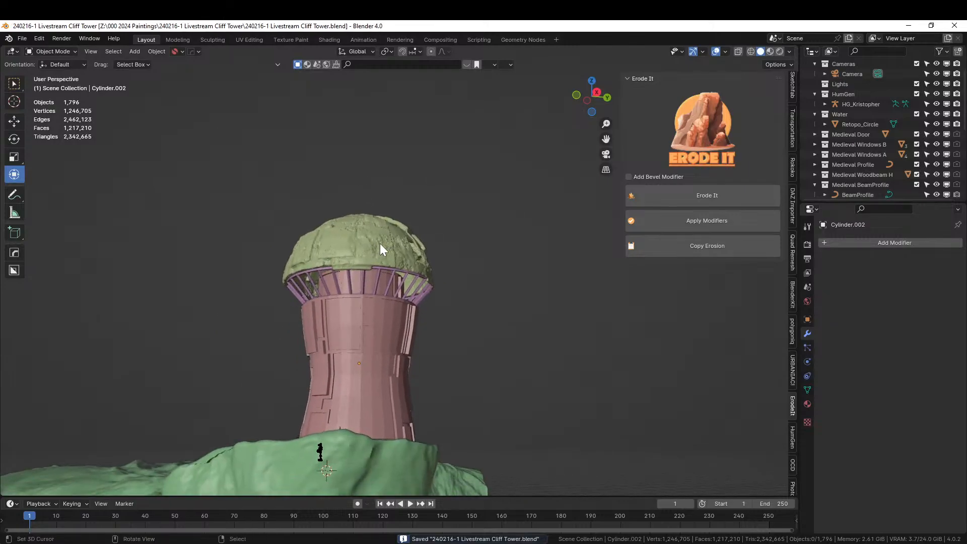
Add an Erode It effect to the tower body with resolution 8.
left_click(367, 325)
left_click(717, 195)
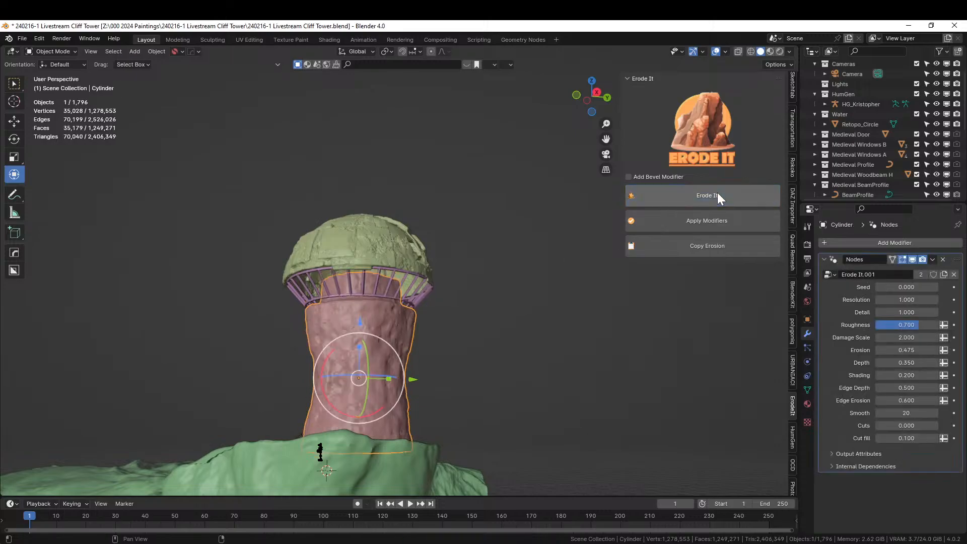
left_click(885, 304)
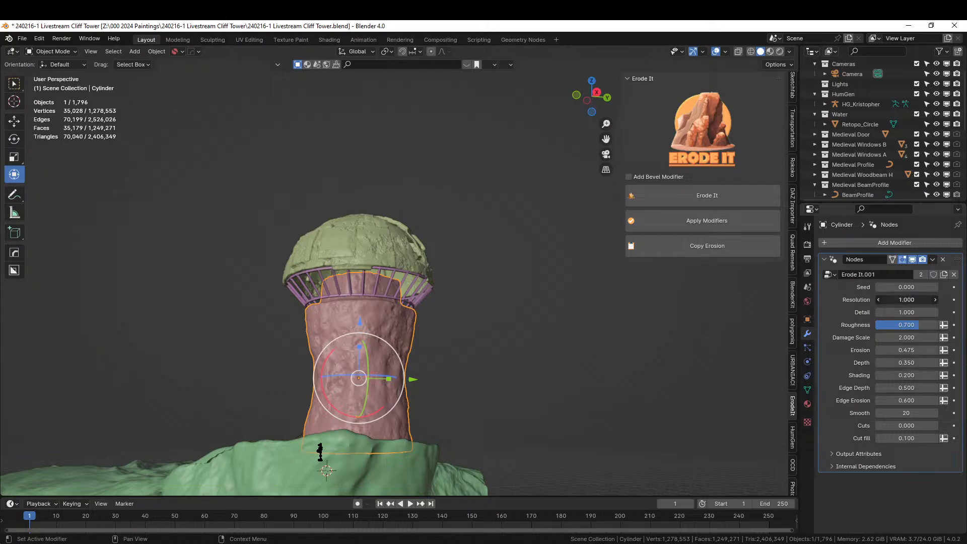
type("8")
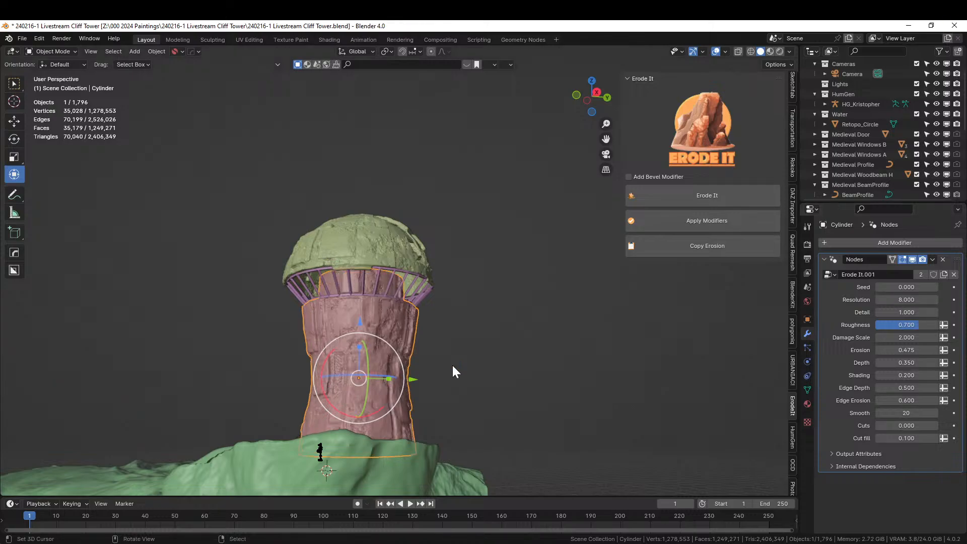
Check the tower body's erosion from several sides and apply its Erode It modifier.
scroll(452, 366, "up", 4)
mouse_move(446, 372)
middle_mouse_down()
mouse_move(431, 397)
mouse_move(358, 408)
mouse_move(350, 428)
mouse_move(376, 470)
mouse_move(428, 463)
mouse_move(466, 393)
mouse_move(492, 369)
mouse_move(531, 367)
mouse_move(440, 389)
middle_mouse_up()
scroll(530, 362, "down", 5)
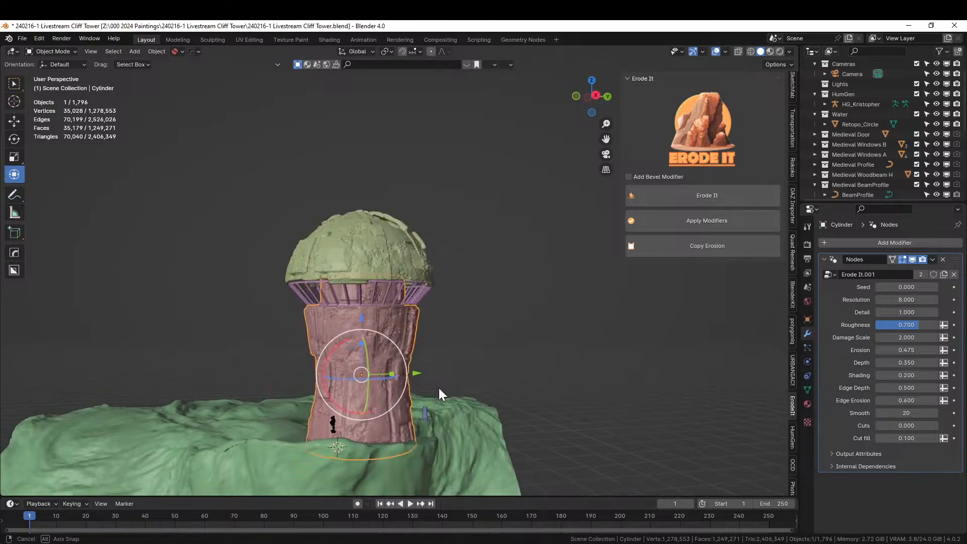
scroll(439, 387, "up", 5)
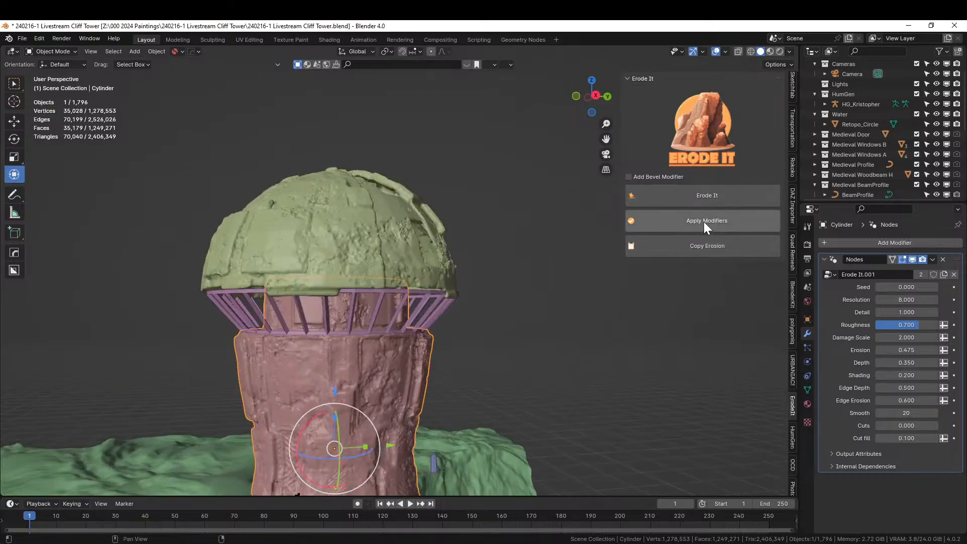
middle_click_drag(497, 328, 776, 237)
scroll(524, 396, "down", 2)
left_click(718, 220)
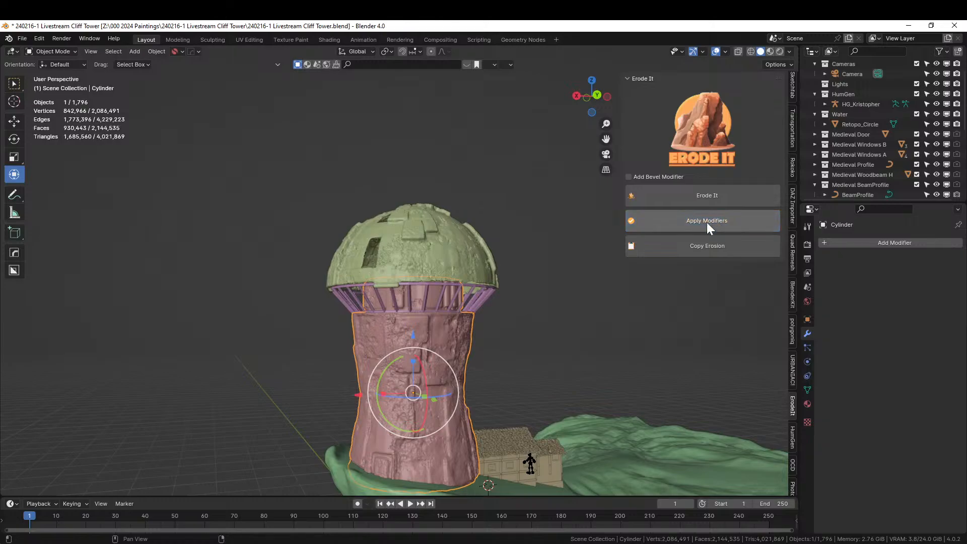
Add an Erode It effect to the slatted ring under the dome with resolution 12, and view it from another side.
scroll(617, 359, "up", 3)
left_click(571, 325)
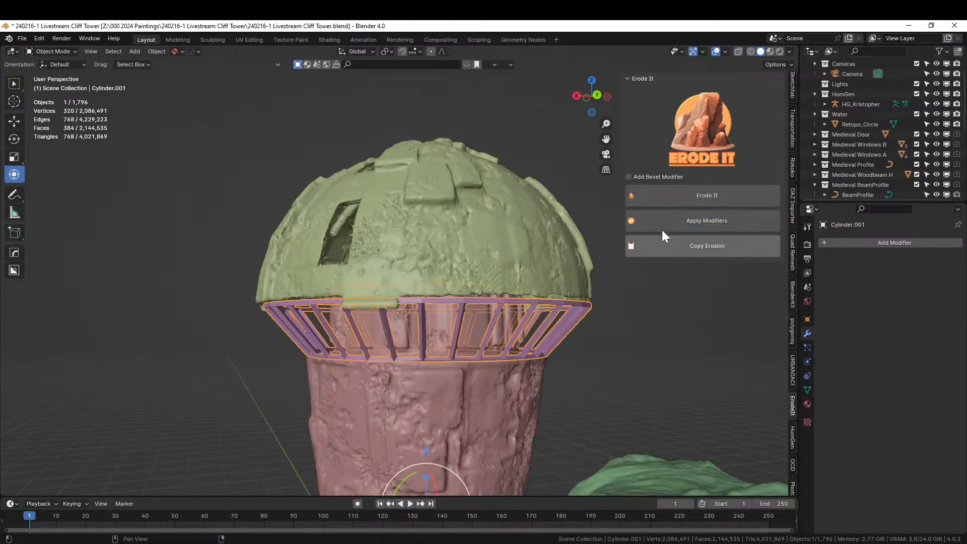
left_click(700, 198)
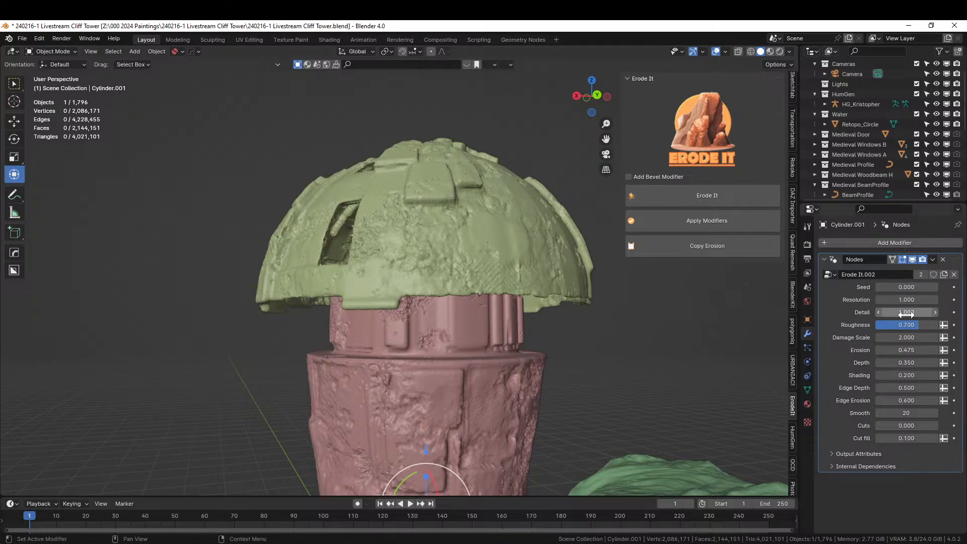
double_click(901, 300)
type("12")
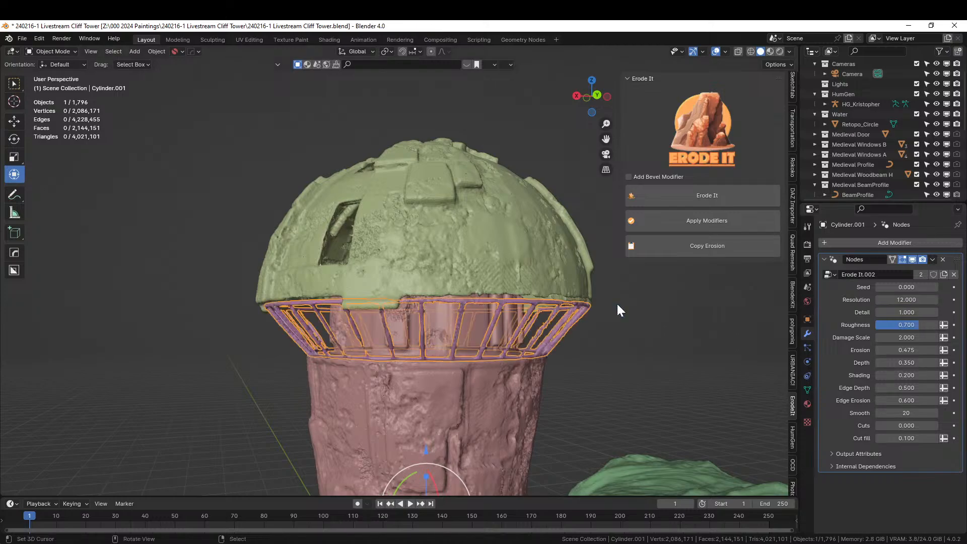
middle_click_drag(584, 304, 331, 309)
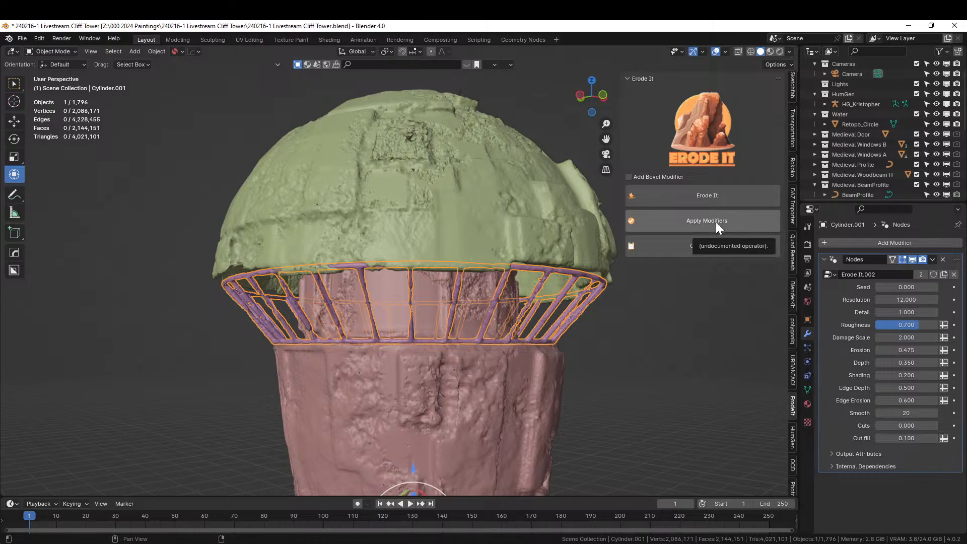
Set the slatted ring's Erode It resolution to 15, check the slats up close, and apply the modifier.
left_click(907, 299)
type("15")
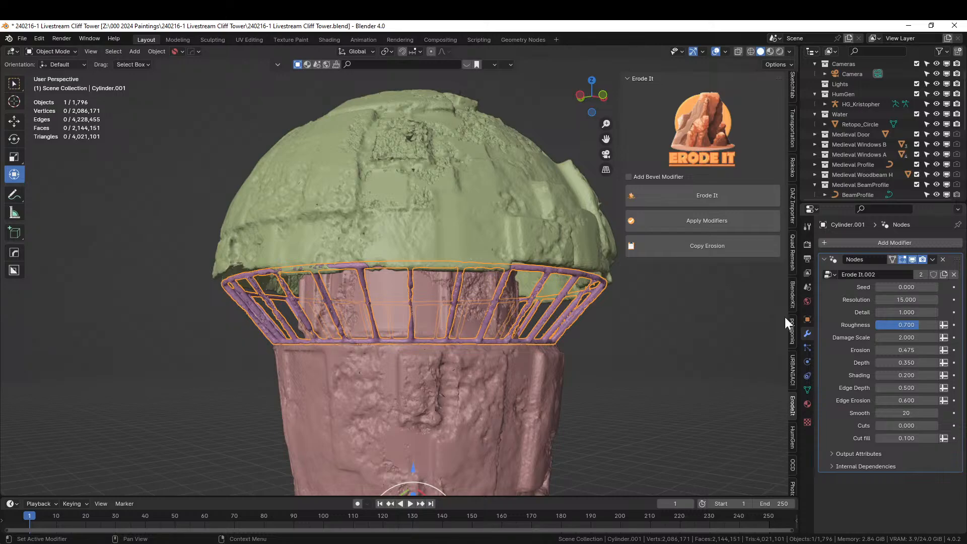
scroll(642, 334, "up", 5)
scroll(640, 339, "down", 2)
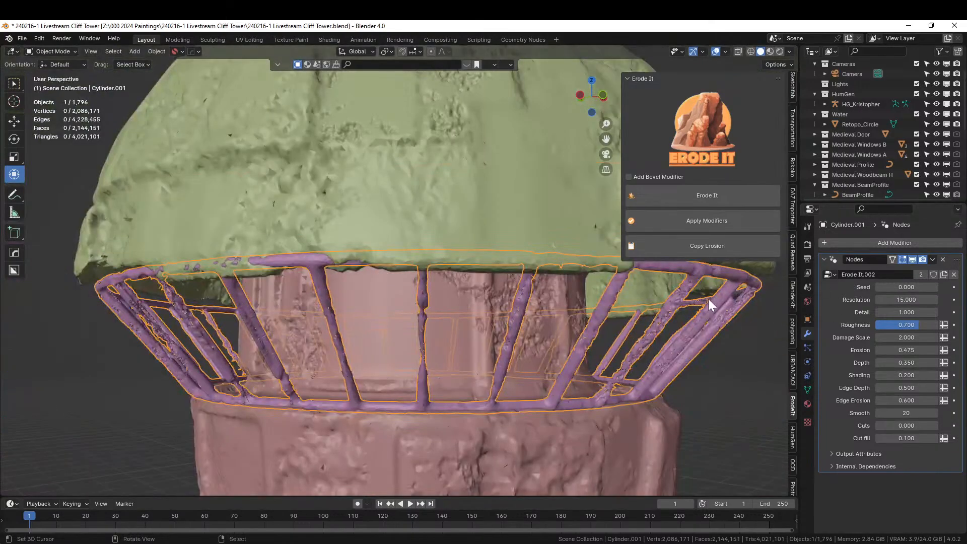
left_click(709, 220)
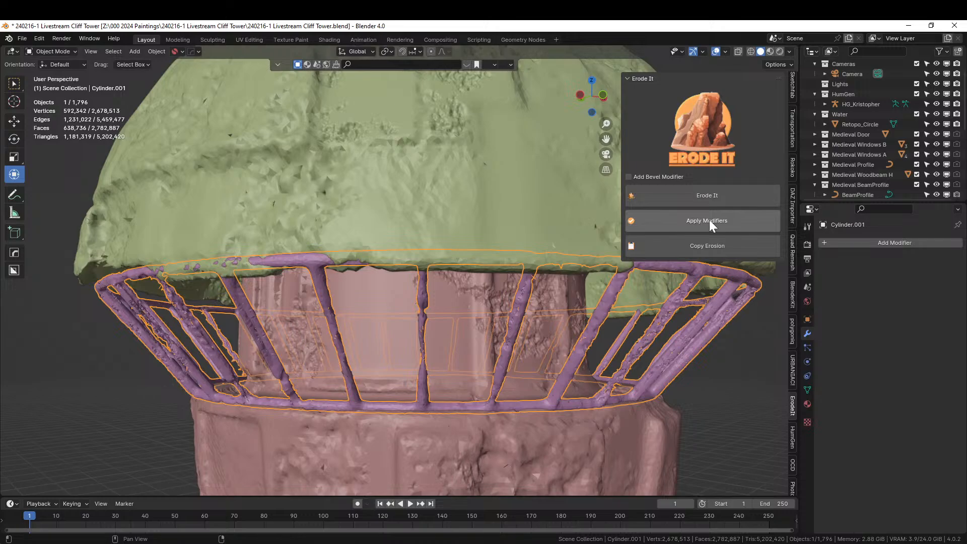
Isolate the slatted ring in local view and bring its front rim close.
scroll(561, 210, "down", 5)
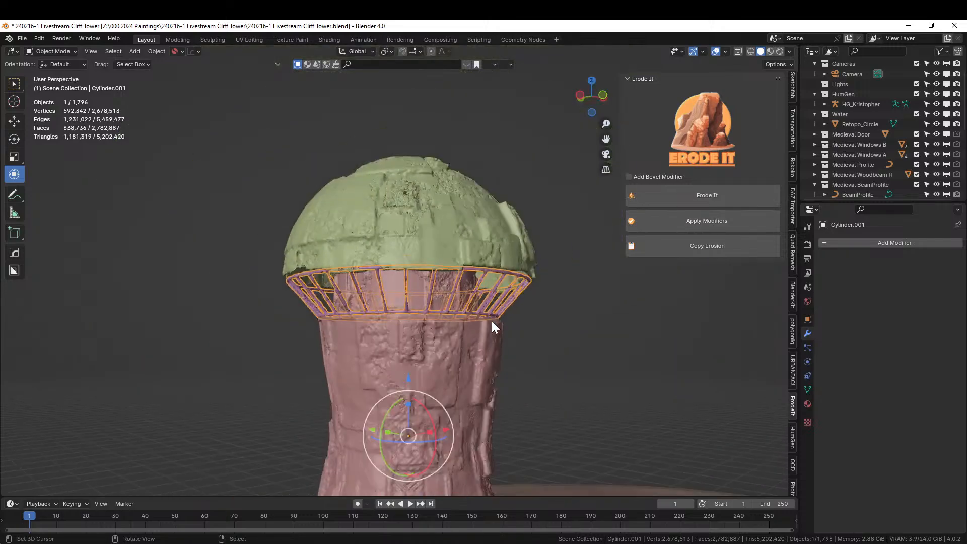
key("KP_Divide")
middle_click_drag(507, 305, 534, 333)
scroll(531, 331, "up", 4)
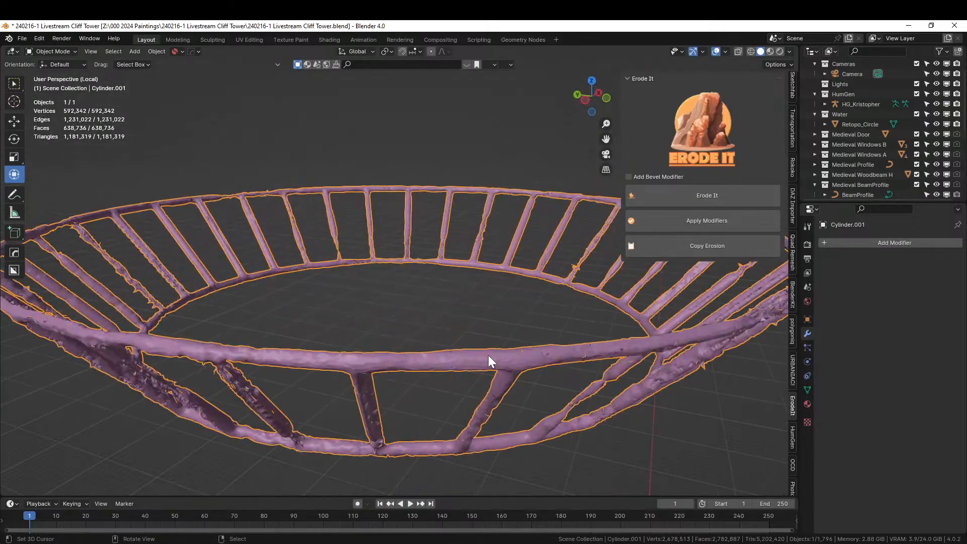
Delete the slatted ring's stray vertices that are not linked to its main mesh, and return to Object Mode.
key("Tab")
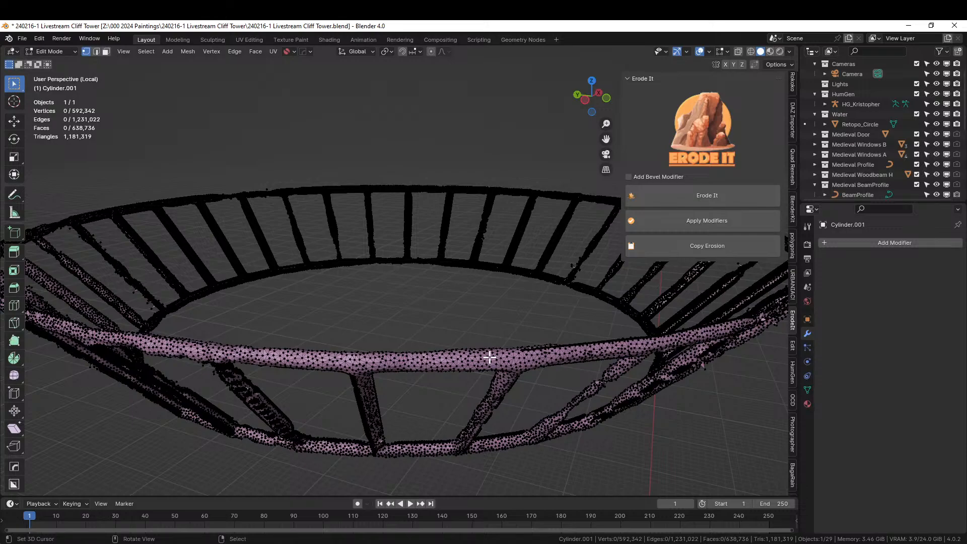
key("3")
left_click(490, 357)
key("ctrl+l")
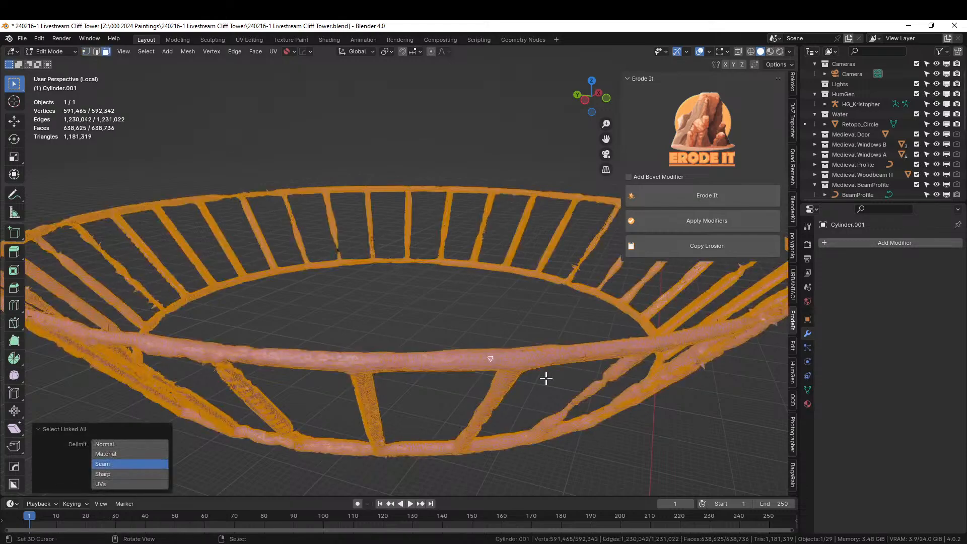
key("1")
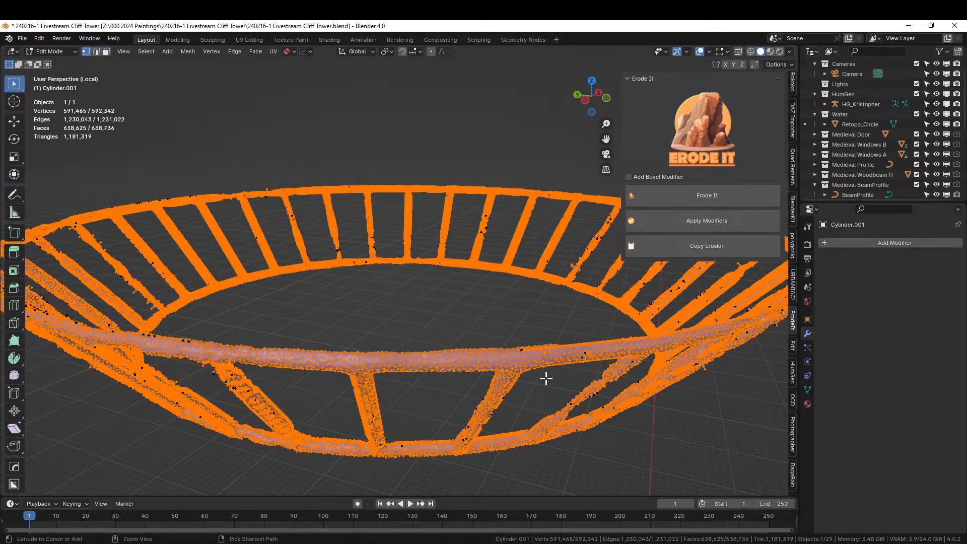
key("ctrl+i")
key("x")
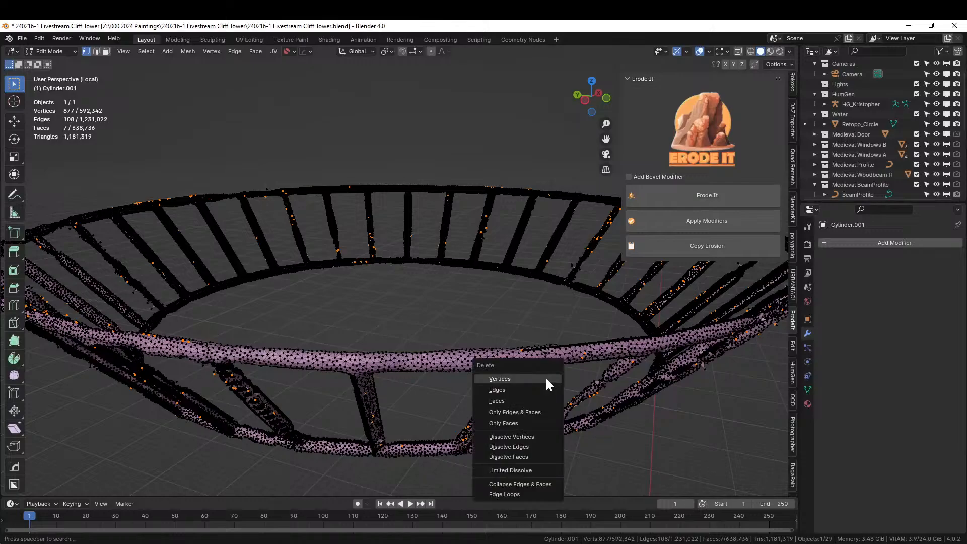
left_click(547, 385)
key("Tab")
Bring the whole scene back from local view, save the file, and check the ring beneath the dome.
scroll(546, 376, "down", 5)
middle_click_drag(546, 373, 574, 344)
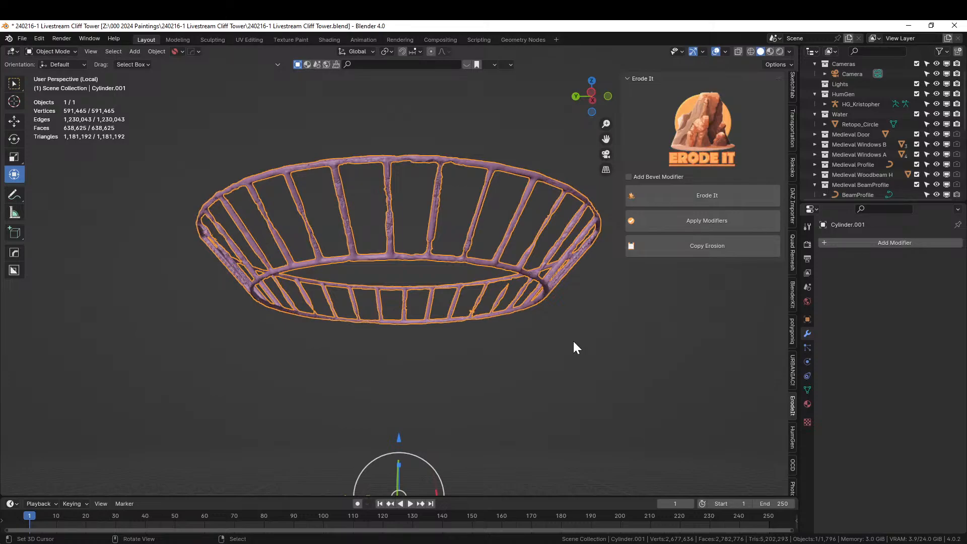
key("KP_Divide")
key("ctrl+s")
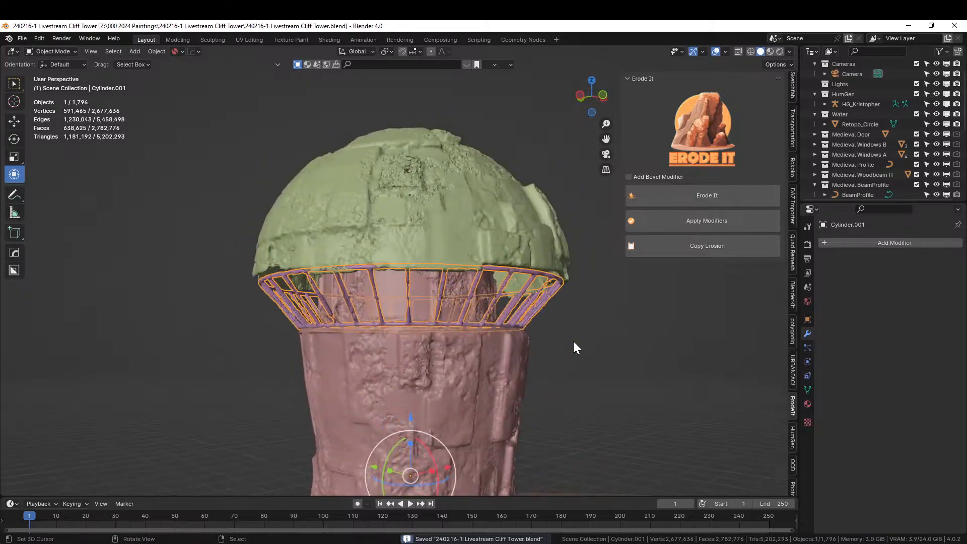
scroll(573, 339, "down", 6)
mouse_move(568, 345)
middle_mouse_down()
mouse_move(523, 328)
mouse_move(482, 361)
mouse_move(469, 348)
mouse_move(432, 366)
mouse_move(389, 428)
mouse_move(348, 416)
mouse_move(343, 359)
mouse_move(379, 346)
mouse_move(563, 345)
middle_mouse_up()
scroll(469, 348, "up", 6)
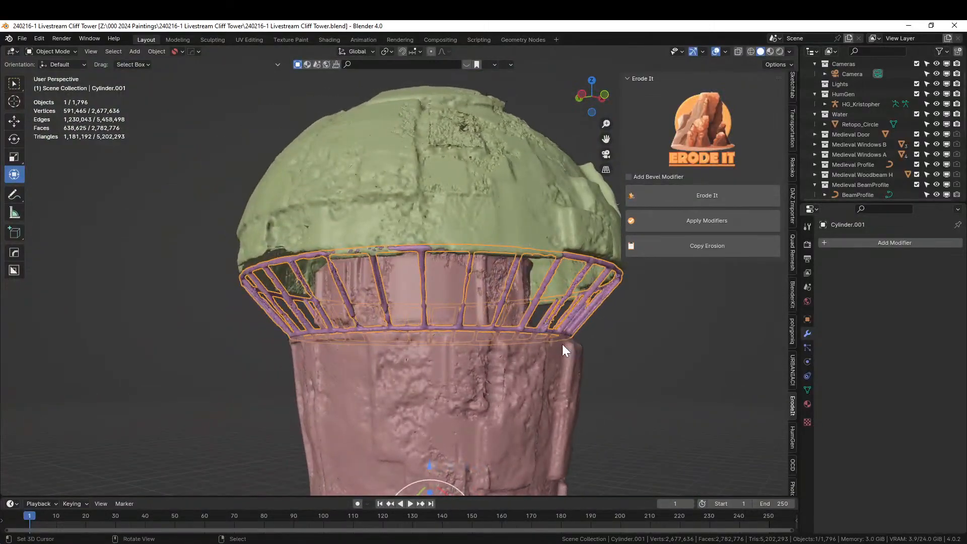
Isolate the tower body in local view and bring the fluted drum at its top into focus.
scroll(563, 344, "up", 6)
middle_click_drag(498, 359, 555, 361)
scroll(544, 360, "up", 4)
left_click(484, 375)
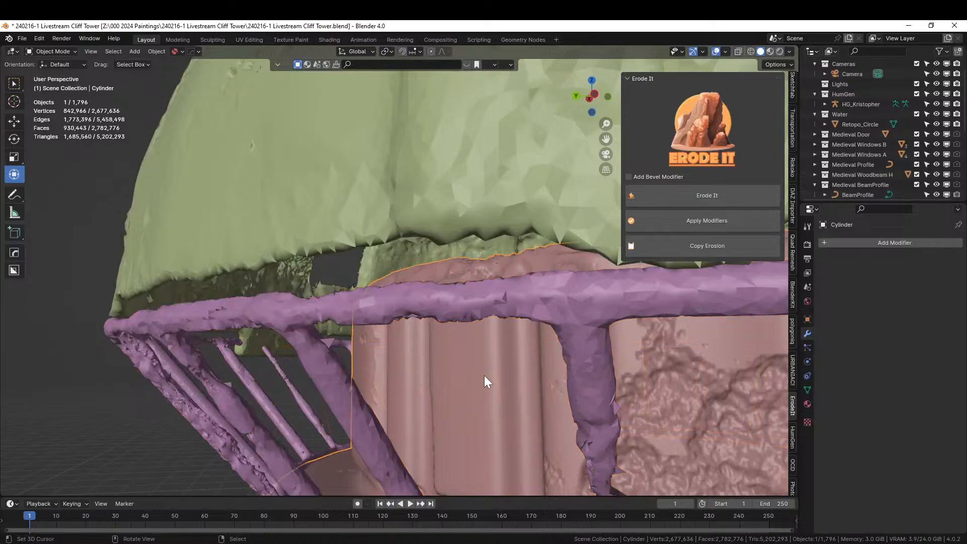
key("KP_Divide")
middle_click_drag(484, 376, 536, 418)
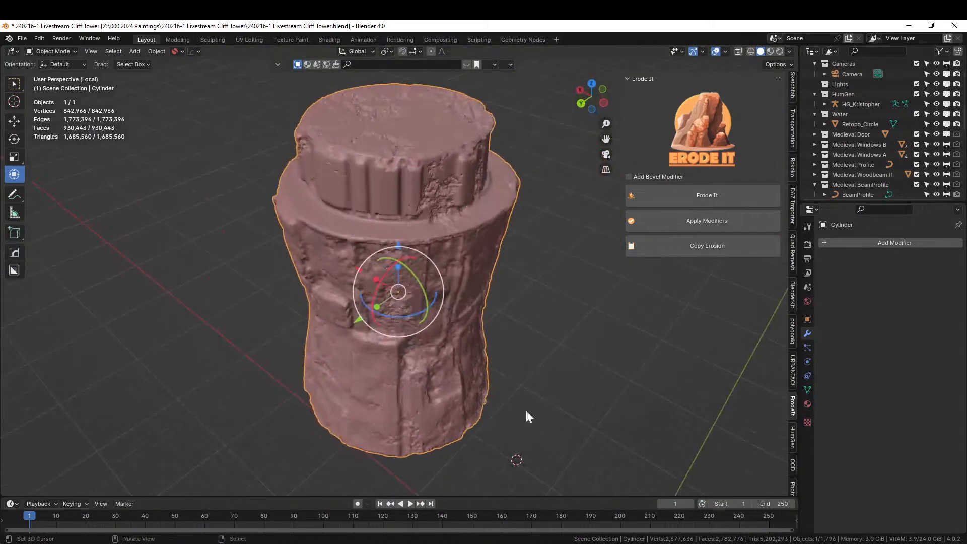
scroll(434, 315, "up", 3)
middle_click_drag(434, 315, 448, 444, "shift")
middle_click_drag(378, 330, 404, 326)
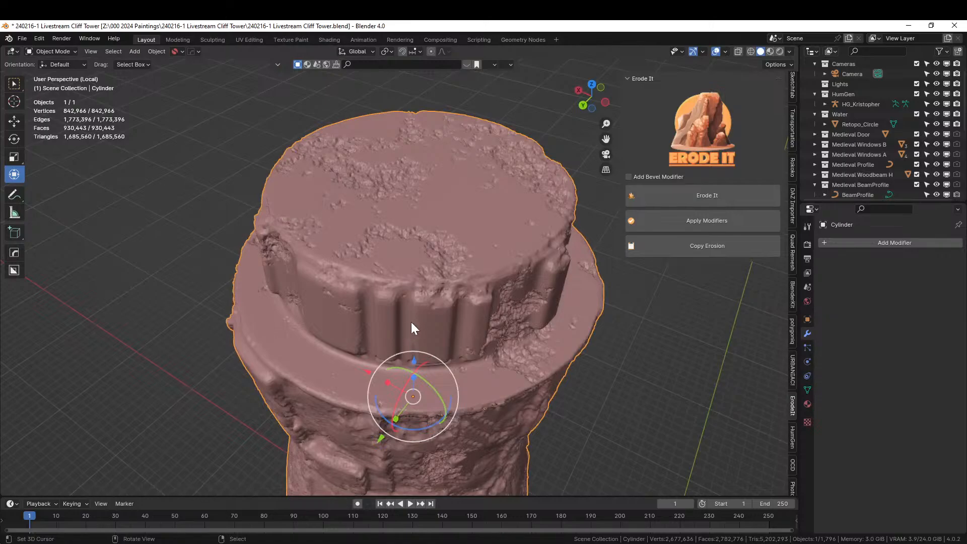
In face mode, select the border face loops along one vertical side and the upper edge of the drum's flat wall panel.
key("Tab")
scroll(411, 322, "up", 8)
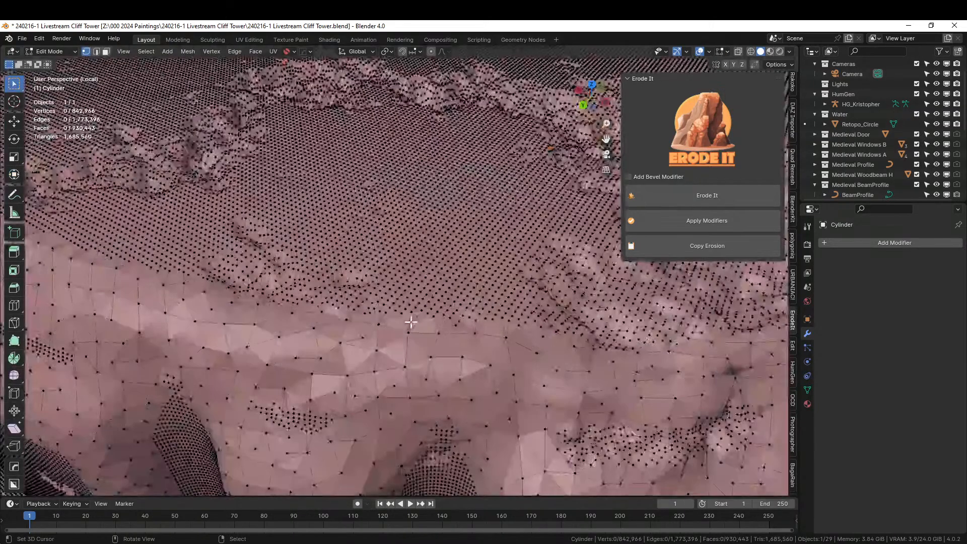
scroll(410, 319, "up", 5)
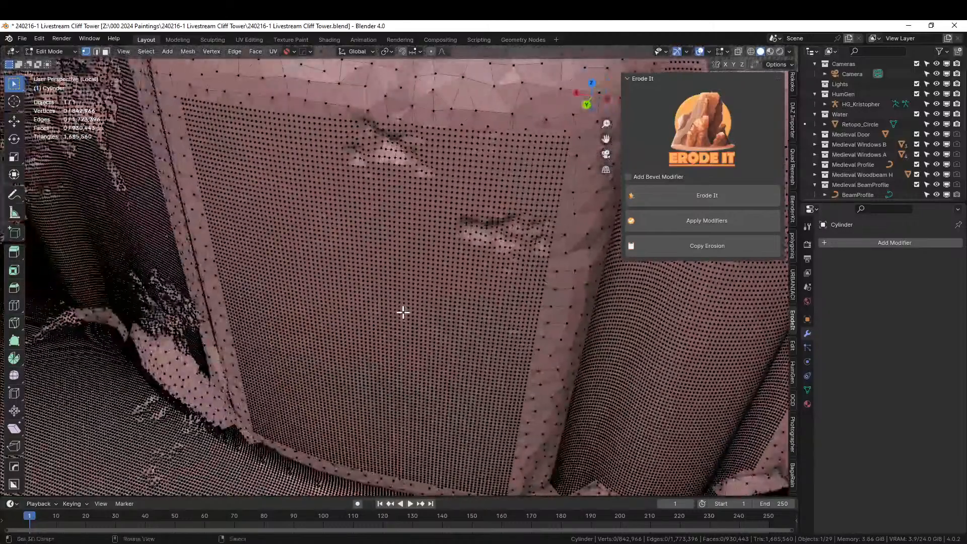
key("3")
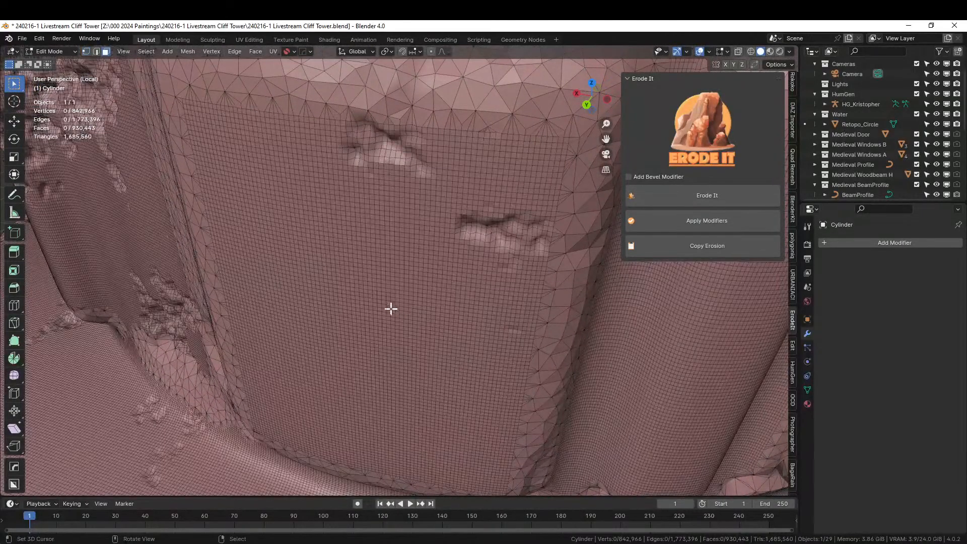
left_click(189, 101, "alt")
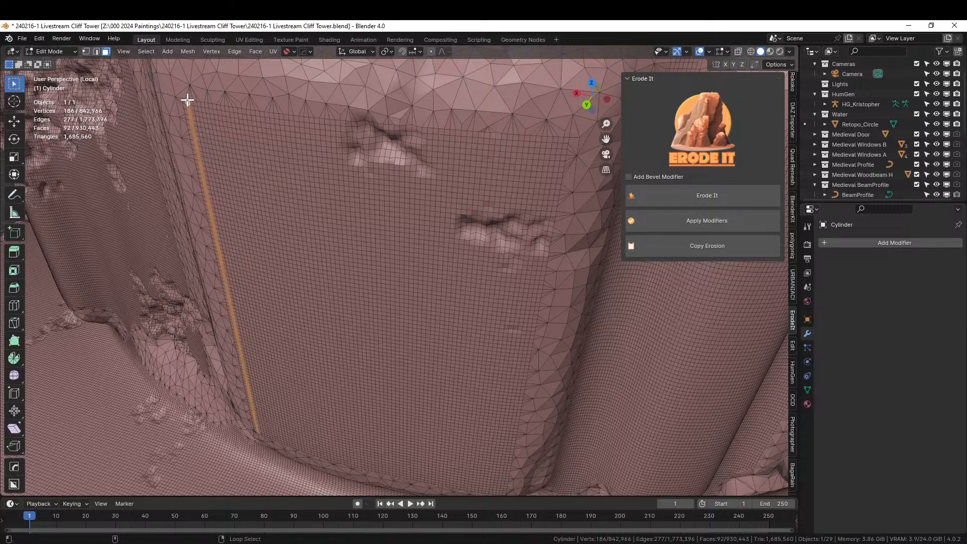
left_click(187, 102, "alt+shift")
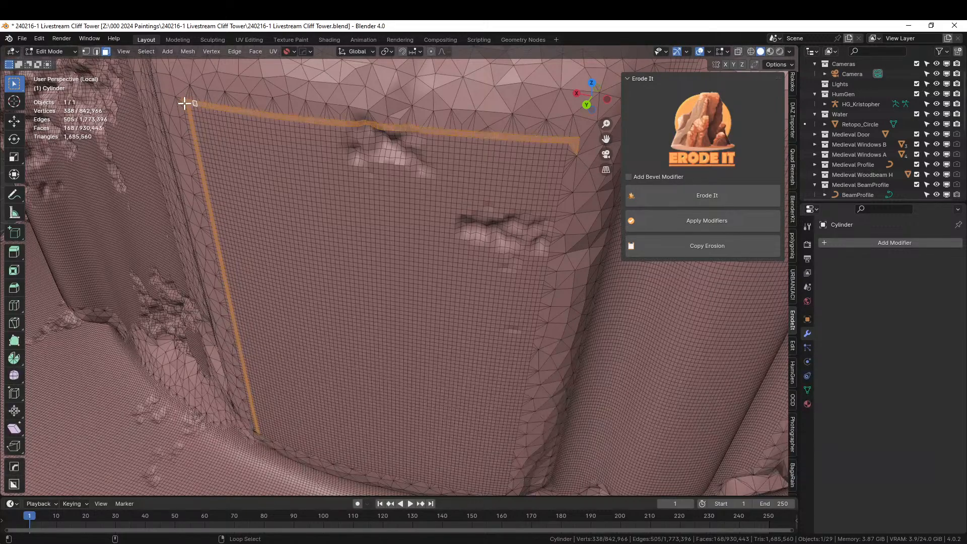
right_click(557, 147, "alt+shift")
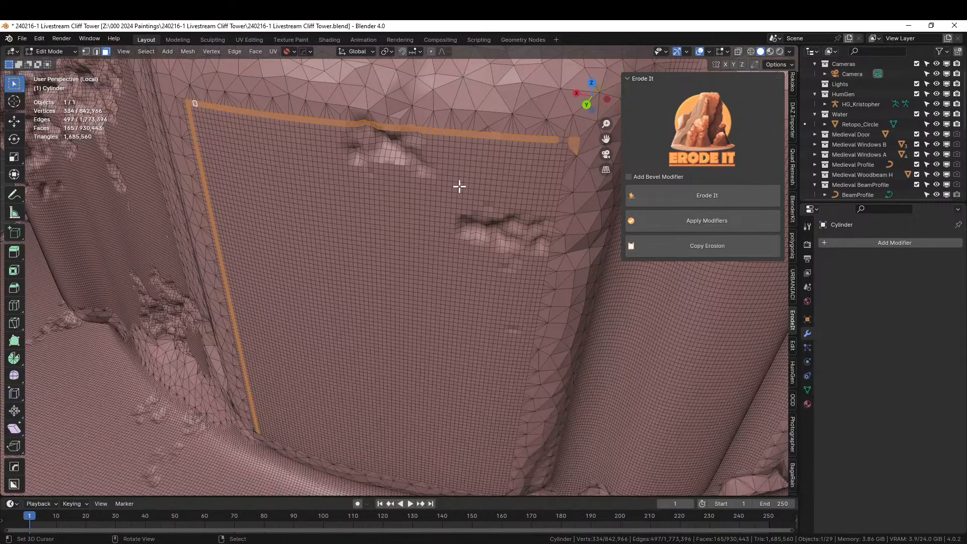
Extend the selection with the face loops along the panel's other vertical side and its lower edge.
right_click(539, 278, "alt+shift")
middle_click_drag(537, 283, 502, 229)
scroll(502, 230, "down", 10)
middle_click_drag(484, 297, 482, 321, "shift")
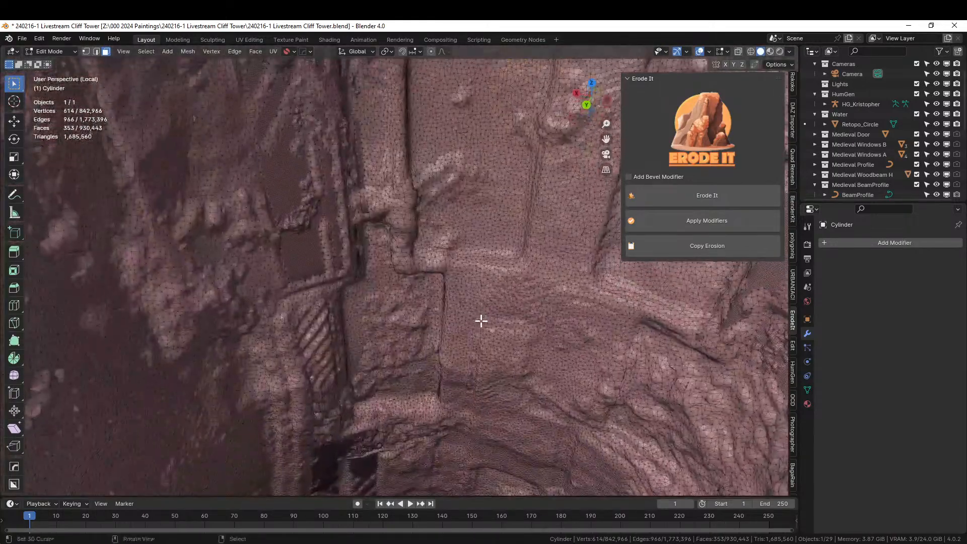
scroll(481, 321, "up", 10)
right_click(440, 352, "alt+shift")
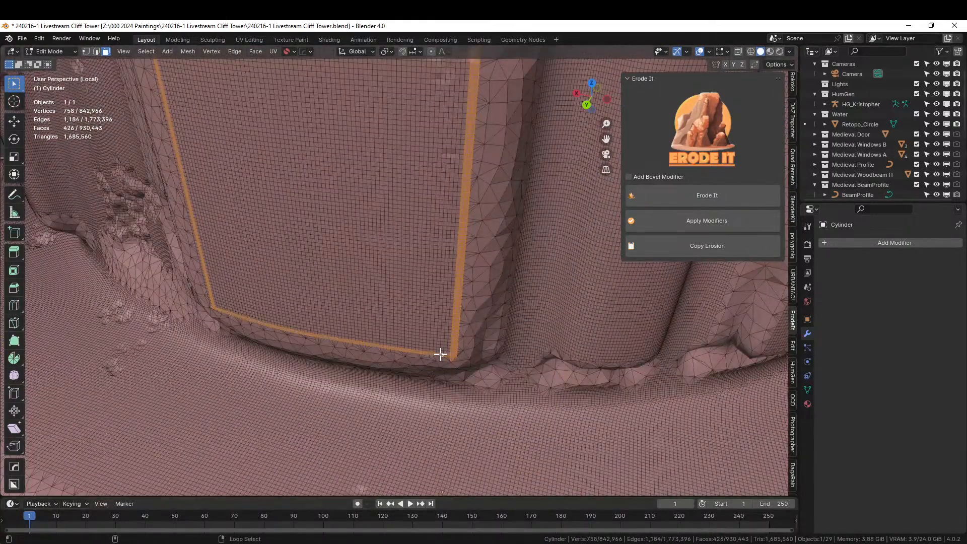
Deselect the stray triangles at the panel's lower corner with circle select, leaving only the rectangular border selected.
mouse_move(442, 329)
middle_mouse_down()
mouse_move(431, 430)
mouse_move(425, 352)
mouse_move(402, 356)
mouse_move(416, 332)
middle_mouse_up()
key("c")
key("Escape")
middle_click_drag(408, 329, 404, 328)
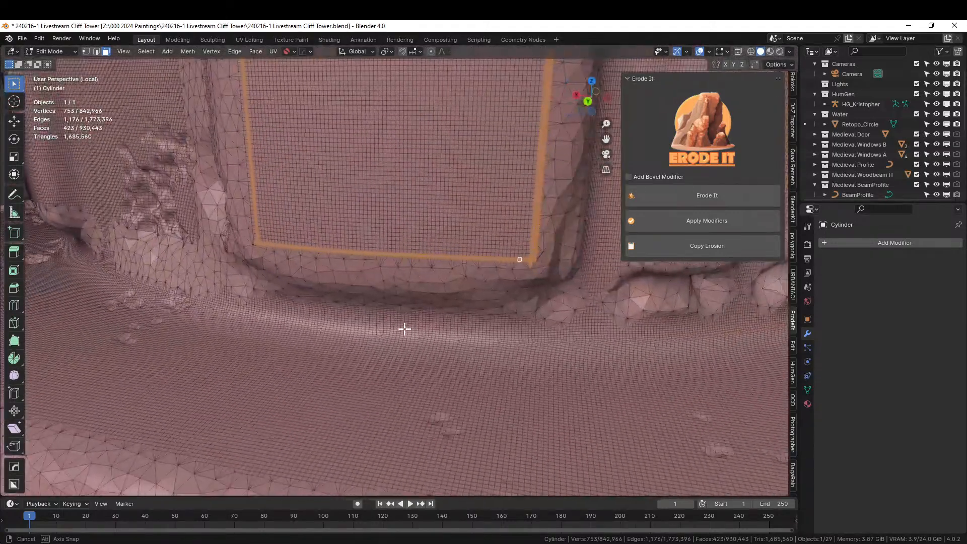
scroll(412, 326, "up", 3)
middle_click_drag(618, 225, 406, 352, "shift")
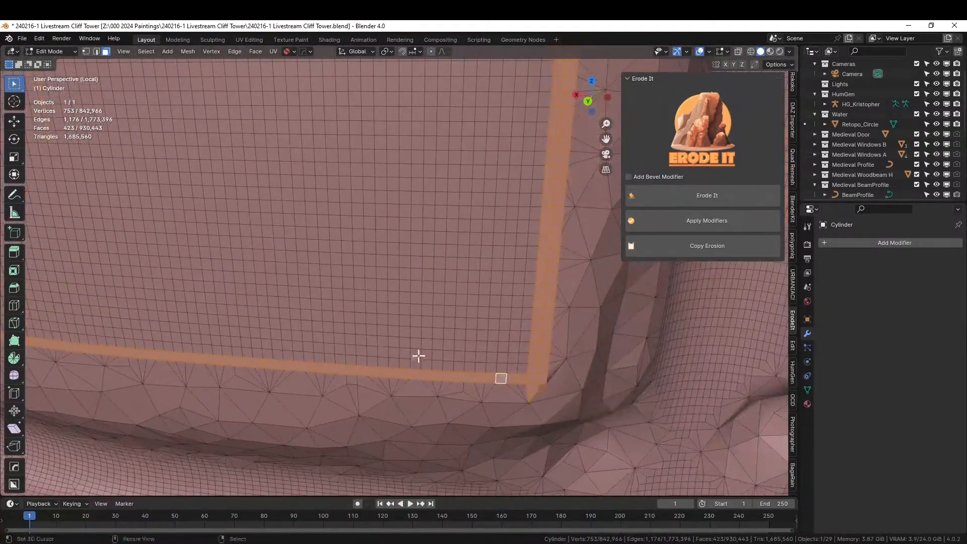
key("c")
left_click(530, 402)
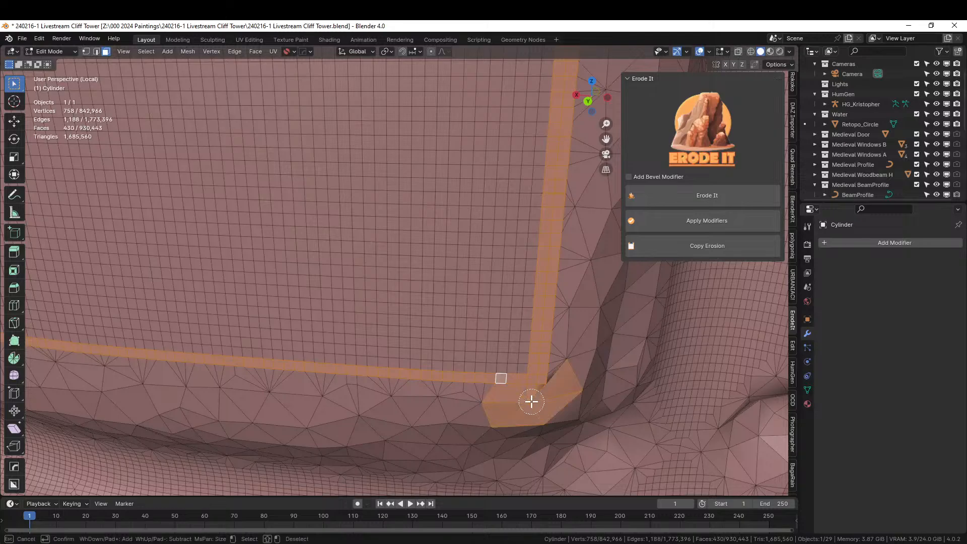
left_click_drag(505, 407, 530, 402, "shift")
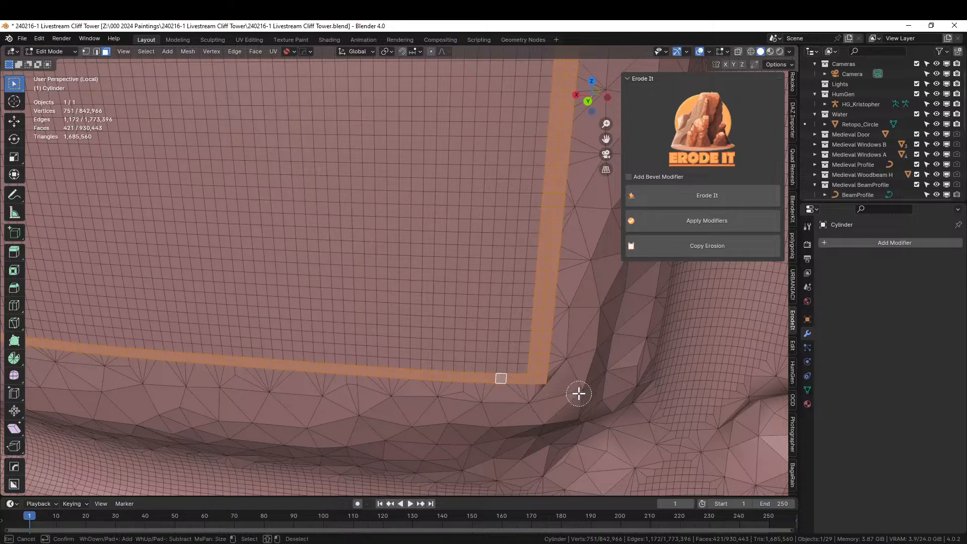
key("Escape")
Separate the selected rectangular border faces from the tower body into their own object.
scroll(579, 393, "down", 13)
middle_click_drag(481, 373, 481, 382)
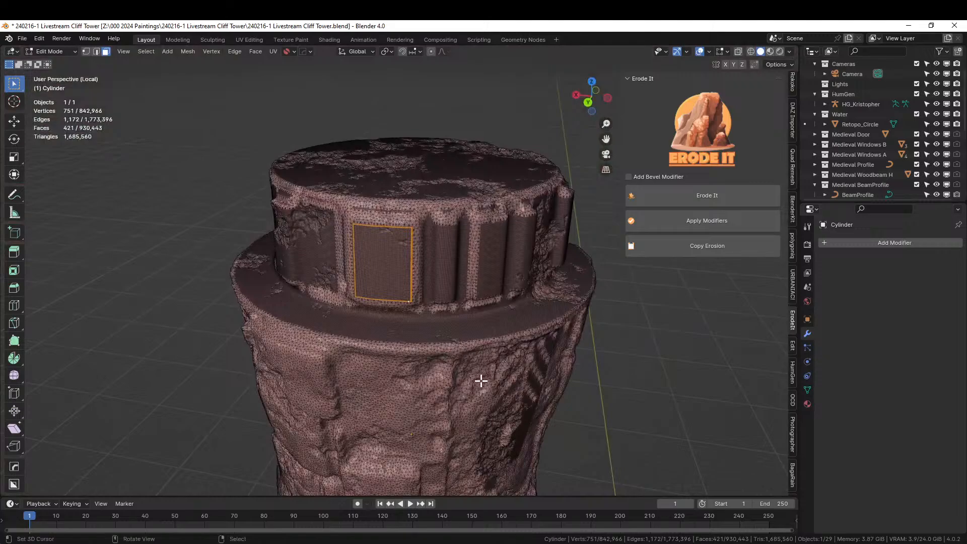
scroll(462, 376, "up", 3)
scroll(452, 378, "up", 3)
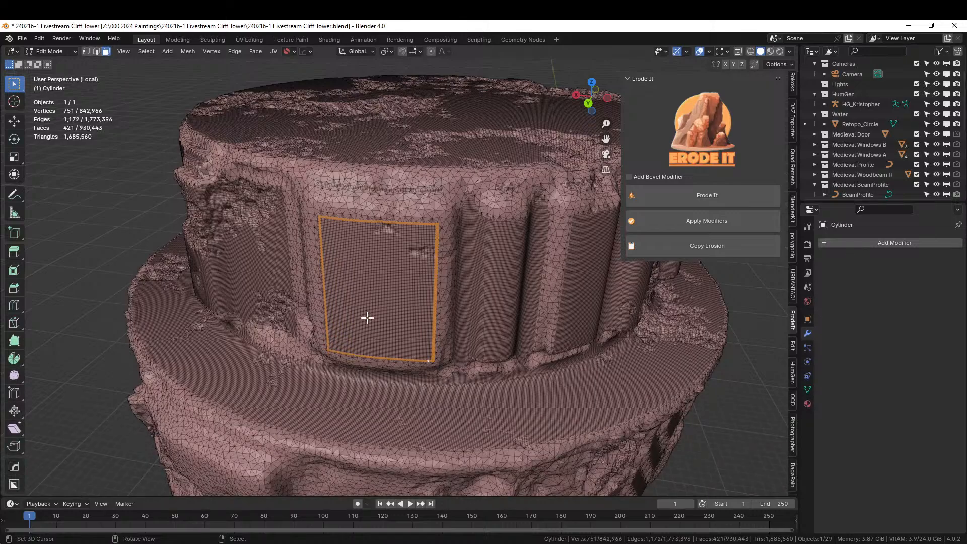
key("p")
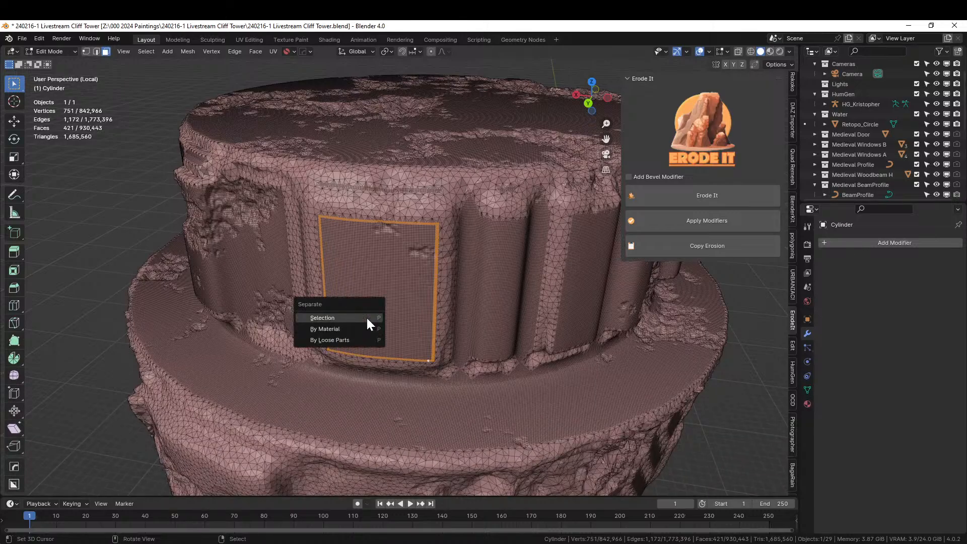
left_click(367, 319)
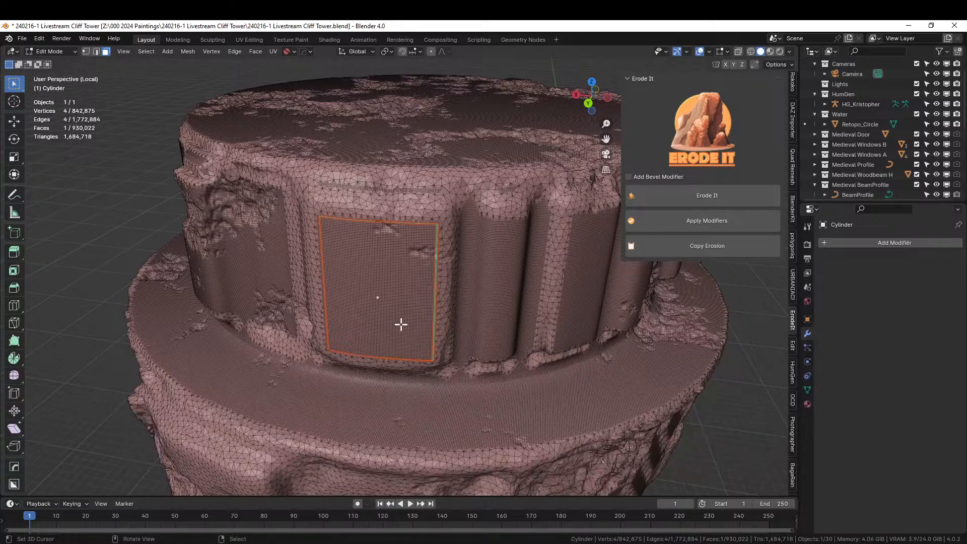
Select the linked panel faces inside the border, separate them into another object, and return to Object Mode.
key("l")
key("p")
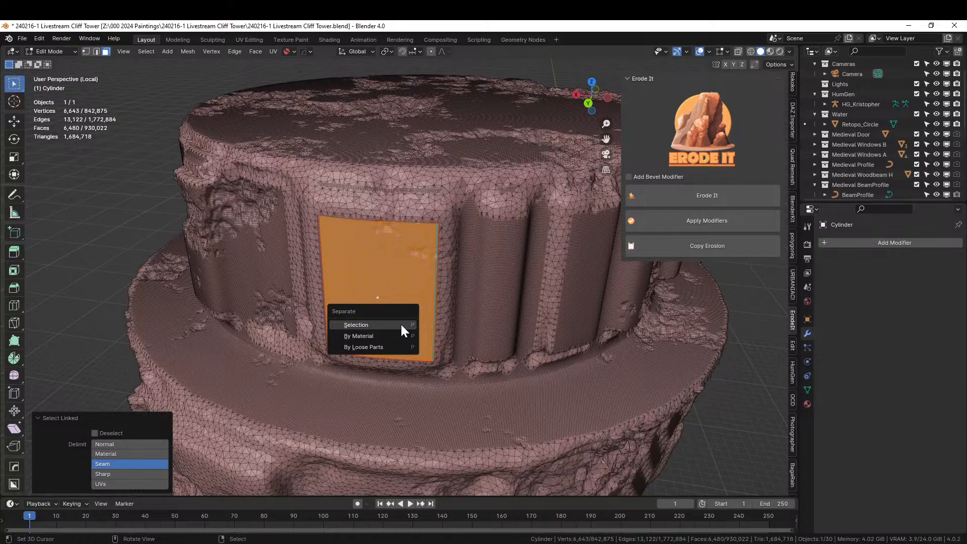
left_click(401, 324)
key("Tab")
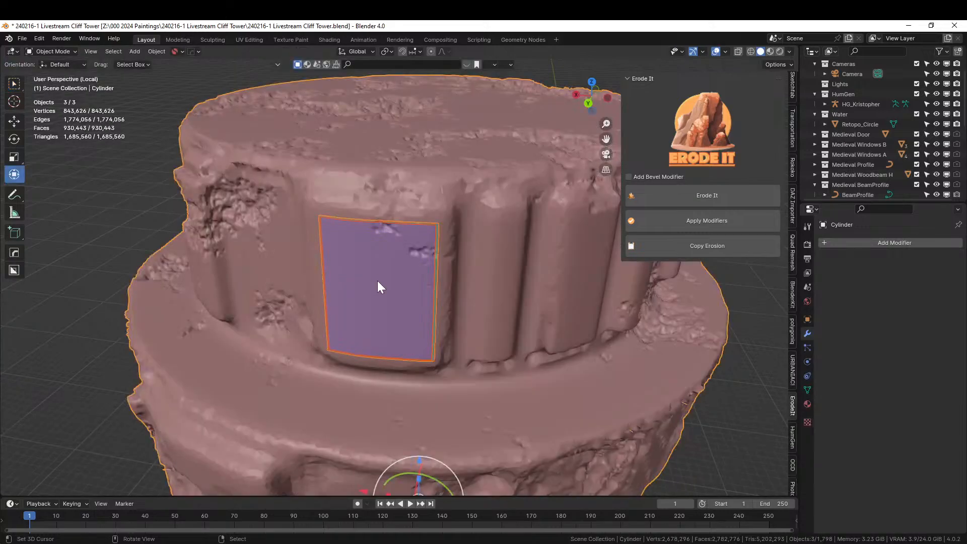
Join the separated panel and its border, Cylinder.004 and Cylinder.003, into one object.
left_click(374, 261)
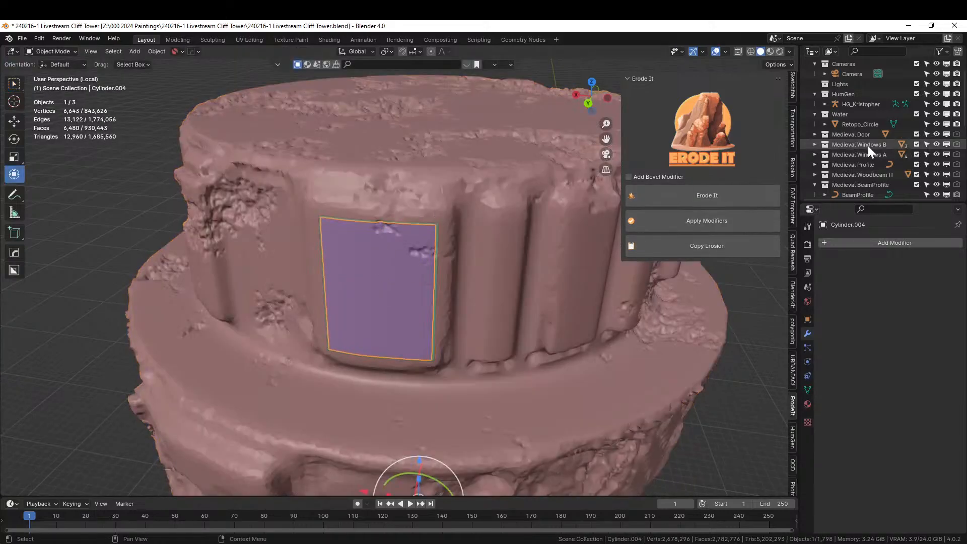
scroll(872, 145, "down", 10)
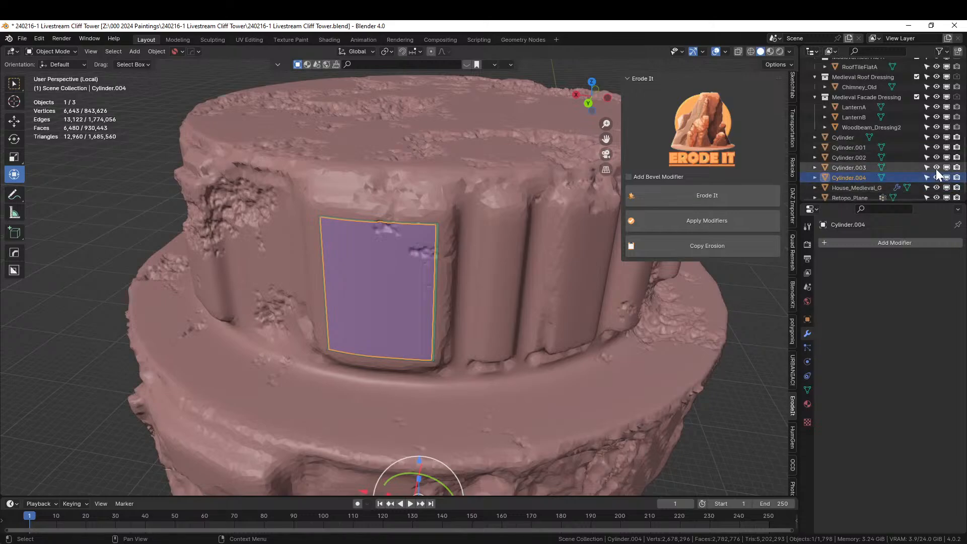
left_click(852, 164, "ctrl")
key("ctrl+j")
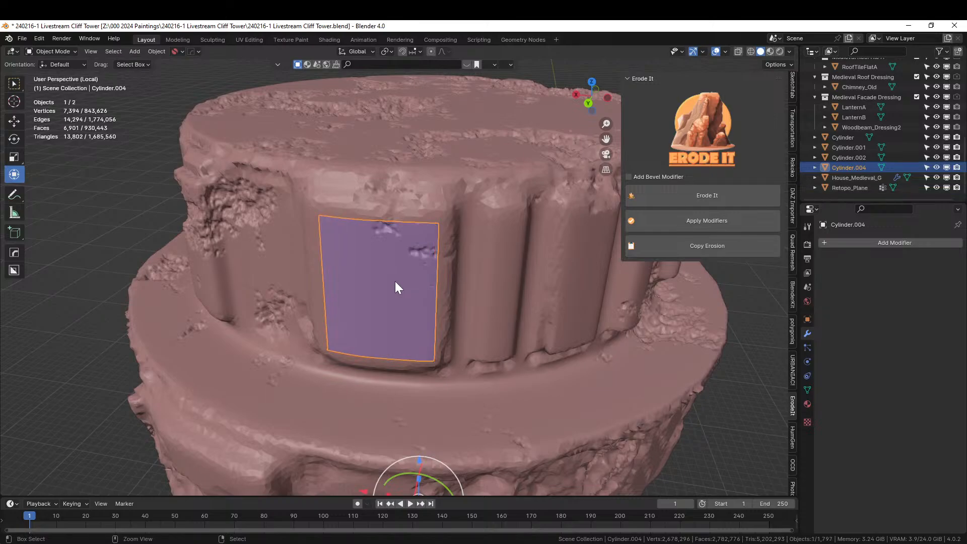
Try to move the joined panel about 0.39 m into the drum along the negative Y axis.
middle_click_drag(395, 283, 364, 295)
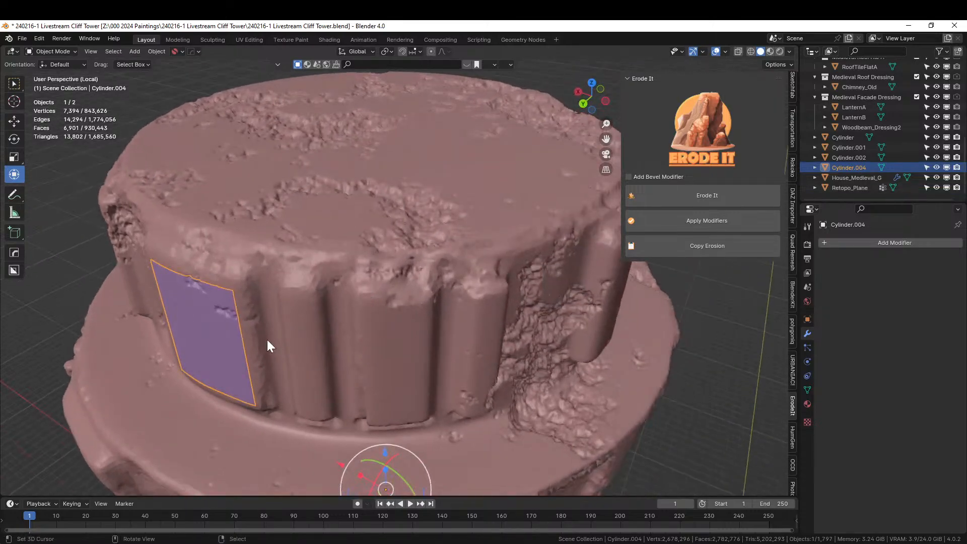
scroll(267, 340, "down", 2)
key("g")
key("y")
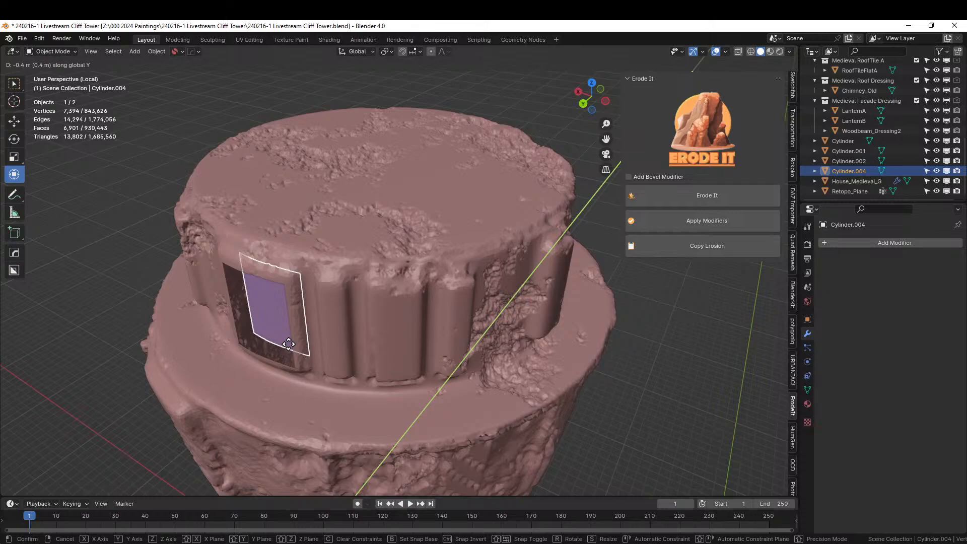
left_click(288, 343)
middle_click_drag(288, 344, 316, 334)
scroll(336, 326, "up", 2)
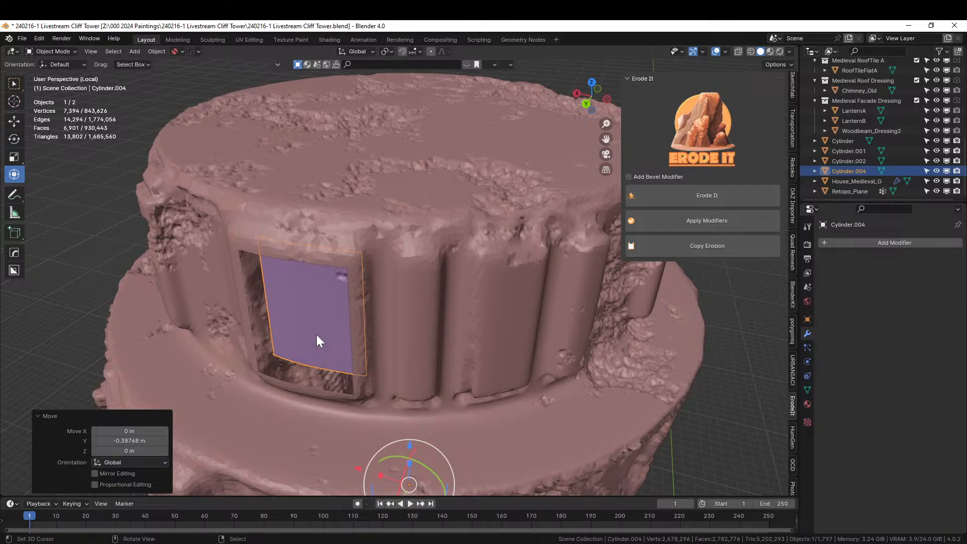
Undo the panel's move, the join, both separations and the border selection, going back to the intact tower mesh in Edit Mode.
key("ctrl+z")
key("ctrl+z")
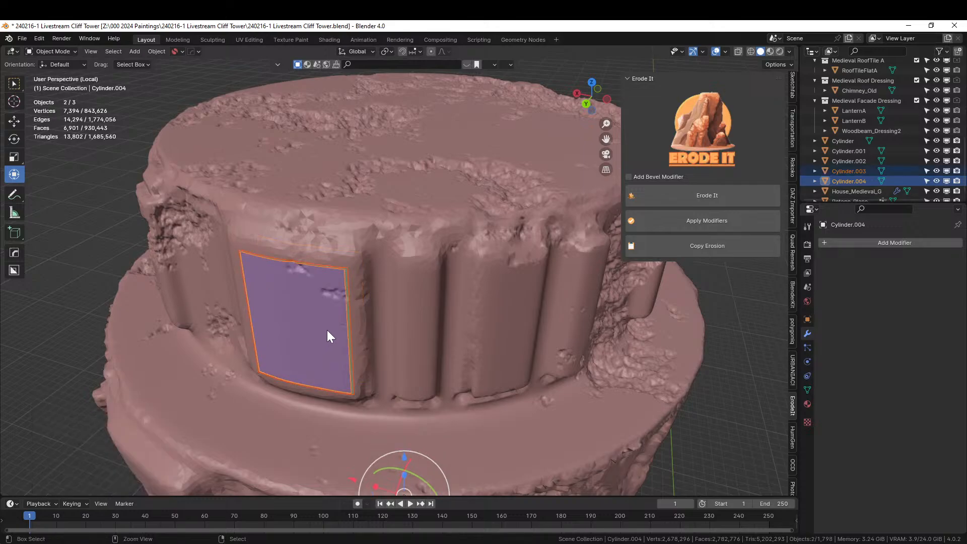
key("ctrl+z")
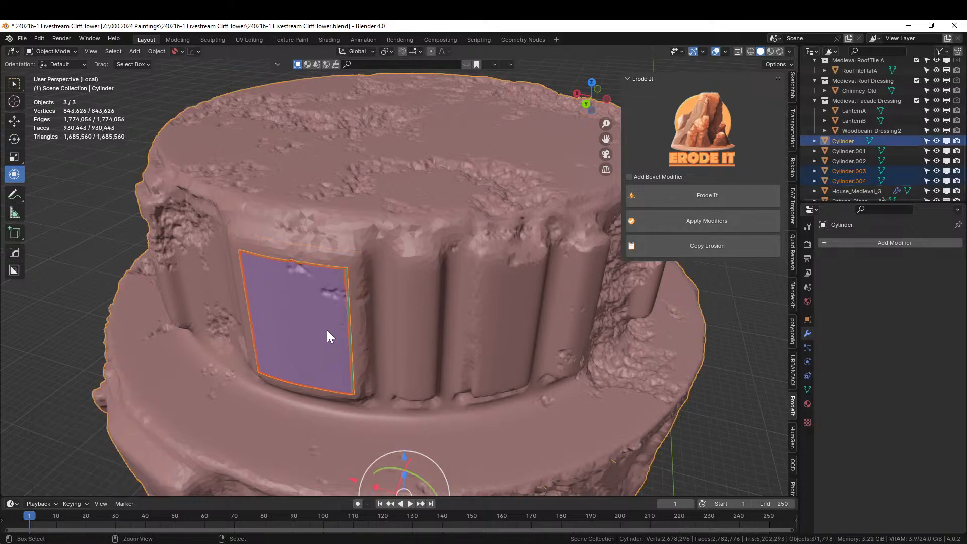
key("Tab")
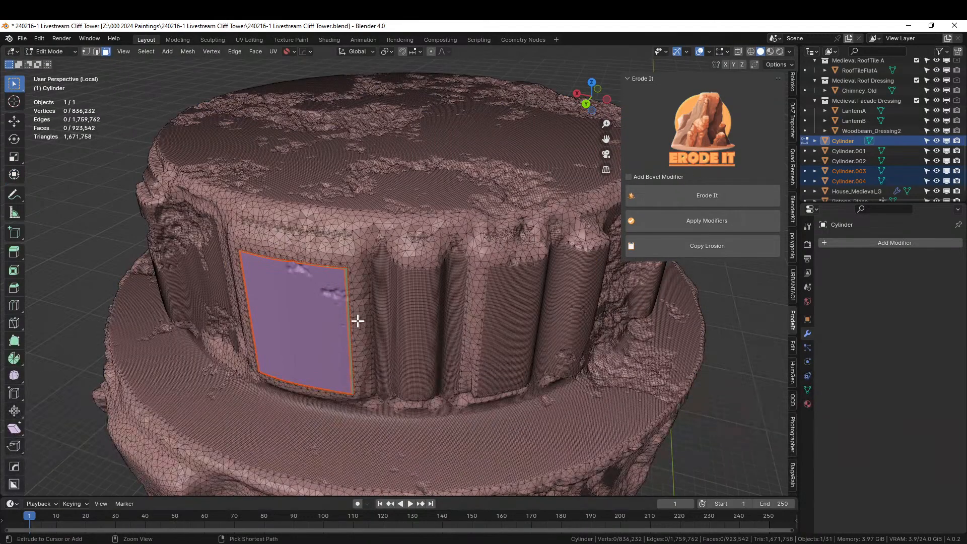
key("ctrl+z")
scroll(82, 88, "up", 12)
key("ctrl+z")
scroll(423, 266, "down", 15)
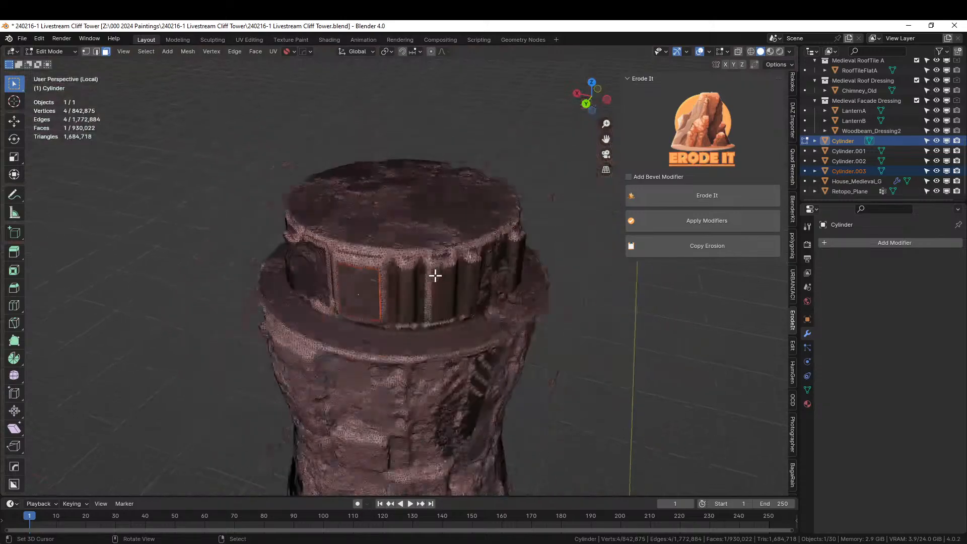
scroll(435, 275, "up", 5)
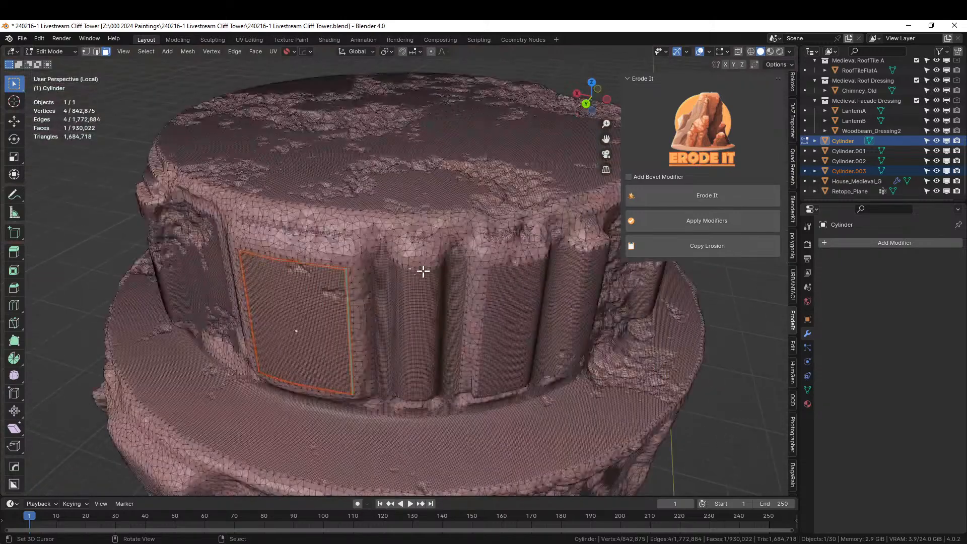
left_click(39, 40)
mouse_move(57, 72)
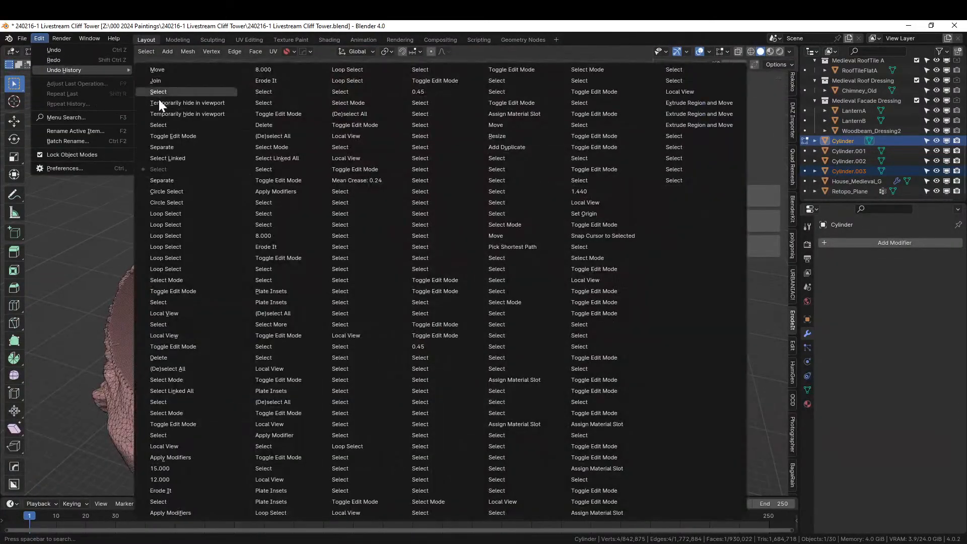
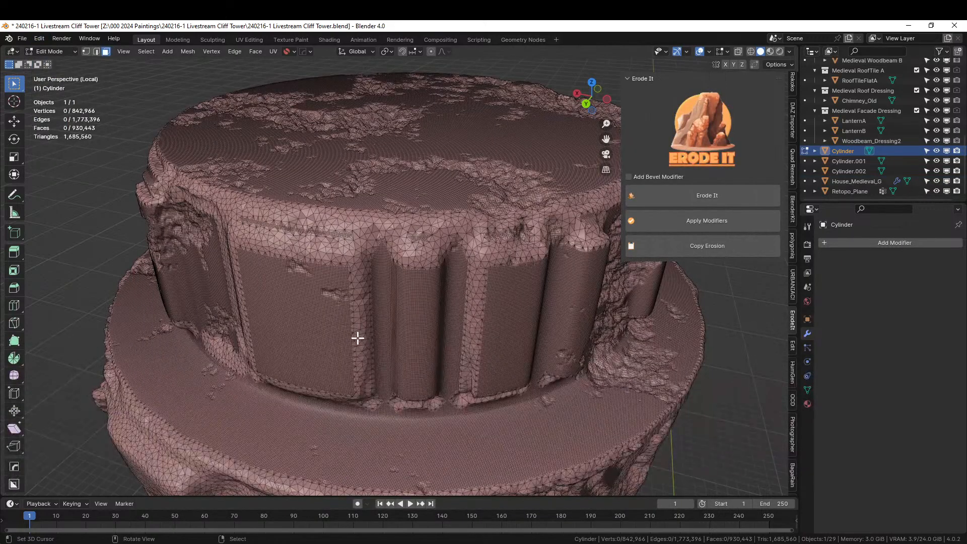
Loop-select the edges along the panel's upper and left borders on the tower's upper drum.
scroll(357, 338, "up", 8)
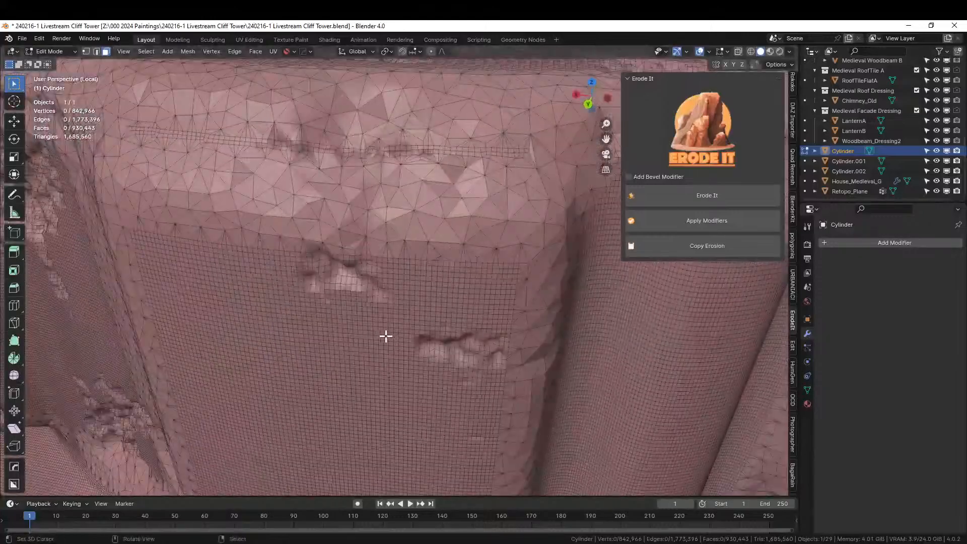
scroll(385, 336, "up", 5)
key("2")
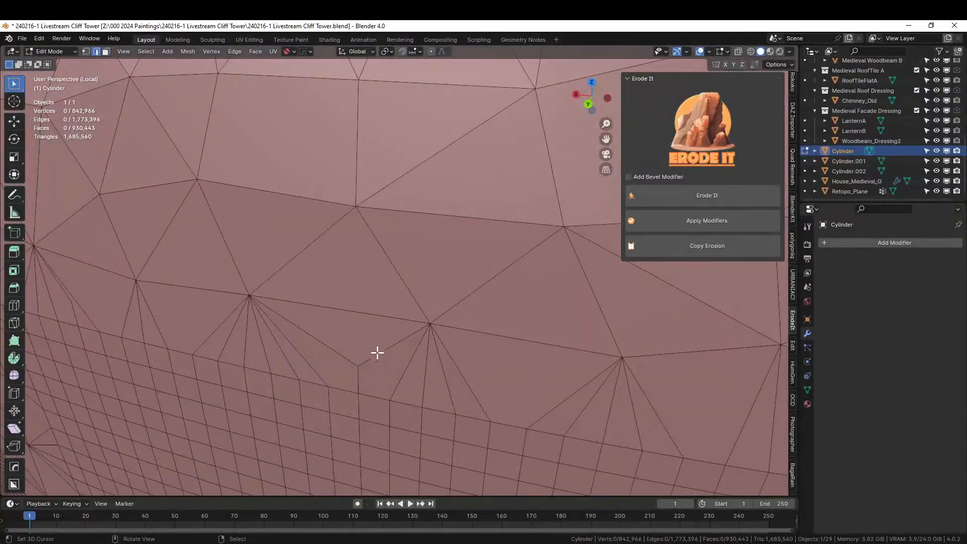
left_click(348, 392, "alt")
scroll(348, 391, "down", 12)
middle_click_drag(355, 384, 366, 384)
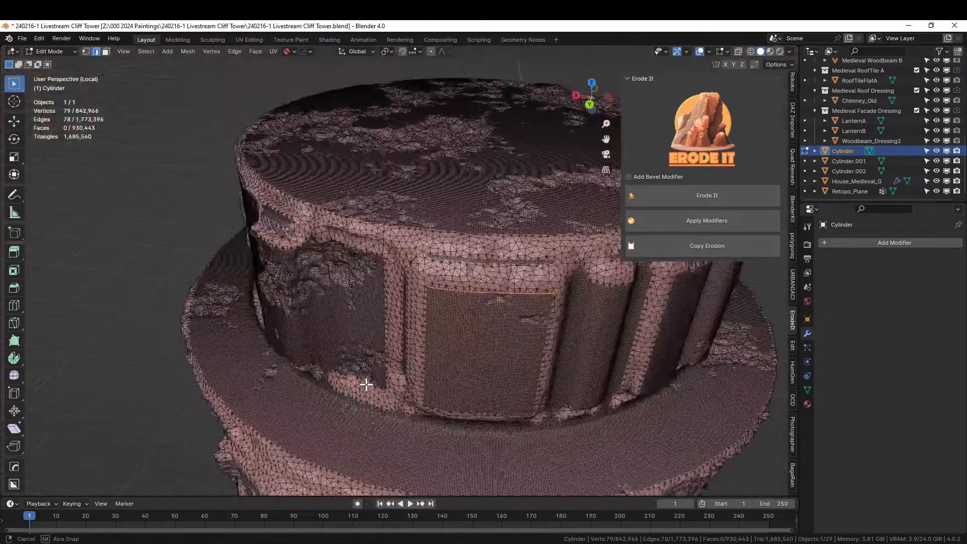
scroll(392, 371, "up", 10)
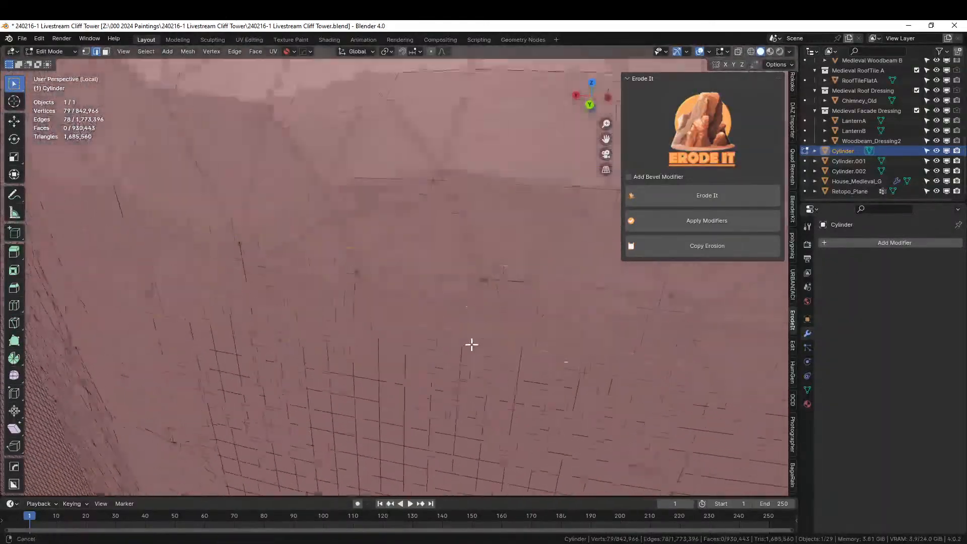
left_click(300, 365, "alt+shift")
middle_click_drag(477, 388, 403, 373, "shift")
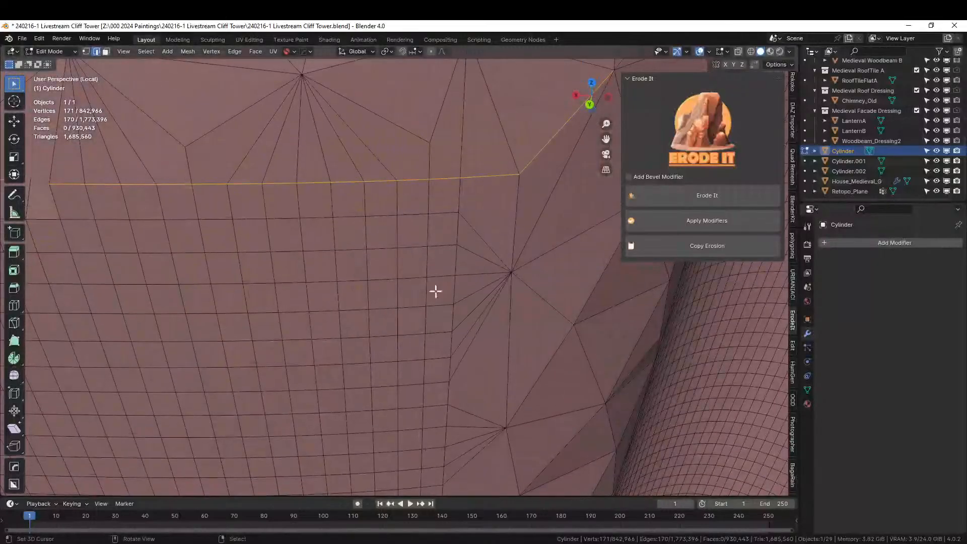
Add the edge loops along the panel's right and lower borders to the selection.
left_click(460, 191, "alt+shift")
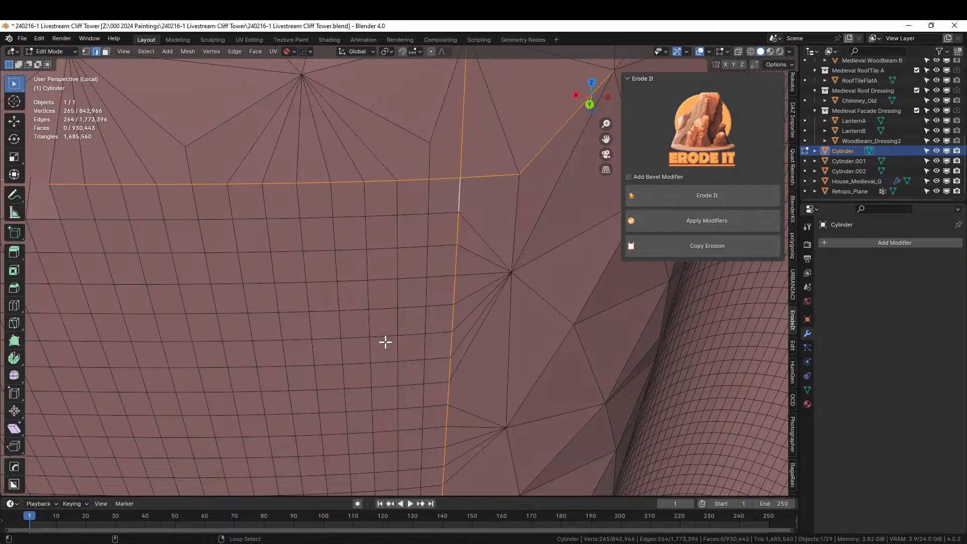
key("ctrl+z")
scroll(385, 341, "down", 10)
scroll(386, 340, "up", 5)
middle_click_drag(398, 263, 395, 401, "shift")
scroll(427, 340, "down", 6)
scroll(458, 314, "down", 1)
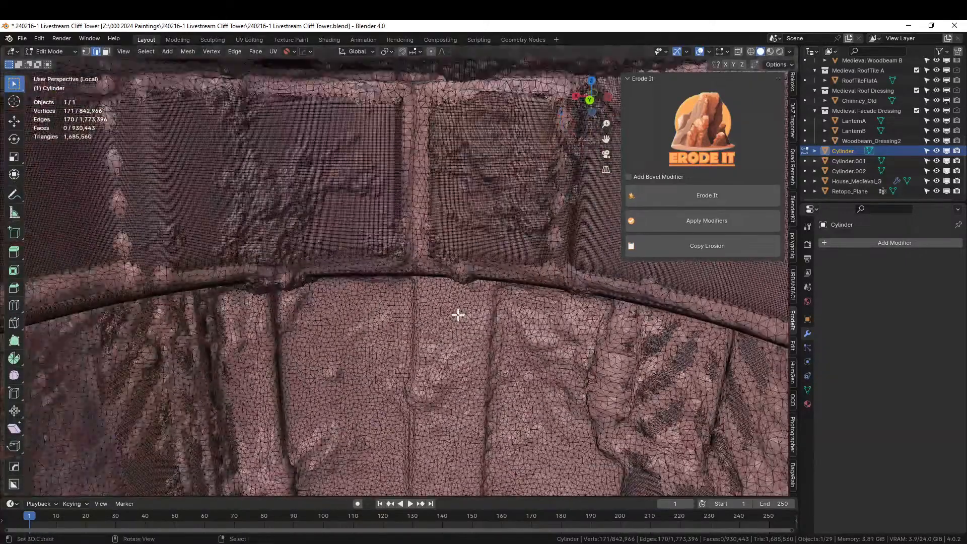
scroll(457, 314, "up", 9)
left_click(481, 126, "alt+shift")
middle_click_drag(448, 332, 443, 224, "shift")
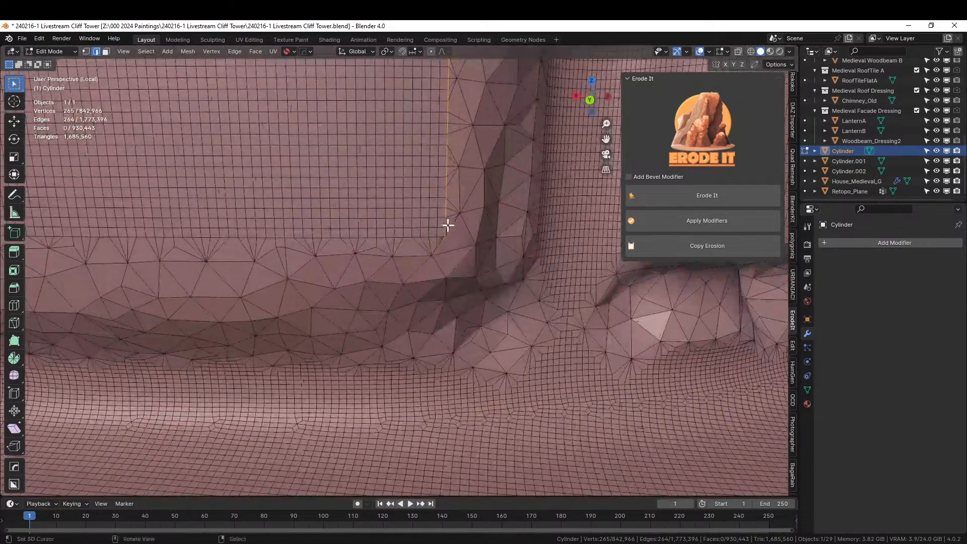
left_click(405, 236, "alt+shift")
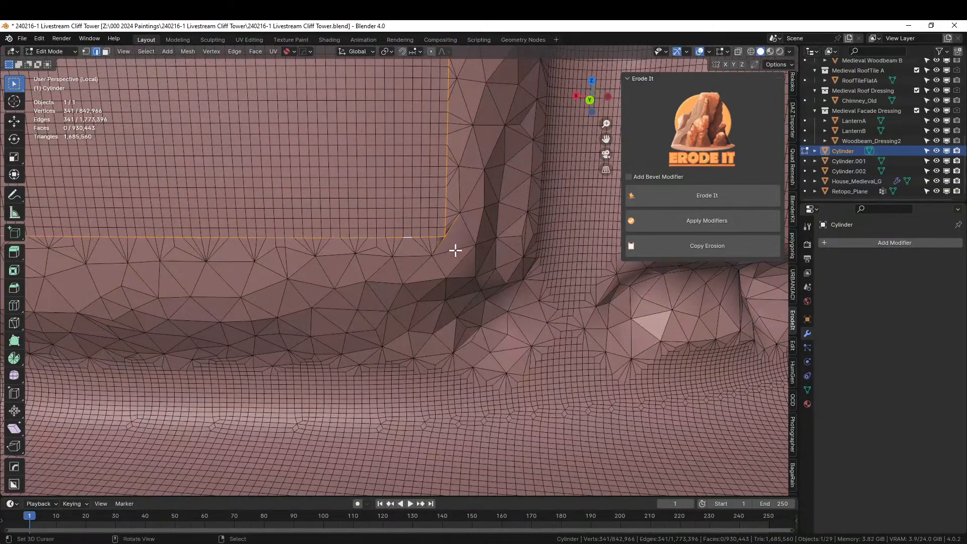
Deselect the stray edges beyond the panel's lower-right and upper-right corners with circle select.
key("c")
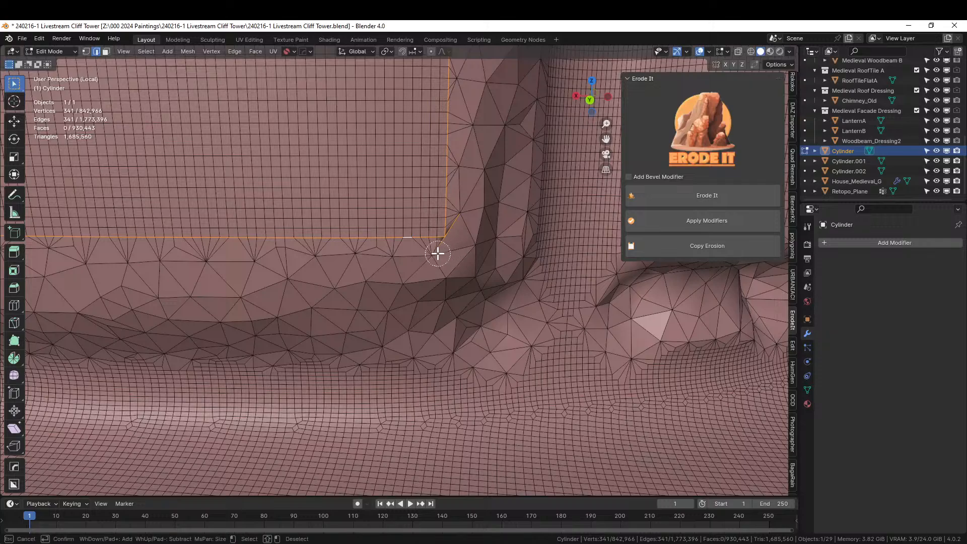
middle_click_drag(459, 249, 466, 220)
right_click(504, 230)
middle_click_drag(491, 166, 441, 313, "shift")
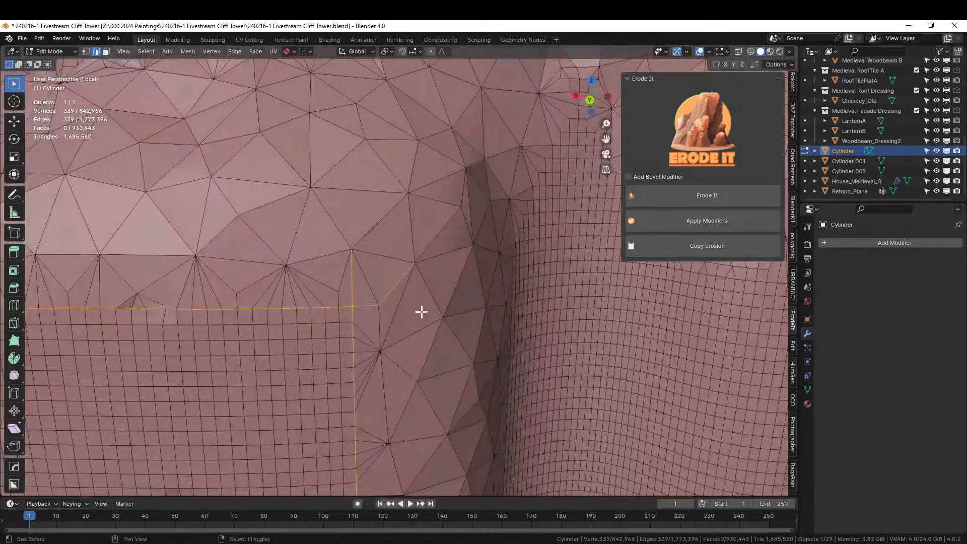
key("c")
mouse_move(391, 292)
middle_mouse_down()
mouse_move(354, 270)
mouse_move(385, 301)
middle_mouse_up()
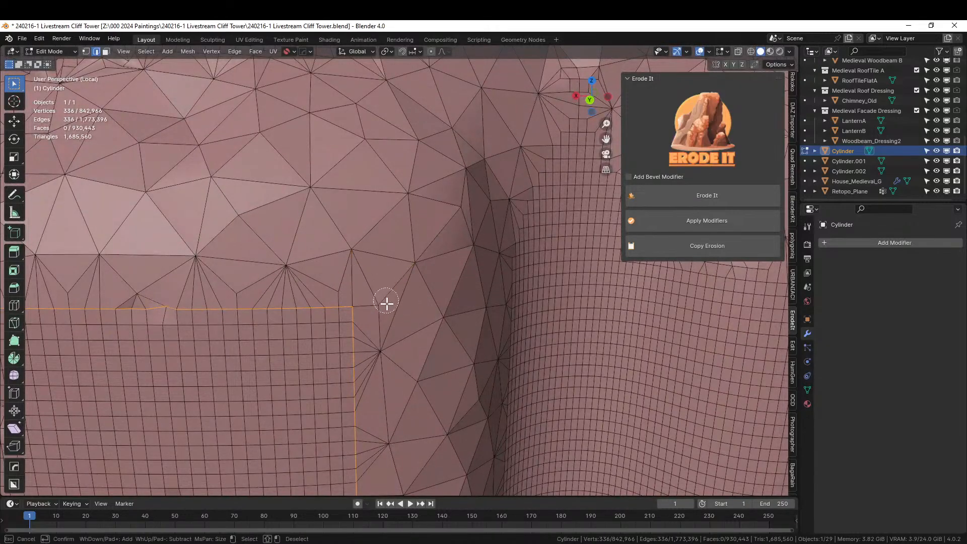
right_click(422, 283)
scroll(421, 283, "down", 14)
scroll(422, 283, "up", 4)
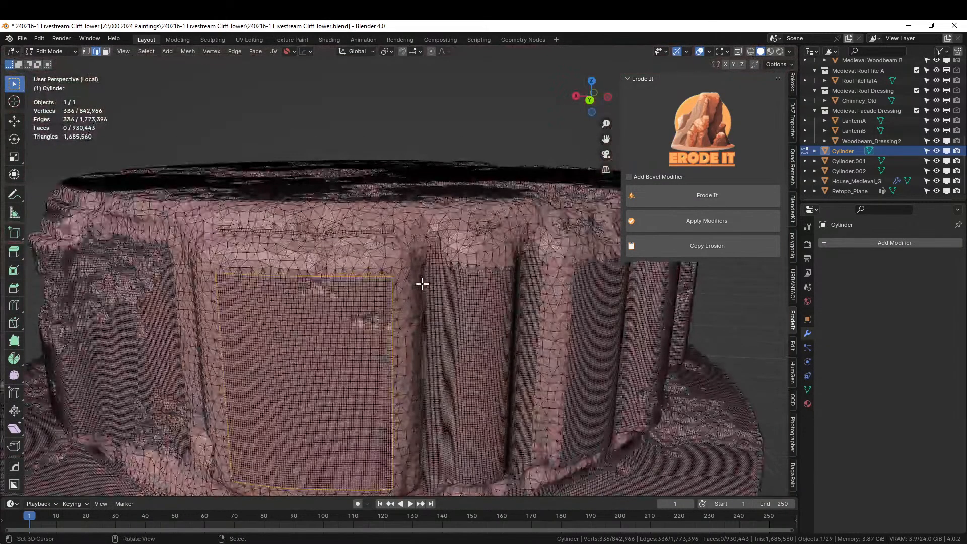
Mark the panel's border edges as sharp and select the linked faces inside it, delimited by Sharp.
key("q")
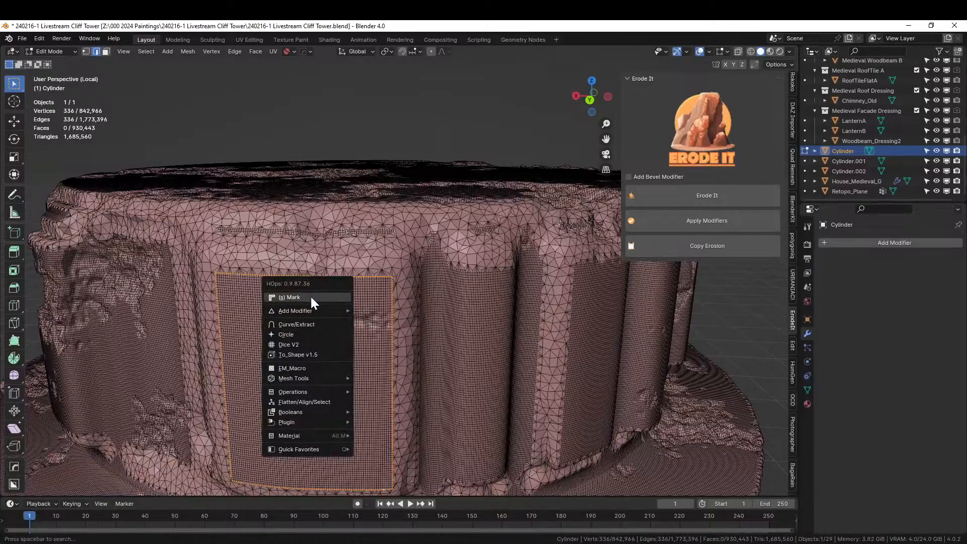
left_click(310, 297)
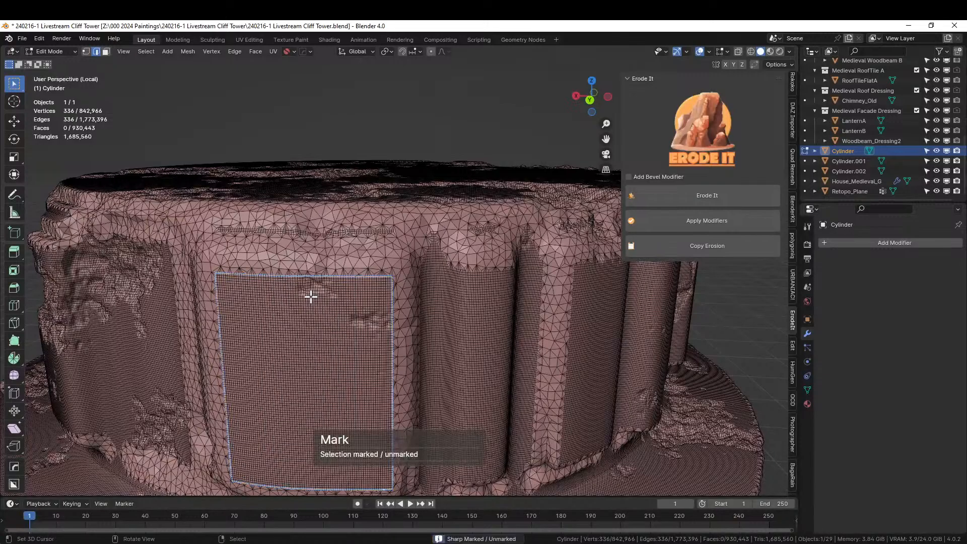
key("3")
left_click(311, 356)
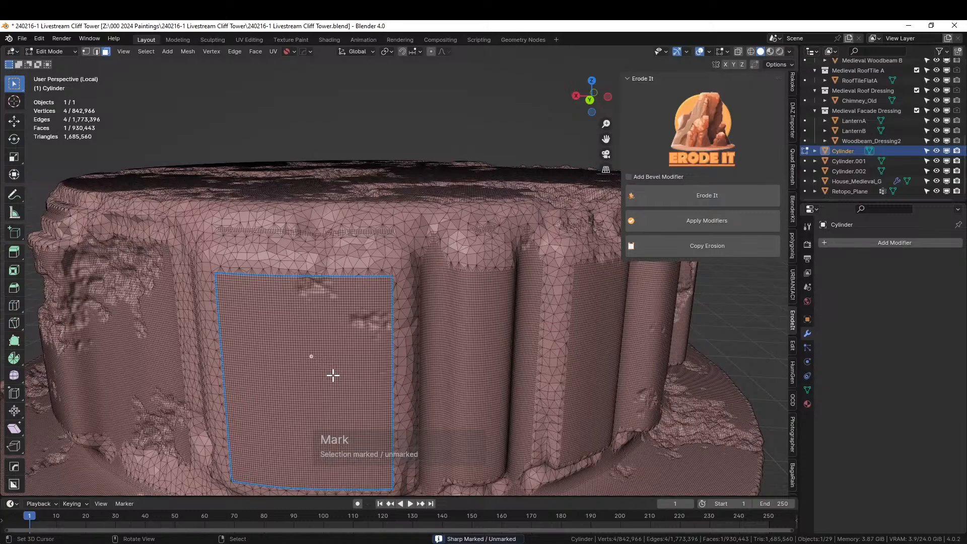
key("ctrl+l")
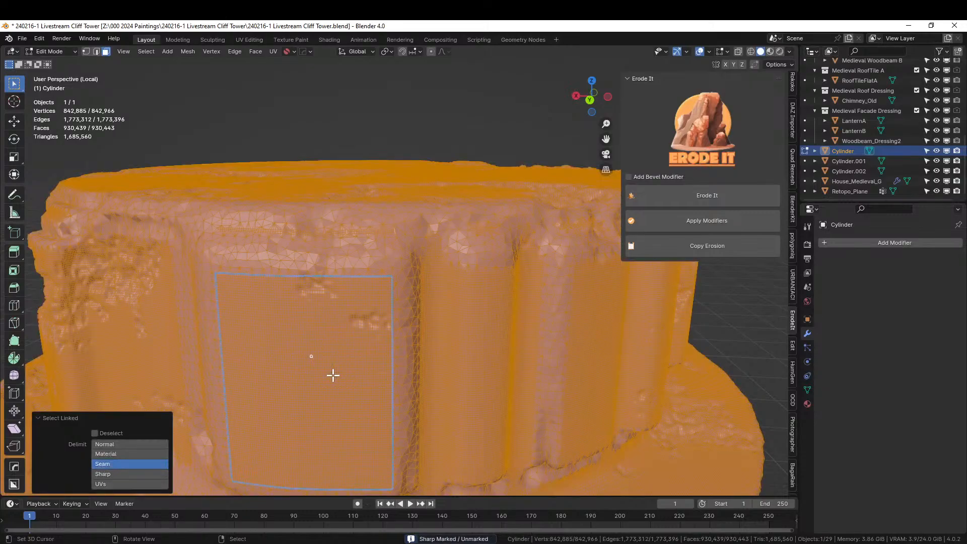
left_click(115, 474)
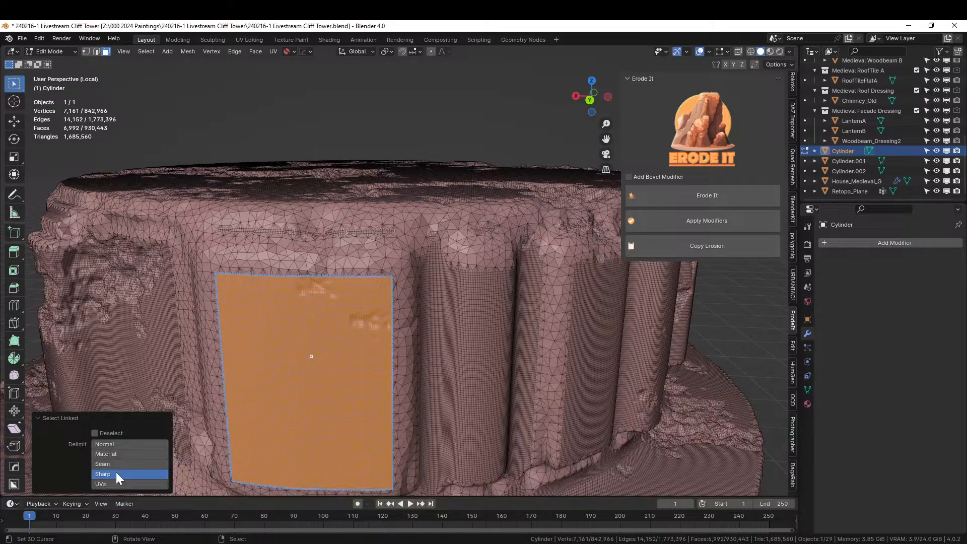
Extrude the selected panel faces about 1.03 m into the drum along the negative Y axis and save the file.
middle_click_drag(432, 317, 324, 365)
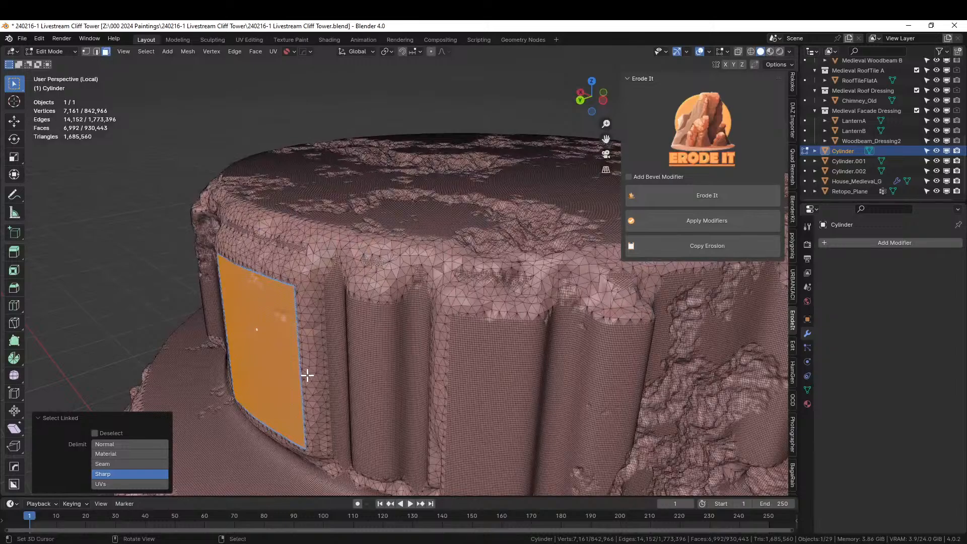
key("e")
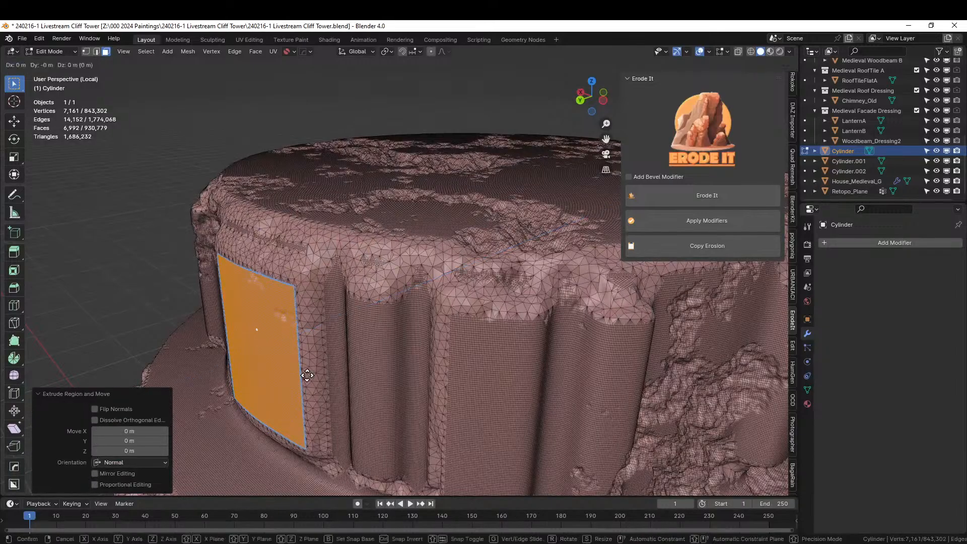
key("y")
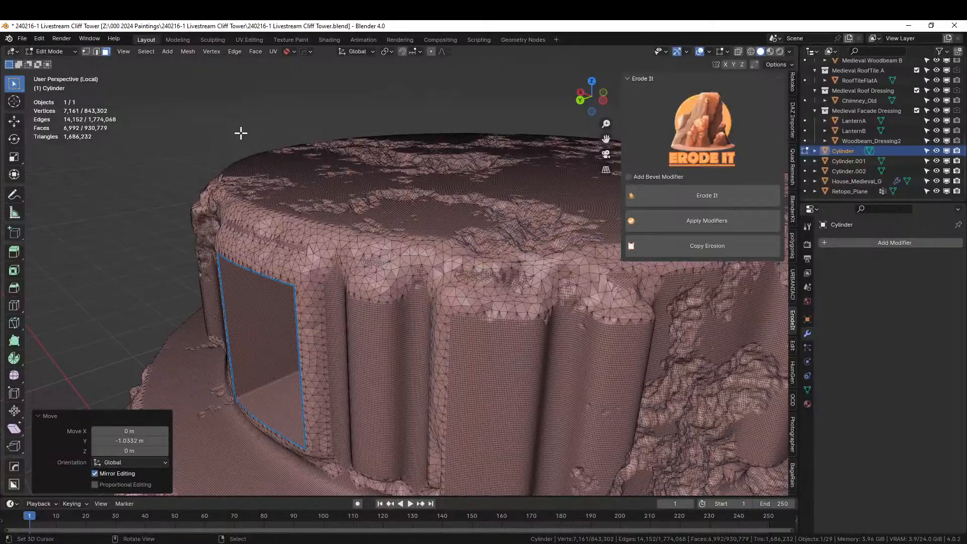
key("ctrl+s")
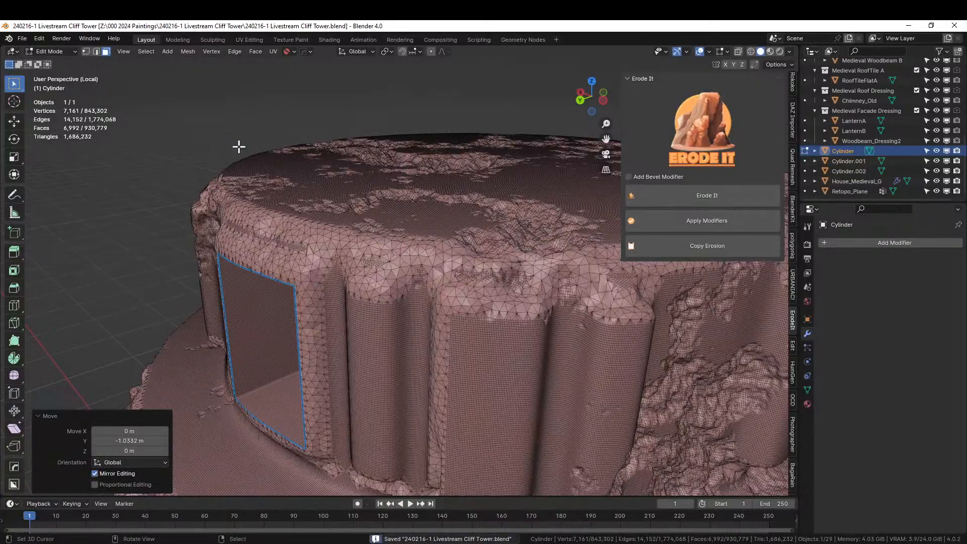
middle_click_drag(229, 110, 258, 113)
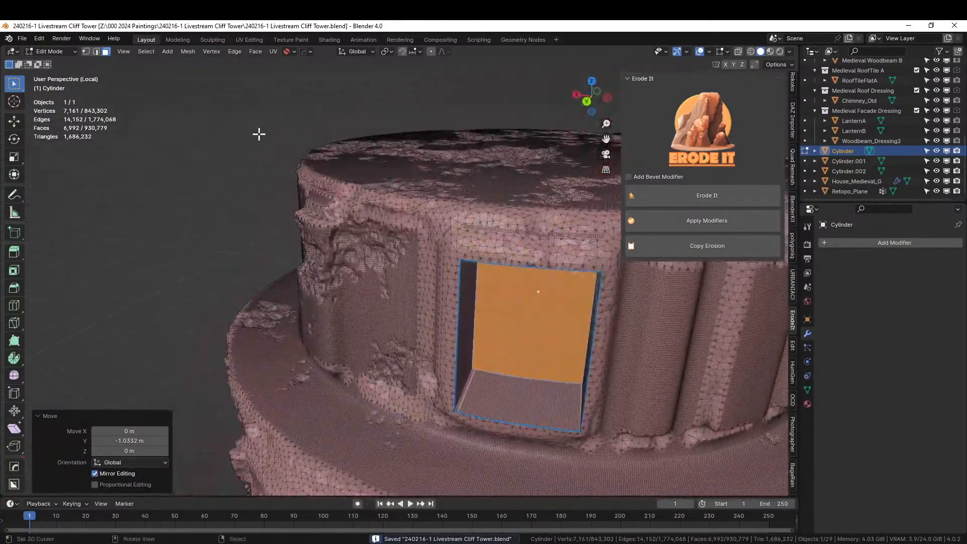
scroll(264, 153, "up", 2)
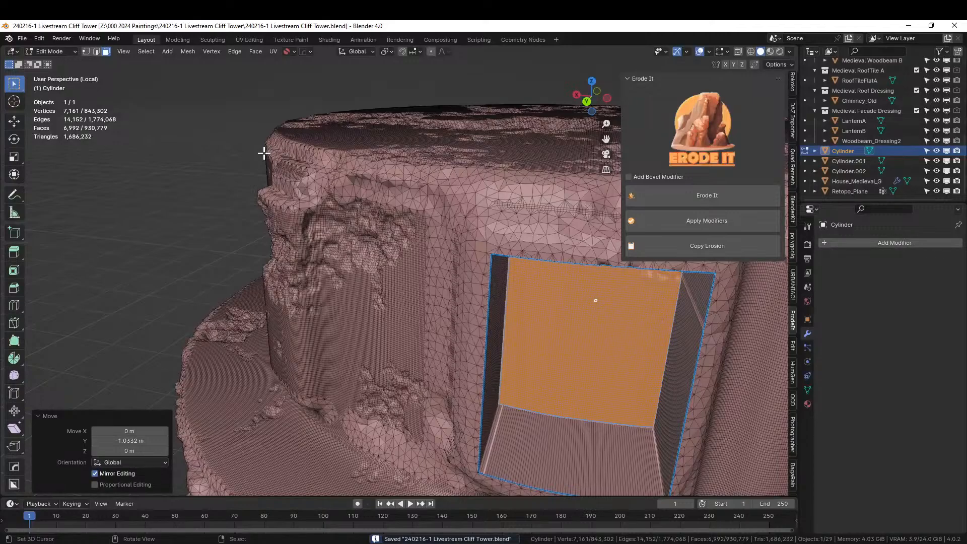
middle_click_drag(264, 153, 196, 177)
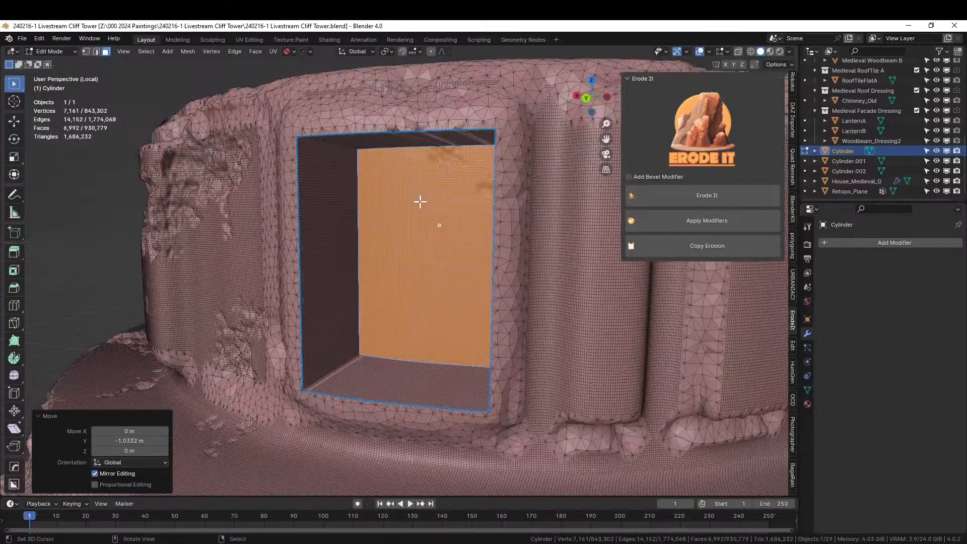
Add a second material slot to the tower, assign the recessed panel faces to it and create a new material named Doorway.
left_click(806, 402)
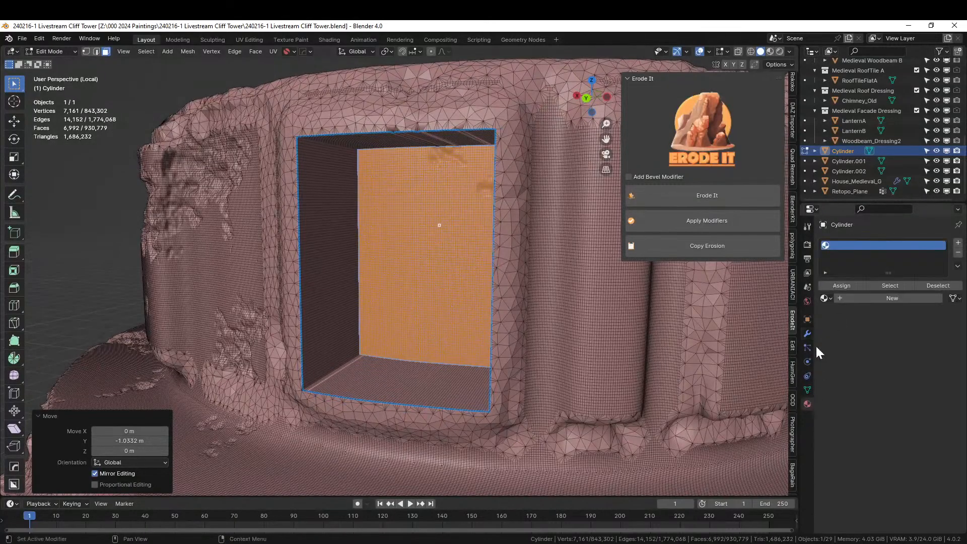
left_click(958, 242)
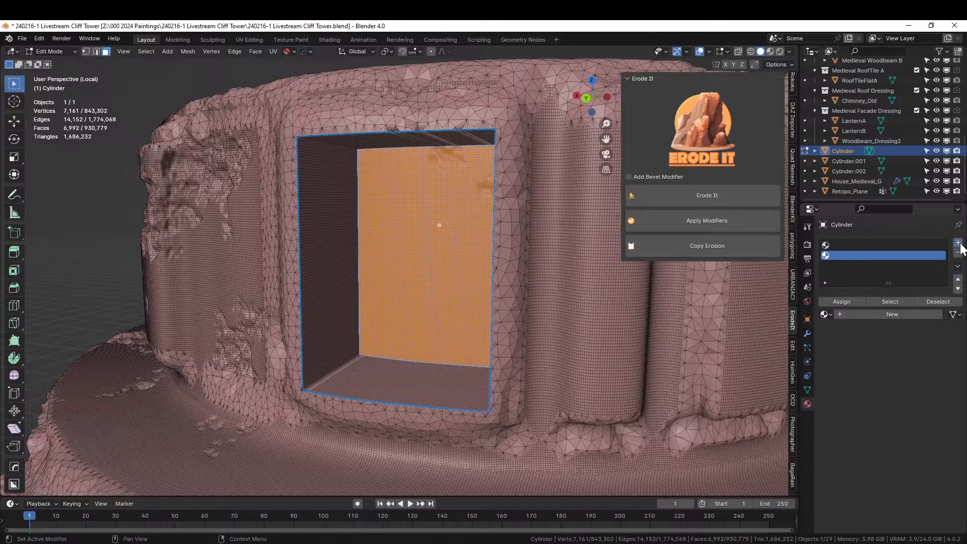
left_click(840, 301)
left_click(847, 315)
double_click(845, 316)
type("Doorway")
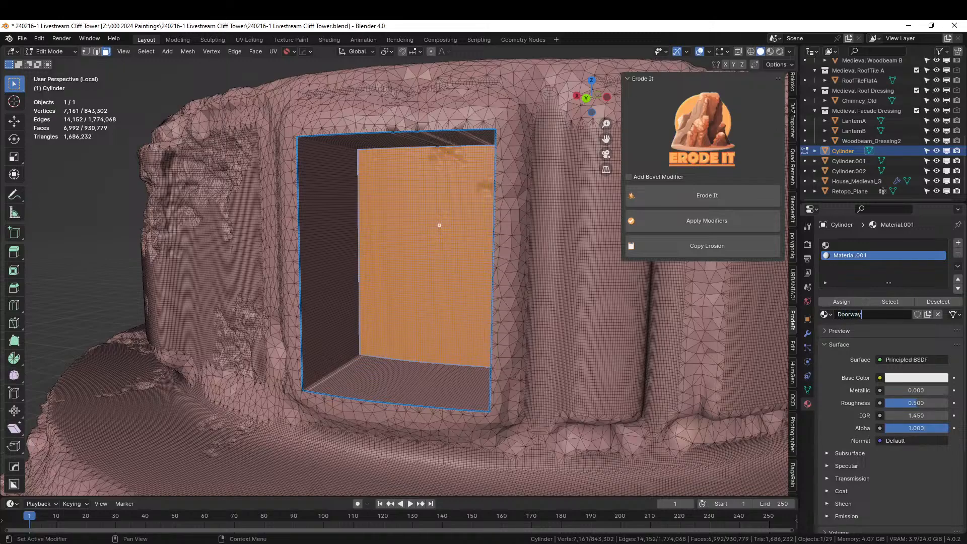
key("Return")
Check the material assignment by picking a face outside the recess and selecting the faces that use the Doorway slot.
left_click(630, 307)
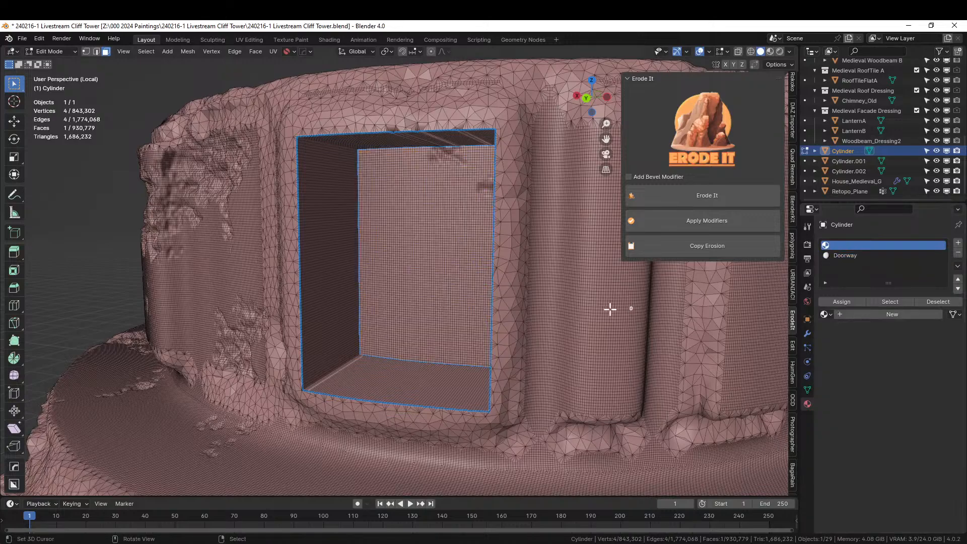
left_click(845, 255)
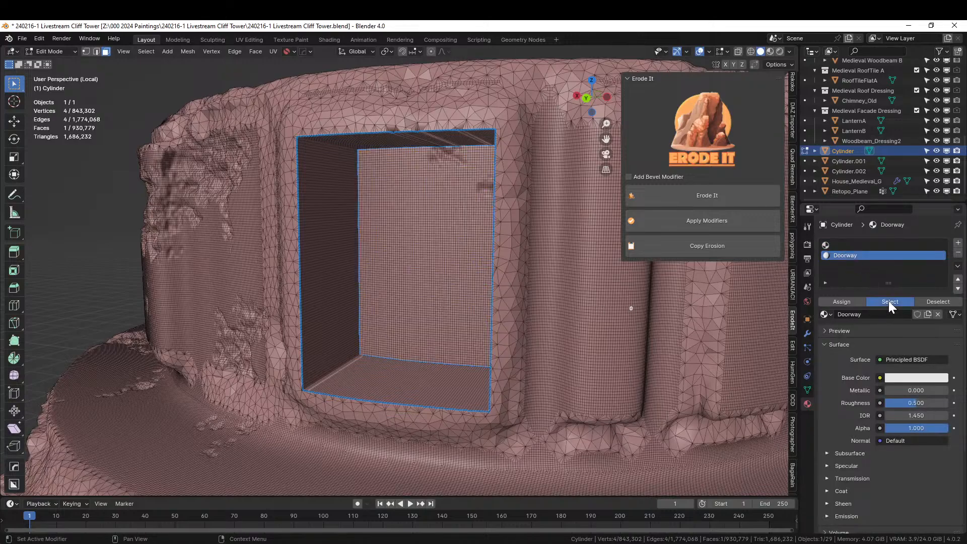
left_click(889, 302)
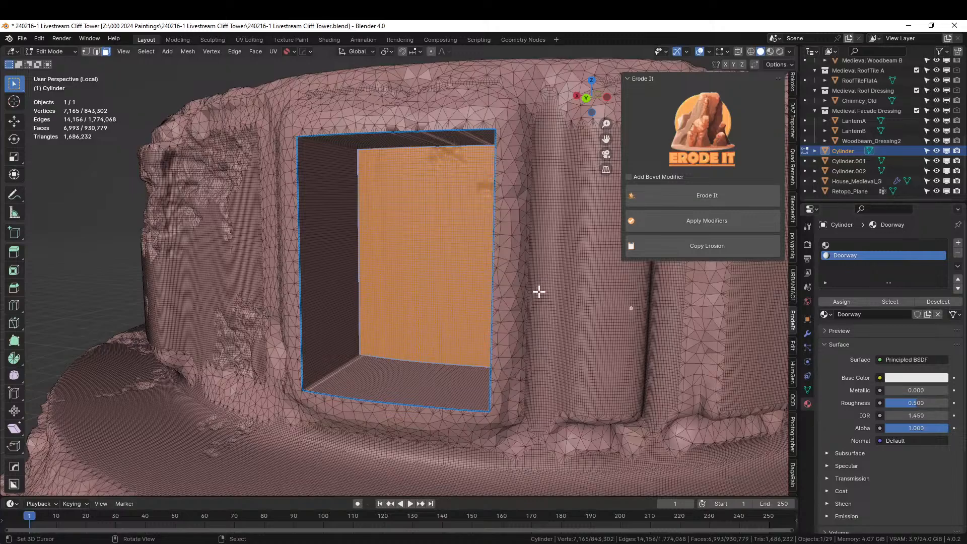
Return the tower to Object Mode, save the file and leave local view to show the full scene.
scroll(381, 192, "down", 7)
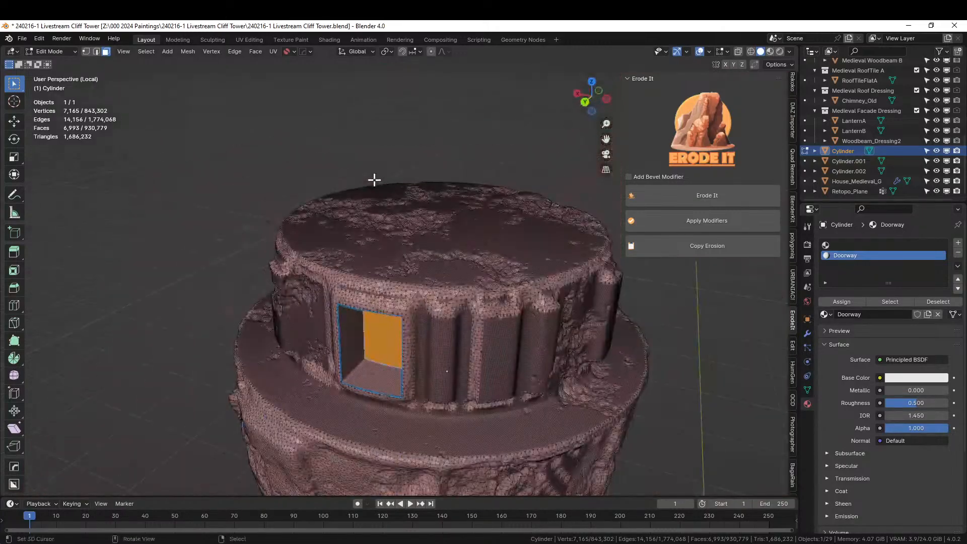
key("Tab")
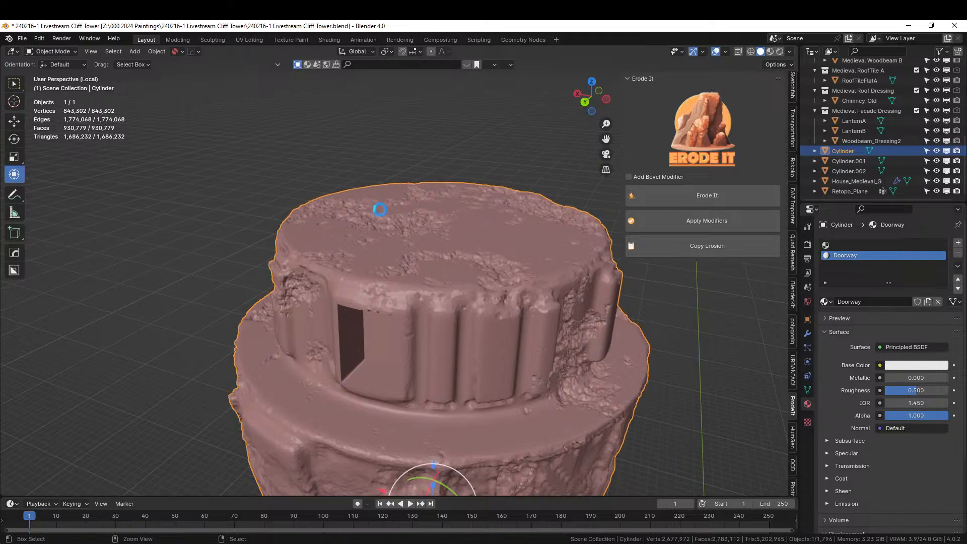
key("ctrl+s")
key("KP_Divide")
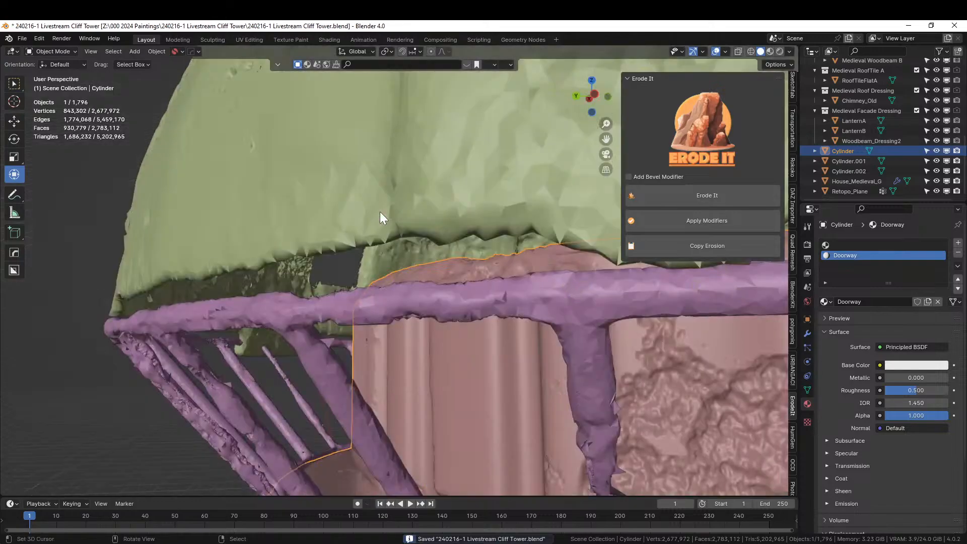
Split the 3D viewport into two areas, turn the new one into an Asset Browser and open its list of asset libraries.
scroll(383, 217, "down", 5)
middle_click_drag(384, 215, 231, 317)
scroll(300, 337, "up", 5)
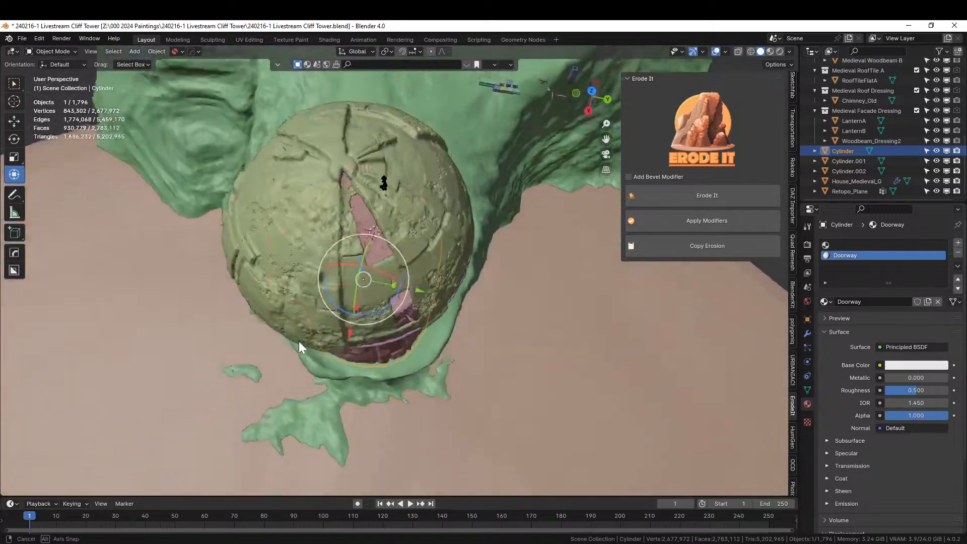
middle_click_drag(319, 329, 280, 310)
middle_click_drag(397, 285, 368, 277)
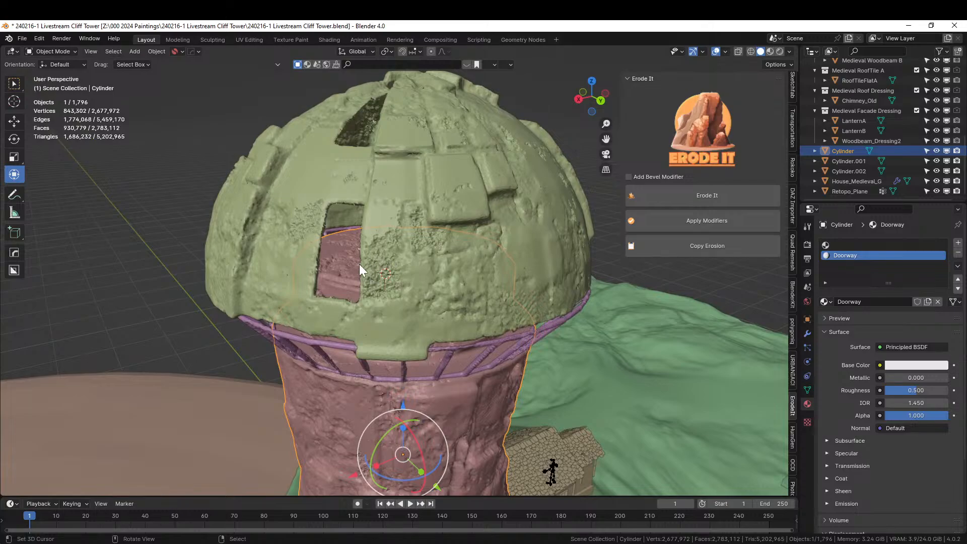
middle_click_drag(358, 272, 355, 261)
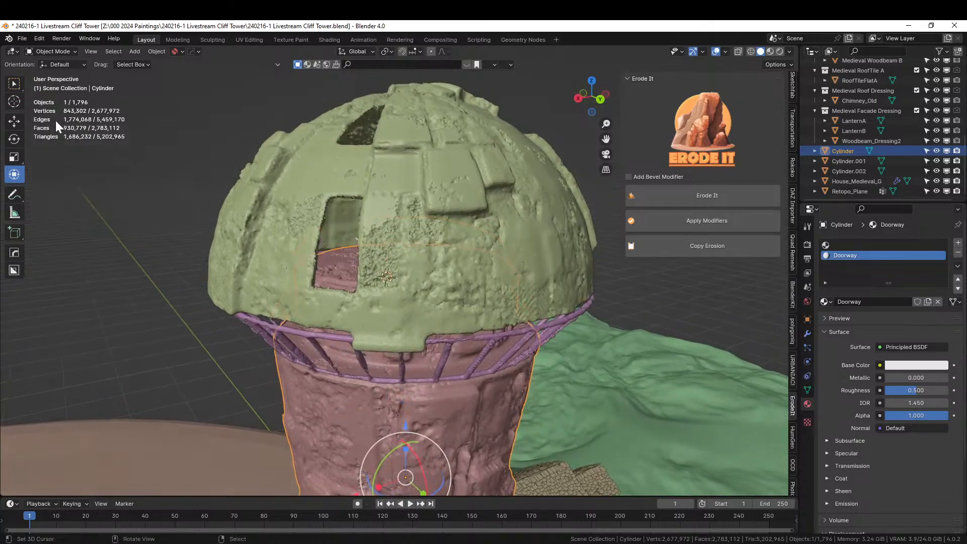
left_click_drag(3, 48, 325, 100)
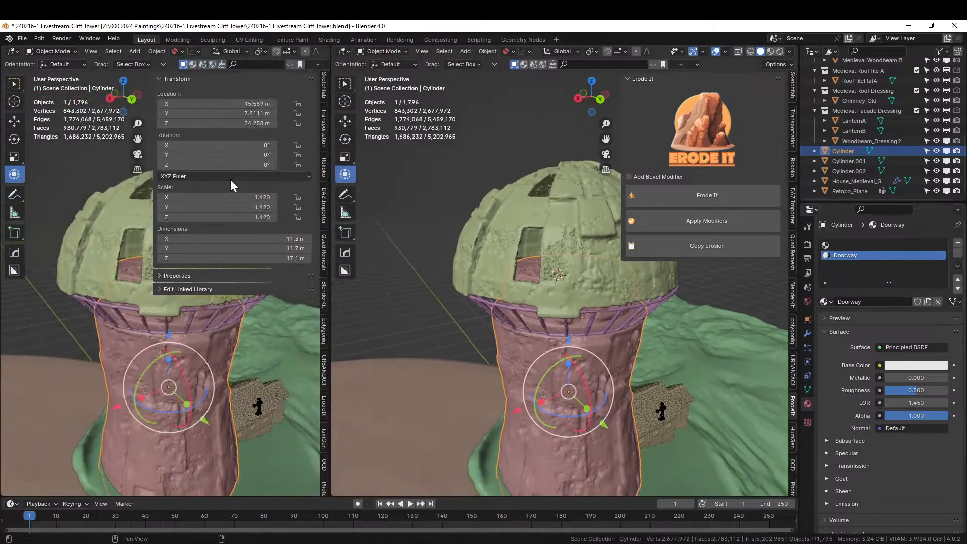
key("shift+F1")
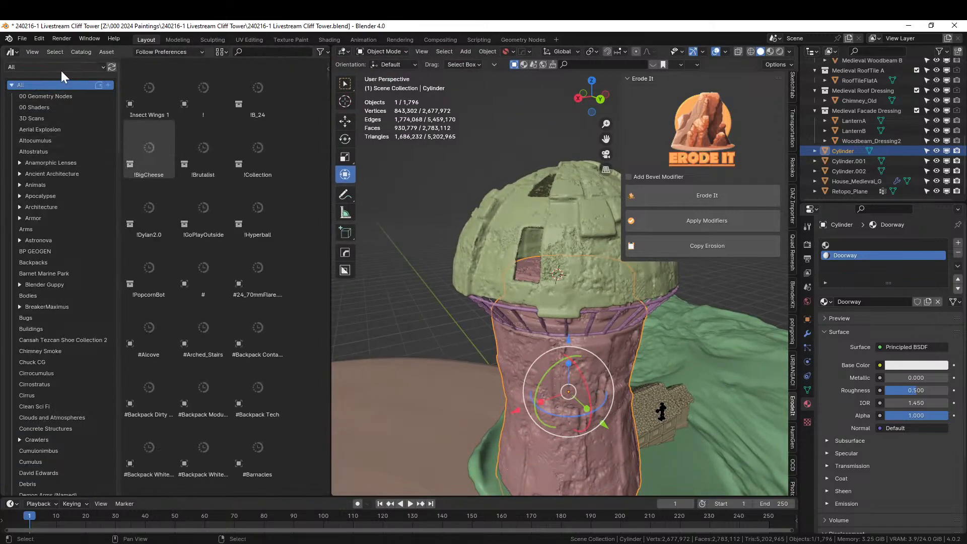
left_click(60, 68)
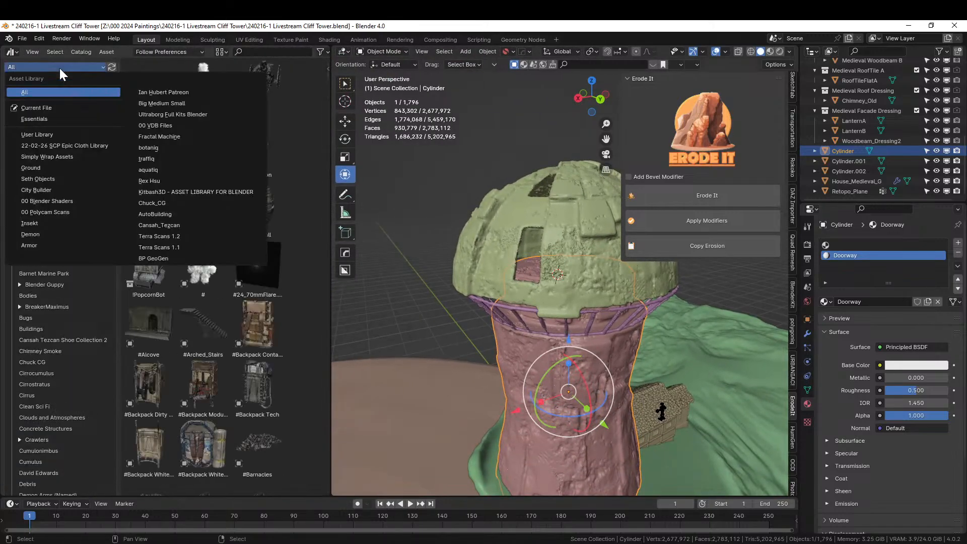
Place the Antenna.010 asset from the Seth Objects library in the dome's lower opening and clear its rotation.
left_click(57, 181)
left_click(57, 208)
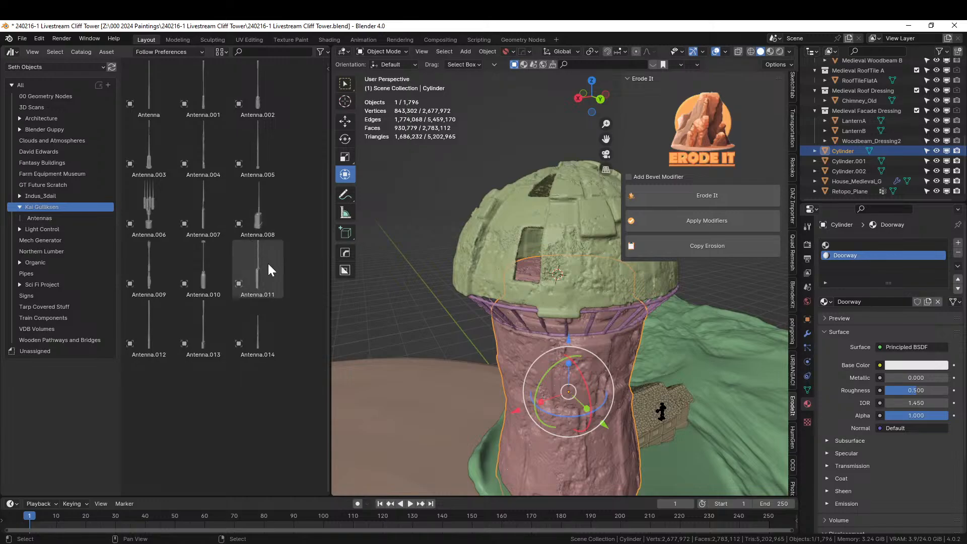
left_click_drag(204, 282, 528, 277)
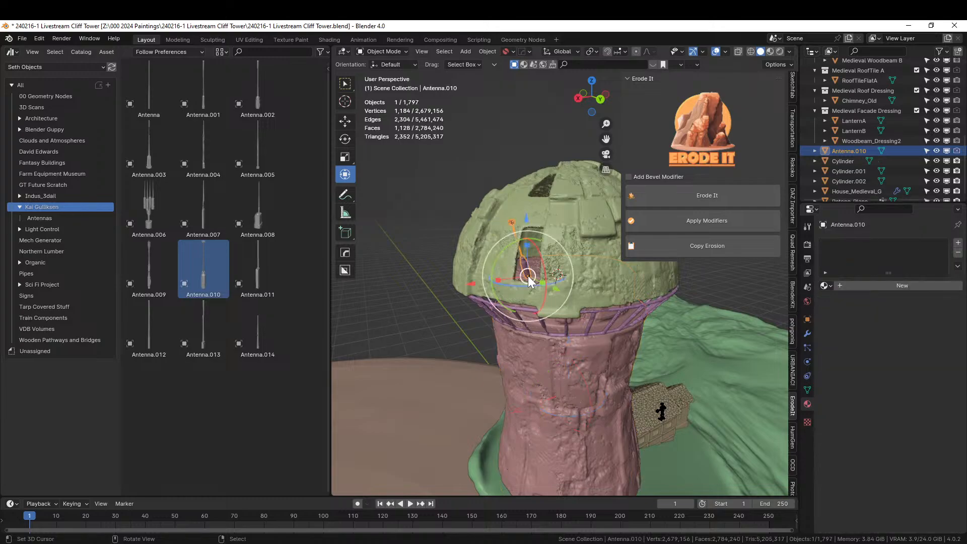
key("alt+r")
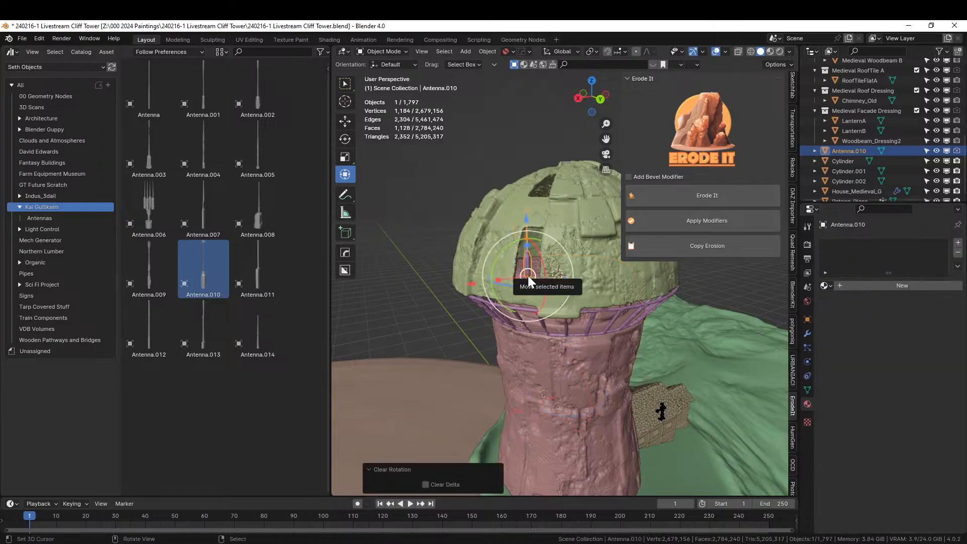
Try to move Antenna.010 about -0.13 m in X and 1.27 m in Y, and squash its height to about 0.205.
key("KP_7")
middle_click_drag(539, 309, 441, 353, "shift")
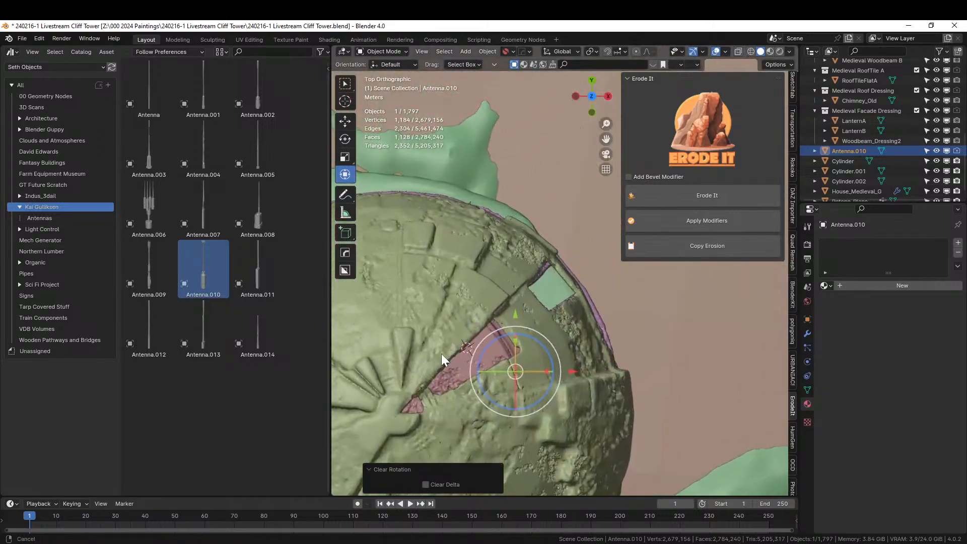
key("g")
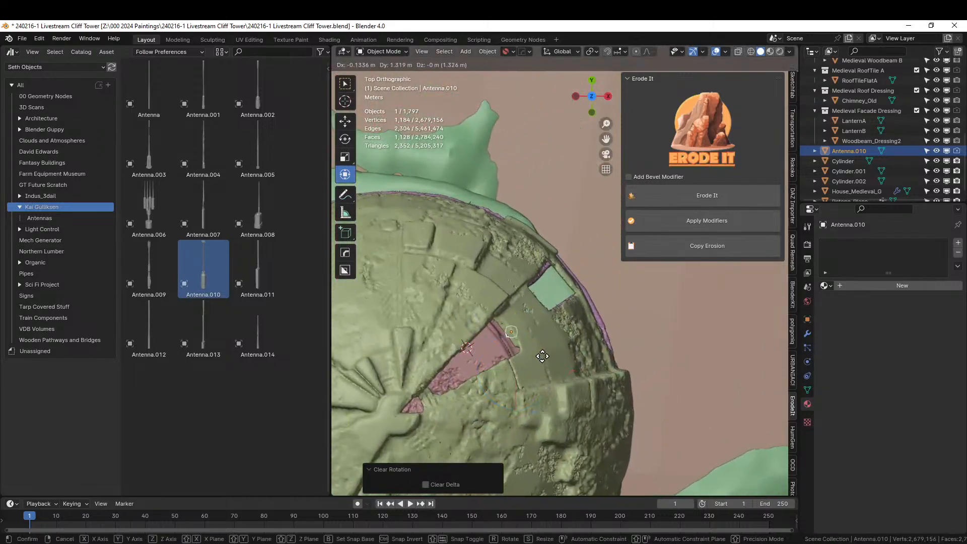
left_click(542, 359)
middle_click_drag(542, 358, 503, 252)
key("s")
key("z")
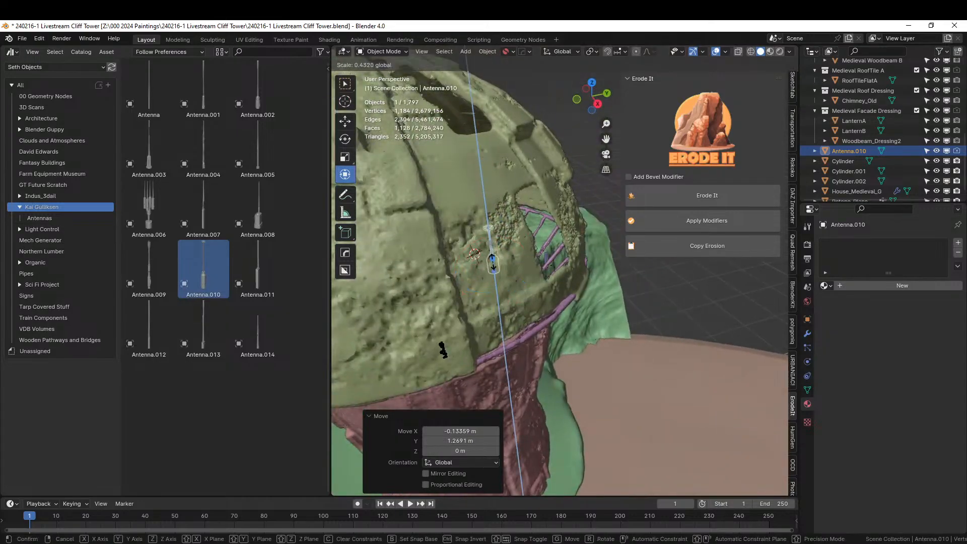
left_click(494, 266)
middle_click_drag(525, 305, 527, 330)
key("KP_7")
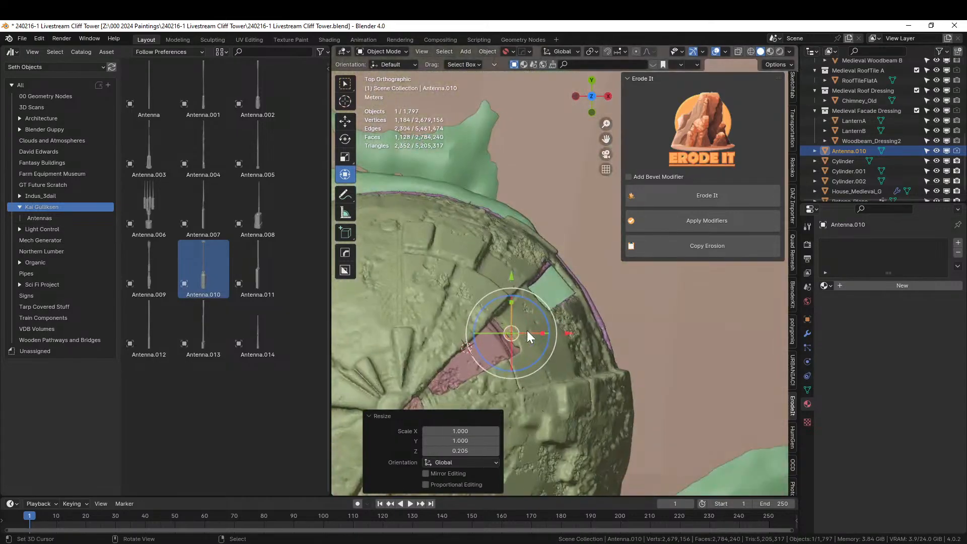
key("r")
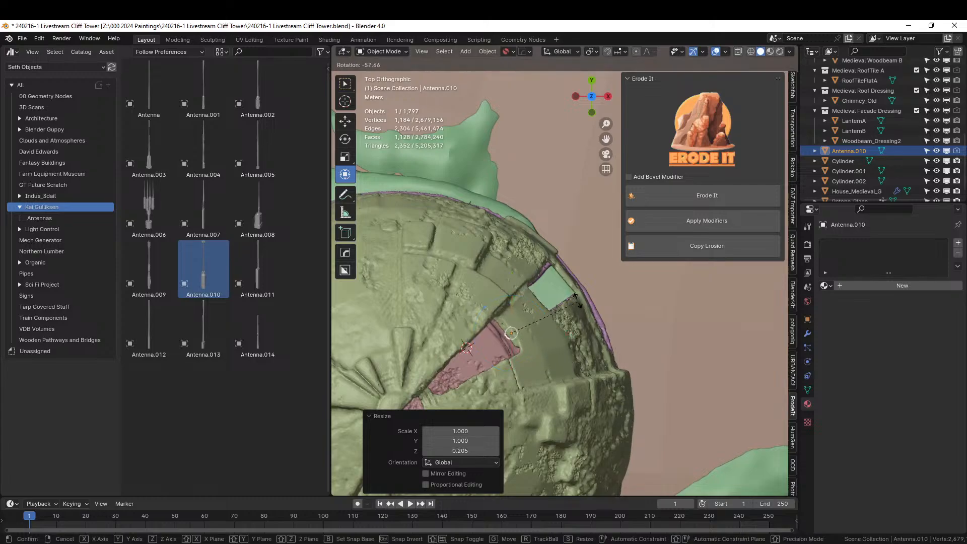
key("Escape")
middle_click_drag(572, 317, 482, 255)
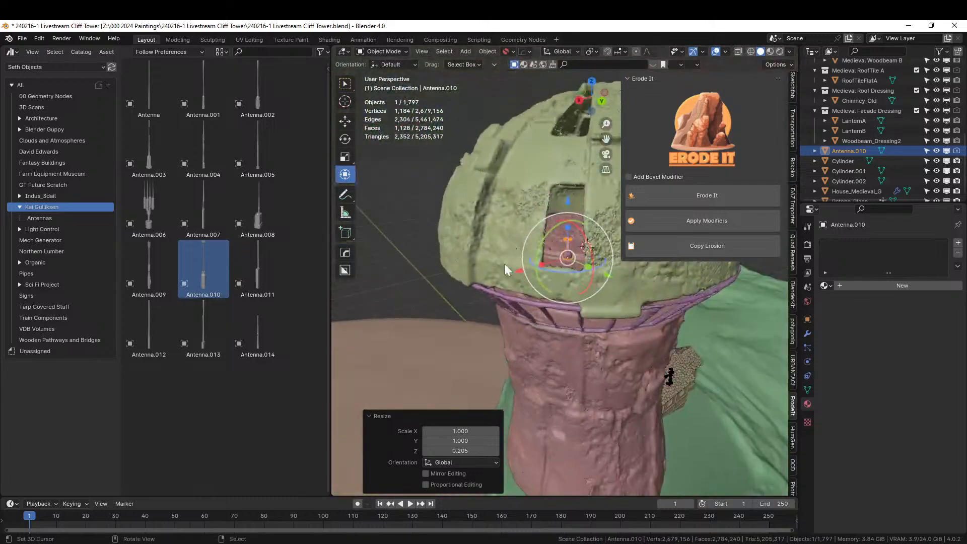
key("s")
right_click(772, 394)
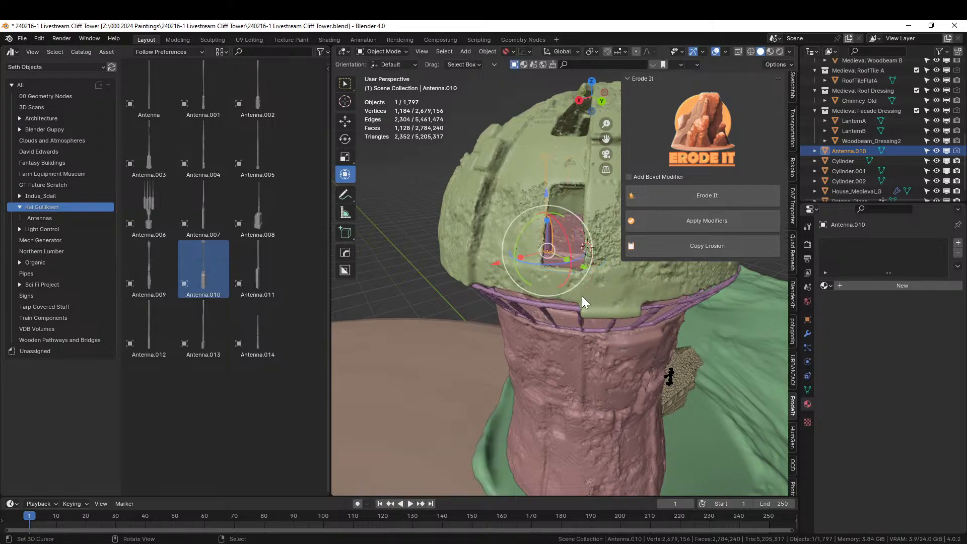
Scale Antenna.010 by about 1.64 and shift it horizontally about -0.97 m in X and 0.58 m in Y.
key("s")
left_click(616, 313)
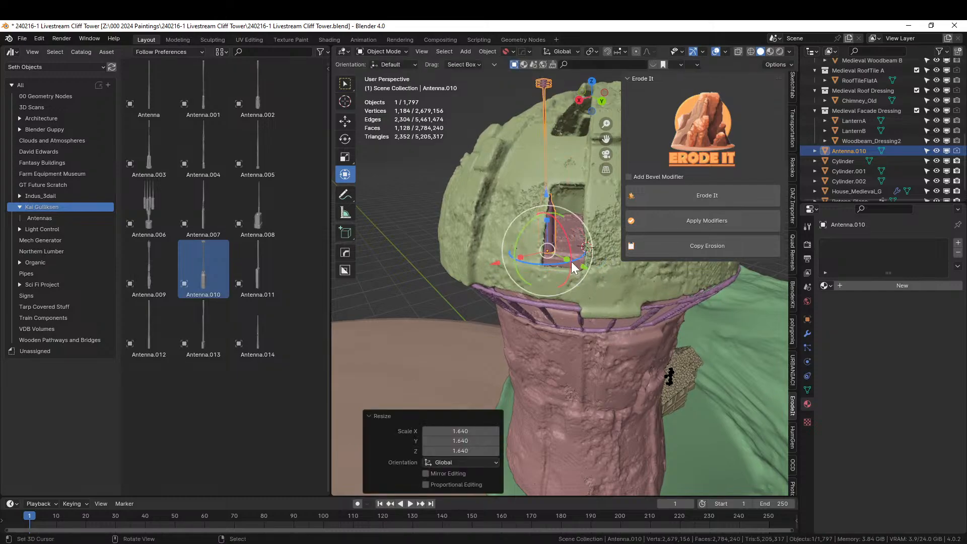
key("g")
key("shift+z")
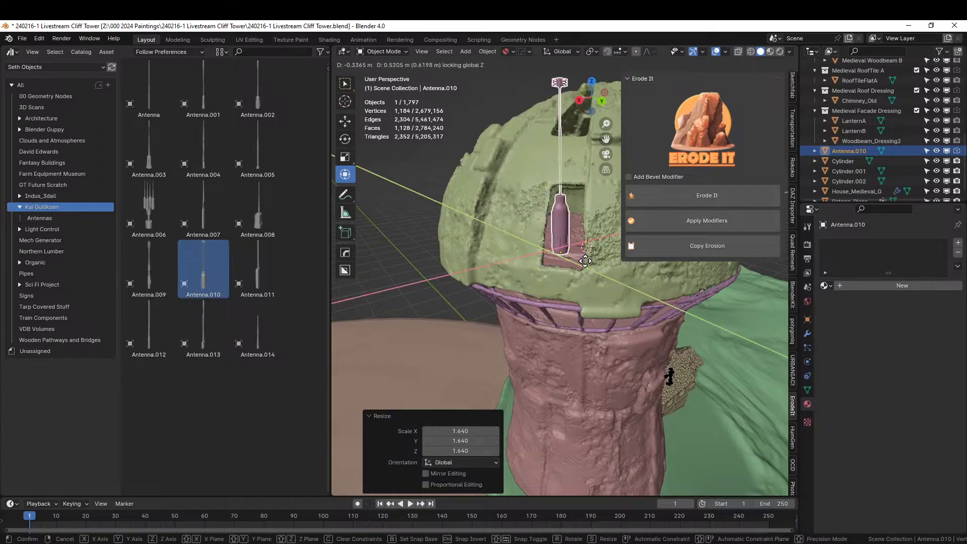
left_click(596, 258)
middle_click_drag(596, 258, 547, 296)
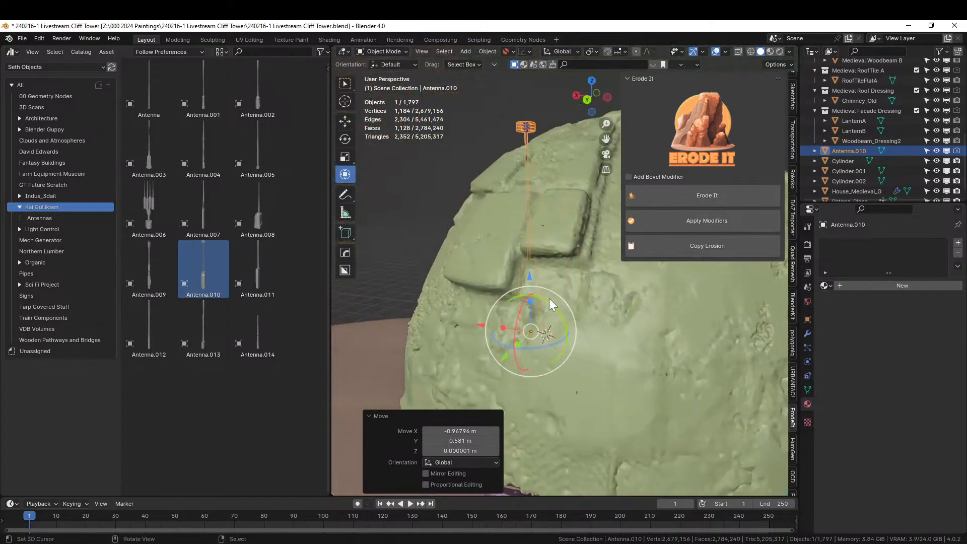
Tilt Antenna.010 outward by about 43.6° and turn it about 21.8° around the global Z axis.
left_click_drag(563, 301, 532, 290)
middle_click_drag(532, 290, 575, 397)
key("KP_7")
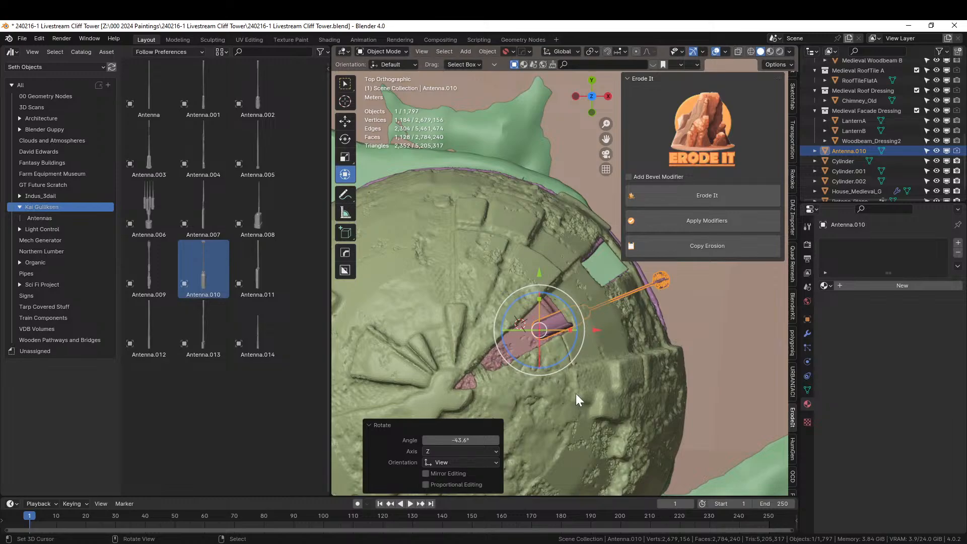
left_click_drag(575, 318, 565, 308)
middle_click_drag(564, 309, 537, 294)
Enlarge Antenna.010 by about 1.386 and move it about 0.21 m along Y within the dome's opening.
key("s")
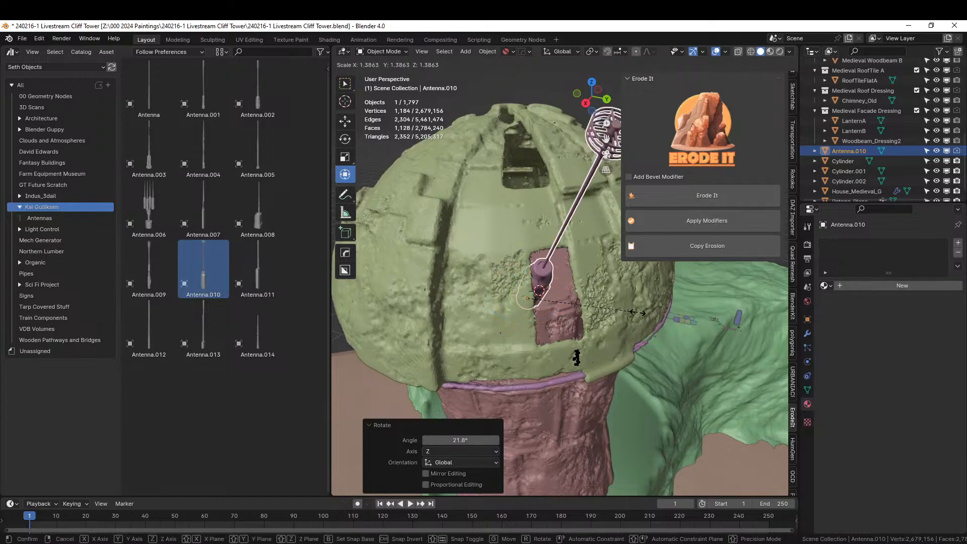
left_click(592, 311)
middle_click_drag(592, 310, 548, 301)
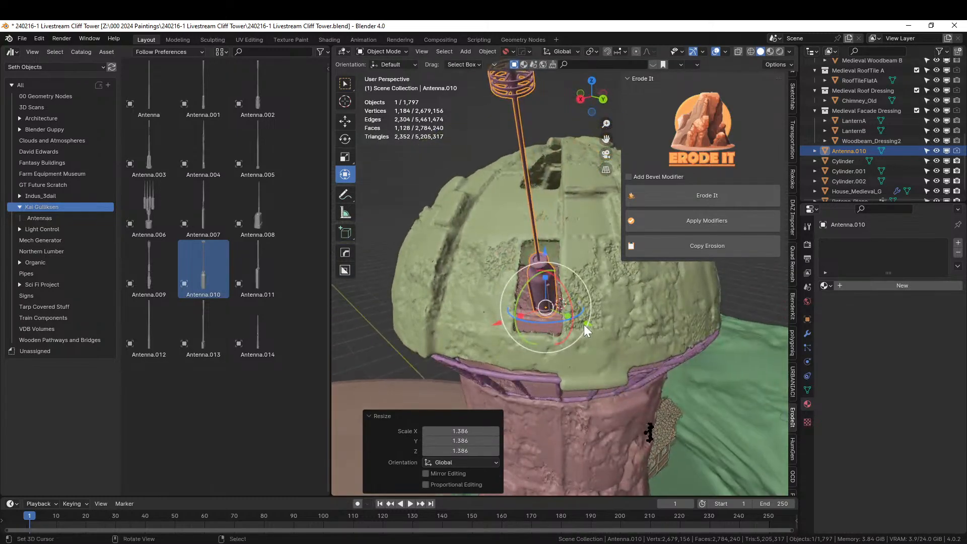
left_click_drag(586, 323, 572, 323)
middle_click_drag(571, 322, 567, 386)
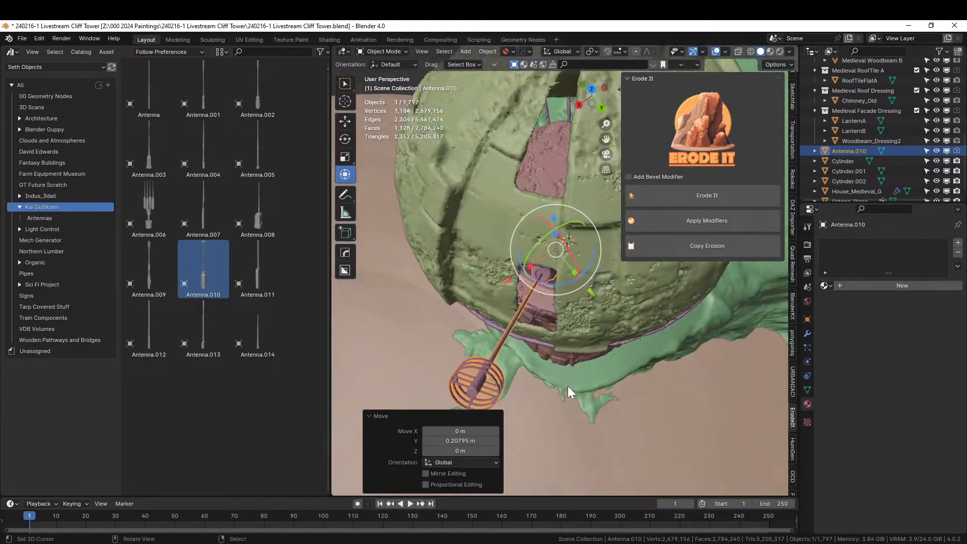
From the top view, rotate Antenna.010 about 1.1° and nudge it about -0.03 m in X and -0.10 m in Y.
key("KP_7")
key("r")
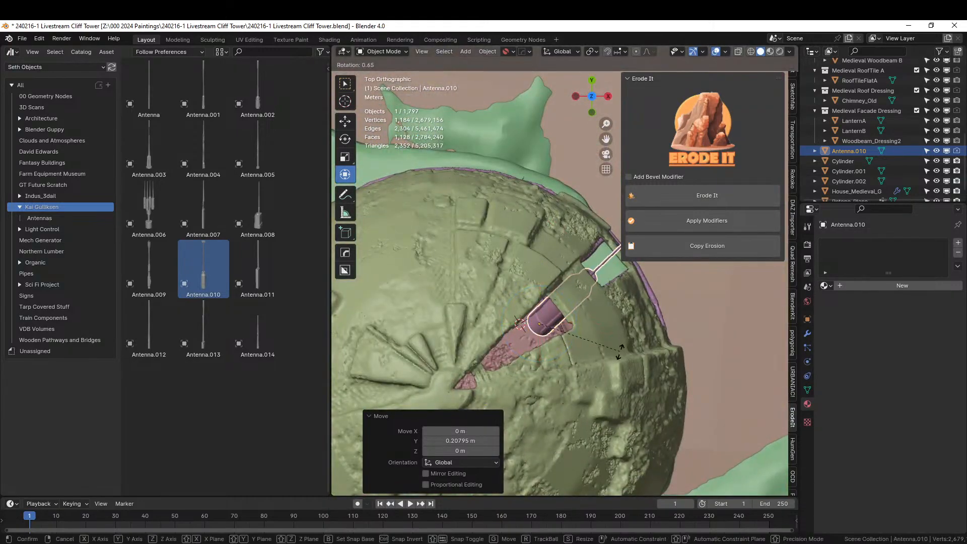
left_click(615, 350)
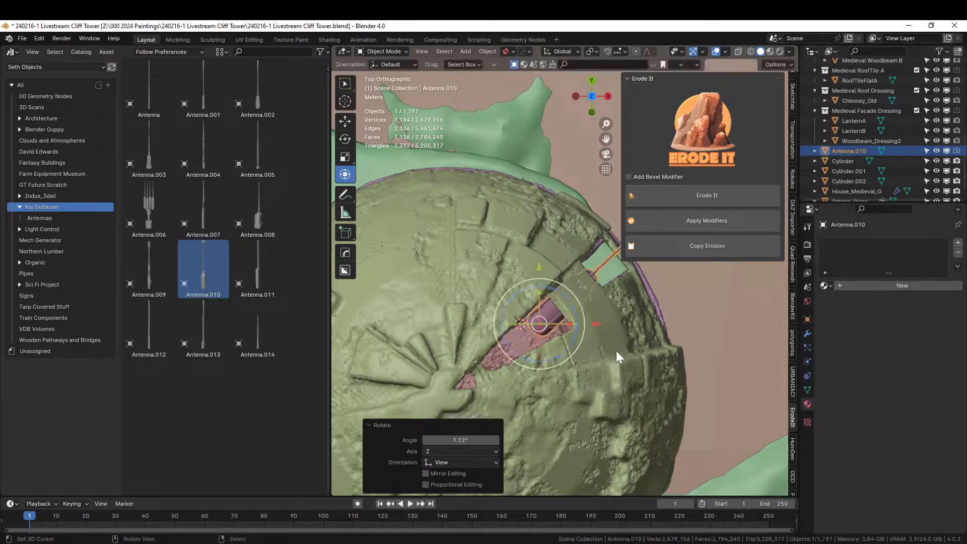
key("g")
left_click(547, 342)
Place the Antenna.006 asset in the upper opening of the dome.
middle_click_drag(547, 342, 335, 219)
scroll(500, 231, "down", 5)
middle_click_drag(501, 231, 579, 335)
scroll(469, 217, "up", 4)
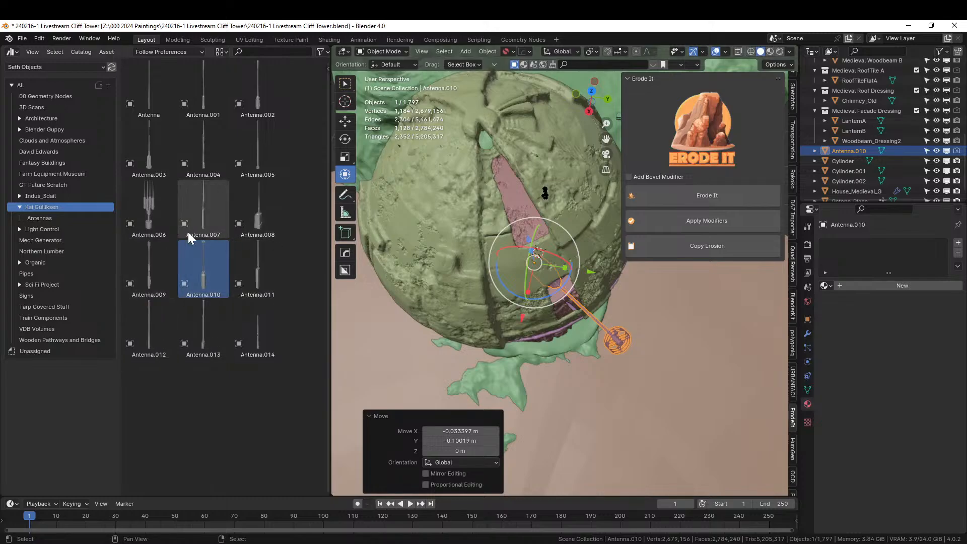
middle_click_drag(334, 277, 424, 280)
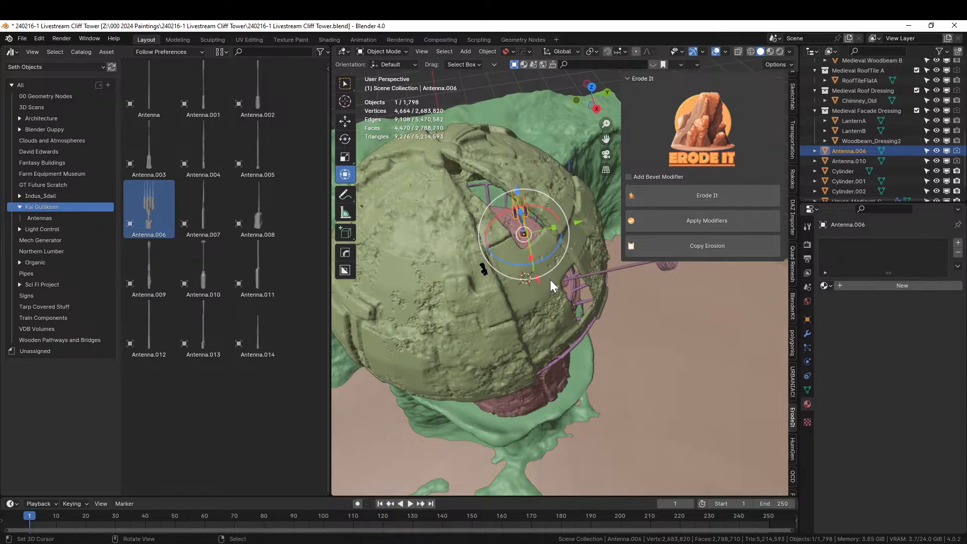
Copy the rotation of Antenna.010 onto Antenna.006.
middle_click_drag(576, 251, 547, 321)
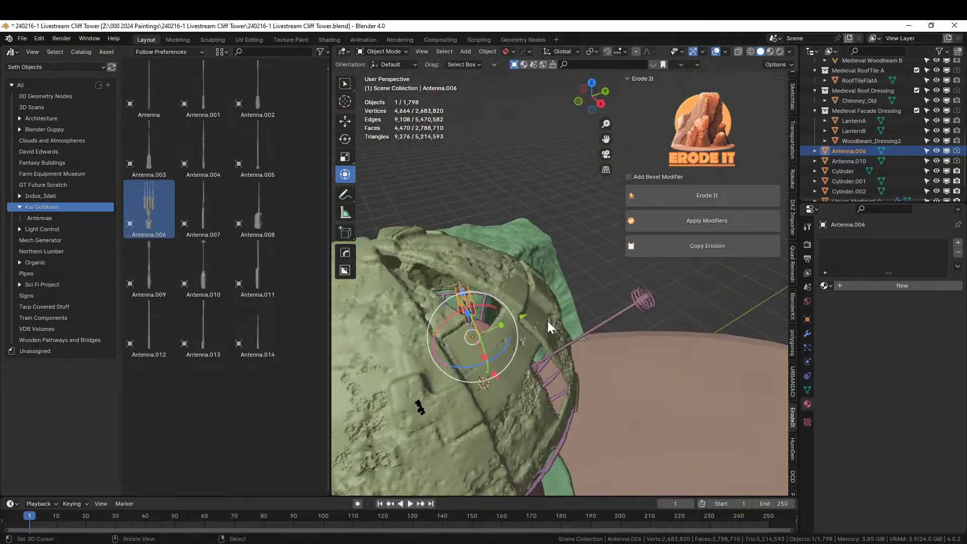
left_click(597, 325, "shift")
key("ctrl+l")
mouse_move(597, 323)
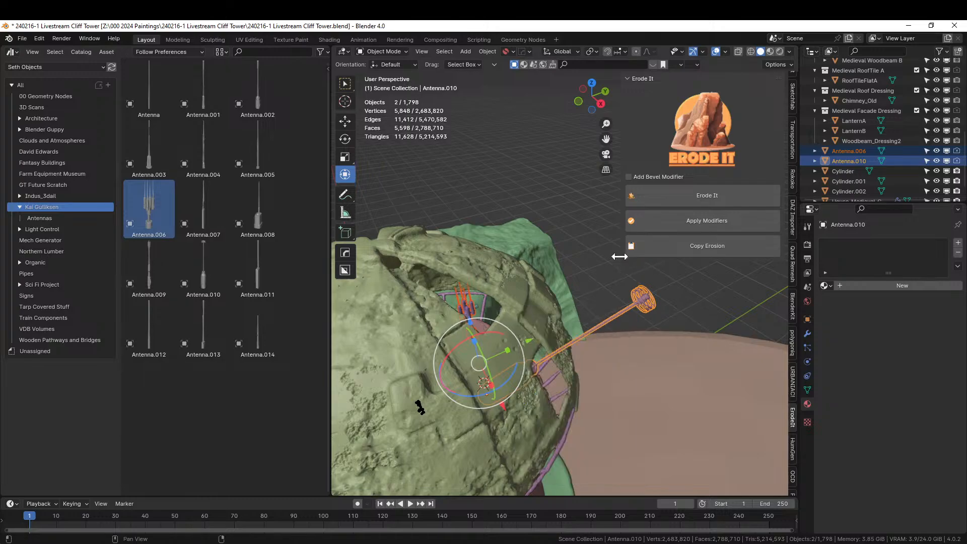
key("ctrl+c")
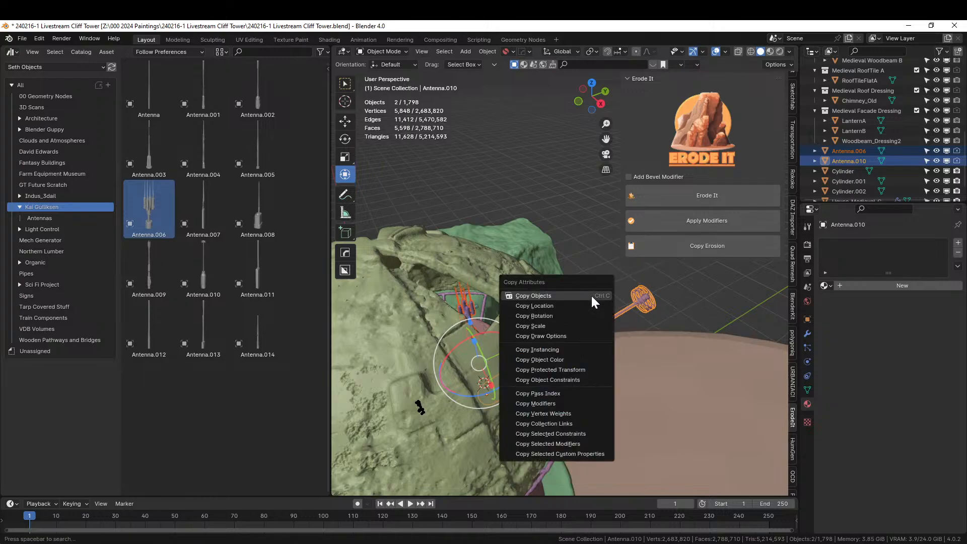
left_click(547, 316)
Scale Antenna.006 by about 3.83 and move it about 3.40 m in X and -1.50 m in Y from above.
middle_click_drag(547, 316, 487, 353)
left_click(481, 332)
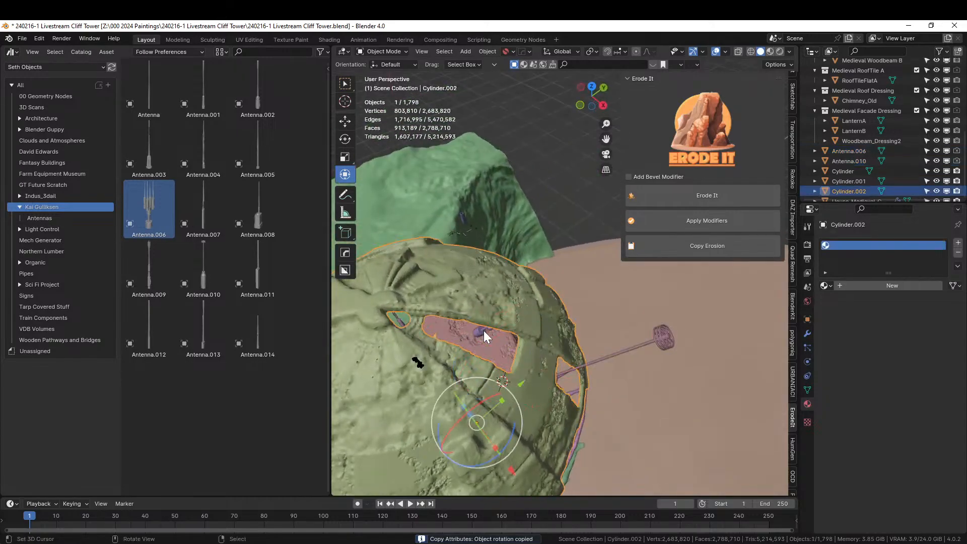
left_click(483, 330)
key("s")
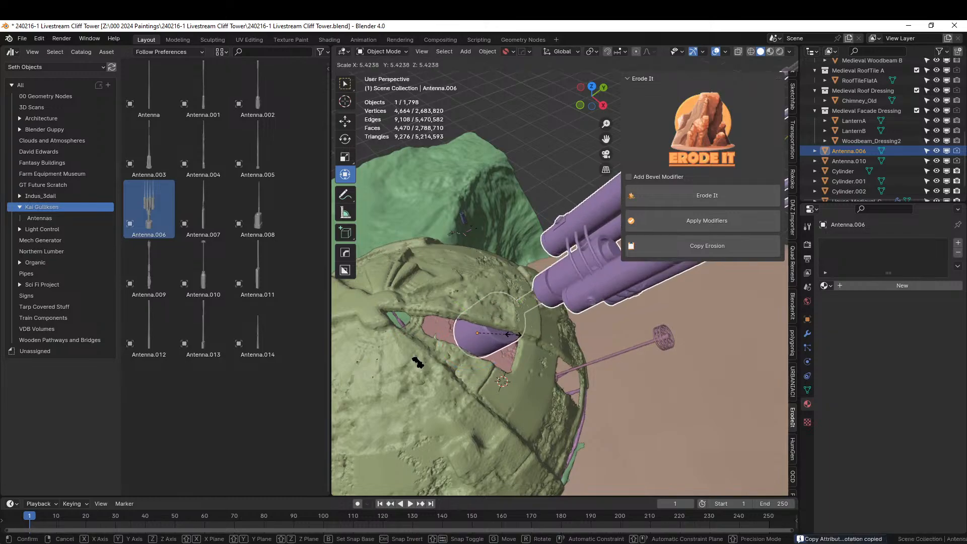
left_click(502, 332)
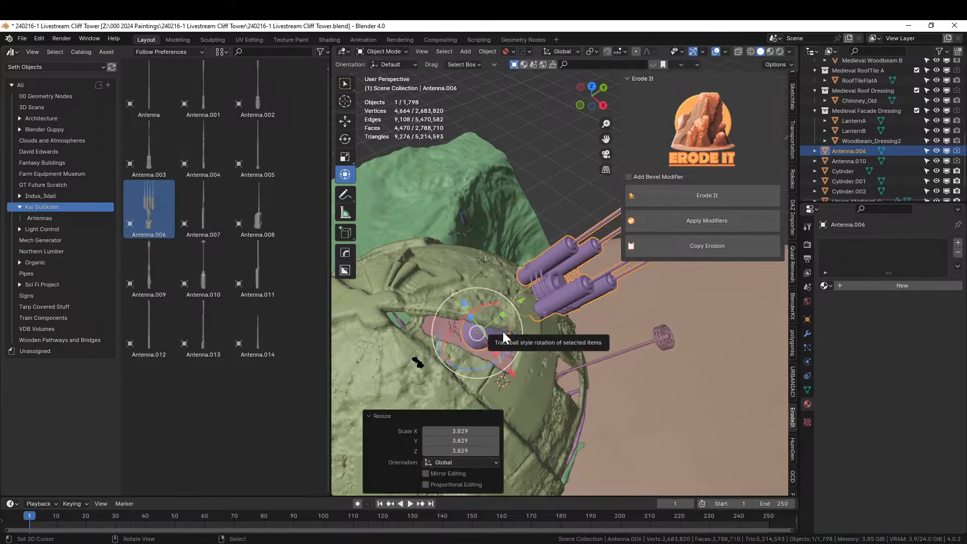
key("KP_7")
key("g")
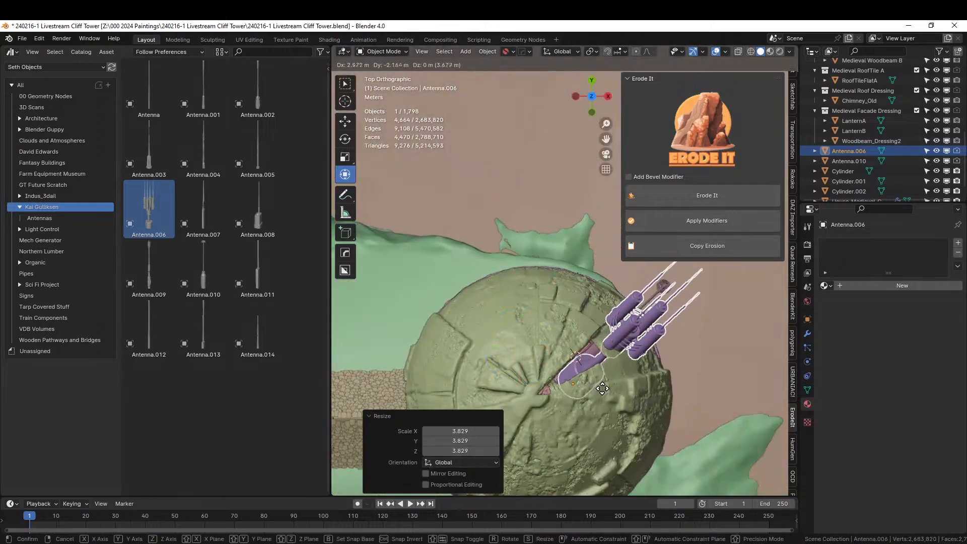
left_click(600, 388)
Shrink Antenna.006 by about 0.589 and shift it about -0.06 m in X and 0.38 m in Y beside Antenna.010.
middle_click_drag(601, 388, 537, 307)
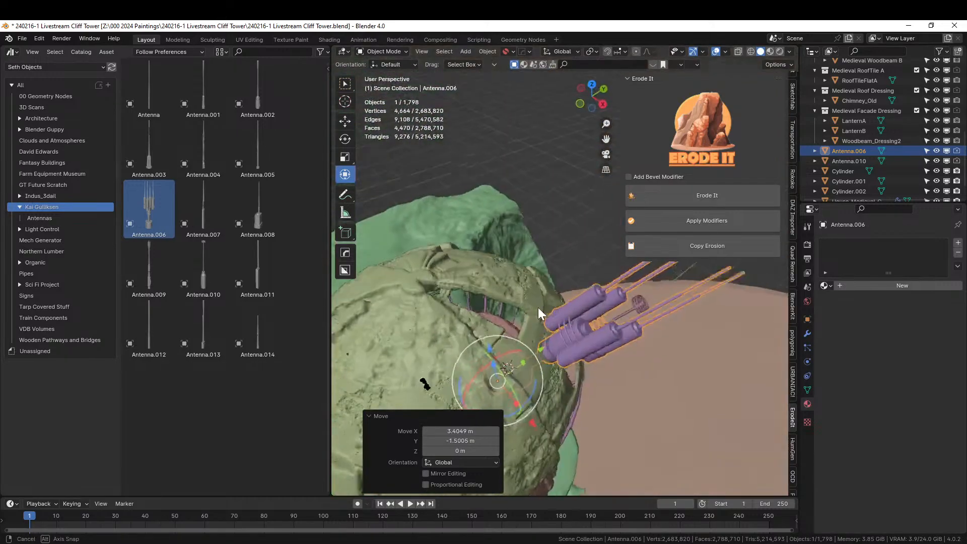
key("s")
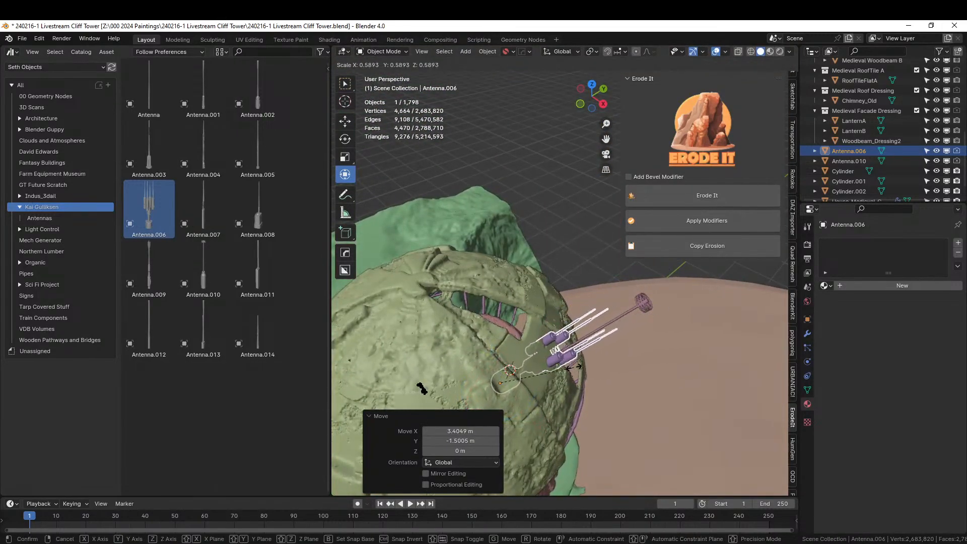
left_click(421, 388)
middle_click_drag(421, 388, 525, 417)
key("KP_7")
key("g")
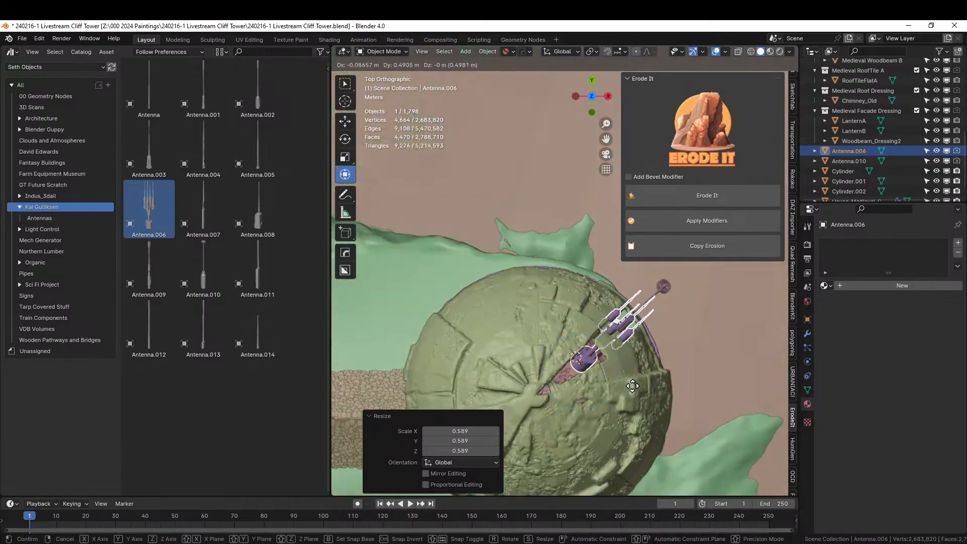
left_click(633, 388)
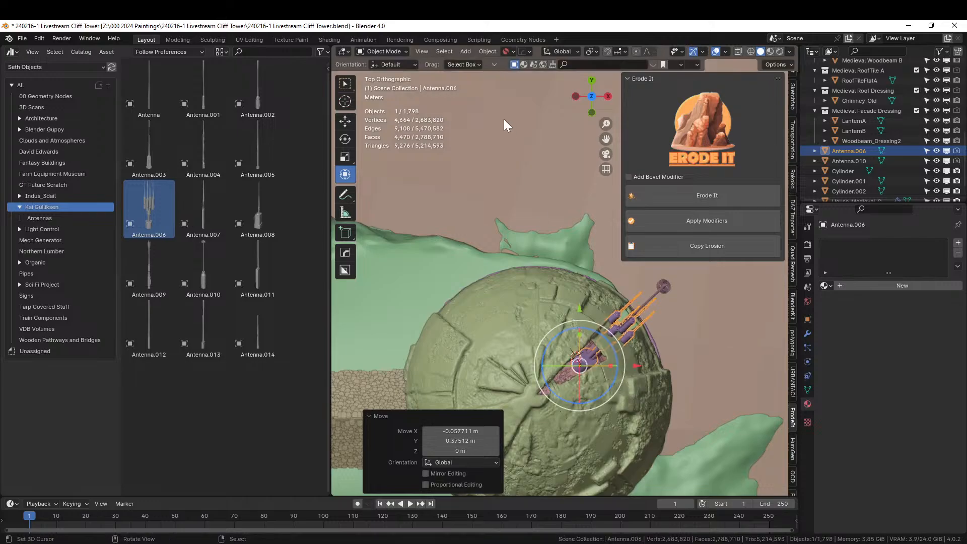
Set the transform orientation to Local and stretch Antenna.006 along its local Z axis.
left_click(577, 54)
left_click(539, 95)
middle_click_drag(654, 361, 609, 255)
key("s")
key("z")
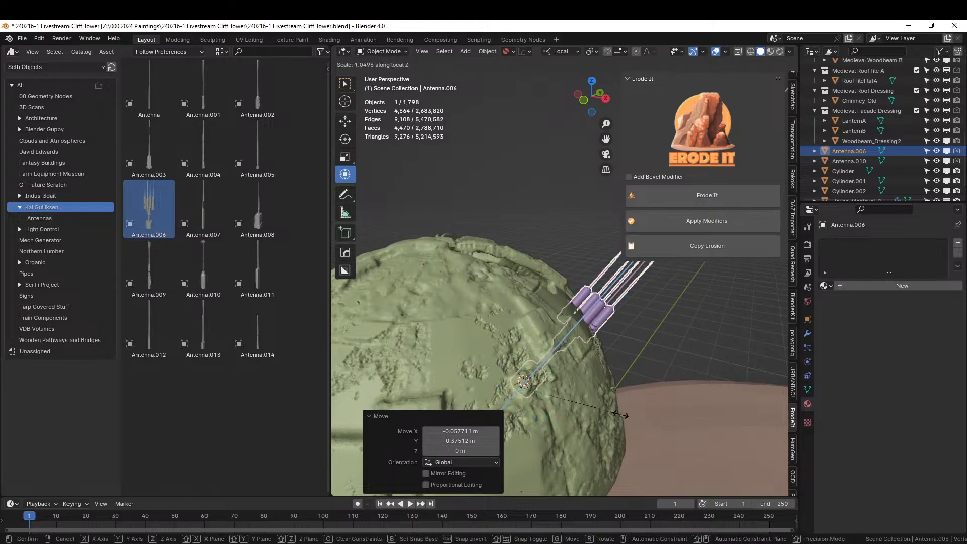
left_click(649, 409)
Rotate Antenna.006 about 9.5° around its local Y axis.
middle_click_drag(606, 388, 535, 338)
left_click_drag(409, 337, 417, 343)
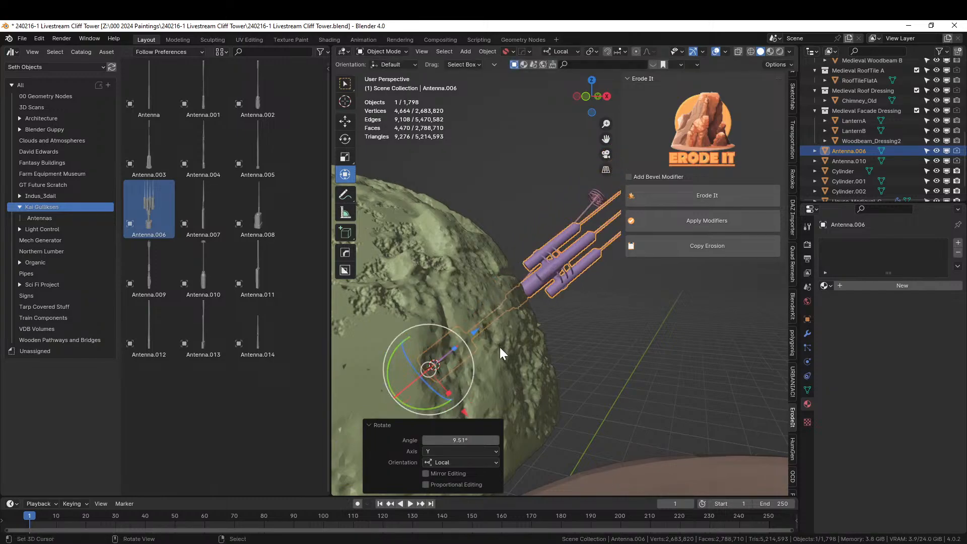
middle_click_drag(499, 343, 494, 390)
Move Antenna.010 about -2.42 m in X and -2.14 m in Y from the top view.
left_click(574, 285)
middle_click_drag(541, 371, 562, 443)
key("KP_7")
key("g")
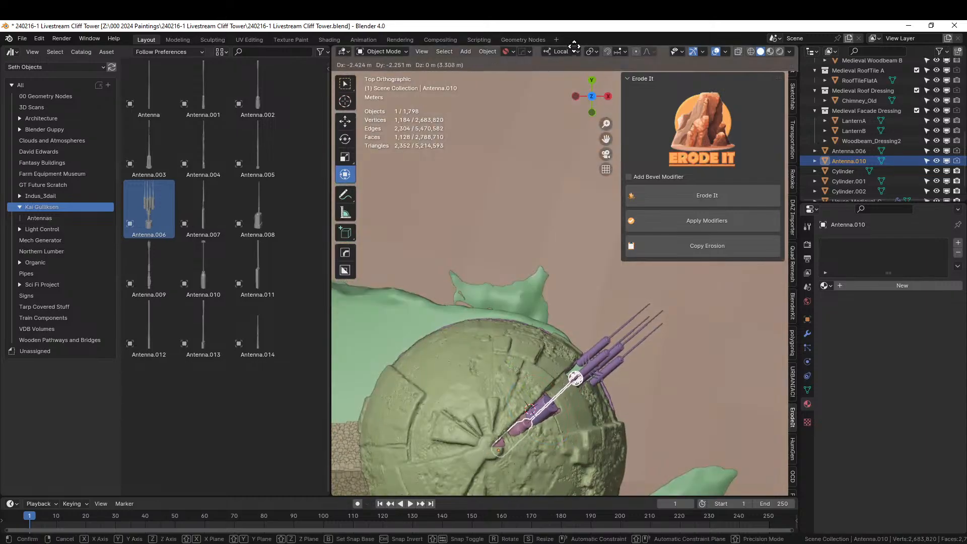
left_click(567, 482)
middle_click_drag(567, 483, 536, 388)
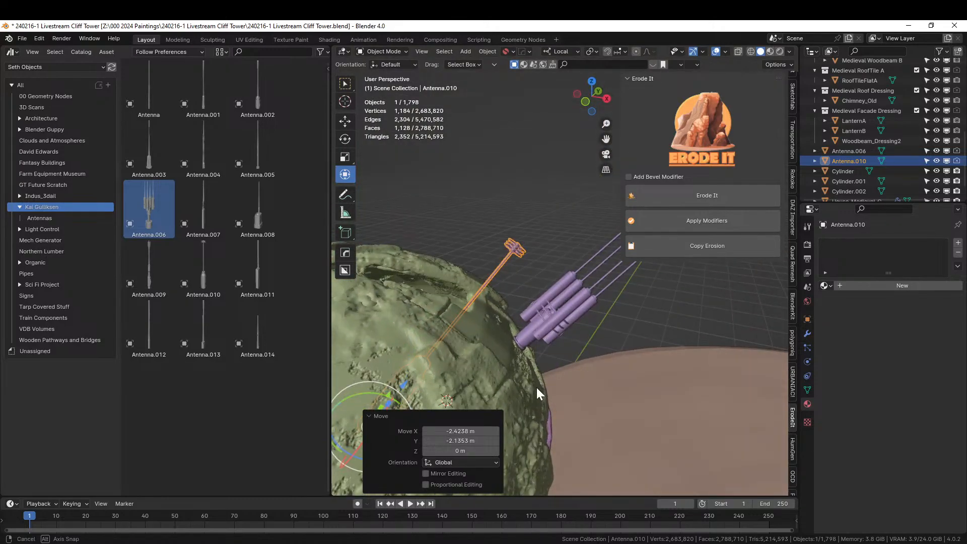
Rotate Antenna.010 about -12.1° around its local Y axis.
left_click_drag(383, 401, 380, 401)
middle_click_drag(380, 401, 563, 297)
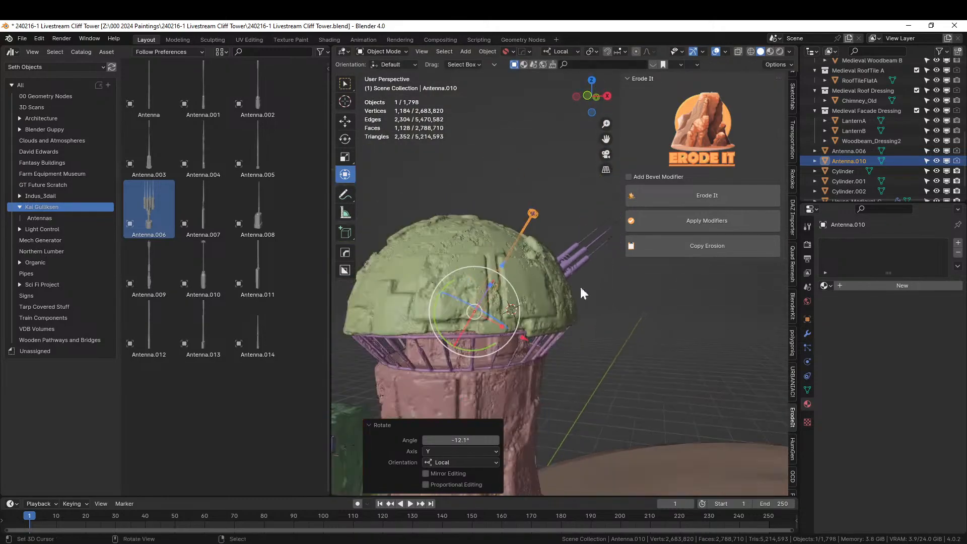
right_click(558, 142)
middle_click_drag(558, 141, 544, 350)
Rotate Antenna.010 about -7.8° around the global Z axis from the top view.
left_click(569, 291)
key("KP_7")
key("r")
key("z")
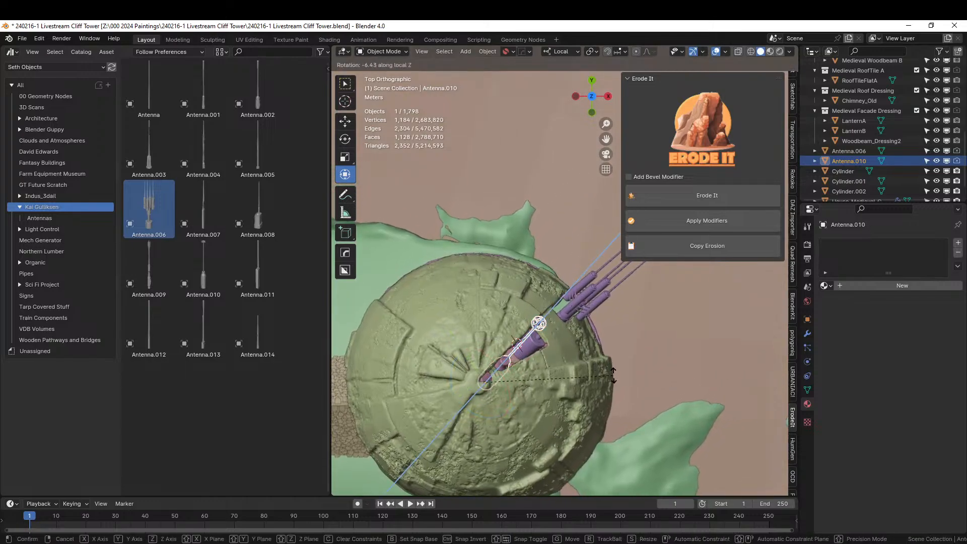
left_click(538, 323)
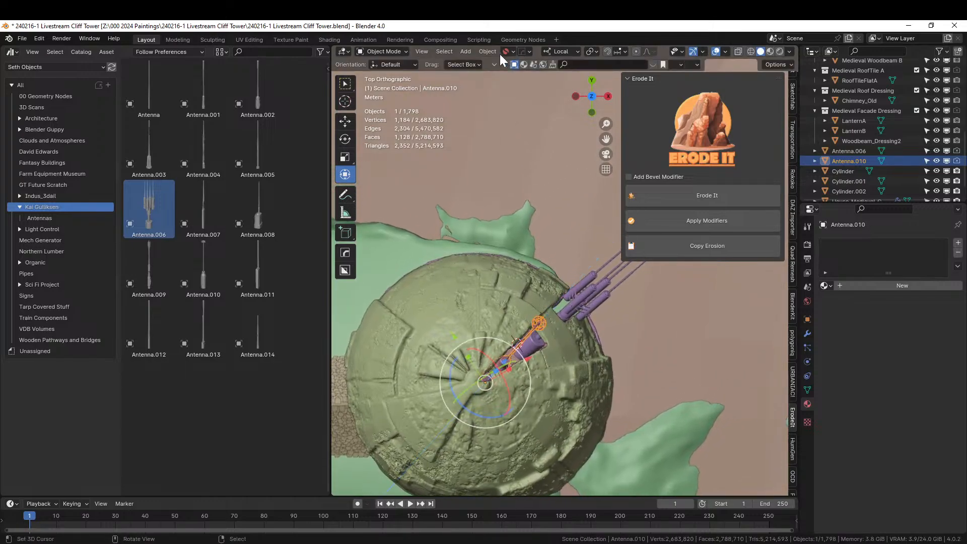
key("r")
key("z")
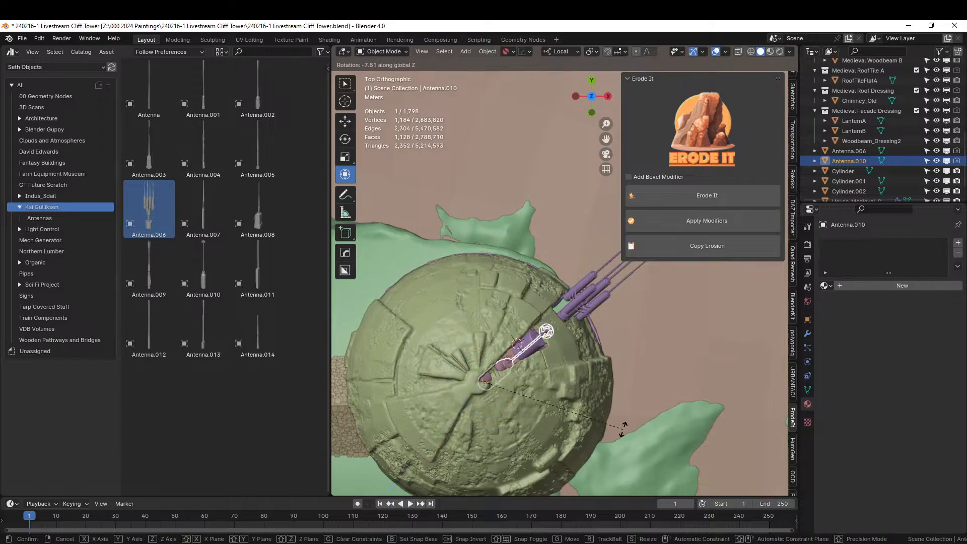
left_click(621, 421)
Shift Antenna.006 about 0.25 m along its local Y axis within the dome opening and save the file.
middle_click_drag(620, 413, 459, 287)
left_click(545, 300)
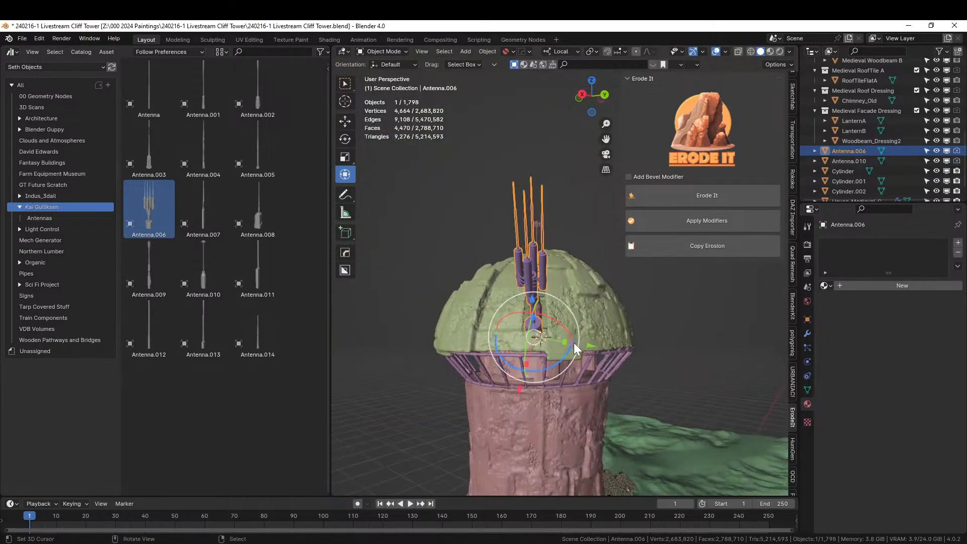
left_click_drag(590, 344, 593, 347)
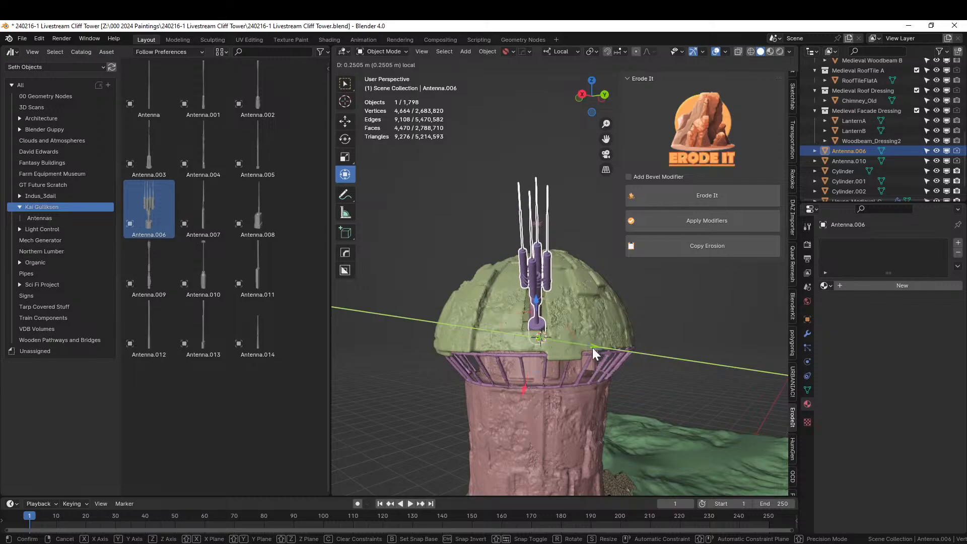
left_click(455, 181)
middle_click_drag(454, 180, 558, 186)
scroll(558, 194, "down", 4)
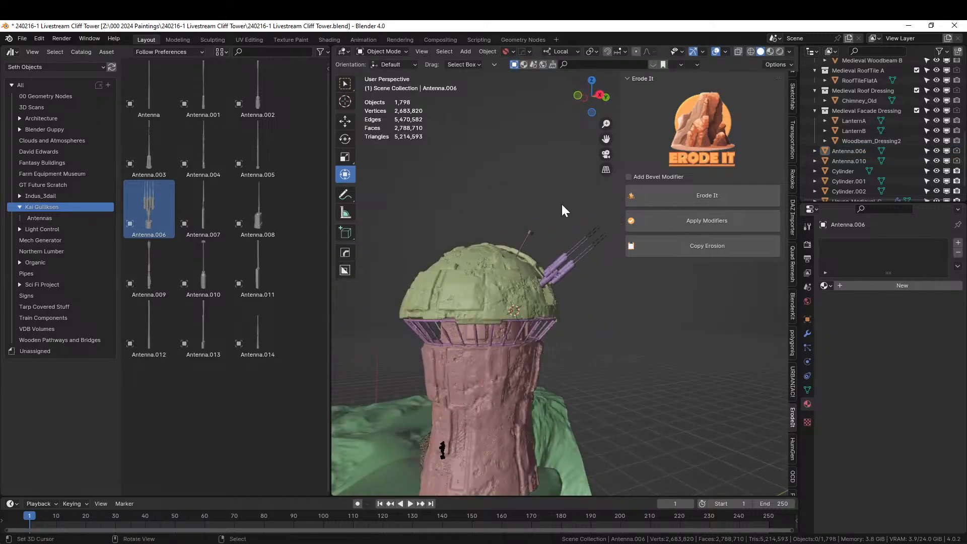
key("ctrl+s")
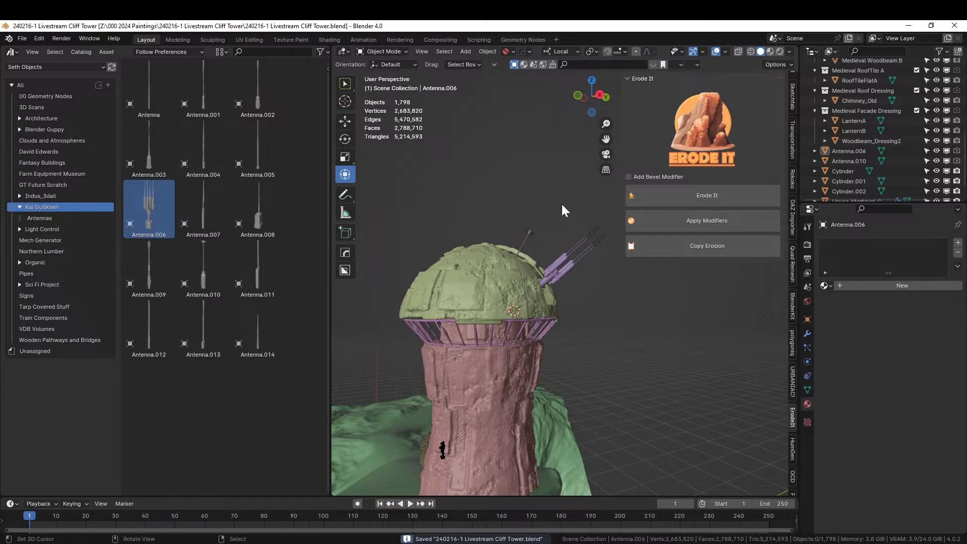
Tilt Antenna.006 about 6.3° around its local Y axis and deselect it.
scroll(561, 203, "down", 3)
middle_click_drag(586, 204, 543, 345)
scroll(569, 267, "up", 5)
scroll(543, 346, "up", 2)
left_click(546, 371)
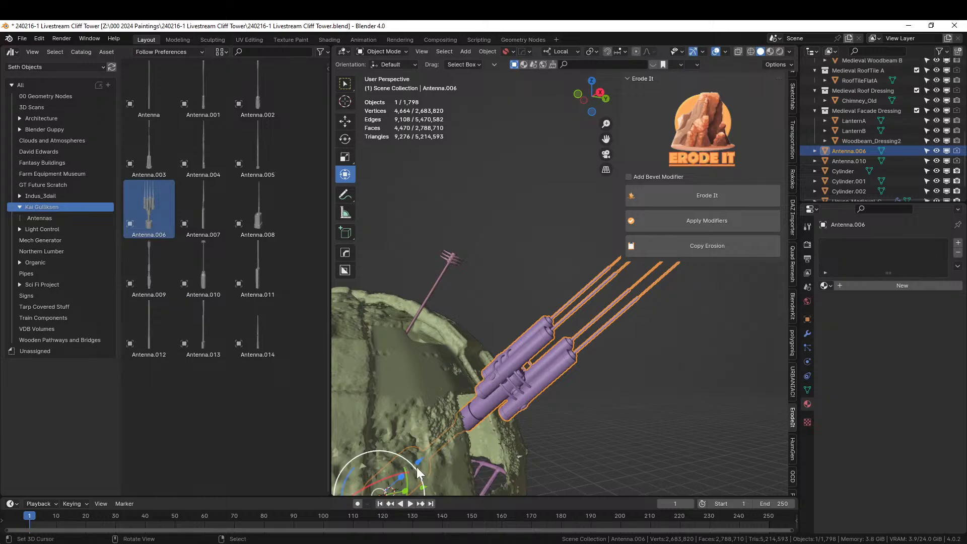
middle_click_drag(351, 470, 602, 439)
key("g")
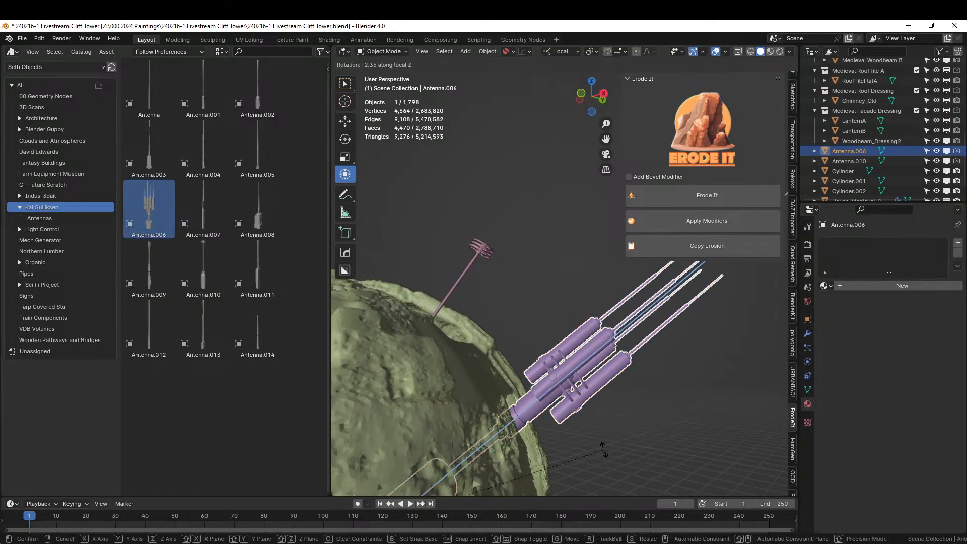
key("y")
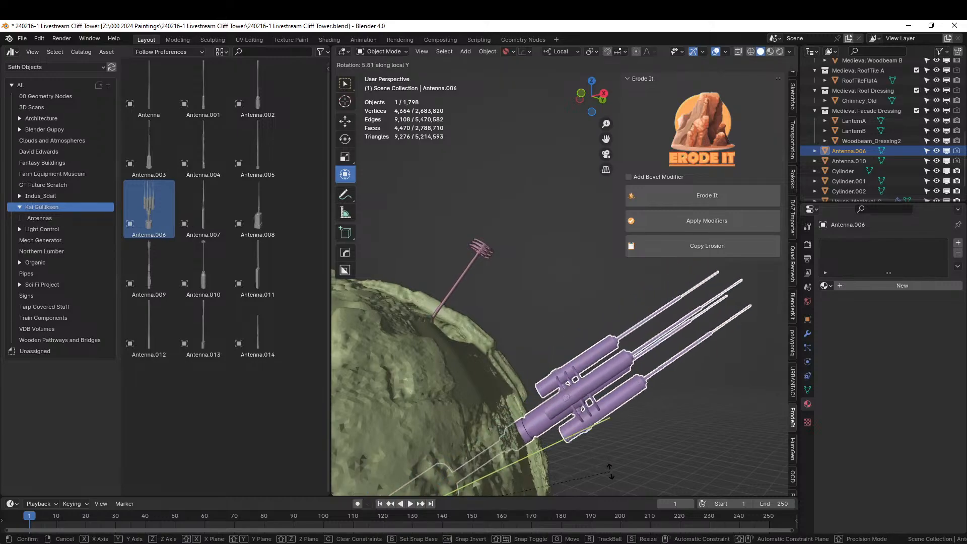
left_click(592, 441)
scroll(535, 310, "down", 4)
middle_click_drag(534, 310, 602, 373)
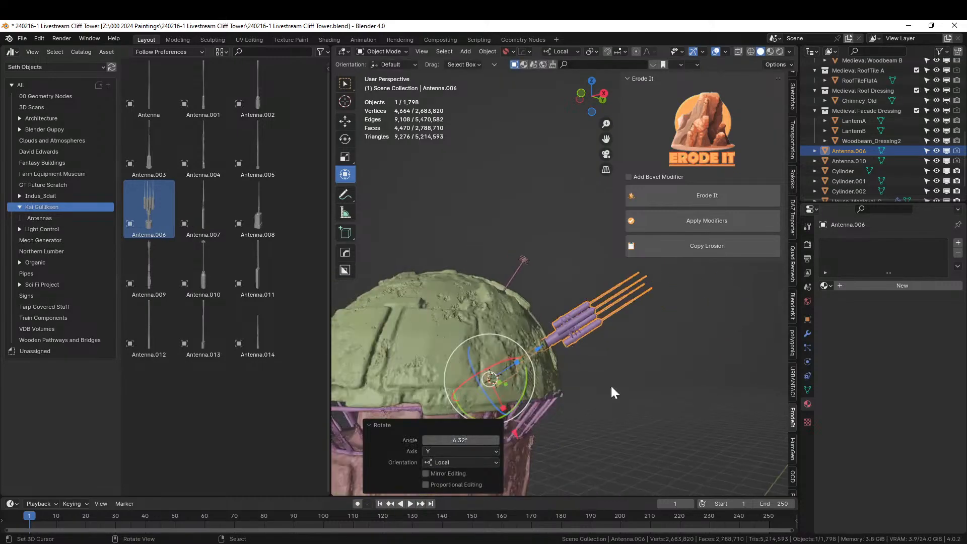
left_click(609, 385)
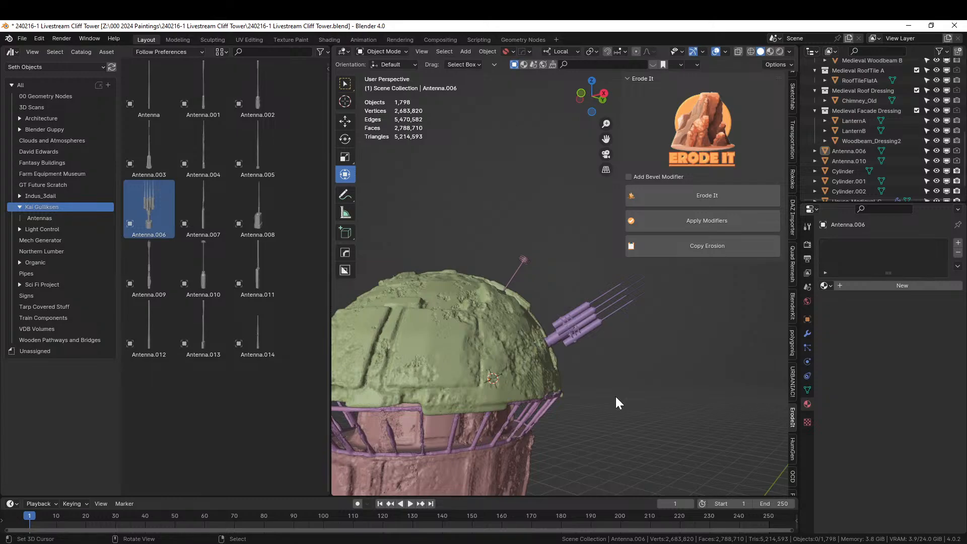
Apply rotation and scale to Antenna.006 and then to Antenna.010.
middle_click_drag(579, 386, 534, 396)
scroll(534, 396, "up", 3)
left_click(510, 396)
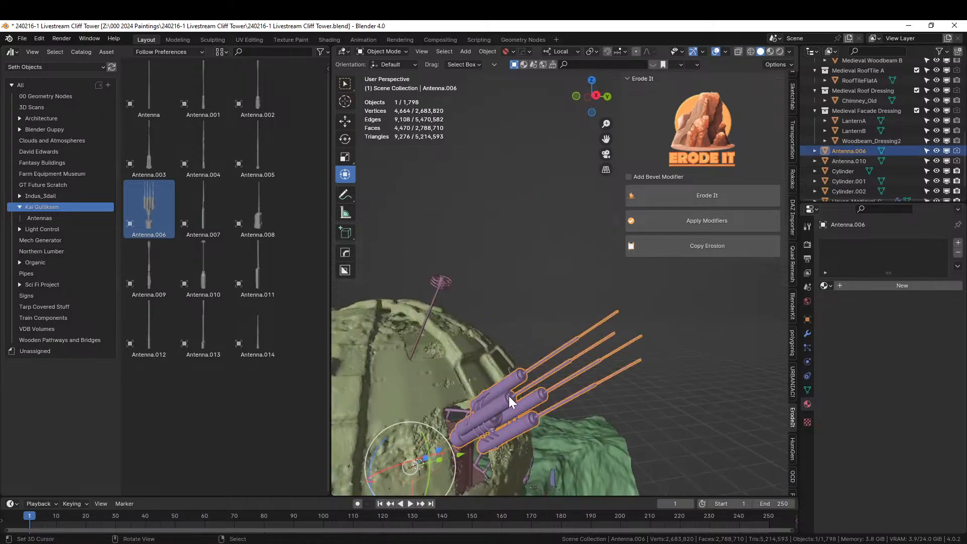
key("ctrl+a")
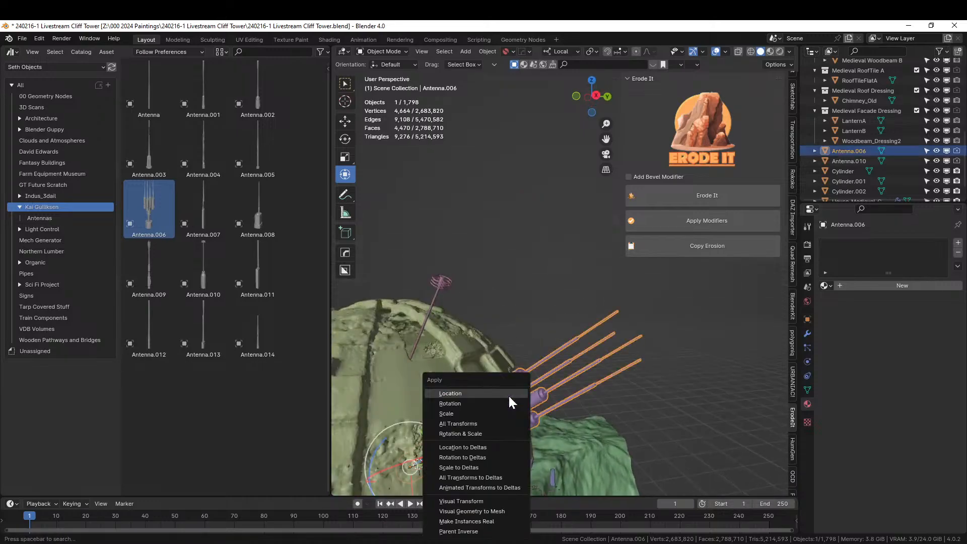
left_click(486, 434)
left_click(440, 286)
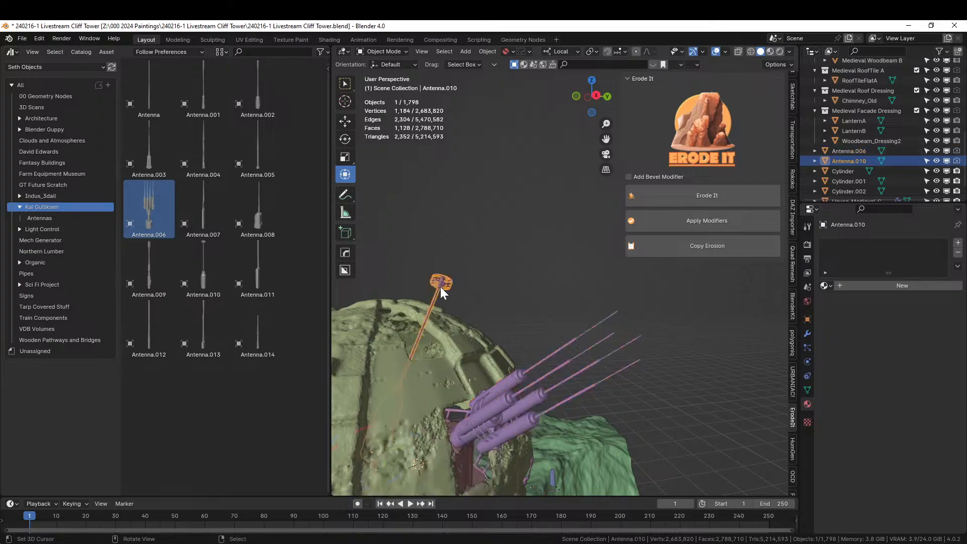
key("ctrl+a")
left_click(433, 287)
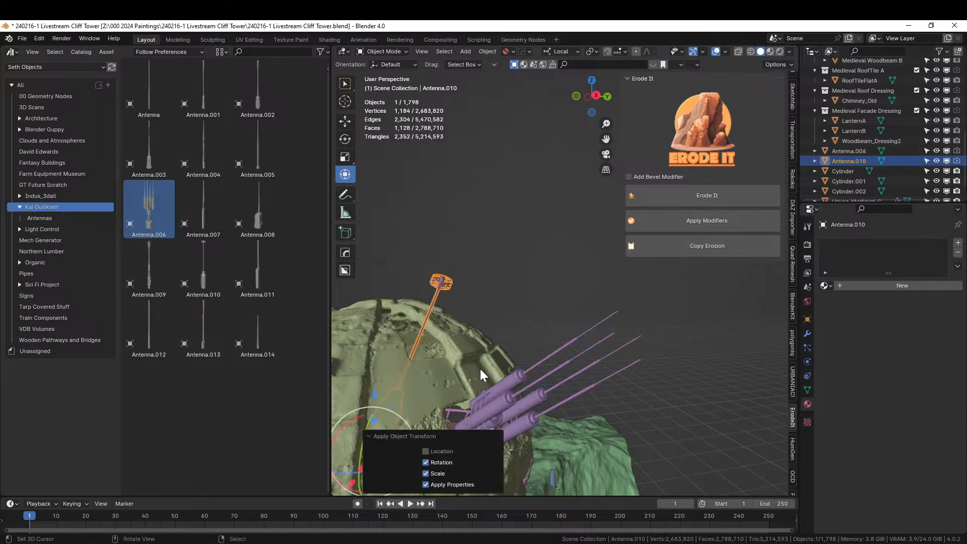
Join Antenna.010 into Antenna.006 and select the combined object.
left_click(505, 404, "shift")
key("ctrl+j")
key("a")
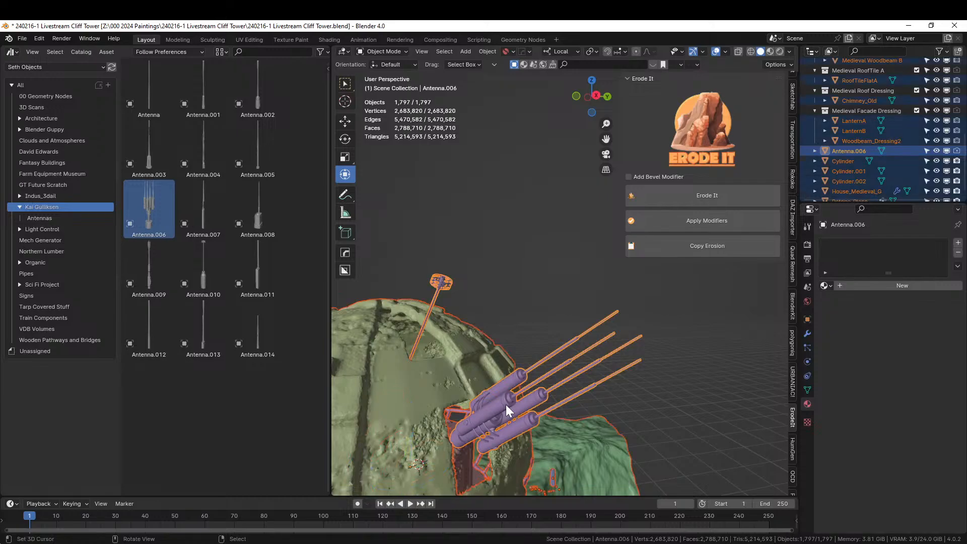
left_click(506, 403)
Unwrap all faces of the joined antennas with Smart UV Project at a 66° angle limit and 0.000 island margin.
key("Tab")
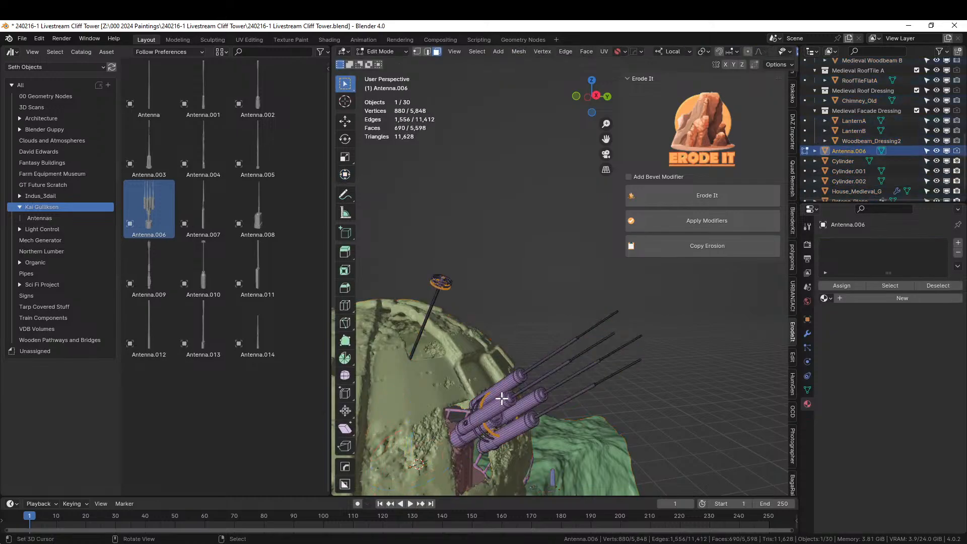
key("a")
key("u")
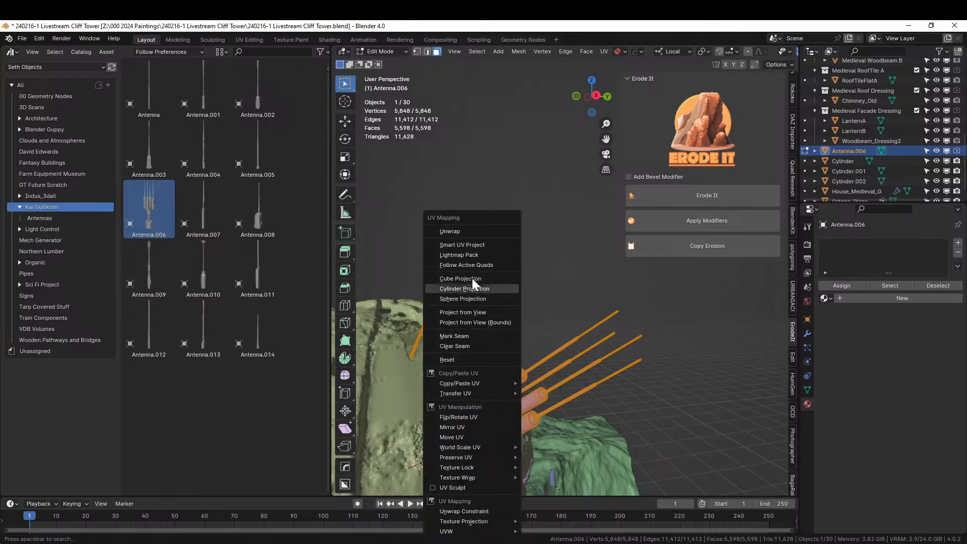
left_click(479, 244)
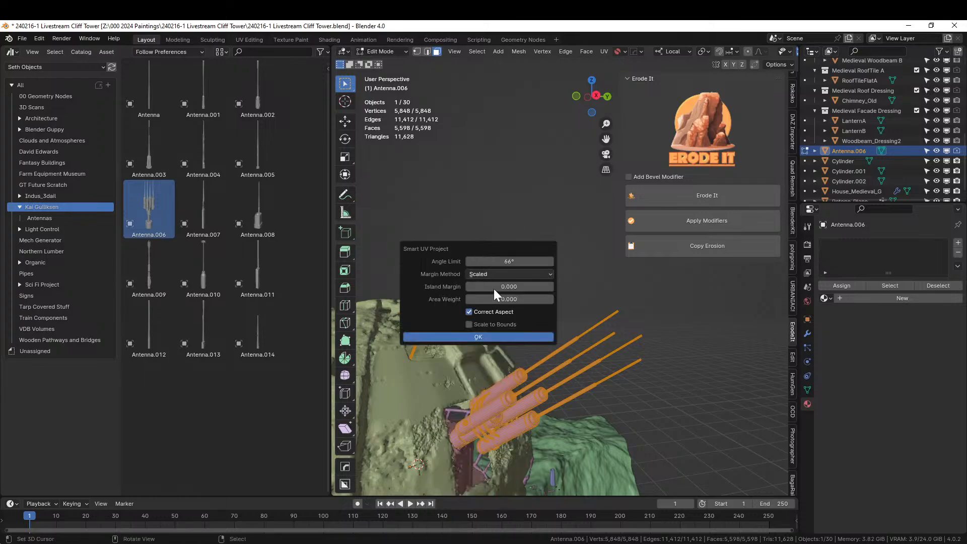
left_click(485, 336)
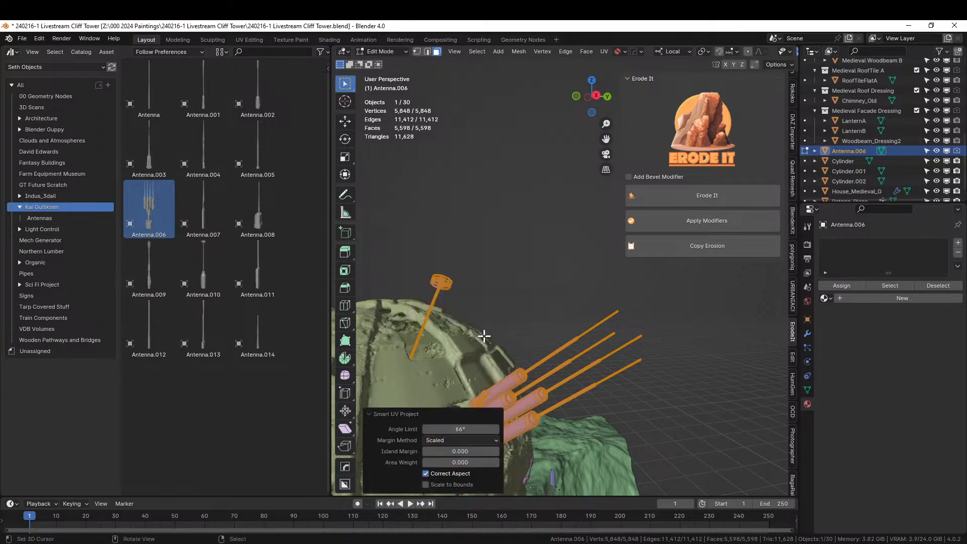
Switch the asset library to 00 Blender Shaders and open the Big Medium Small catalog under Starships.
left_click(34, 68)
left_click(69, 198)
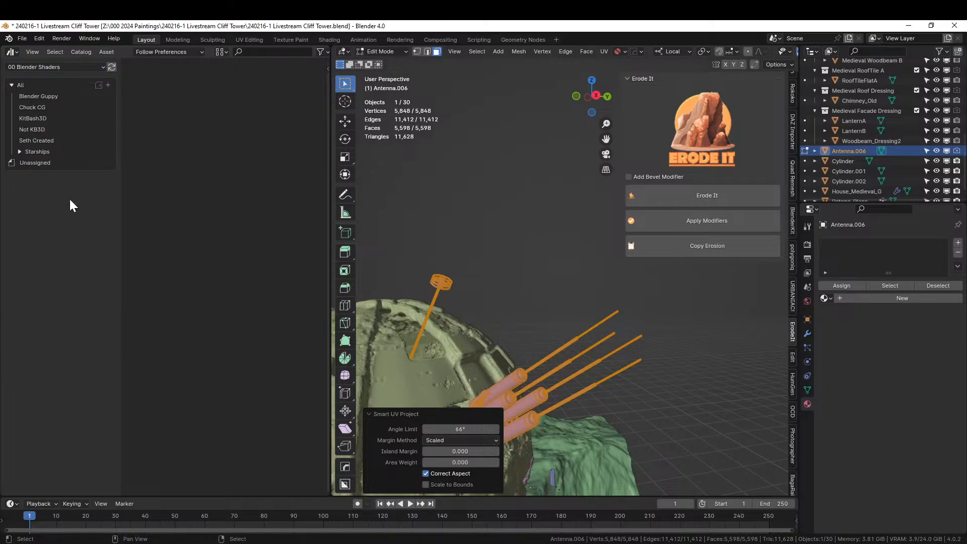
left_click(19, 151)
left_click(47, 164)
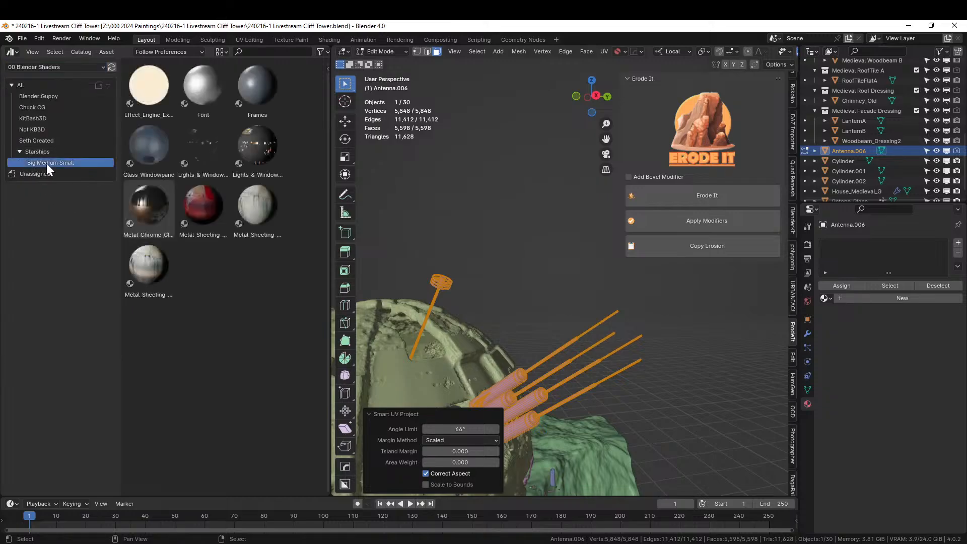
Assign the Metal_Sheeting_Classic_Scifi_Standard material to the joined antennas, returning to Object Mode for it.
left_click_drag(161, 261, 504, 389)
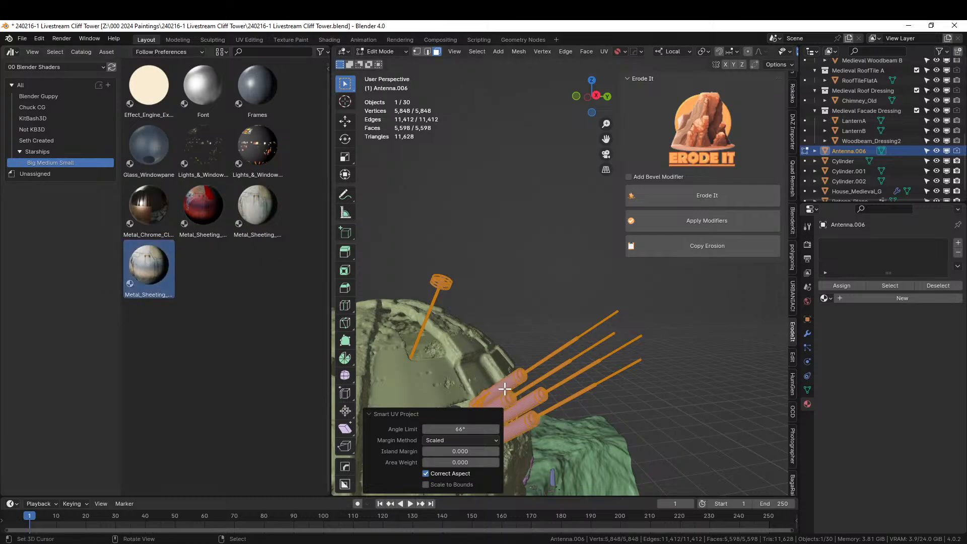
middle_click_drag(521, 303, 536, 289)
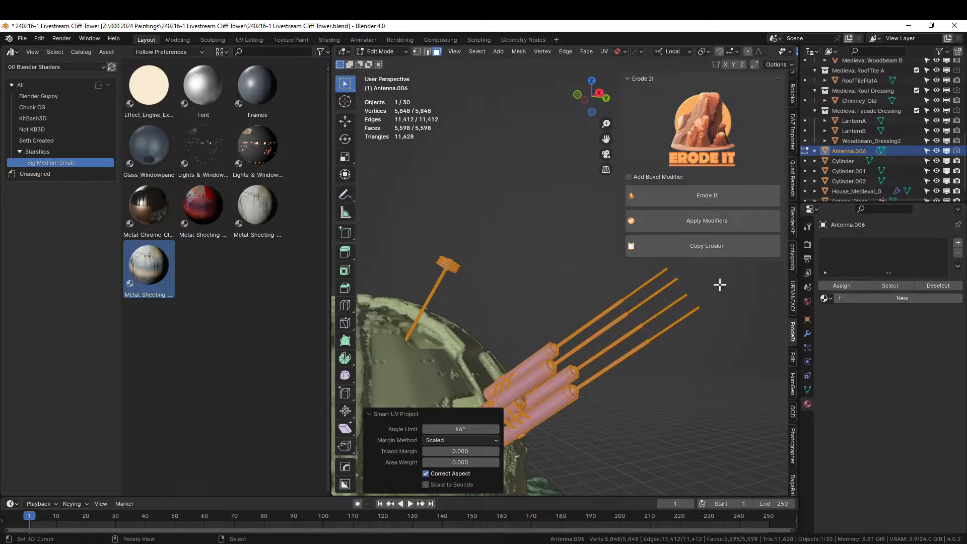
left_click_drag(150, 274, 536, 376)
key("Tab")
left_click_drag(151, 270, 535, 376)
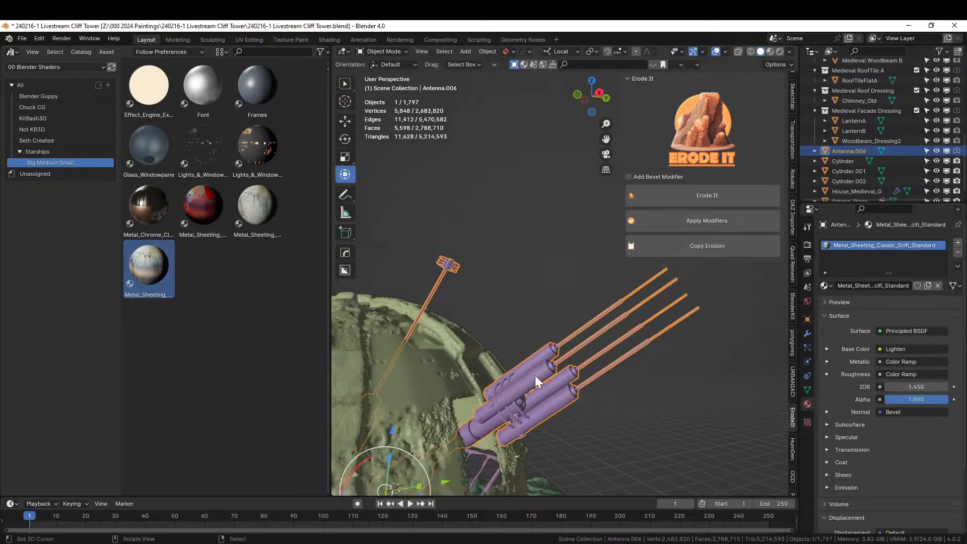
Switch the viewport to Rendered shading, inspect the textured antennas on the dome, and save the file.
left_click(781, 49)
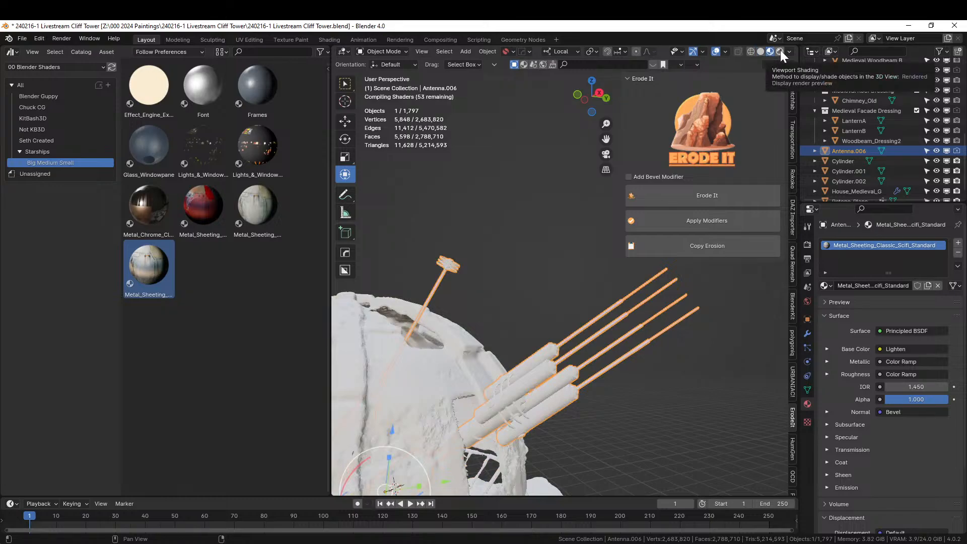
left_click(781, 50)
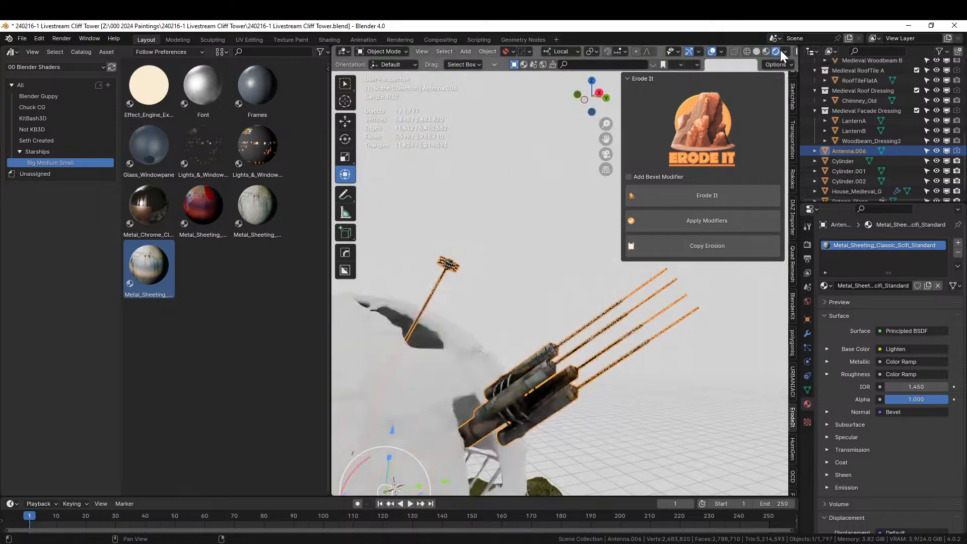
middle_click_drag(581, 385, 566, 302)
scroll(566, 301, "down", 5)
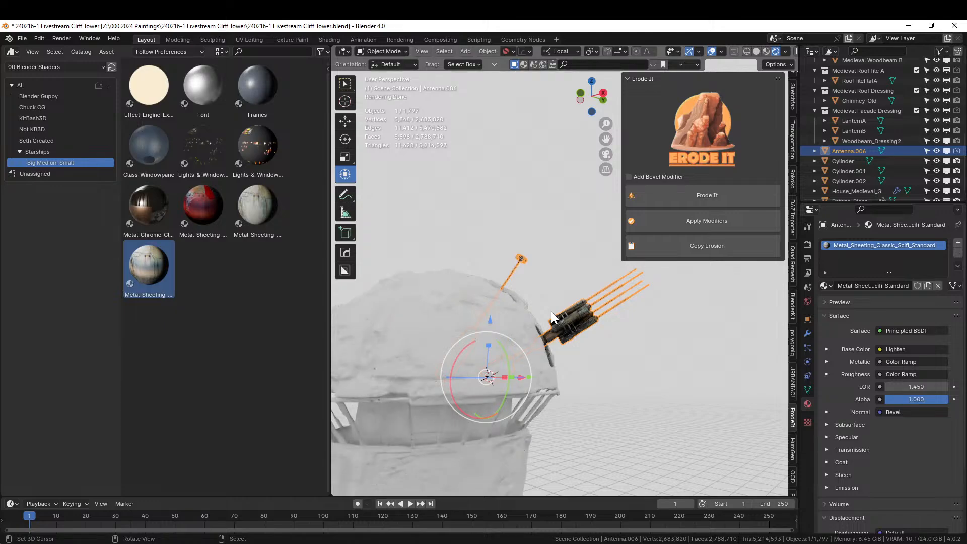
middle_click_drag(551, 311, 538, 334)
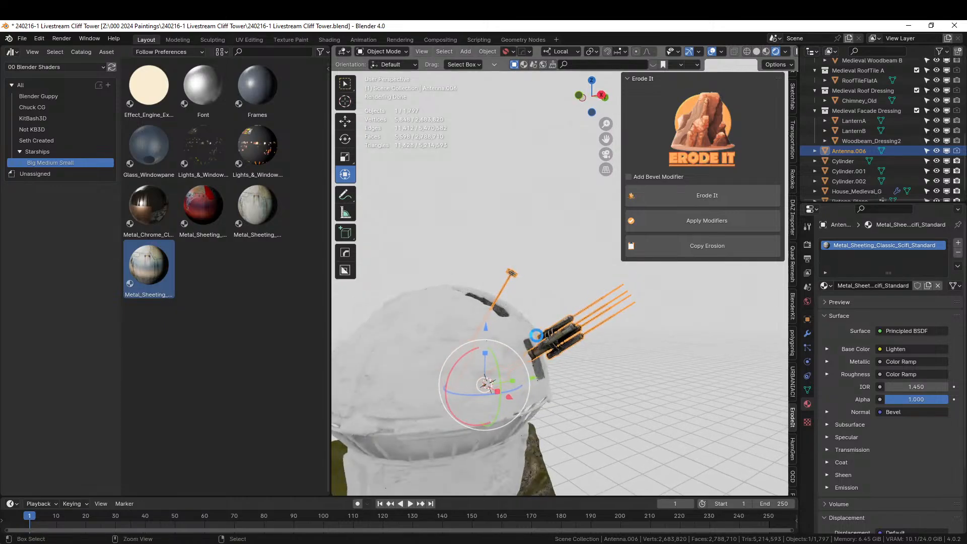
key("ctrl+s")
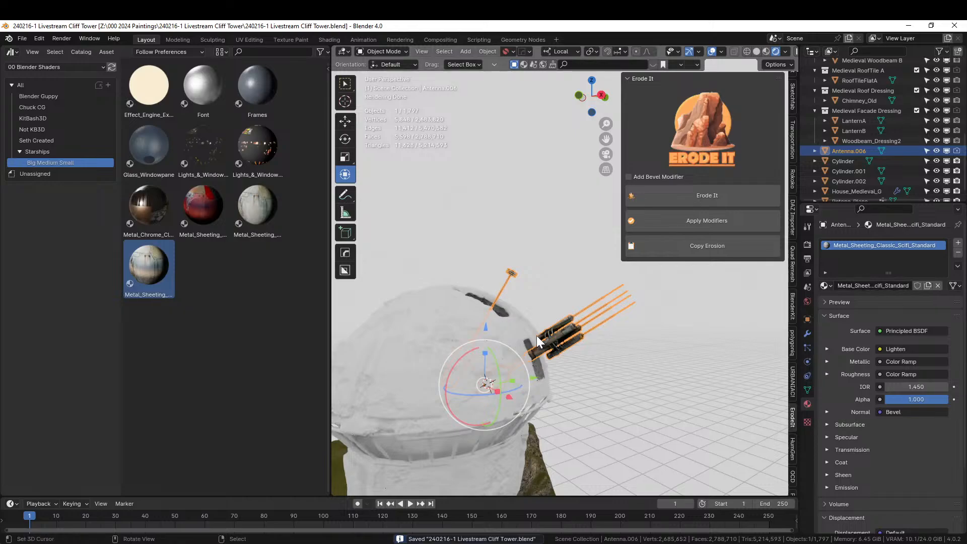
scroll(592, 363, "down", 5)
middle_click_drag(591, 376, 621, 363)
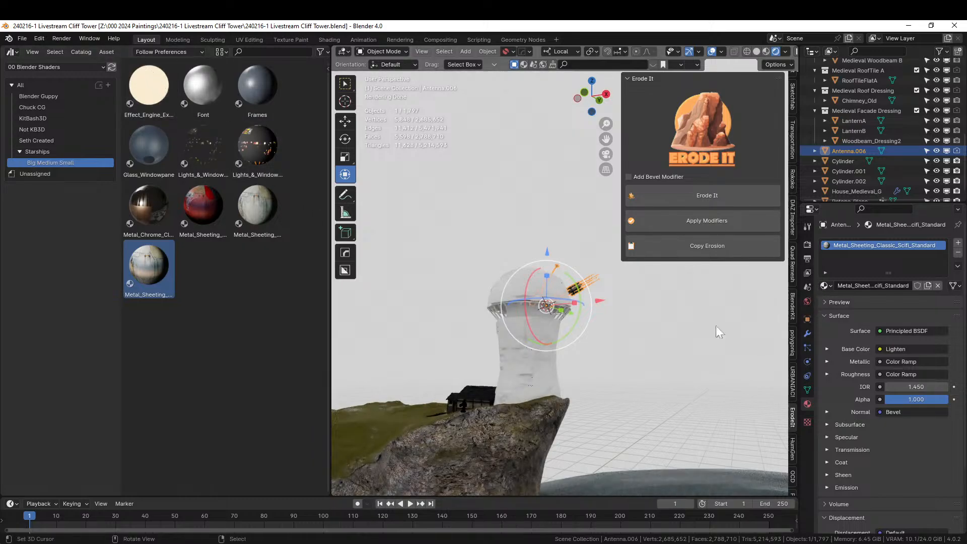
Add the Seth_Dirty_Polished_Stone_White material from the KIT OPS Seth Materials pack to the tower's dome.
scroll(793, 331, "down", 5)
scroll(793, 330, "down", 8)
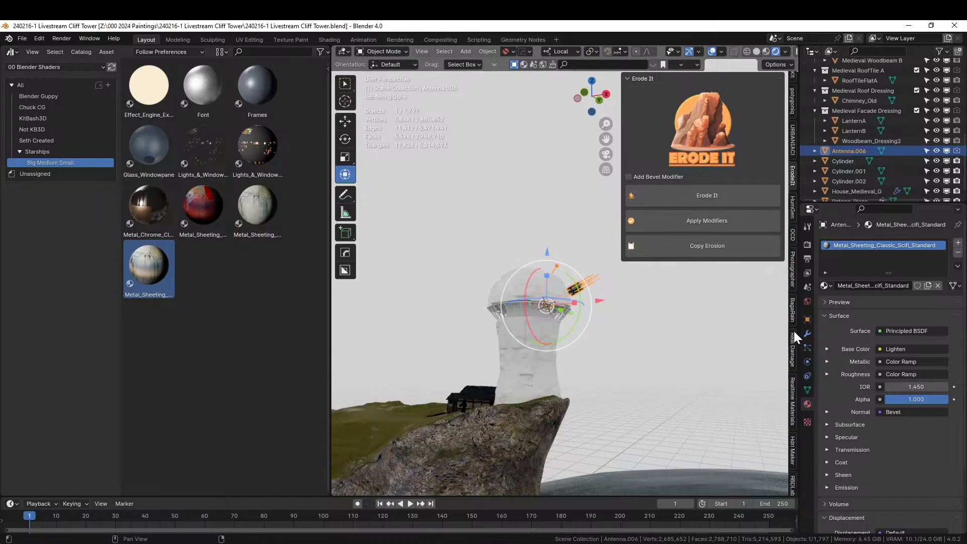
left_click(792, 392)
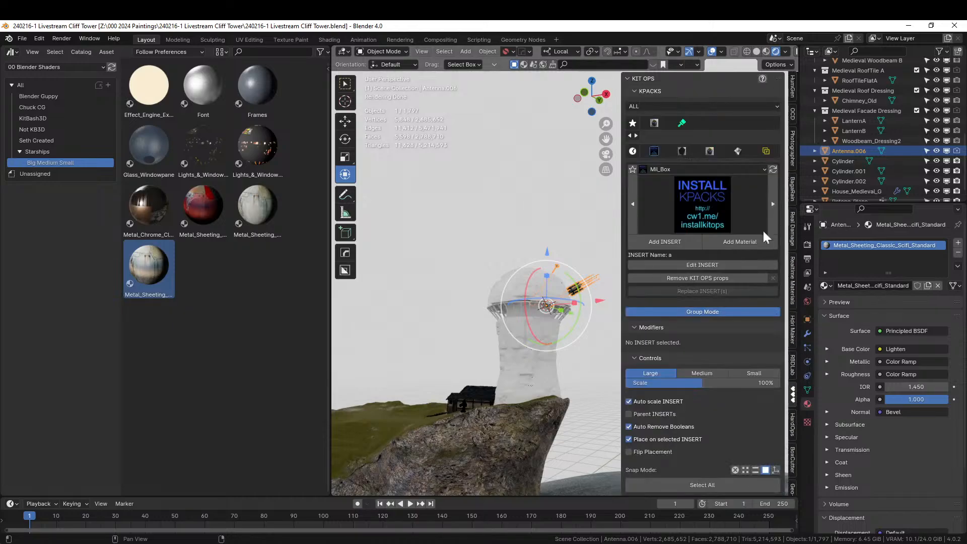
left_click(708, 150)
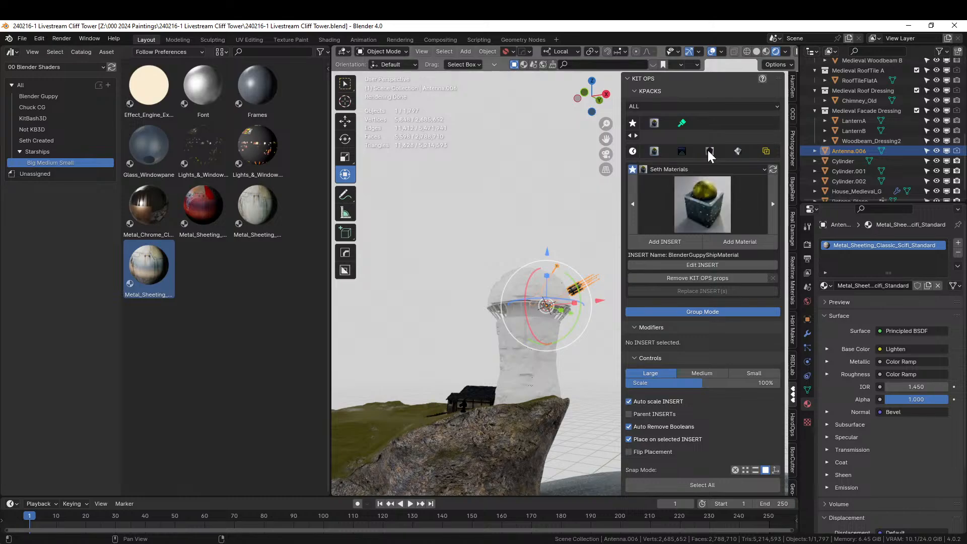
left_click(706, 180)
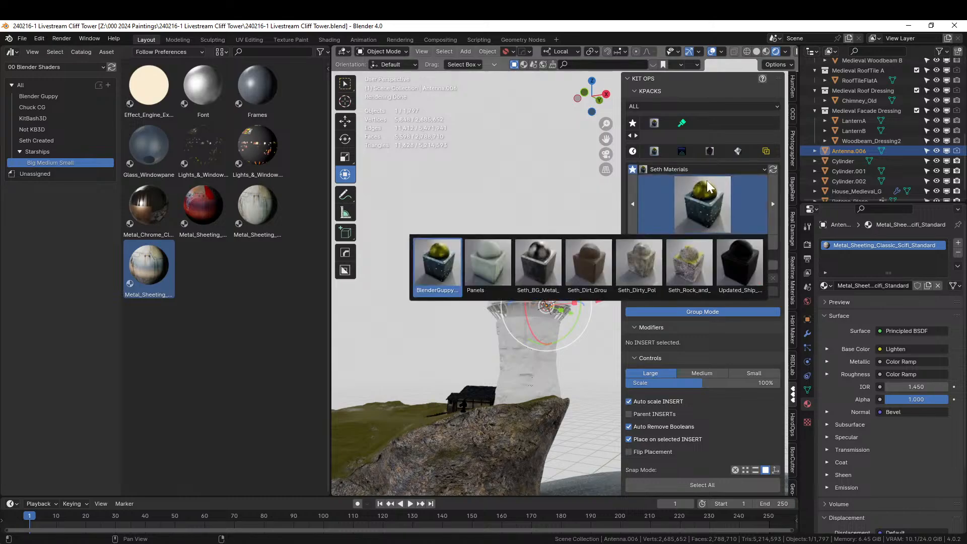
left_click(646, 260)
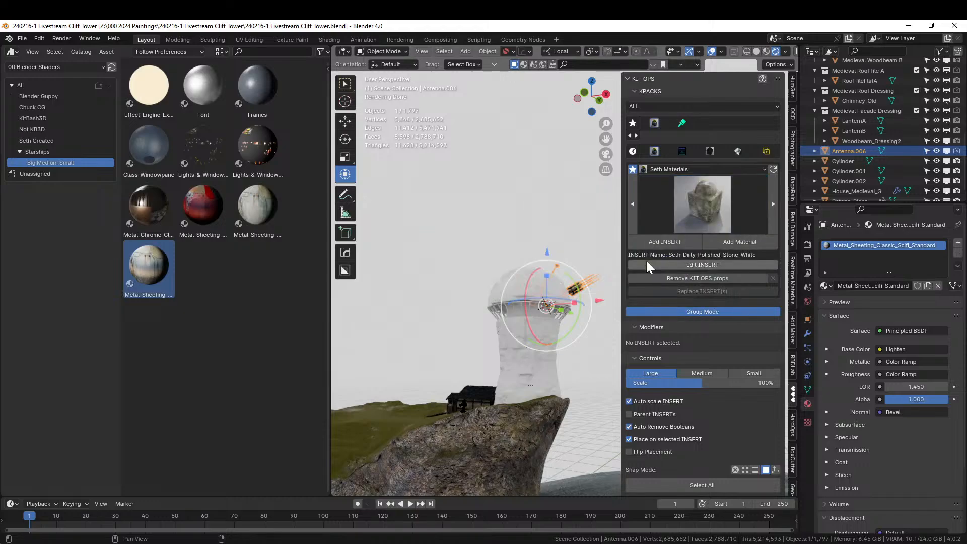
left_click(509, 277)
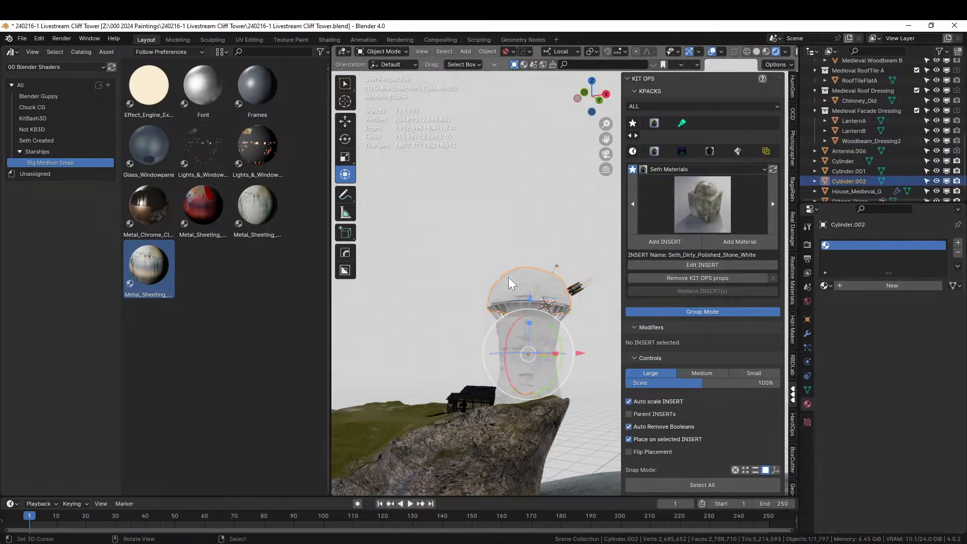
left_click(739, 242)
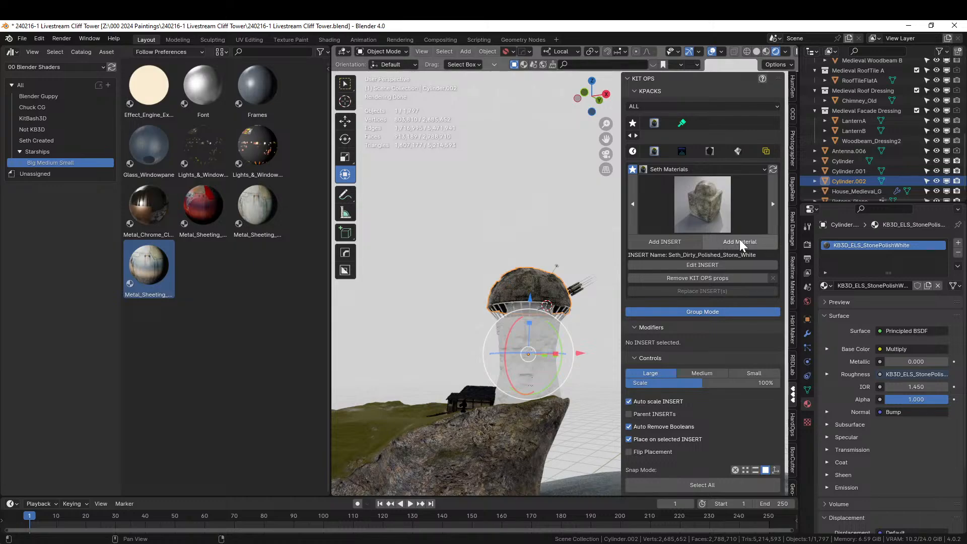
Link the dome's stone material to the slanted ribs beneath it and the tower body using Link Materials.
scroll(524, 273, "up", 4)
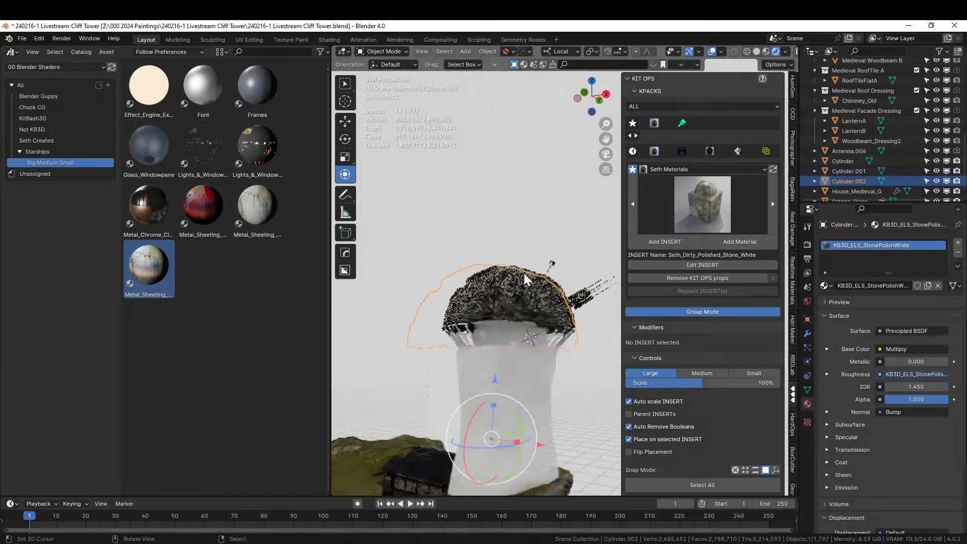
left_click(485, 344, "shift")
left_click(479, 418, "shift")
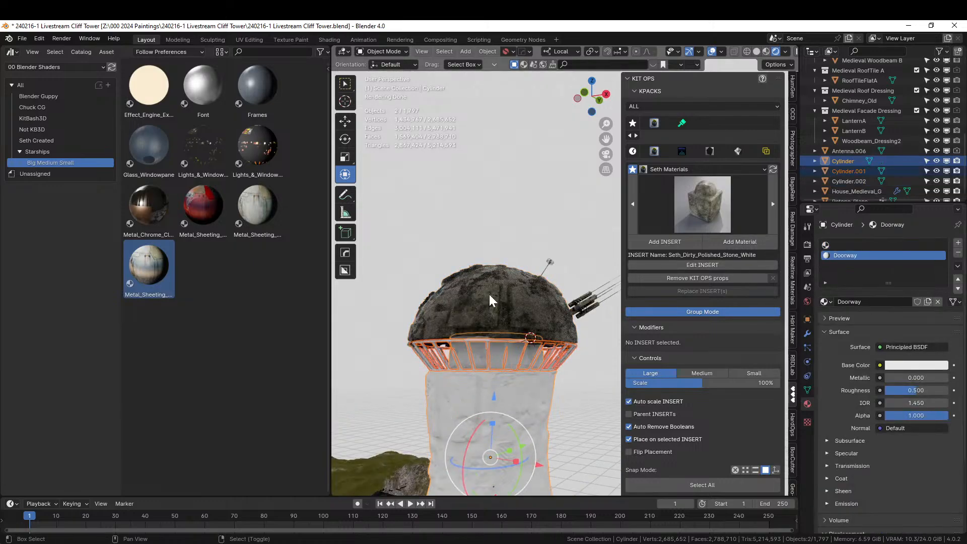
left_click(490, 301, "shift")
key("ctrl+l")
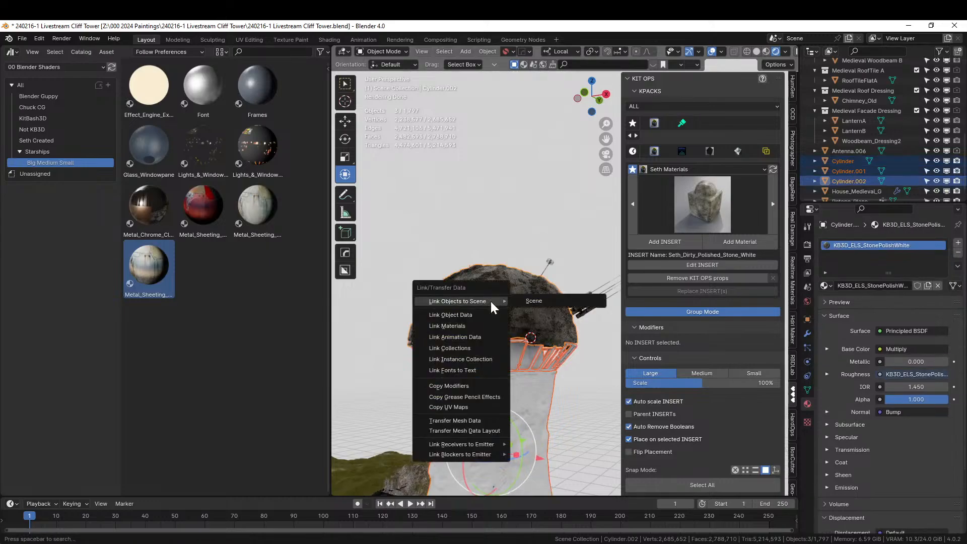
left_click(460, 327)
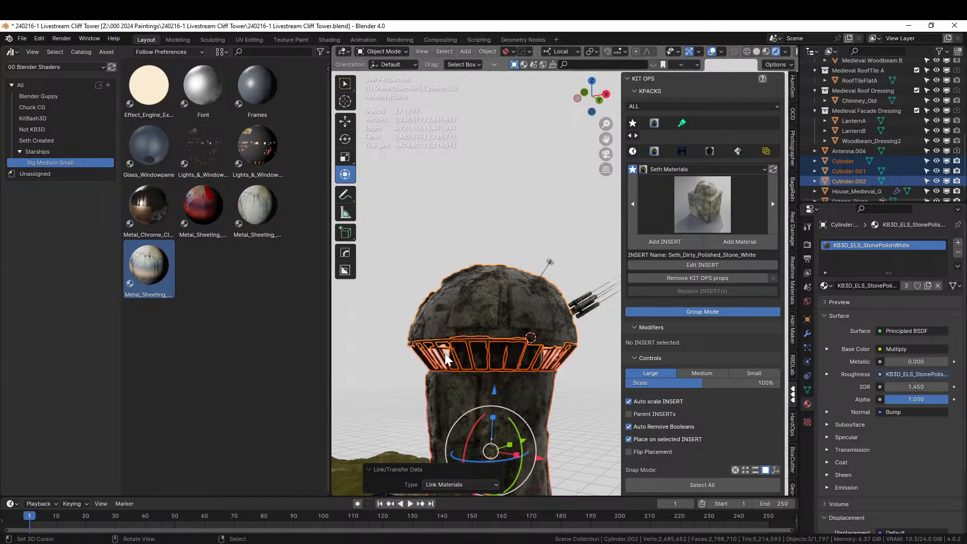
Select only the tower body and isolate it in local view, framed on its doorway.
scroll(445, 353, "up", 5)
middle_click_drag(476, 382, 544, 392)
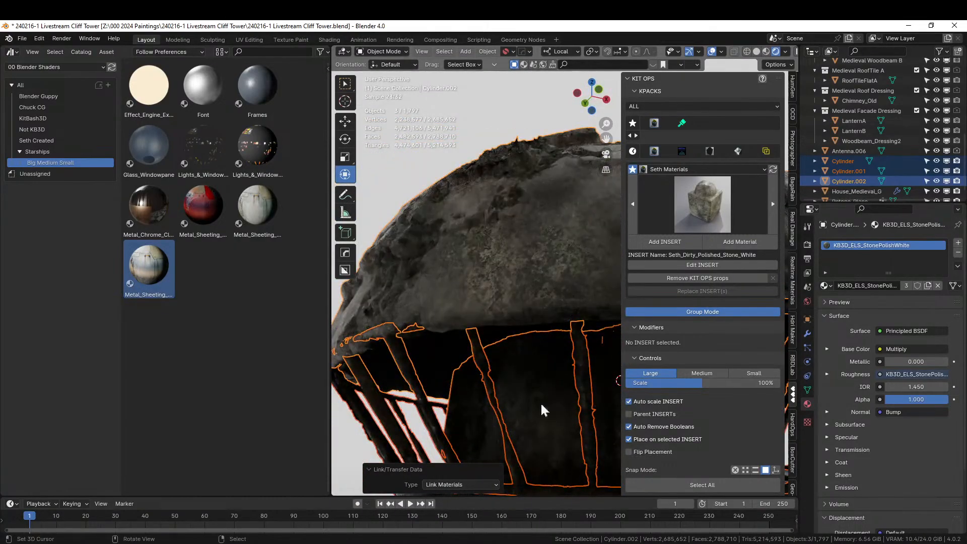
left_click(536, 406)
middle_click_drag(585, 329, 500, 382)
key("KP_Divide")
scroll(501, 372, "up", 3)
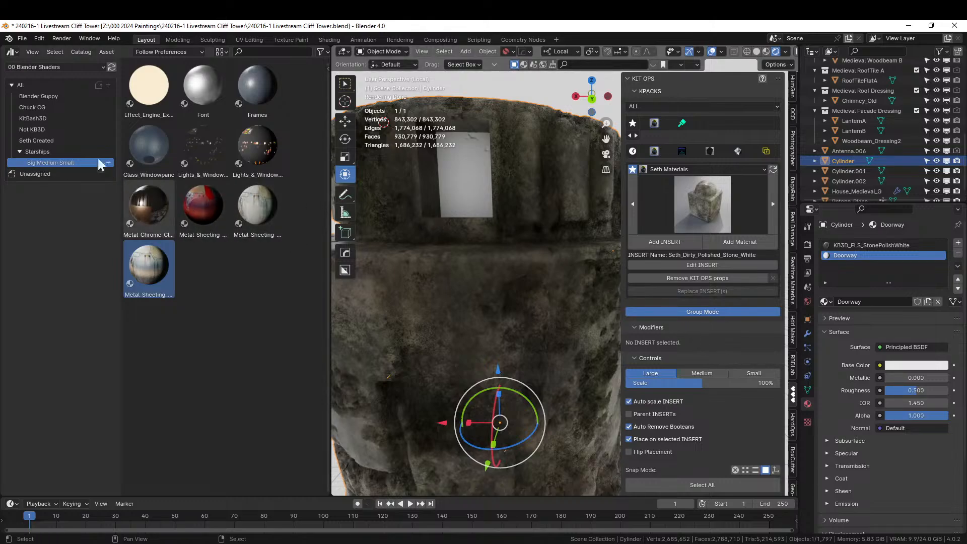
Find wood materials in the KitBash3D catalog and replace the tower's Doorway material with KB3D_MTM_WoodOldD.
left_click(49, 119)
left_click(273, 53)
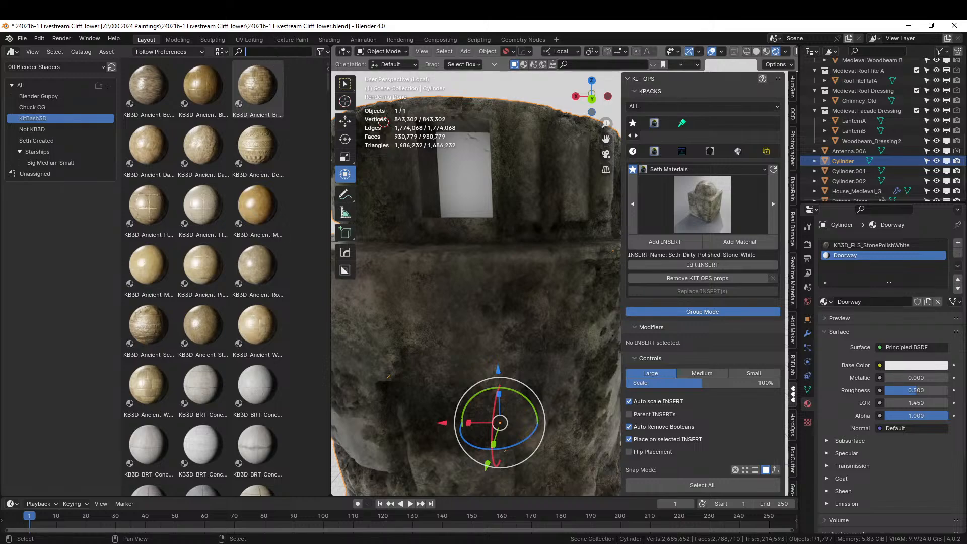
type("wood")
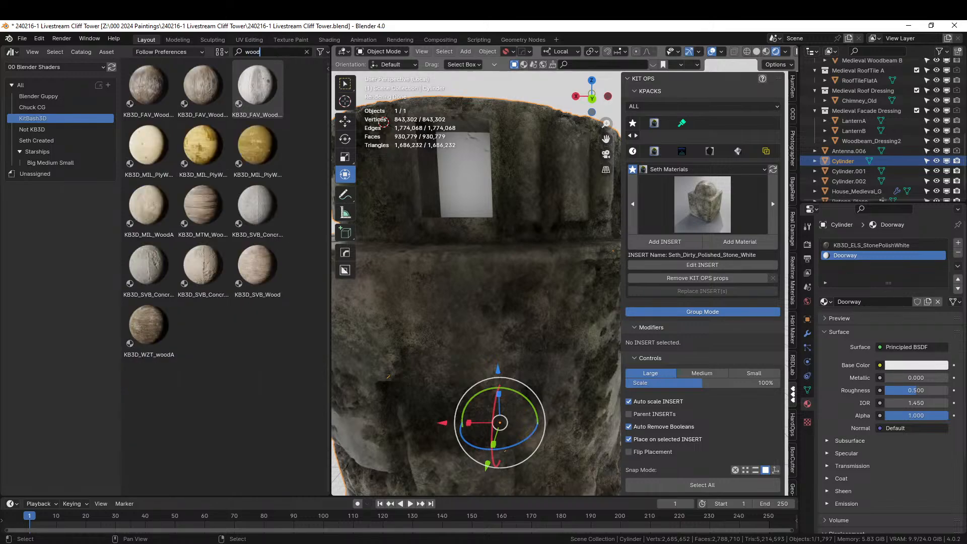
key("Return")
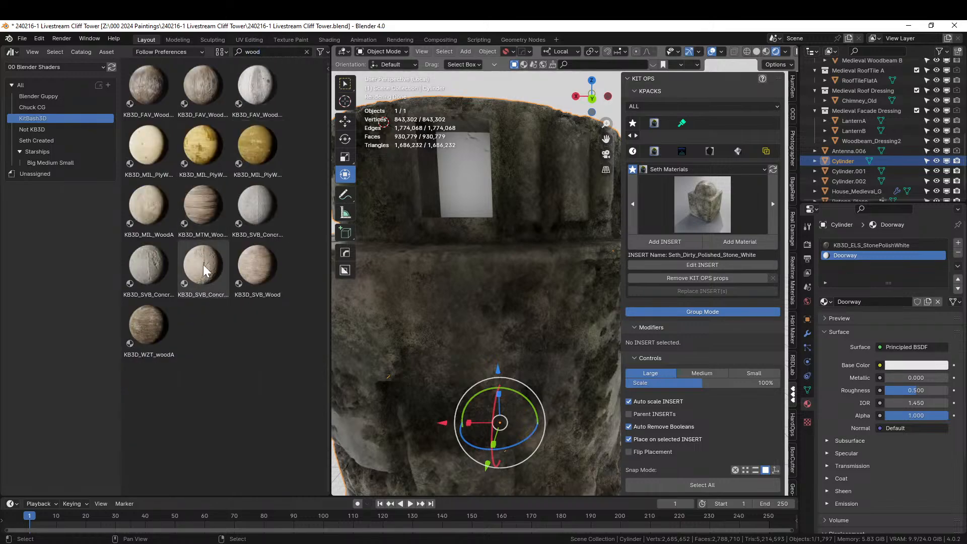
left_click_drag(202, 206, 896, 261)
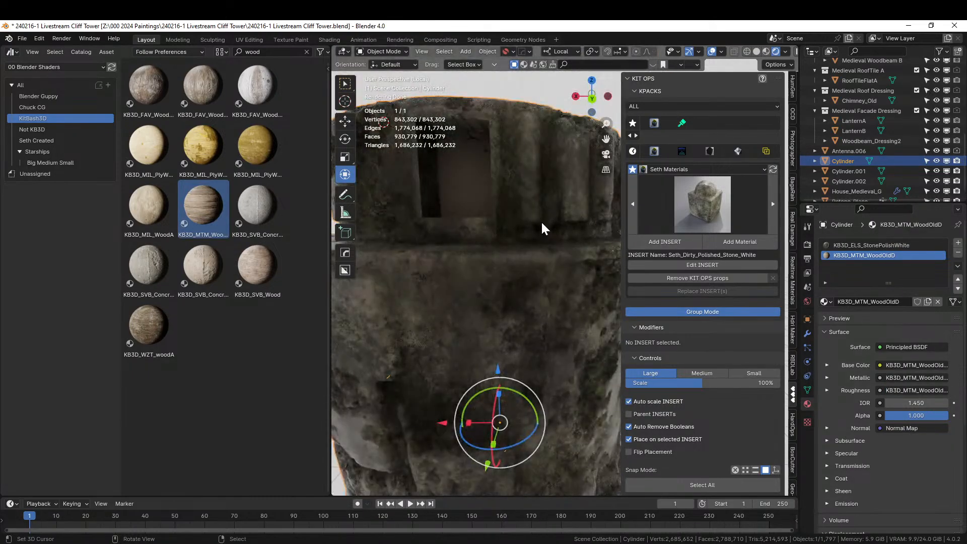
Unwrap all faces of the tower body with Cube Projection, return to Object Mode and close the asset browser area.
key("Tab")
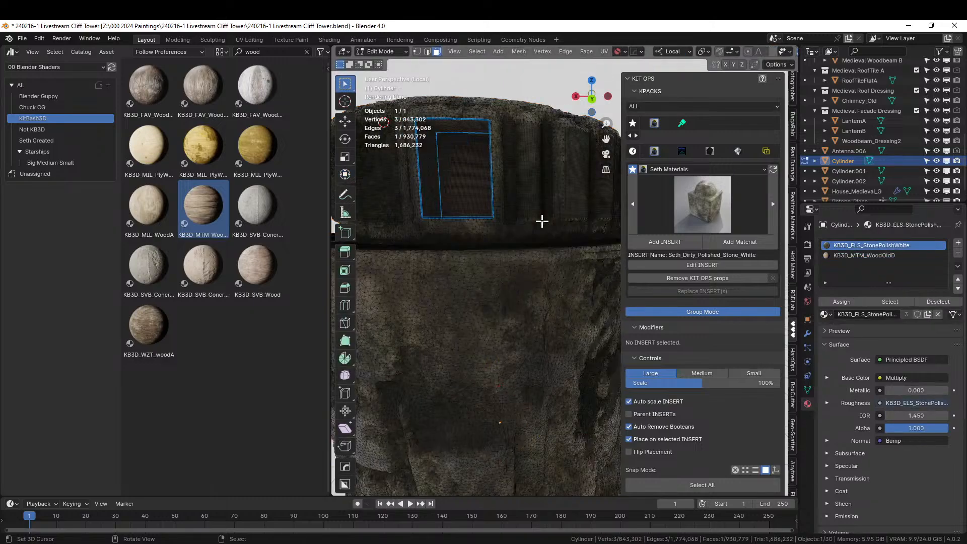
key("a")
key("u")
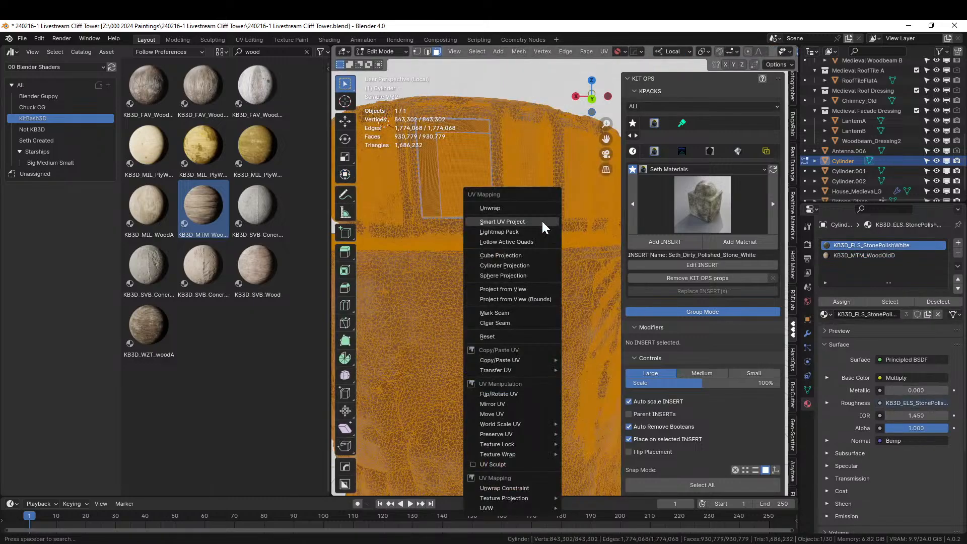
left_click(508, 255)
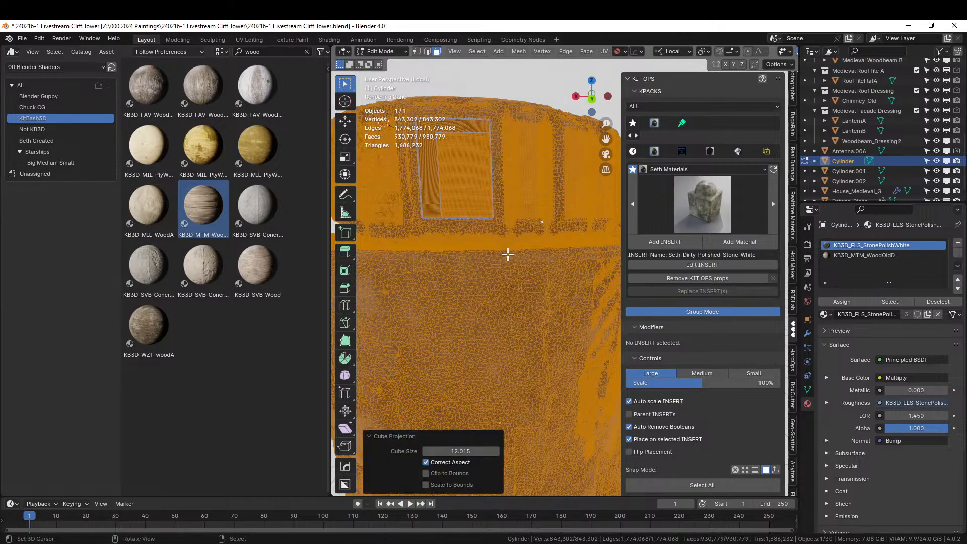
key("Tab")
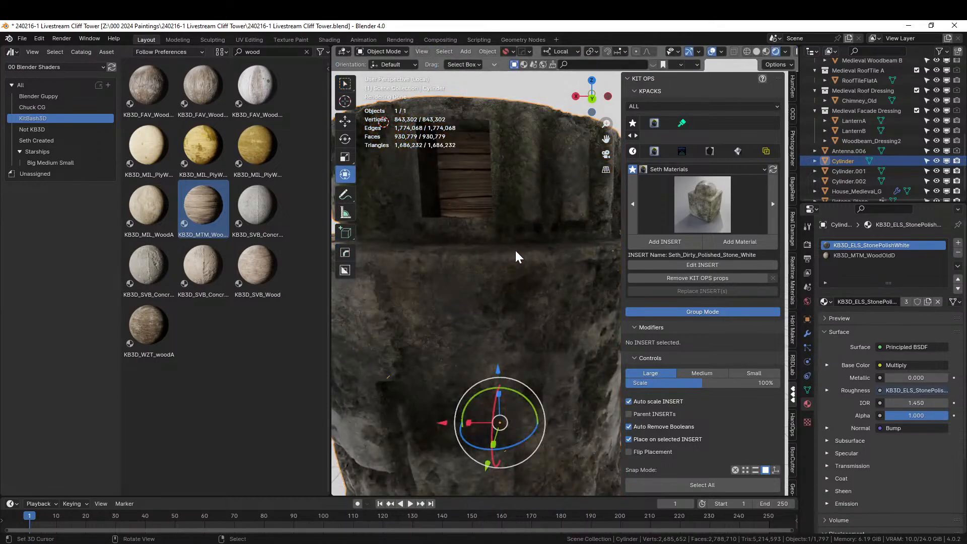
middle_click_drag(526, 250, 540, 268)
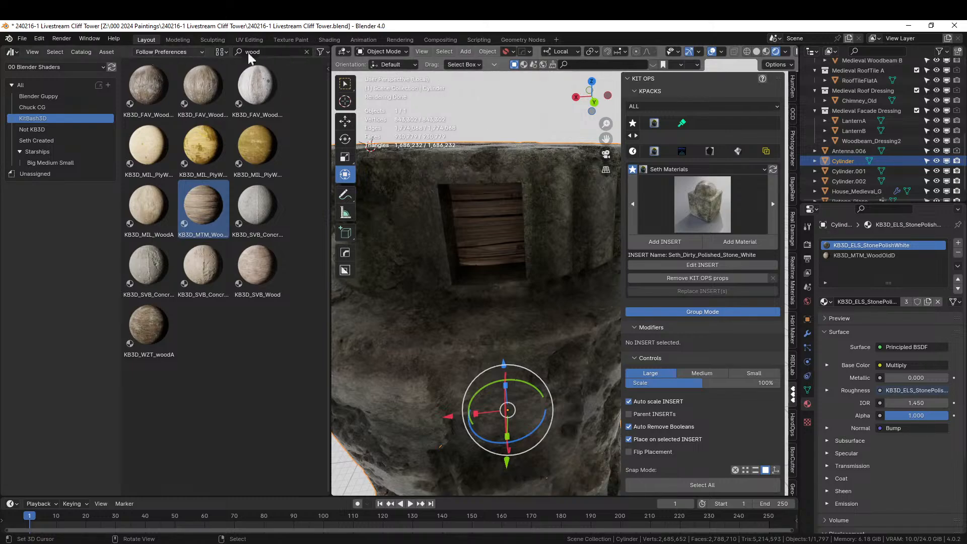
right_click(127, 57)
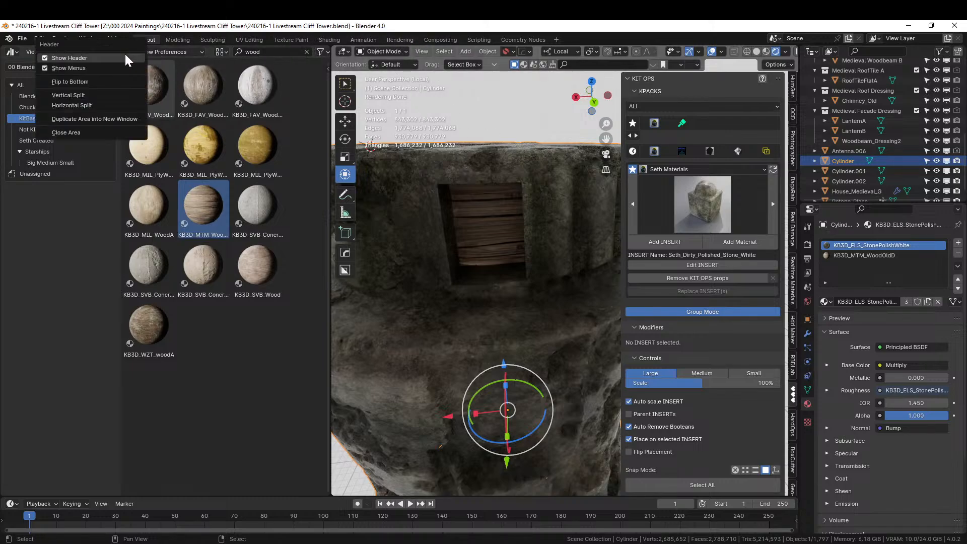
left_click(113, 131)
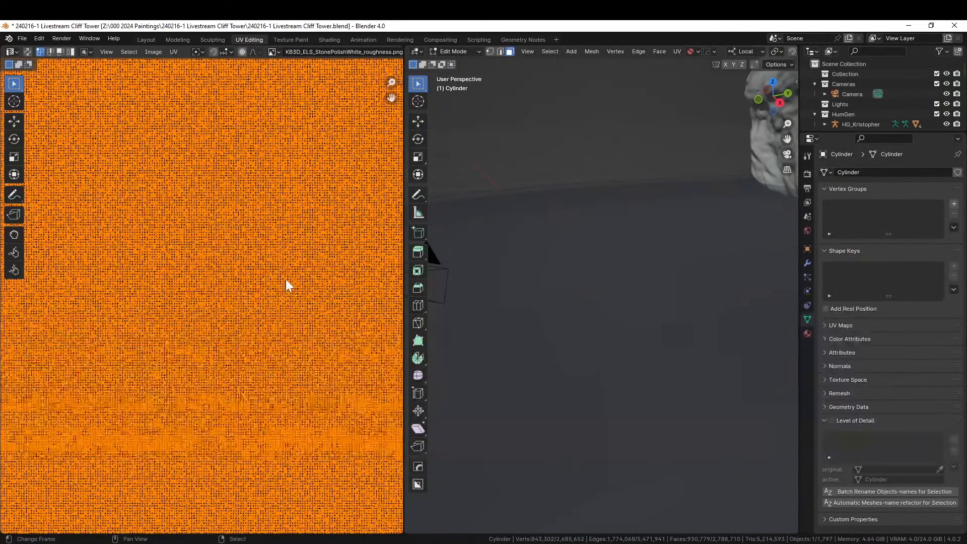
In the UV Editing workspace, select the faces using KB3D_MTM_WoodOldD and rotate their UVs by 90°.
key("Home")
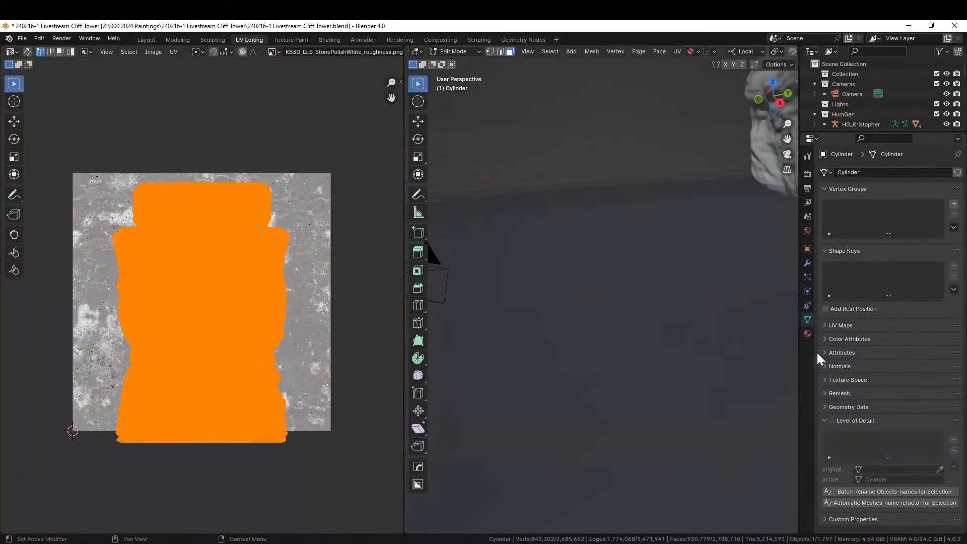
key("alt+a")
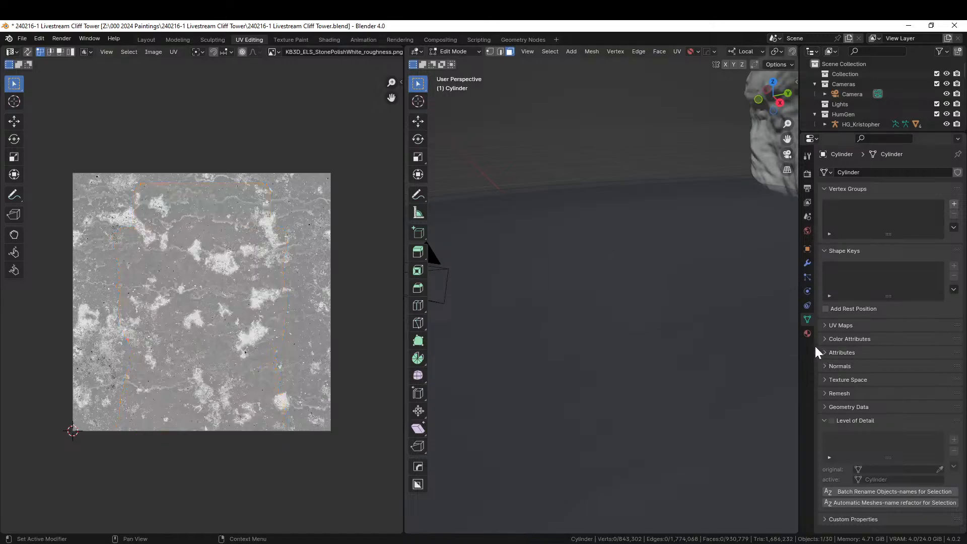
left_click(807, 333)
left_click(862, 186)
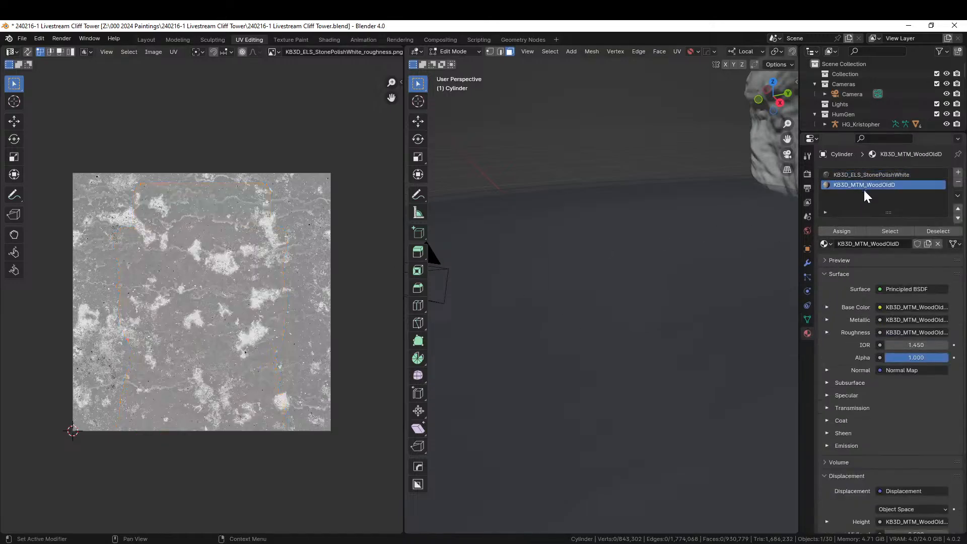
left_click(888, 231)
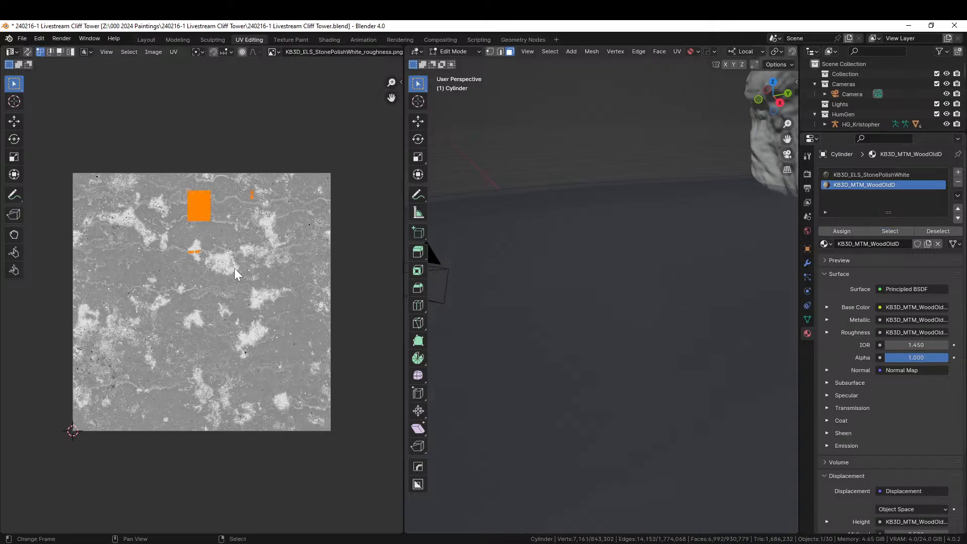
type("r90")
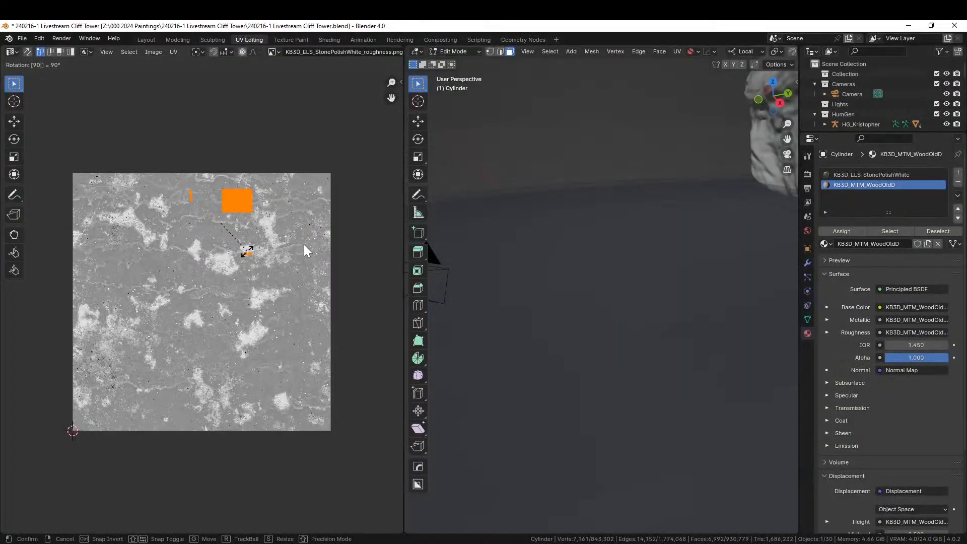
left_click(650, 156)
key("Tab")
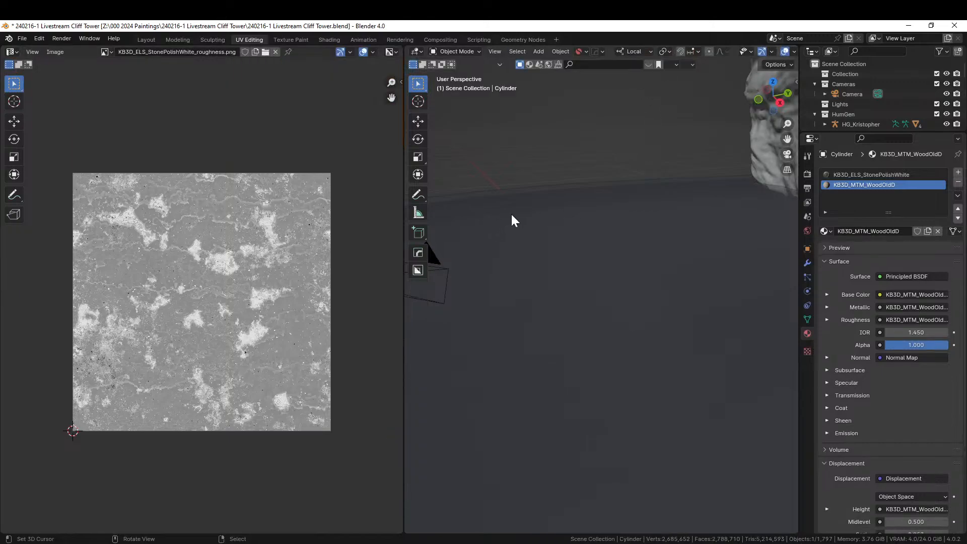
Examine the wood grain direction on the isolated tower's door in Rendered shading, and return to the Layout workspace.
key("z")
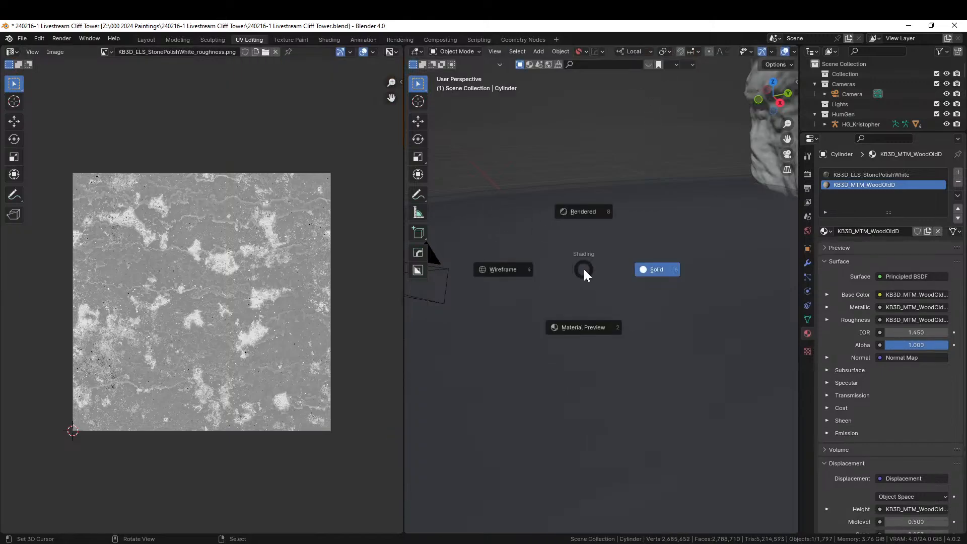
left_click(581, 217)
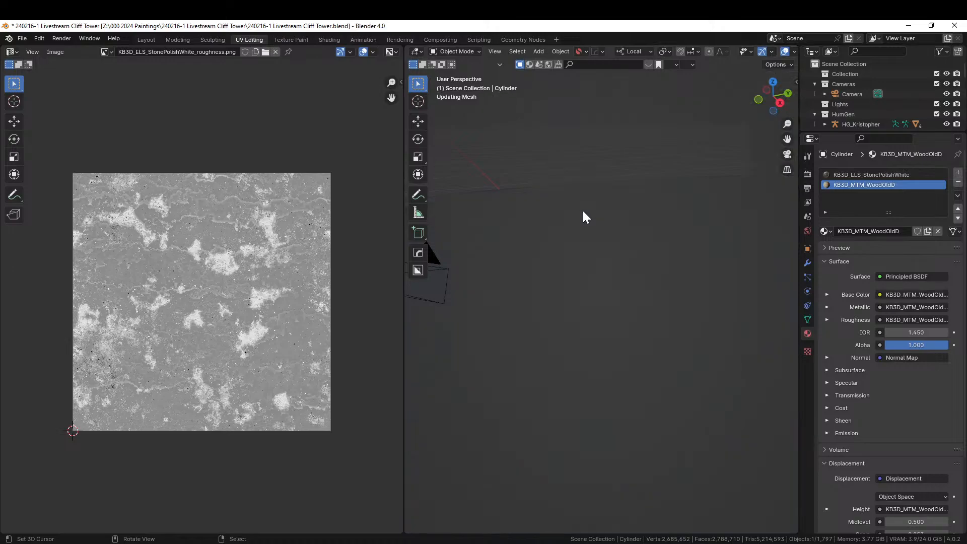
middle_click_drag(628, 253, 505, 222)
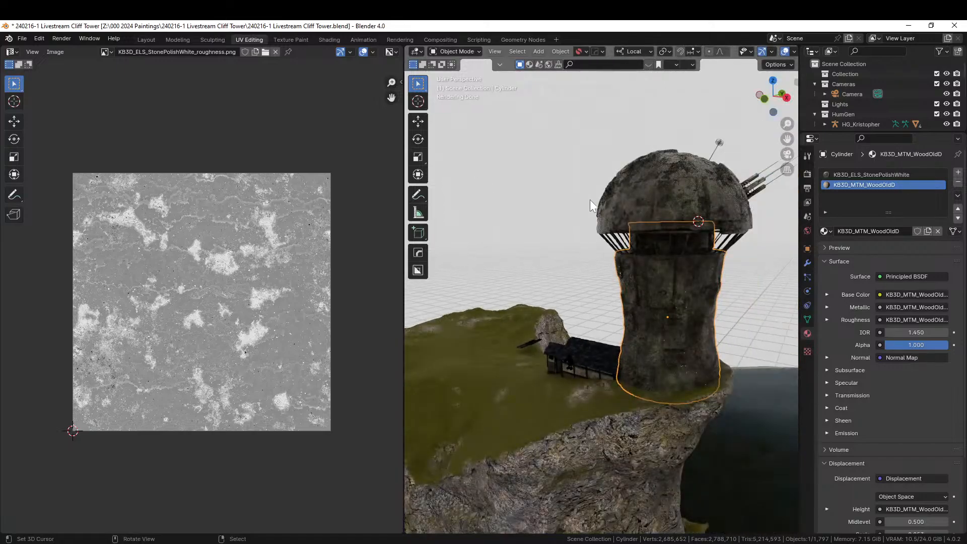
key("KP_Divide")
middle_click_drag(659, 209, 406, 246)
middle_click_drag(442, 213, 628, 285)
scroll(605, 196, "up", 5)
scroll(638, 195, "up", 3)
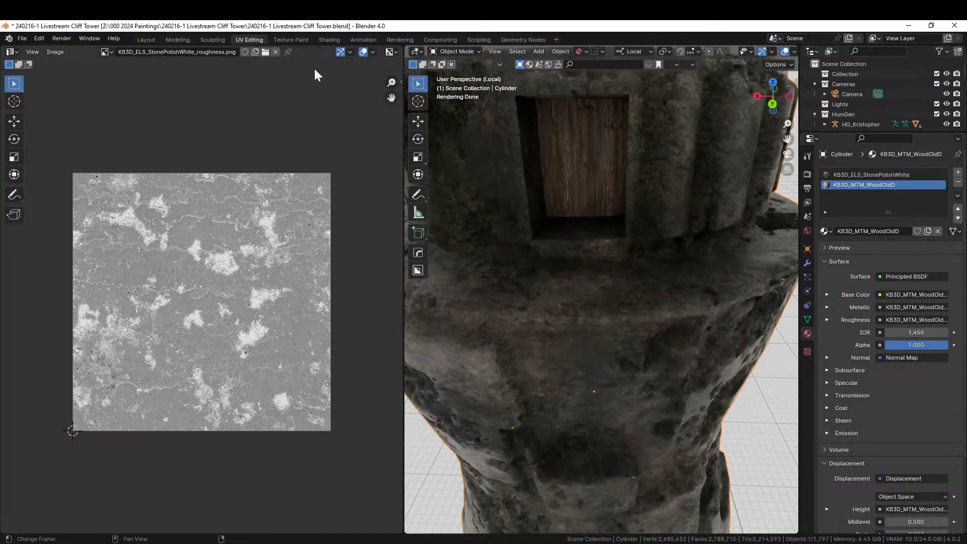
left_click(147, 39)
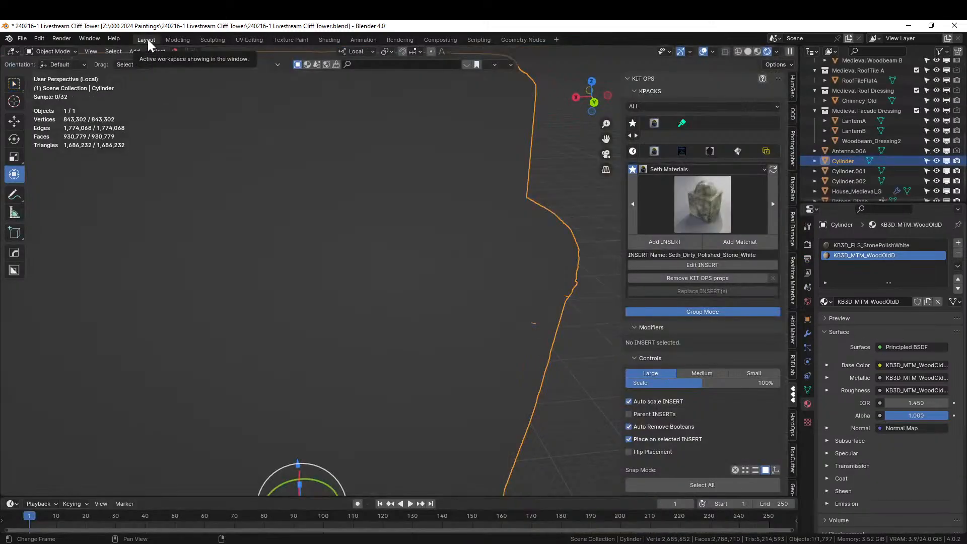
Leave the isolated view and unwrap all faces of the tower's dome with Cube Projection, returning to Object Mode.
scroll(260, 195, "down", 8)
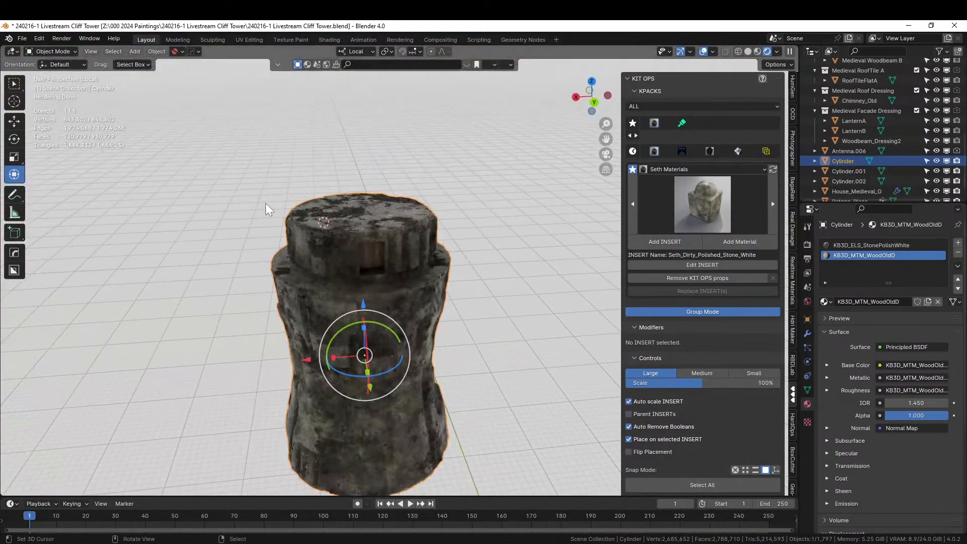
key("KP_Divide")
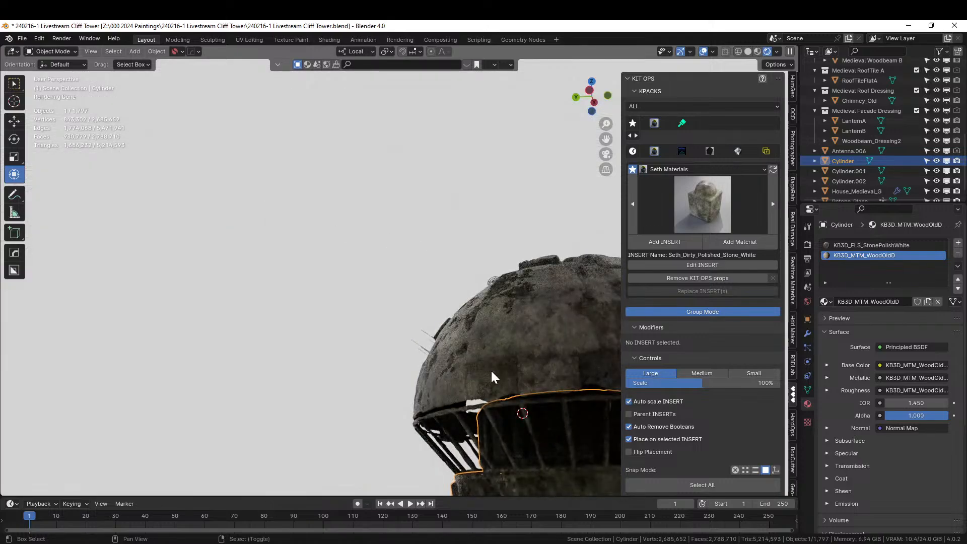
middle_click_drag(490, 370, 373, 330, "shift")
right_click(380, 257)
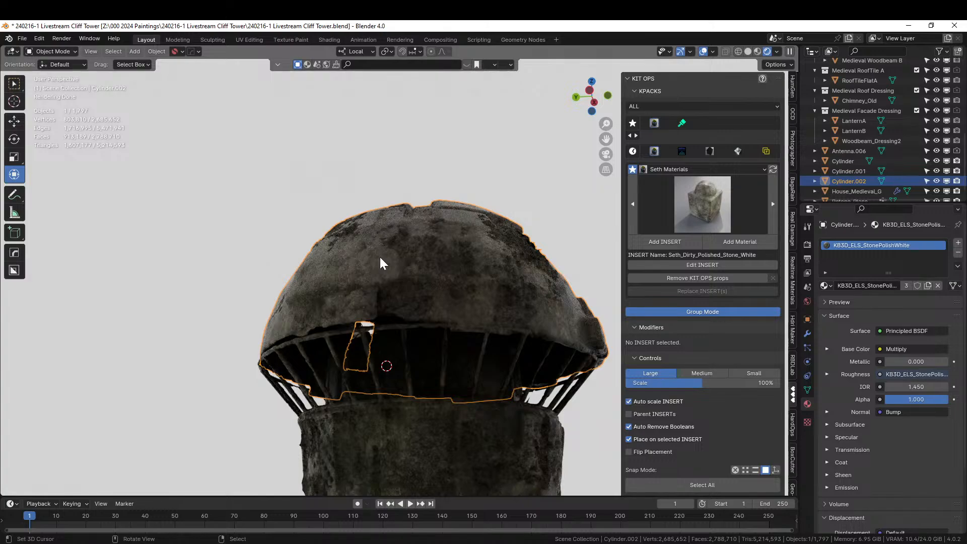
key("Tab")
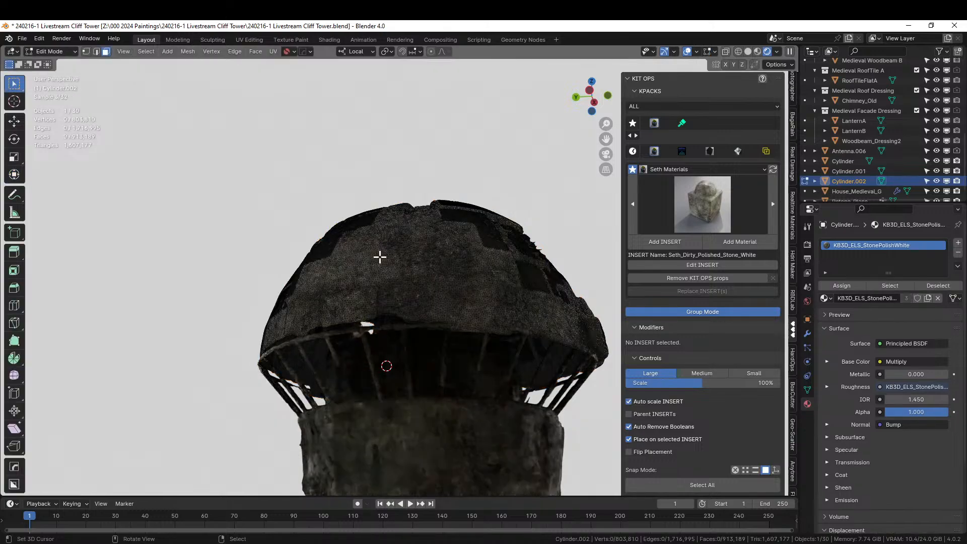
key("a")
key("u")
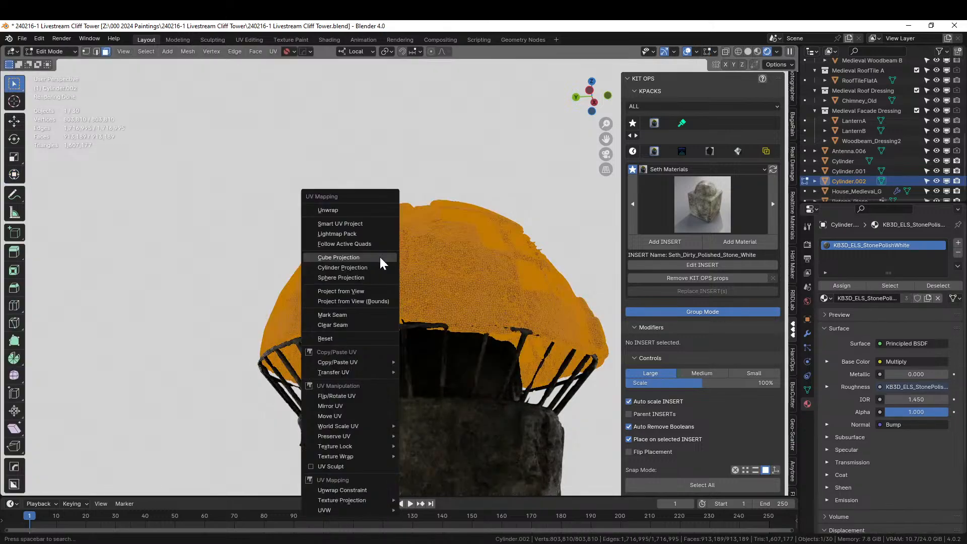
left_click(348, 257)
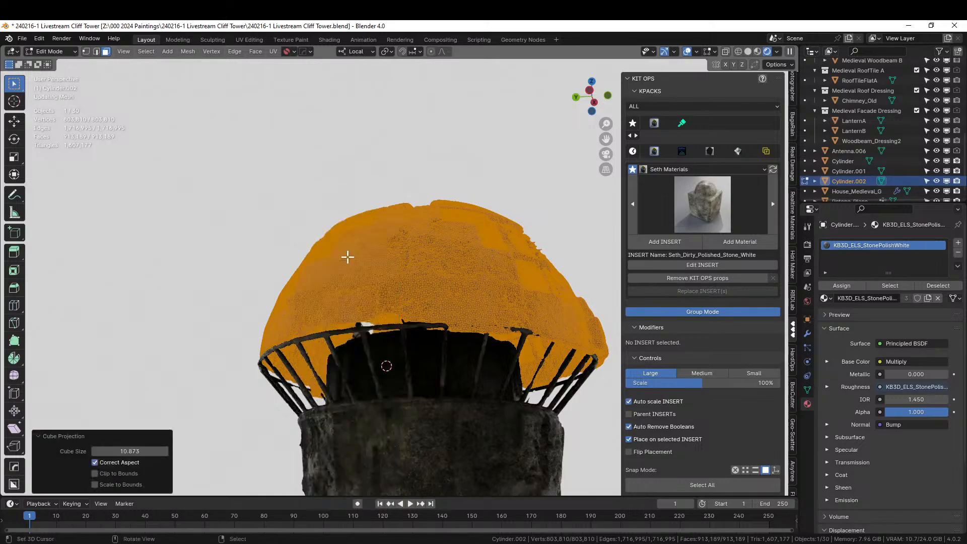
key("Tab")
Unwrap all faces of the rib ring under the dome with Cube Projection, return to Object Mode and save the file.
left_click(330, 336)
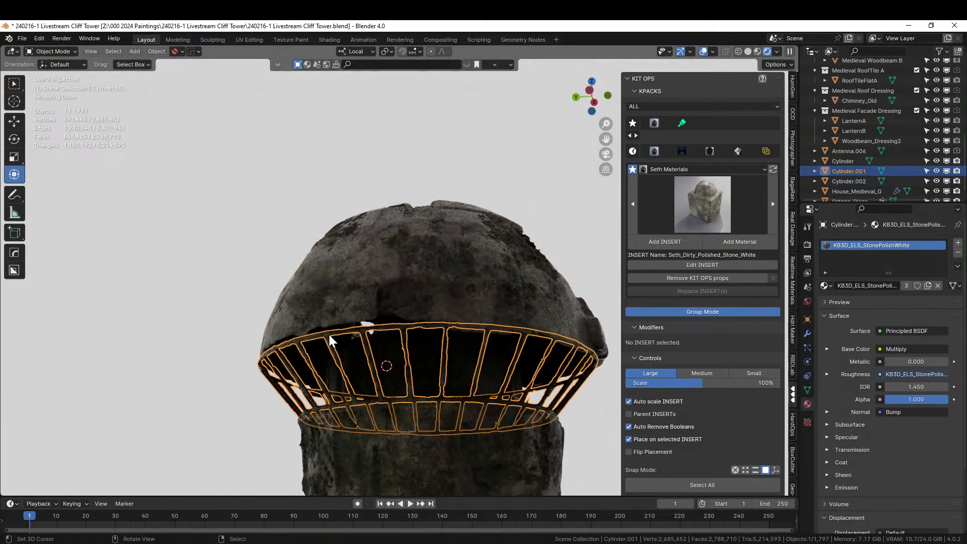
key("Tab")
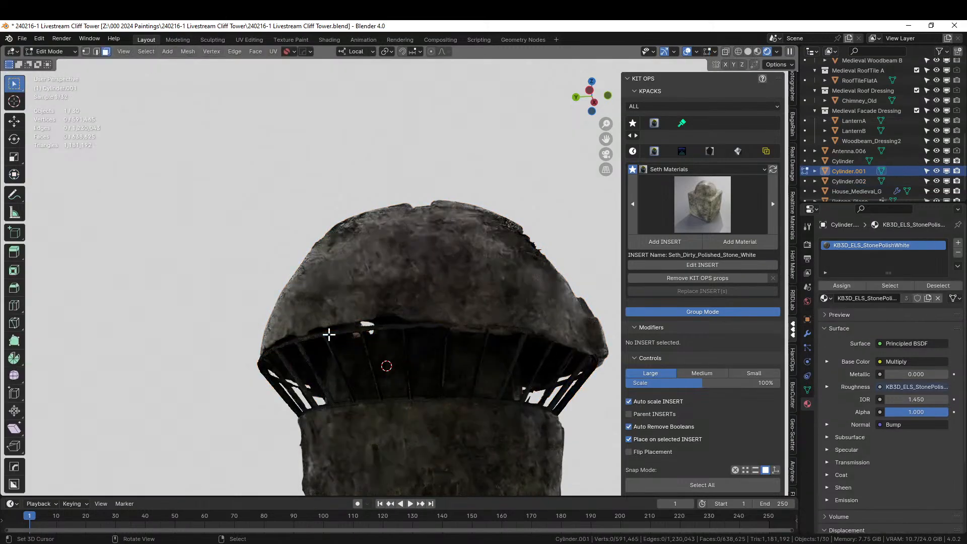
key("a")
key("u")
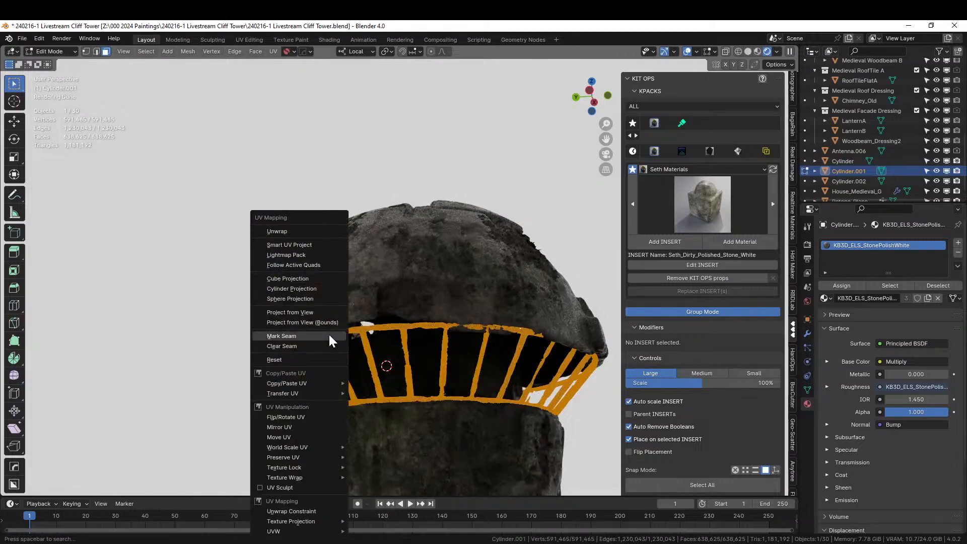
left_click(298, 278)
key("Tab")
middle_click_drag(329, 298, 306, 279)
scroll(341, 226, "down", 3)
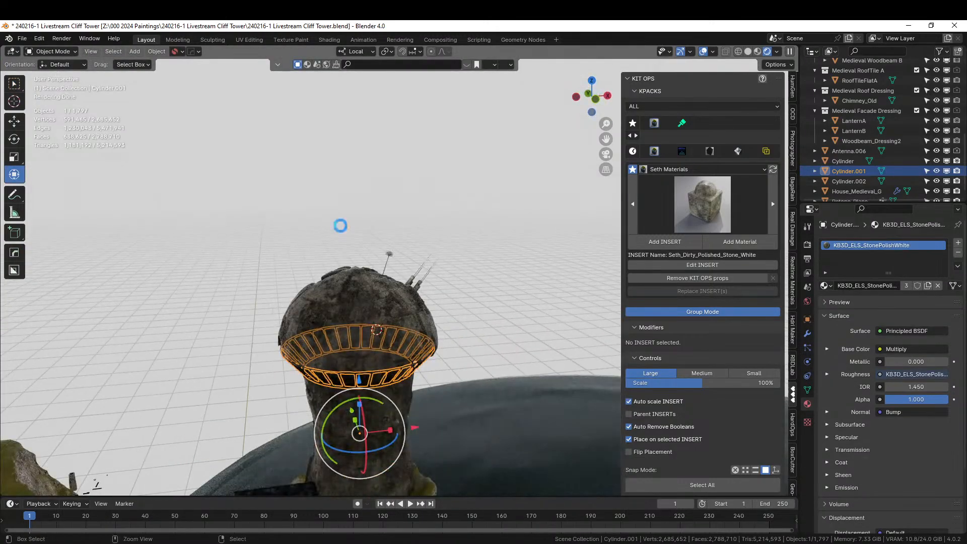
key("ctrl+s")
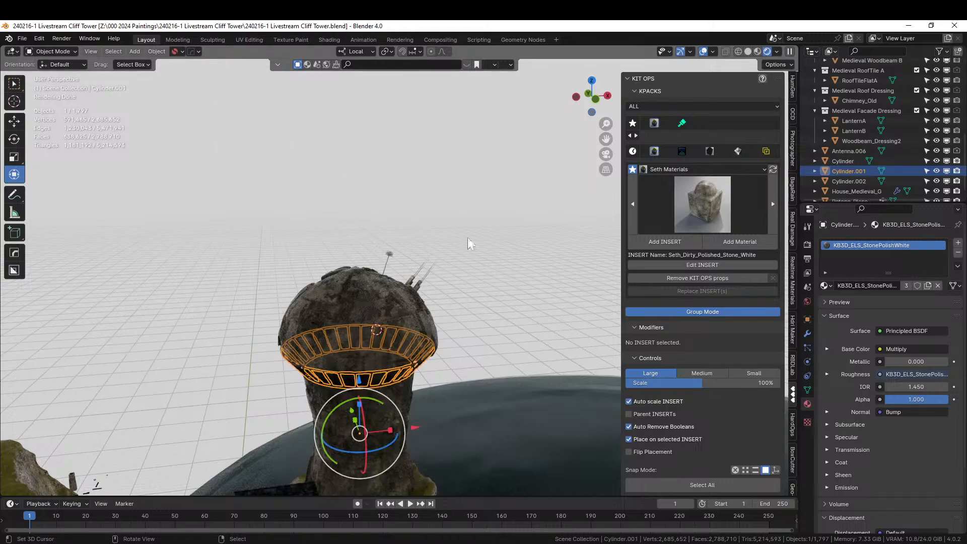
Exclude all the Medieval collections, from Medieval Door through Medieval Facade Dressing, from the view layer.
scroll(265, 404, "down", 3)
mouse_move(266, 377)
middle_mouse_down()
mouse_move(272, 360)
mouse_move(277, 368)
middle_mouse_up()
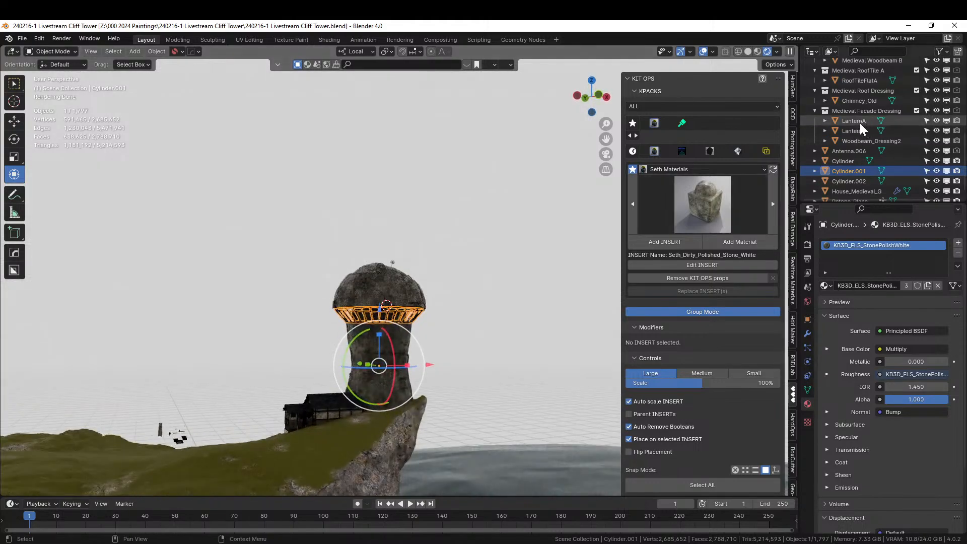
left_click(814, 111)
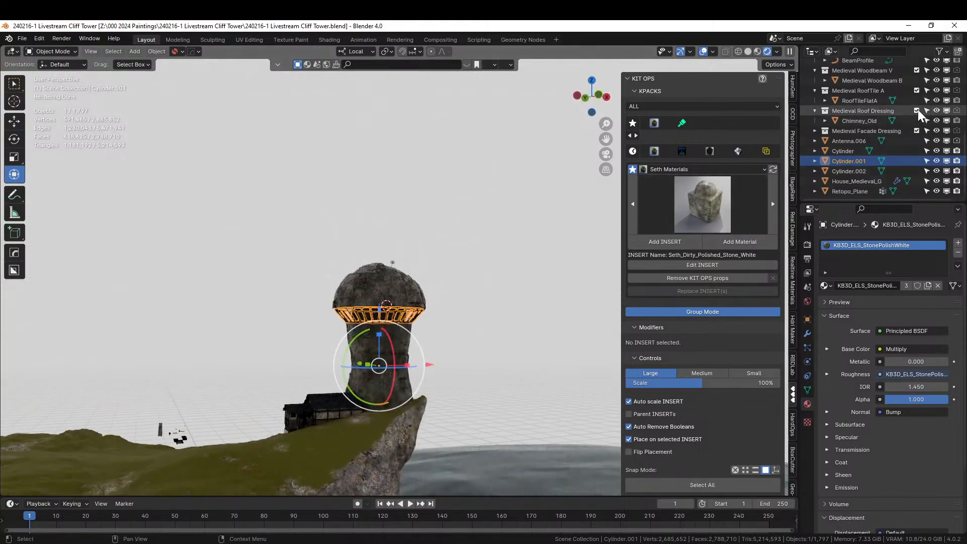
left_click(916, 111)
left_click(917, 131)
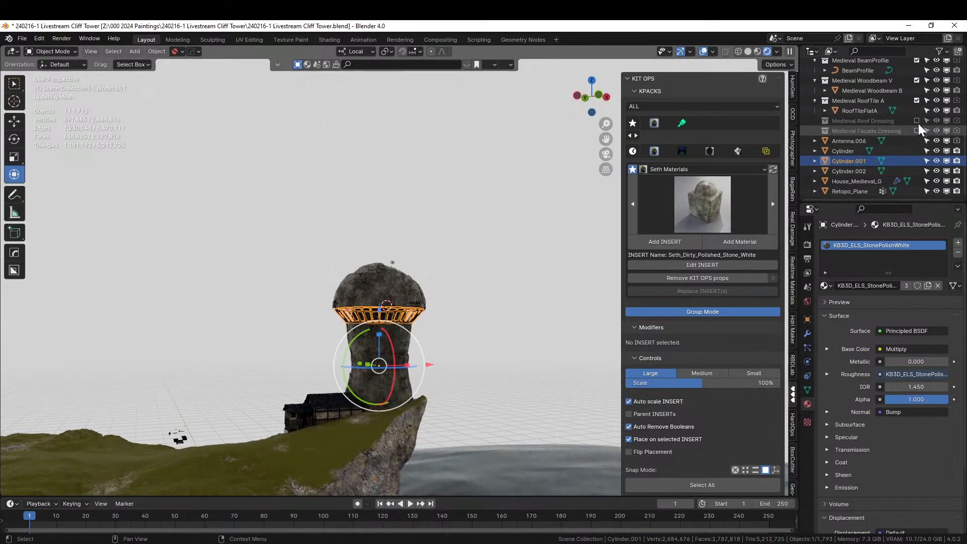
left_click(917, 101)
left_click(917, 80)
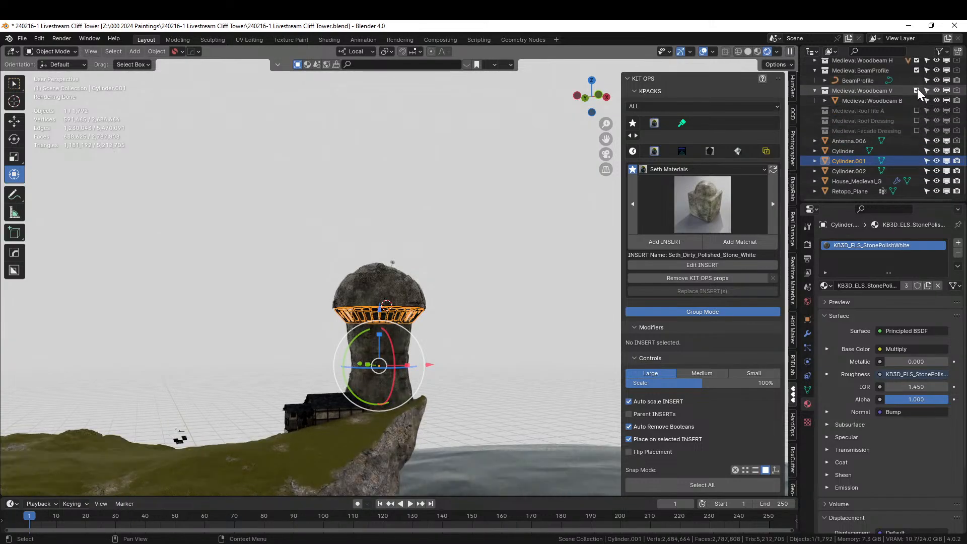
left_click(916, 80)
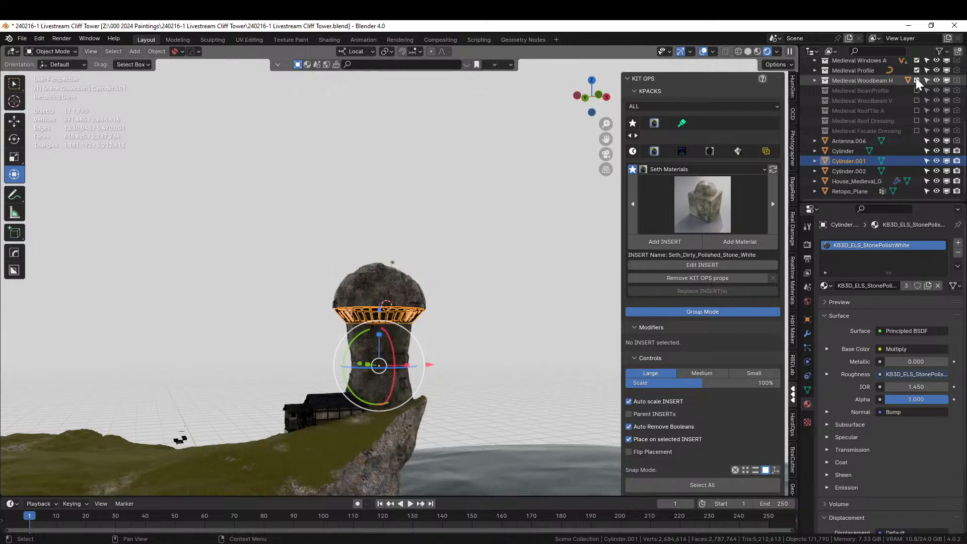
left_click(916, 78)
left_click(916, 70)
scroll(899, 87, "up", 3)
left_click(917, 100)
left_click(916, 111)
Examine the cliff and tower from the water side, at the waterline and from above.
middle_click_drag(306, 320, 292, 353)
middle_click_drag(201, 346, 359, 171, "shift")
key("alt+a")
middle_click_drag(404, 219, 367, 228)
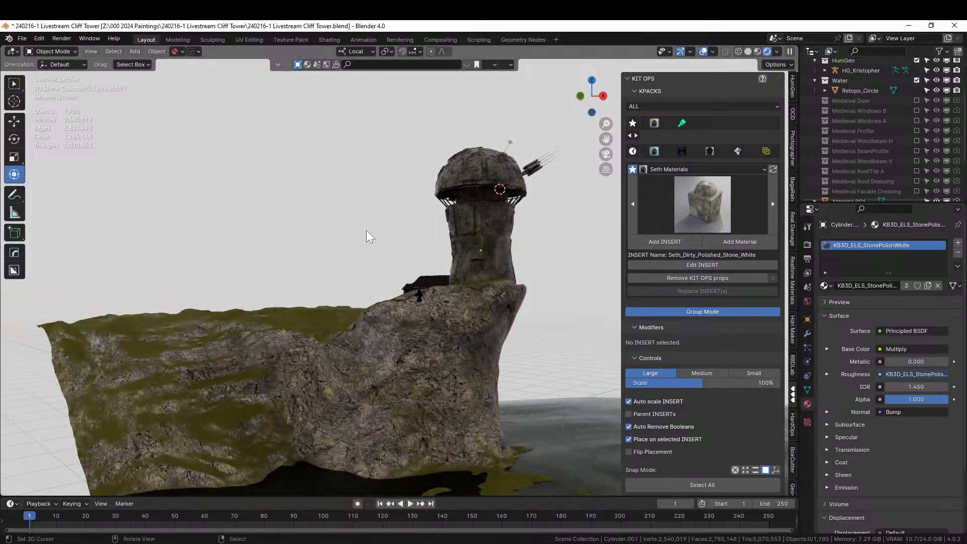
left_click(551, 422)
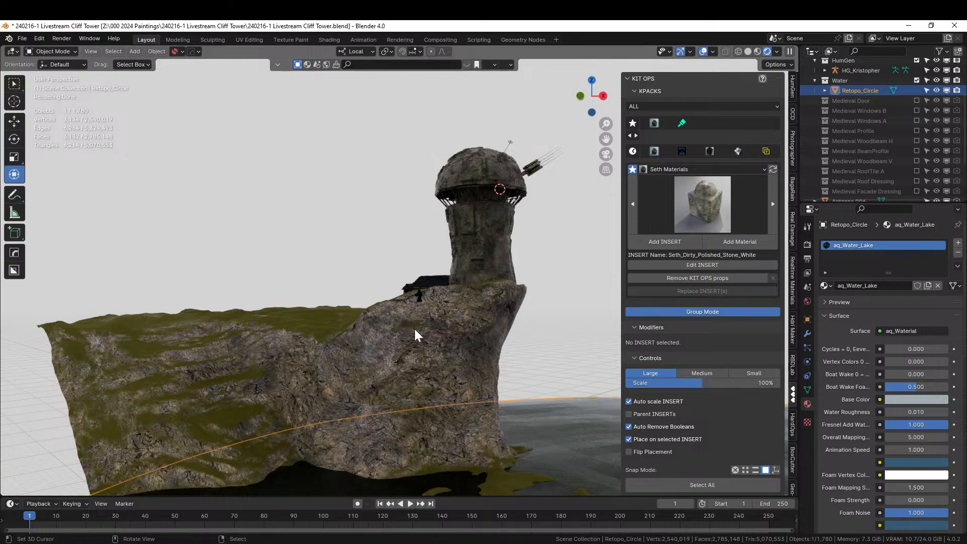
middle_click_drag(367, 307, 364, 261)
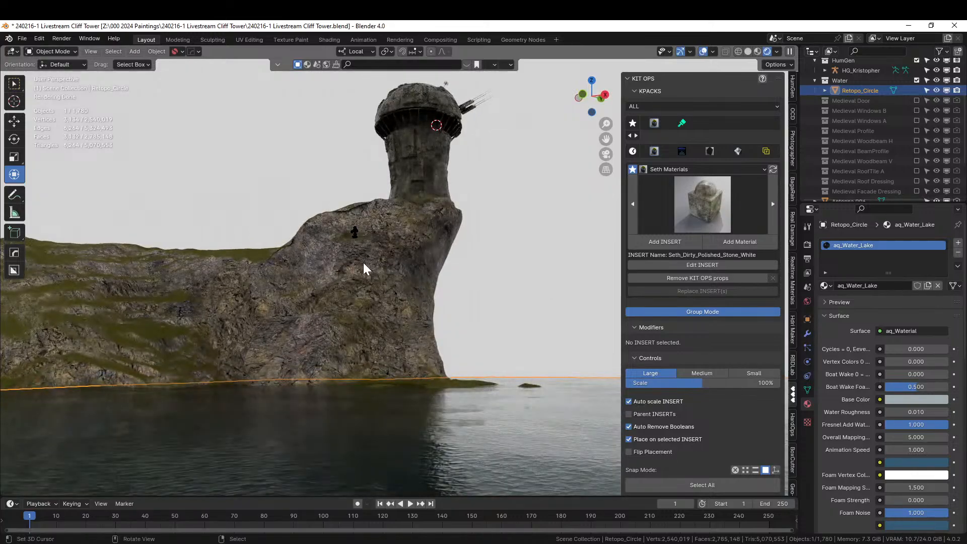
middle_click_drag(363, 261, 375, 301)
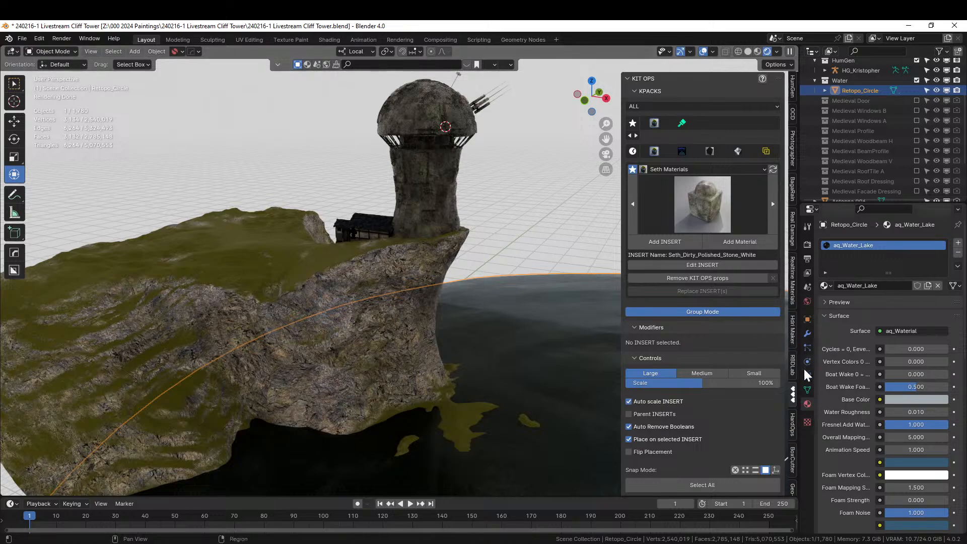
In Edit Mode on the Retopo_Plane terrain, select only the Top vertex group's faces, leaving out those of the Detail group.
left_click(807, 389)
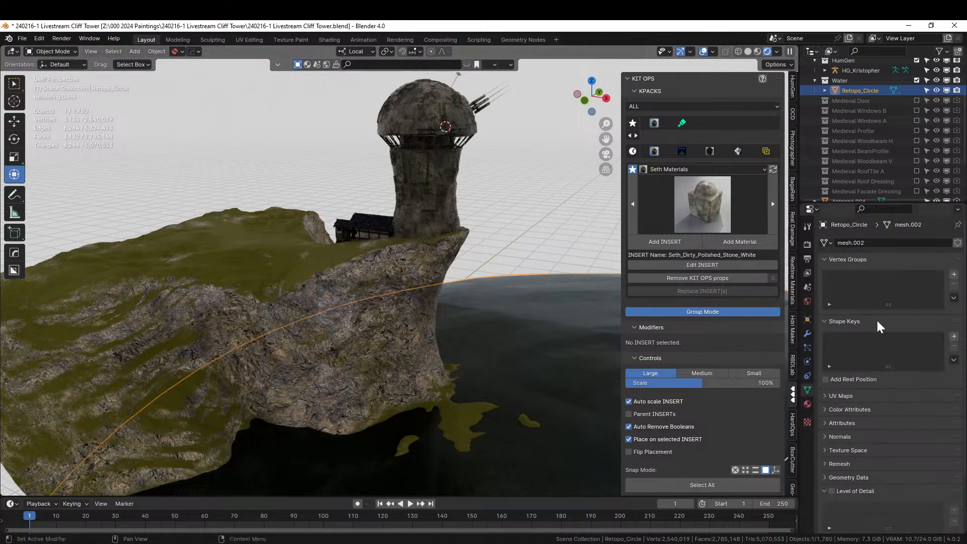
left_click(177, 253)
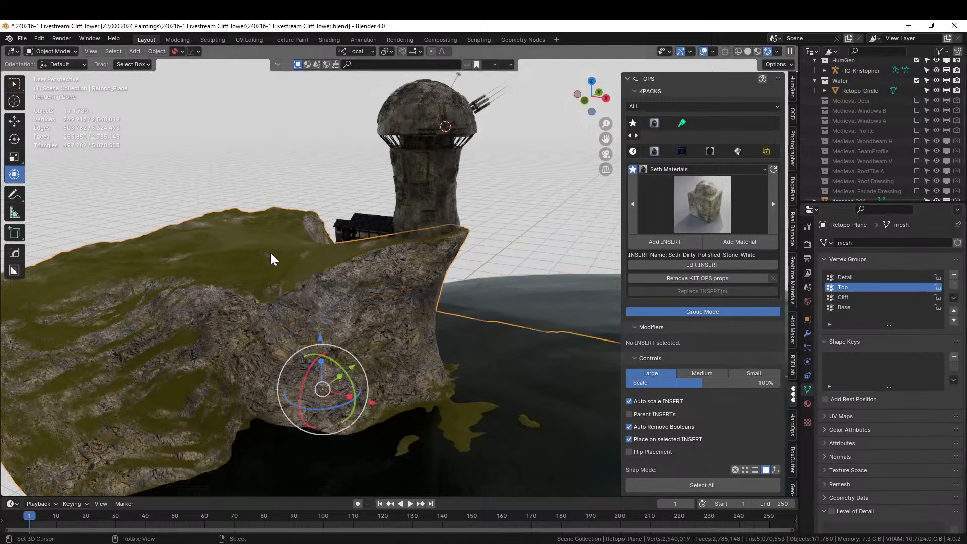
key("Tab")
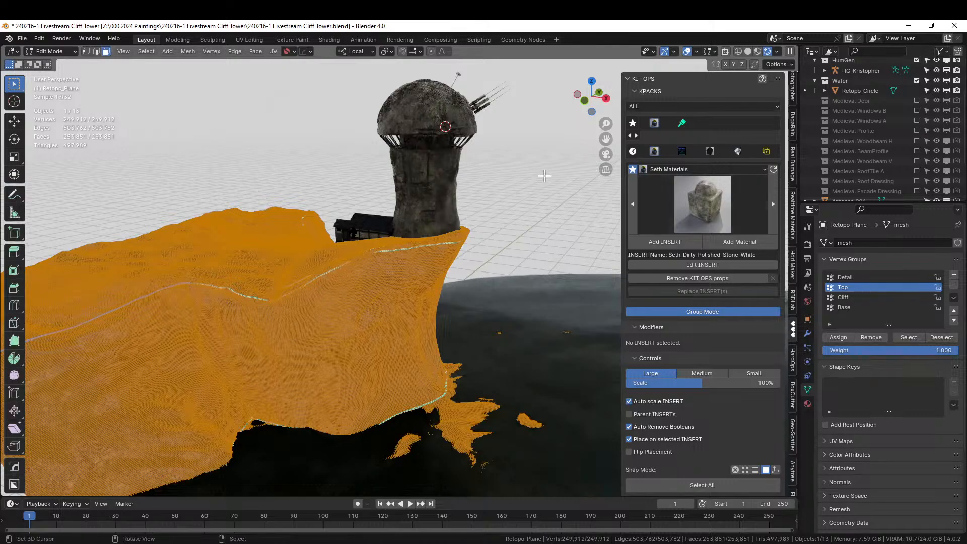
key("alt+a")
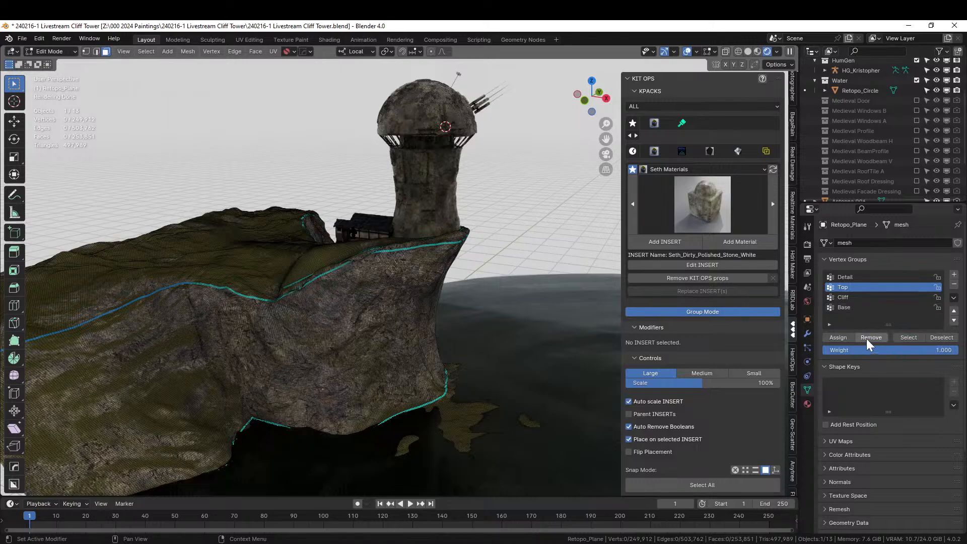
left_click(909, 337)
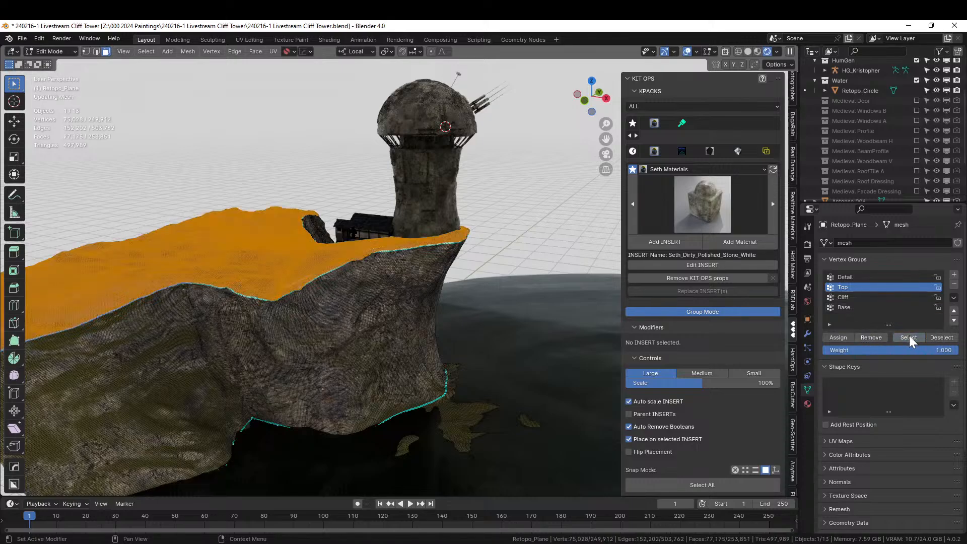
left_click(846, 277)
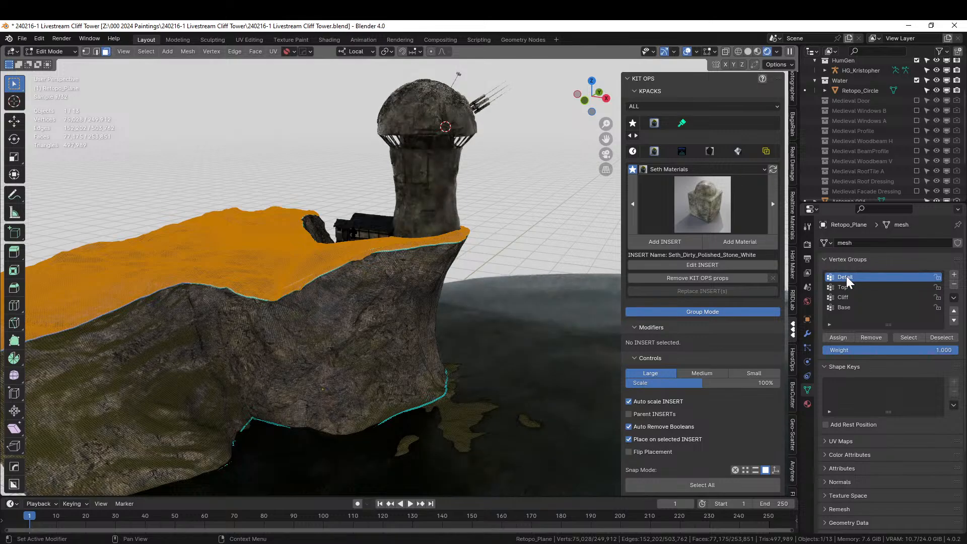
left_click(941, 338)
middle_click_drag(377, 240, 362, 270)
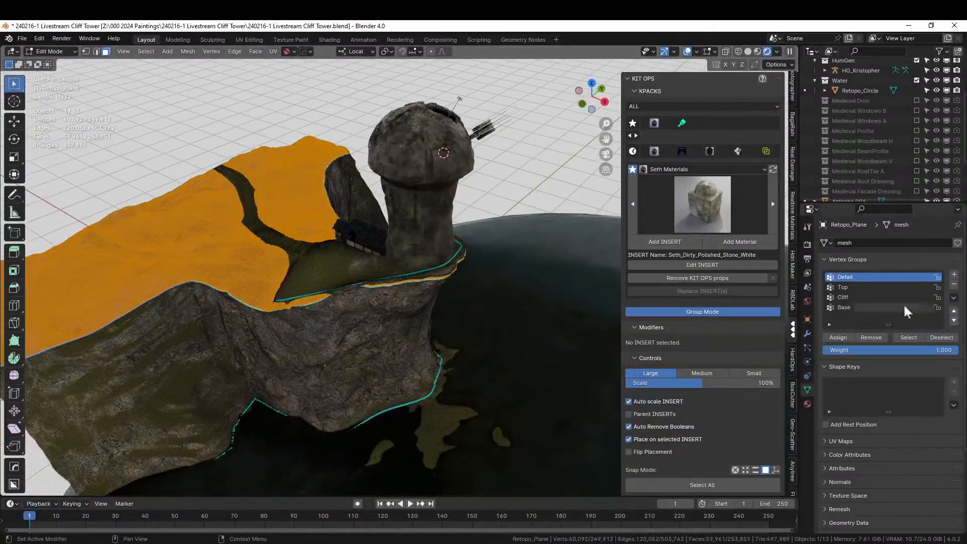
Assign the selected faces to a new vertex group named Forest, clear the selection and return to Object Mode.
left_click(953, 275)
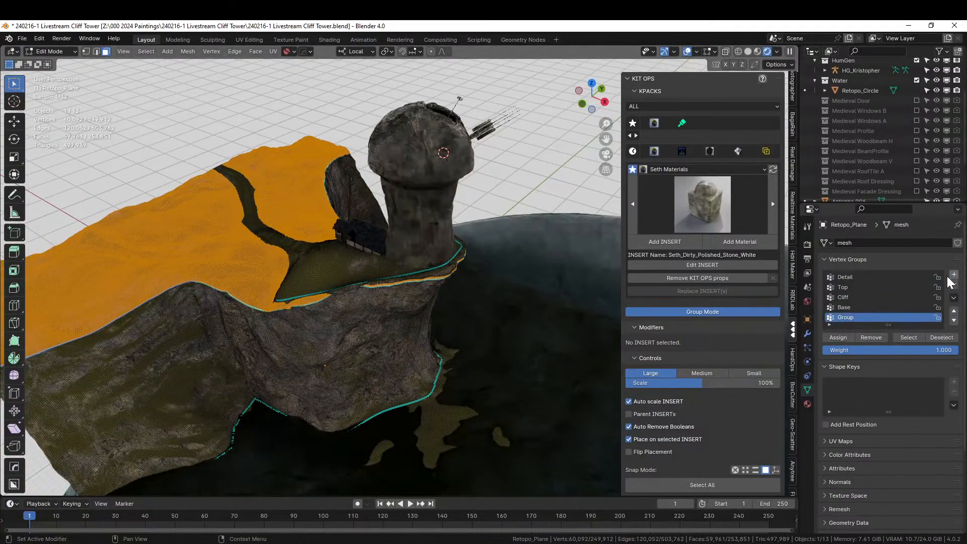
left_click(841, 337)
double_click(846, 317)
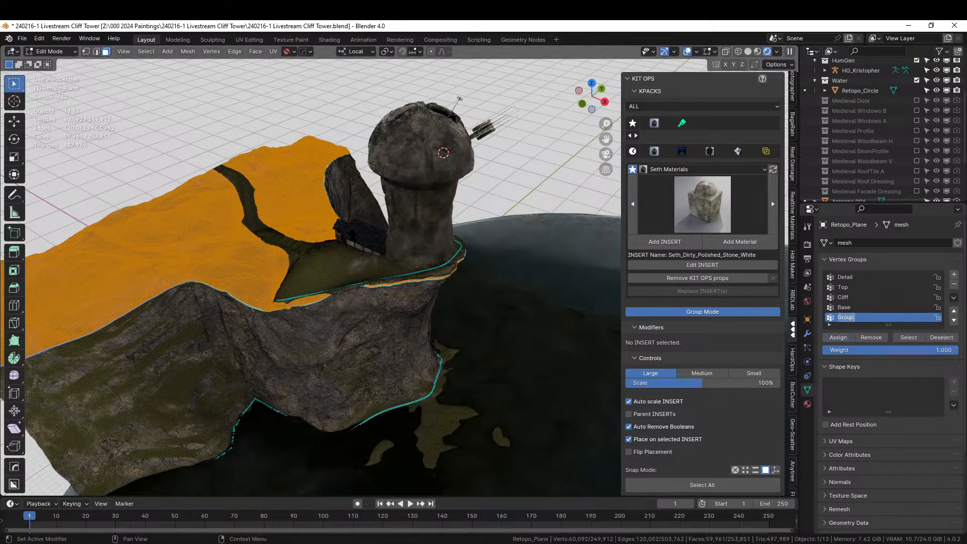
type("Forest")
key("Return")
key("alt+a")
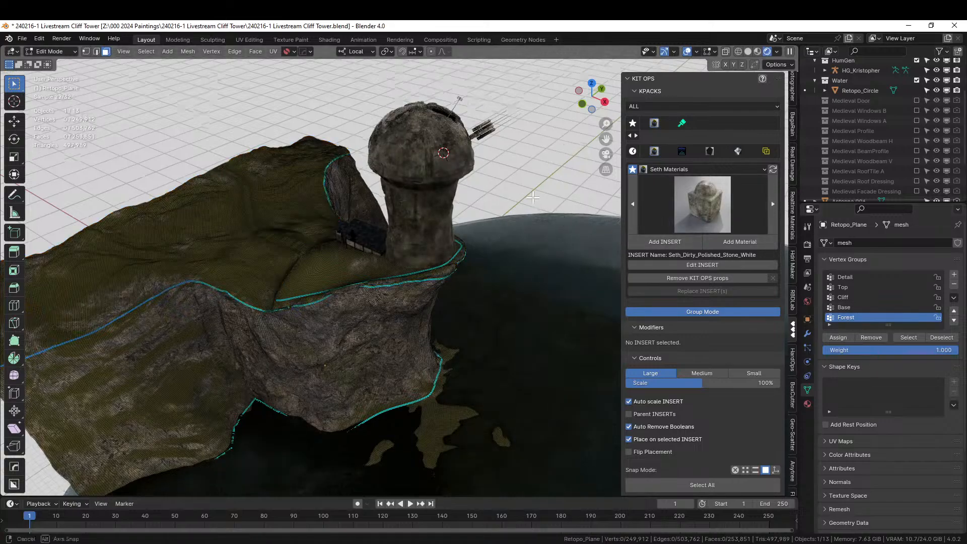
middle_click_drag(565, 225, 549, 175)
key("Tab")
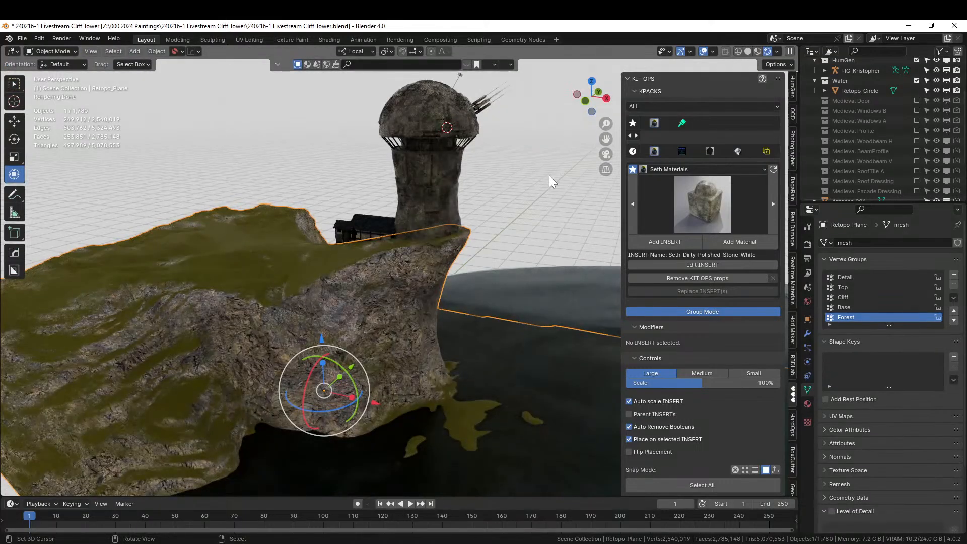
Switch the viewport to Solid shading and set the Retopo_Plane terrain as the Geo-Scatter emitter.
left_click(747, 53)
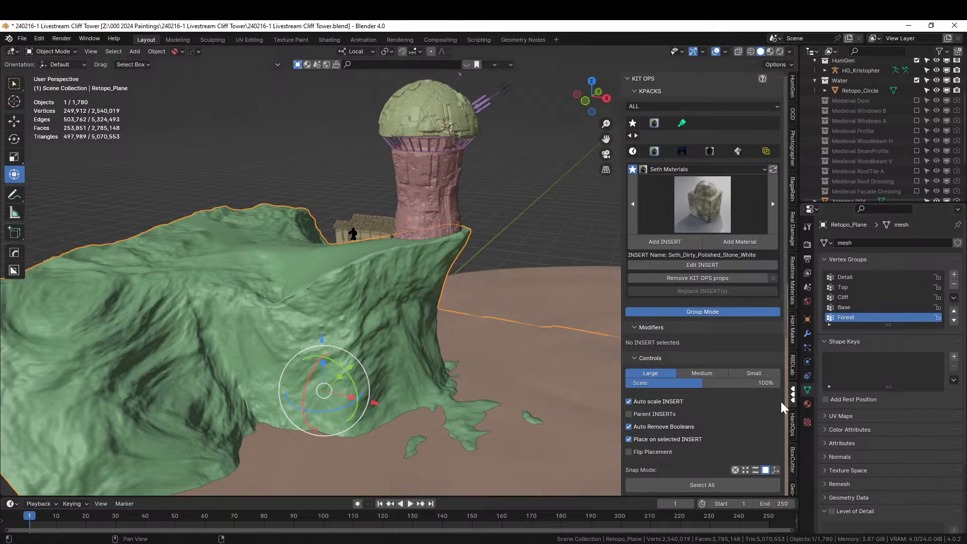
scroll(788, 405, "down", 6)
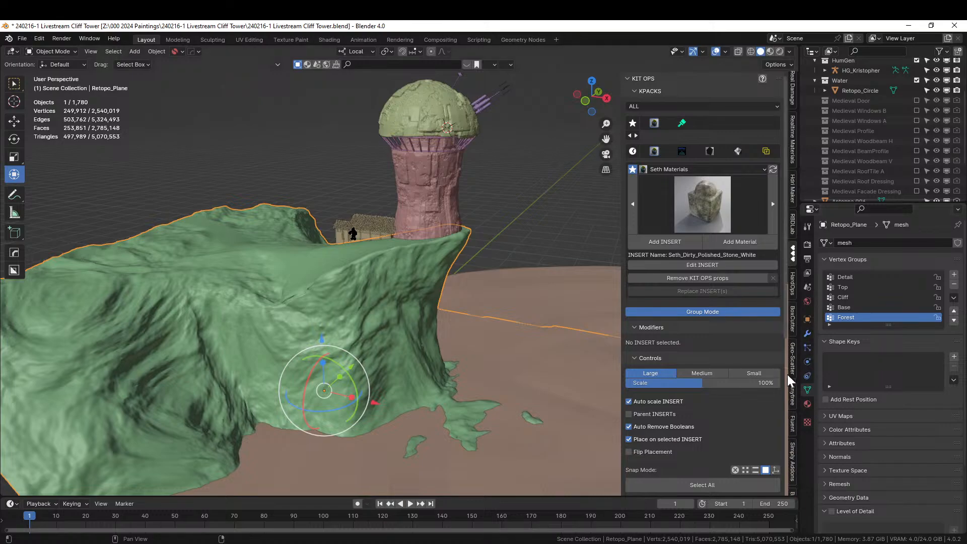
left_click(792, 359)
left_click(770, 76)
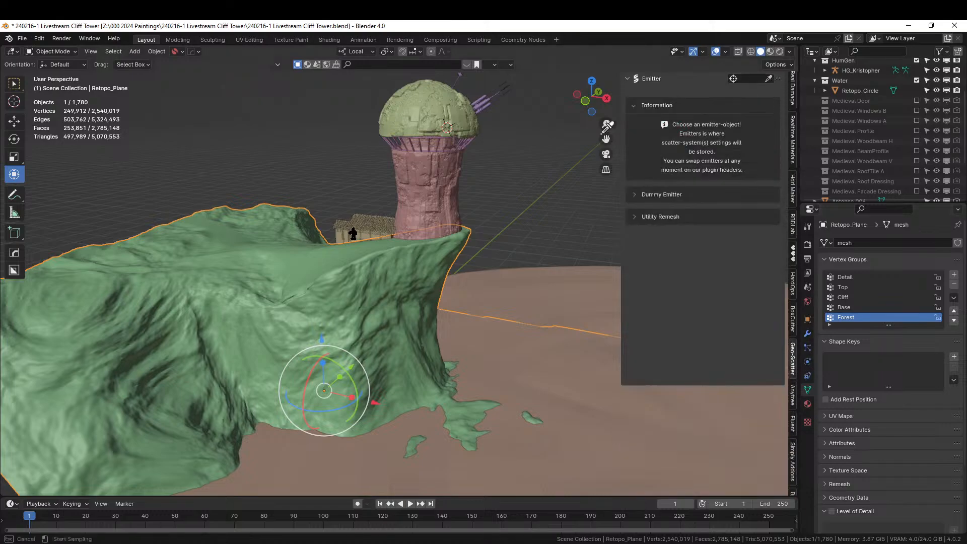
left_click(288, 270)
middle_click_drag(294, 298, 403, 320, "shift")
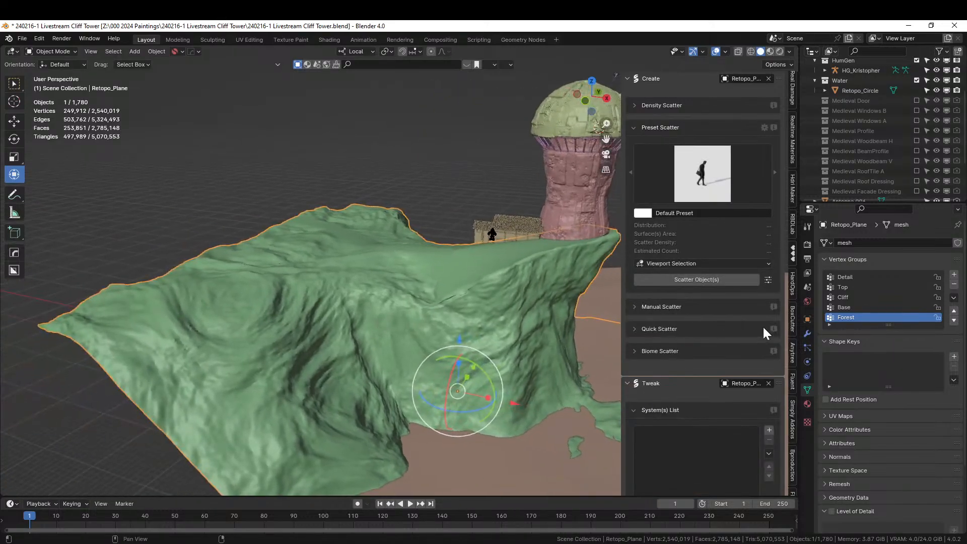
Scatter 15th Biome 02 from the Geo-Scatter biome library over the terrain, accepting the suggested security measures, and return to the main Blender window.
left_click(638, 351)
left_click(698, 373)
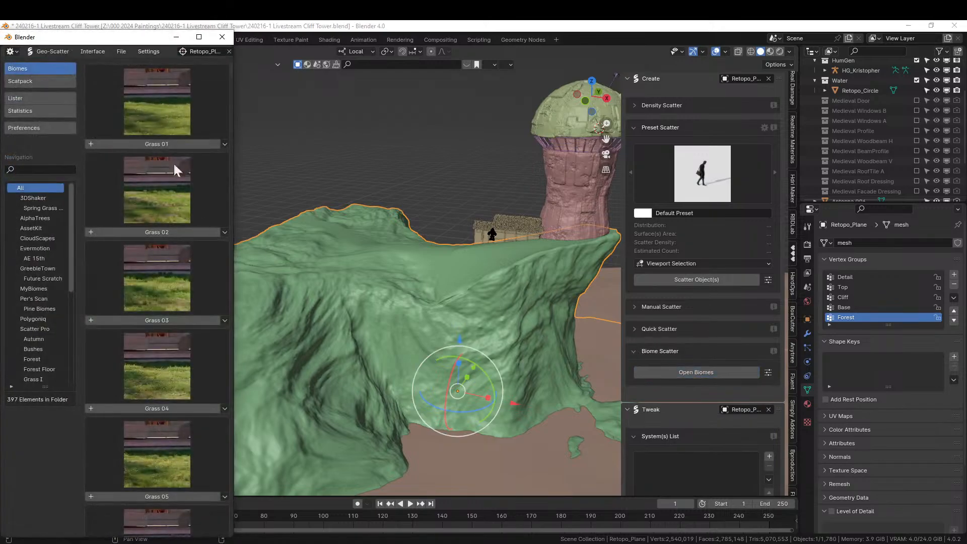
left_click(199, 36)
scroll(523, 317, "down", 3)
scroll(528, 314, "down", 20)
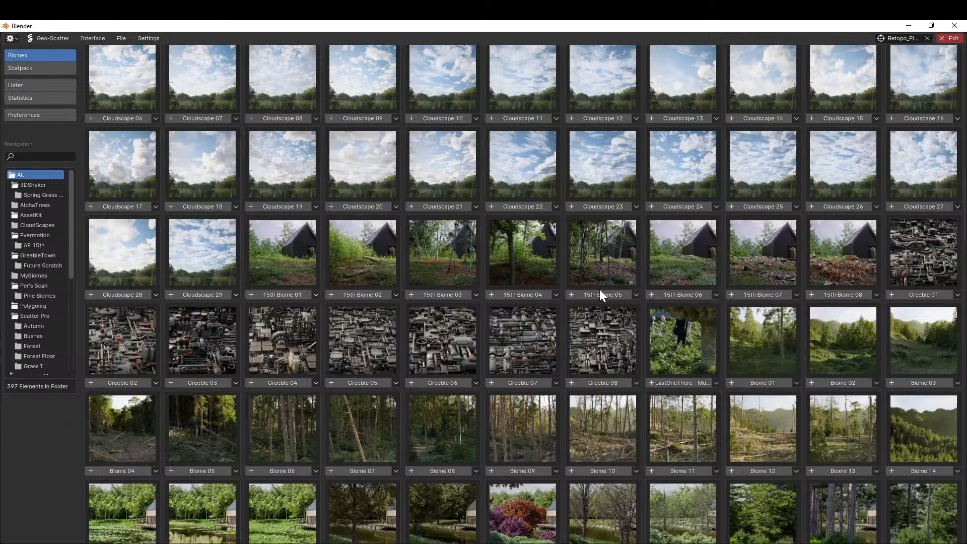
left_click(368, 294)
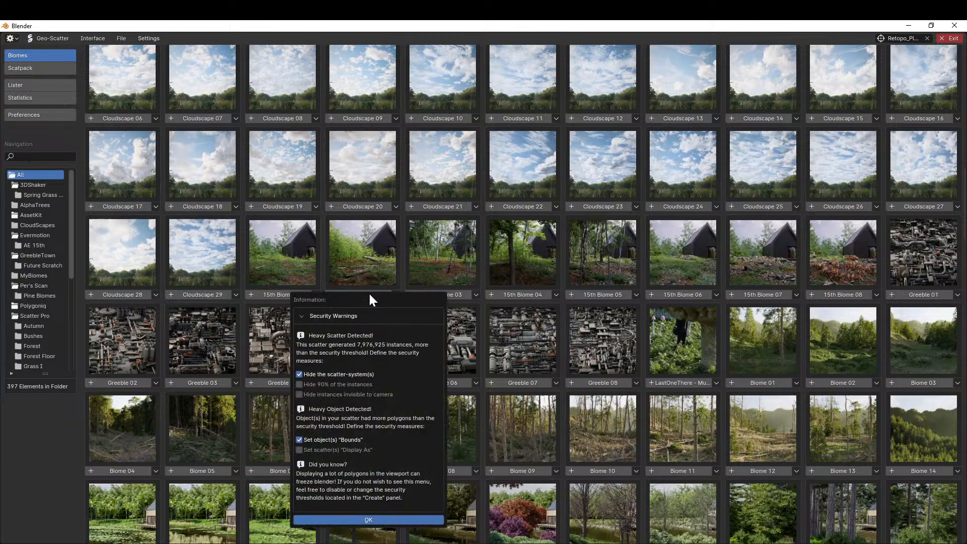
left_click(373, 519)
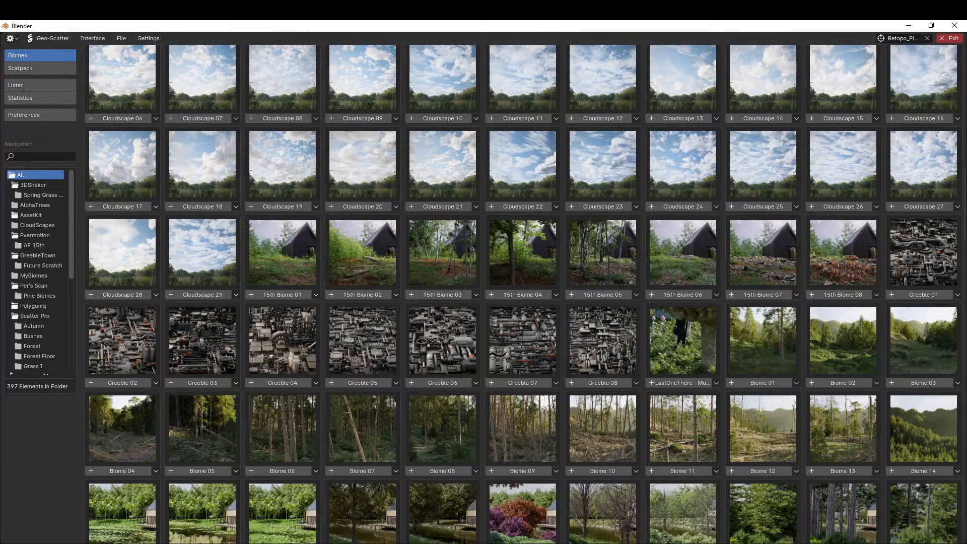
left_click_drag(859, 27, 966, 15)
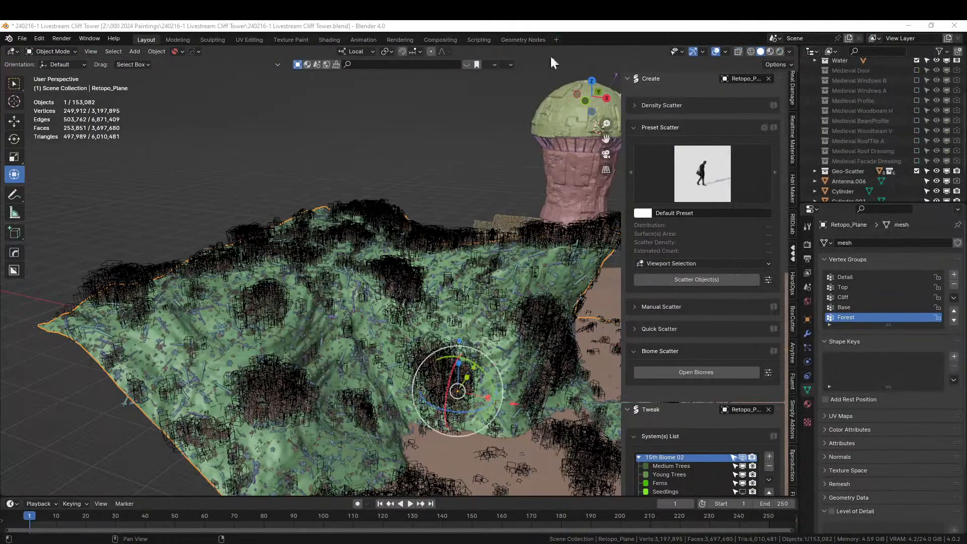
Enable the vertex-group culling mask for the 15th Biome 02 group, using the Forest group with its influence reversed.
scroll(731, 445, "down", 10)
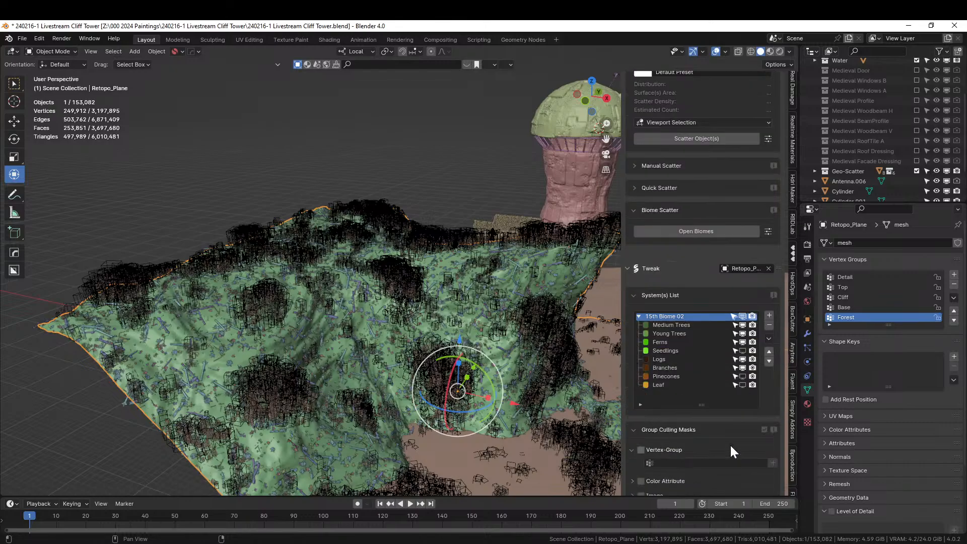
left_click(641, 369)
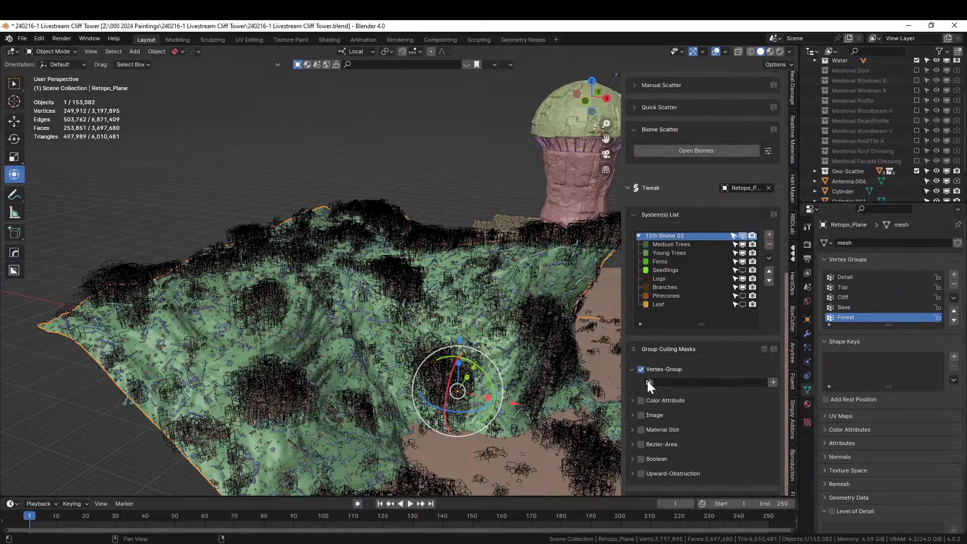
left_click(649, 382)
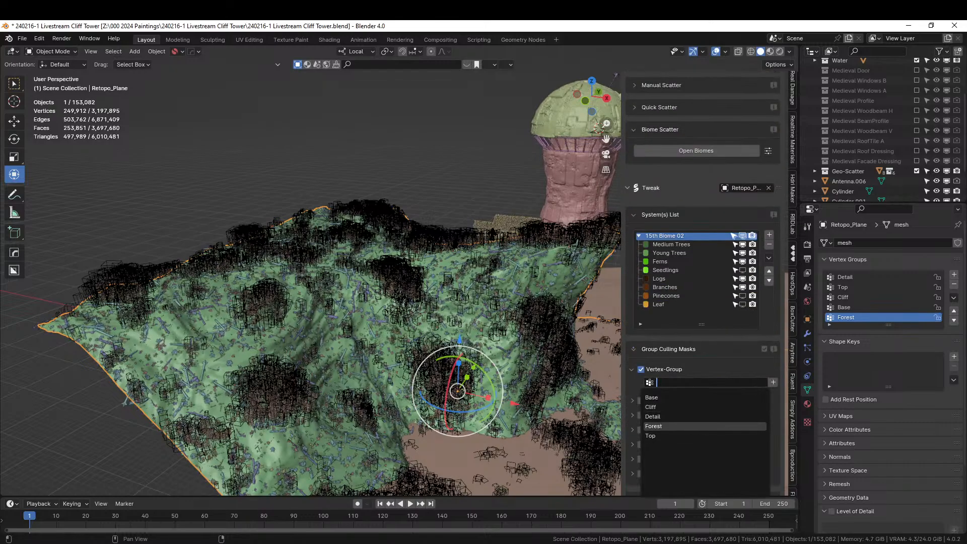
left_click(656, 427)
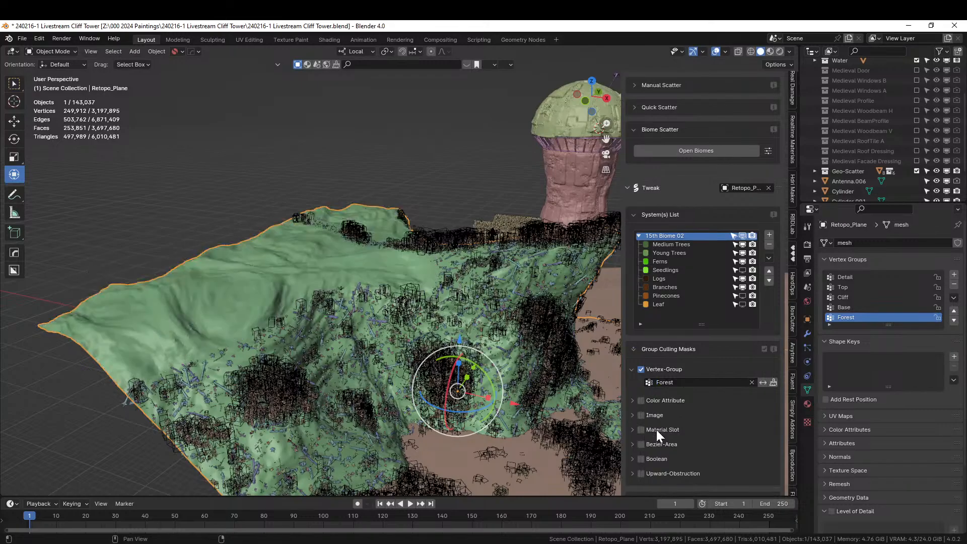
left_click(762, 383)
middle_click_drag(487, 240, 306, 218)
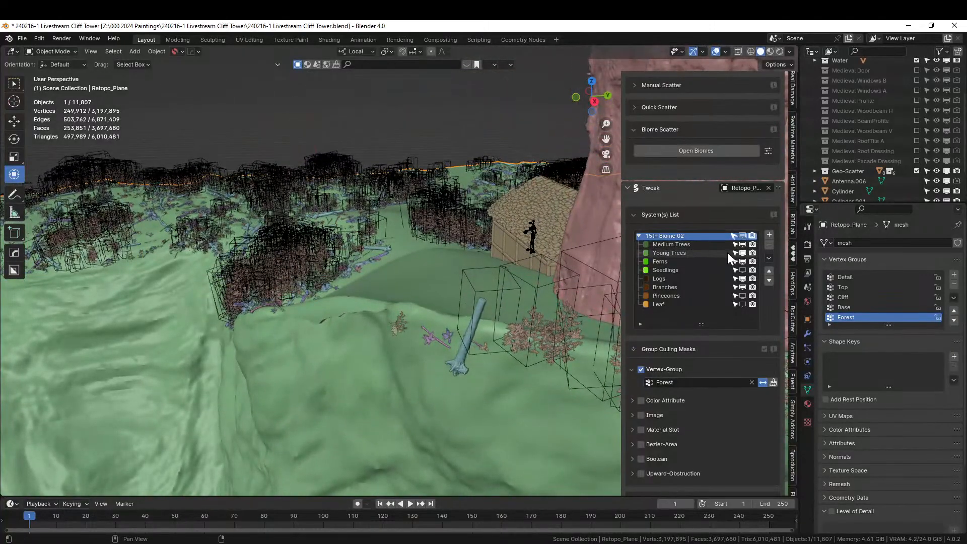
Isolate the terrain in Edit Mode with X-ray on, and select the faces of the Forest vertex group.
middle_click_drag(530, 303, 368, 286)
key("Tab")
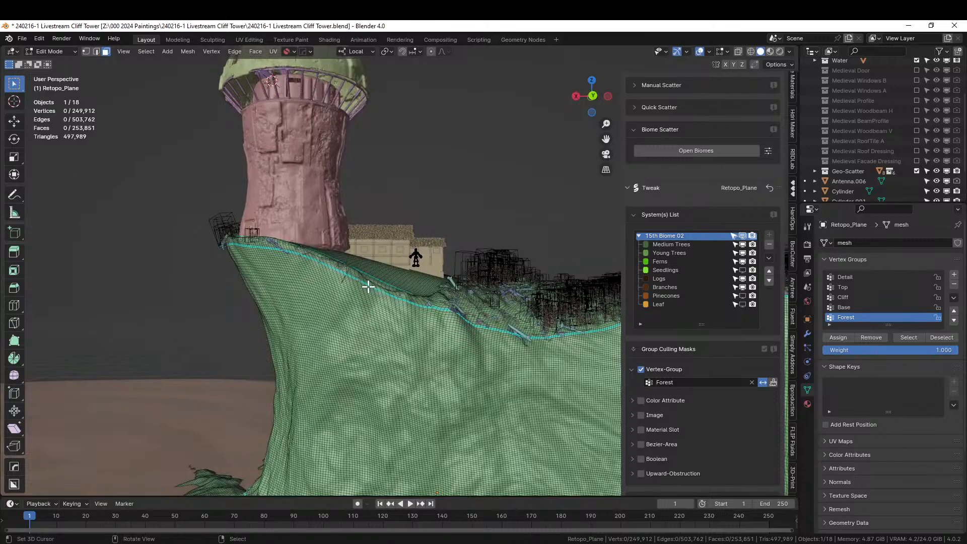
key("KP_Divide")
key("KP_3")
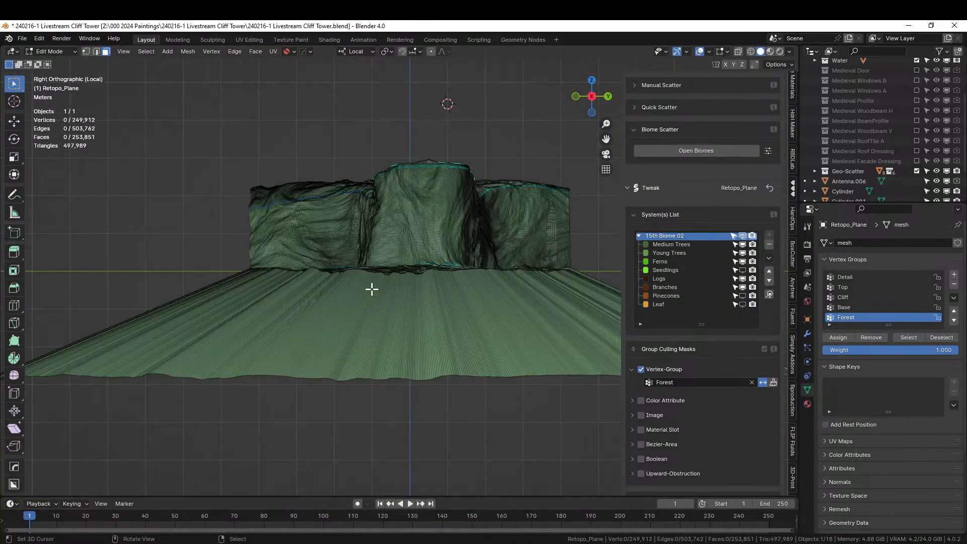
key("KP_1")
scroll(371, 289, "up", 5)
middle_click_drag(339, 263, 594, 468, "shift")
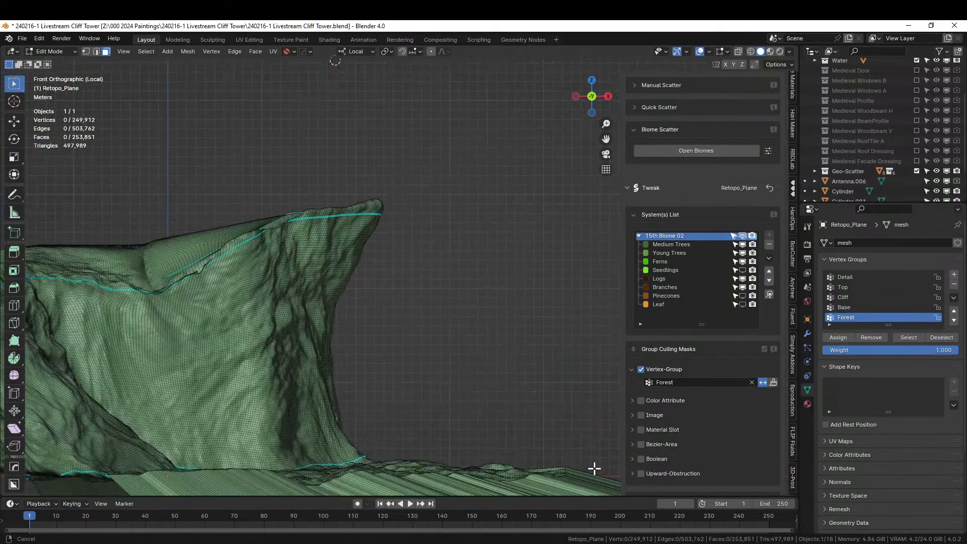
scroll(537, 428, "up", 2)
key("alt+z")
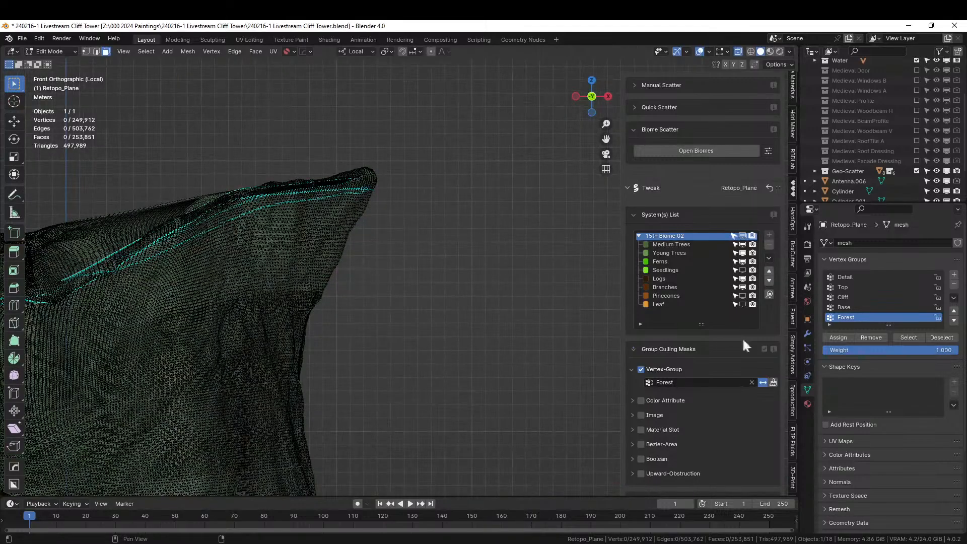
left_click(898, 336)
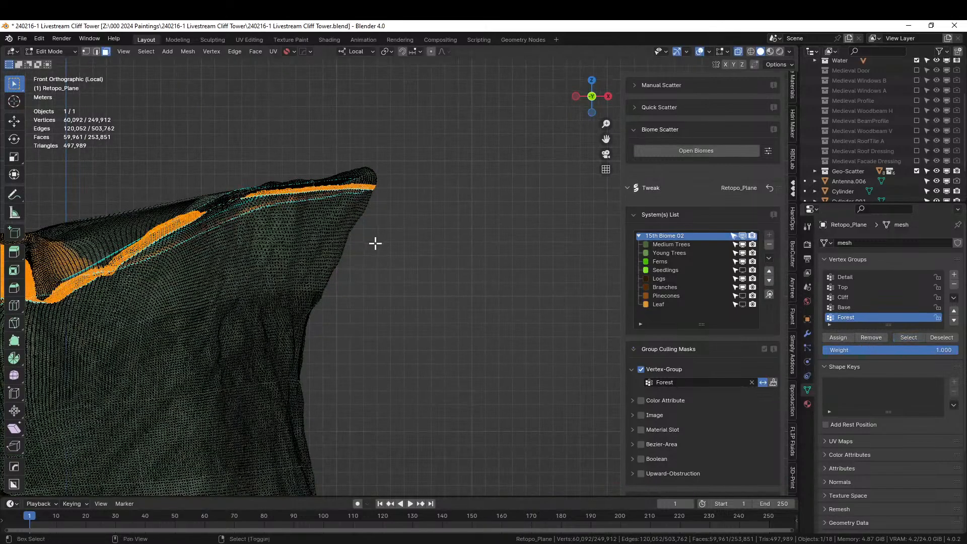
Use Circle Select to deselect the Forest faces along the raised cliff edge where the tower stands.
middle_click_drag(373, 242, 606, 248, "shift")
middle_click_drag(565, 304, 486, 311)
key("c")
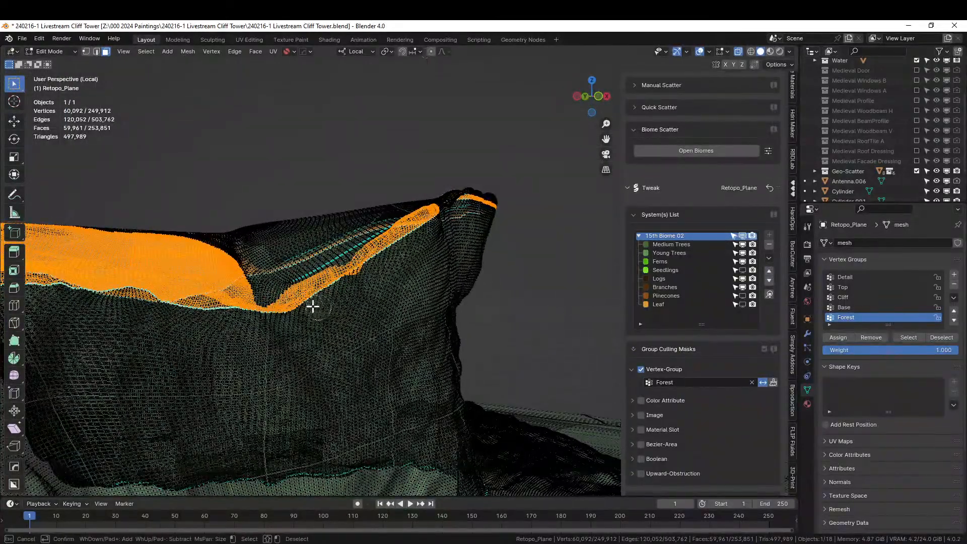
mouse_move(365, 305)
middle_mouse_down()
mouse_move(313, 296)
mouse_move(302, 307)
mouse_move(300, 274)
mouse_move(289, 302)
mouse_move(352, 265)
mouse_move(332, 260)
mouse_move(442, 207)
mouse_move(501, 211)
mouse_move(313, 242)
middle_mouse_up()
right_click(410, 213)
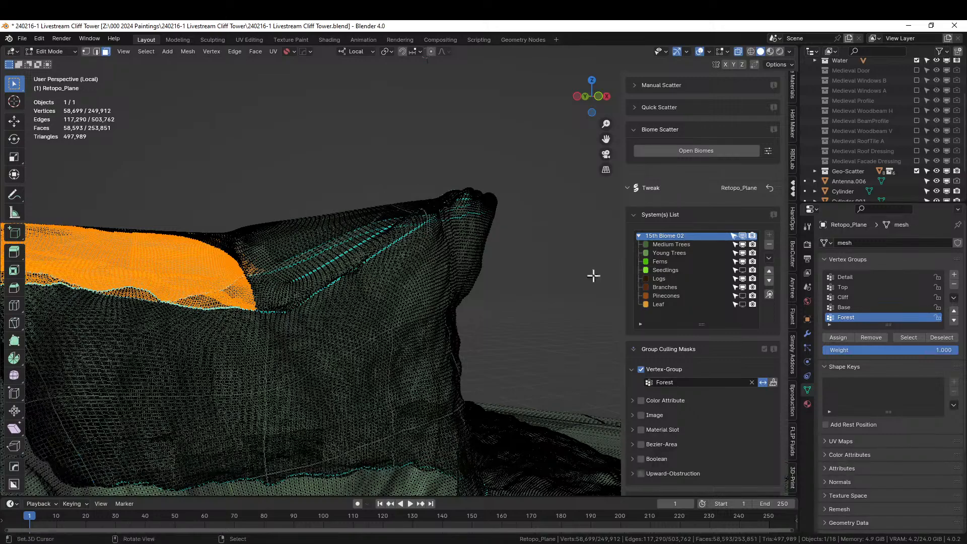
Invert the selection, remove those faces from the Forest vertex group, and return to Object Mode with the whole scene shown.
key("ctrl+i")
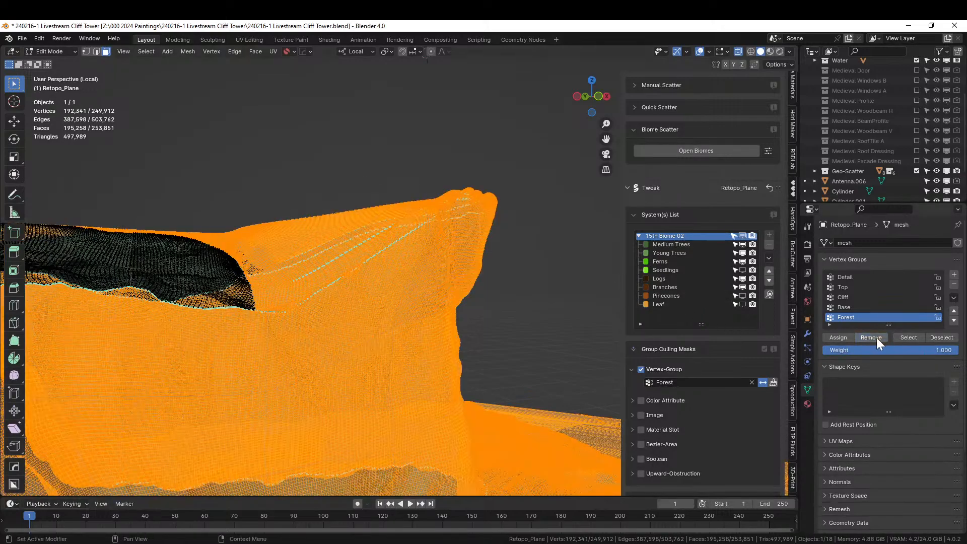
key("Tab")
key("KP_Divide")
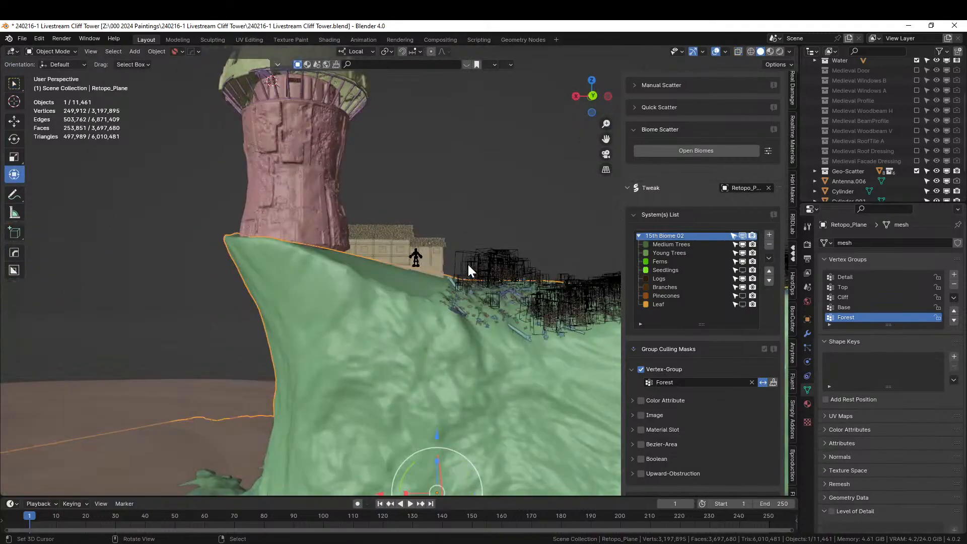
Turn on Display As with the Placeholder method for the biome's Medium Trees system.
middle_click_drag(468, 264, 383, 302)
scroll(245, 306, "up", 5)
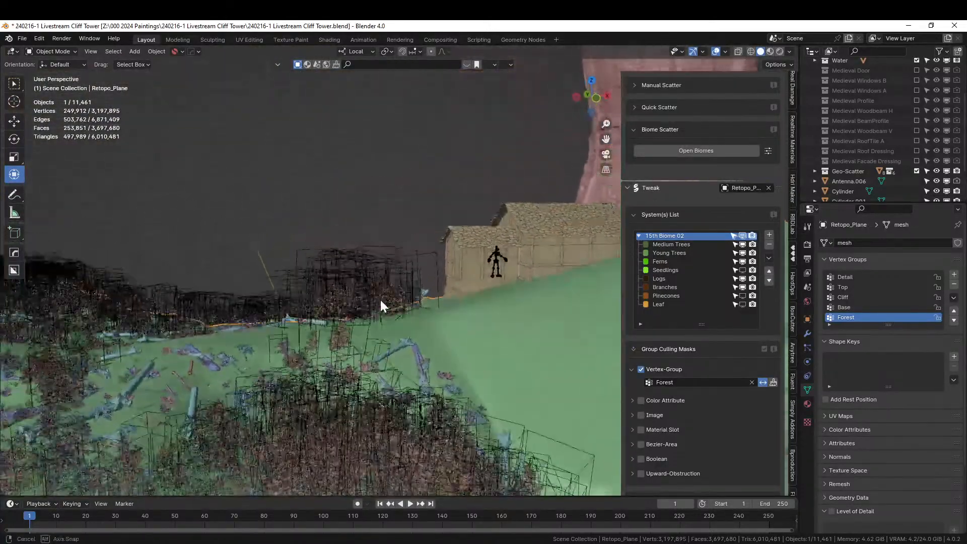
left_click(673, 243)
scroll(703, 407, "down", 6)
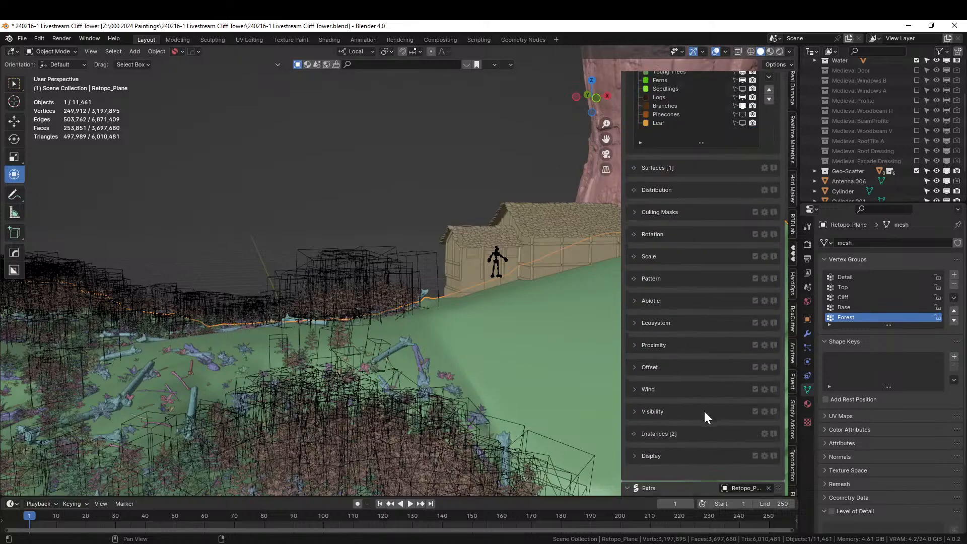
scroll(703, 409, "down", 3)
left_click(633, 355)
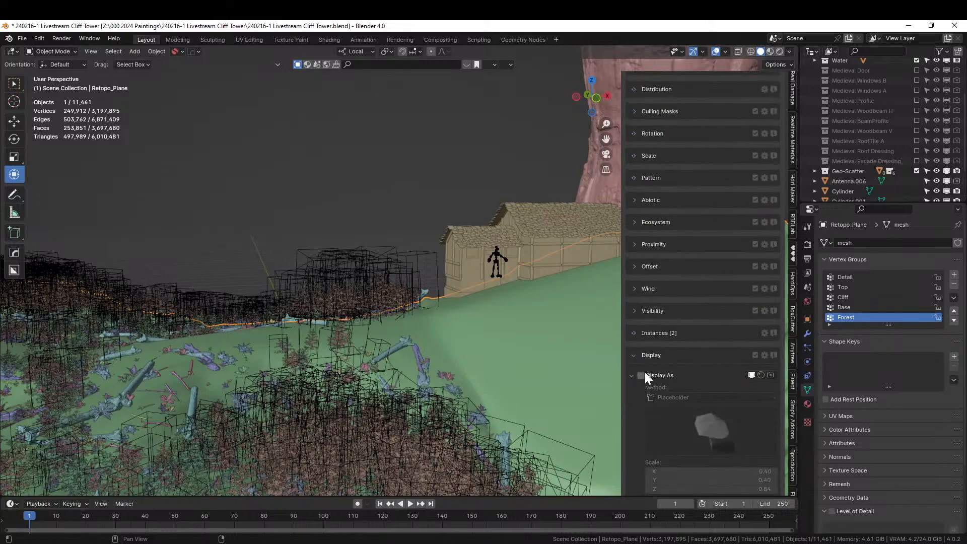
left_click(640, 375)
Switch the viewport to Rendered shading and examine the scattered vegetation around the house and across the hill.
middle_click_drag(307, 146, 333, 151)
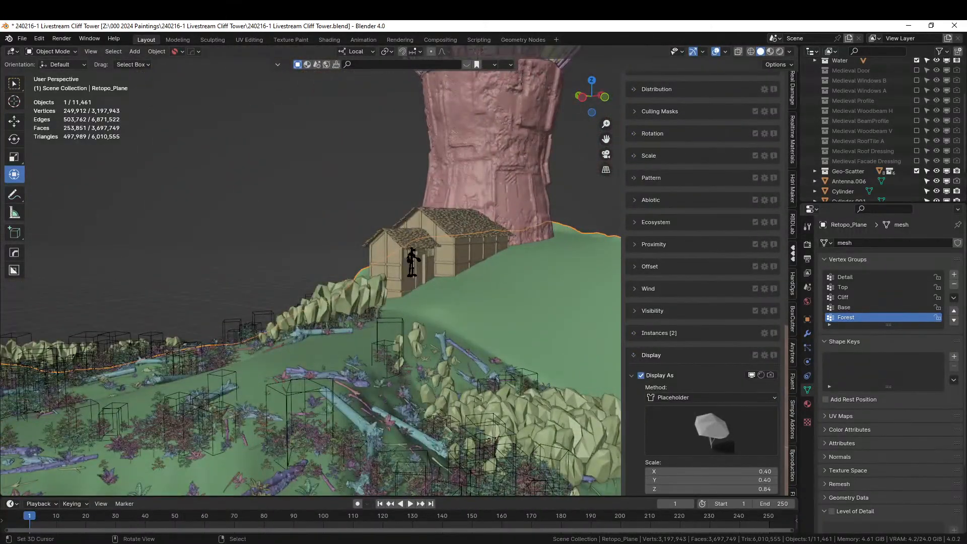
left_click(779, 51)
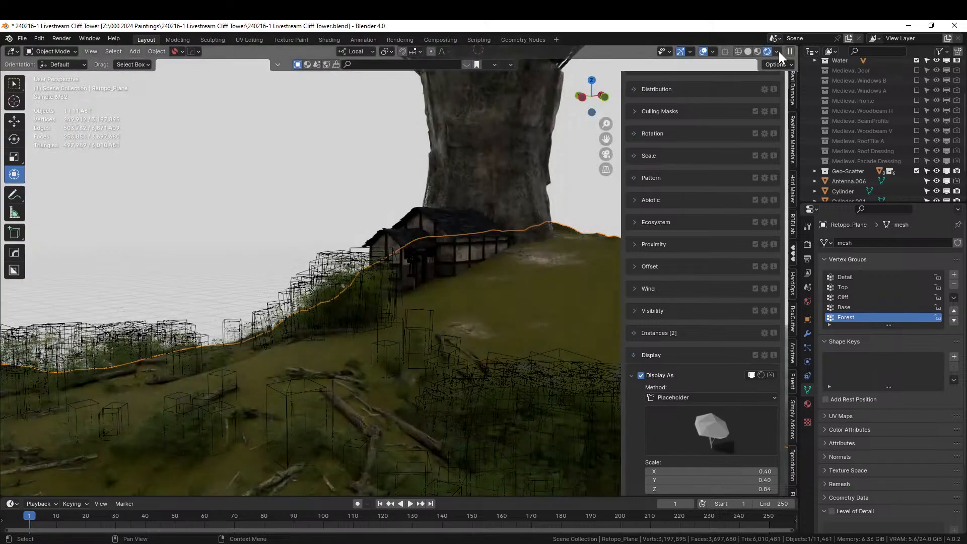
left_click(213, 230)
middle_click_drag(239, 235, 133, 237)
scroll(337, 230, "down", 2)
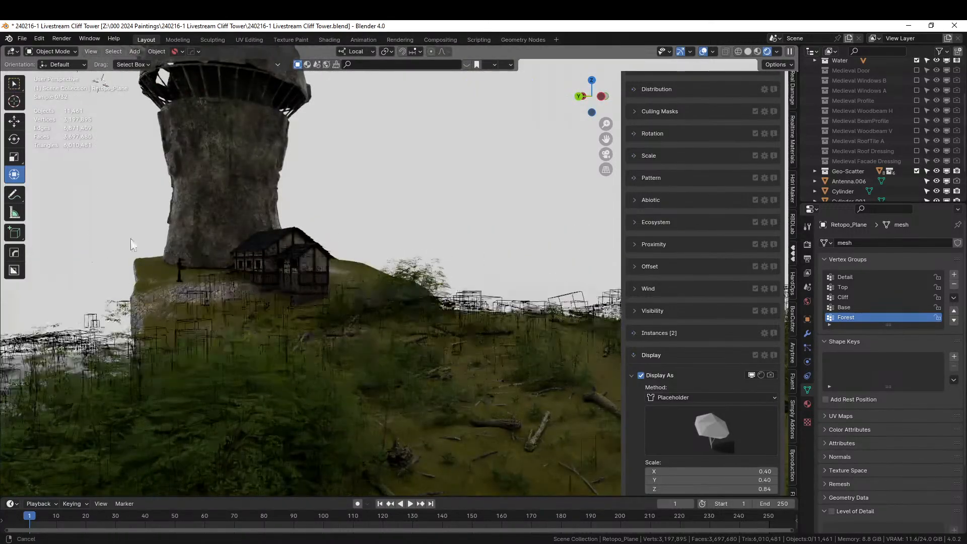
middle_click_drag(447, 233, 479, 260)
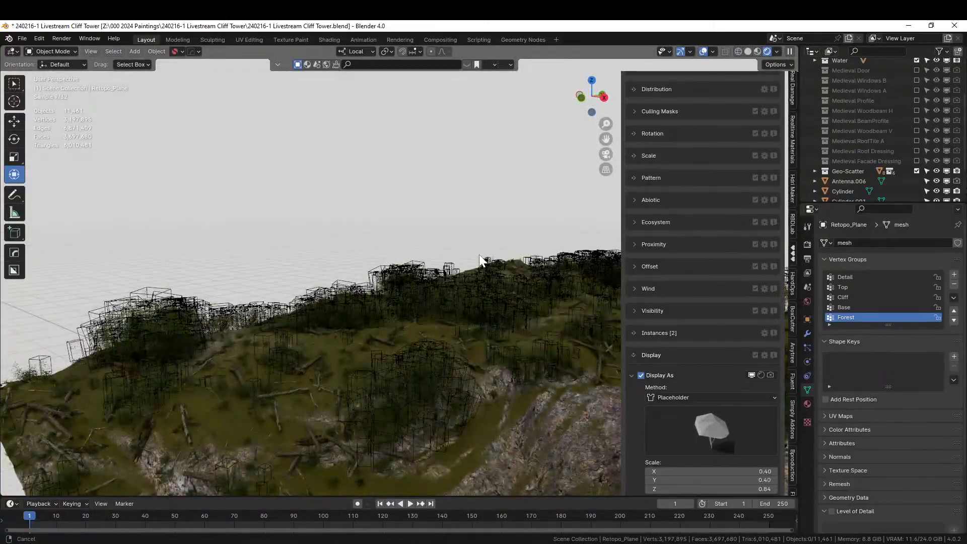
Replace the 15th Biome 02 scatter with 15th Biome 05 and mask it by the Forest vertex group with its influence reversed.
scroll(719, 252, "up", 10)
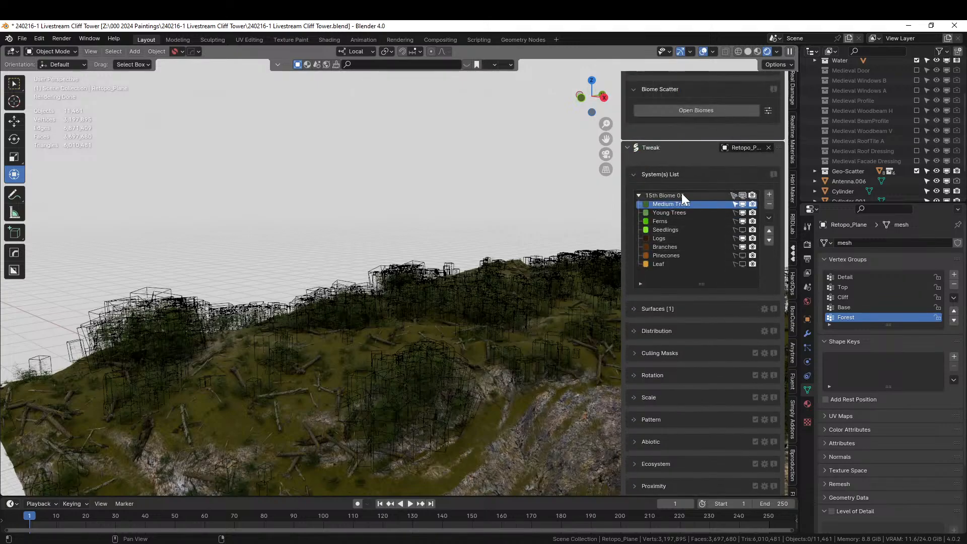
left_click(771, 203)
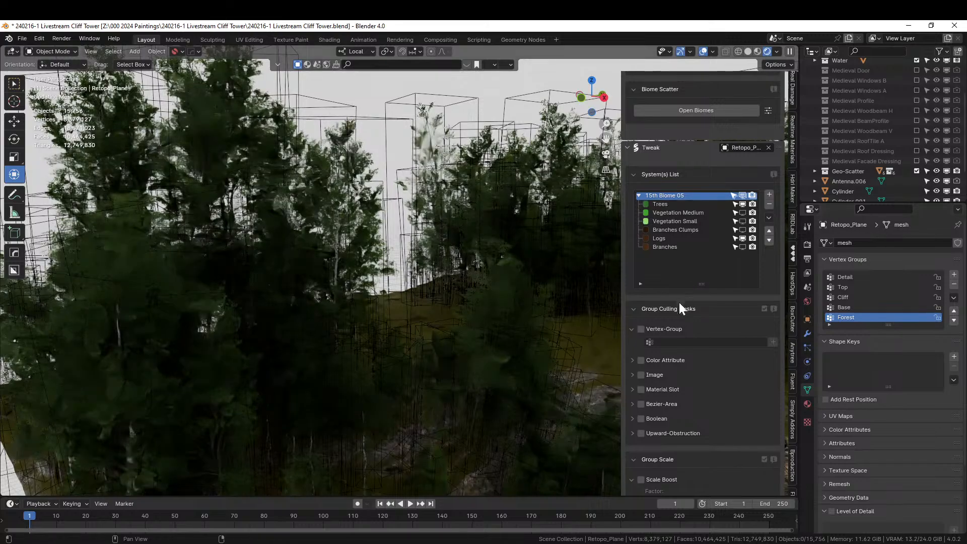
left_click(641, 329)
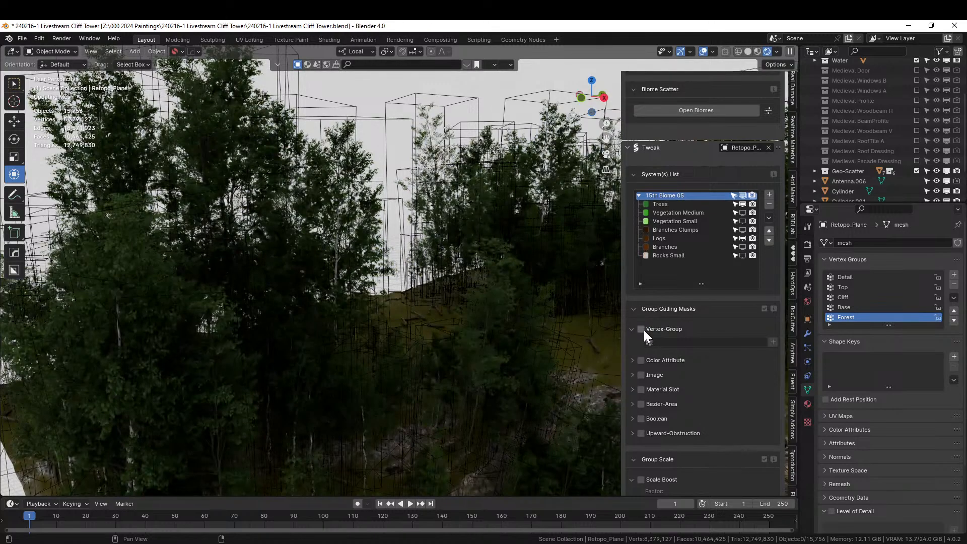
left_click(641, 329)
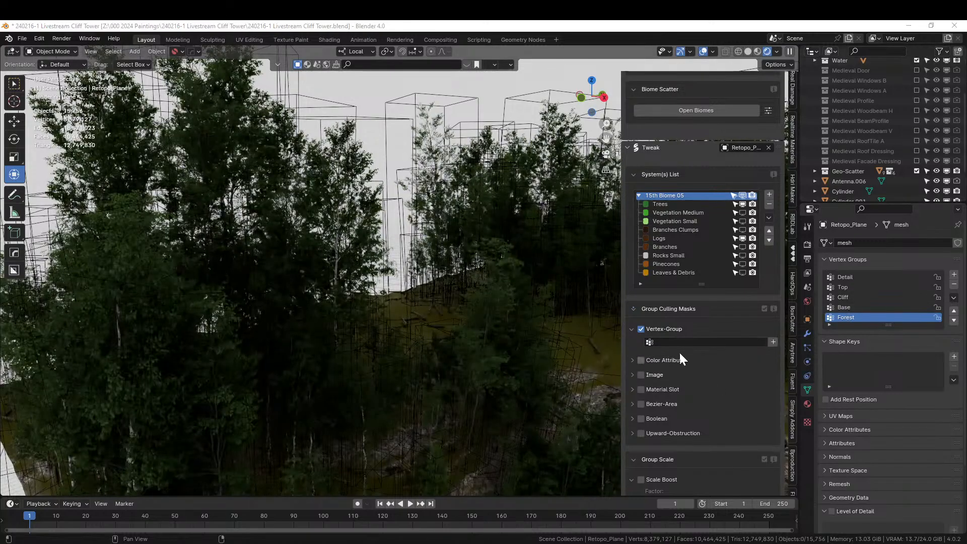
left_click(654, 342)
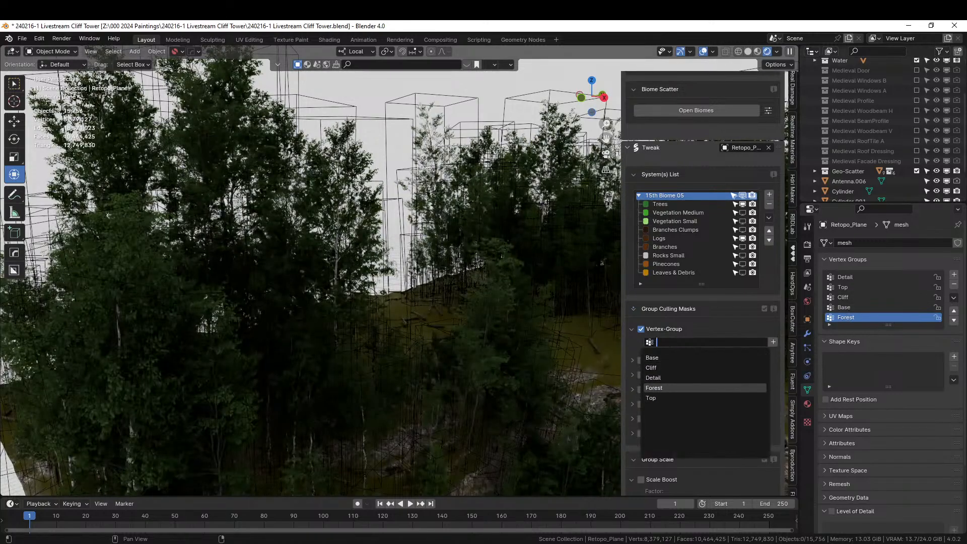
left_click(657, 386)
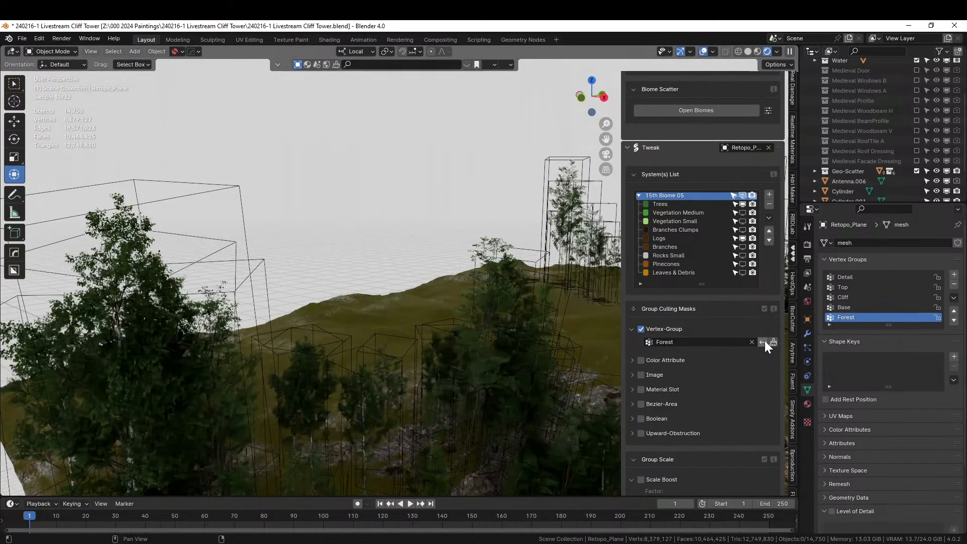
left_click(764, 342)
Examine the forest from above and from the water side, in Solid and then Rendered shading.
scroll(517, 261, "down", 3)
middle_click_drag(517, 259, 546, 139)
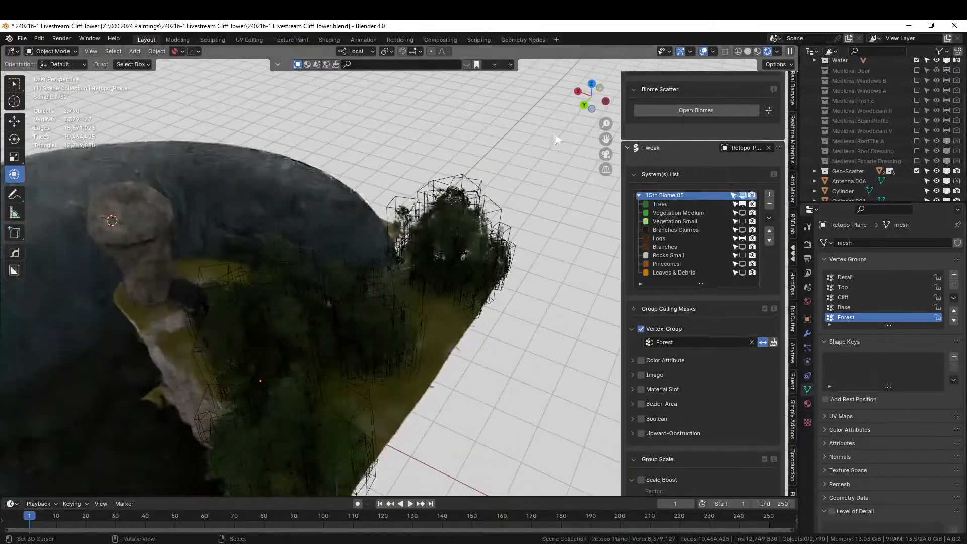
left_click(748, 49)
mouse_move(452, 246)
middle_mouse_down()
mouse_move(381, 301)
mouse_move(339, 257)
mouse_move(384, 222)
mouse_move(406, 223)
mouse_move(429, 258)
mouse_move(415, 296)
mouse_move(436, 258)
mouse_move(406, 225)
mouse_move(425, 295)
mouse_move(439, 304)
mouse_move(570, 249)
mouse_move(390, 257)
mouse_move(280, 234)
mouse_move(316, 224)
mouse_move(338, 277)
mouse_move(320, 292)
mouse_move(301, 220)
mouse_move(401, 203)
mouse_move(425, 182)
middle_mouse_up()
scroll(297, 214, "down", 10)
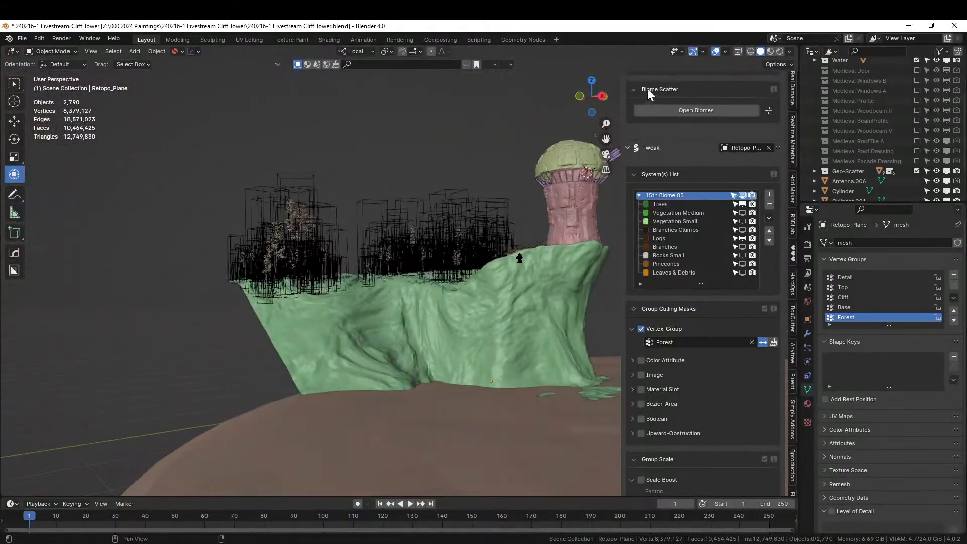
left_click(780, 51)
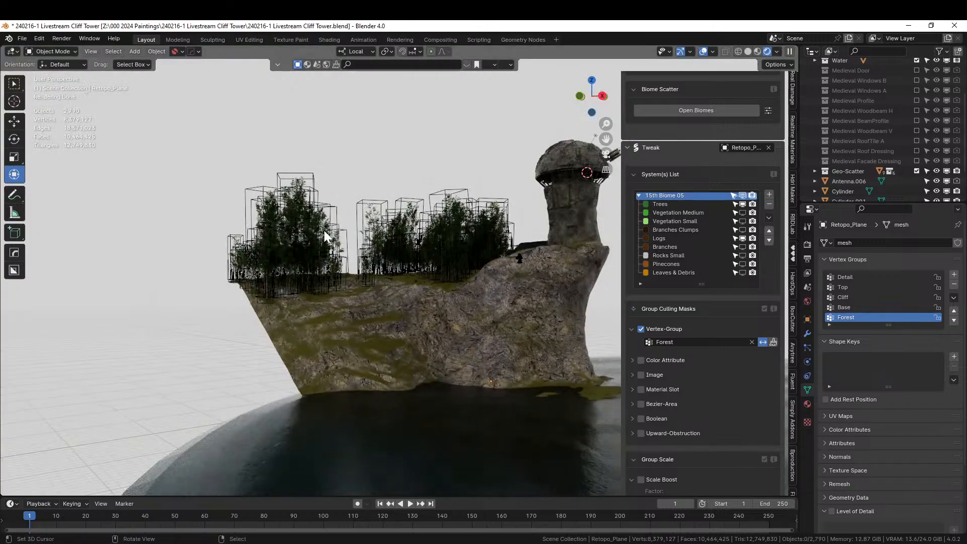
Remove the 15th Biome 05 scatter group from the terrain.
scroll(324, 231, "up", 2)
middle_click_drag(213, 255, 795, 273, "shift")
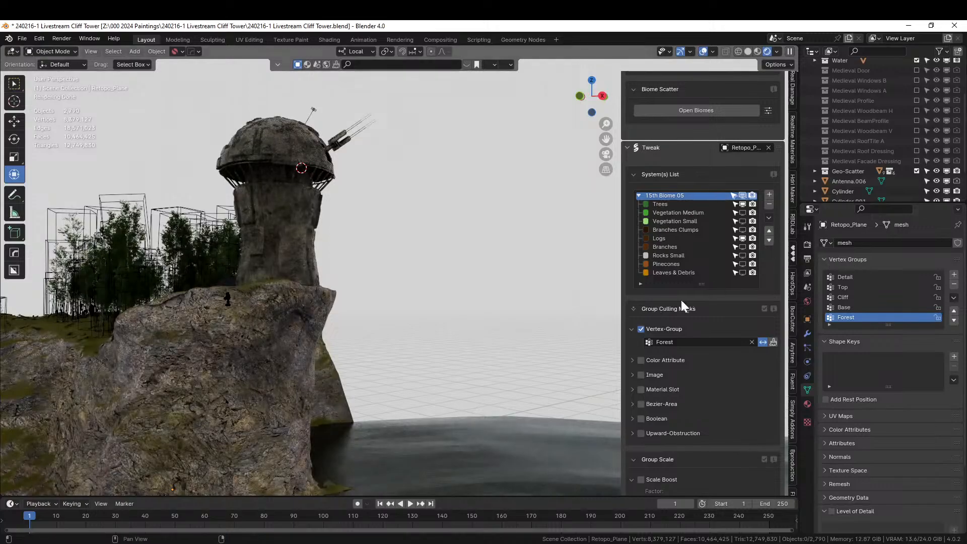
middle_click_drag(403, 327, 509, 318)
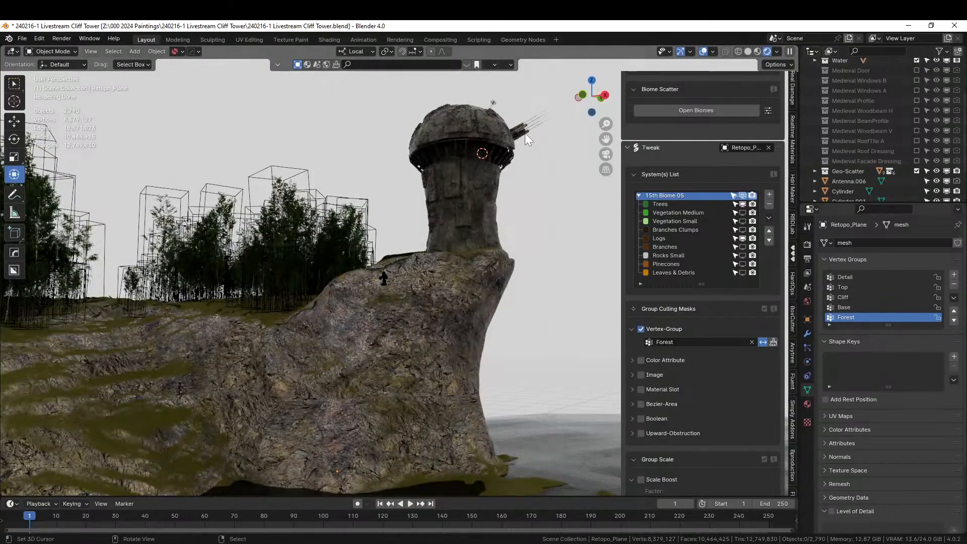
left_click(769, 204)
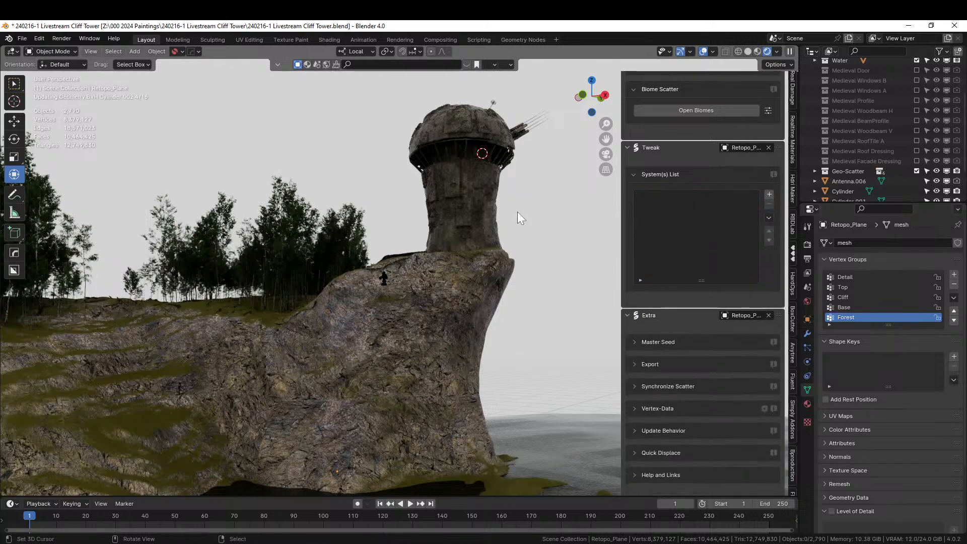
Look through the scene camera and apply the Arri Alexa 65 camera preset with the Cooke 50mm anamorphic lens preset.
middle_click_drag(518, 211, 255, 219)
key("KP_0")
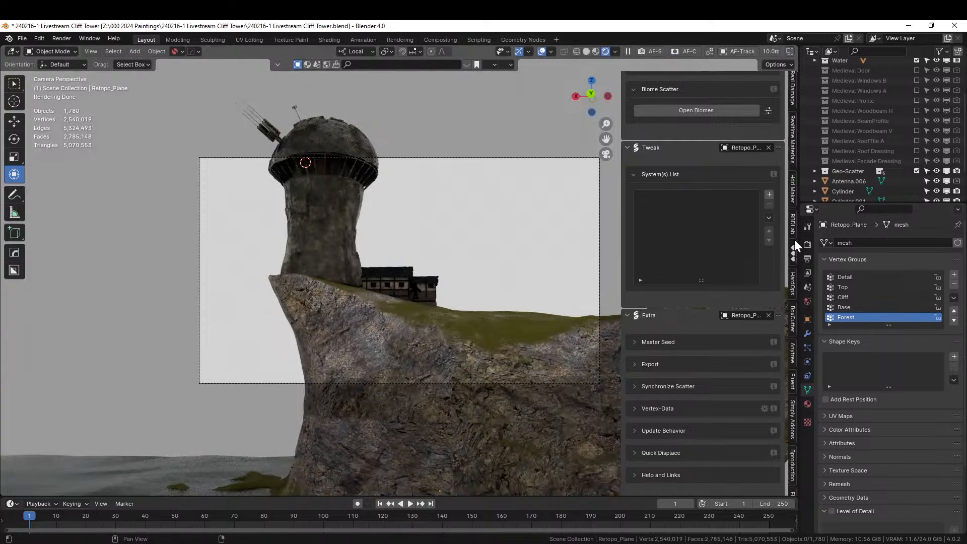
scroll(796, 264, "up", 10)
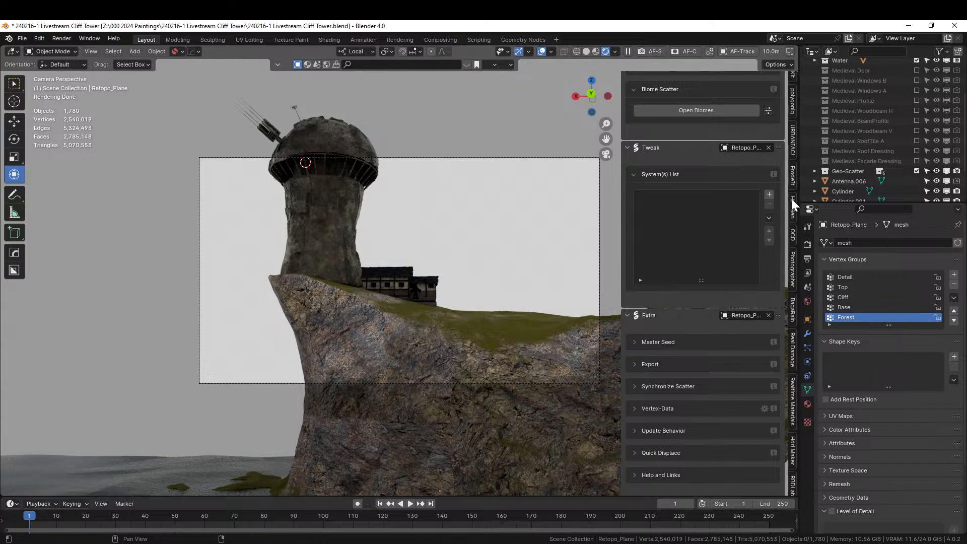
left_click(792, 265)
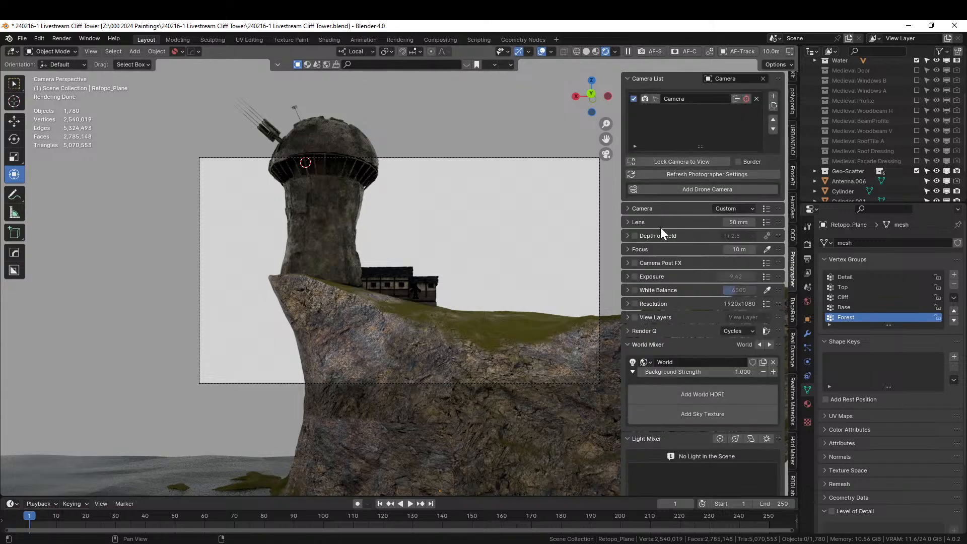
left_click(750, 208)
left_click(760, 109)
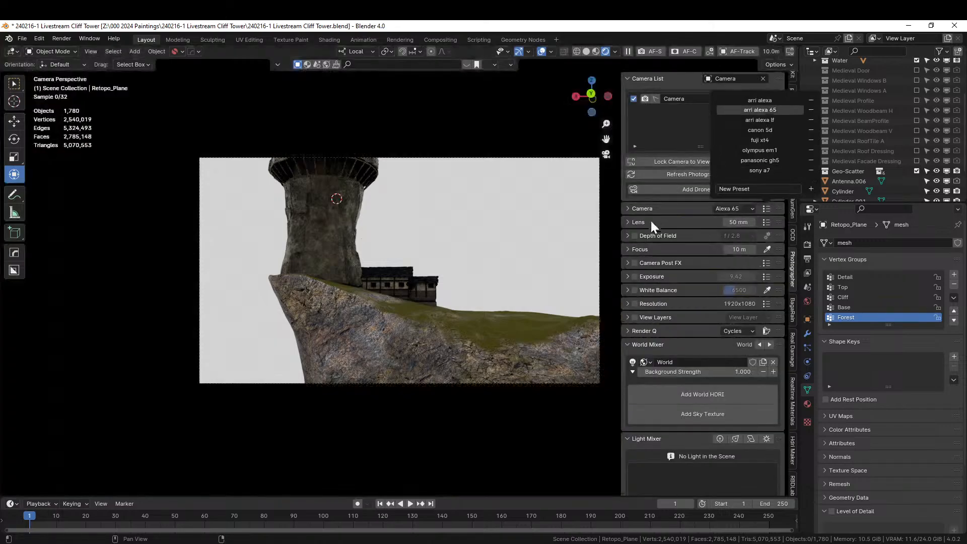
left_click(766, 221)
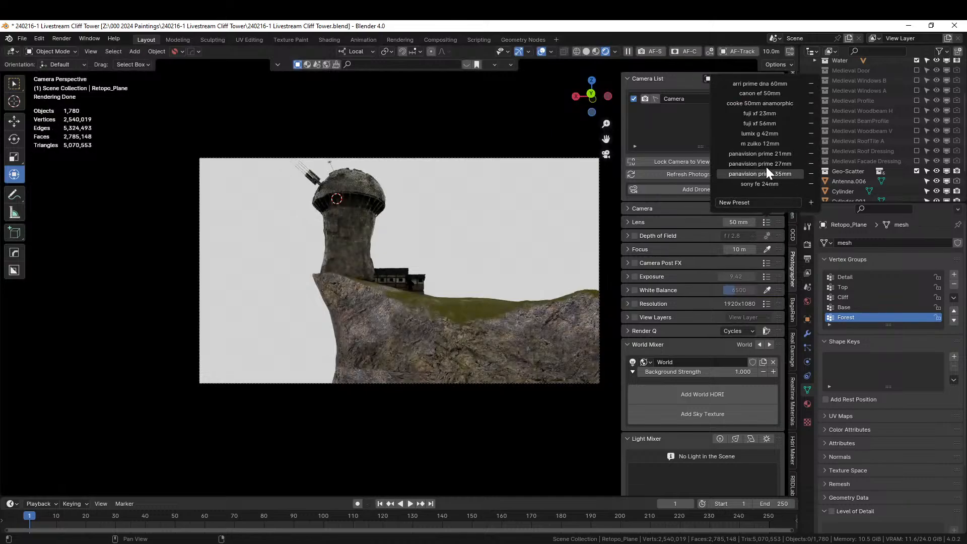
left_click(774, 103)
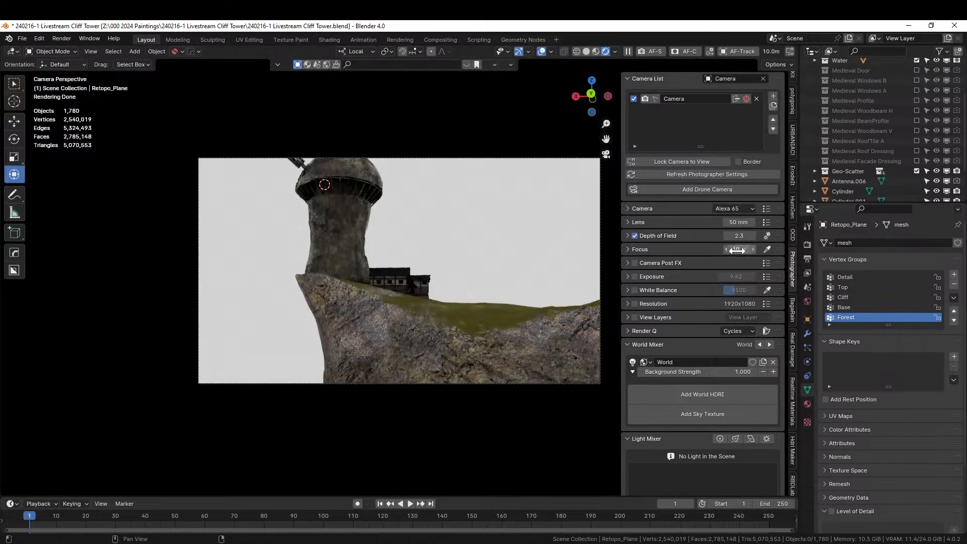
Set the camera's focal length to 35 mm and apply the 2550x1068 resolution preset.
left_click(740, 221)
type("35")
key("Return")
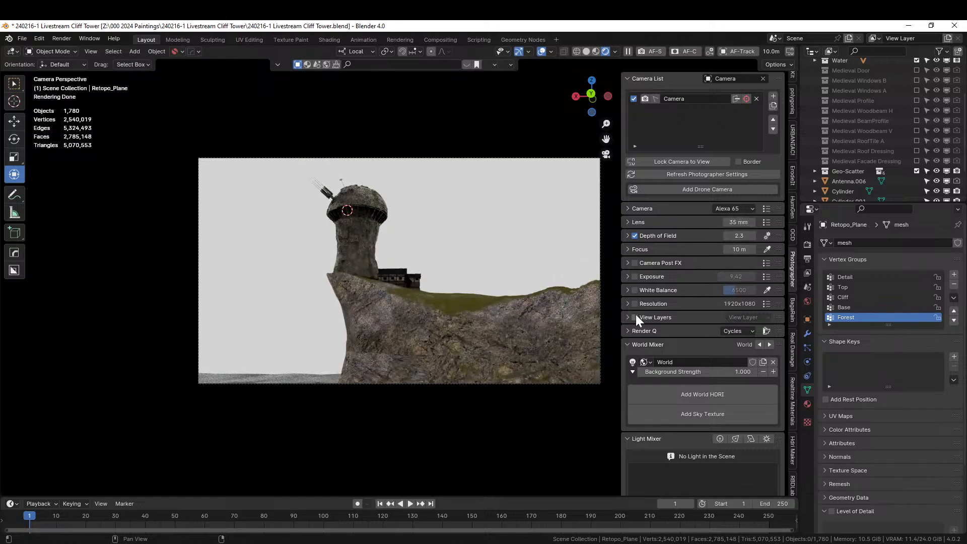
left_click(765, 303)
left_click(778, 154)
scroll(388, 210, "down", 2)
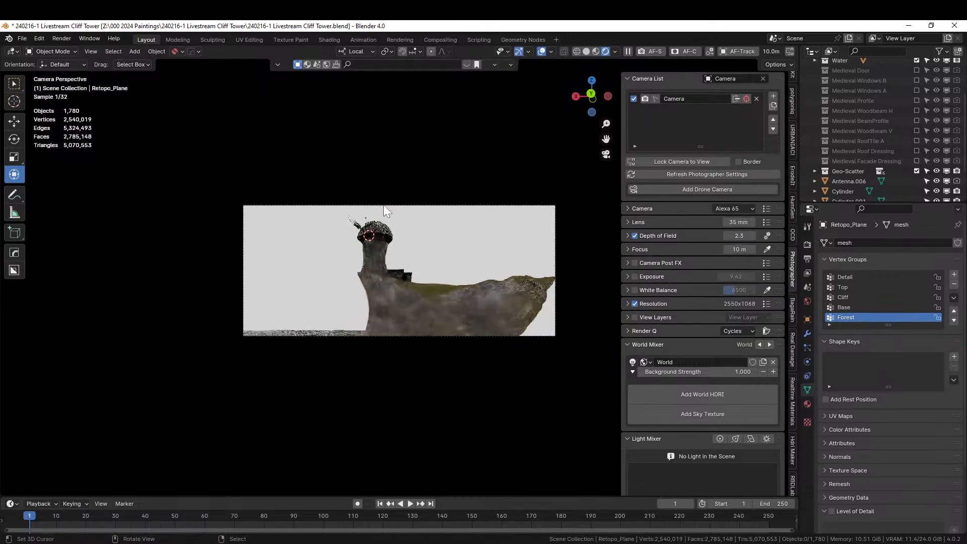
Reframe the camera with walk navigation so the tower stands right of the frame's centre above the water, and save the file.
key("shift+grave")
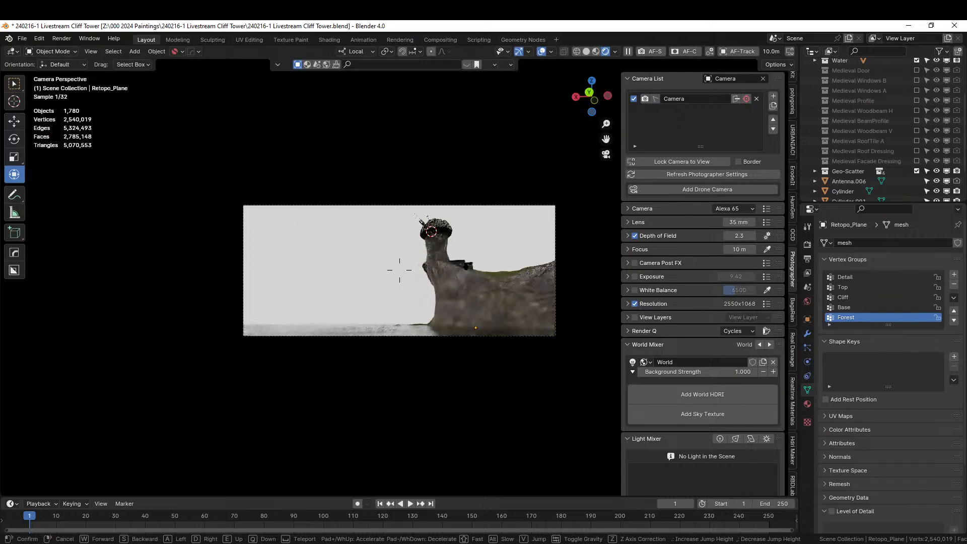
left_click(399, 283)
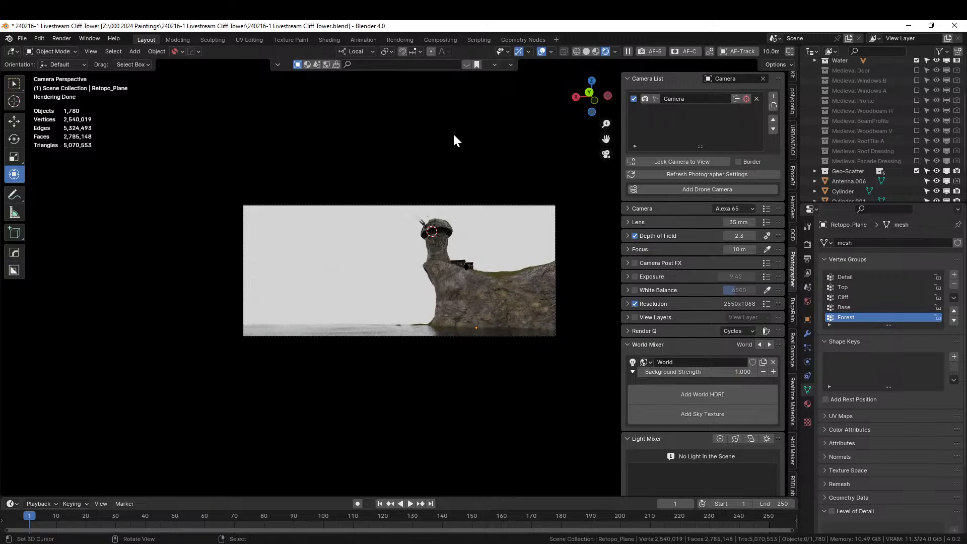
key("ctrl+s")
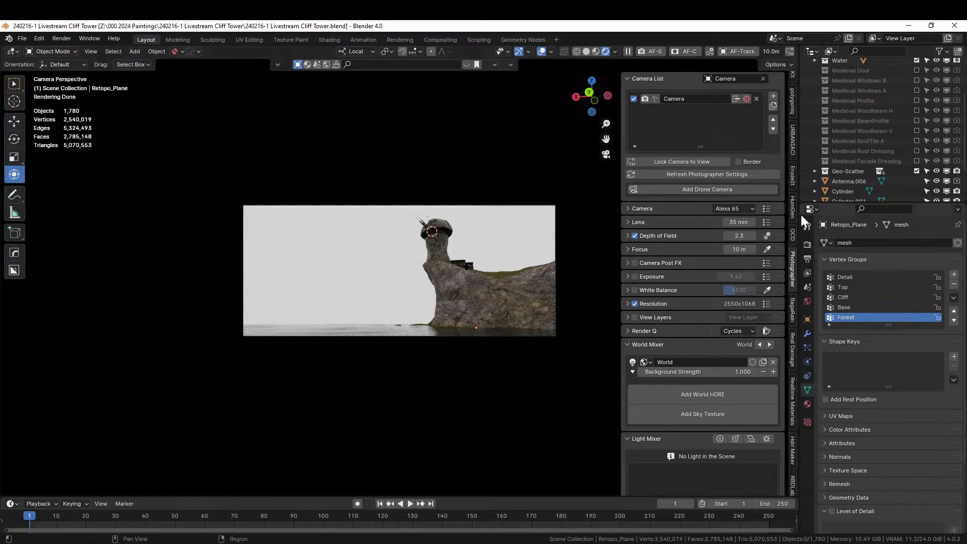
Add the Waterbuck Trail background at 1k from the HDRi Maker Library's Open World category, and save the file.
scroll(794, 289, "up", 3)
scroll(794, 302, "down", 5)
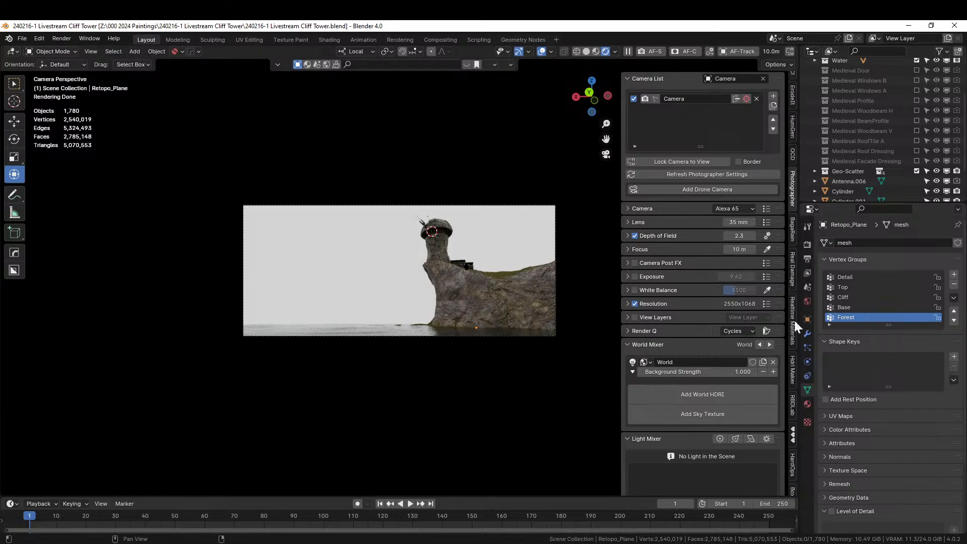
left_click(794, 367)
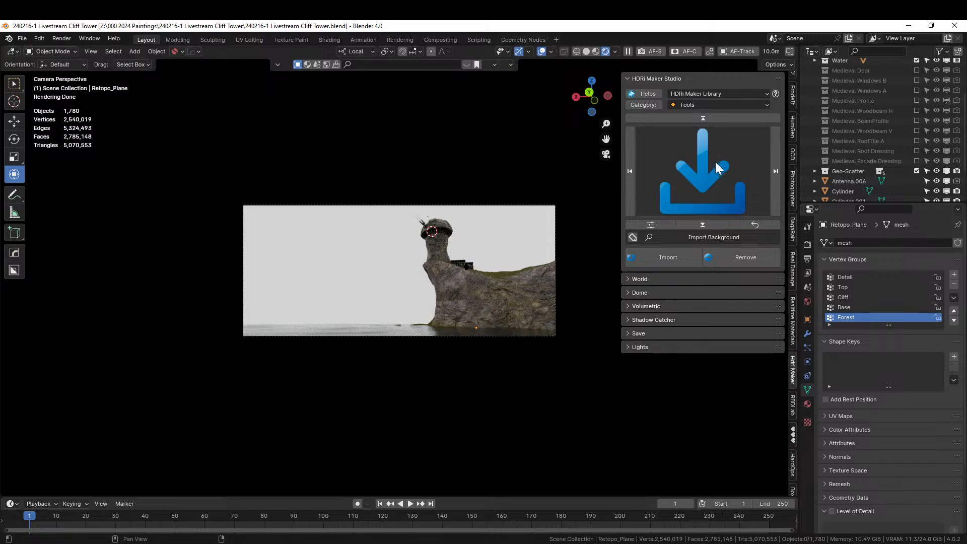
left_click(715, 104)
left_click(780, 141)
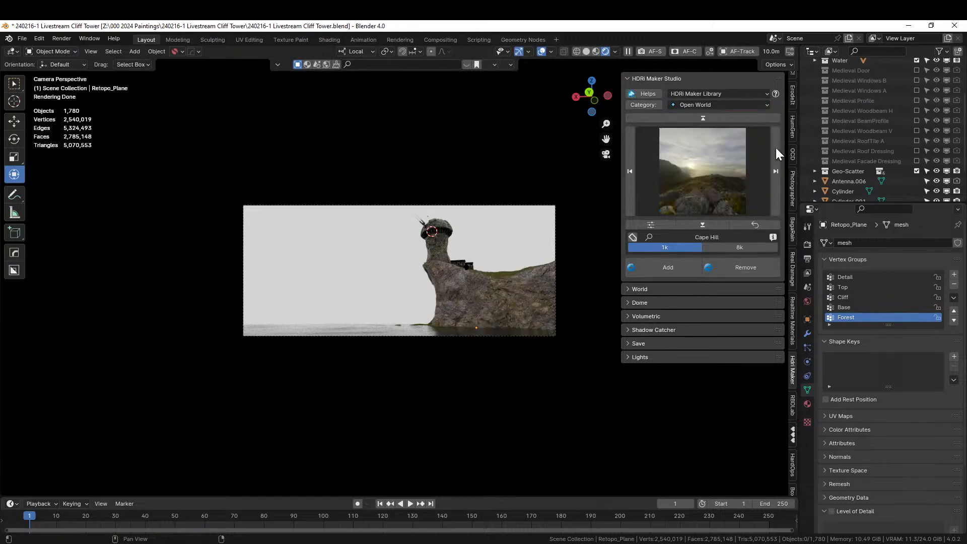
left_click(720, 176)
scroll(465, 368, "down", 2)
scroll(465, 368, "down", 1)
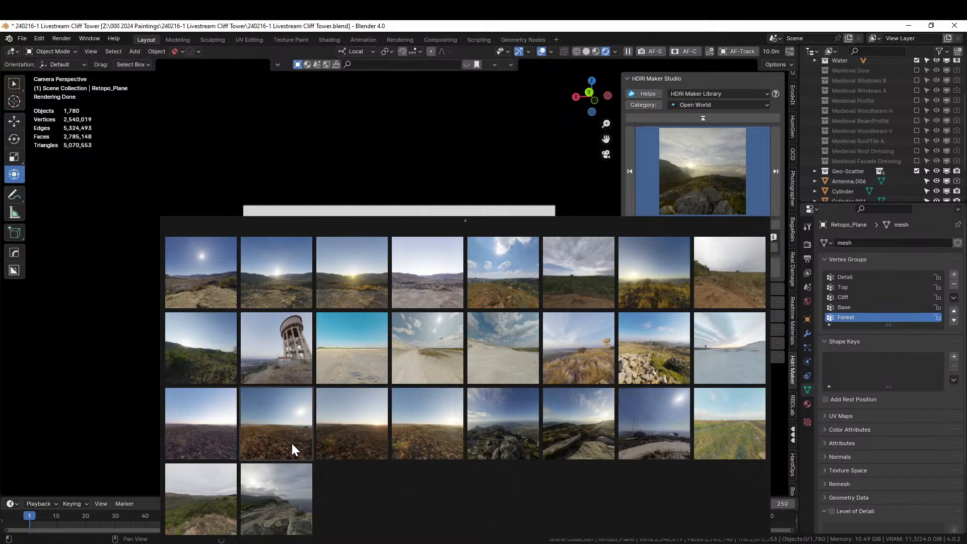
left_click(229, 506)
left_click(654, 269)
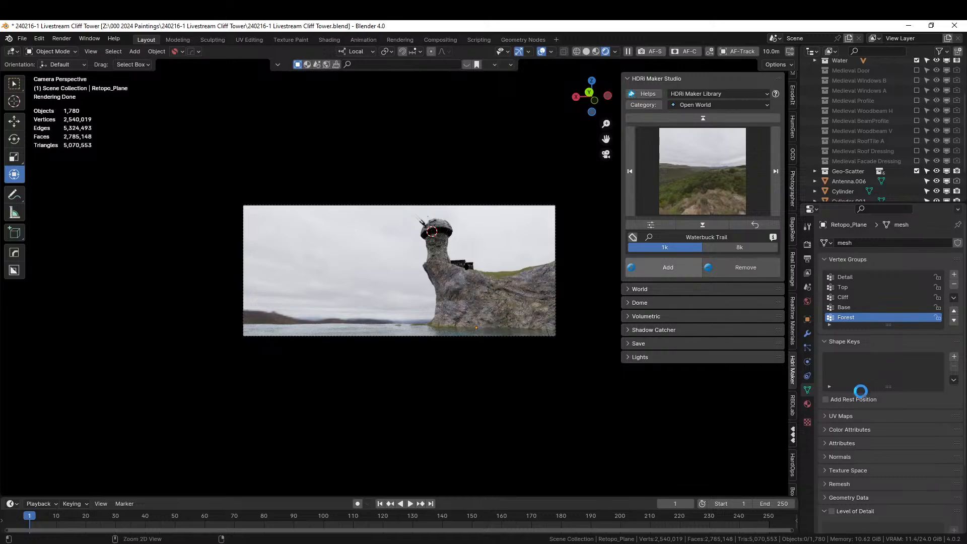
key("ctrl+s")
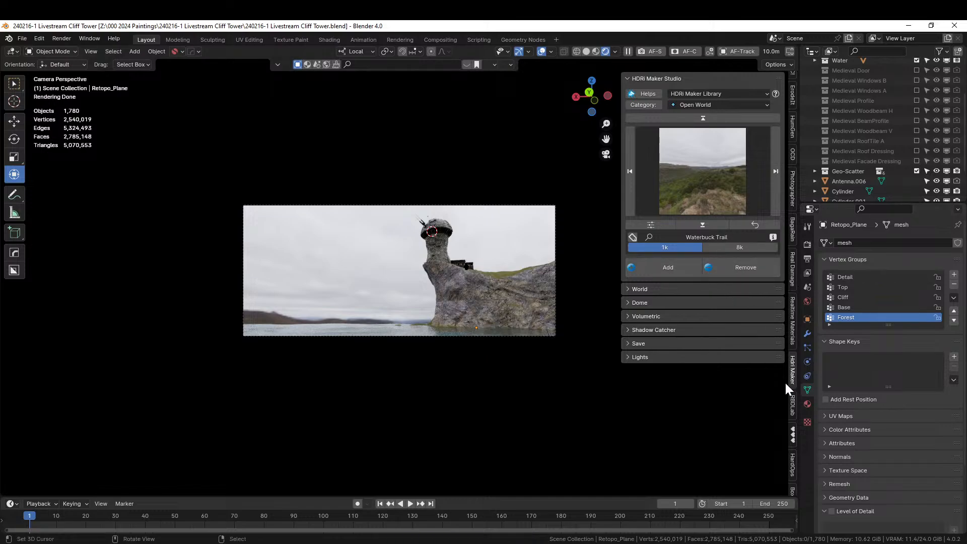
Scatter Biome 12 over the terrain, masked by the Forest vertex group with its influence reversed, and save the file.
scroll(788, 373, "down", 6, "shift")
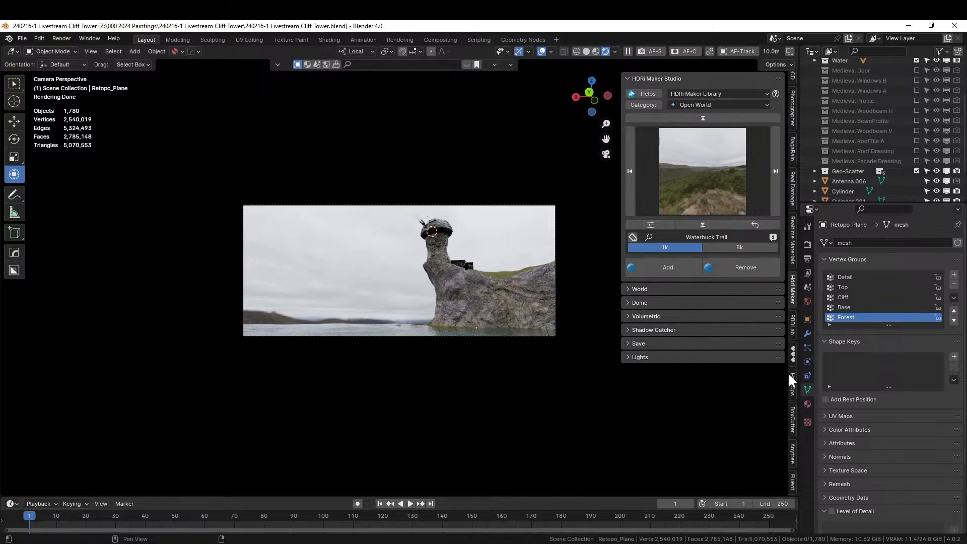
scroll(788, 372, "down", 10)
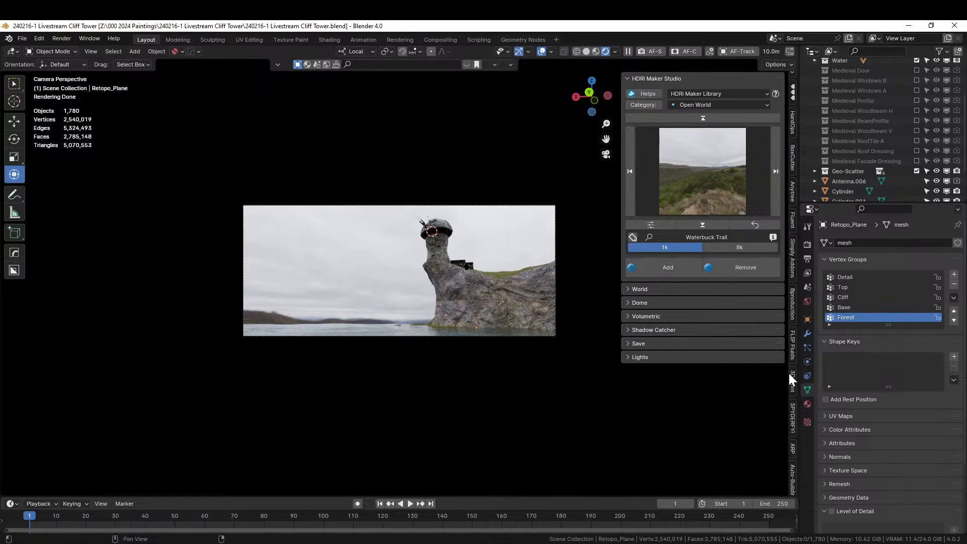
left_click(793, 467)
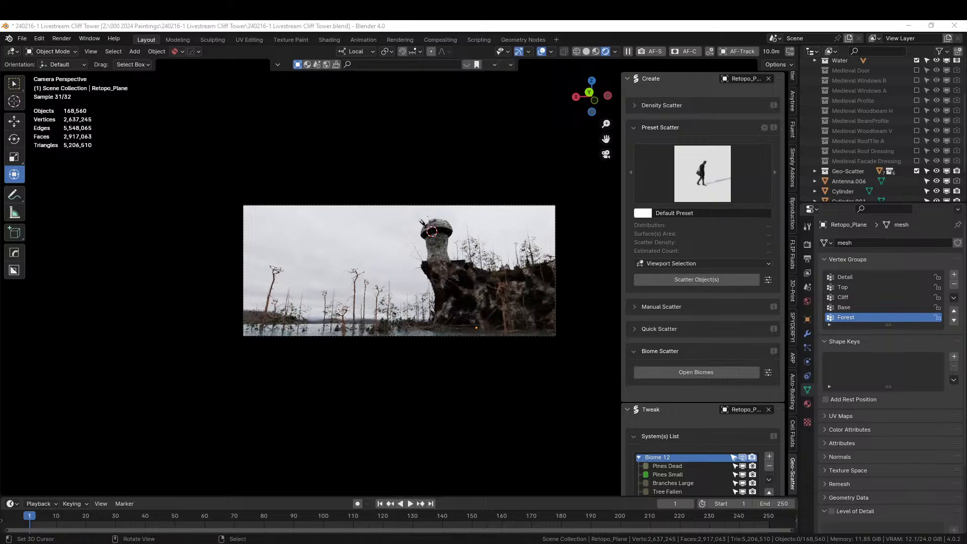
scroll(710, 453, "down", 4)
scroll(709, 452, "down", 5)
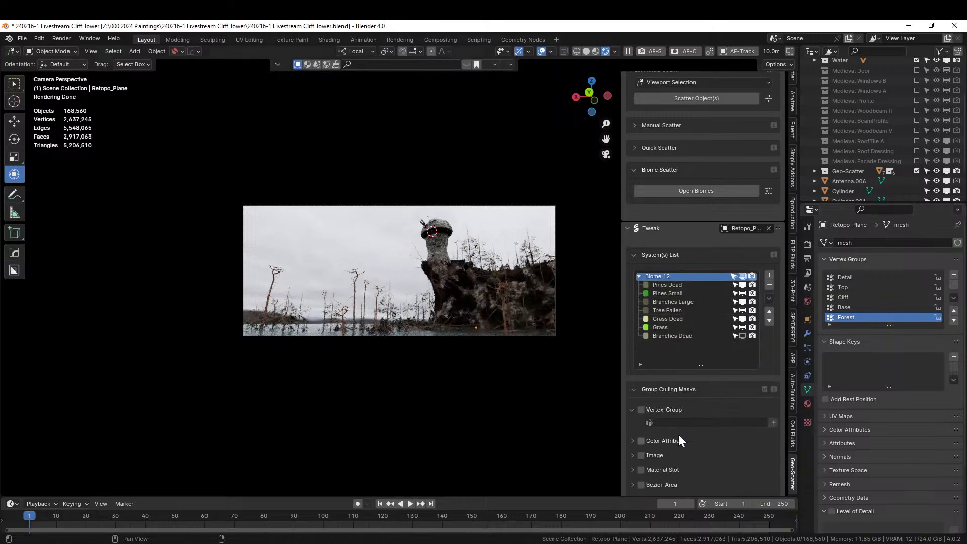
left_click(632, 409)
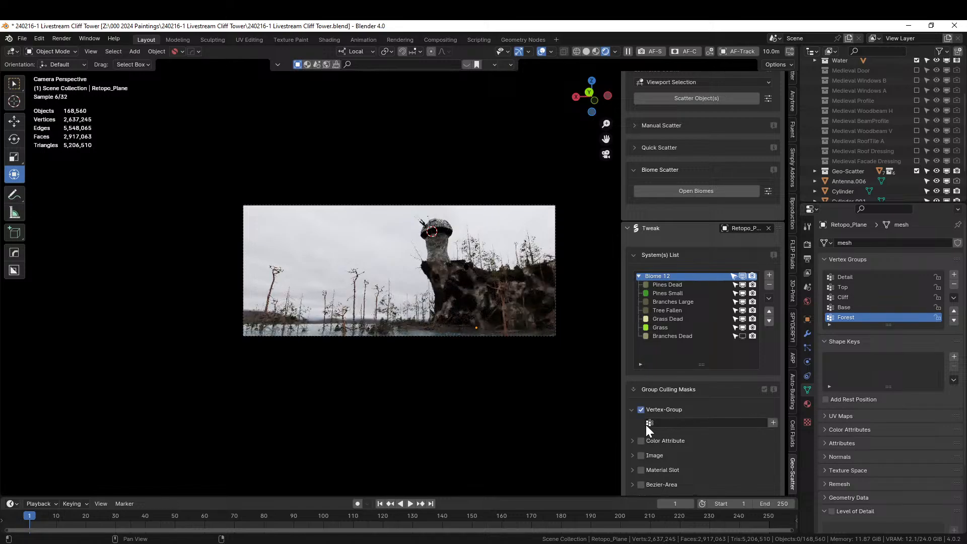
left_click(654, 423)
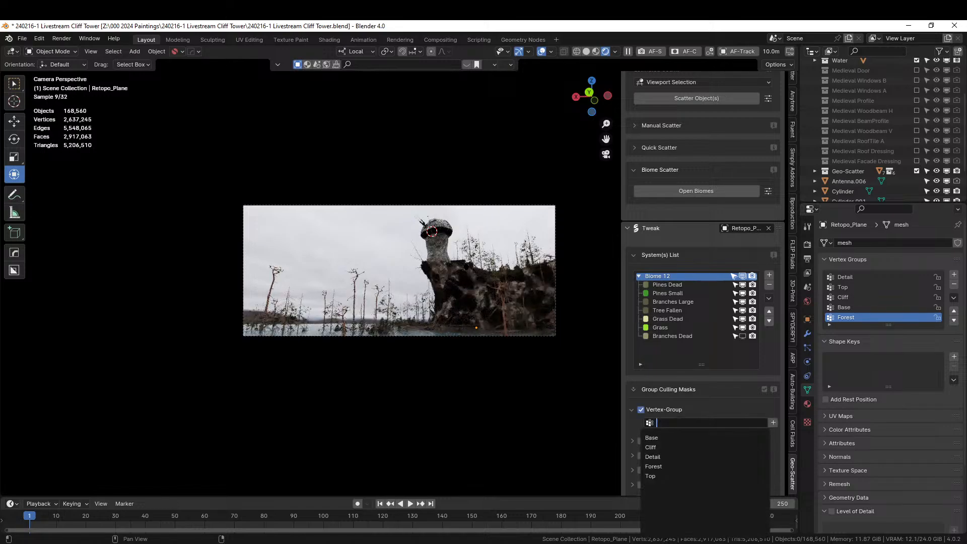
left_click(664, 466)
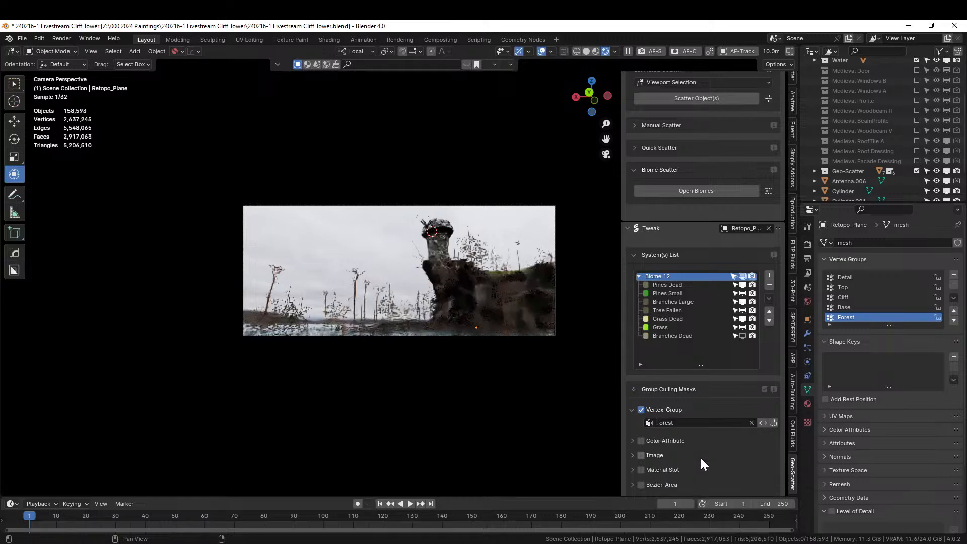
left_click(762, 423)
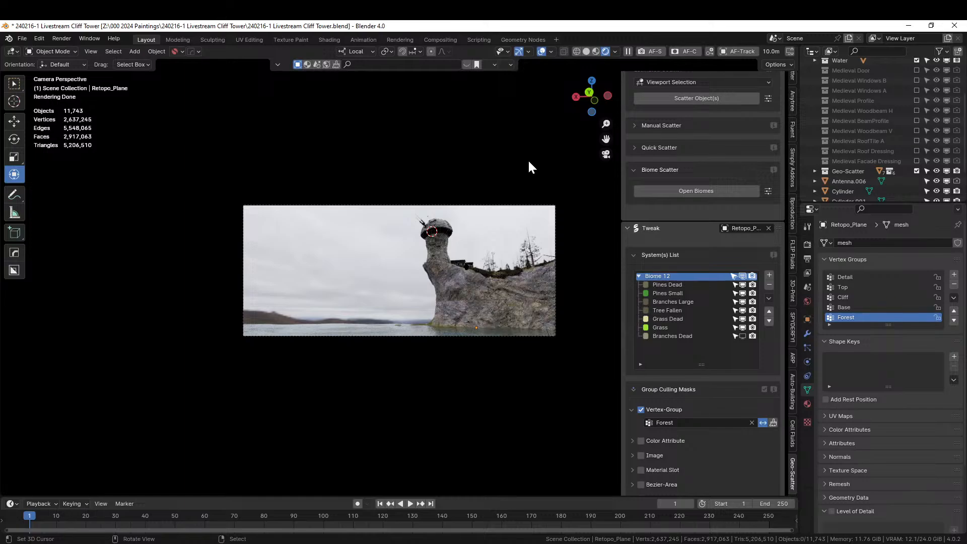
key("ctrl+s")
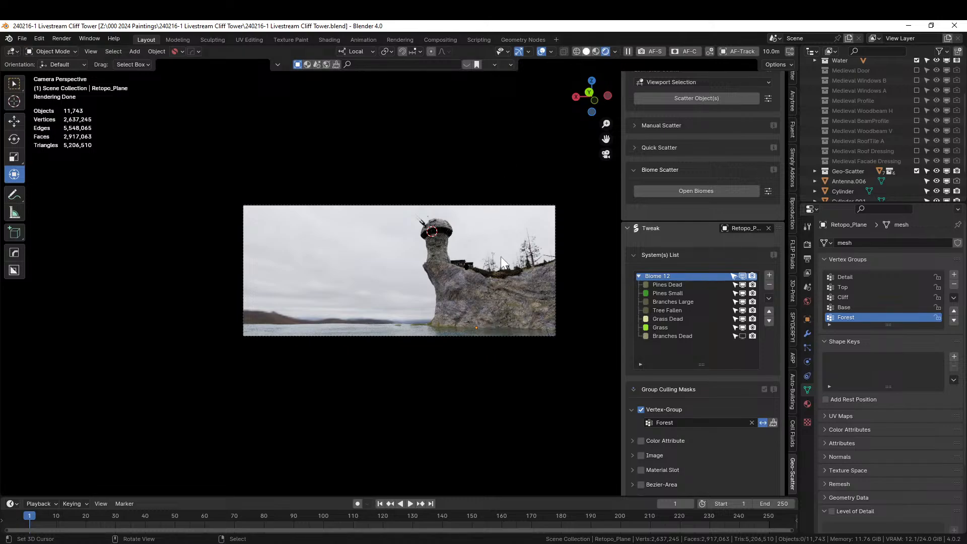
In Solid shading, exclude the Geo-Scatter collection from the view layer and add the Rockplain 3 biome scatter to the terrain.
key("z")
mouse_move(471, 315)
middle_mouse_down()
mouse_move(481, 346)
mouse_move(584, 375)
middle_mouse_up()
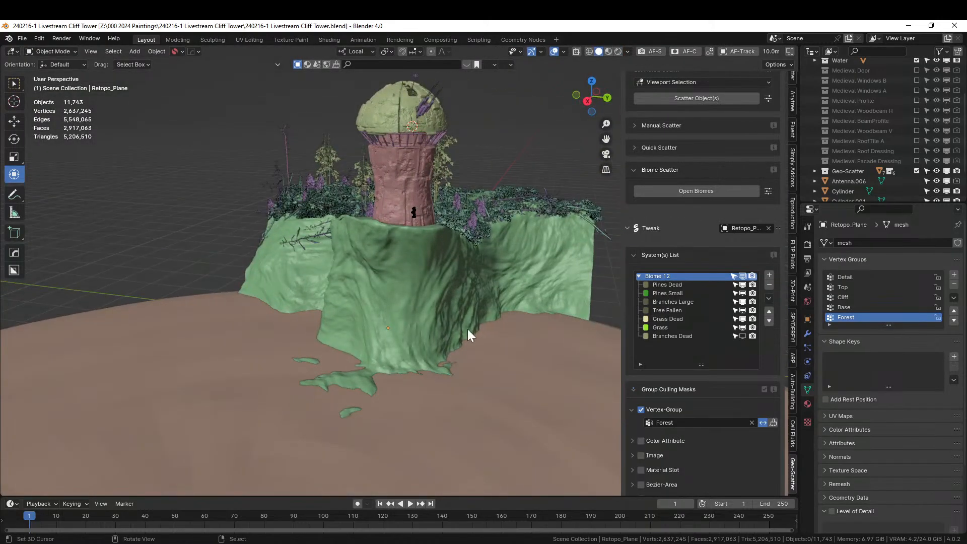
left_click(638, 276)
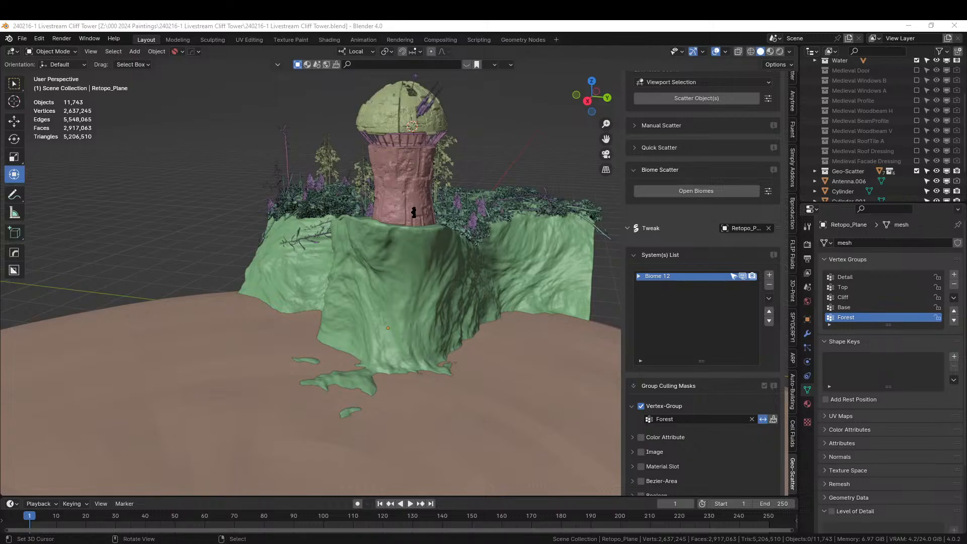
left_click(916, 170)
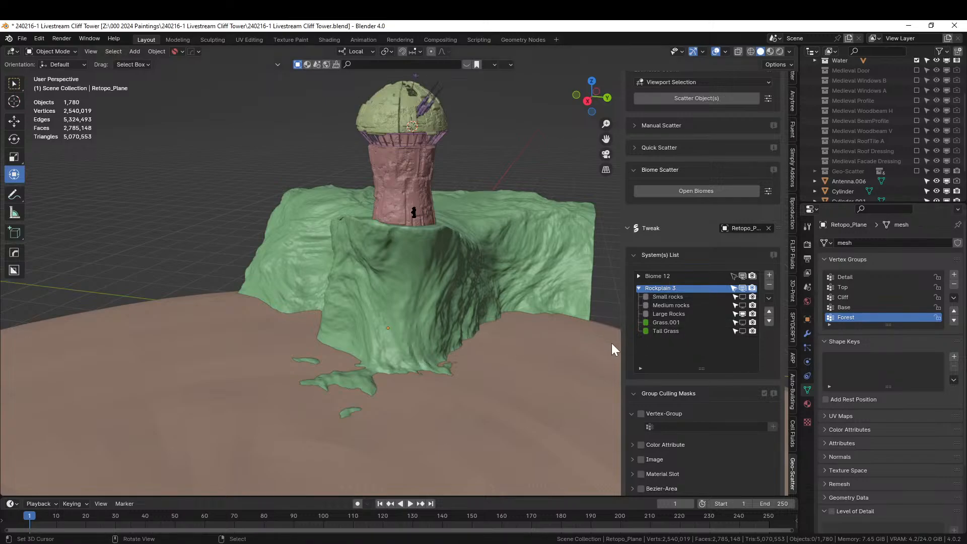
Enable the Rockplain 3 scatter's vertex-group culling mask and assign the Base group to it.
scroll(703, 239, "up", 7)
scroll(703, 239, "down", 6)
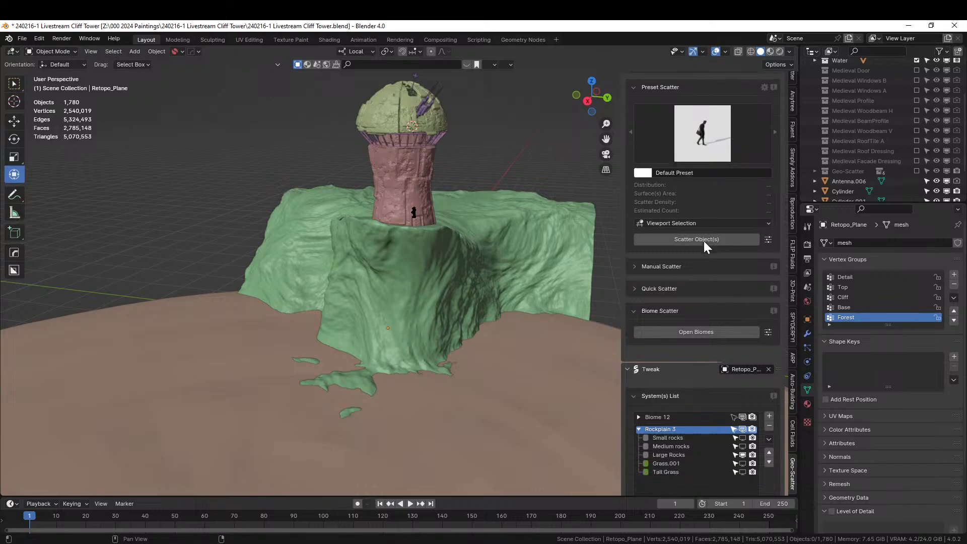
scroll(698, 335, "down", 3)
left_click(640, 373)
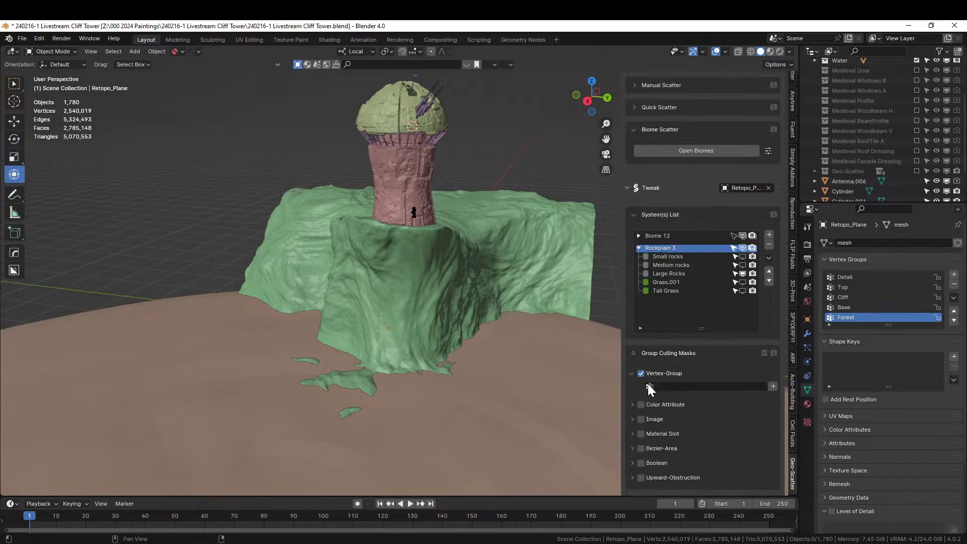
left_click(649, 386)
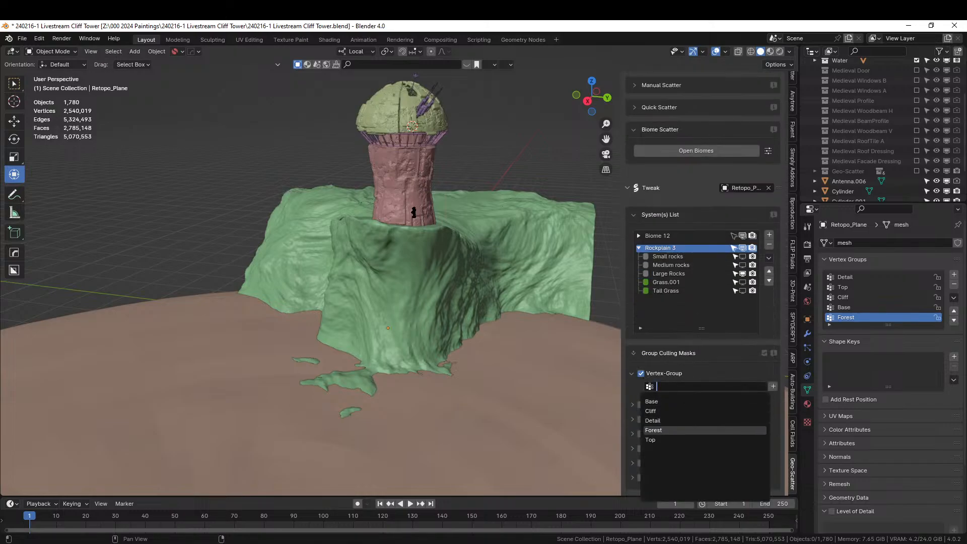
left_click(663, 401)
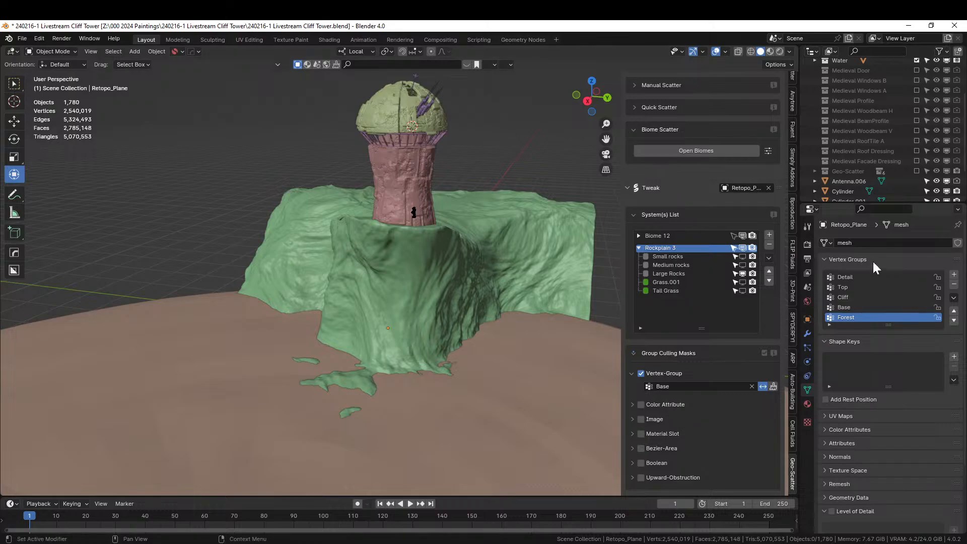
Enable upward-obstruction culling on the Rockplain 3 scatter, using the Water collection as the obstruction.
left_click(640, 477)
scroll(700, 452, "down", 3)
left_click(650, 430)
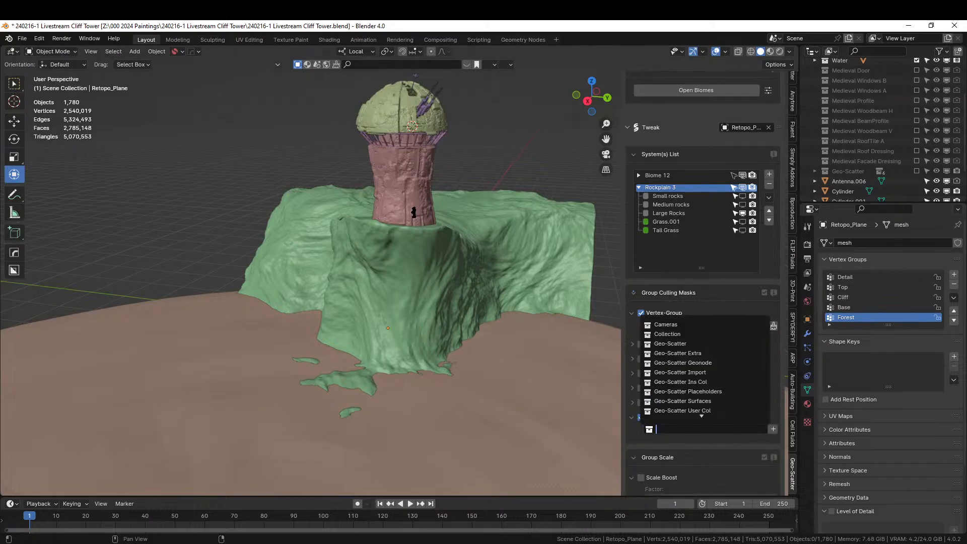
type("water")
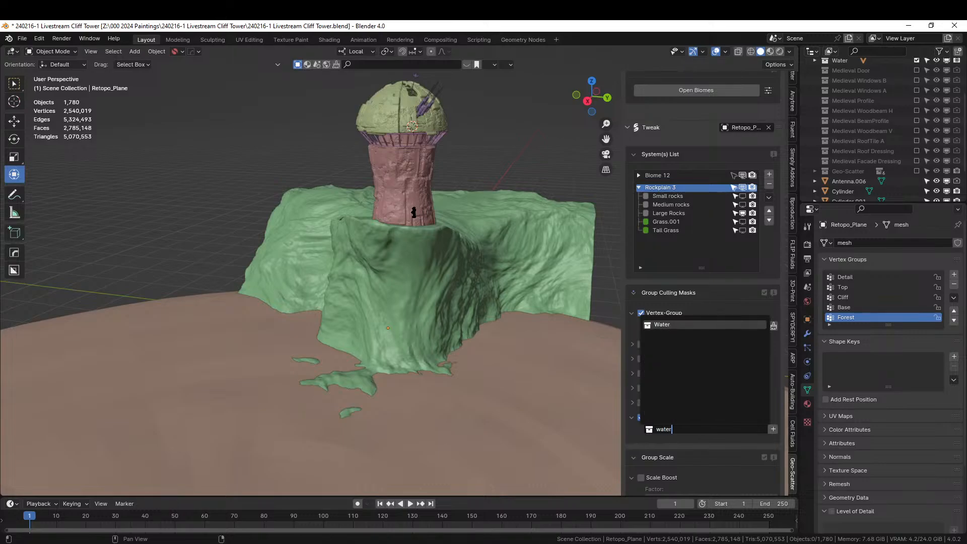
key("Return")
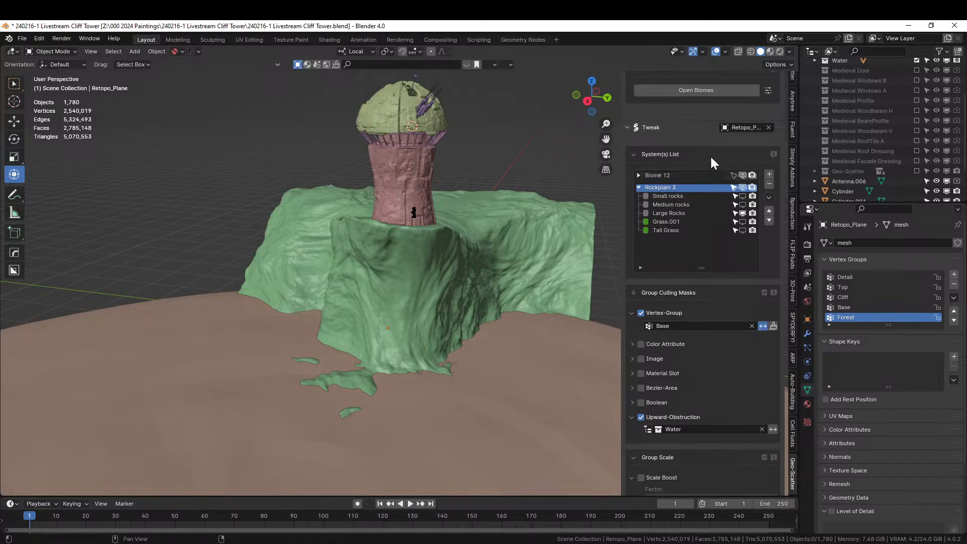
Include the Geo-Scatter collection in the view layer again and enable viewport display of Rockplain 3's Small rocks layer.
scroll(912, 162, "up", 4)
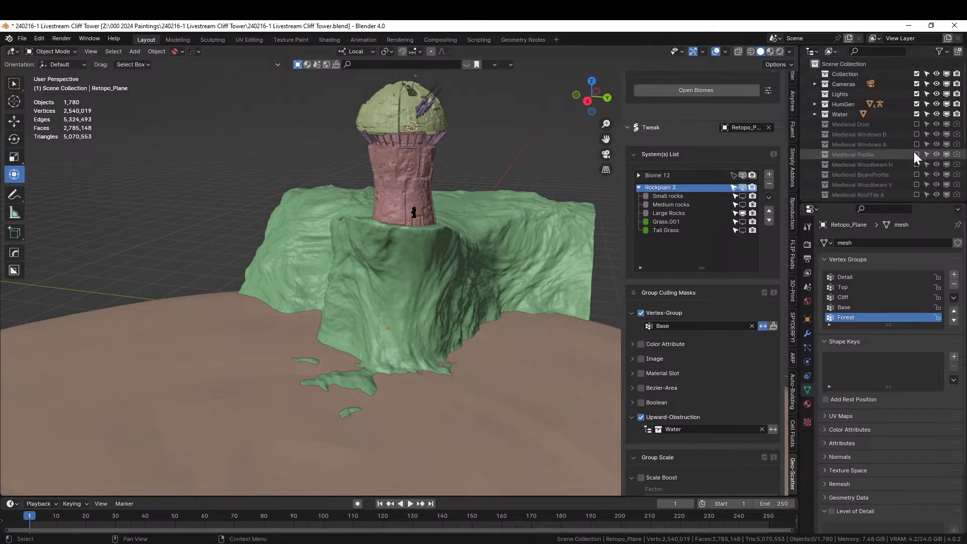
scroll(912, 151, "down", 6)
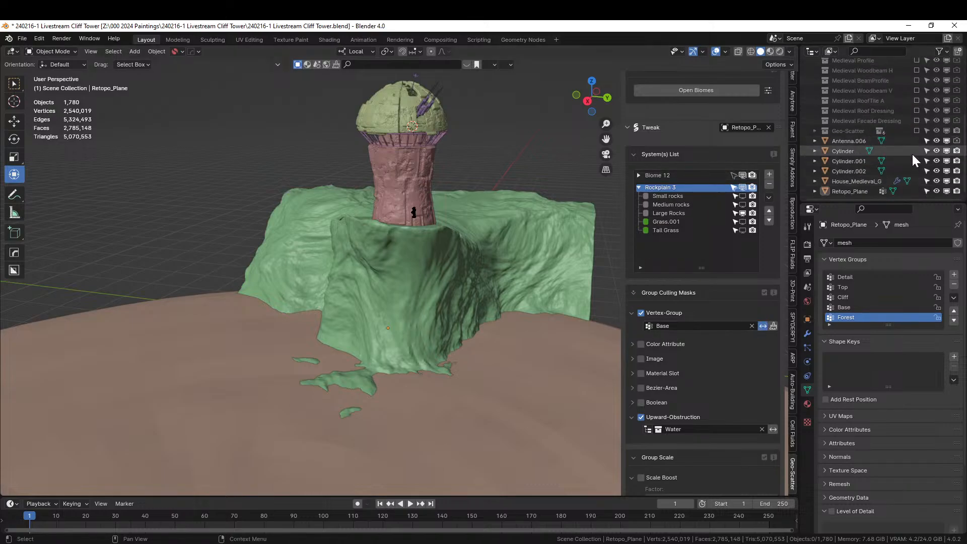
left_click(916, 130)
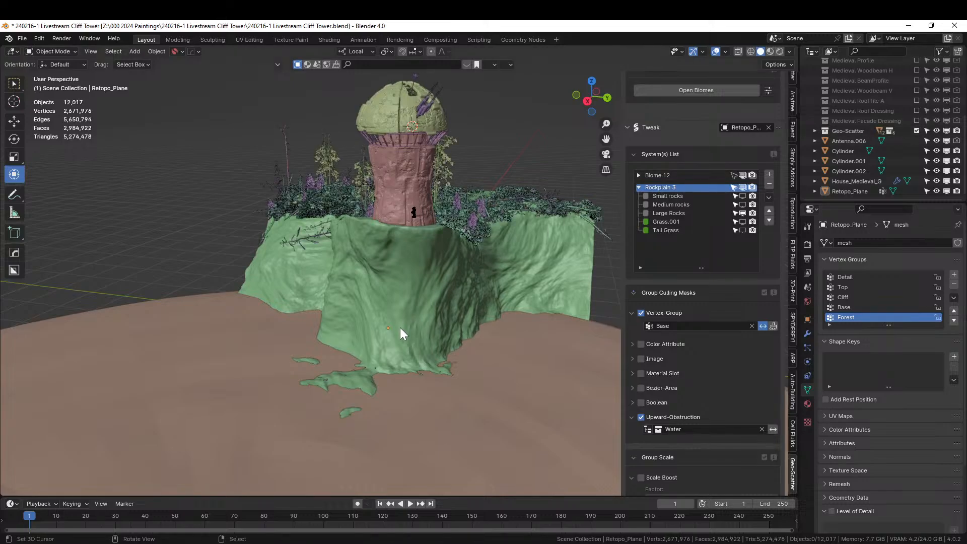
scroll(399, 330, "up", 4)
middle_click_drag(400, 344, 461, 102)
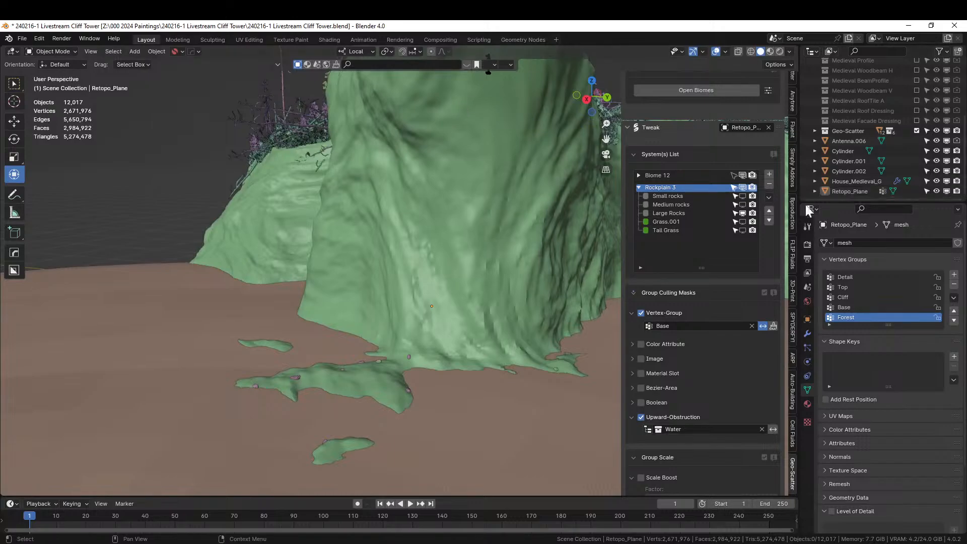
left_click(743, 197)
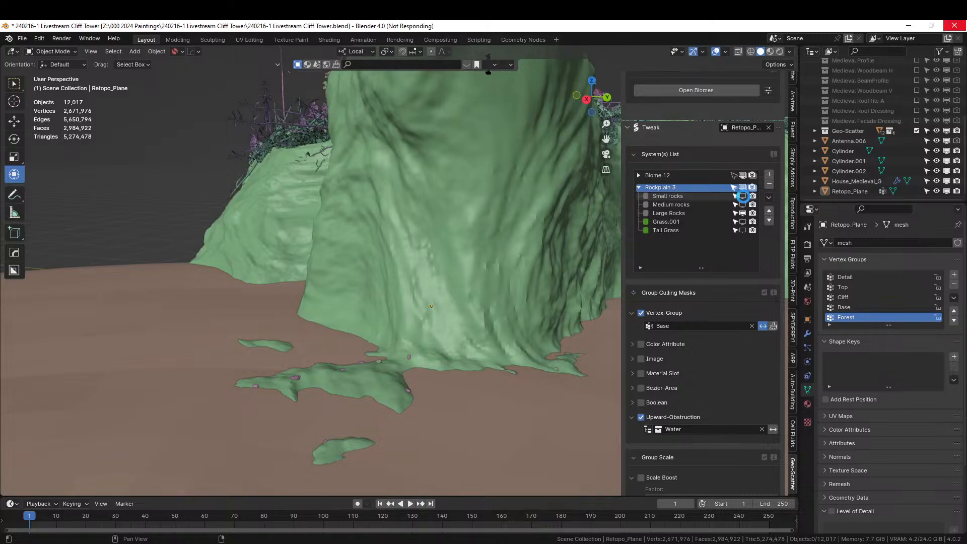
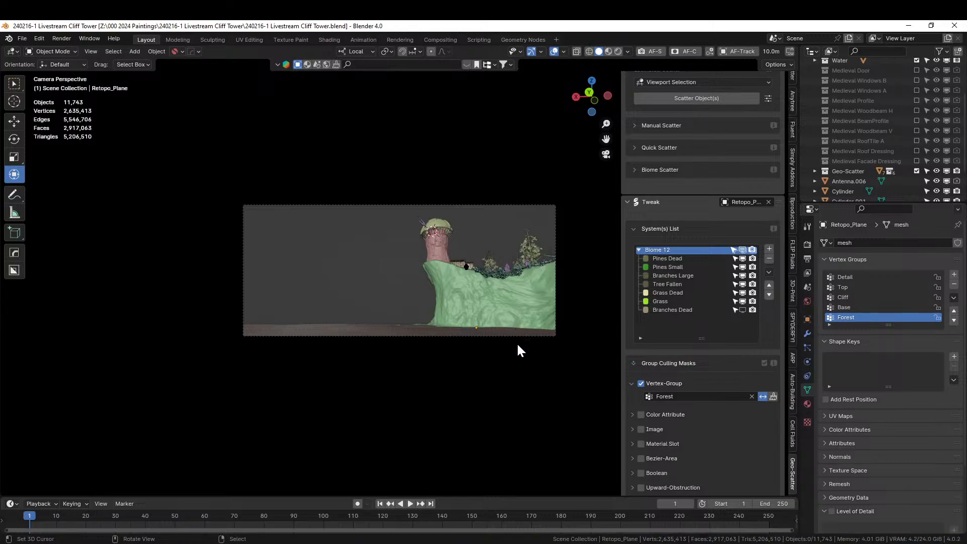
Recover the scene from the auto-save 240216-1 Livestream Cliff Tower_29764_autosave.blend.
middle_click_drag(520, 351, 549, 384)
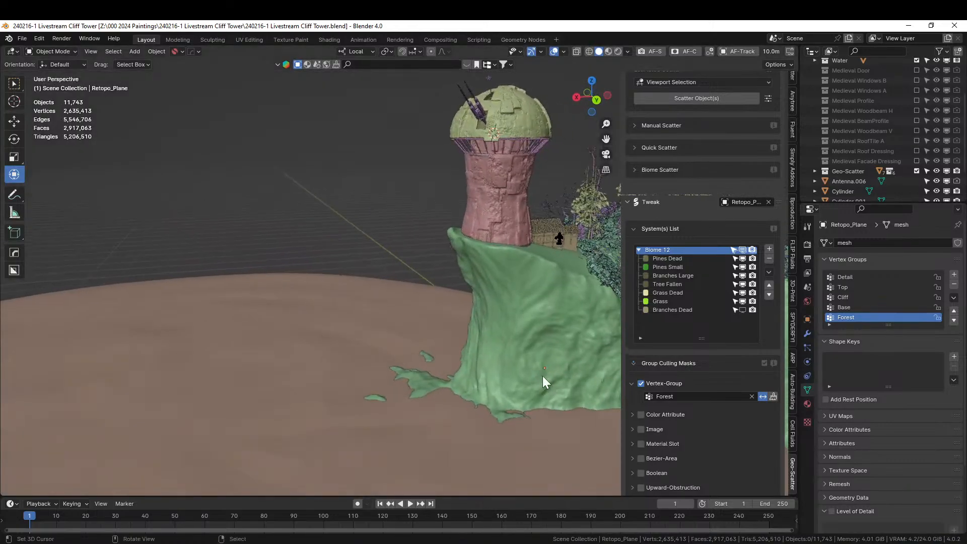
left_click(22, 38)
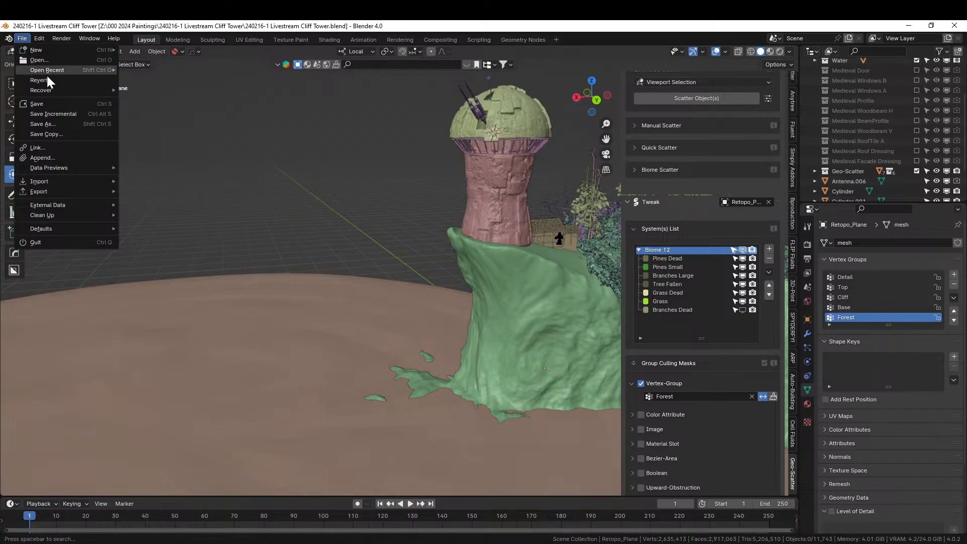
mouse_move(51, 94)
left_click(180, 98)
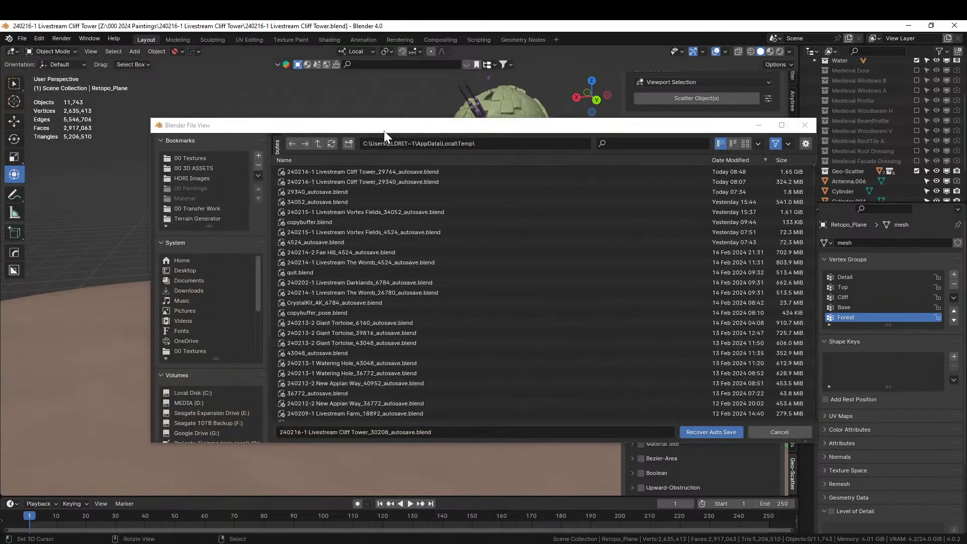
left_click(392, 172)
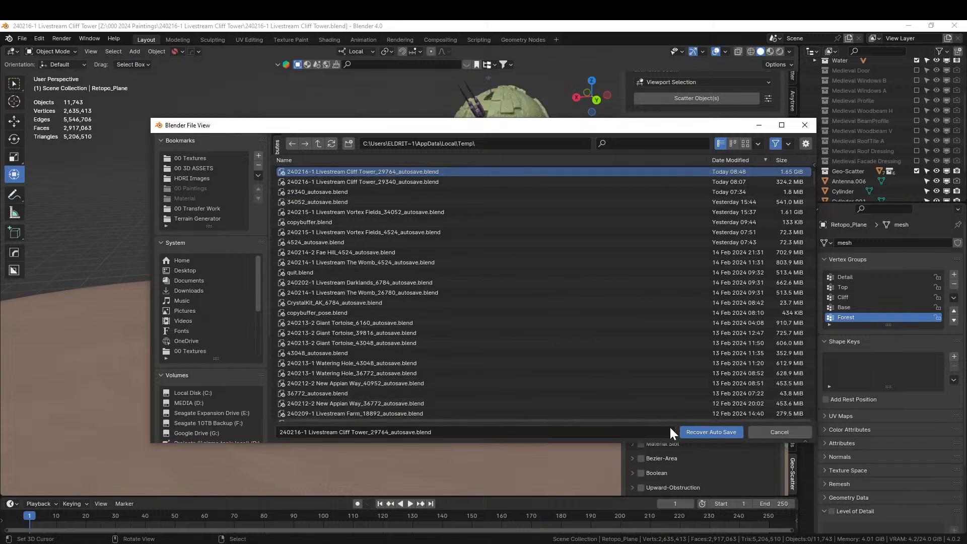
left_click(705, 432)
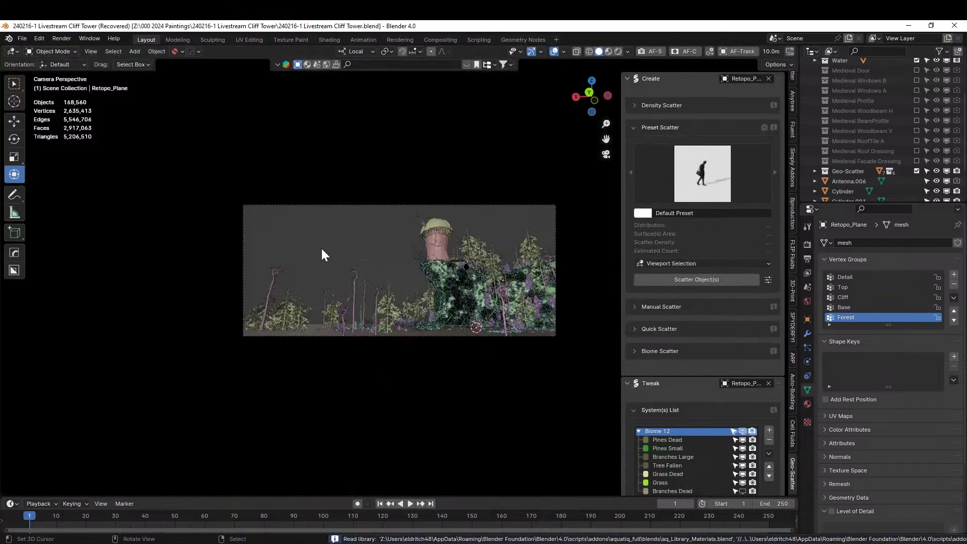
Reopen the saved file 240216-1 Livestream Cliff Tower.blend from the recent files.
left_click(21, 39)
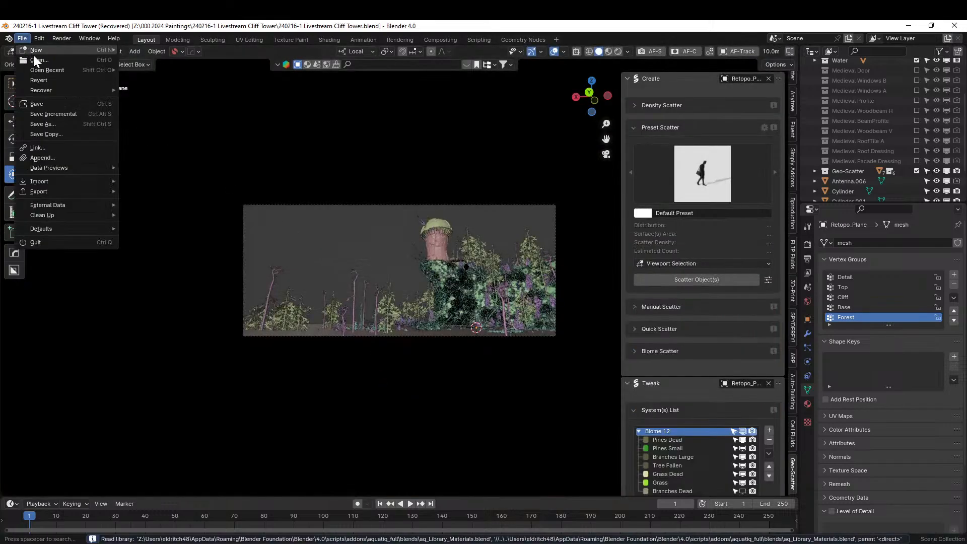
mouse_move(58, 72)
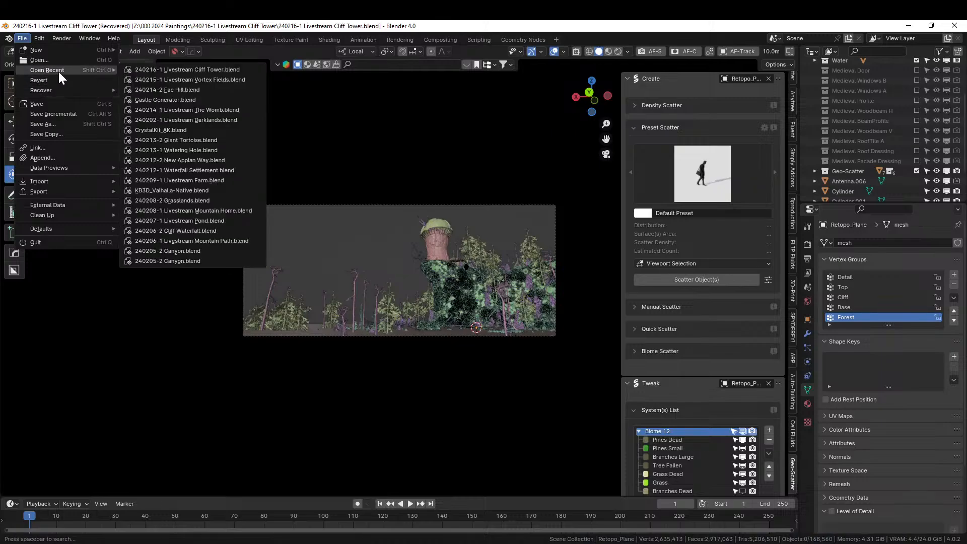
left_click(226, 70)
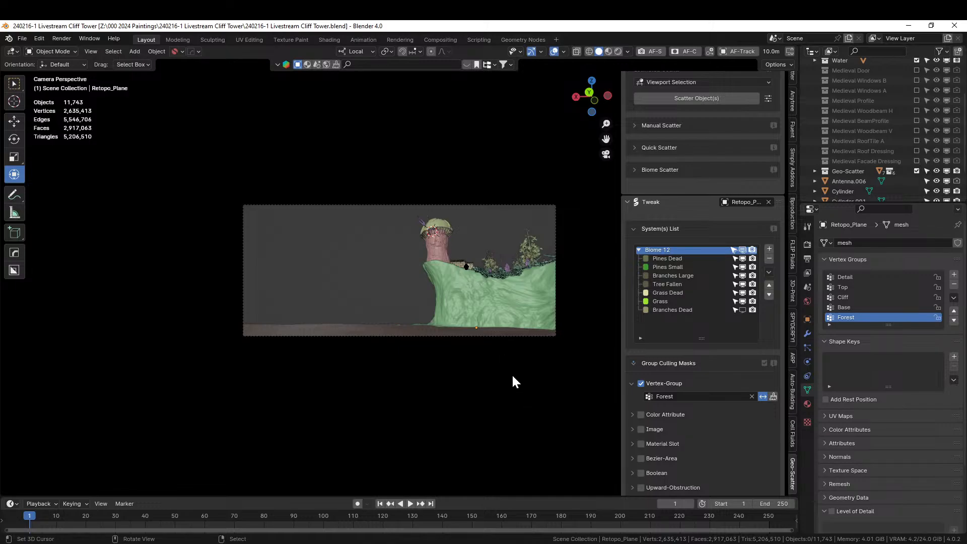
Scatter the Rockplain 2 biome from the Geo-Scatter biome library over the terrain.
middle_click_drag(512, 375, 530, 420)
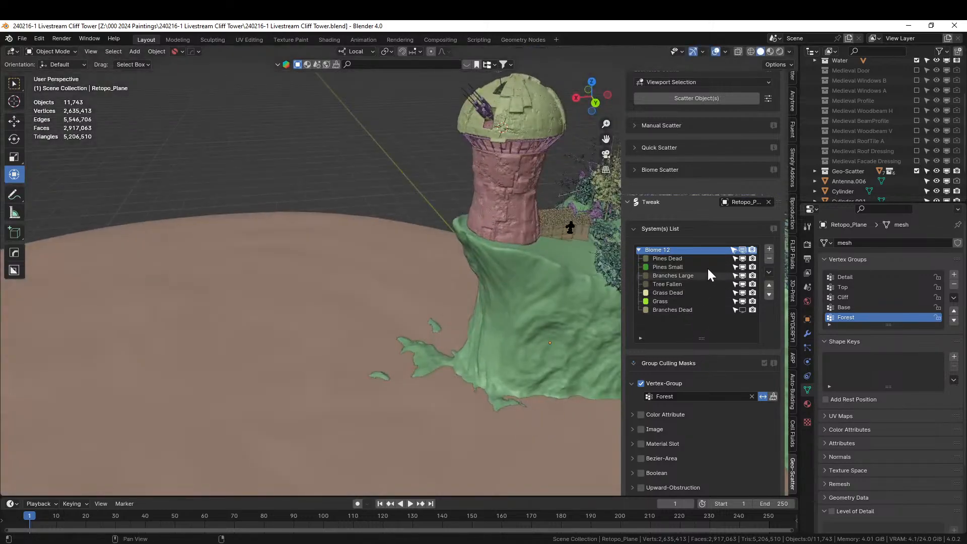
left_click(636, 169)
left_click(685, 190)
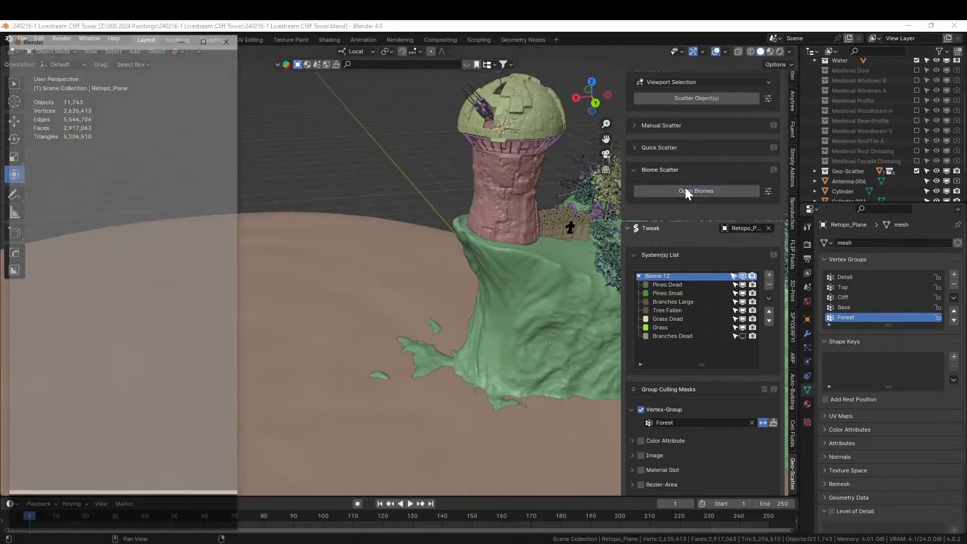
left_click(199, 37)
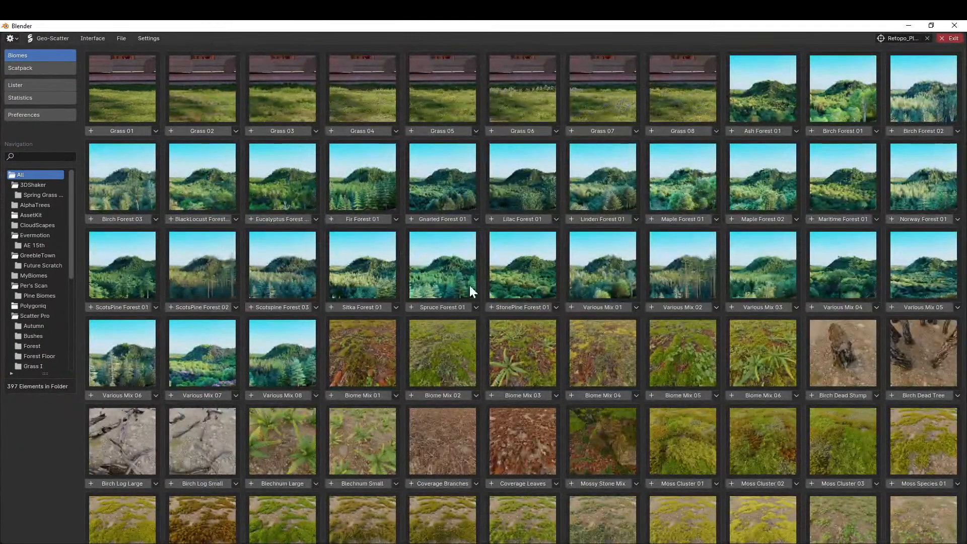
scroll(546, 345, "down", 15)
scroll(546, 345, "down", 20)
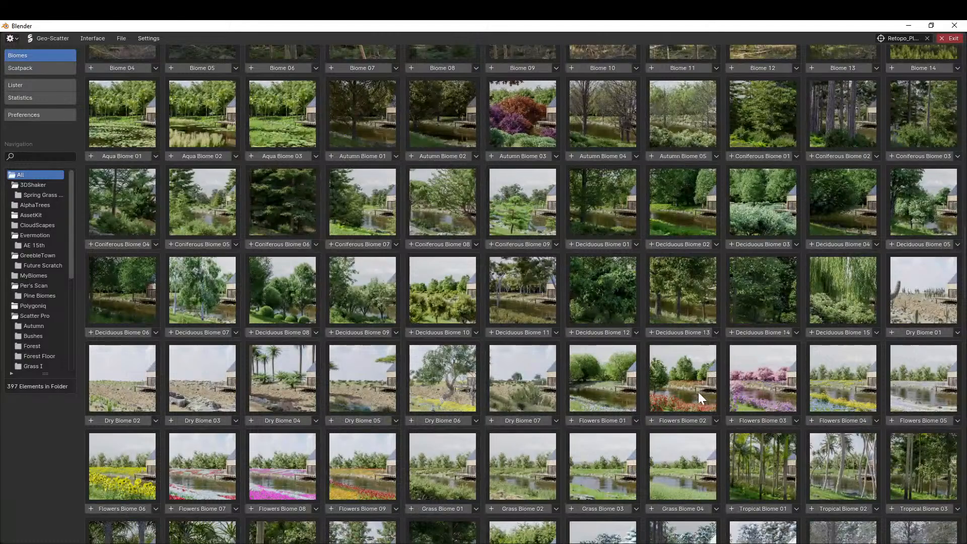
scroll(697, 394, "down", 10)
scroll(699, 400, "down", 15)
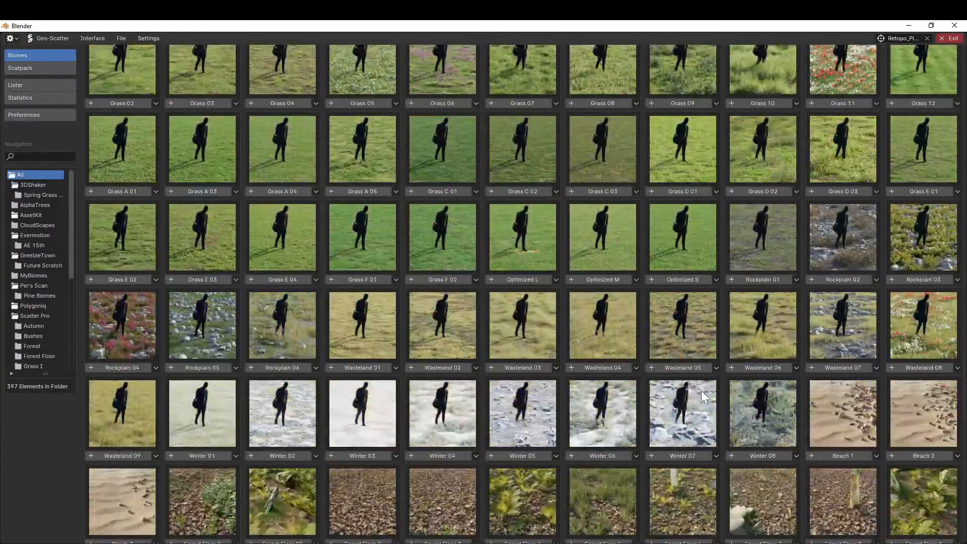
scroll(701, 391, "down", 4)
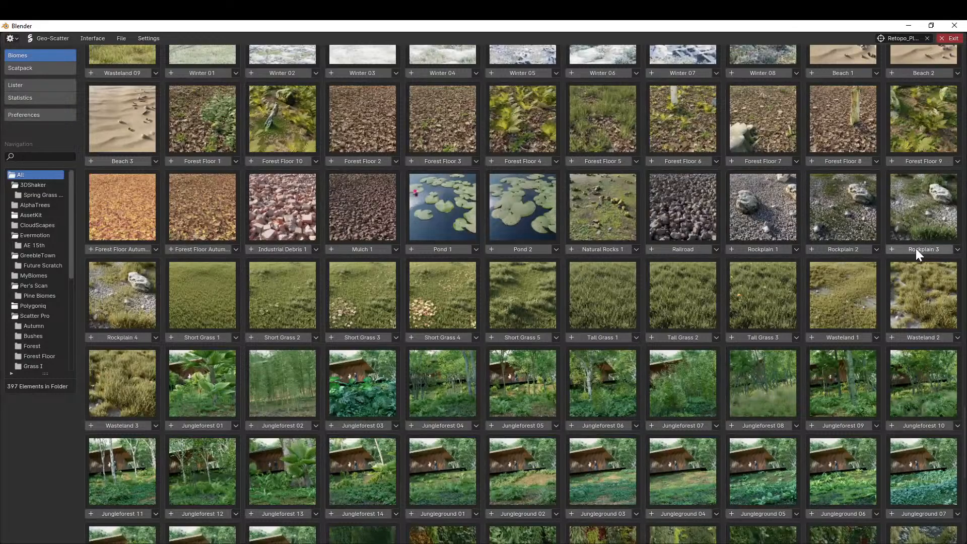
mouse_move(915, 249)
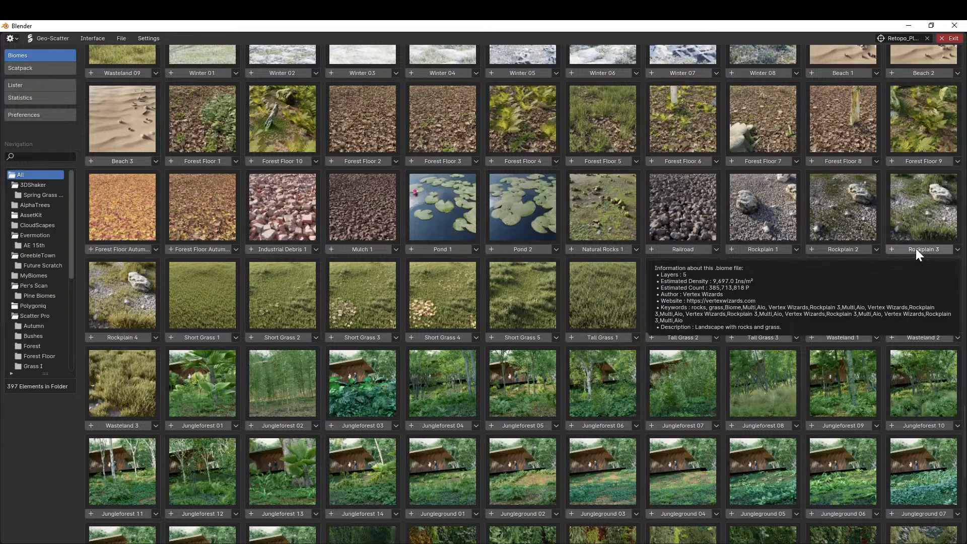
mouse_move(853, 252)
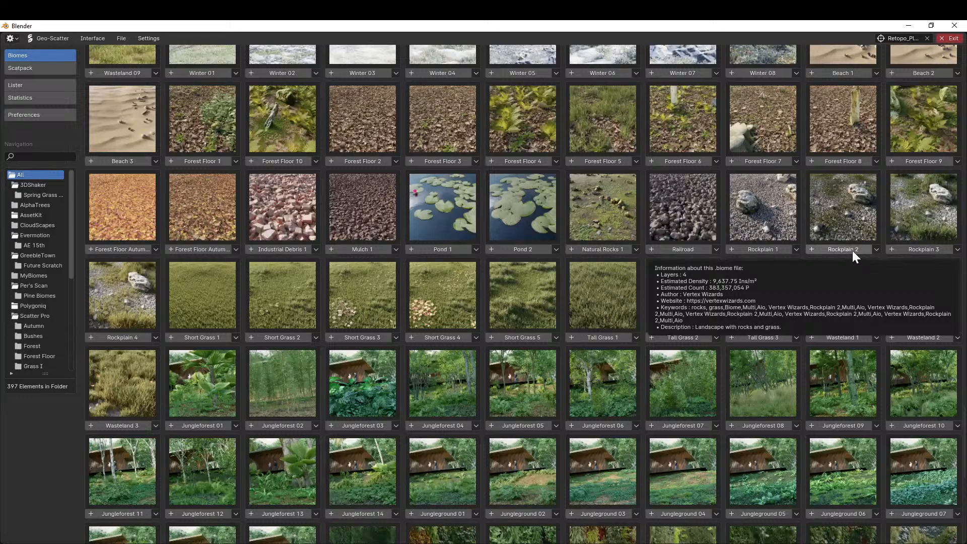
left_click(851, 249)
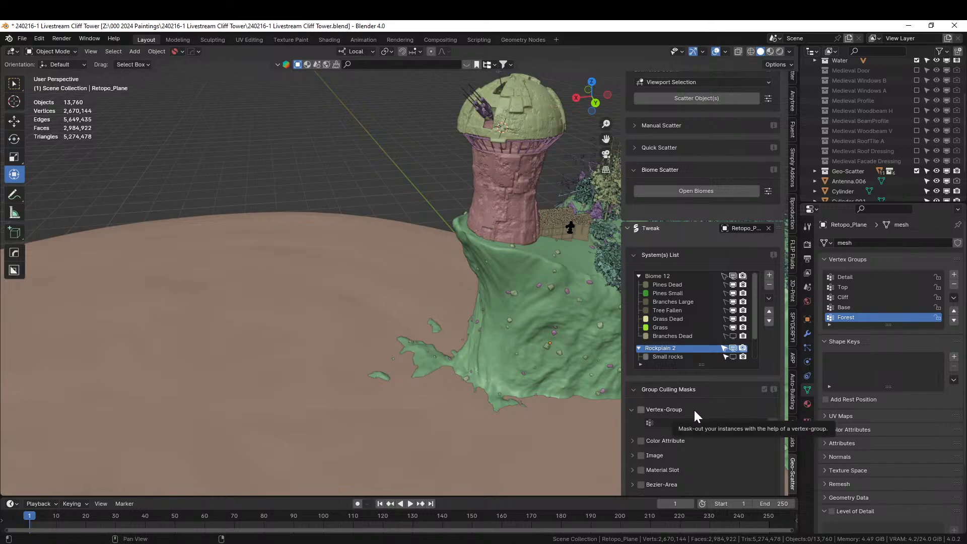
Exclude the Geo-Scatter collection from the view layer and accept the heavy-scatter security warning with the scatter systems hidden.
left_click(915, 171)
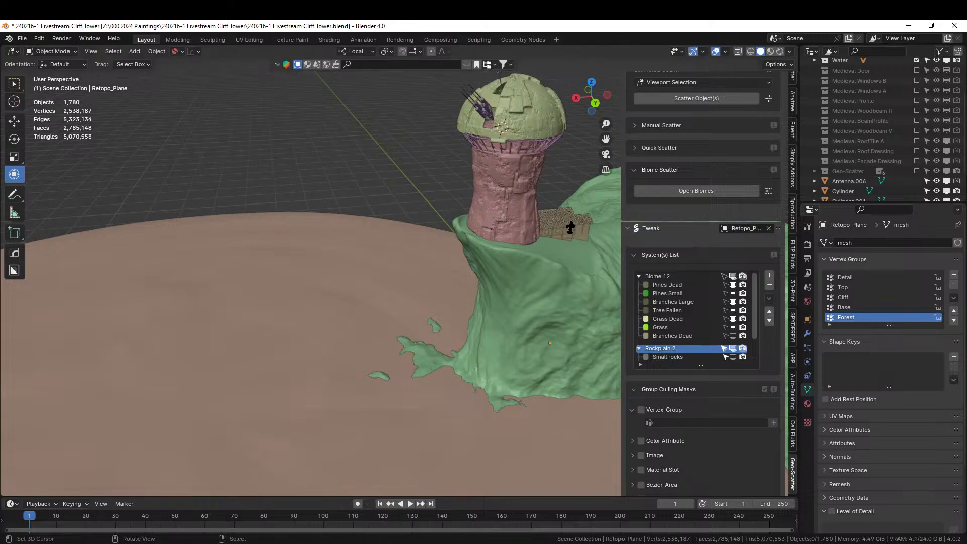
key("alt+Tab")
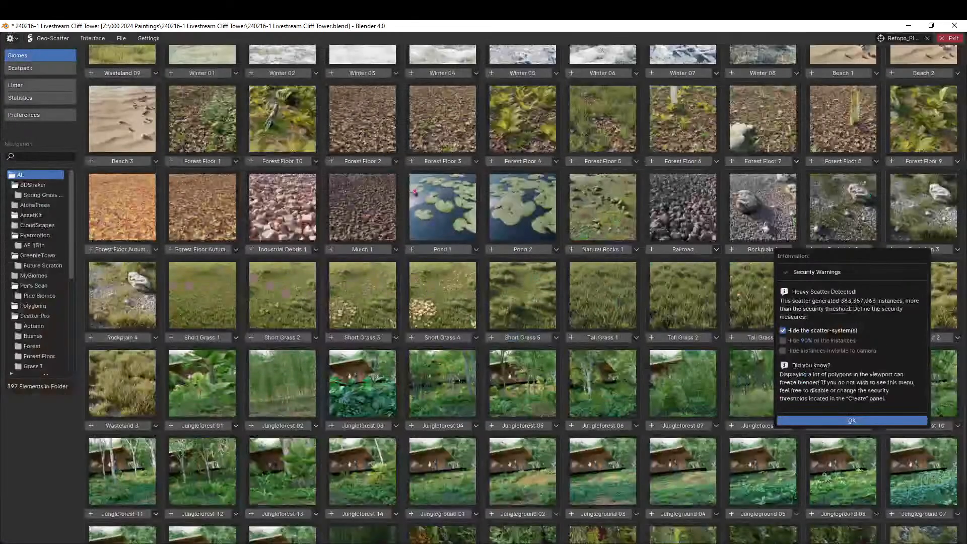
left_click(854, 419)
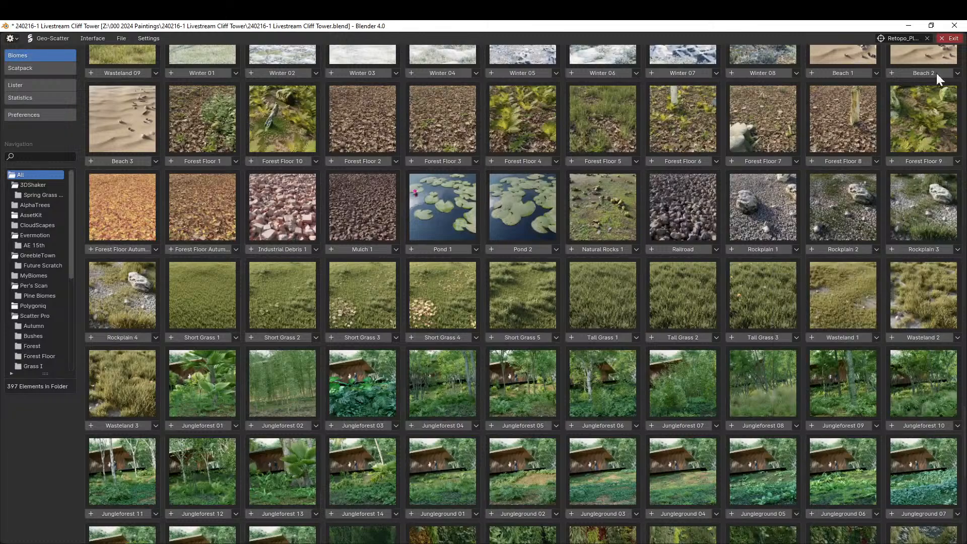
left_click_drag(764, 27, 685, 0)
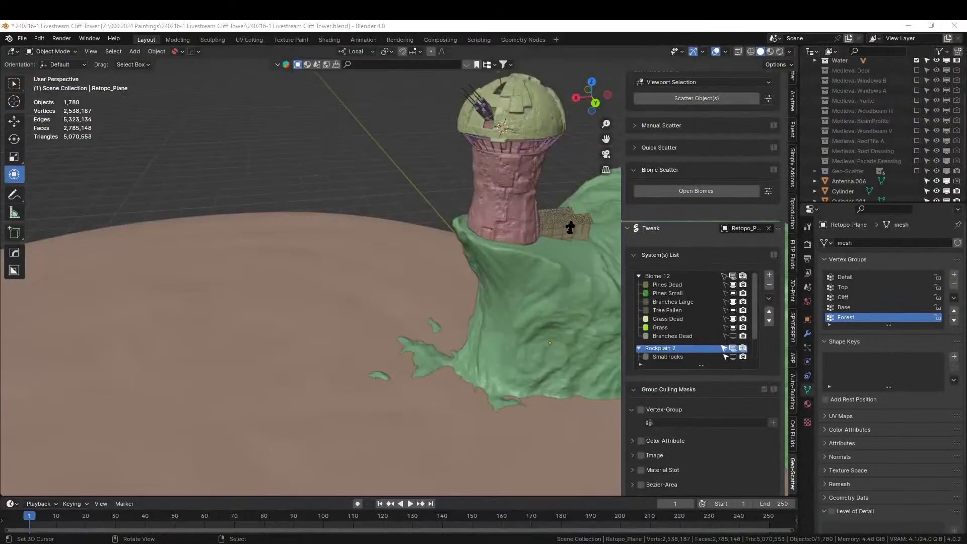
middle_click_drag(424, 291, 503, 333)
scroll(695, 347, "down", 3)
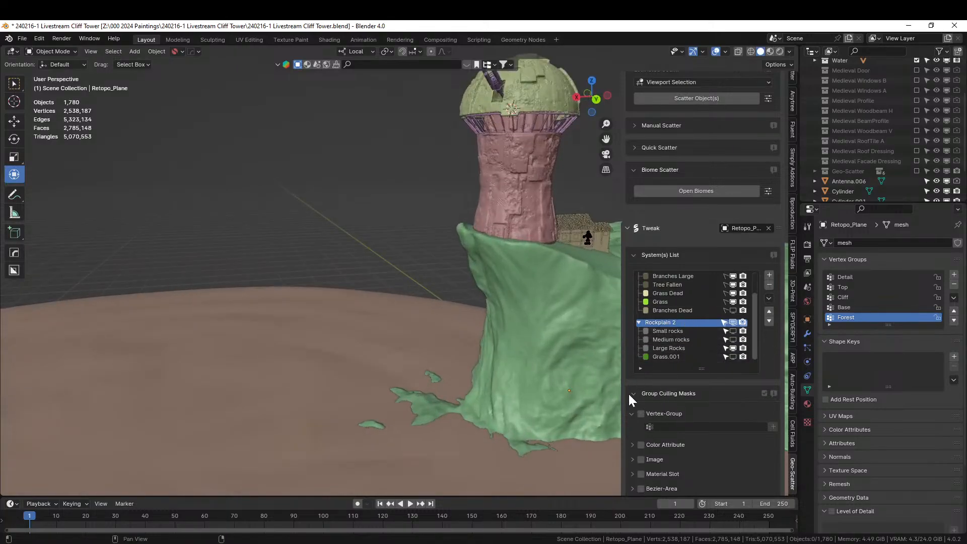
Mask the Rockplain 2 scatter group by the Base vertex group, with the mask reversed.
left_click(641, 414)
left_click(647, 427)
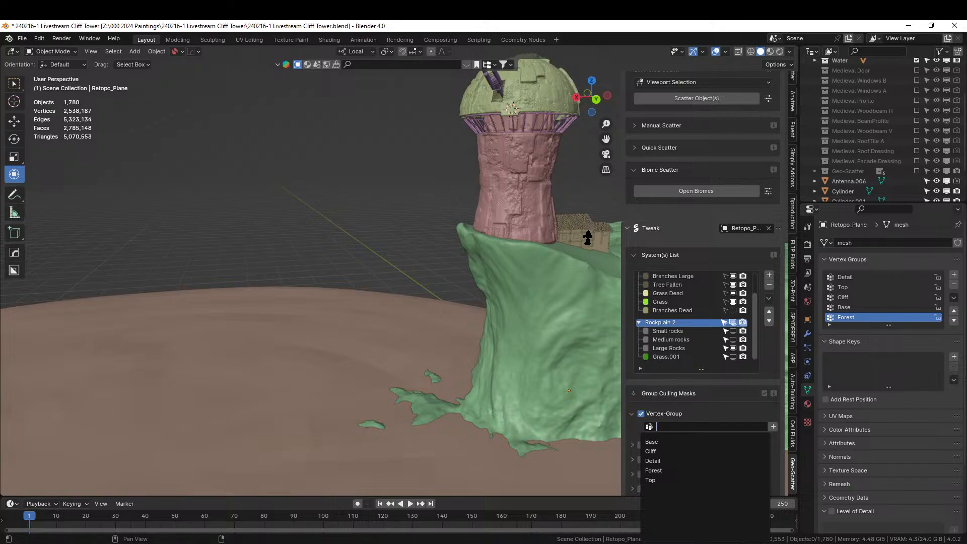
left_click(715, 442)
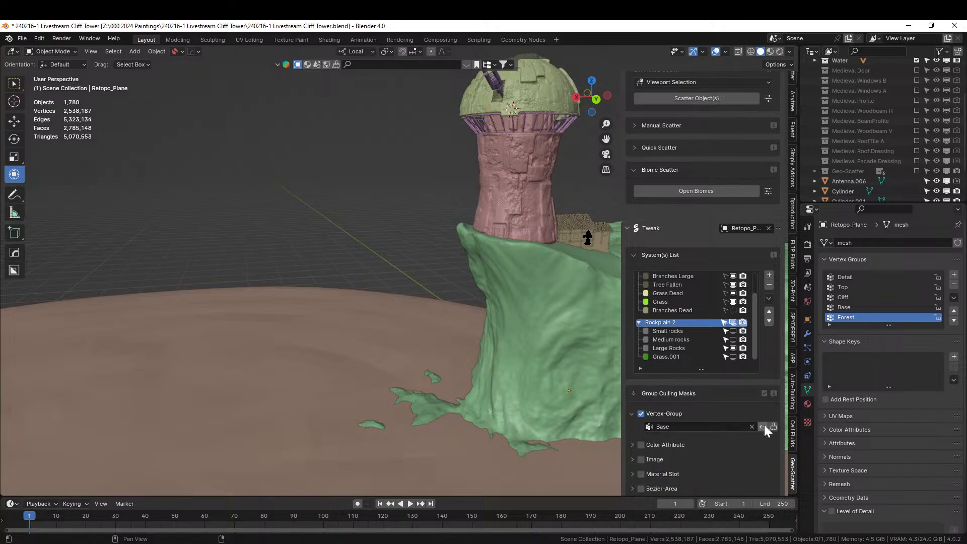
scroll(708, 418, "down", 8)
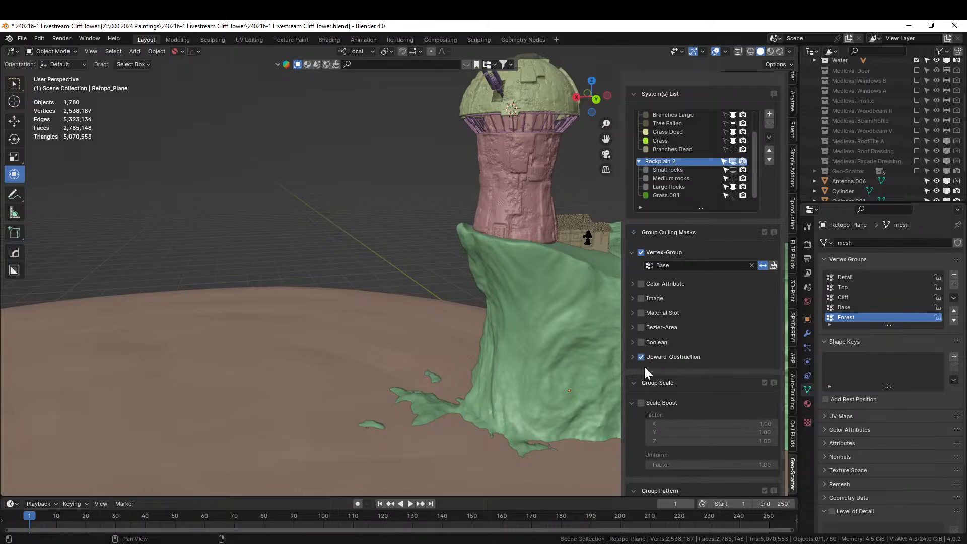
Set the Rockplain 2 group's upward-obstruction culling to use the Water collection.
left_click(632, 356)
left_click(655, 368)
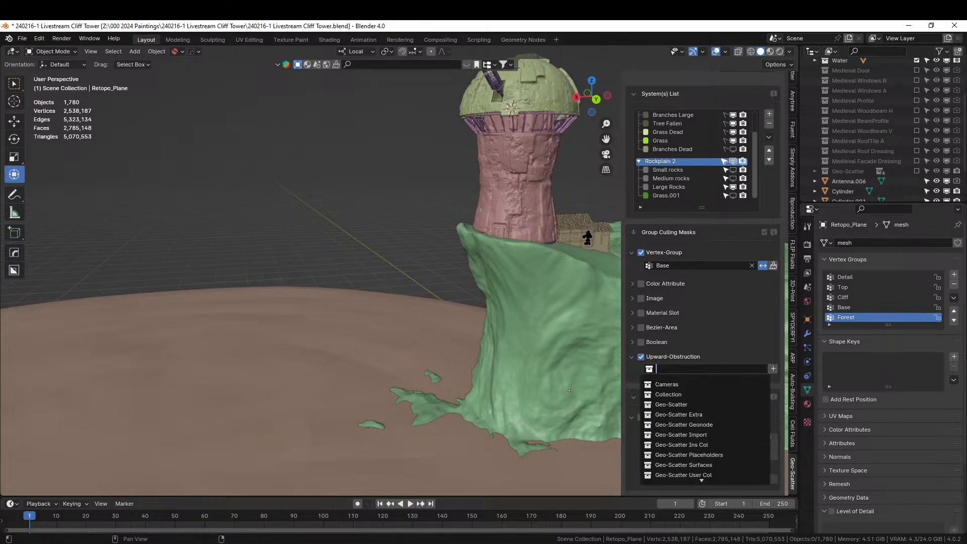
type("water")
left_click(650, 384)
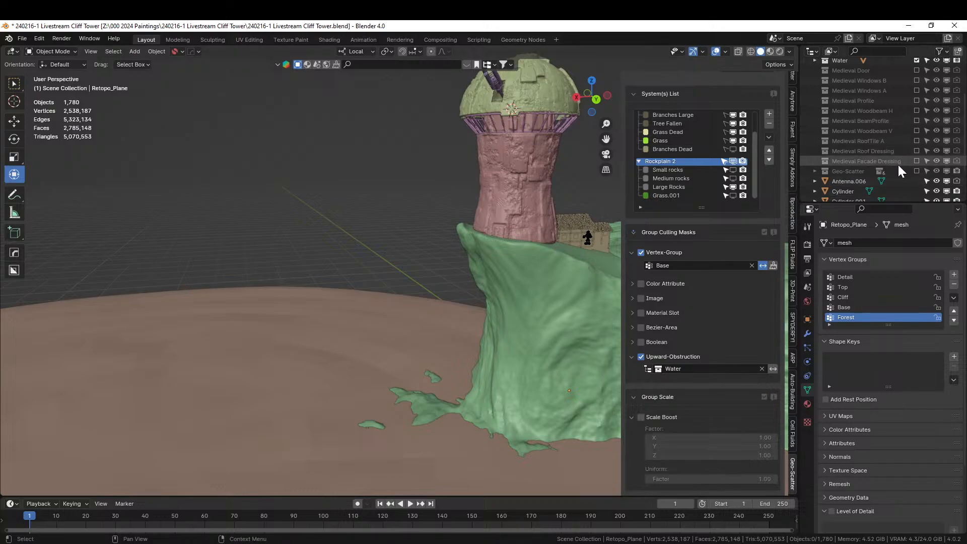
Include the Geo-Scatter collection in the view layer again and check the rocks scattered around the cliff base.
scroll(899, 164, "up", 4)
scroll(901, 166, "down", 5)
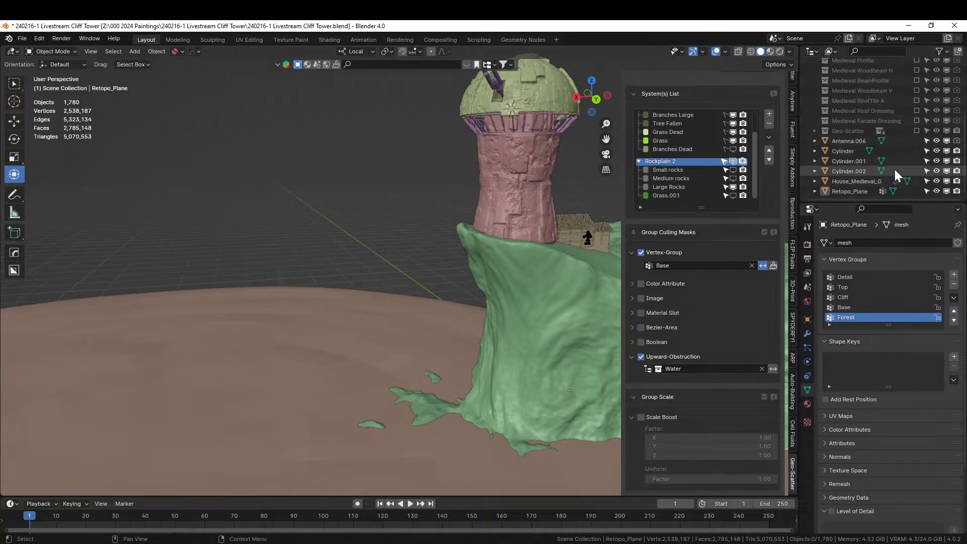
left_click(916, 130)
middle_click_drag(497, 358, 38, 67)
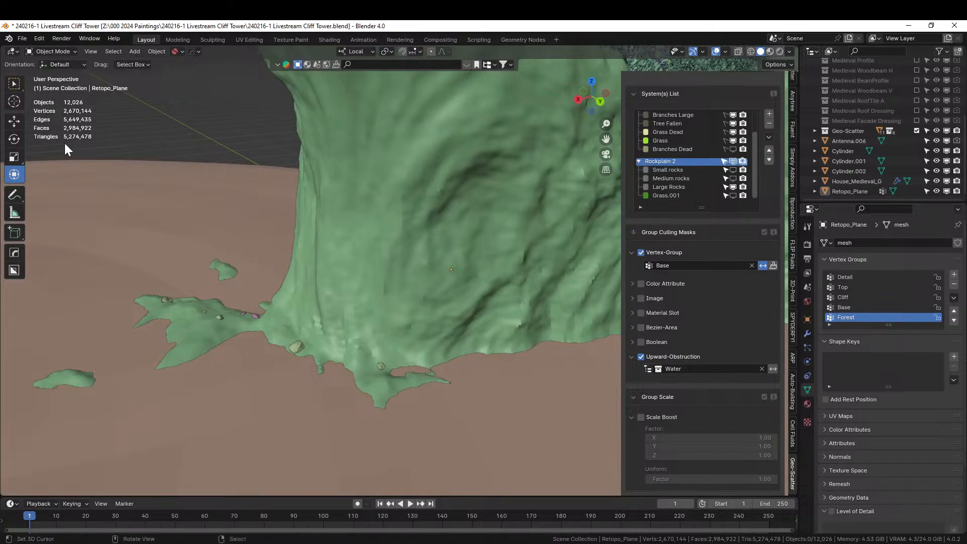
middle_click_drag(64, 143, 262, 290)
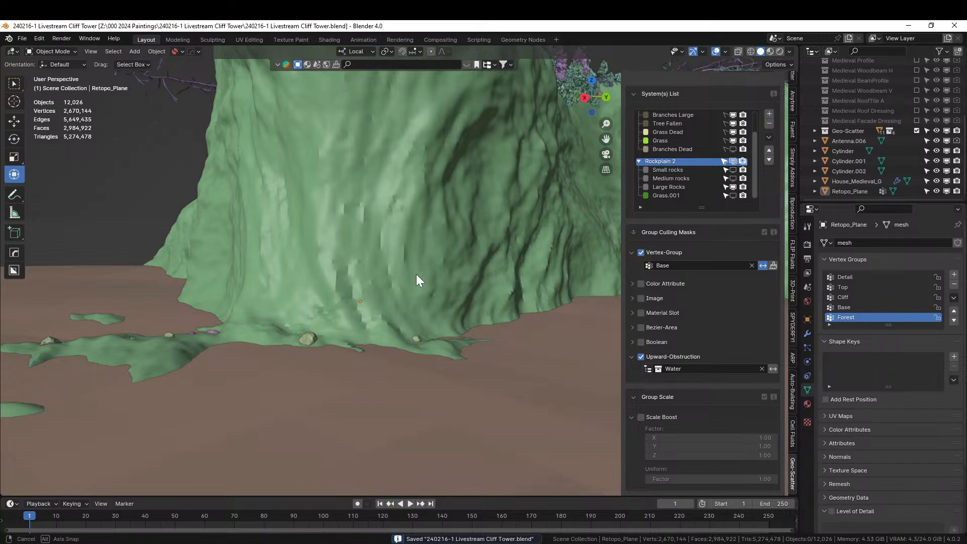
Mask the Wasteland 06 scatter group by the Detail vertex group, with the mask reversed.
middle_click_drag(415, 274, 168, 86)
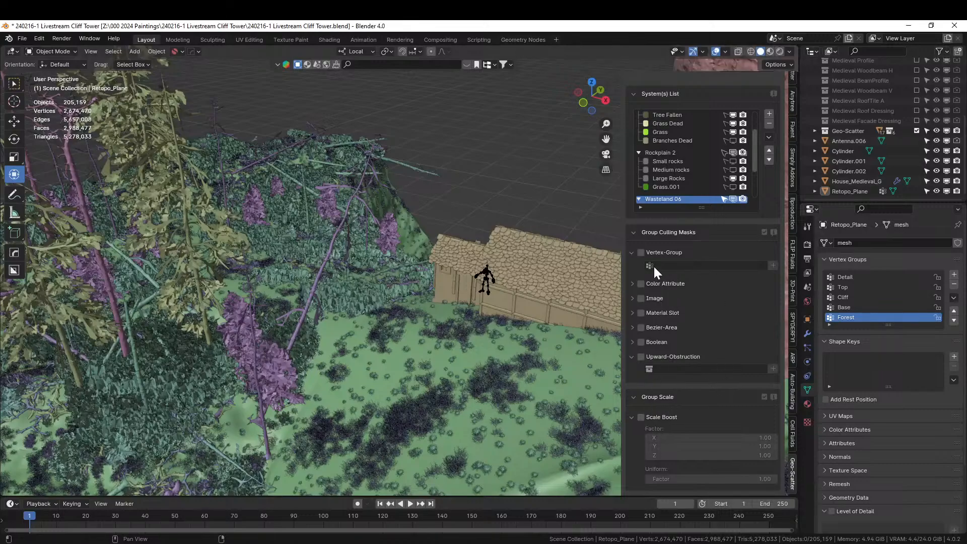
left_click(639, 251)
left_click(649, 265)
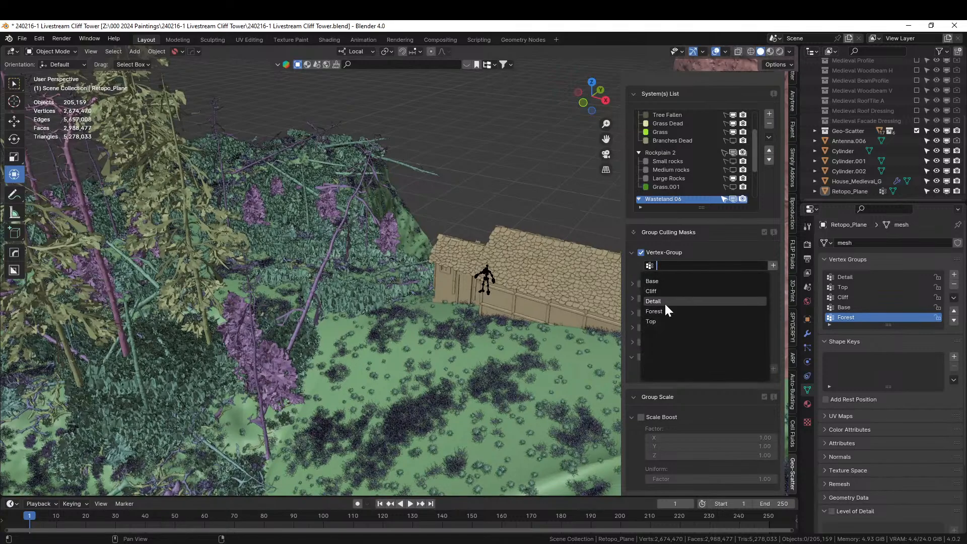
left_click(705, 300)
left_click(762, 266)
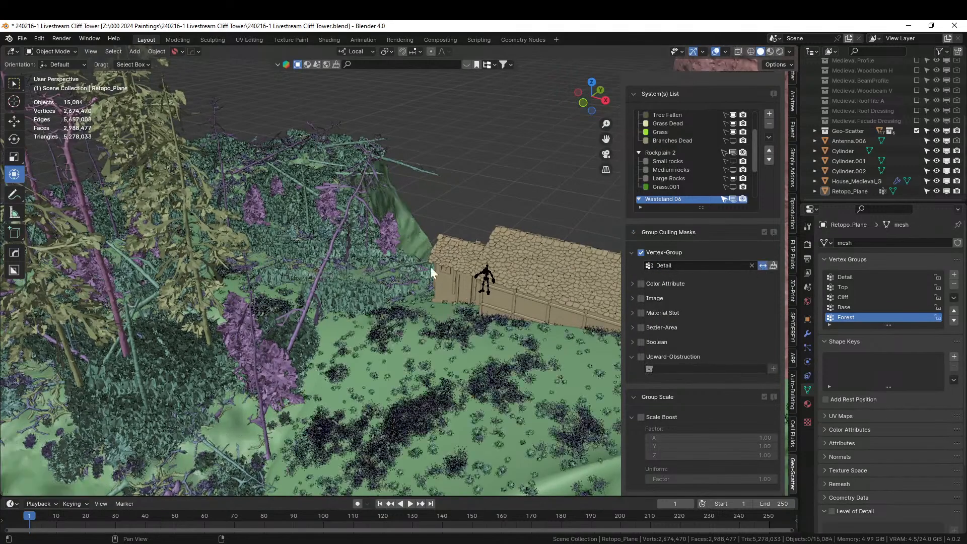
scroll(421, 267, "down", 3)
middle_click_drag(421, 268, 383, 292)
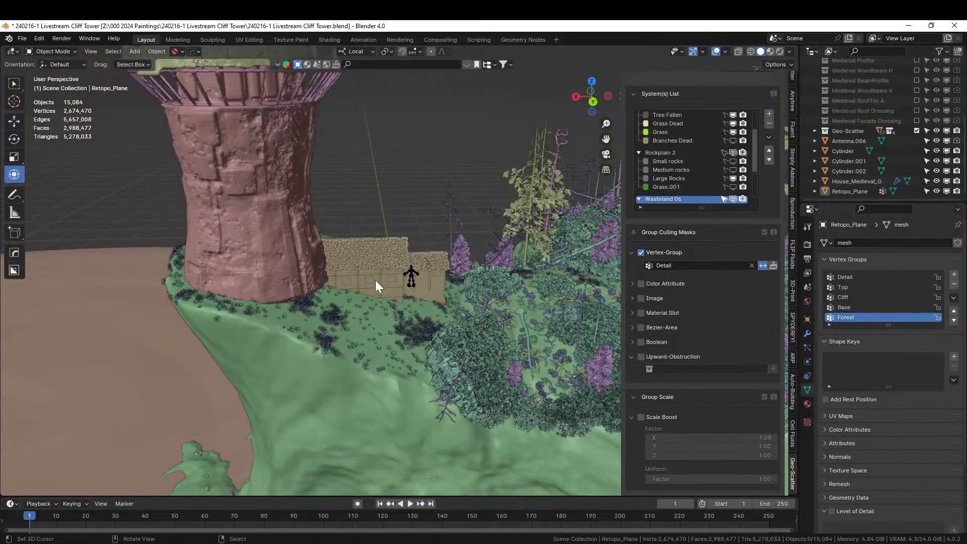
left_click(376, 280)
left_click(287, 260, "shift")
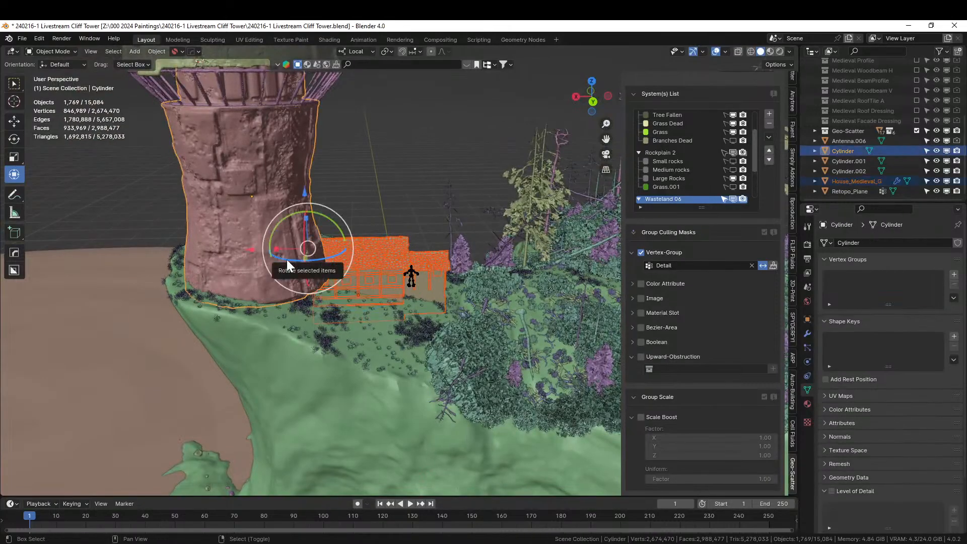
middle_click_drag(287, 261, 309, 332)
key("m")
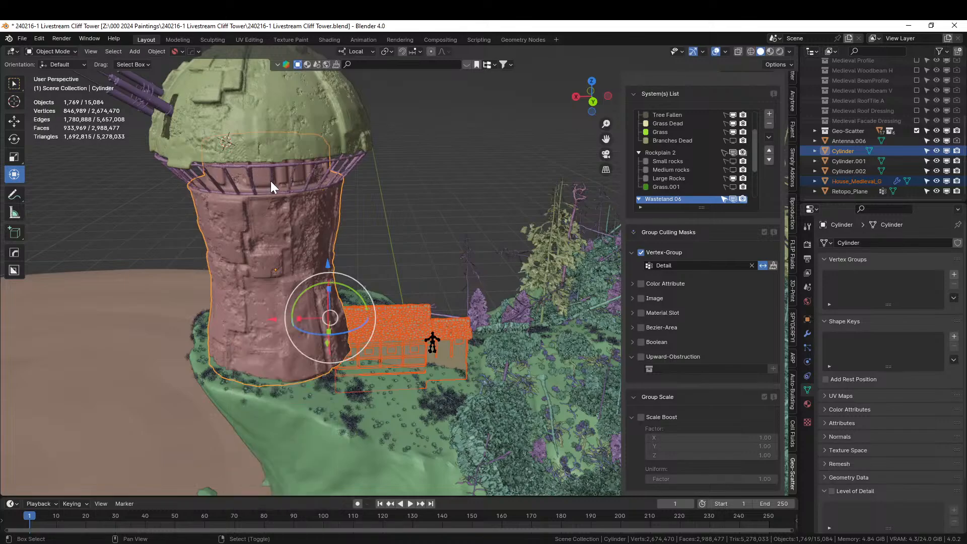
middle_click_drag(249, 258, 221, 265)
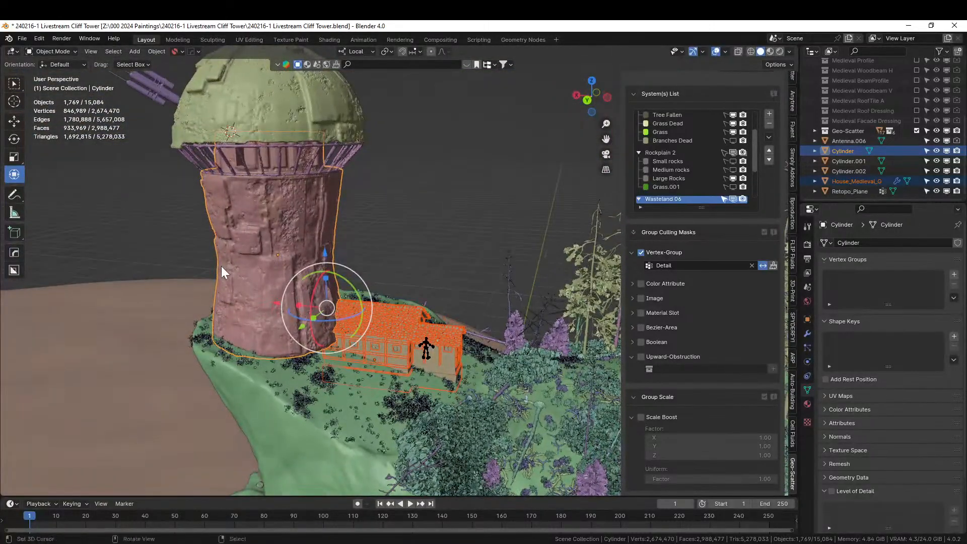
right_click(456, 149)
Check the plants scattered around the tower and house, and save the scene file.
scroll(456, 164, "up", 3)
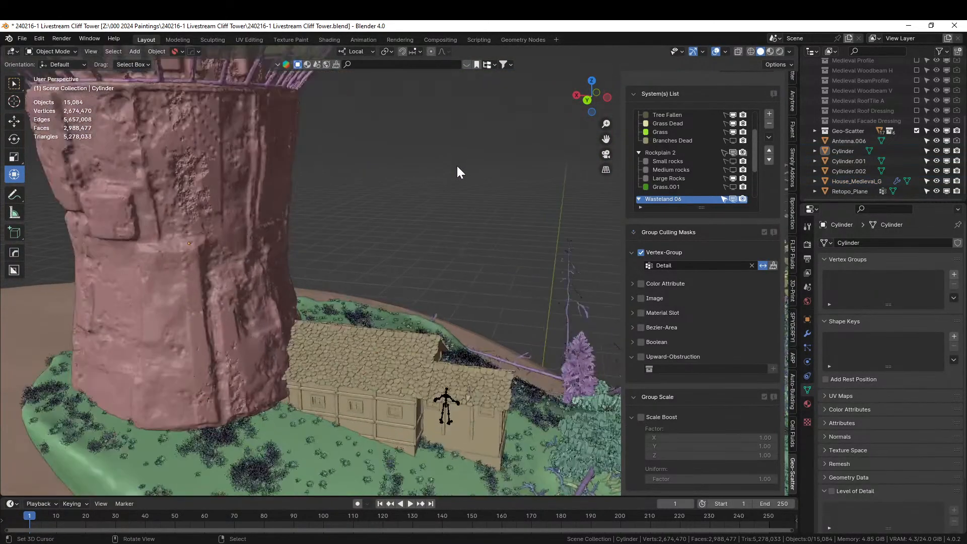
middle_click_drag(456, 164, 316, 175)
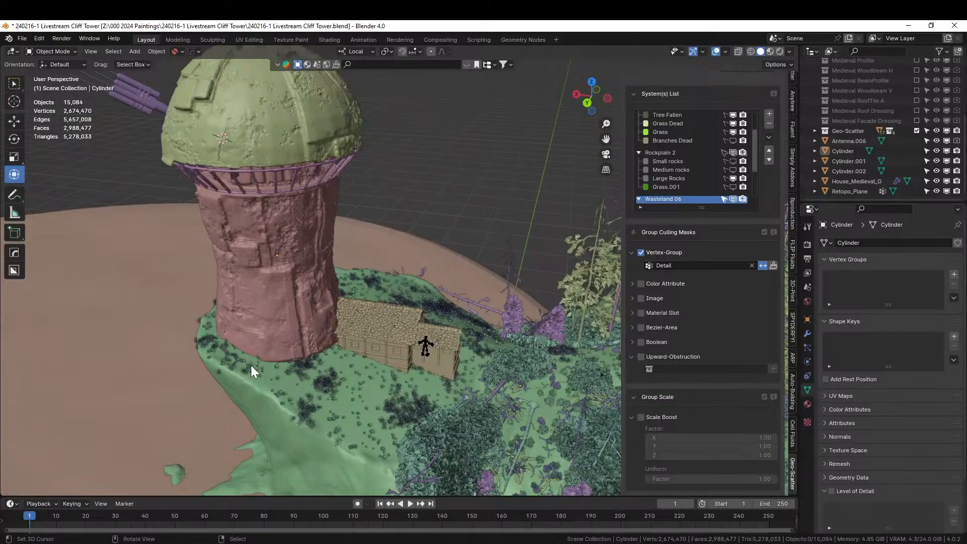
middle_click_drag(264, 315, 409, 295)
key("ctrl+s")
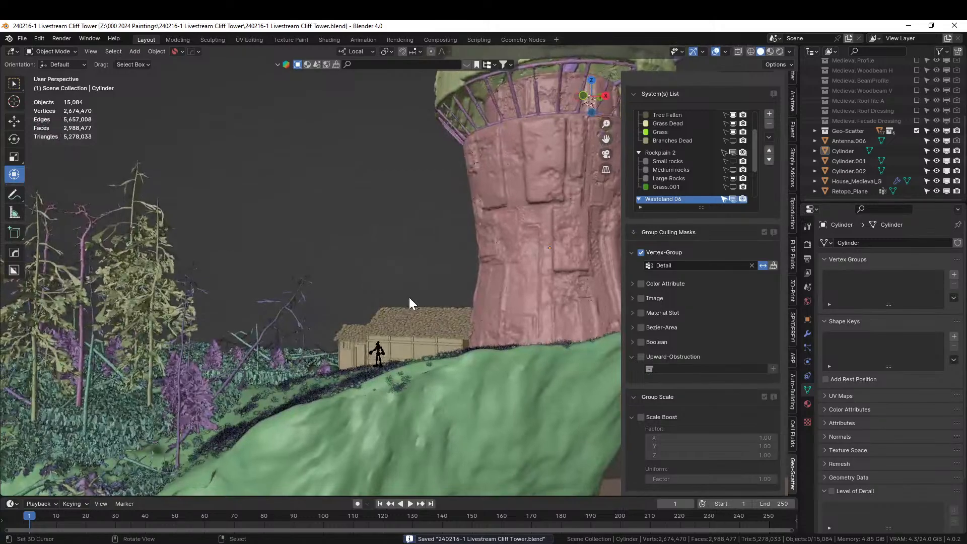
Switch the viewport to rendered shading and view the scattered terrain through the scene camera.
key("KP_0")
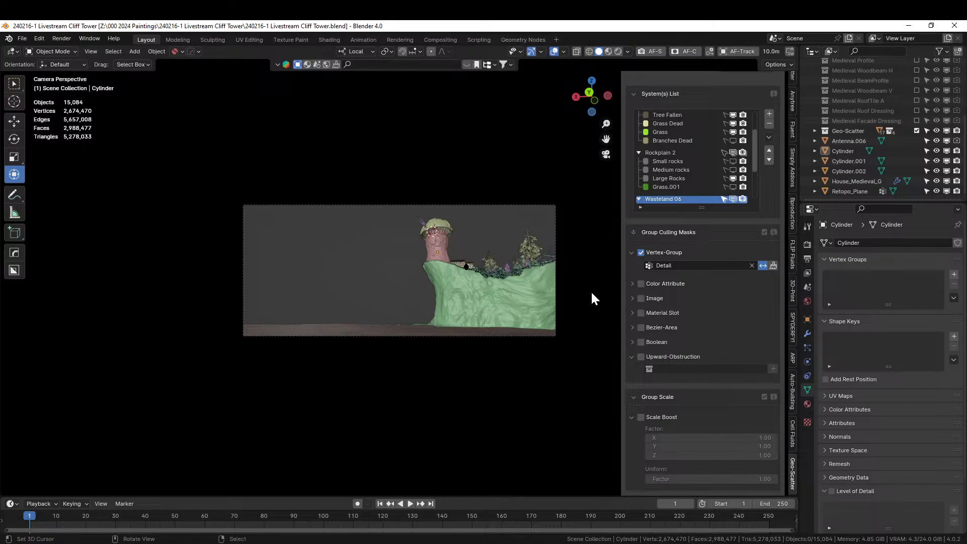
middle_click_drag(590, 297, 424, 287)
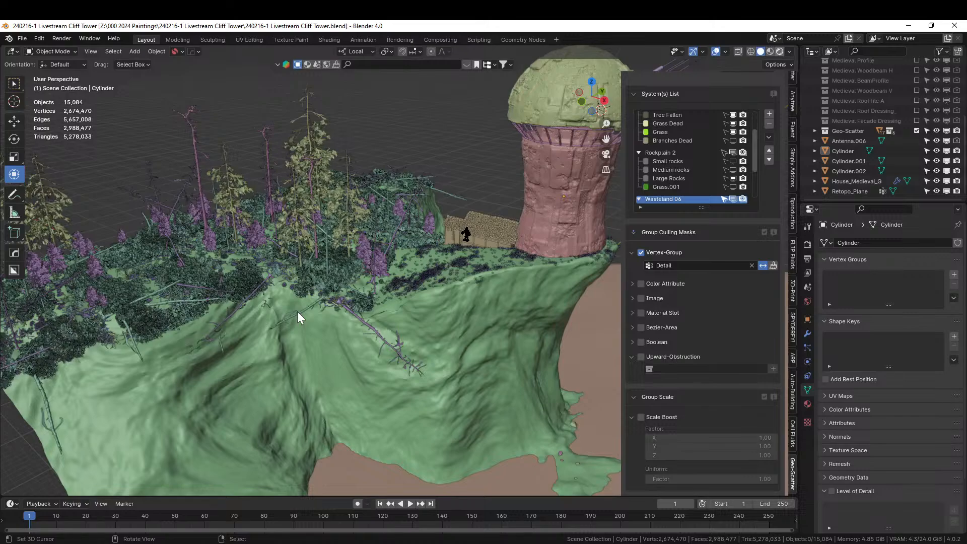
key("z")
key("8")
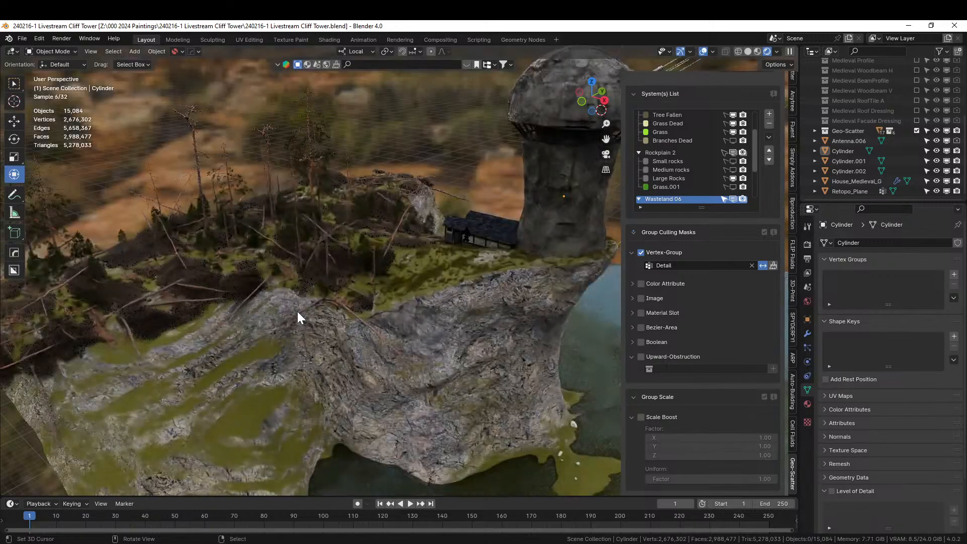
middle_click_drag(358, 332, 259, 302)
scroll(325, 351, "up", 3)
key("KP_0")
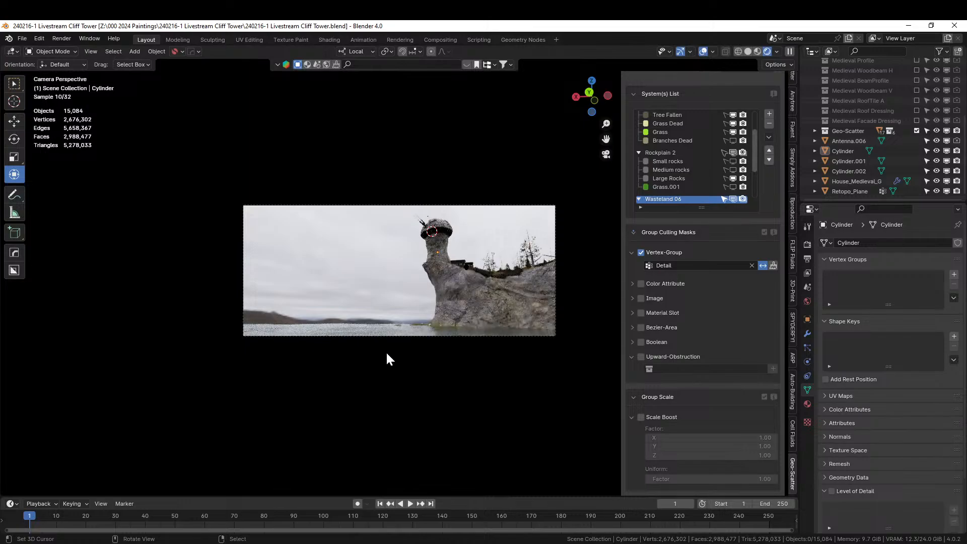
Examine the rendered cliff, tower, house and forest edge up close from several angles and through the camera.
scroll(475, 343, "up", 3)
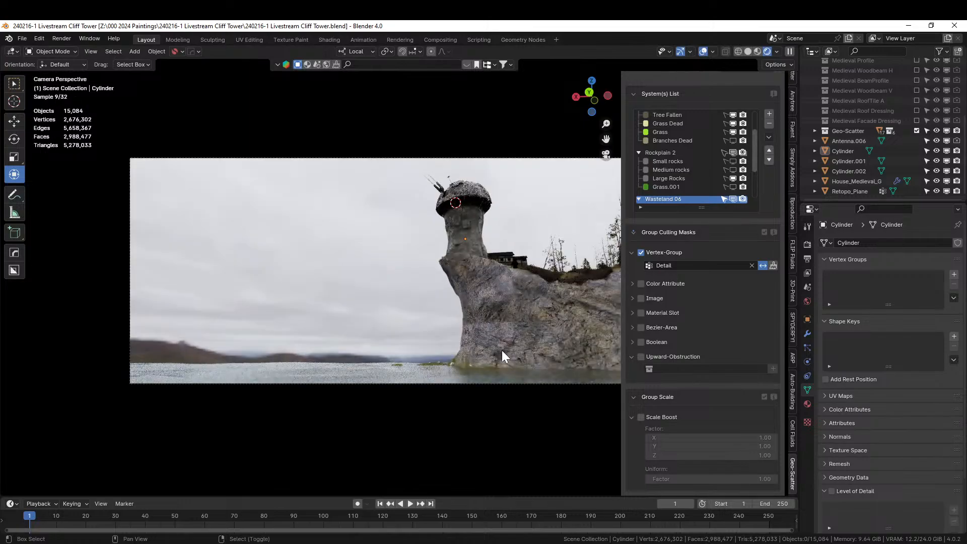
middle_click_drag(468, 350, 346, 355, "shift")
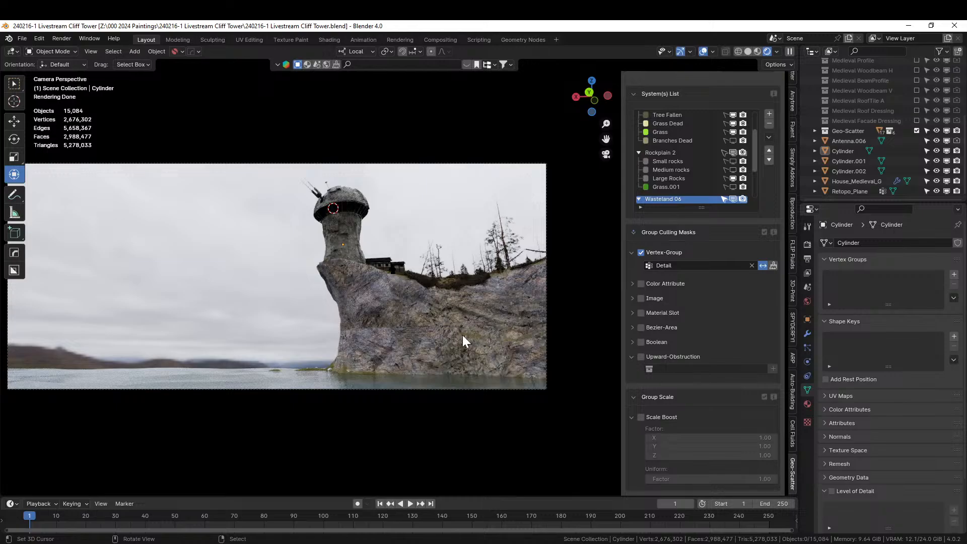
scroll(429, 316, "up", 2)
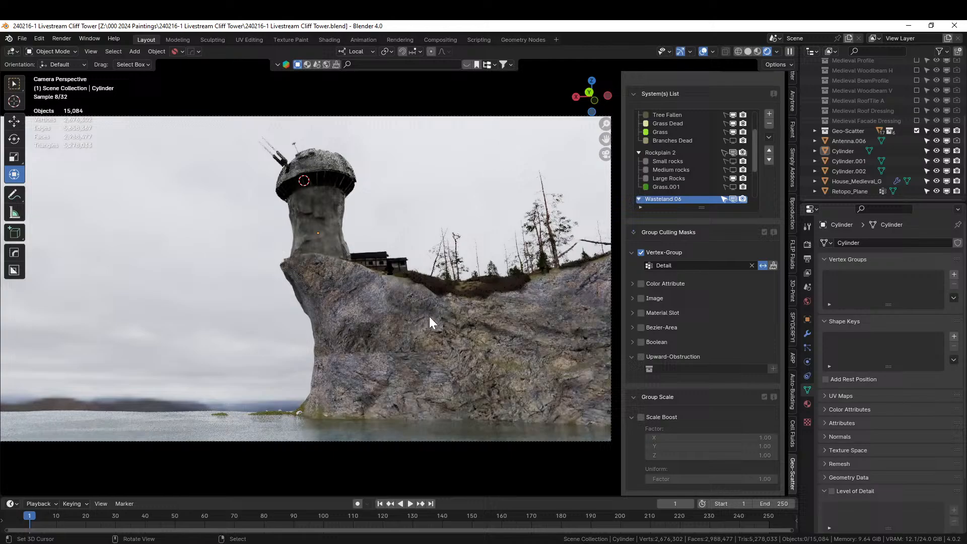
scroll(429, 316, "up", 2)
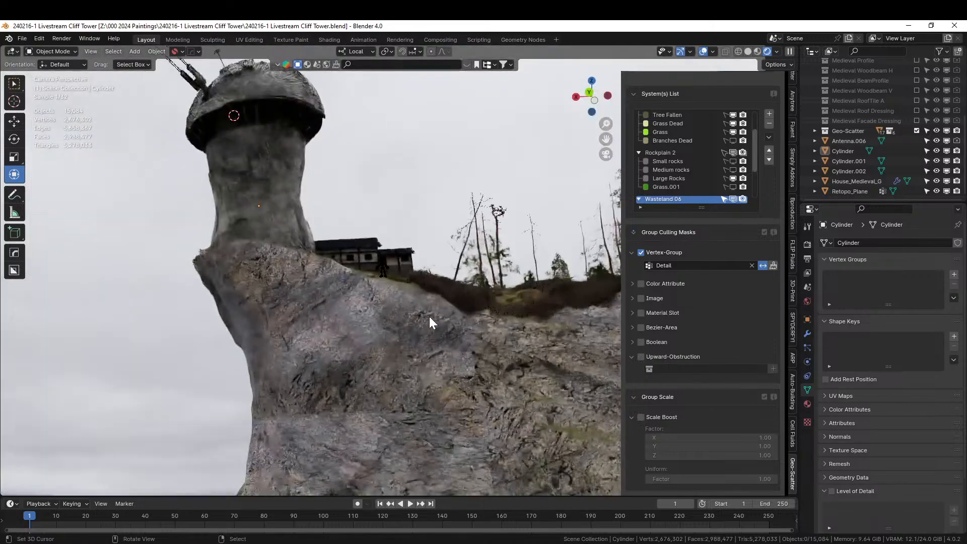
middle_click_drag(443, 324, 444, 338)
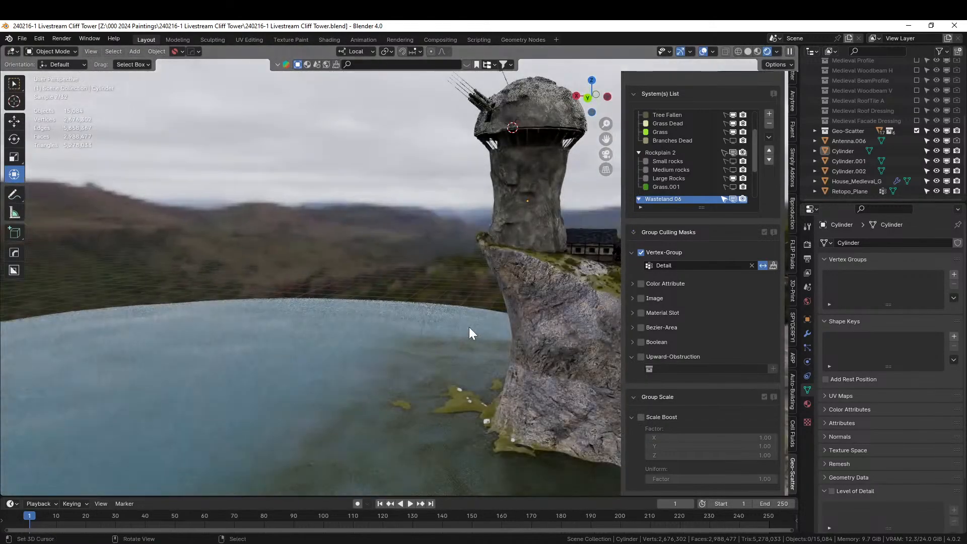
middle_click_drag(387, 328, 371, 325)
scroll(383, 392, "up", 2)
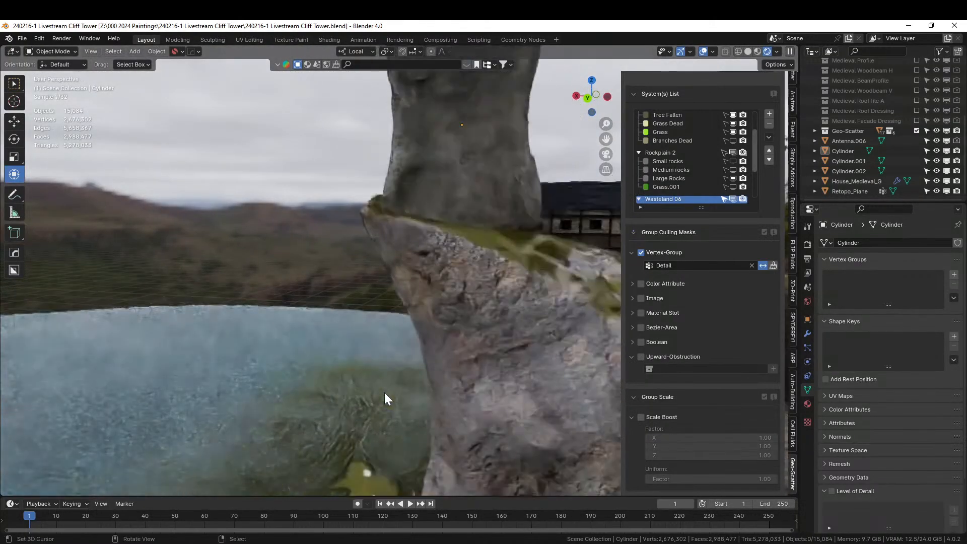
scroll(482, 369, "up", 2)
middle_click_drag(482, 370, 222, 340, "shift")
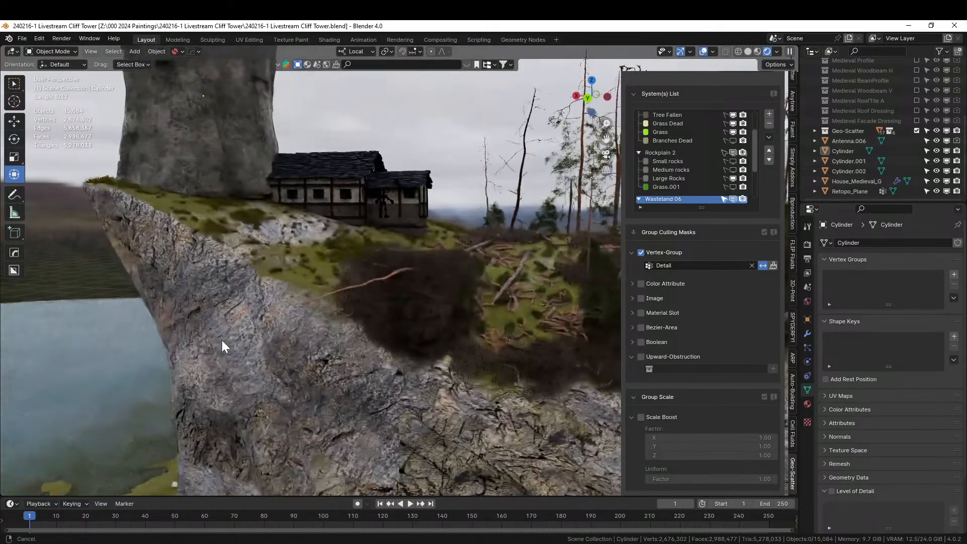
middle_click_drag(307, 305, 337, 298)
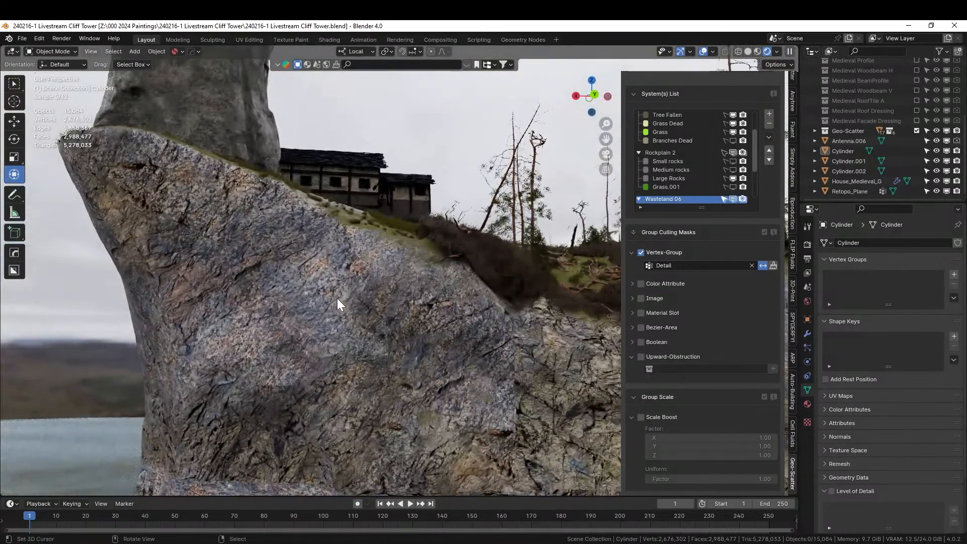
scroll(336, 298, "down", 3)
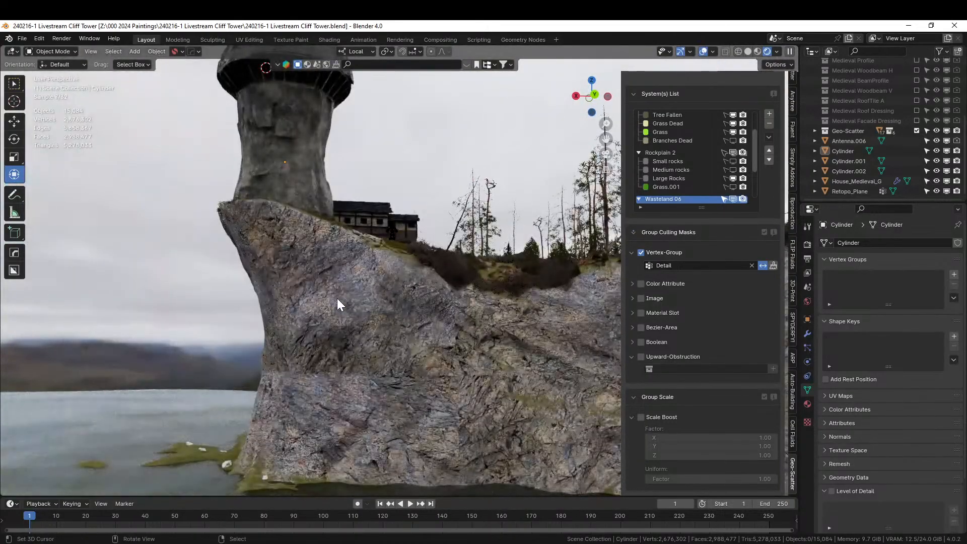
scroll(337, 298, "down", 2)
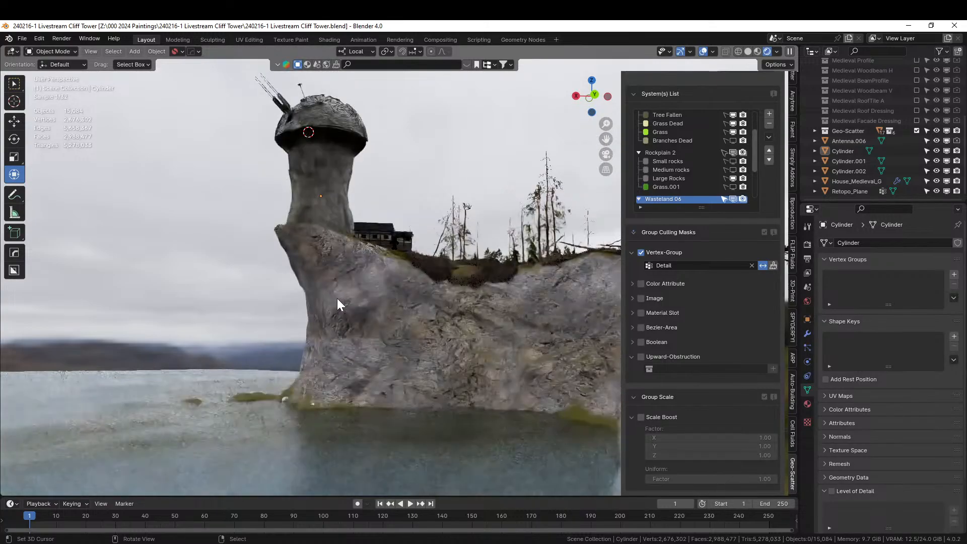
middle_click_drag(337, 298, 301, 311)
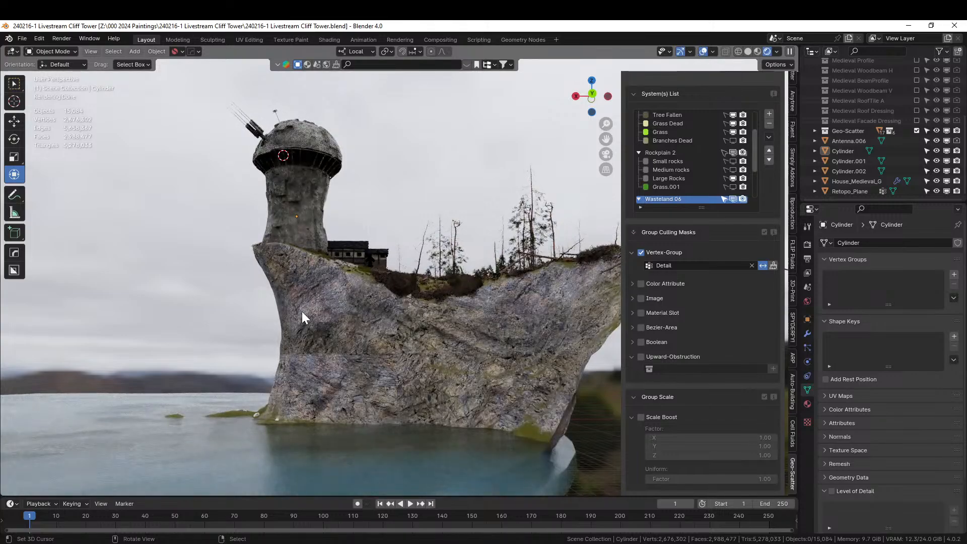
key("KP_0")
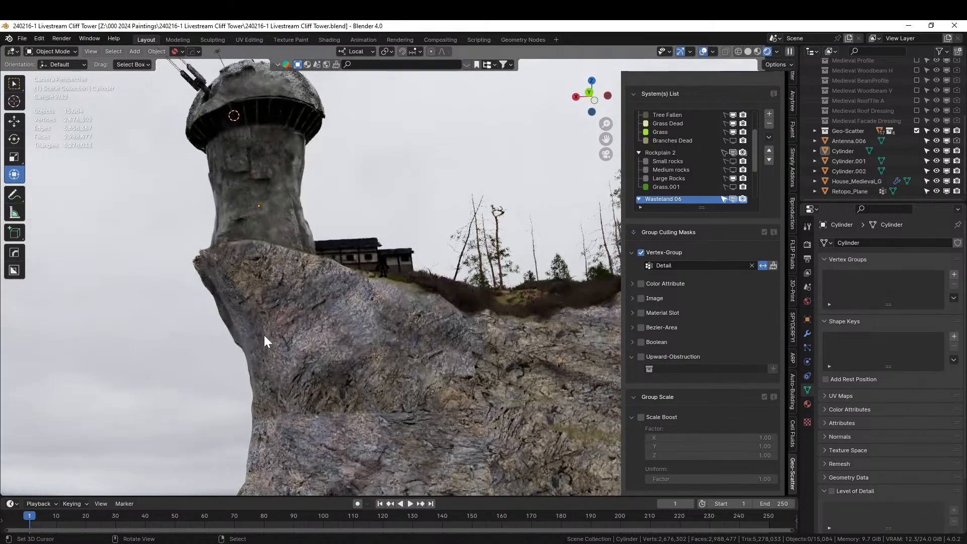
scroll(264, 335, "down", 6)
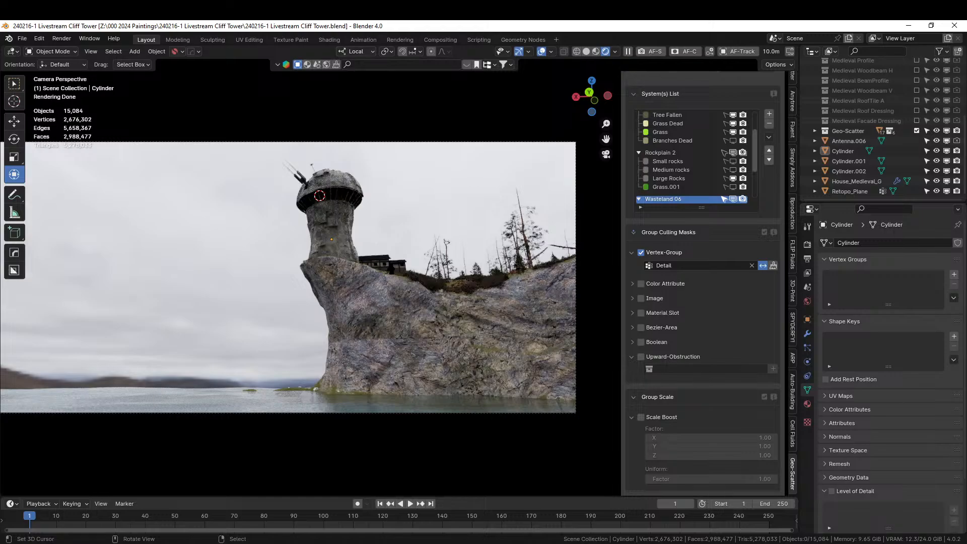
Return the viewport to solid shading and place the 3D cursor on the water in front of the cliff.
key("z")
key("6")
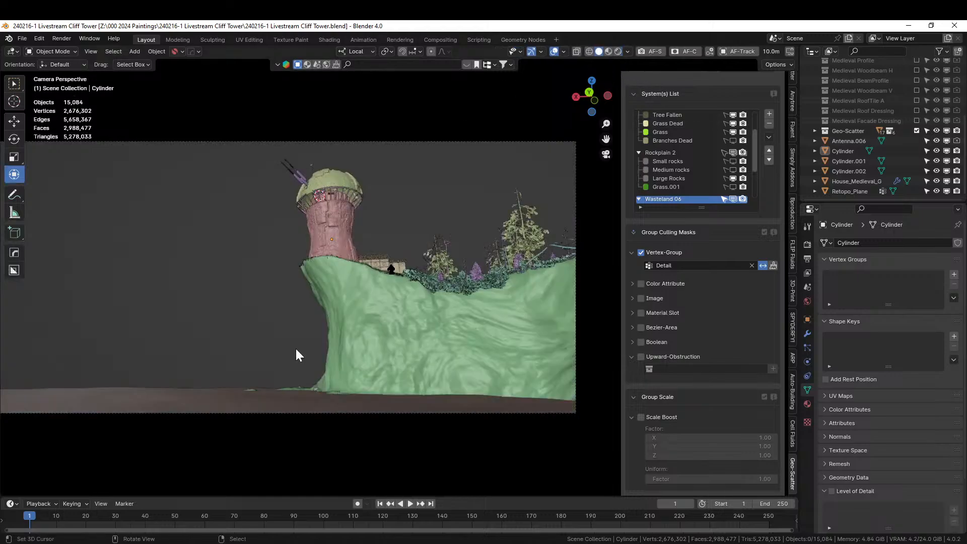
middle_click_drag(295, 347, 321, 458)
left_click(315, 291)
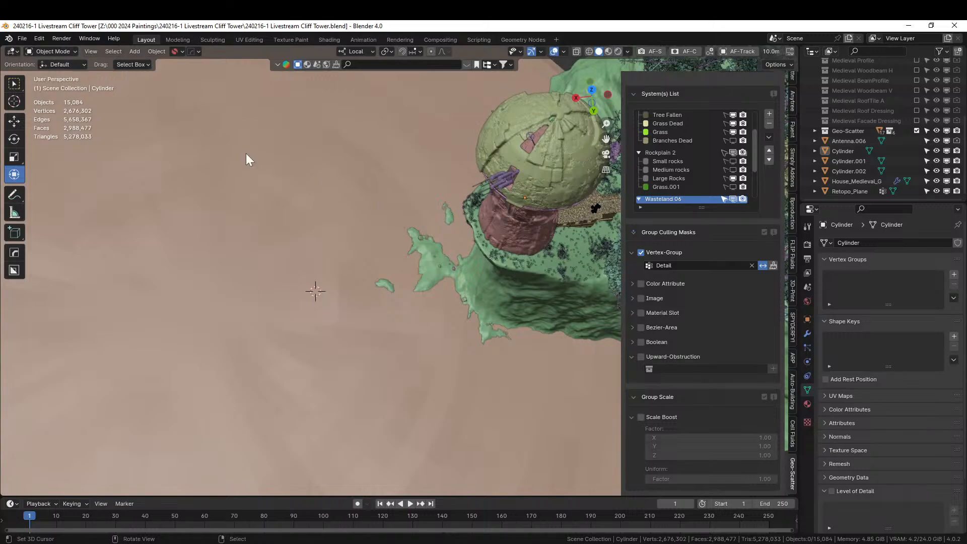
Open an asset browser beside the 3D view and show the Light Control catalog of the Seth Objects library.
left_click_drag(3, 46, 407, 151)
key("shift+F1")
key("shift+F1")
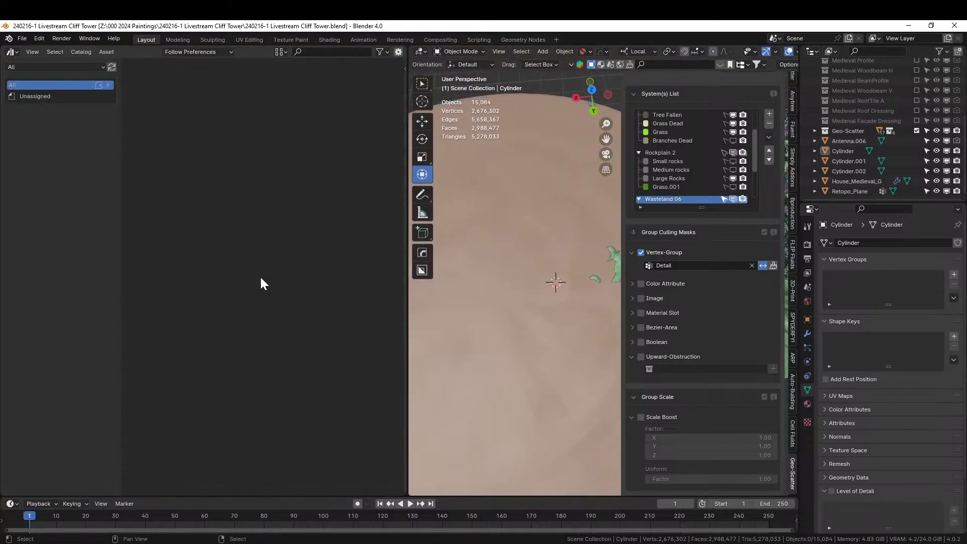
left_click(28, 67)
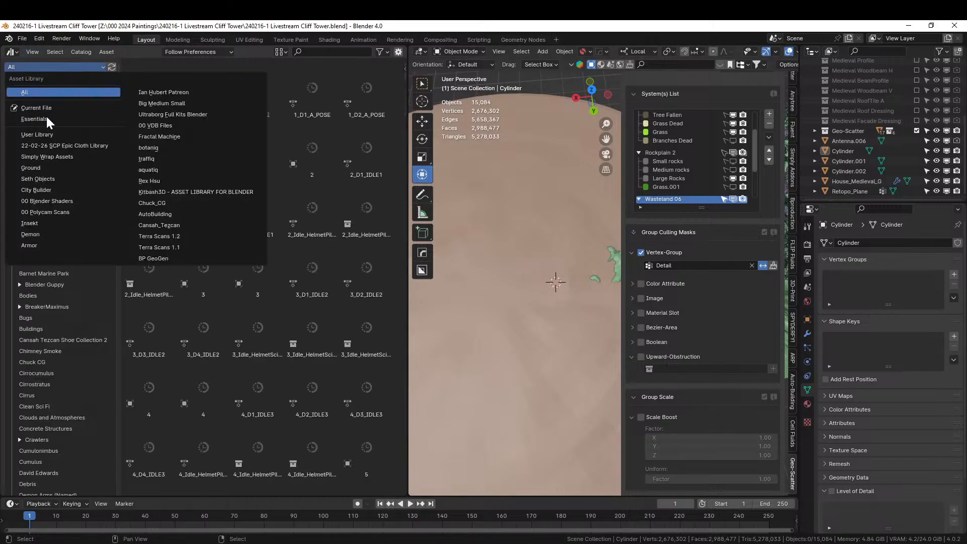
left_click(54, 180)
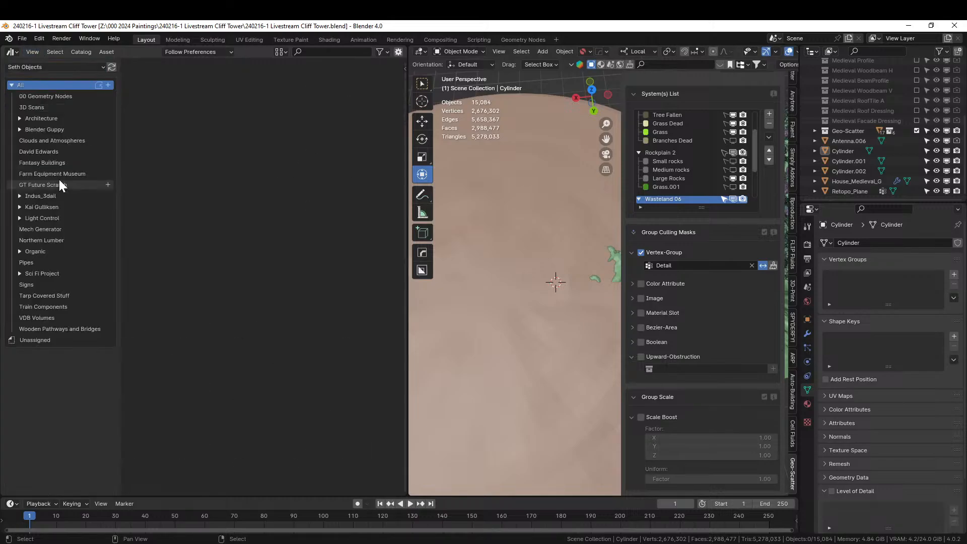
left_click(19, 217)
left_click(49, 220)
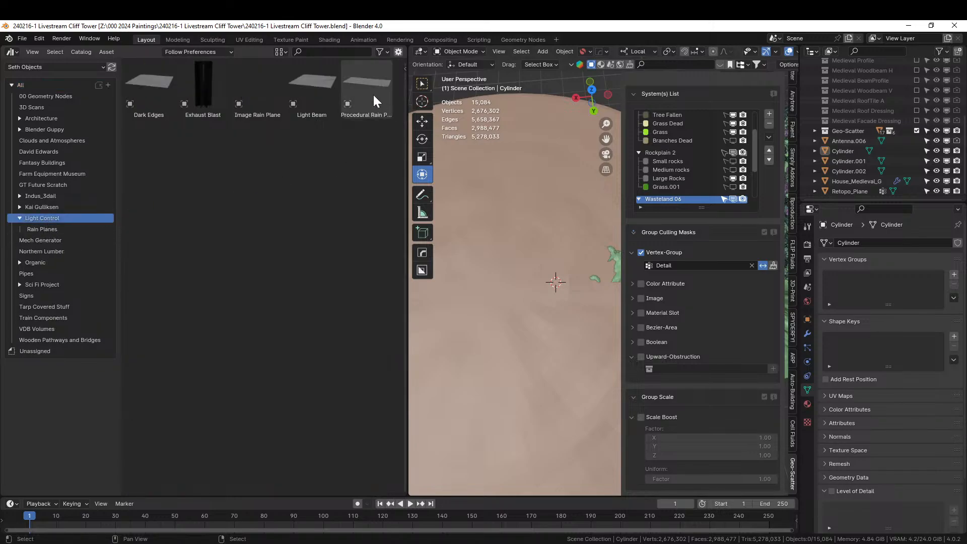
Add the Light Beam asset near the 3D cursor, clear its rotation and scale it up about 12.5 times.
left_click_drag(311, 86, 549, 288)
key("alt+r")
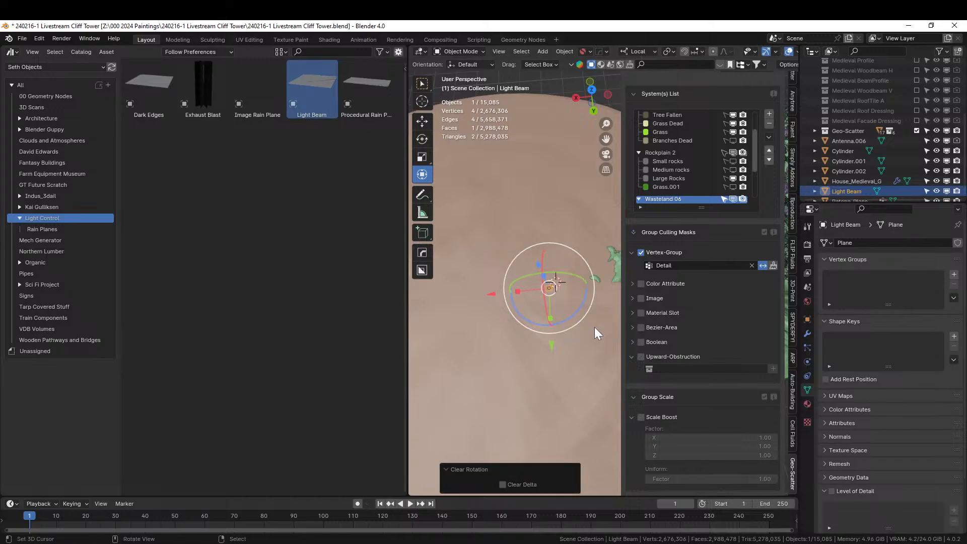
key("s")
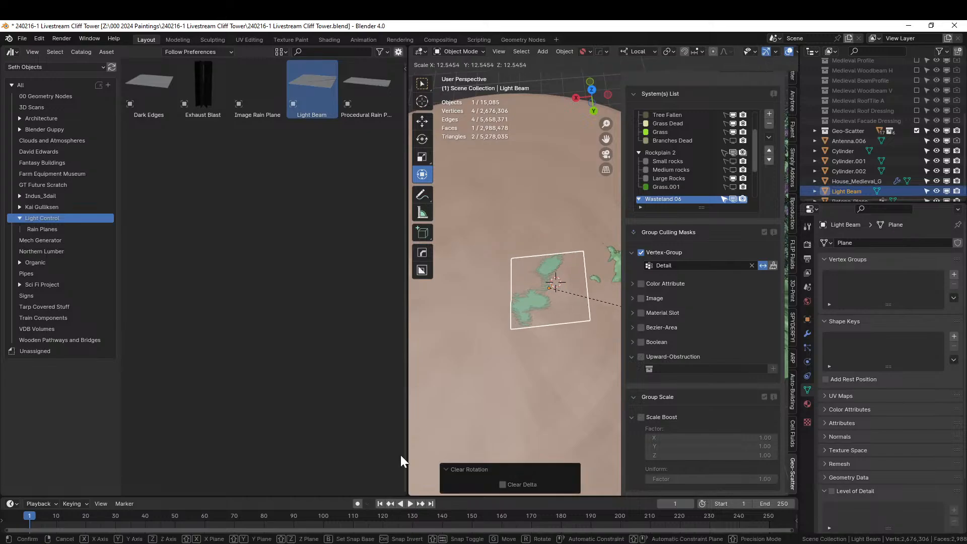
left_click(552, 384)
Stretch the light beam plane about 6.6 times along its local X axis.
scroll(554, 378, "down", 3)
key("s")
key("x")
key("x")
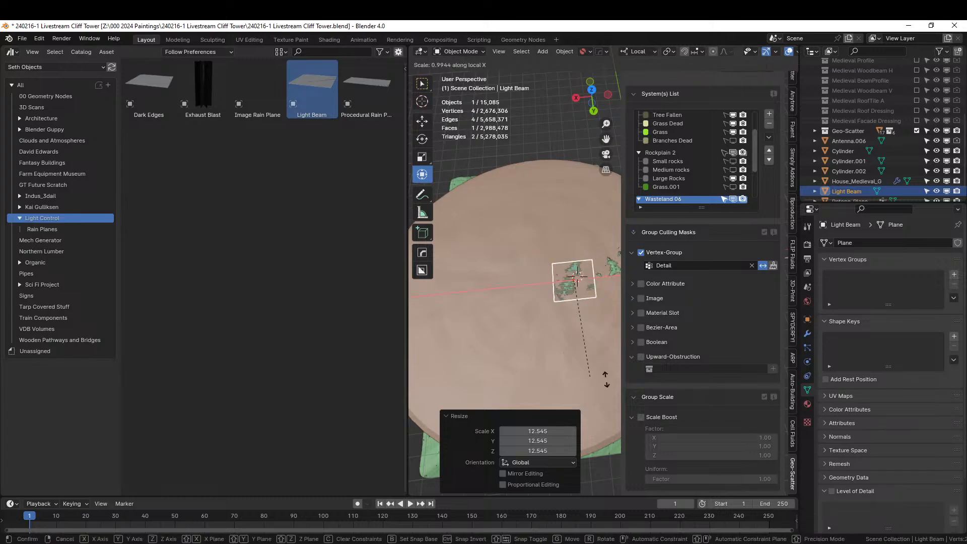
left_click(418, 468)
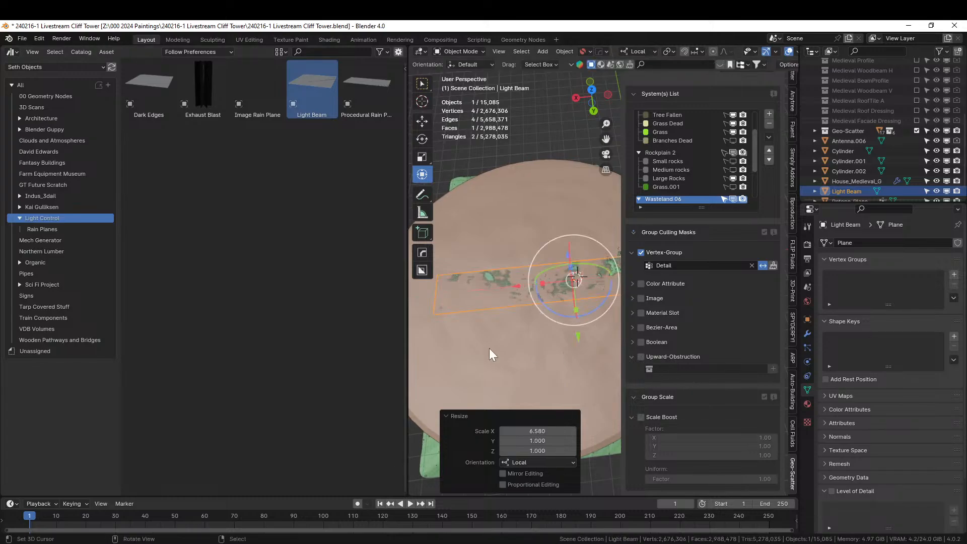
Rotate the light beam 90° about its local X axis and close the asset browser.
type("rx90")
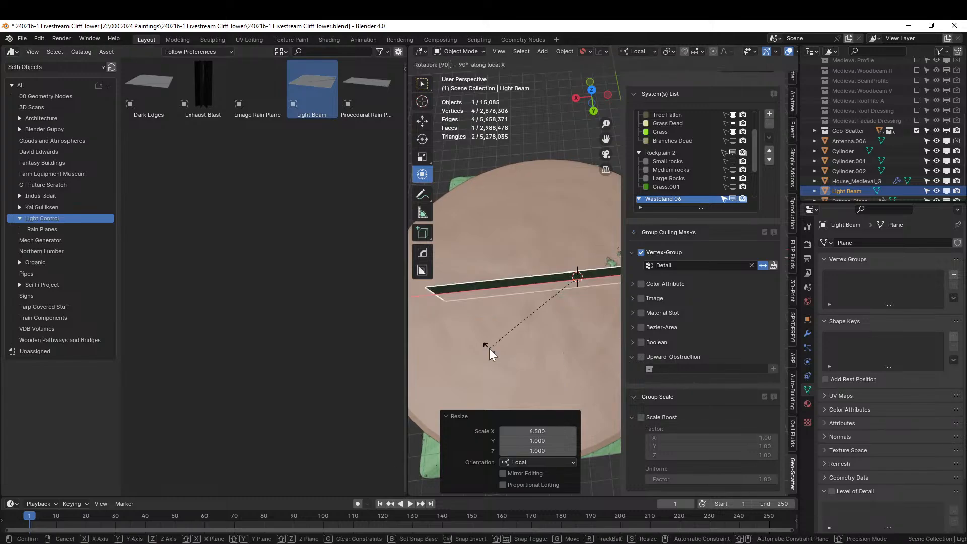
key("Return")
right_click(132, 50)
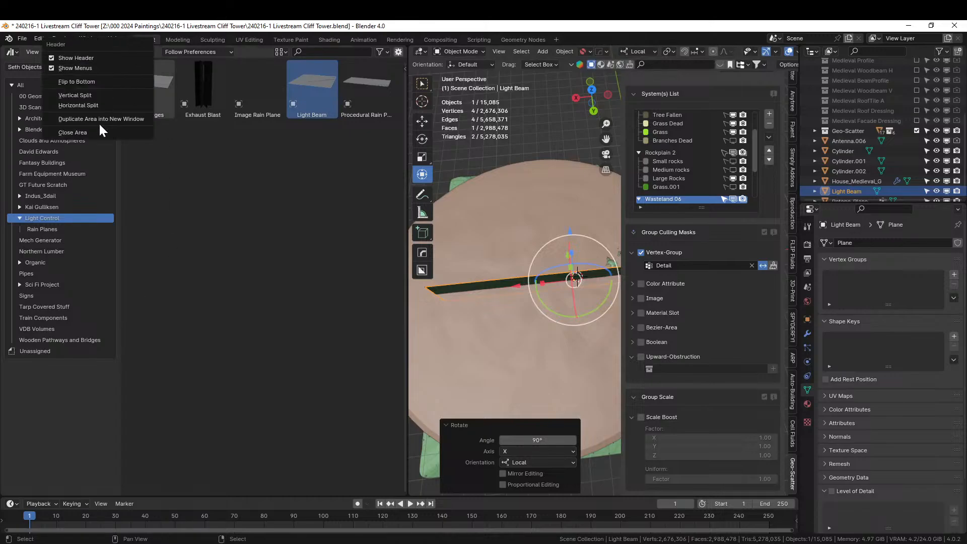
left_click(93, 129)
Tilt the light beam about 34.6° around its local Z axis and raise it about 59 m along global Z.
middle_click_drag(93, 129, 229, 75)
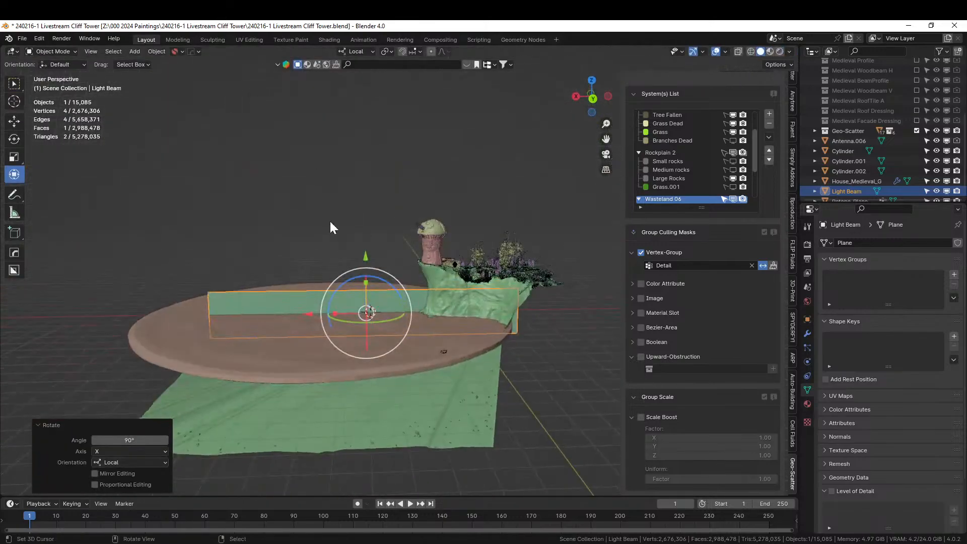
mouse_move(387, 283)
left_mouse_down()
mouse_move(402, 293)
mouse_move(398, 283)
left_mouse_up()
key("g")
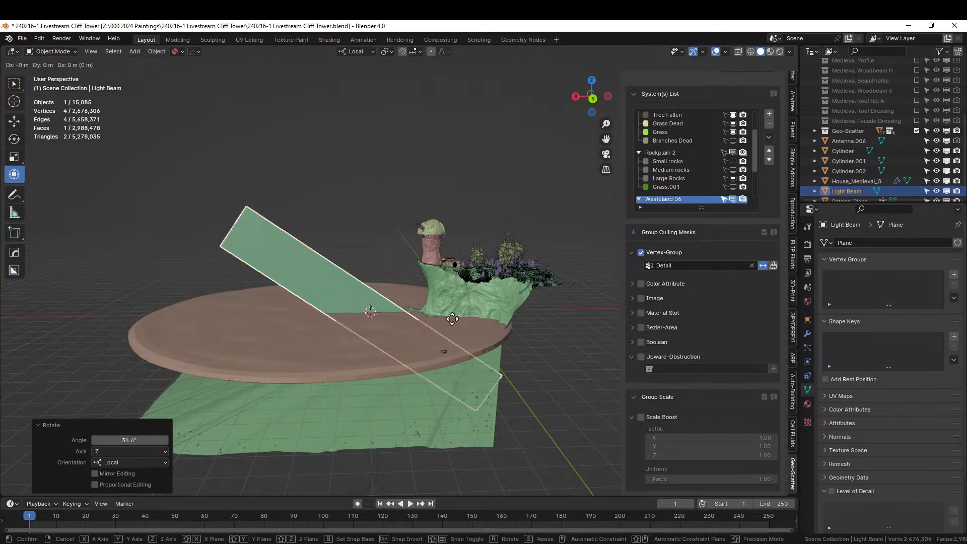
key("z")
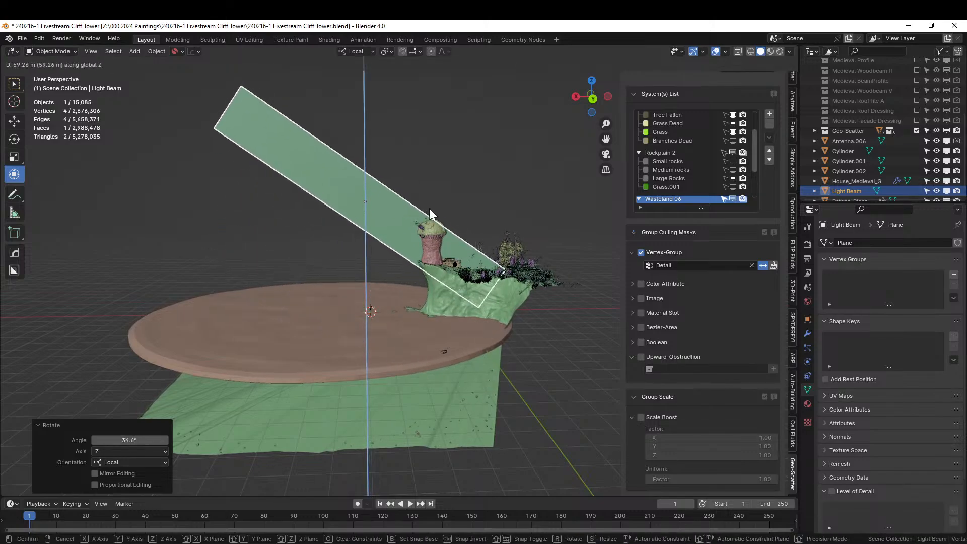
left_click(429, 207)
Widen the light beam about 1.88 times along its local Y axis and lengthen it about 1.15 times along X.
key("s")
key("y")
key("y")
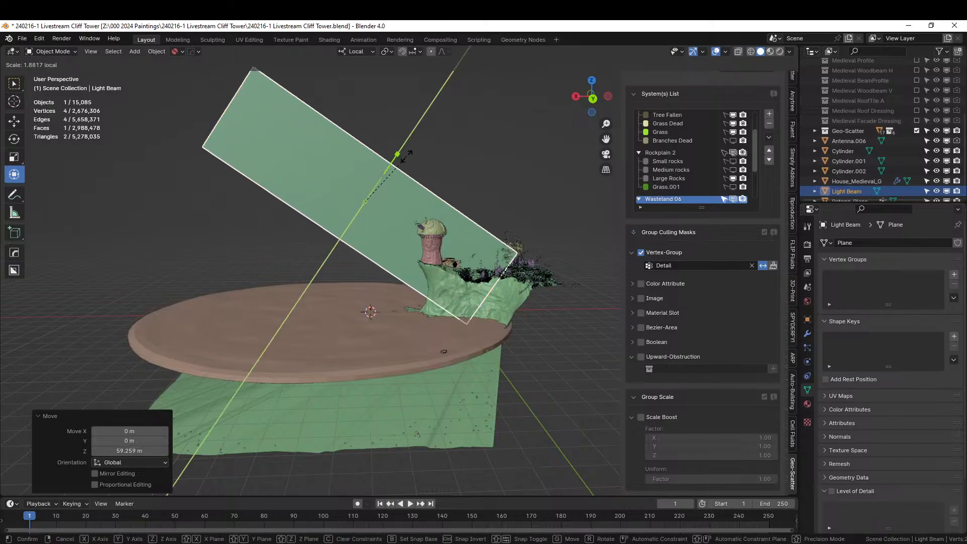
left_click(406, 156)
key("KP_0")
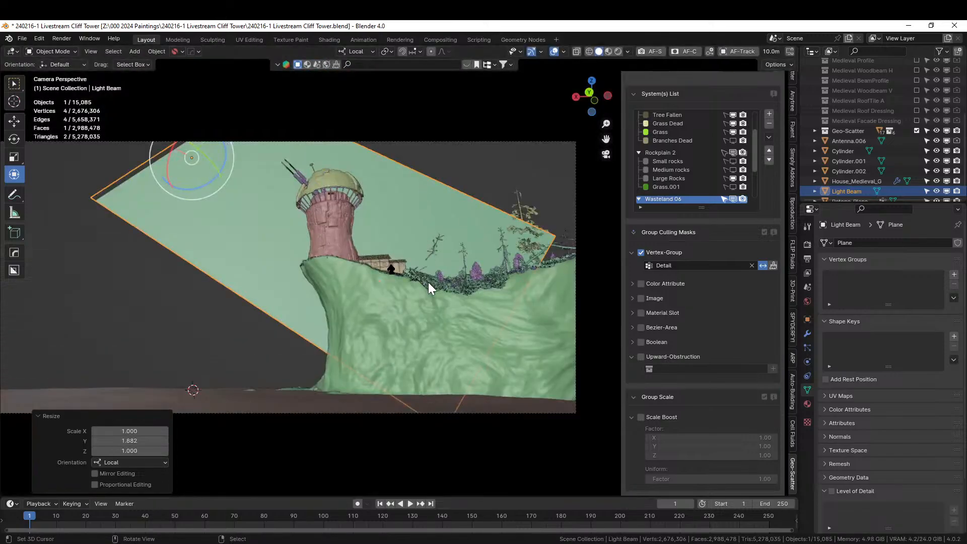
key("s")
key("x")
left_click(460, 305)
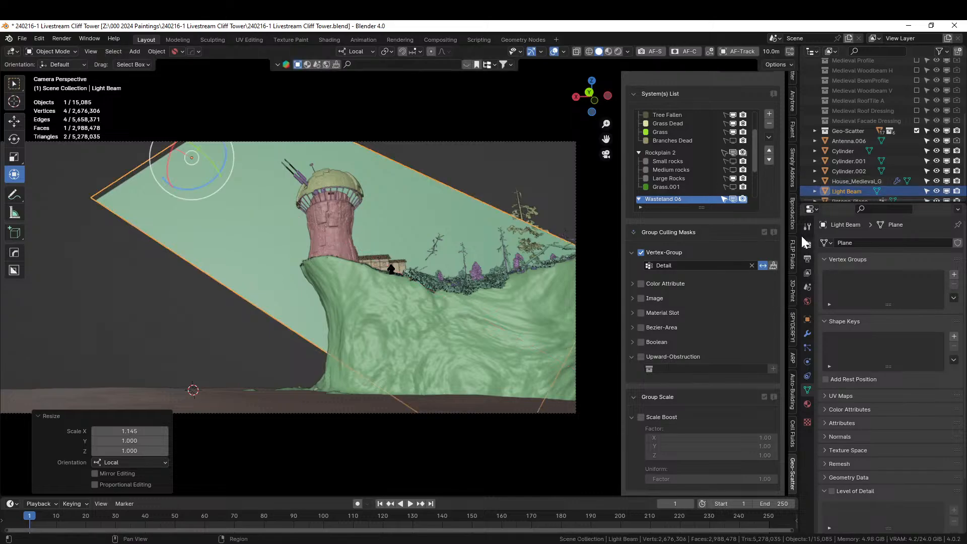
Set the scene camera's clip end to 250 m.
scroll(796, 337, "up", 2)
scroll(795, 336, "down", 10)
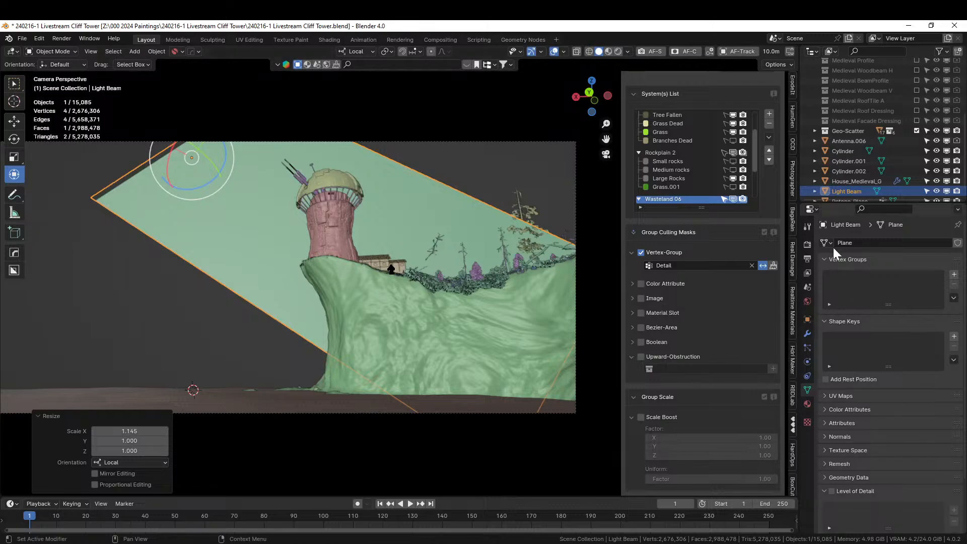
left_click(791, 176)
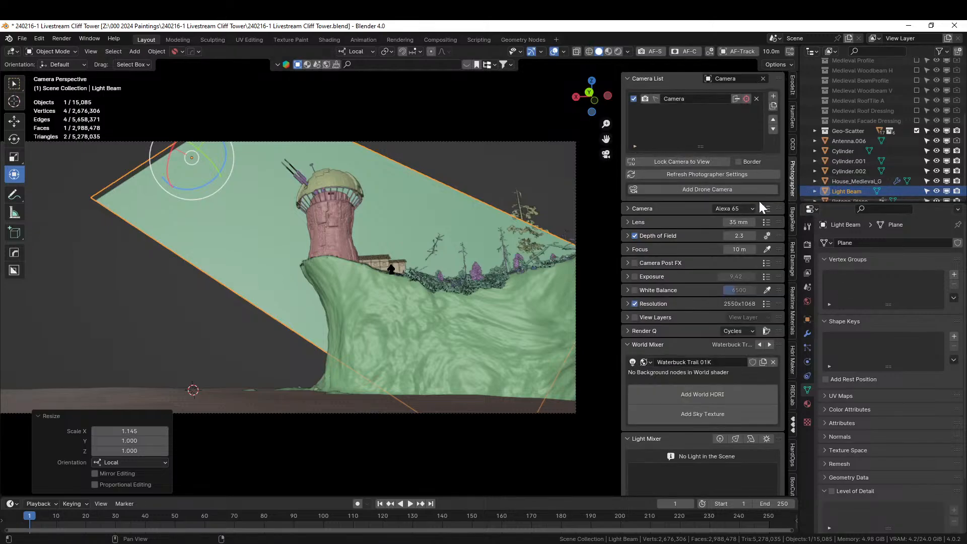
left_click(628, 208)
left_click(735, 266)
type("250")
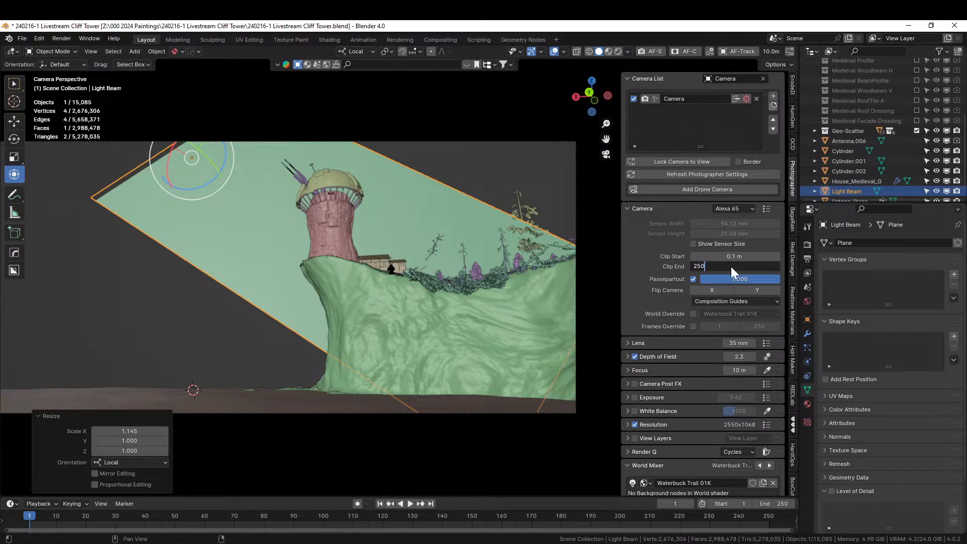
key("Return")
Save the scene file.
scroll(114, 294, "down", 3)
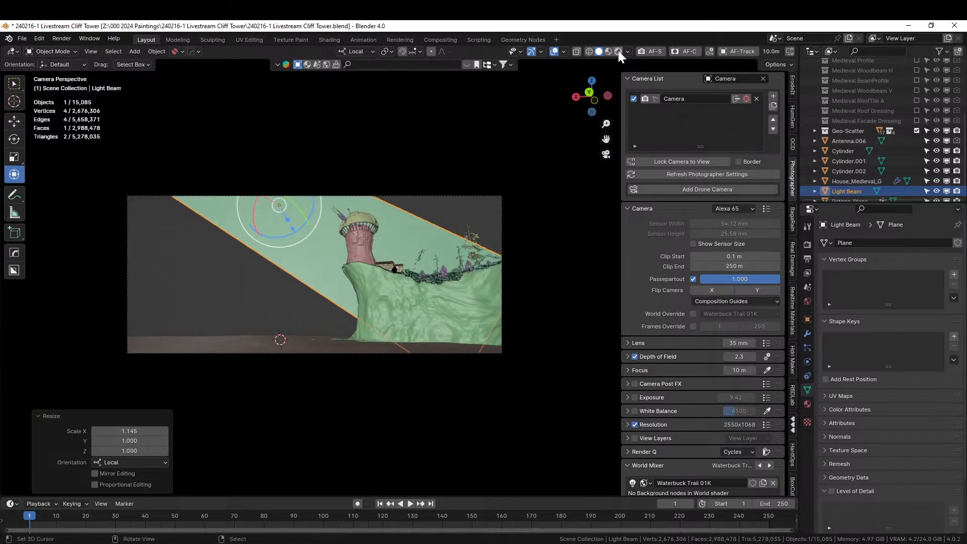
key("ctrl")
key("ctrl+s")
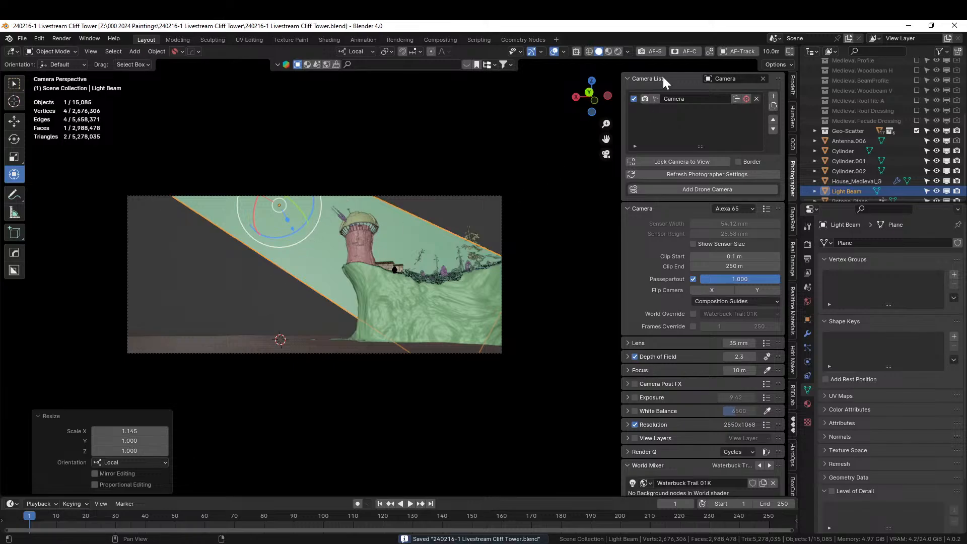
Shift the light beam sideways along its local Z axis until it stands beside the tower.
middle_click_drag(594, 151, 421, 272)
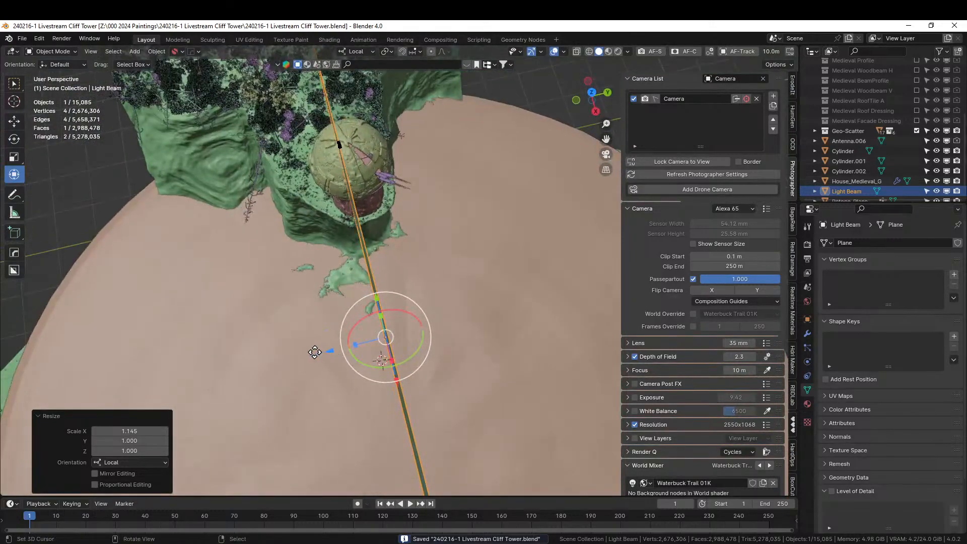
left_click_drag(329, 350, 314, 354)
left_click_drag(331, 351, 268, 369)
left_click_drag(731, 223, 730, 222)
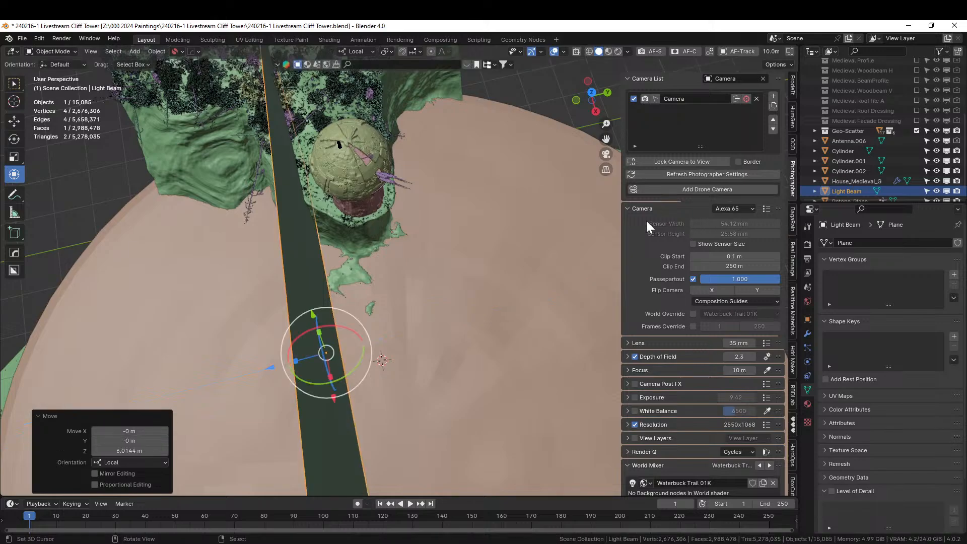
Move the light beam into the Lights collection.
middle_click_drag(508, 259, 339, 222)
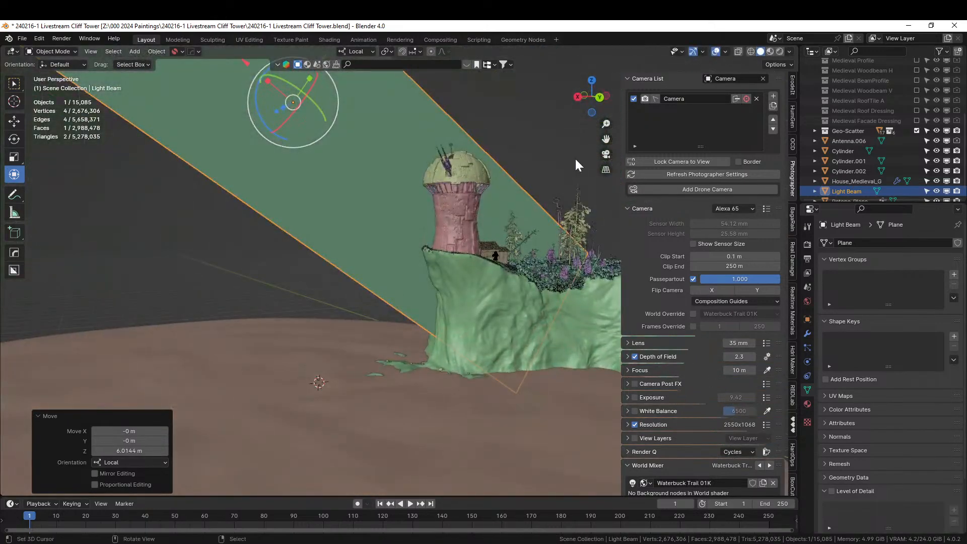
key("m")
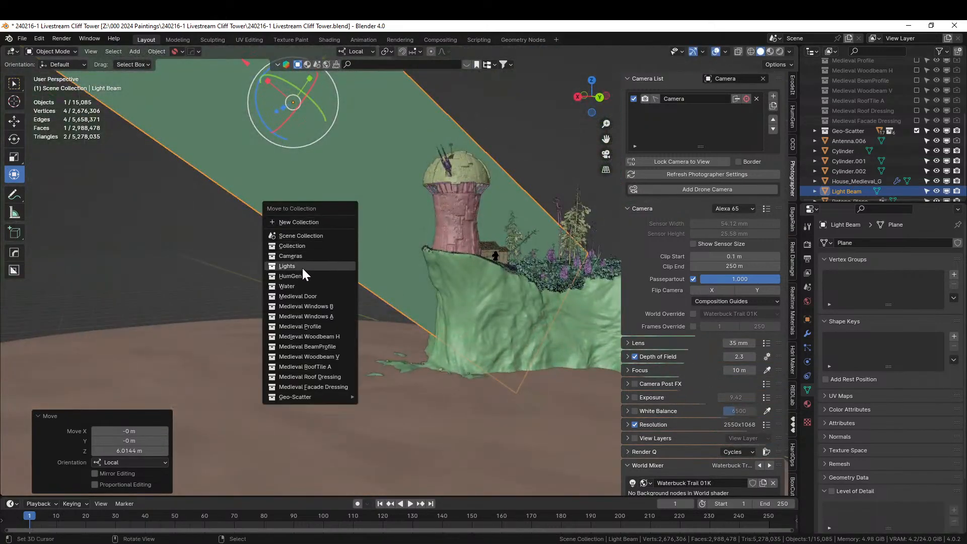
left_click(287, 265)
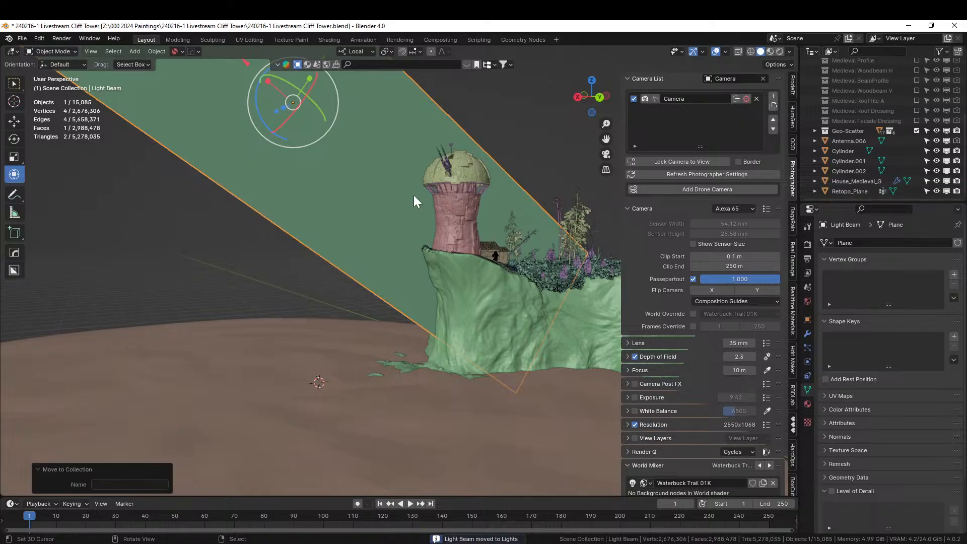
Show the scene through the camera in rendered shading with the light beam deselected.
key("KP_0")
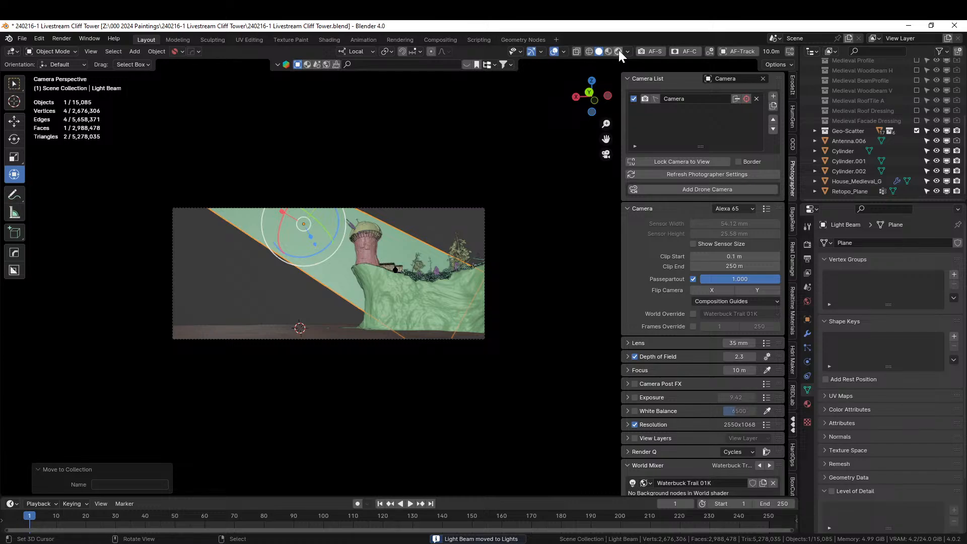
left_click(618, 51)
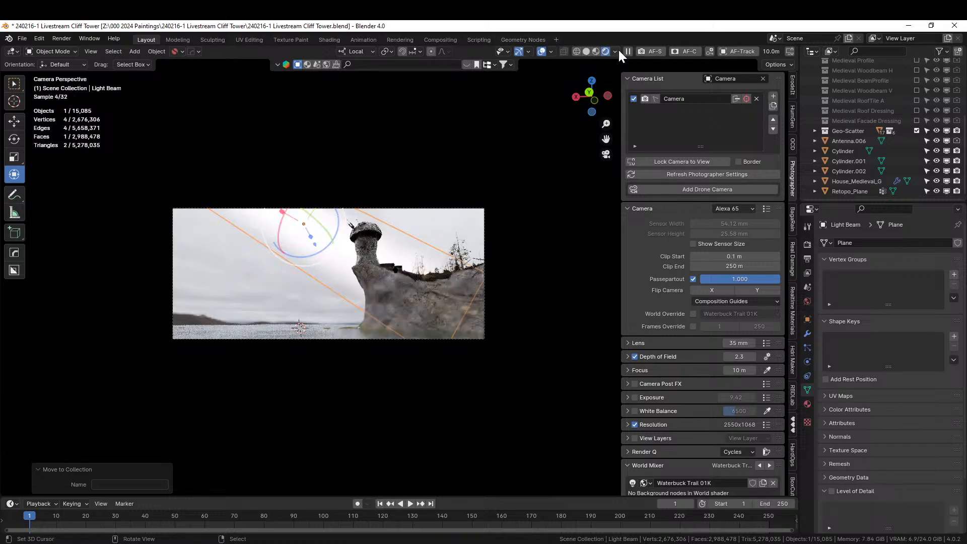
left_click(506, 111)
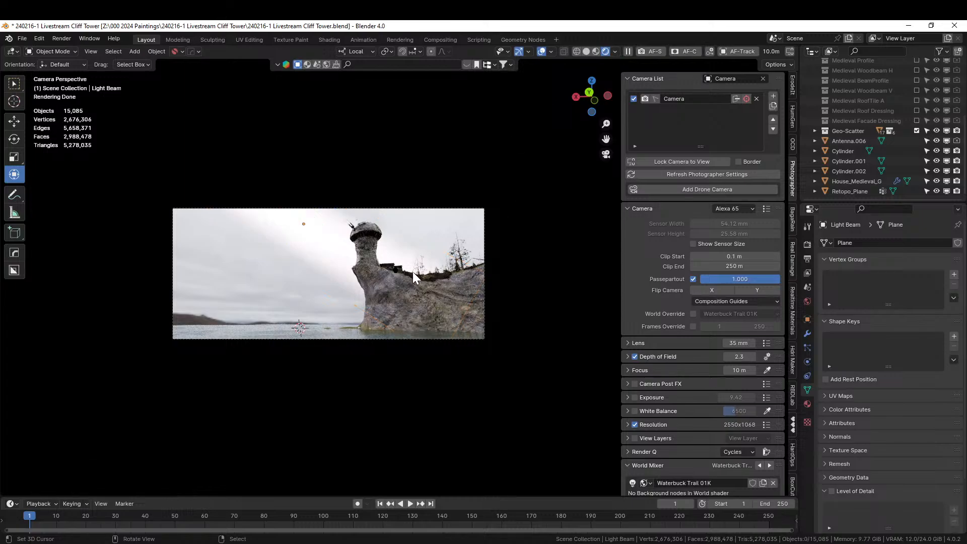
Widen the light beam about 2 times along its local Y axis and check it unselected in the rendered camera view.
left_click(317, 245)
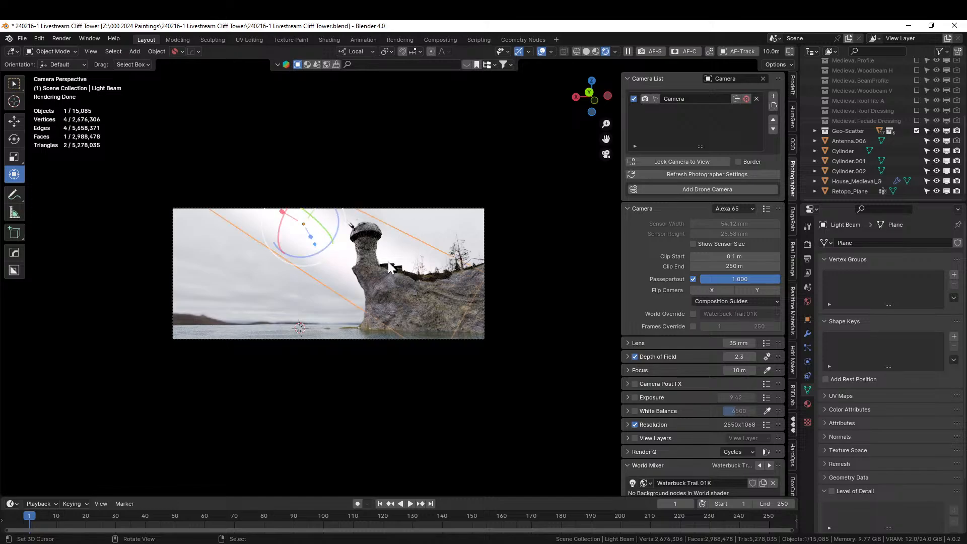
key("s")
key("y")
key("y")
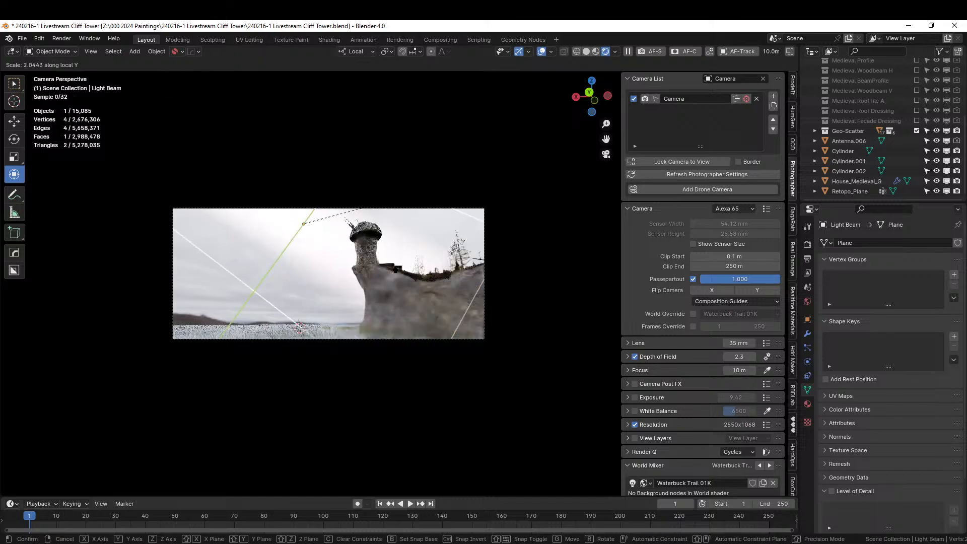
left_click(485, 187)
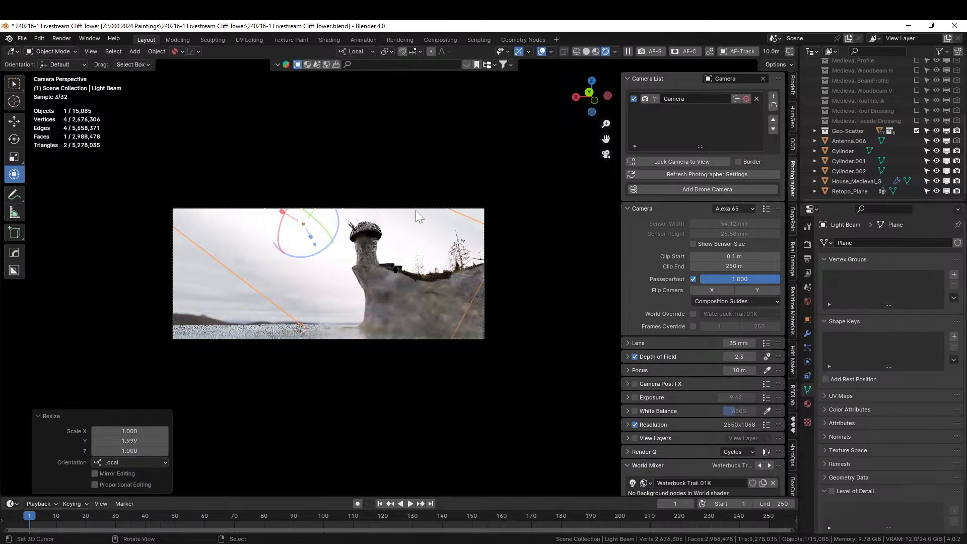
left_click_drag(338, 229, 336, 234)
left_click(567, 230)
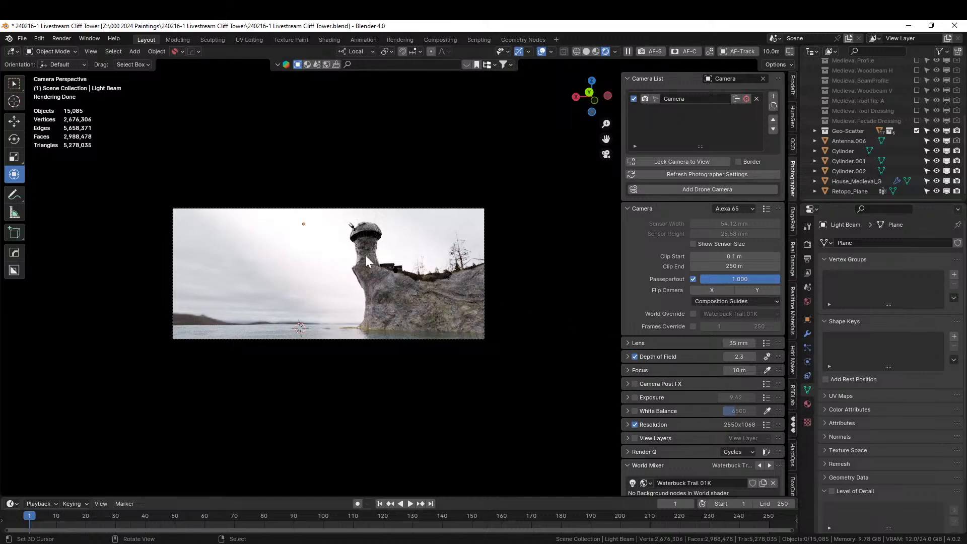
Set the Value of the Light Beam material's Hue/Saturation/Value color to 1.5 and deselect the beam.
right_click(318, 236)
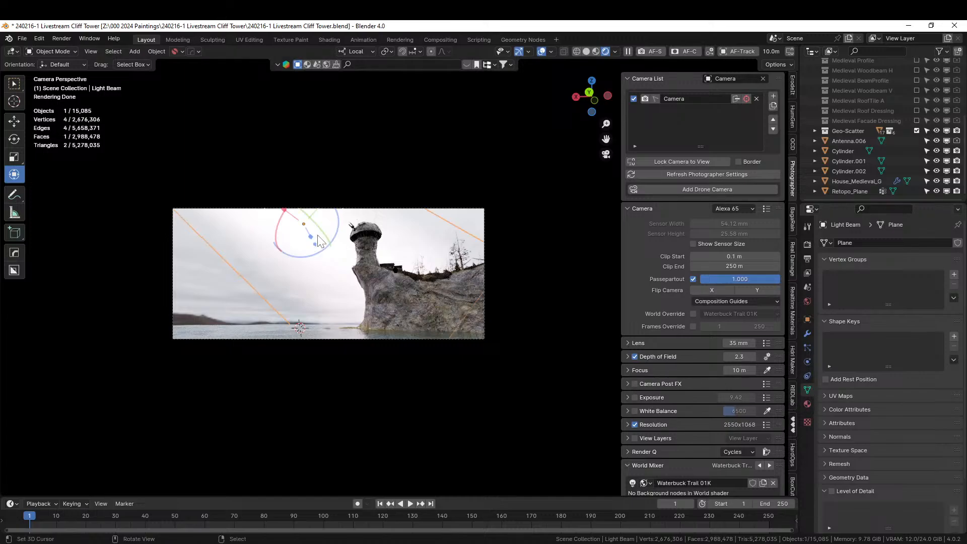
left_click(808, 403)
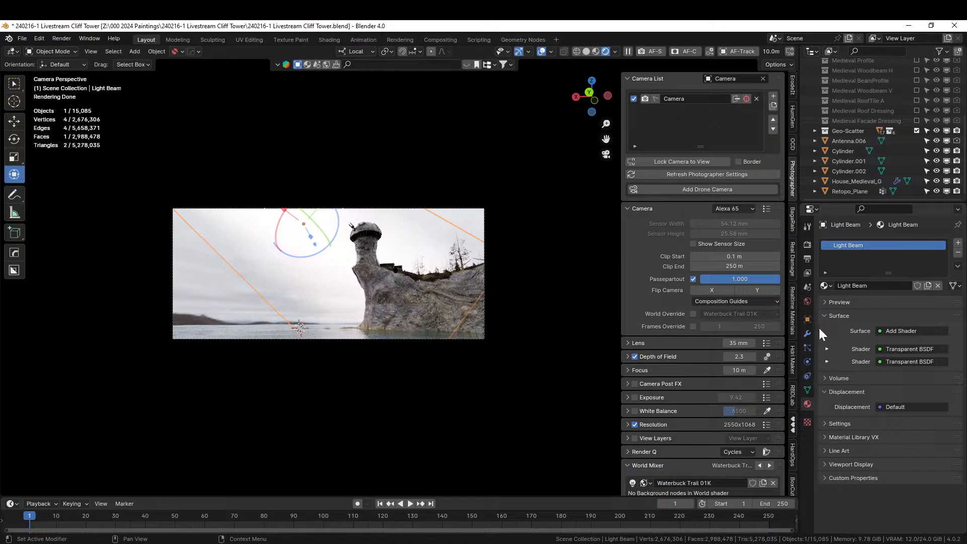
left_click(826, 349)
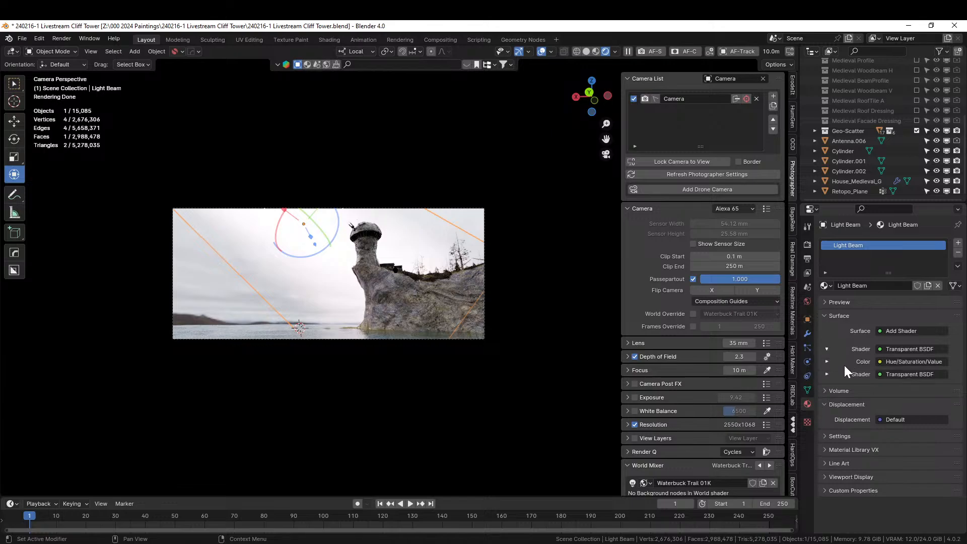
left_click(826, 361)
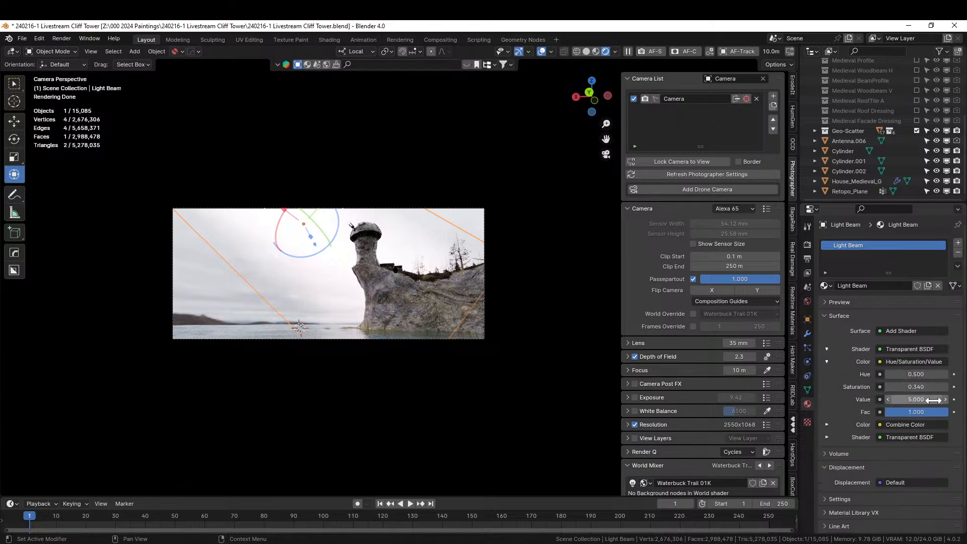
left_click(916, 400)
type("1.5")
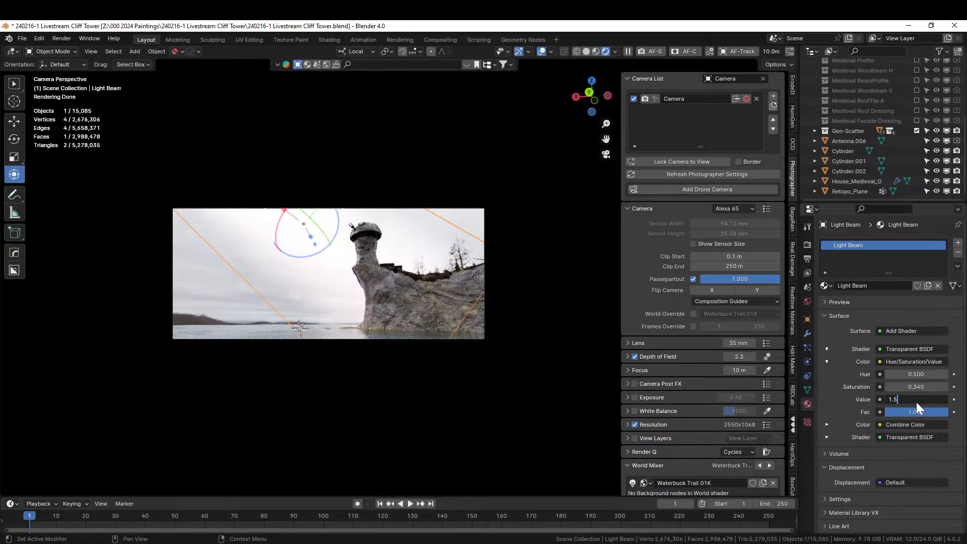
key("Return")
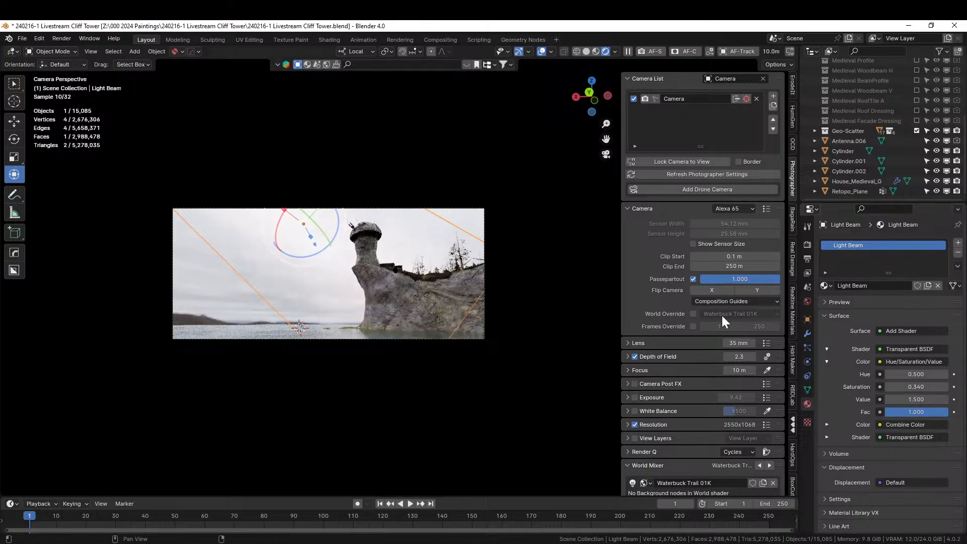
left_click(571, 211)
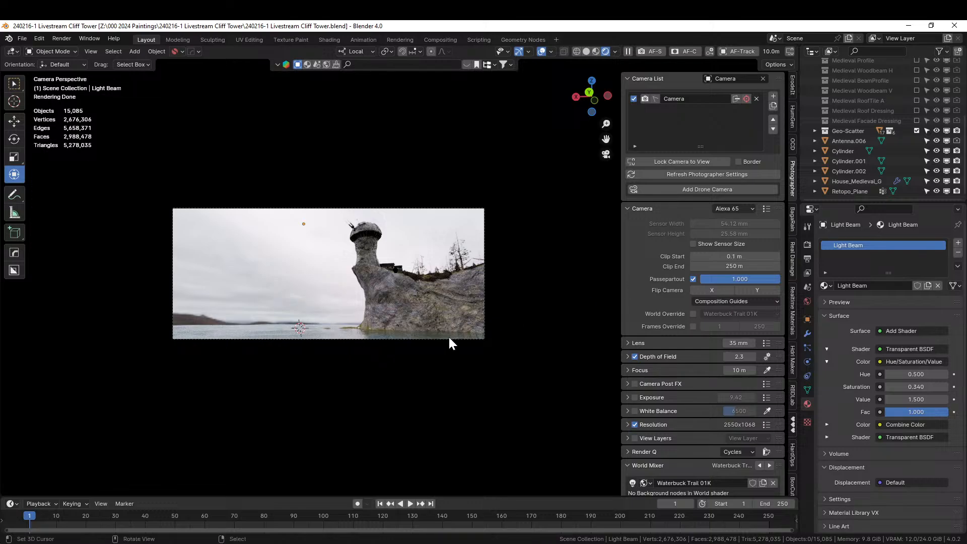
Place the 3D cursor in the lower right corner of the camera frame and show the scene in solid shading.
left_click(479, 334)
key("z")
mouse_move(456, 362)
middle_mouse_down()
mouse_move(502, 429)
mouse_move(361, 395)
mouse_move(359, 385)
mouse_move(348, 413)
mouse_move(369, 410)
mouse_move(302, 328)
middle_mouse_up()
scroll(502, 435, "down", 4)
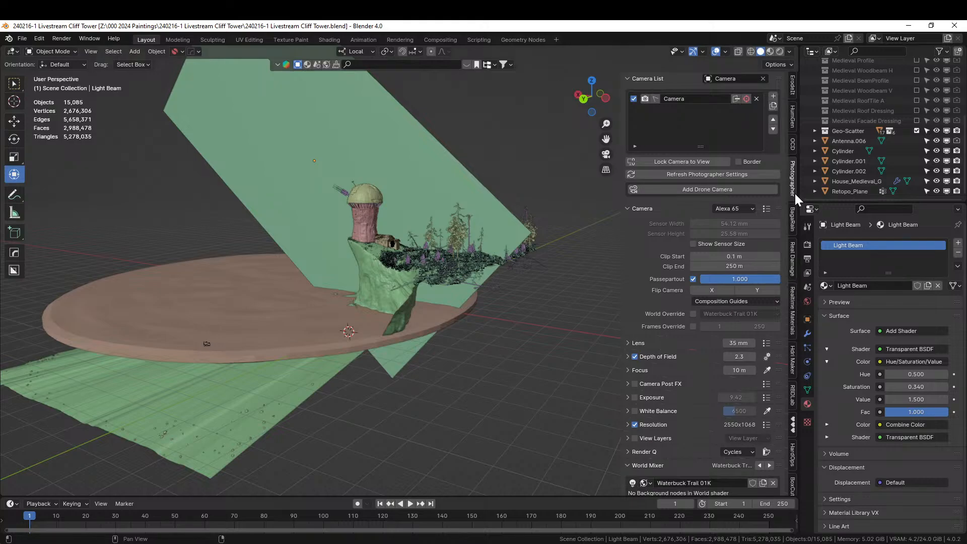
Spawn the botaniq asset Rock_Granite-Photoscan_F from the rocks category as an editable object, with the search filter cleared.
scroll(794, 192, "up", 6)
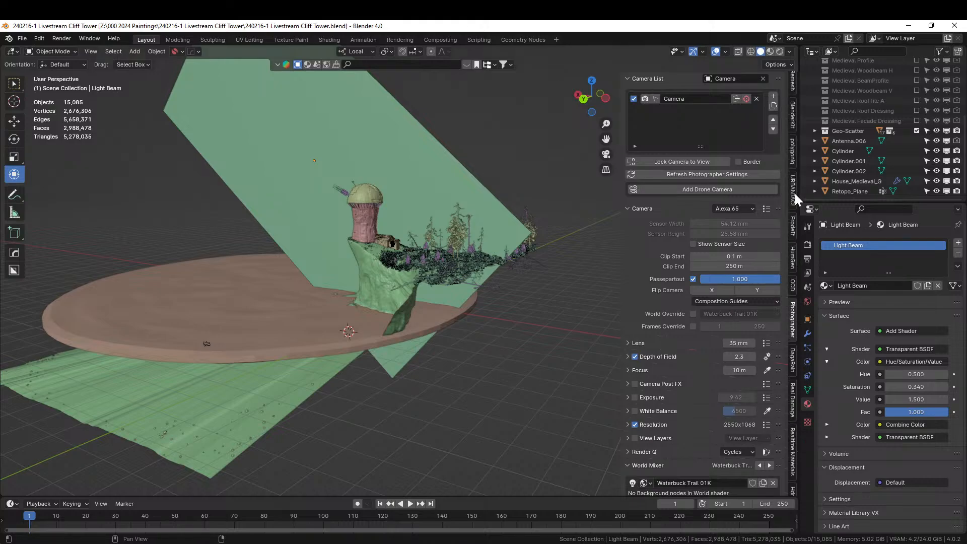
left_click(791, 155)
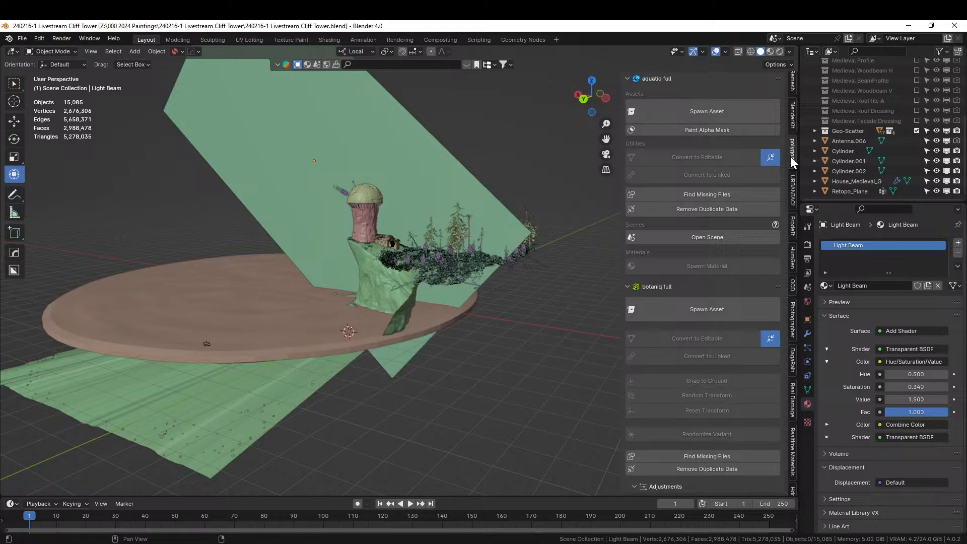
left_click(703, 314)
left_click(695, 345)
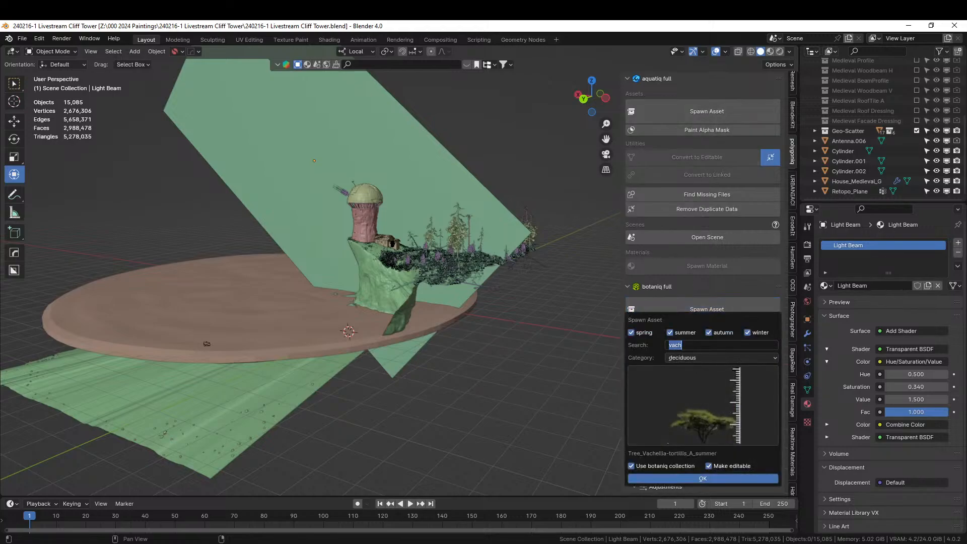
key("BackSpace")
key("Return")
left_click(693, 357)
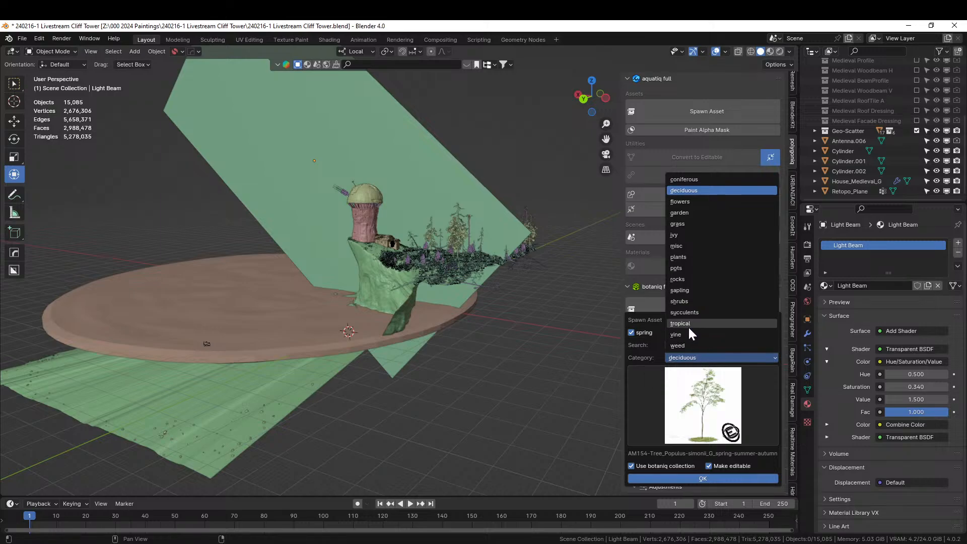
left_click(689, 280)
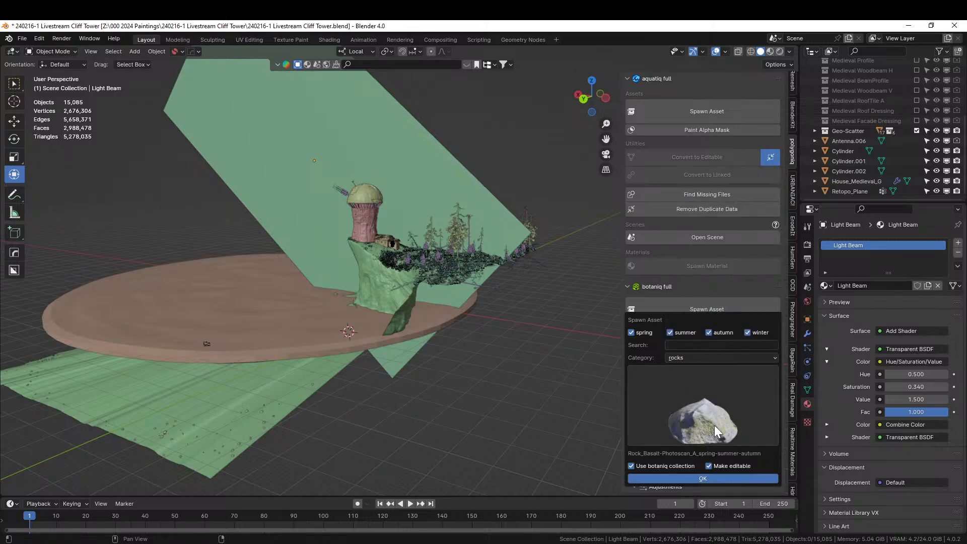
left_click(714, 425)
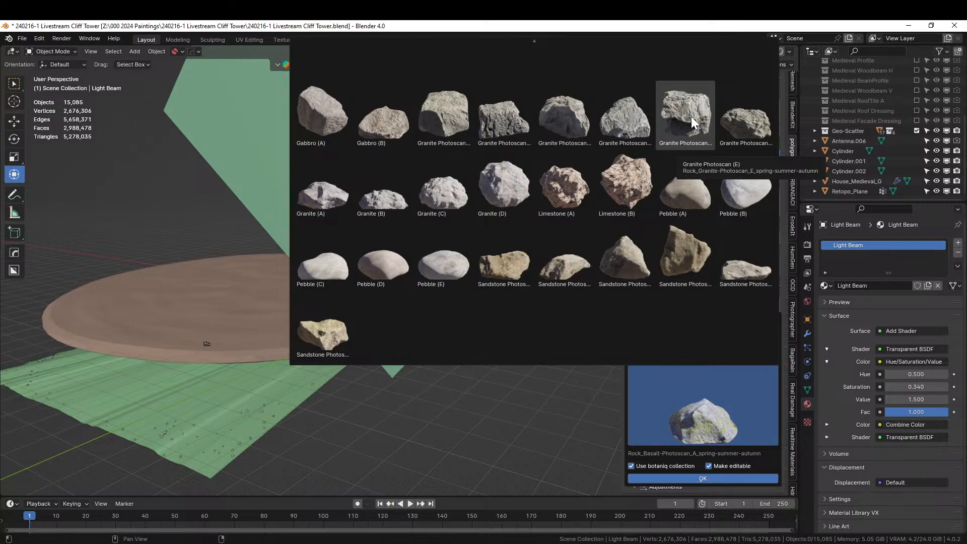
left_click(740, 116)
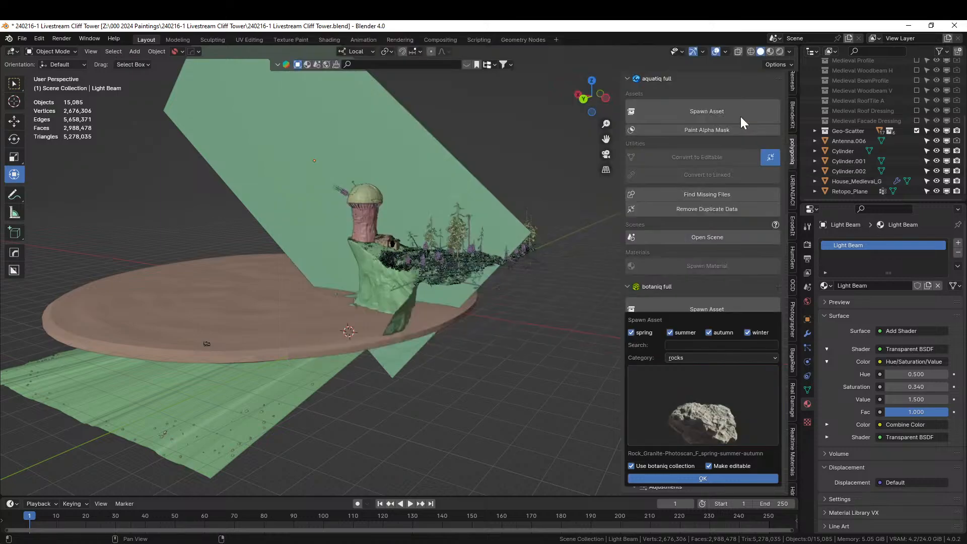
left_click(692, 478)
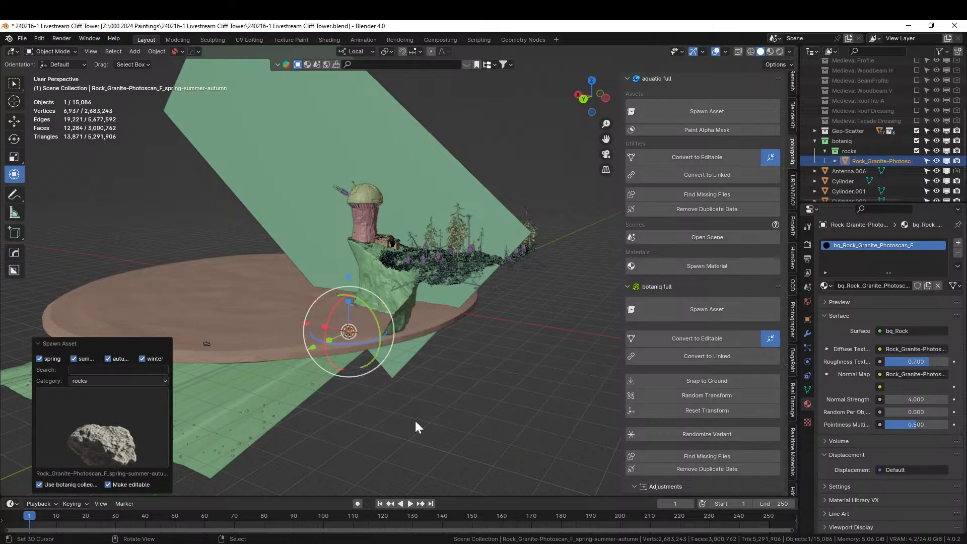
Scale the granite rock up about 7.6 times and lower it about 2.07 m along its local Z axis.
key("s")
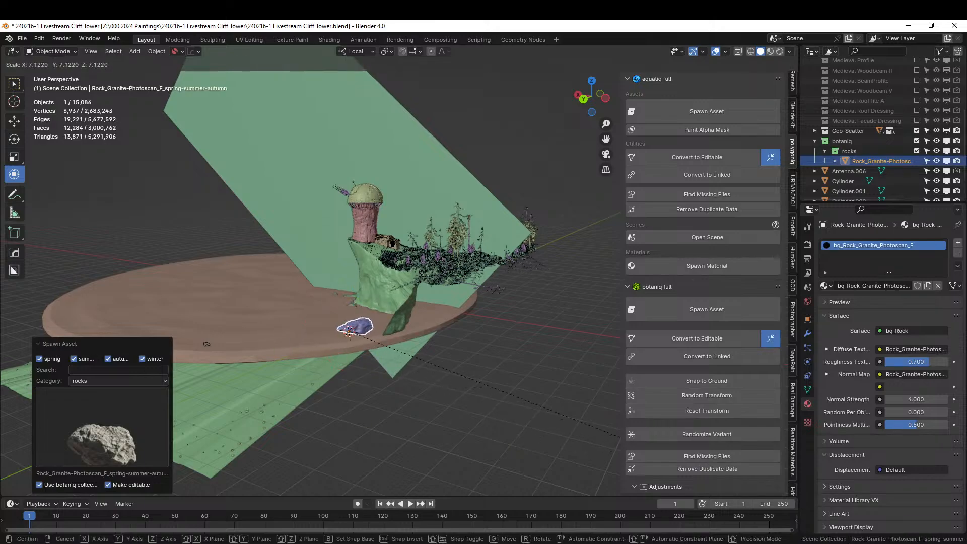
left_click(7, 51)
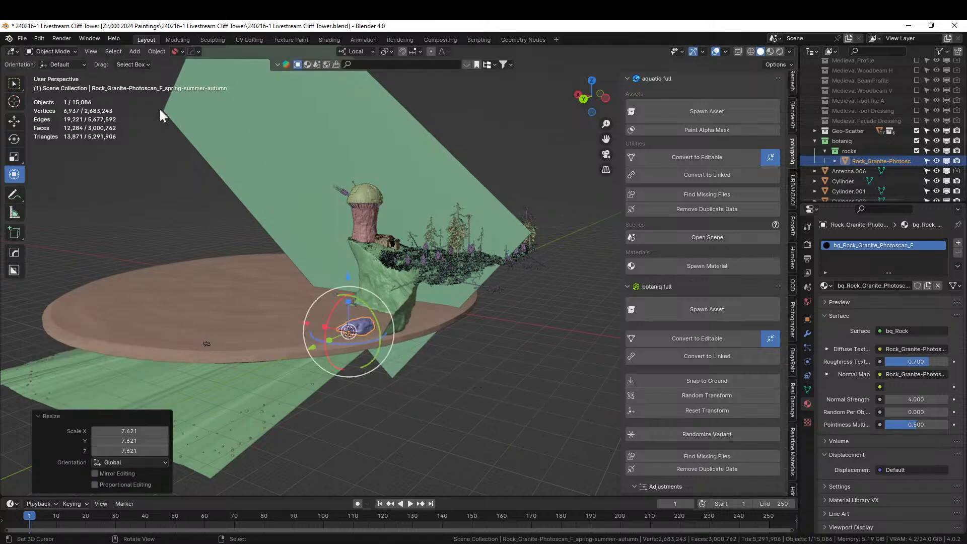
key("KP_0")
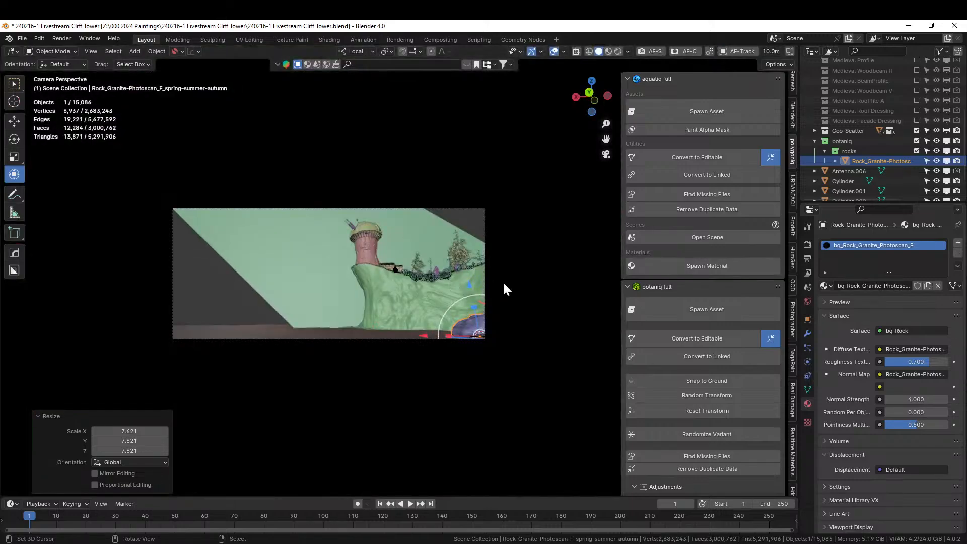
key("g")
key("z")
key("z")
left_click(506, 290)
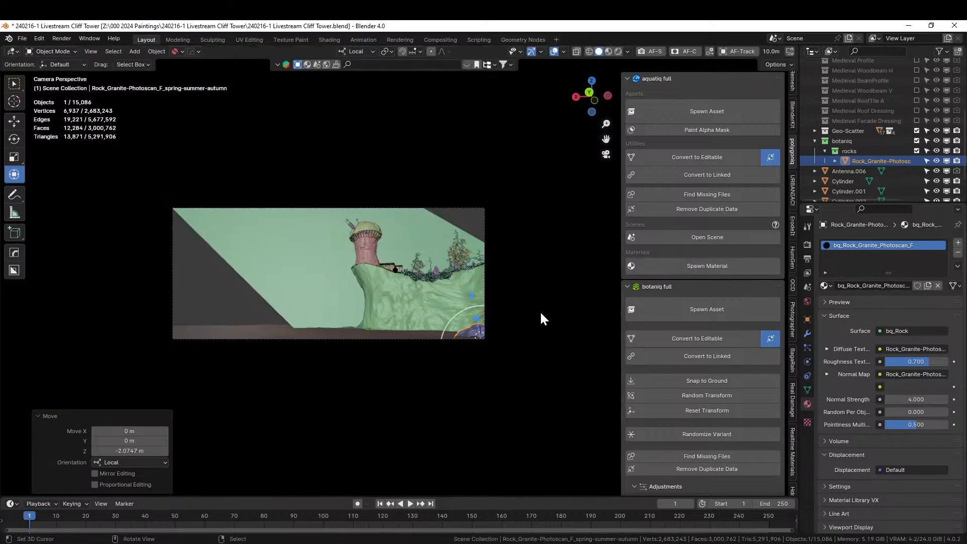
Move the rock about -14.4 m along local X, then in top view about 36.2 m in X and 35.6 m in Y towards the camera.
key("g")
key("x")
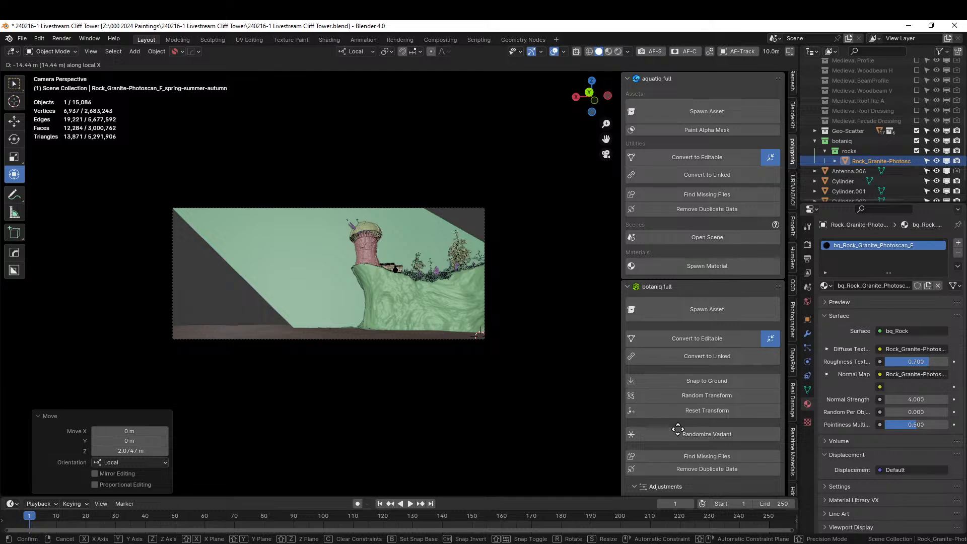
left_click(678, 428)
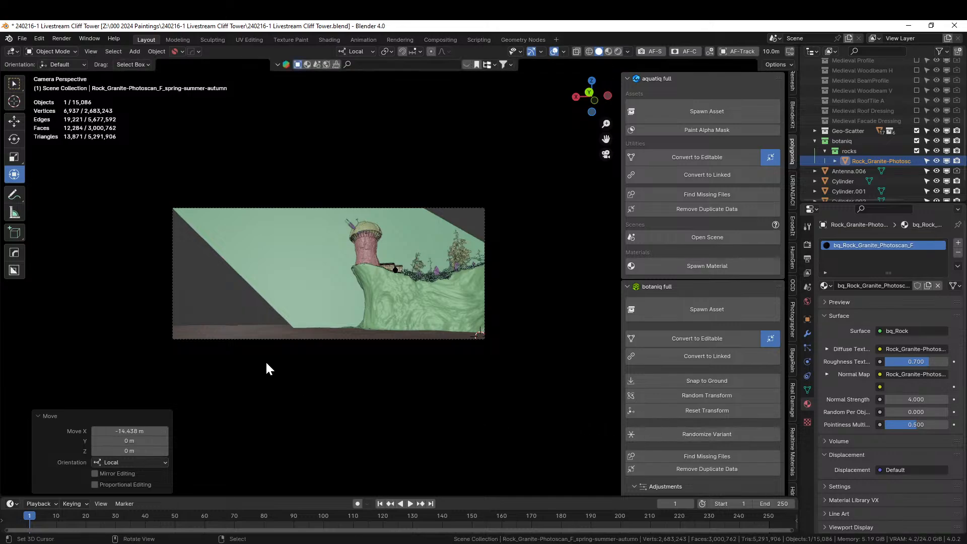
scroll(388, 331, "down", 2)
middle_click_drag(388, 331, 400, 398)
scroll(401, 398, "down", 5)
scroll(436, 376, "down", 2)
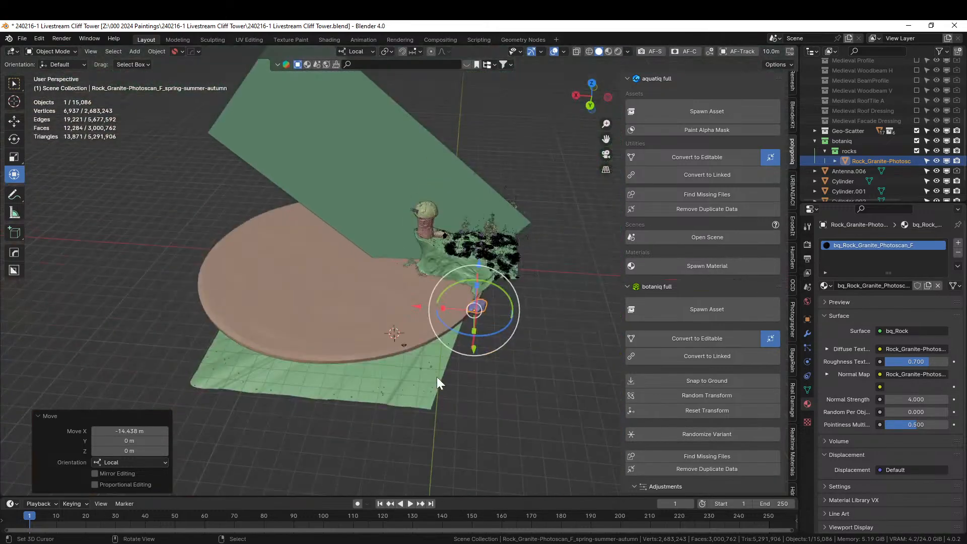
key("KP_7")
left_click_drag(366, 237, 425, 179)
key("KP_0")
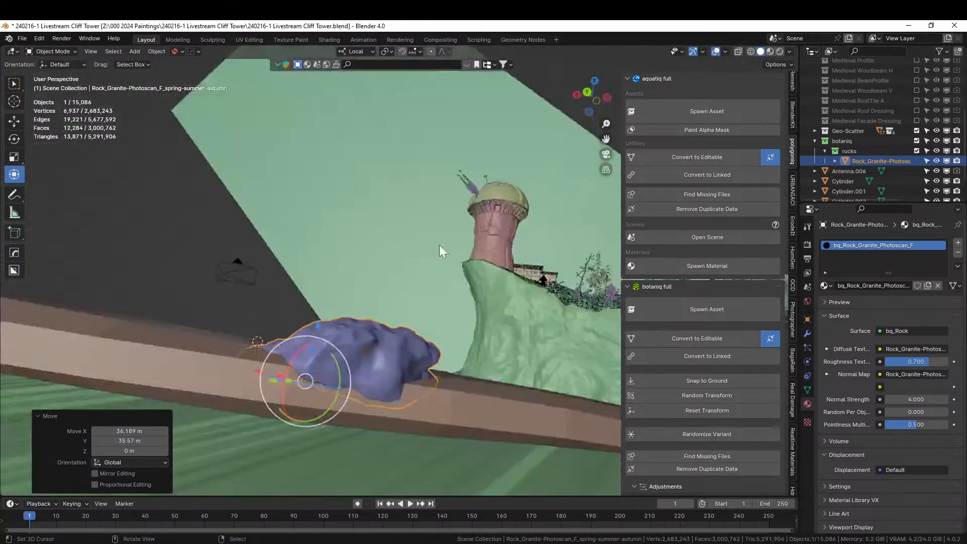
Raise the rock about 1.23 m along its local Z axis in the camera foreground and save the file.
key("g")
key("z")
key("z")
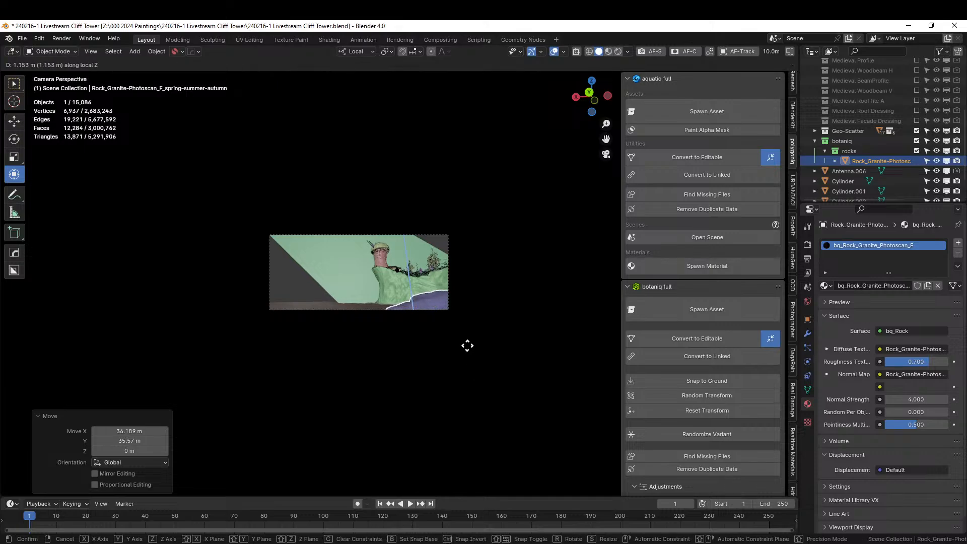
left_click(468, 347)
scroll(467, 351, "up", 2)
middle_click_drag(469, 351, 589, 416)
middle_click_drag(507, 383, 47, 371, "shift")
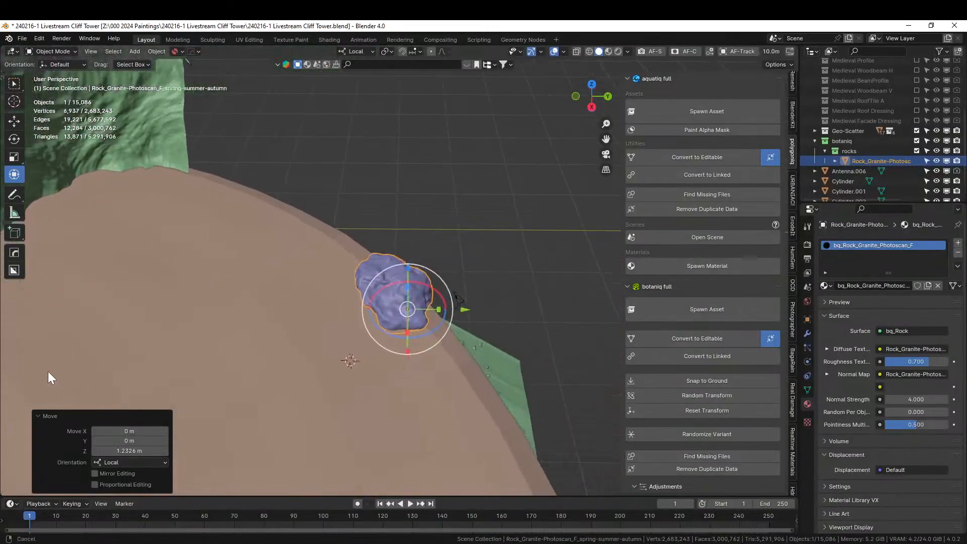
middle_click_drag(152, 337, 67, 275)
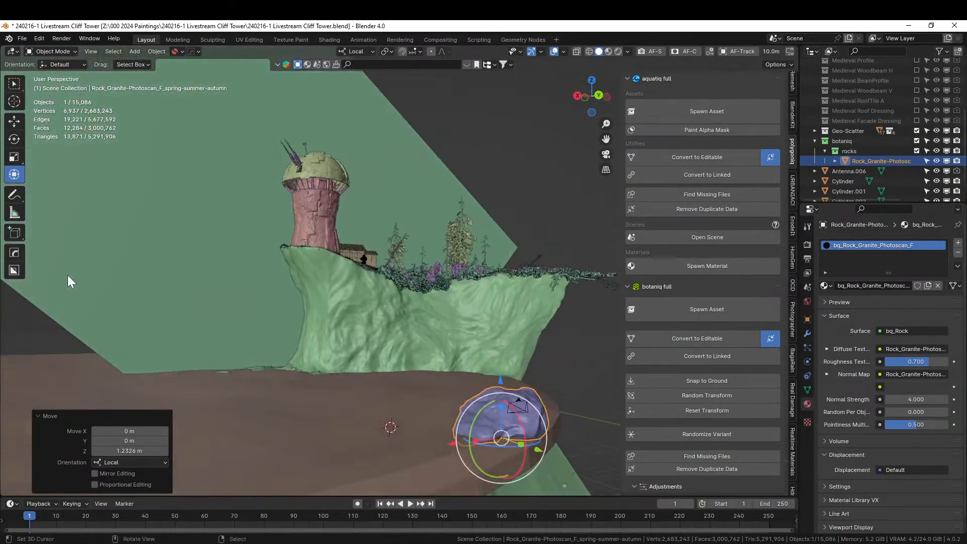
key("KP_0")
key("ctrl+s")
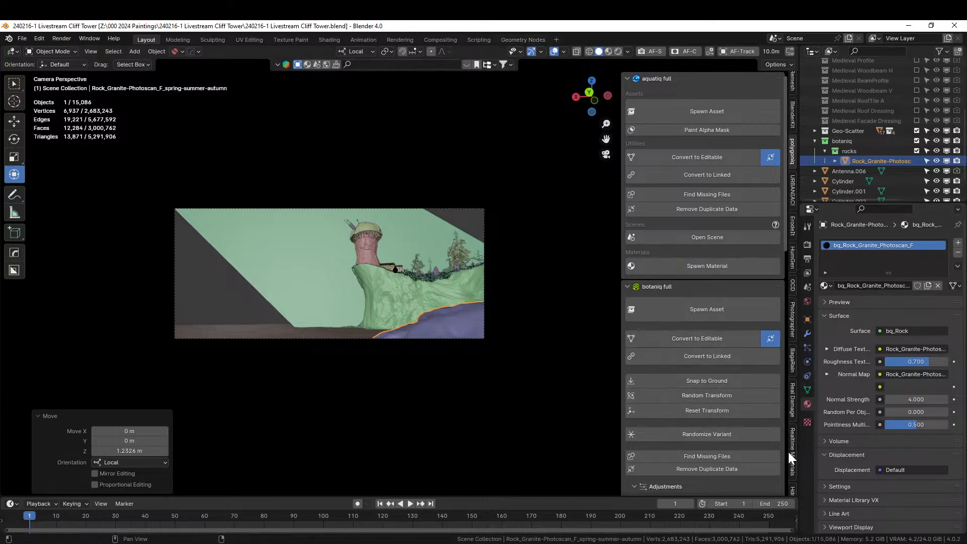
Make the granite rock the Geo-Scatter emitter in place of Retopo_Plane and apply its rotation and scale.
scroll(792, 443, "down", 10)
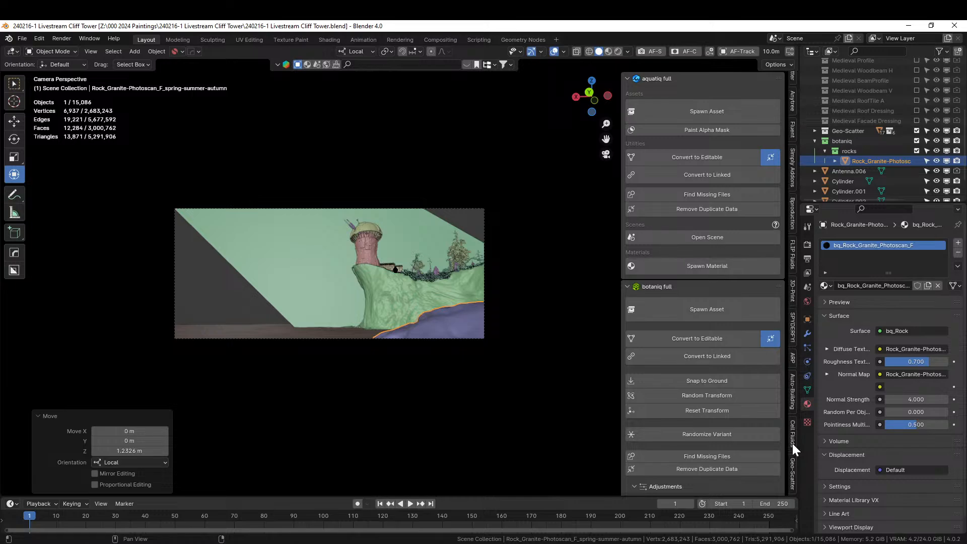
left_click(791, 470)
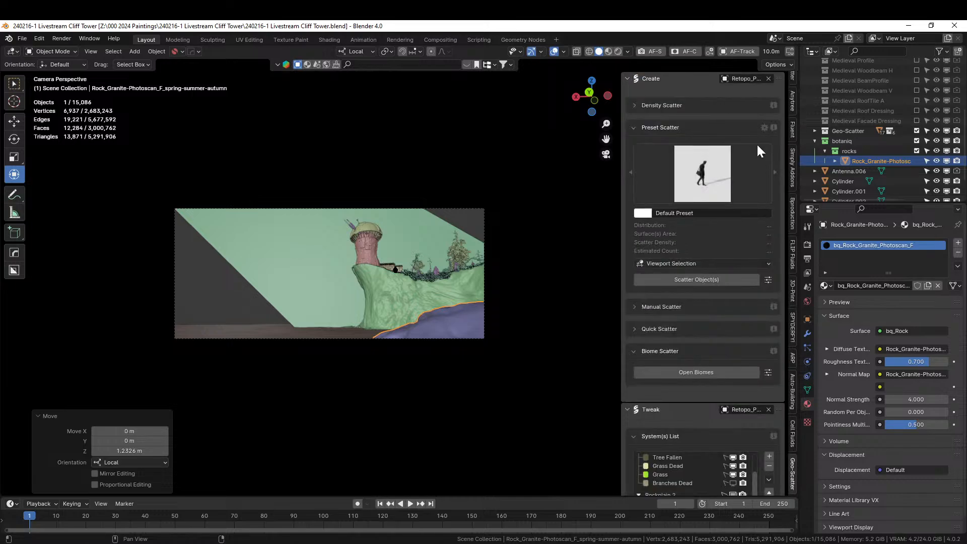
left_click(769, 79)
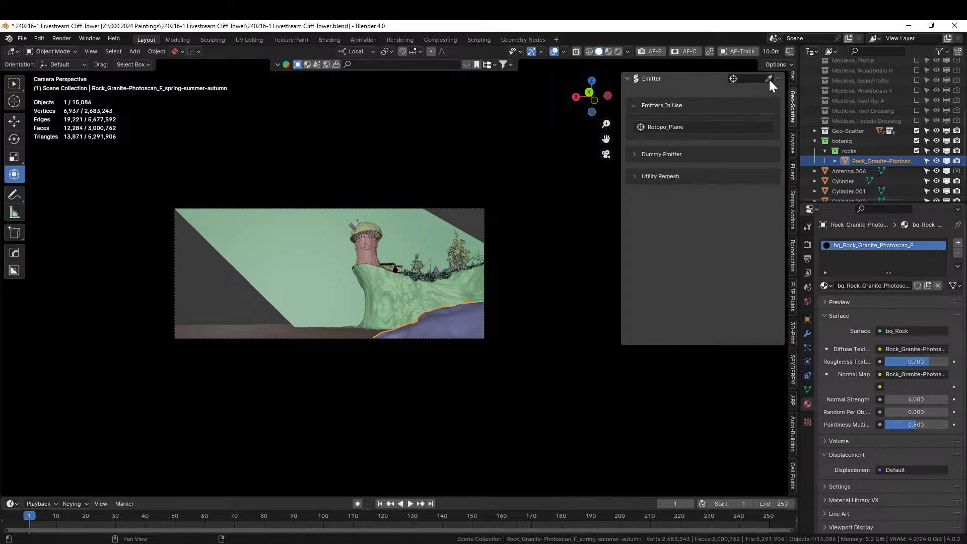
left_click(445, 325)
key("ctrl+a")
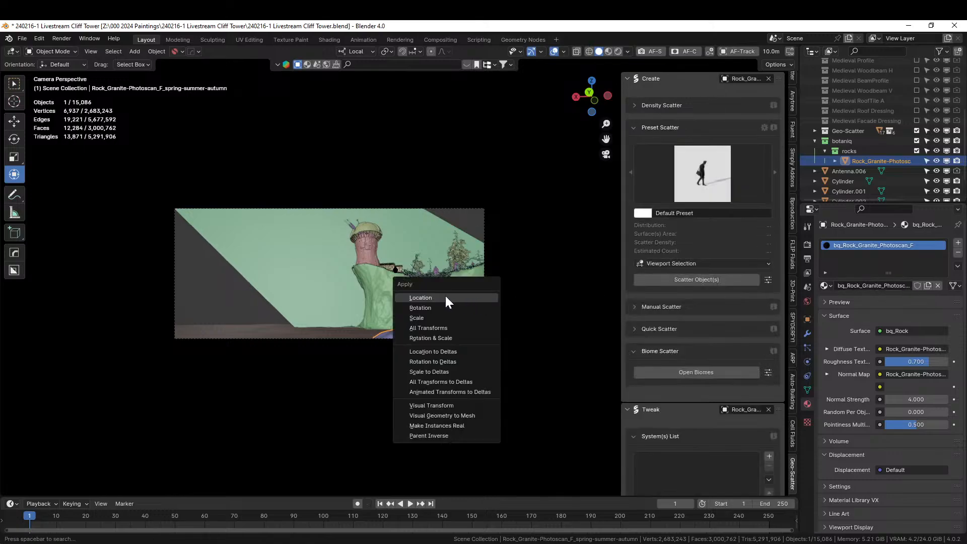
left_click(442, 338)
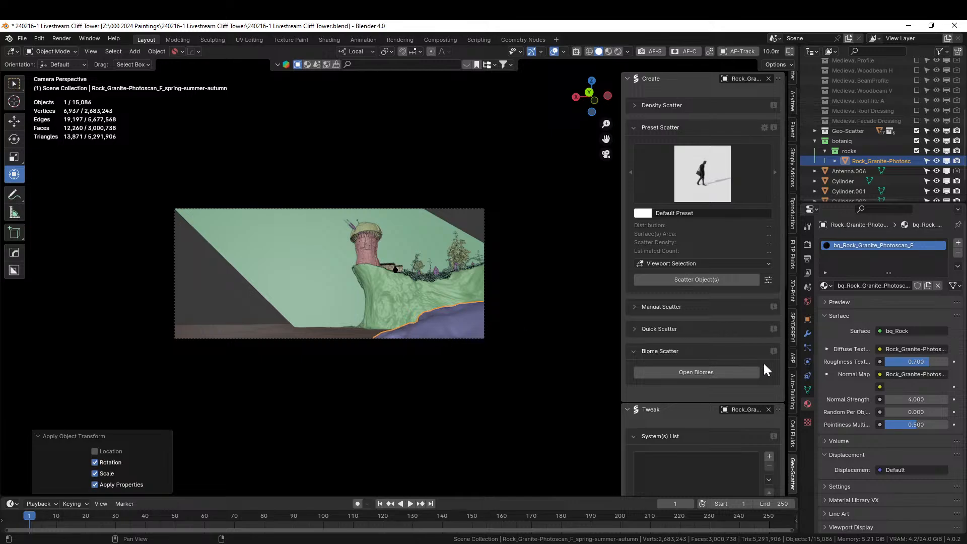
Scatter the Biome Mix 05 biome over the granite rock, deselect the rock and save the file.
left_click(695, 376)
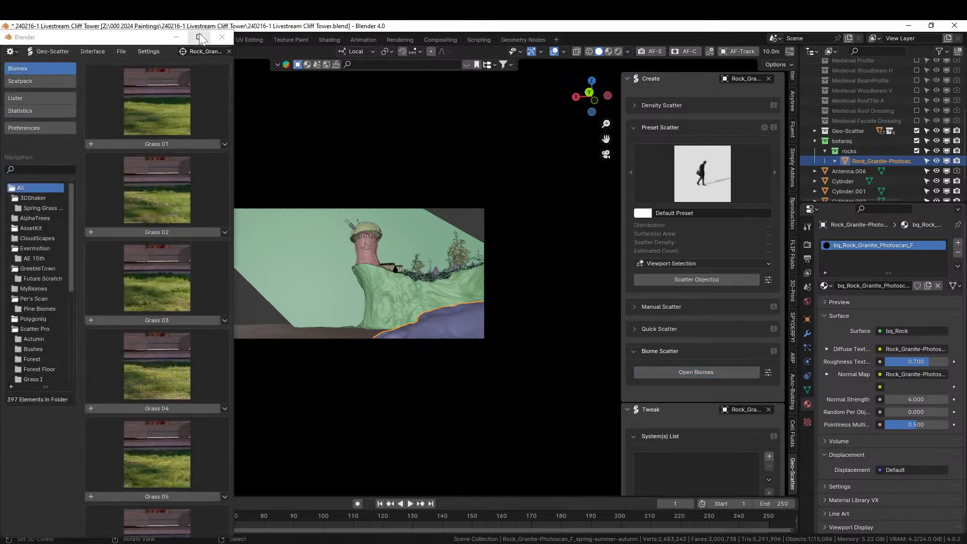
left_click(200, 38)
scroll(530, 297, "down", 3)
scroll(530, 298, "down", 5)
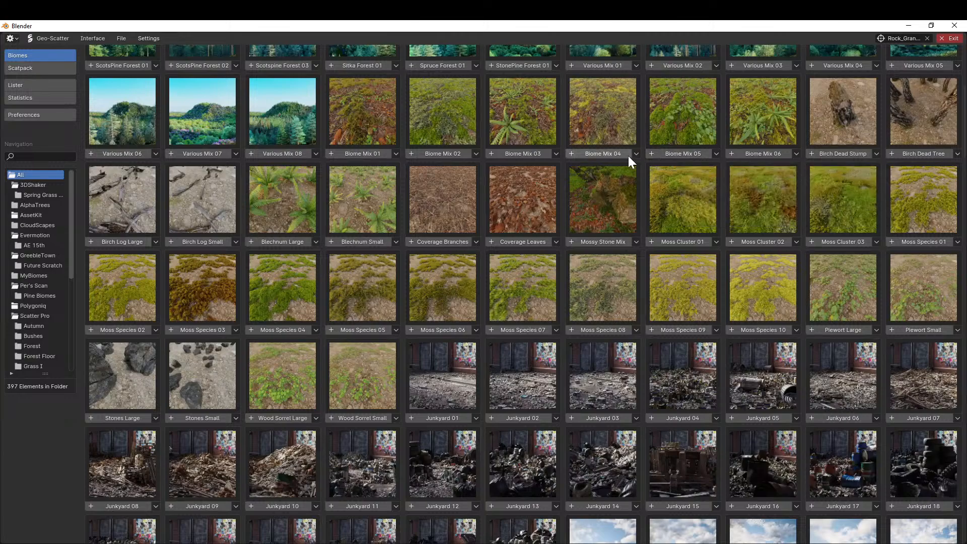
left_click(698, 156)
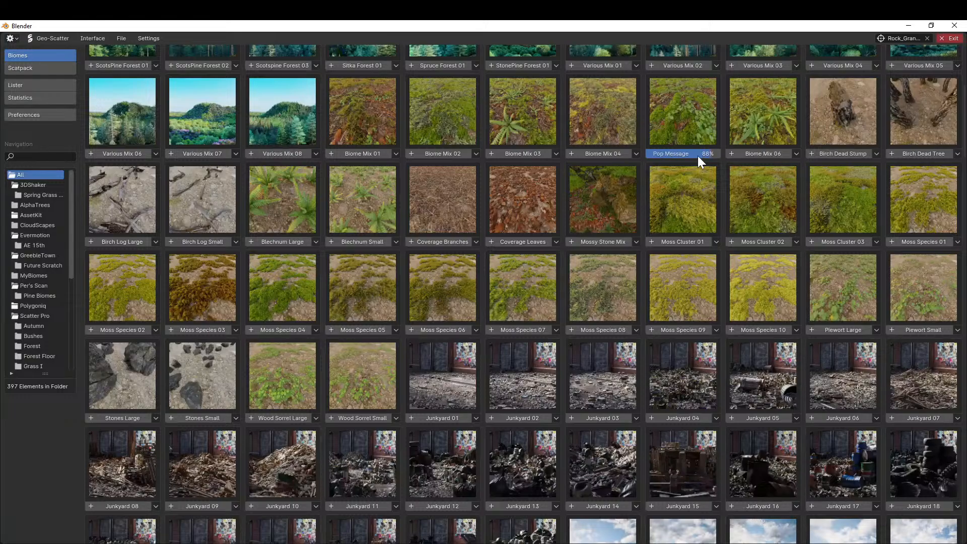
left_click(691, 317)
left_click(949, 38)
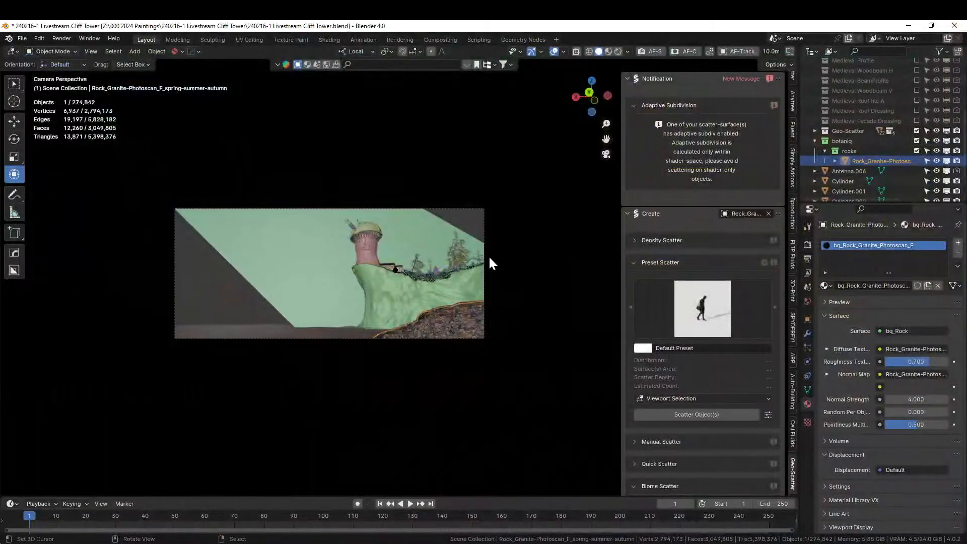
scroll(549, 290, "up", 3)
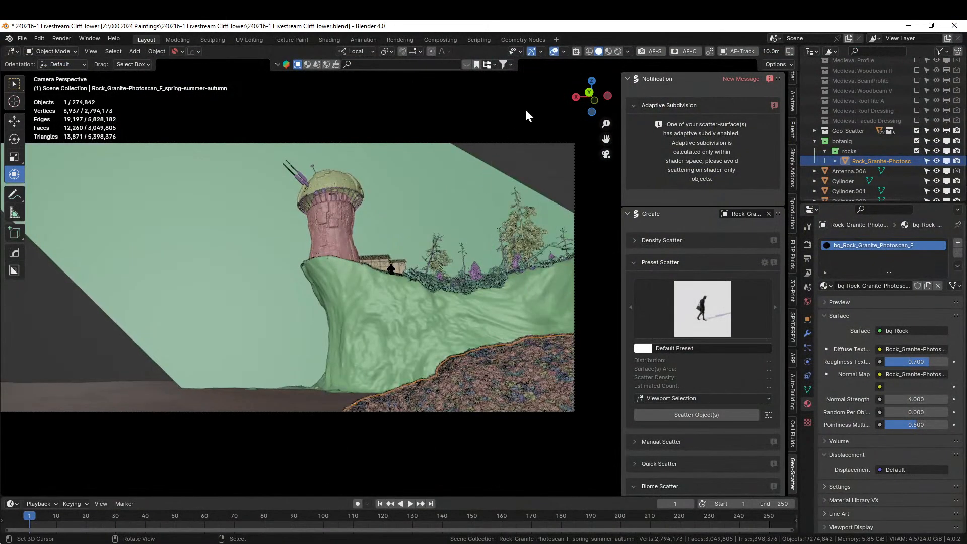
left_click(485, 283)
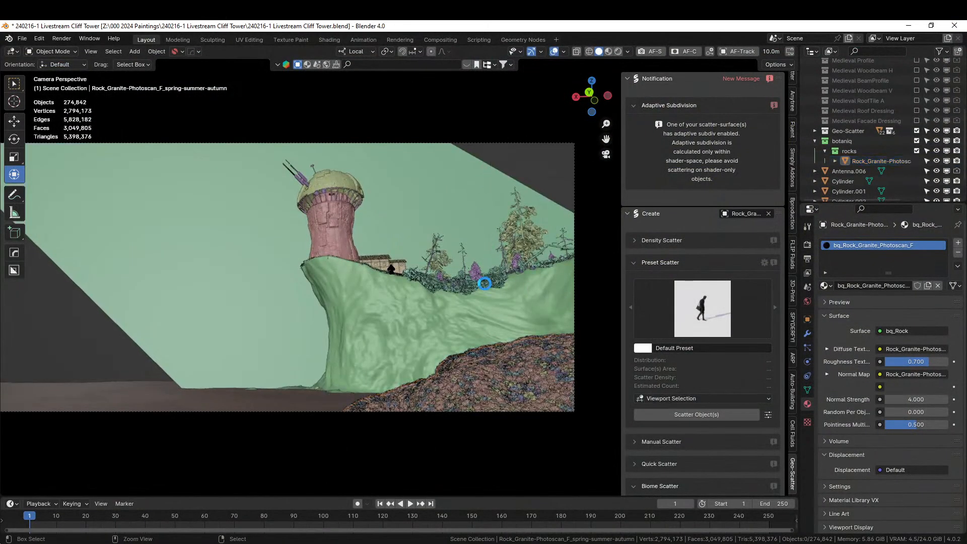
key("ctrl+s")
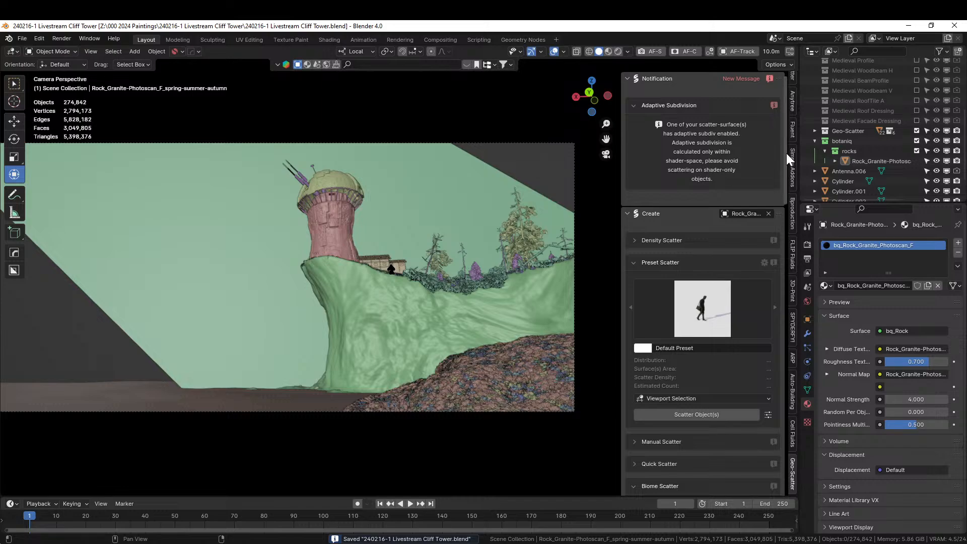
Set the camera's focus distance by sampling the tower on the cliff, and save the file.
scroll(793, 147, "up", 5)
scroll(793, 147, "down", 5)
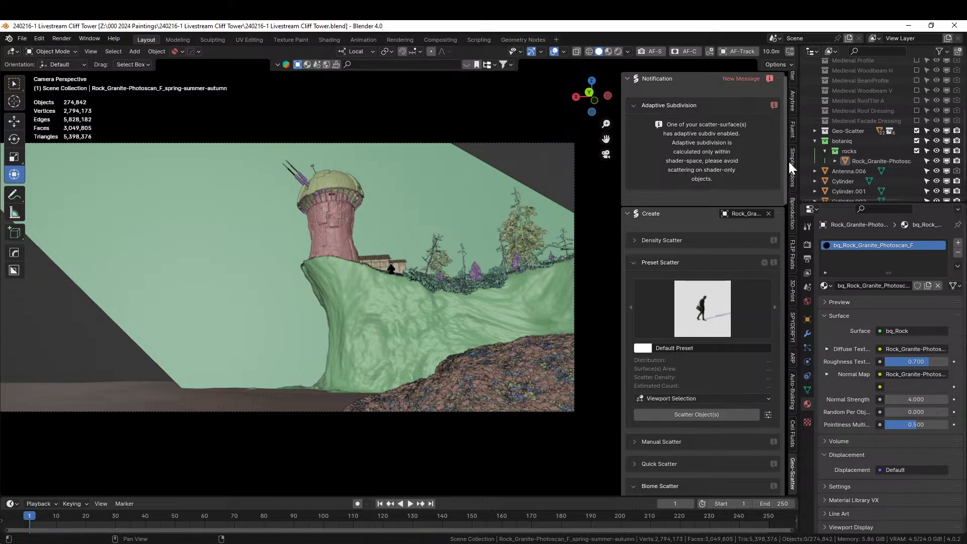
scroll(791, 168, "up", 10)
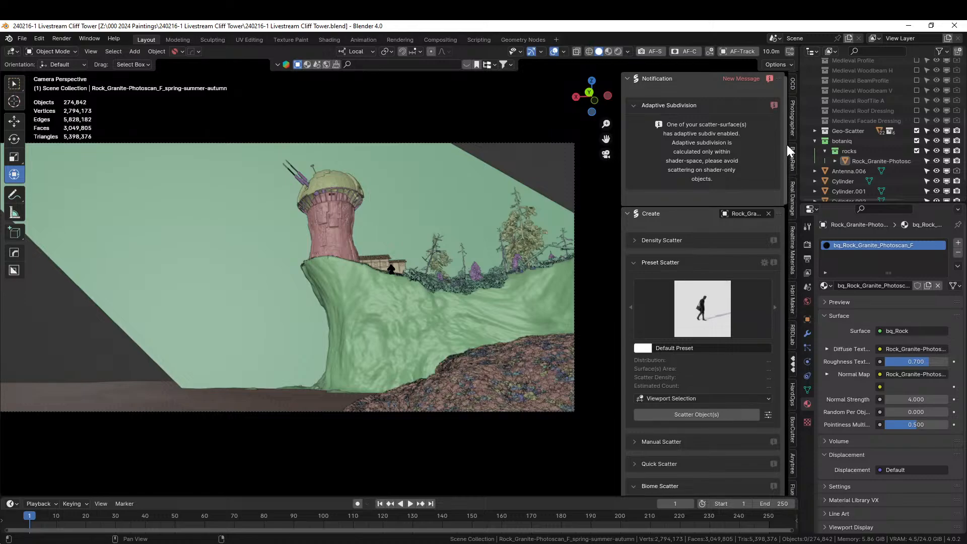
left_click(793, 119)
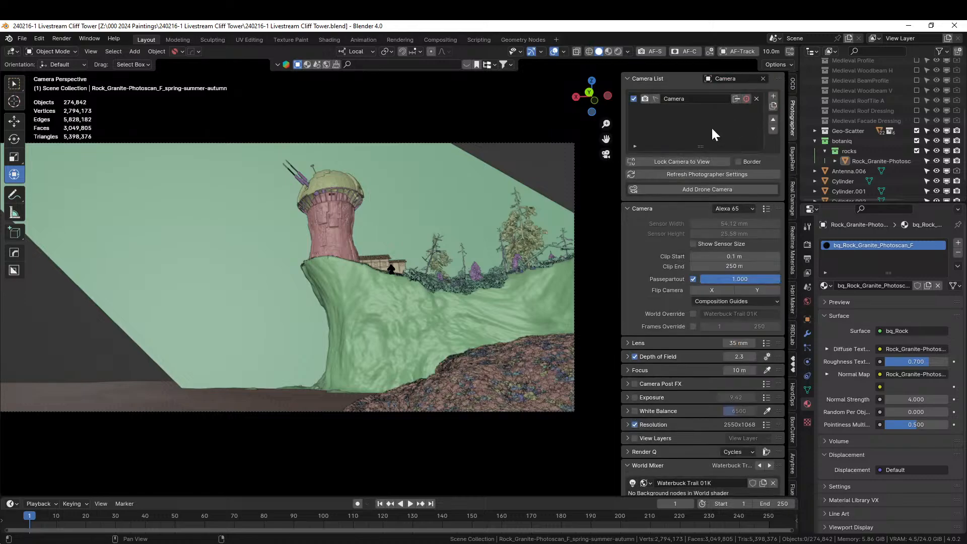
left_click(766, 370)
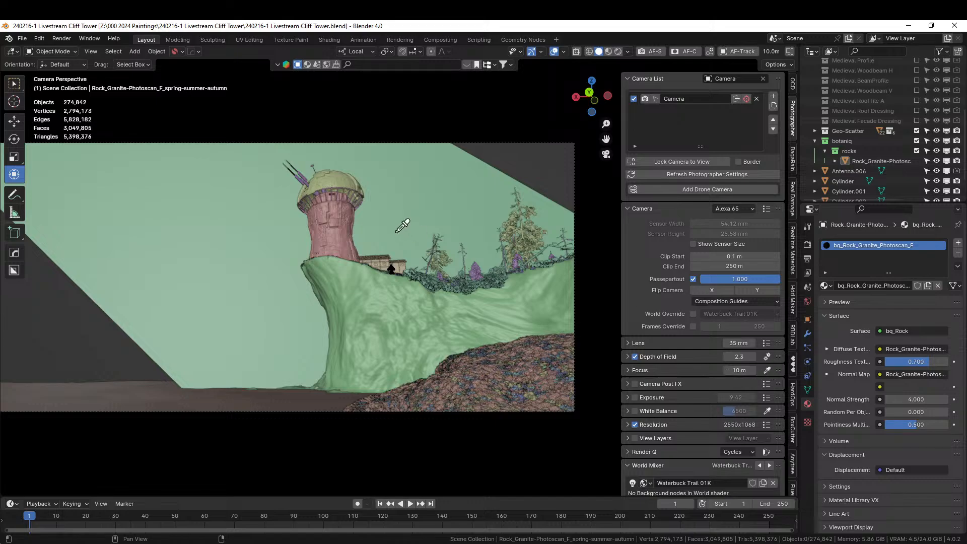
left_click(316, 212)
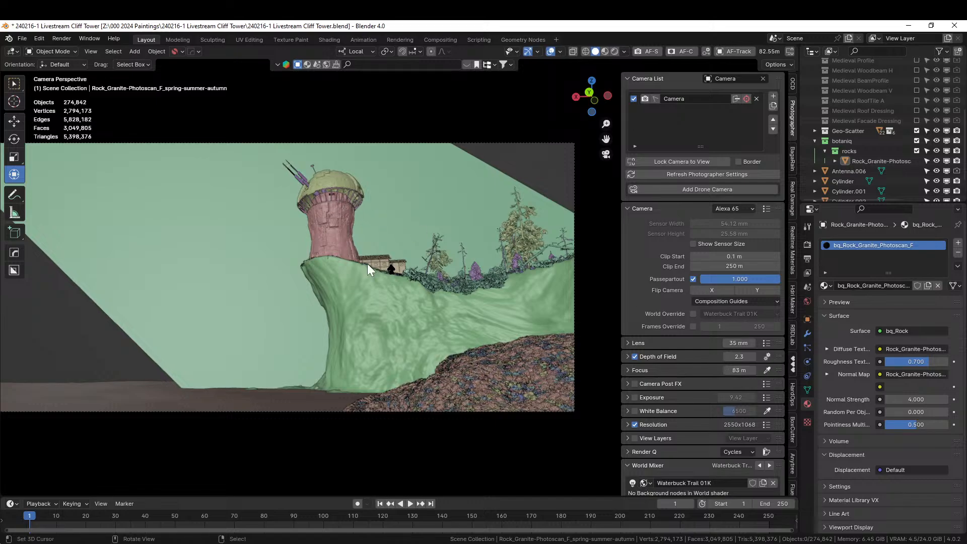
key("ctrl+s")
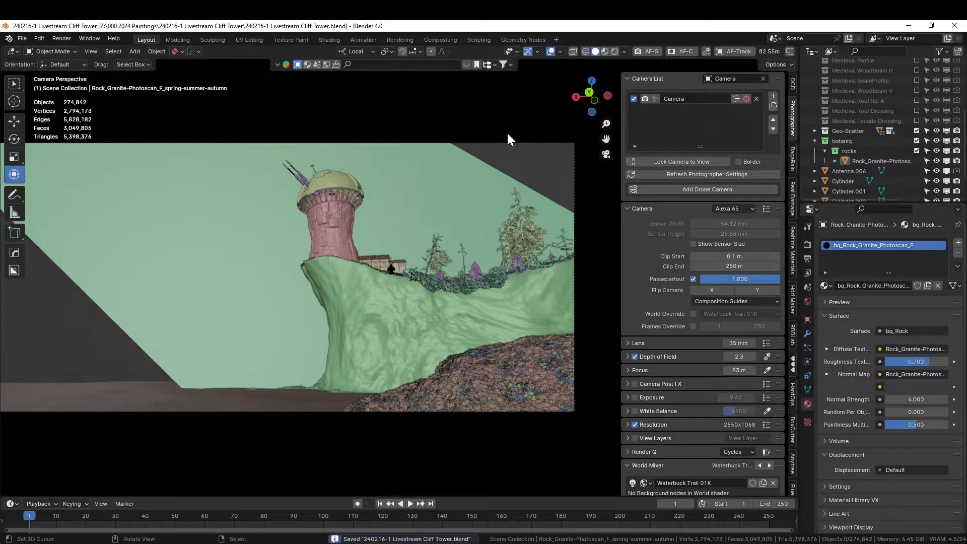
Preview the scene in rendered shading, return to solid shading and move the granite rock about -1.32 m along its local X axis.
left_click(614, 51)
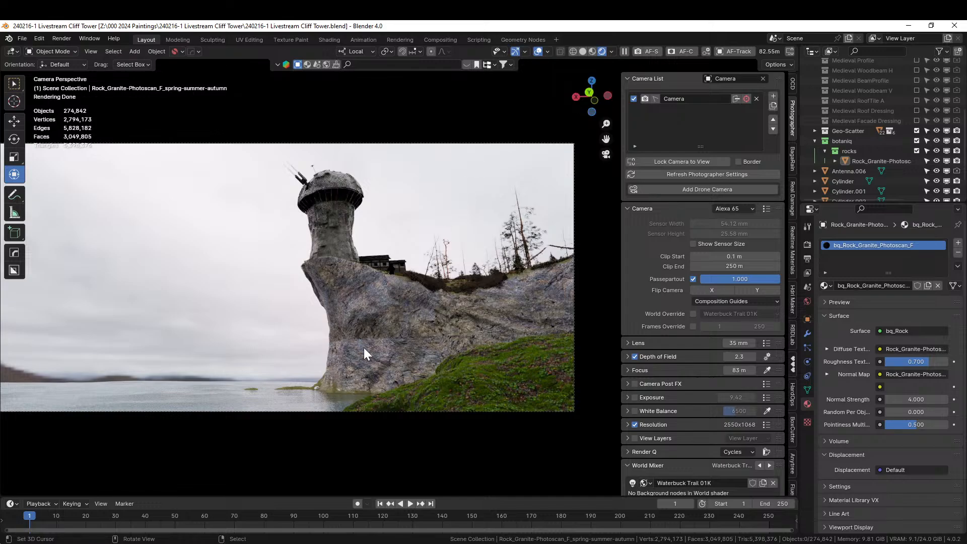
left_click(514, 372)
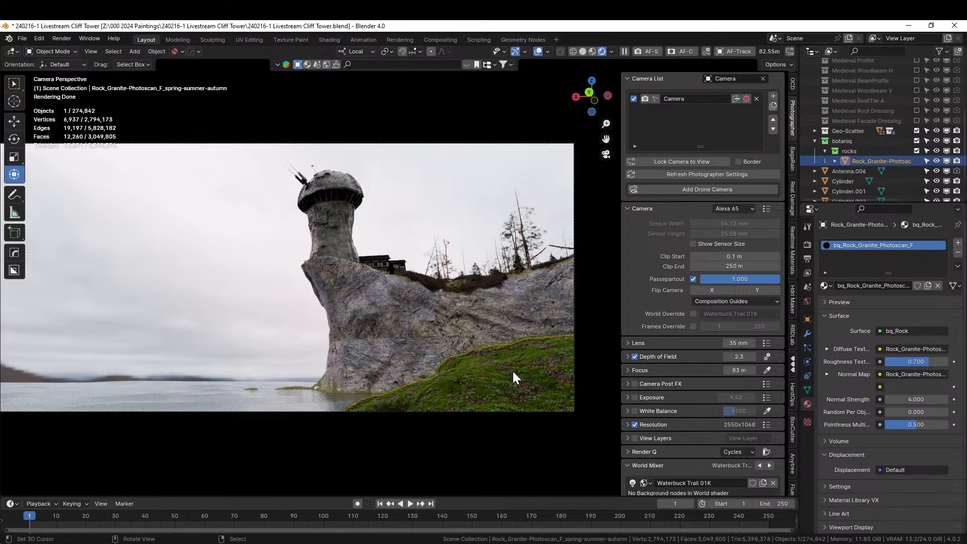
left_click(583, 52)
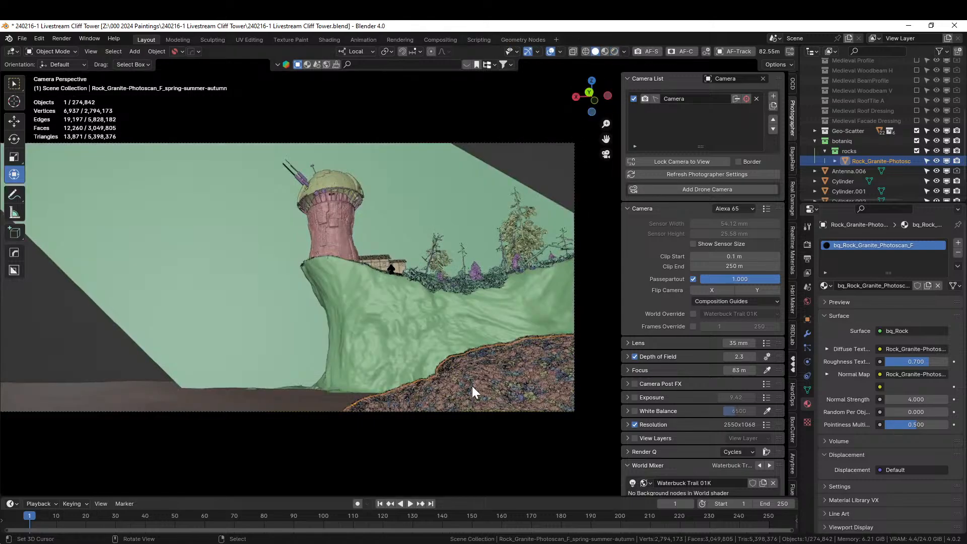
key("g")
key("x")
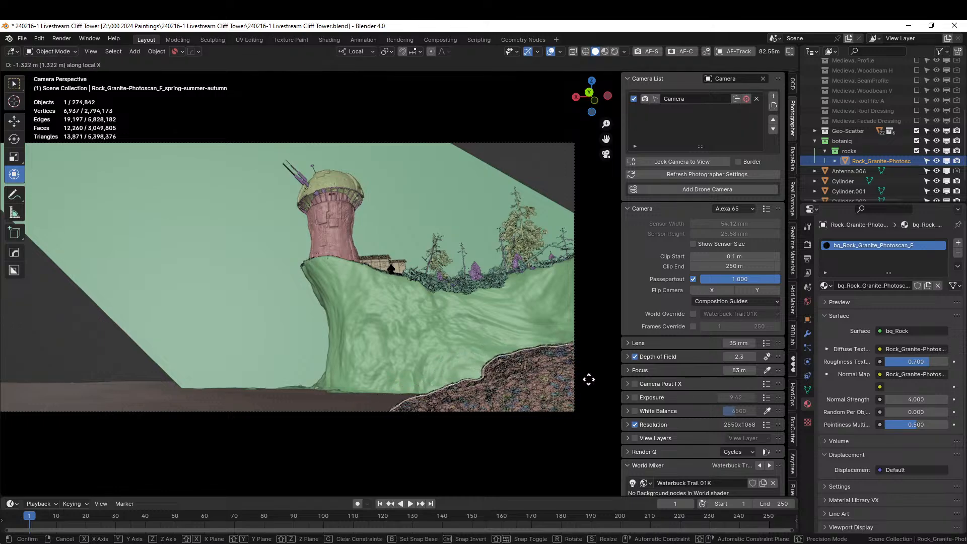
left_click(561, 372)
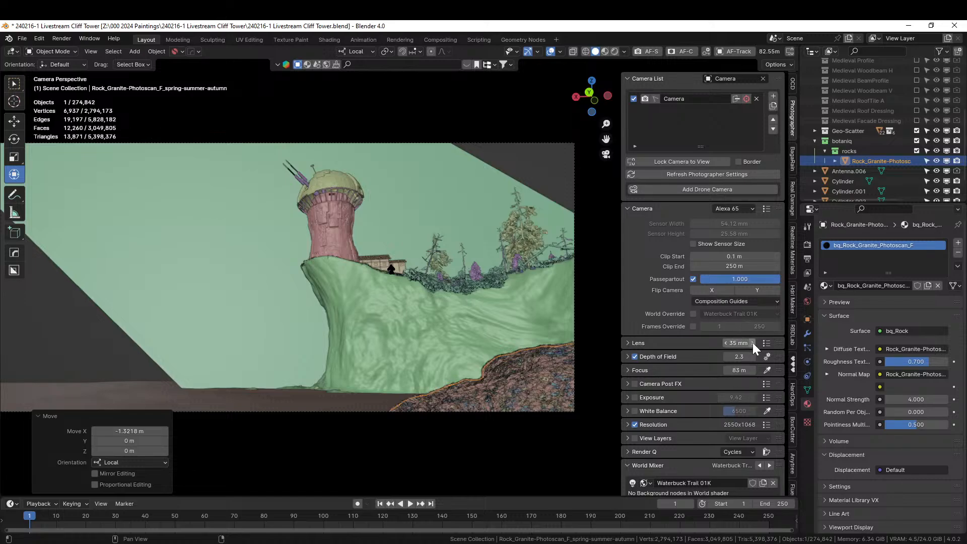
Mask the rock's Biome Mix 05 group by Upward-Obstruction with the Water collection, check the rock's waterline and save the file.
scroll(744, 403, "down", 2)
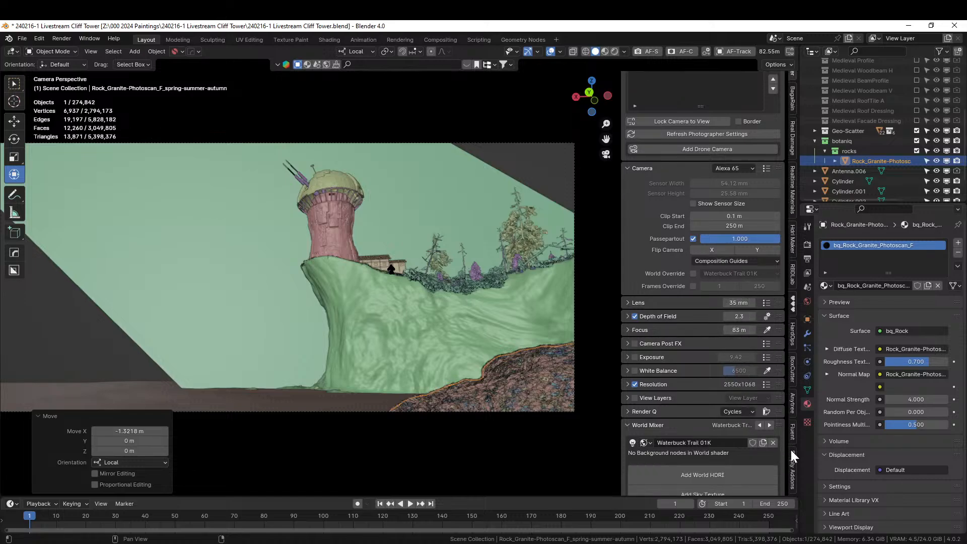
scroll(790, 454, "down", 8)
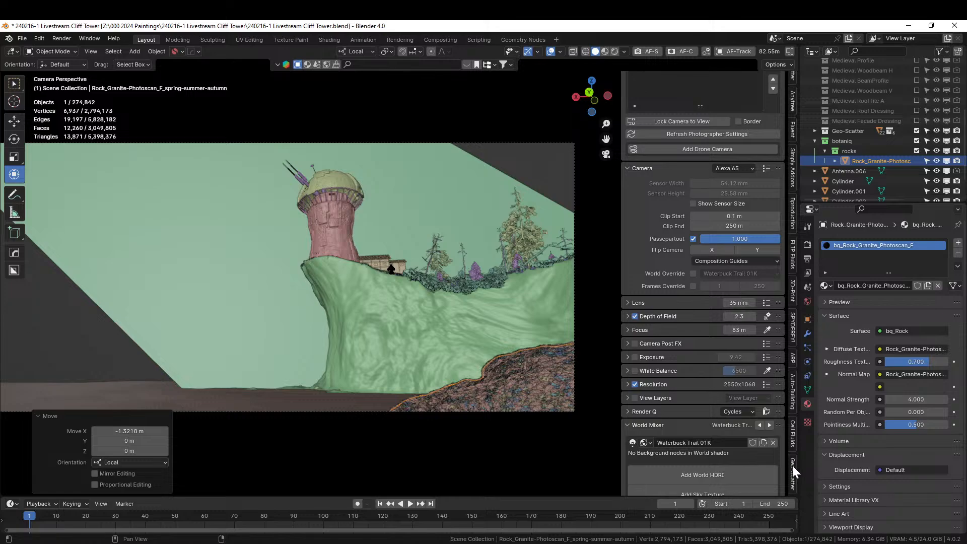
left_click(793, 466)
scroll(704, 408, "down", 10)
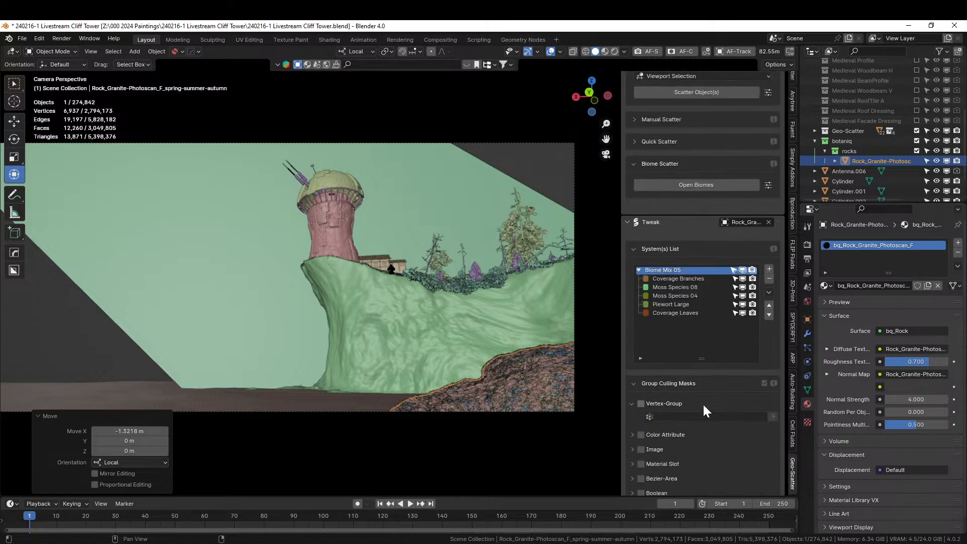
scroll(703, 406, "down", 3)
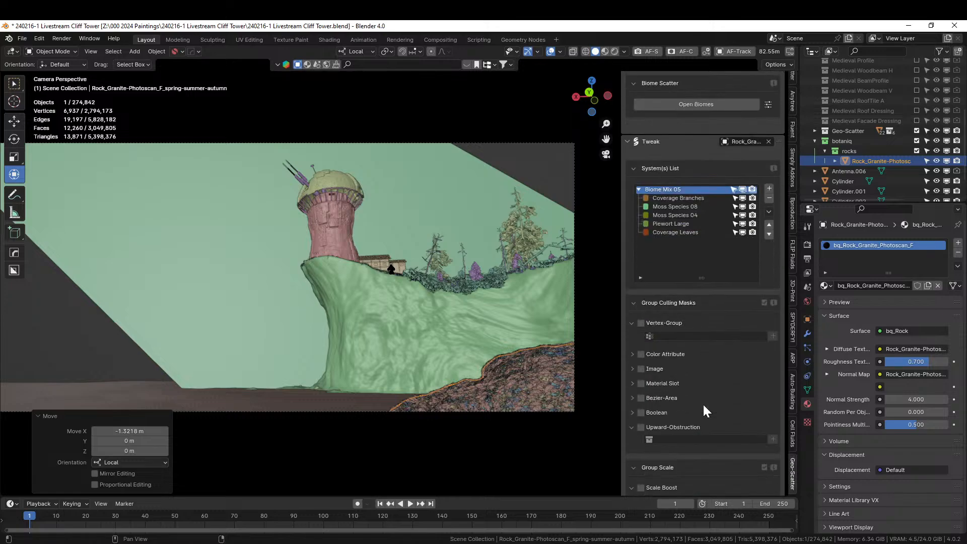
left_click(650, 439)
type("water")
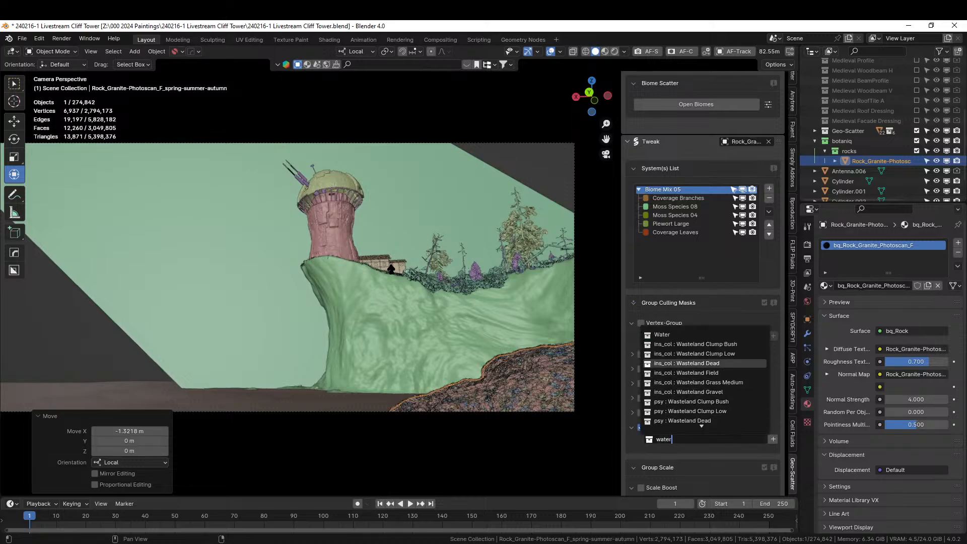
left_click(655, 335)
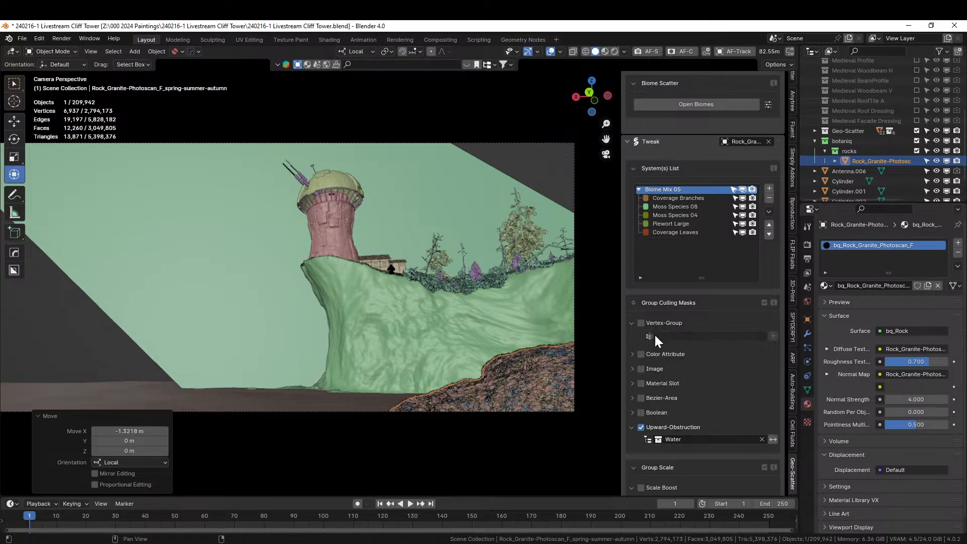
middle_click_drag(320, 376, 371, 409)
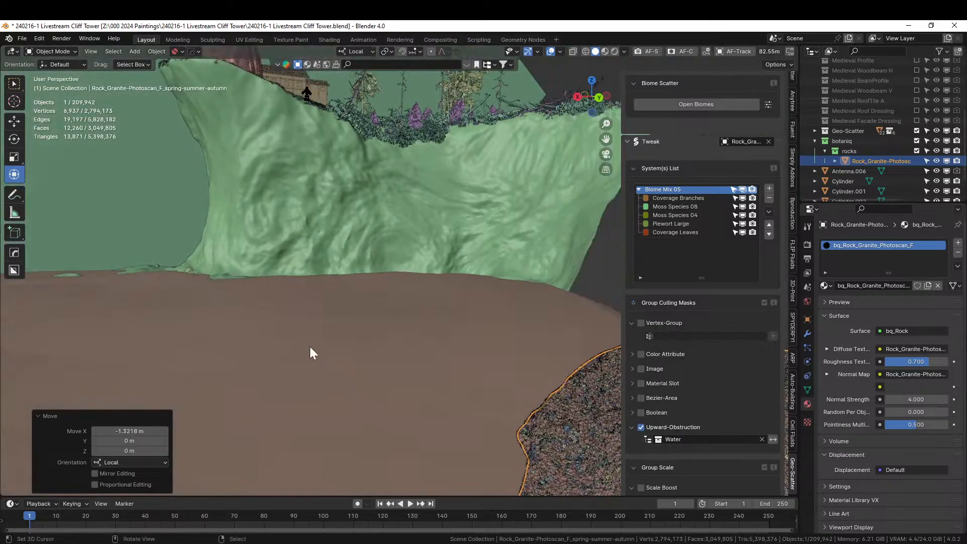
middle_click_drag(310, 347, 232, 277, "shift")
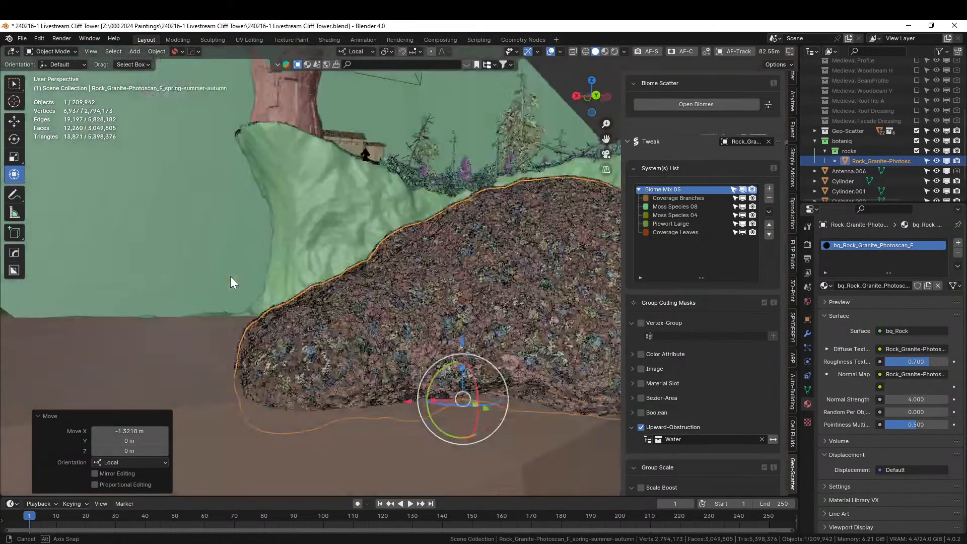
scroll(231, 276, "up", 4)
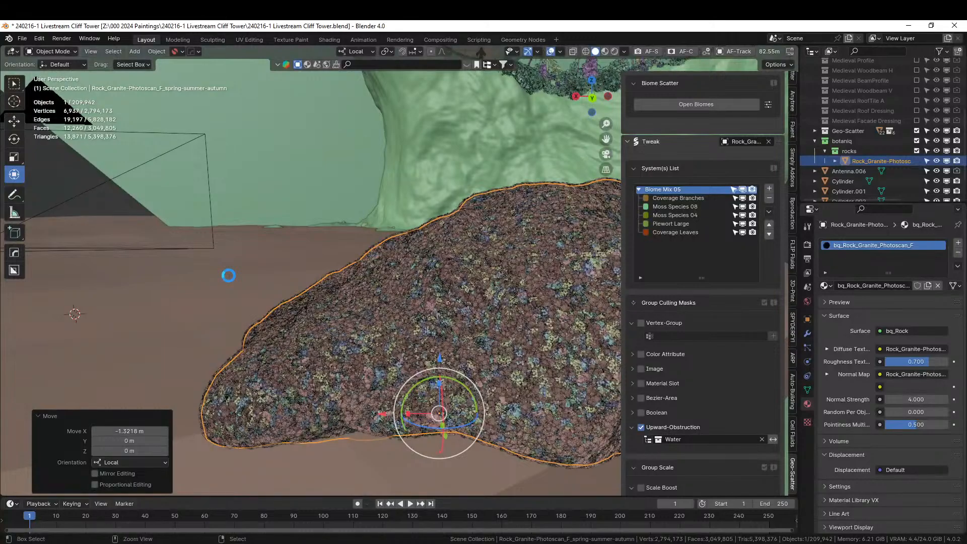
key("ctrl+s")
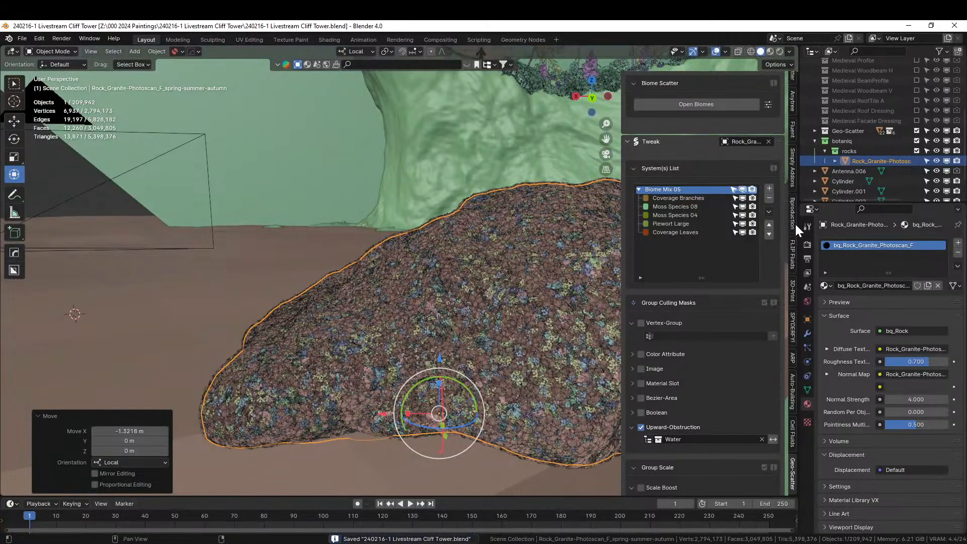
Add the Waterbuck Trail HDRI from the Open World category as the world background at 8k resolution.
scroll(792, 234, "up", 8)
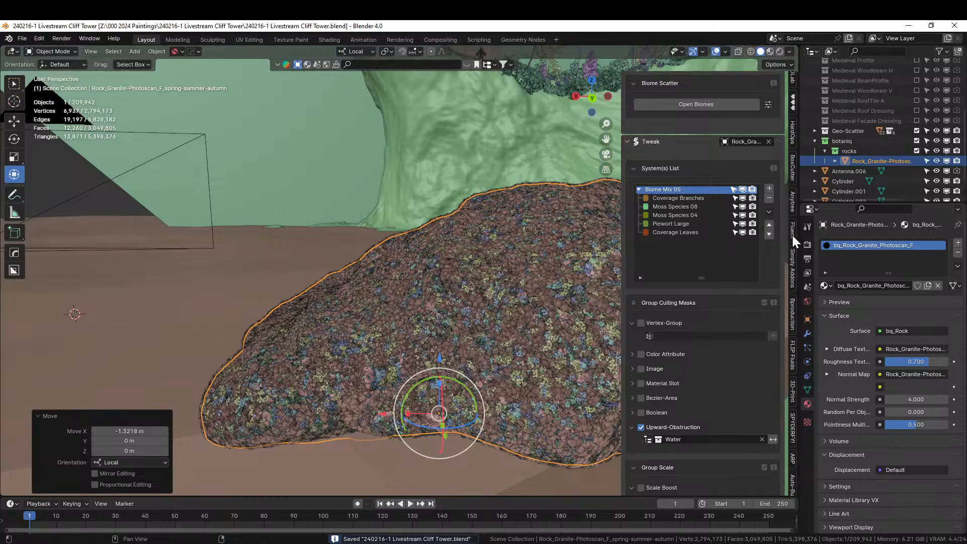
scroll(792, 235, "up", 3)
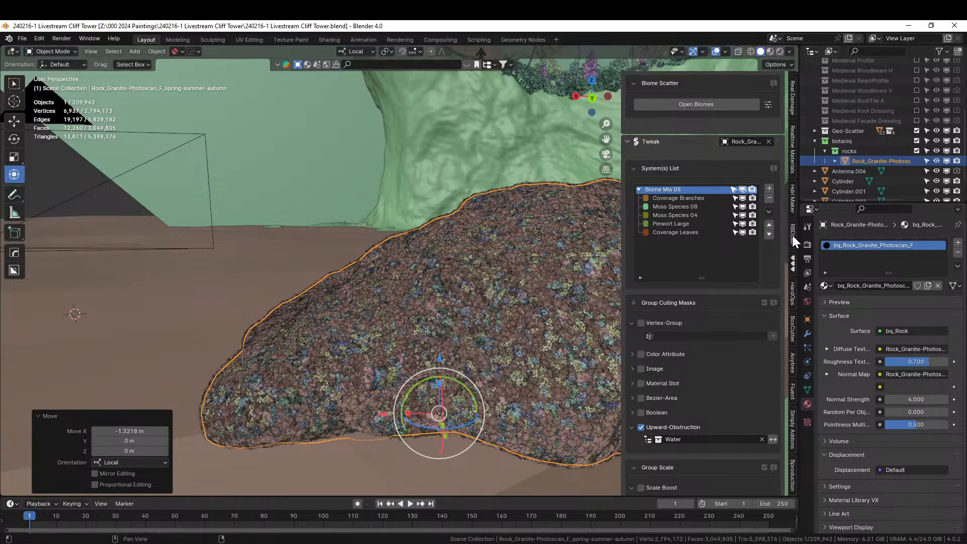
left_click(793, 197)
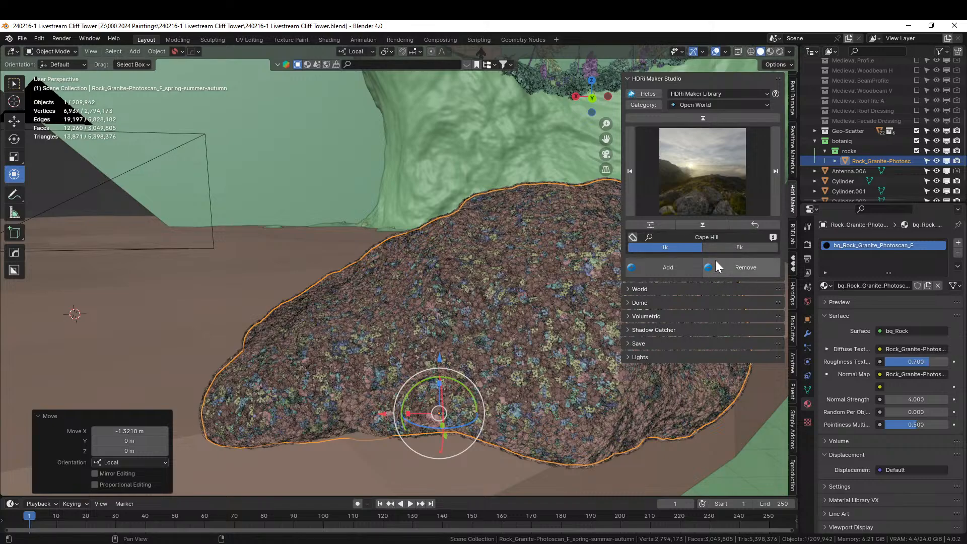
left_click(701, 189)
scroll(699, 379, "down", 2)
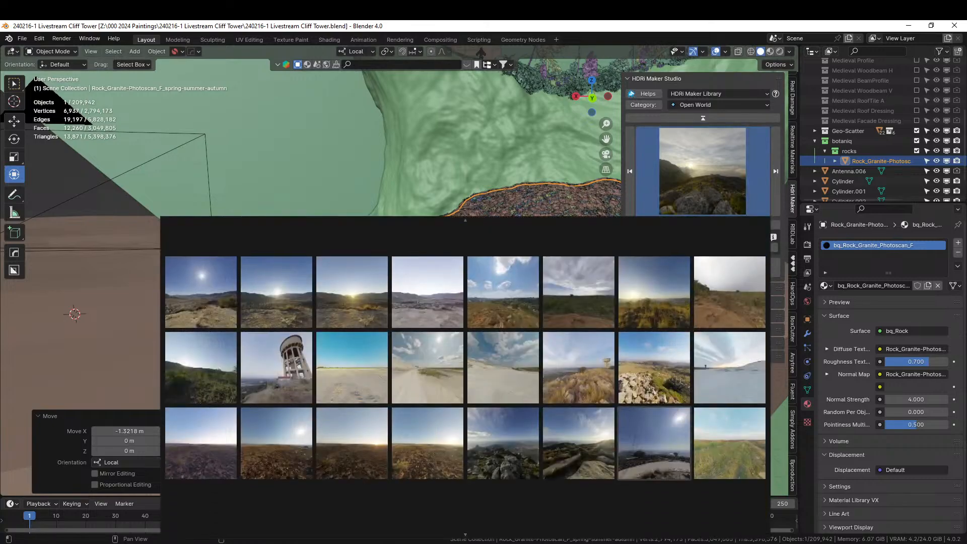
scroll(653, 438, "down", 1)
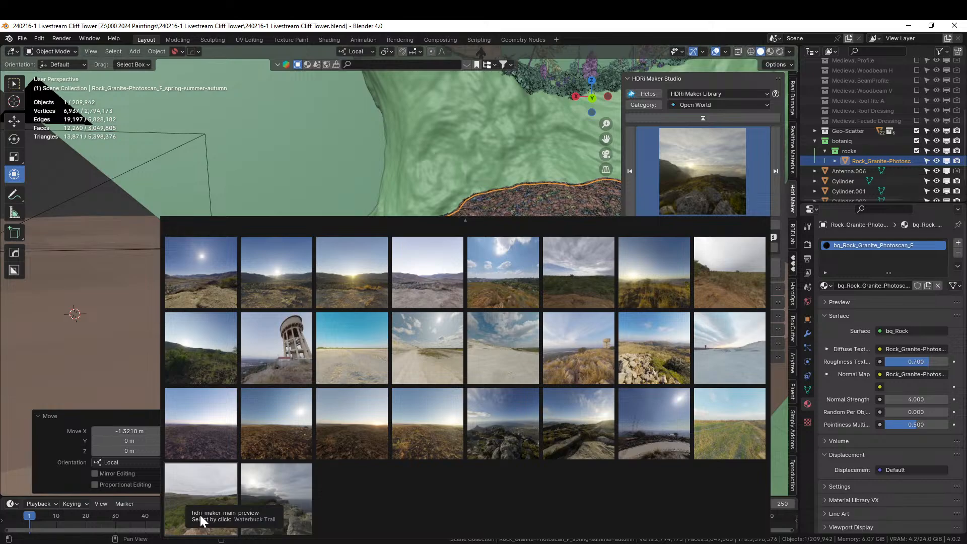
left_click(200, 514)
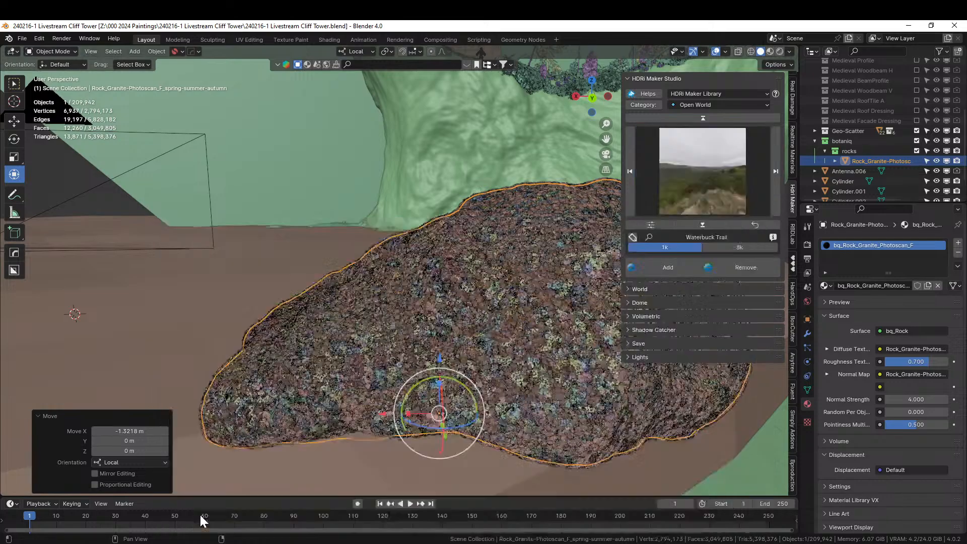
left_click(735, 246)
left_click(670, 268)
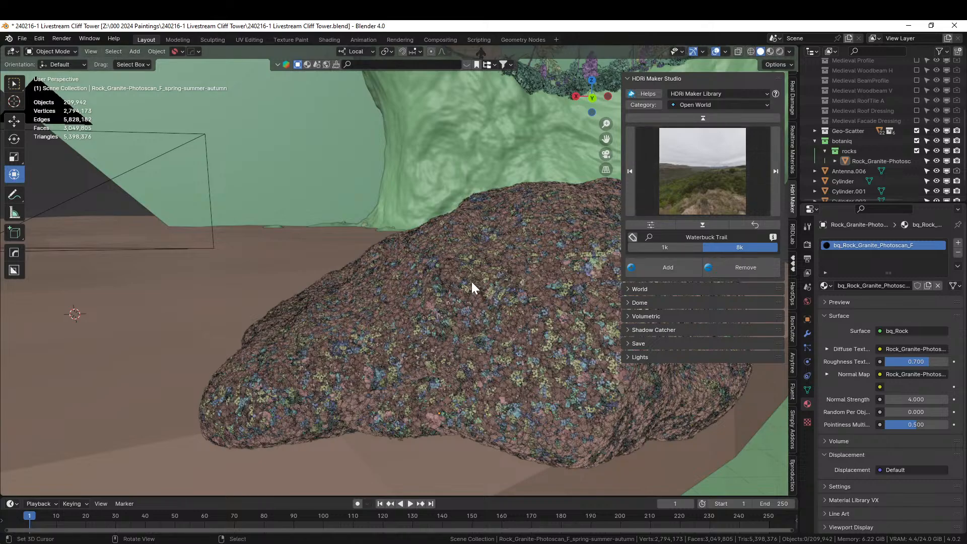
Show the scene through the camera in rendered shading and set the Hue/Saturation Value of the Light Beam material to 2.
key("KP_0")
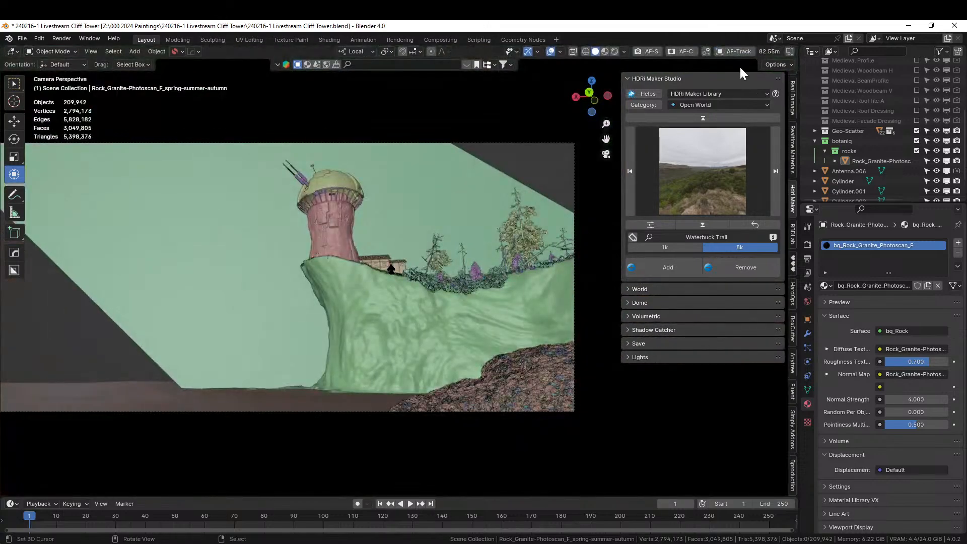
left_click(615, 51)
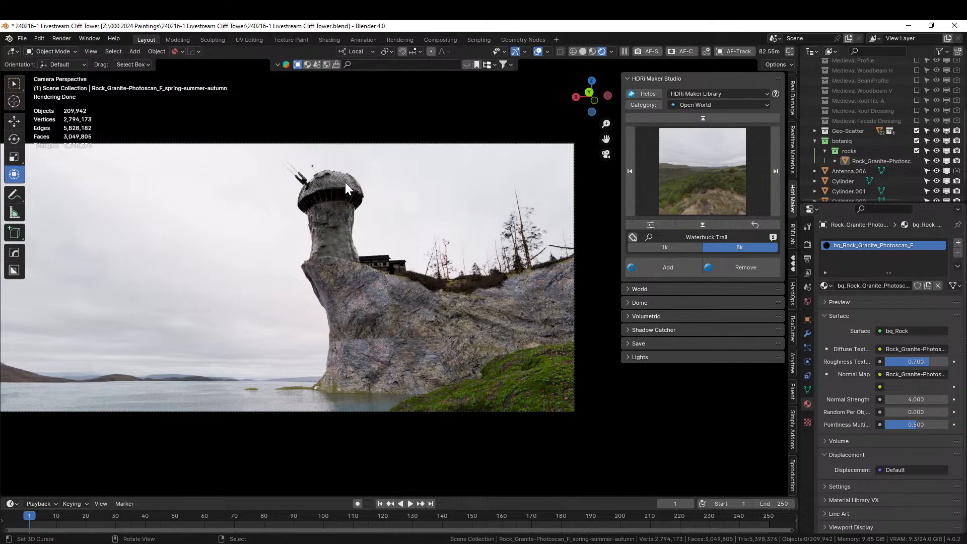
left_click(265, 171)
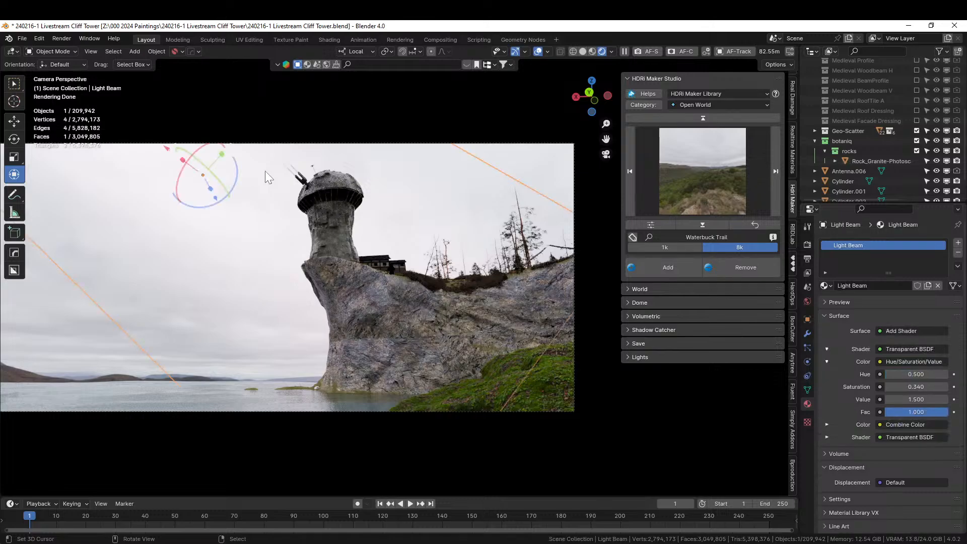
left_click(917, 399)
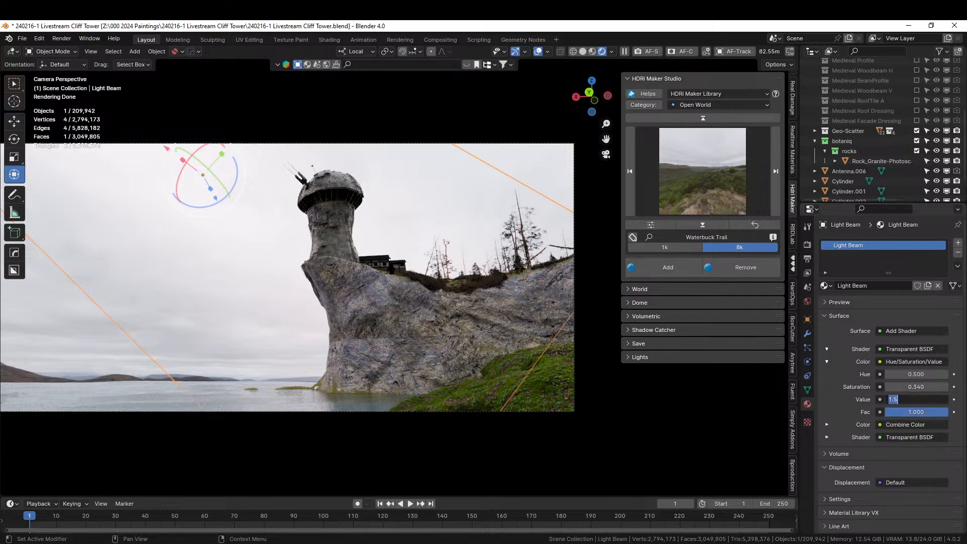
type("2")
key("Return")
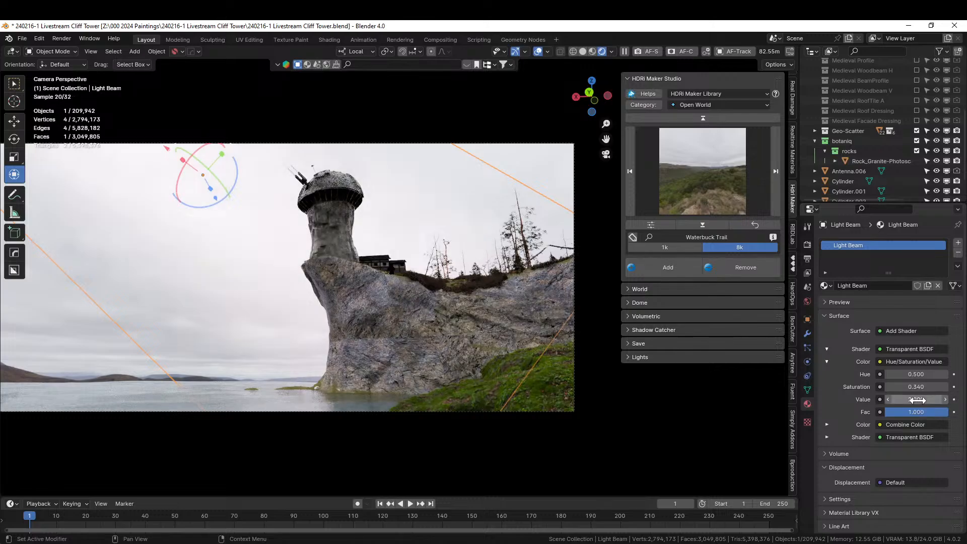
Select the foreground granite rock, check the full camera framing and save the file.
left_click(343, 472)
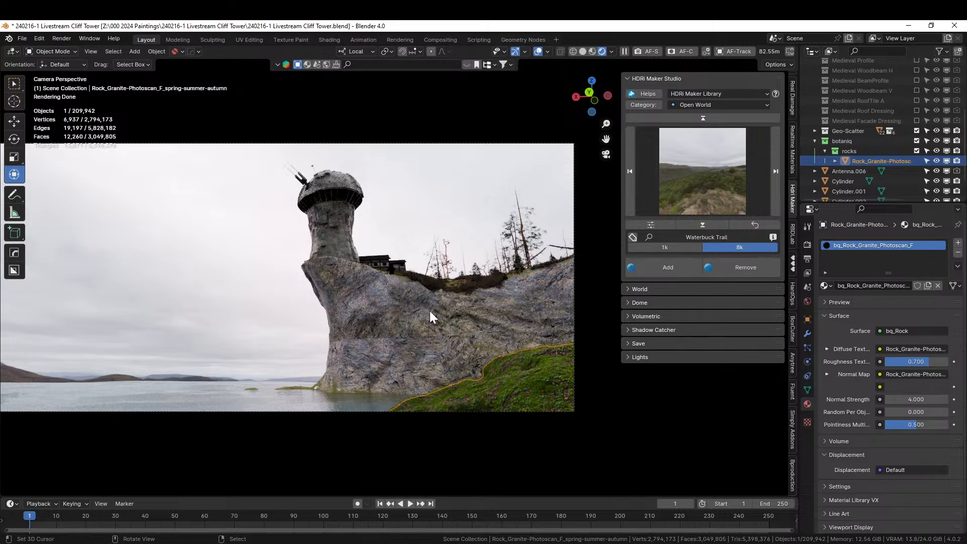
scroll(429, 315, "down", 2)
middle_click_drag(421, 330, 465, 344, "shift")
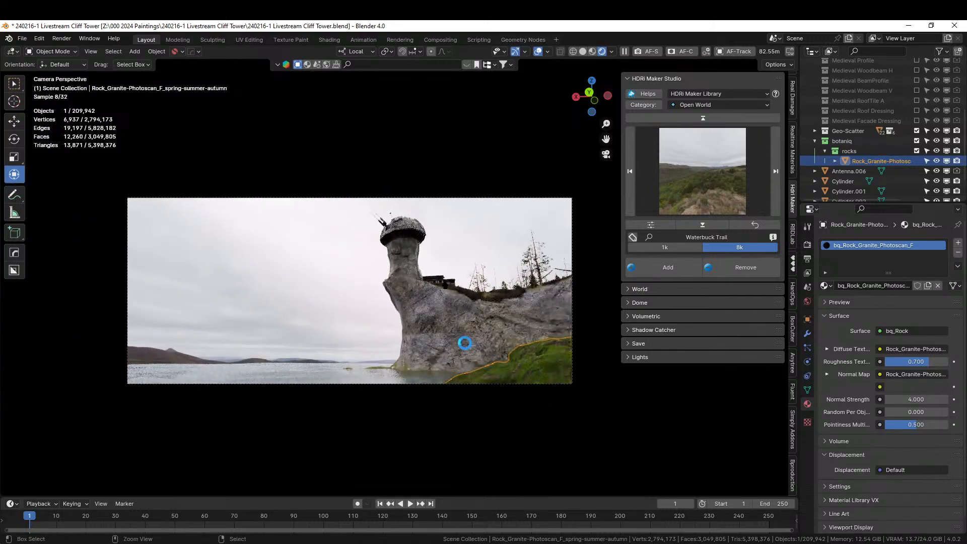
key("ctrl+s")
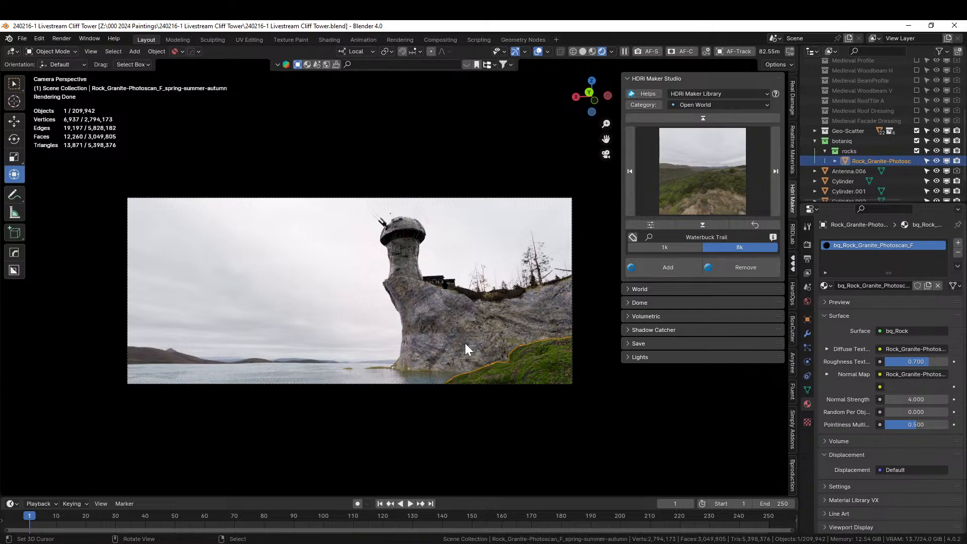
Apply smooth shading to the lake water surface, and select the Light Beam plane.
left_click(247, 369)
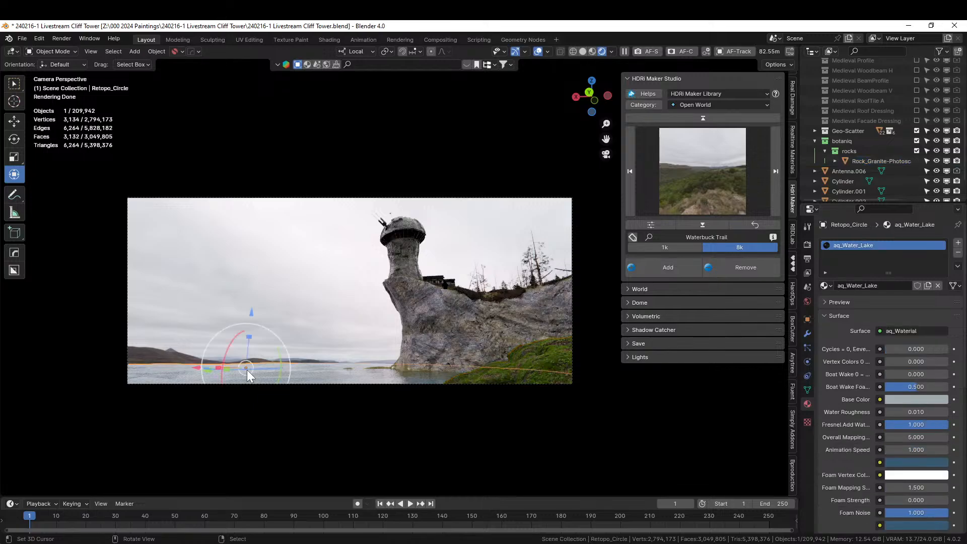
left_click(155, 50)
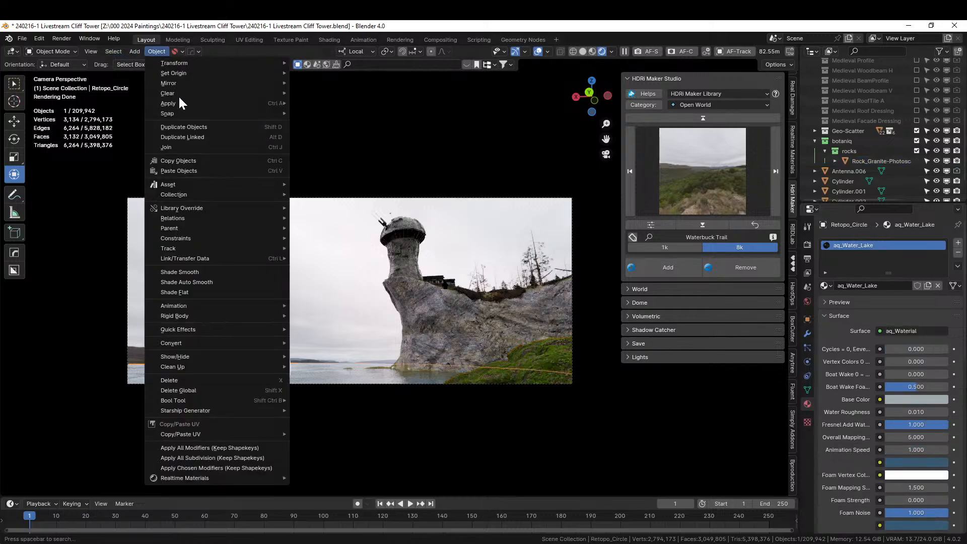
left_click(218, 271)
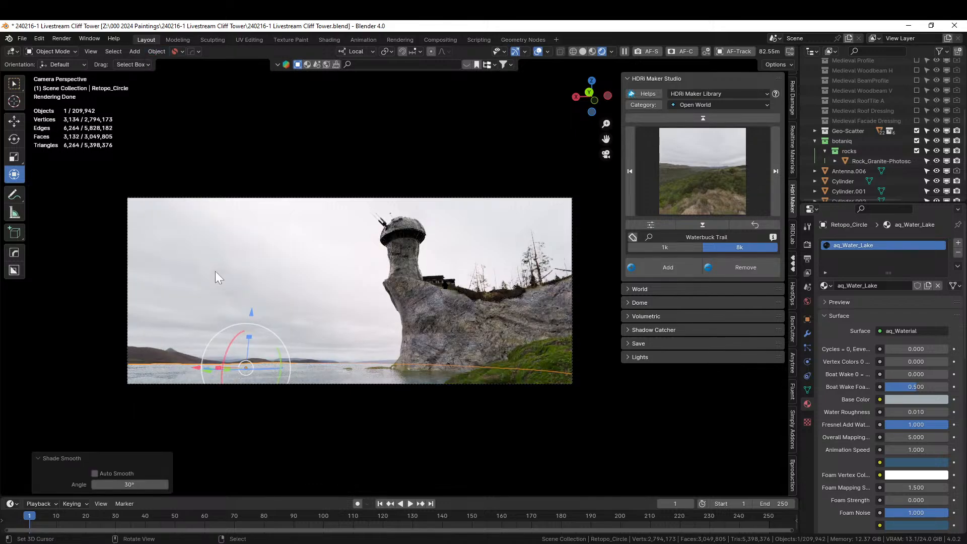
left_click(225, 146)
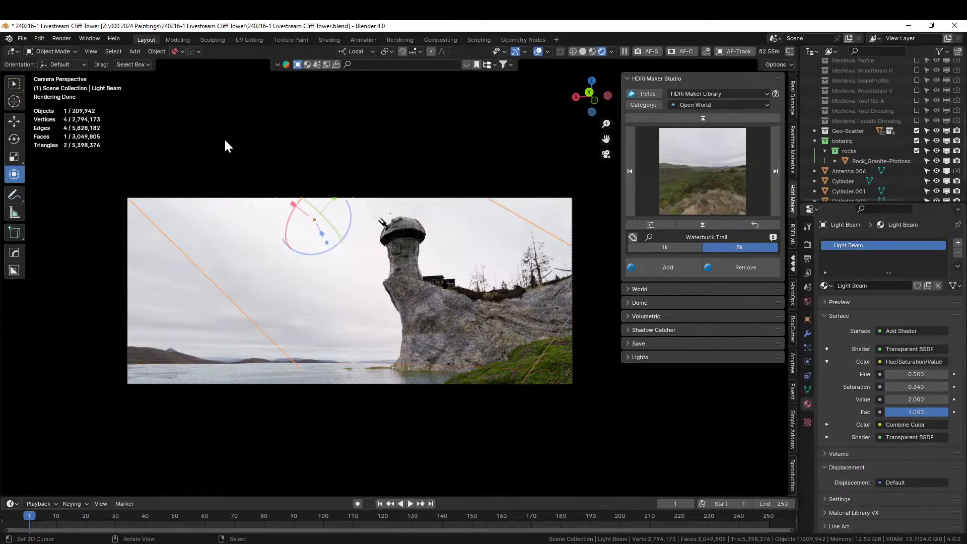